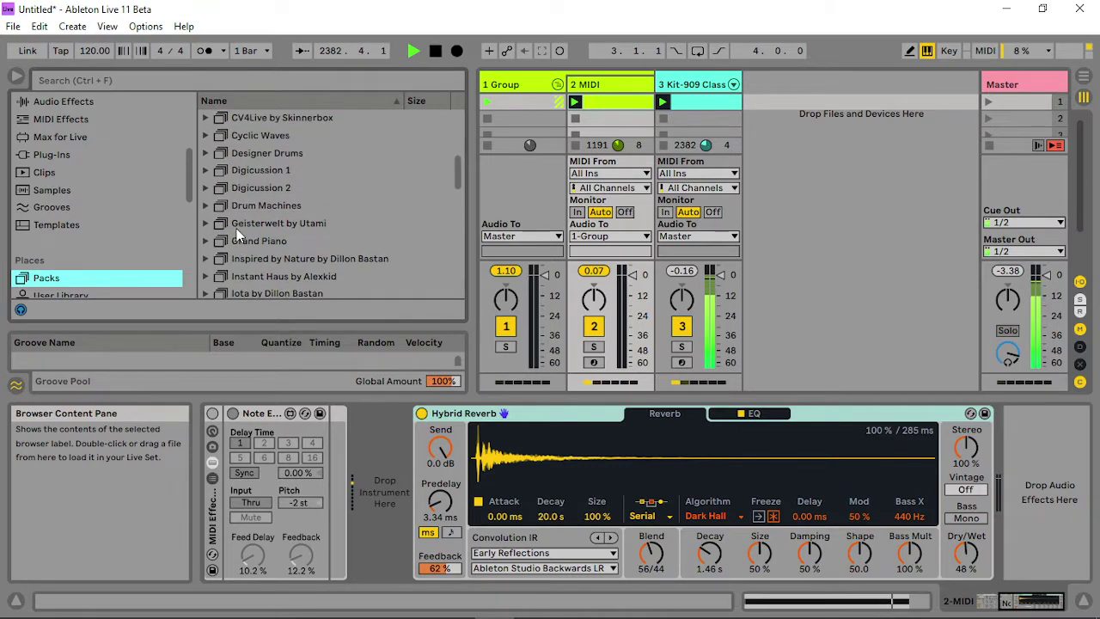
- Load Granulator II.amxd from the M4L Granulator II pack as the instrument on the MIDI track, before the Hybrid Reverb
scroll(240, 234, down, 6)
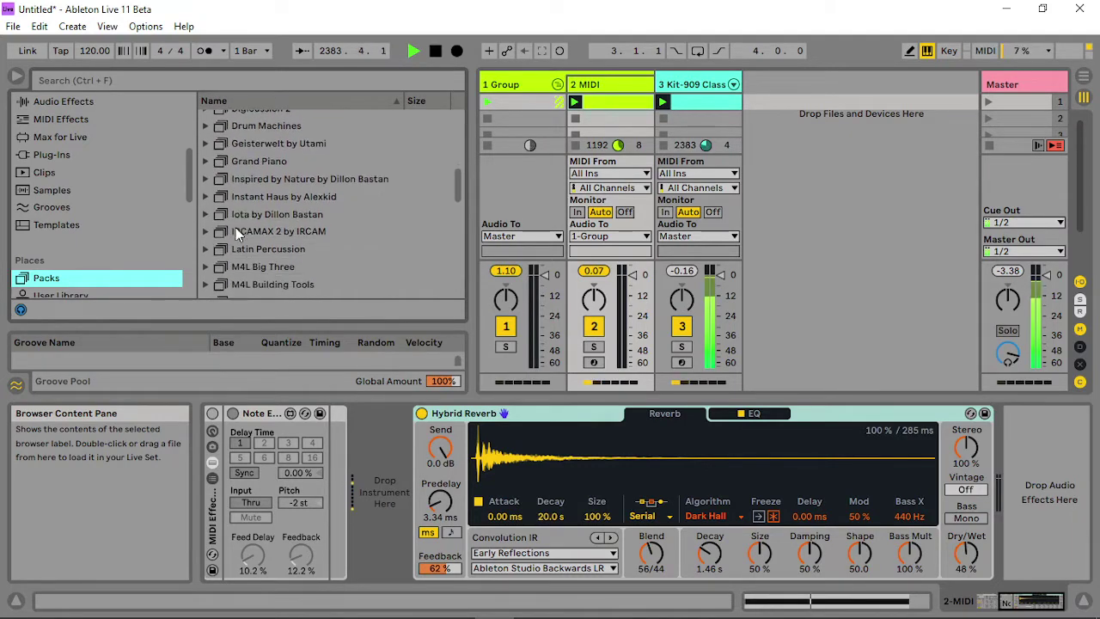
scroll(271, 262, down, 2)
click(206, 243)
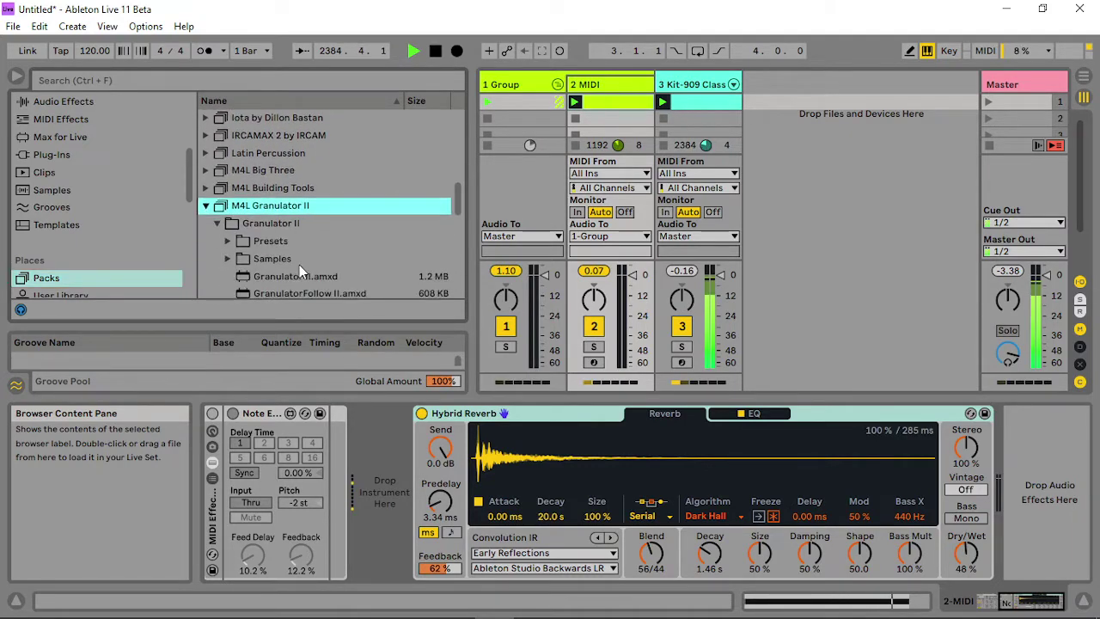
drag(290, 263, 391, 462)
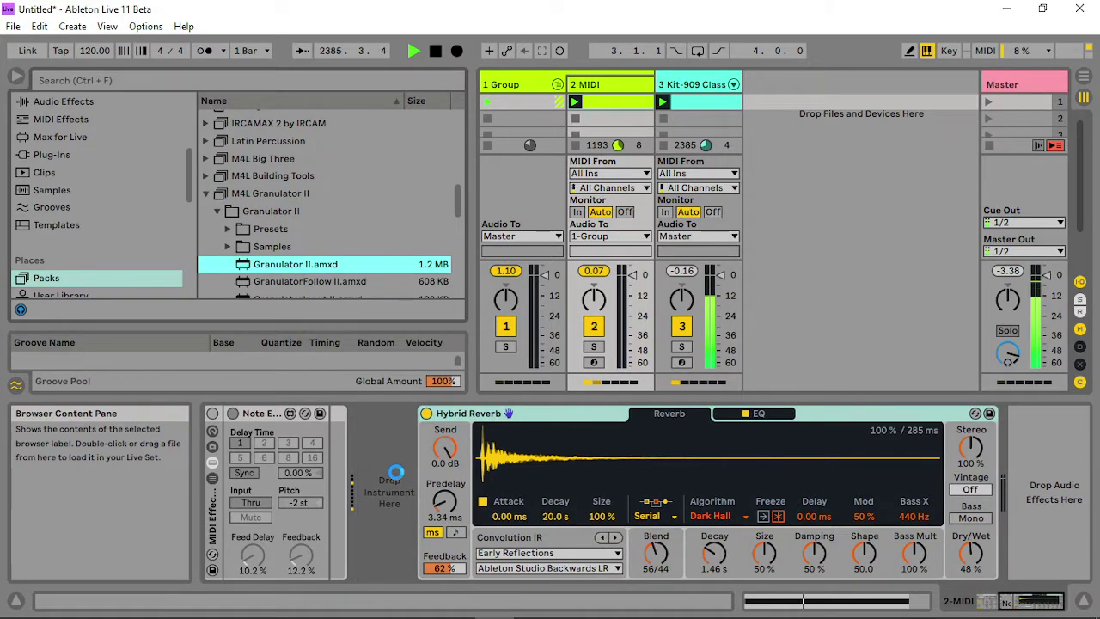
drag(395, 472, 397, 472)
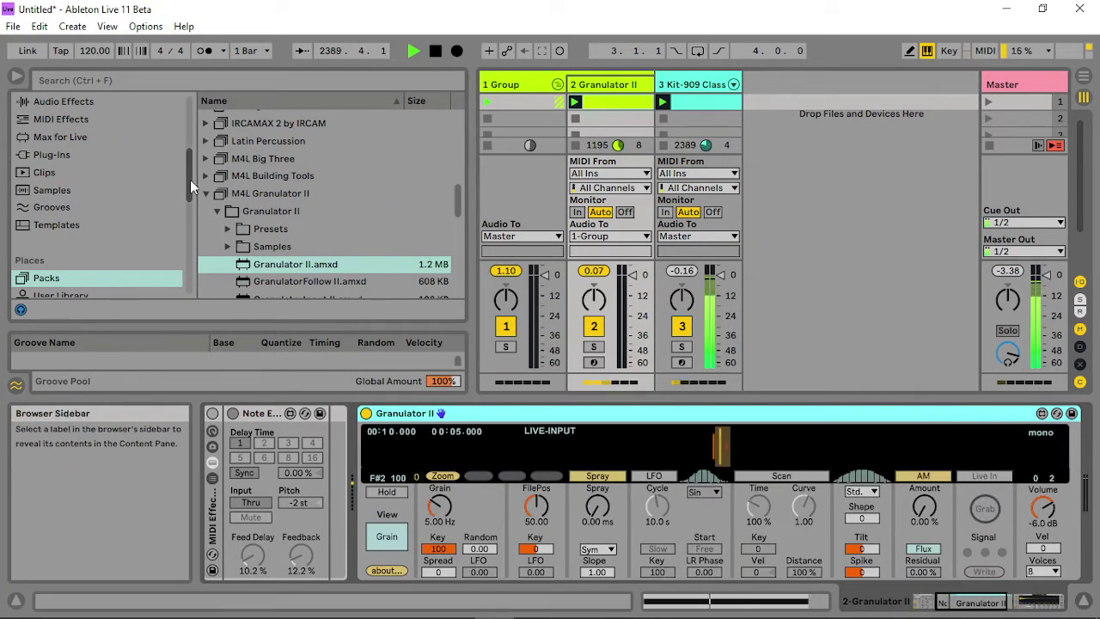
- Collapse the open preset folders in the User Library and expand its Samples > Imported folder
scroll(190, 180, down, 3)
click(89, 191)
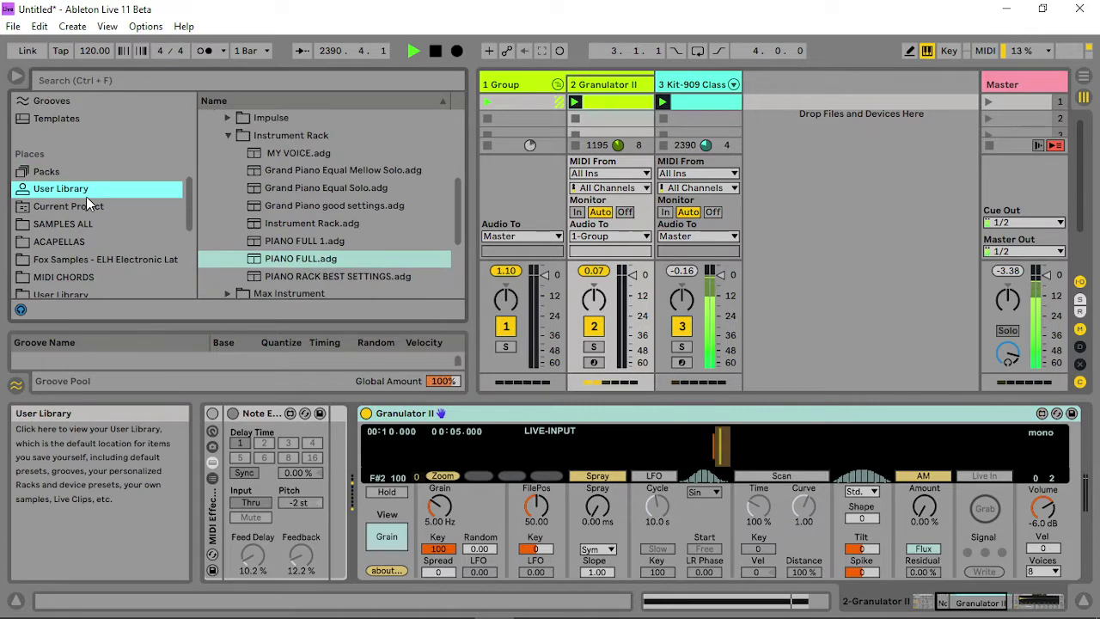
double_click(267, 135)
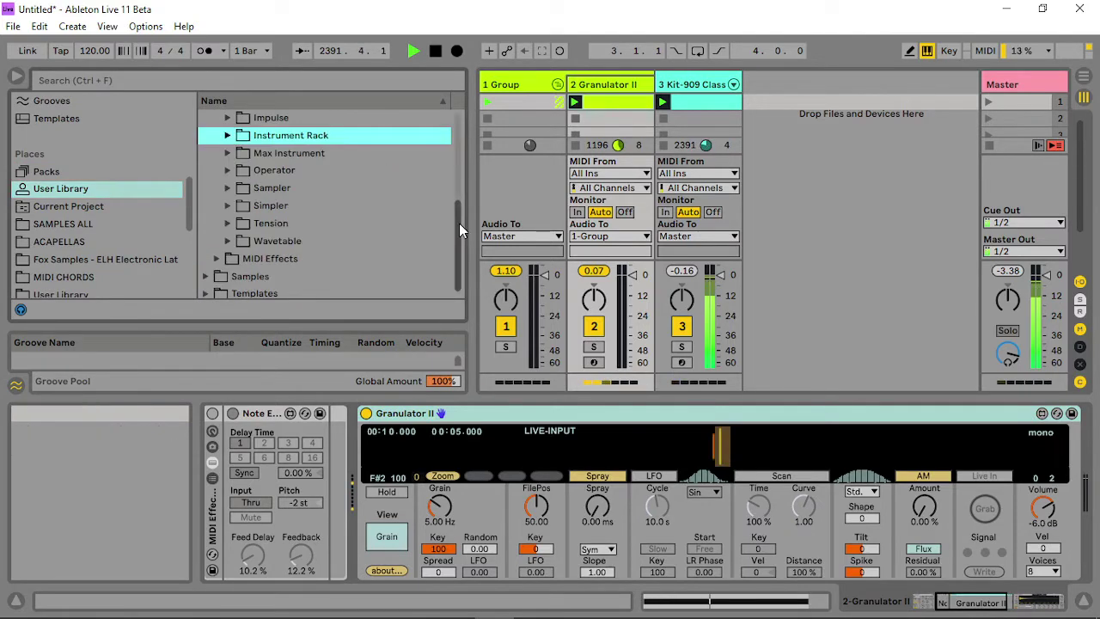
drag(461, 228, 461, 141)
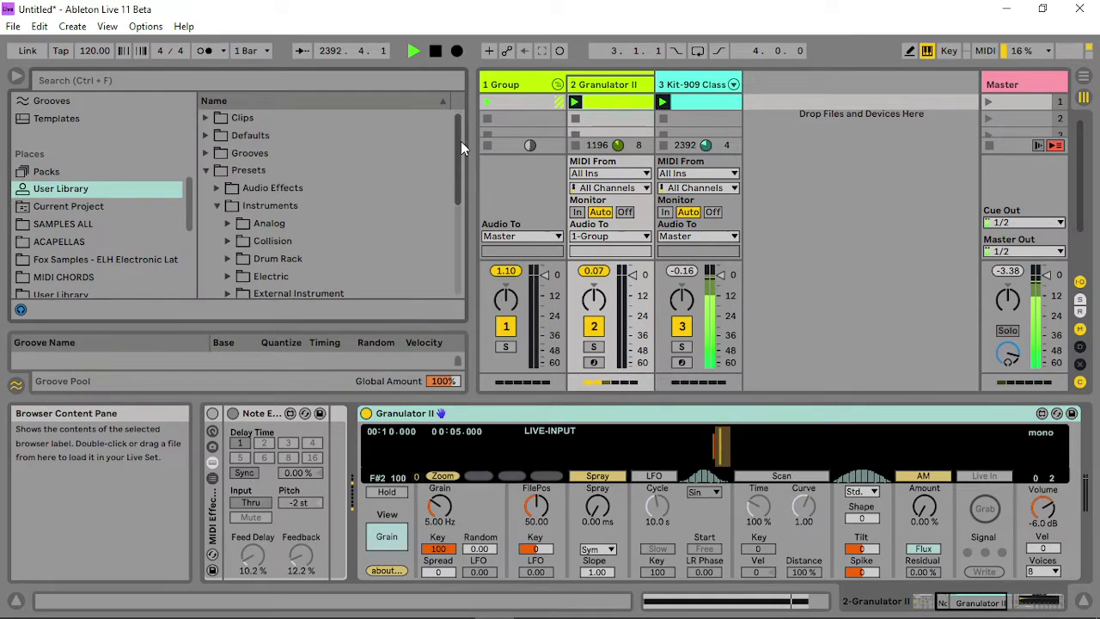
double_click(208, 175)
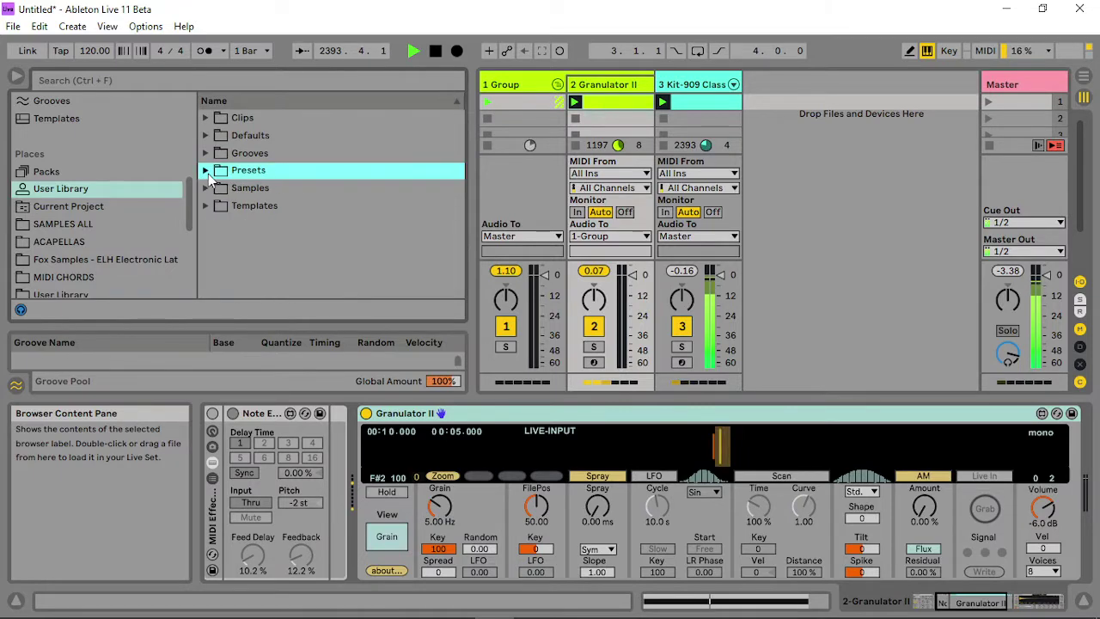
click(206, 189)
click(219, 206)
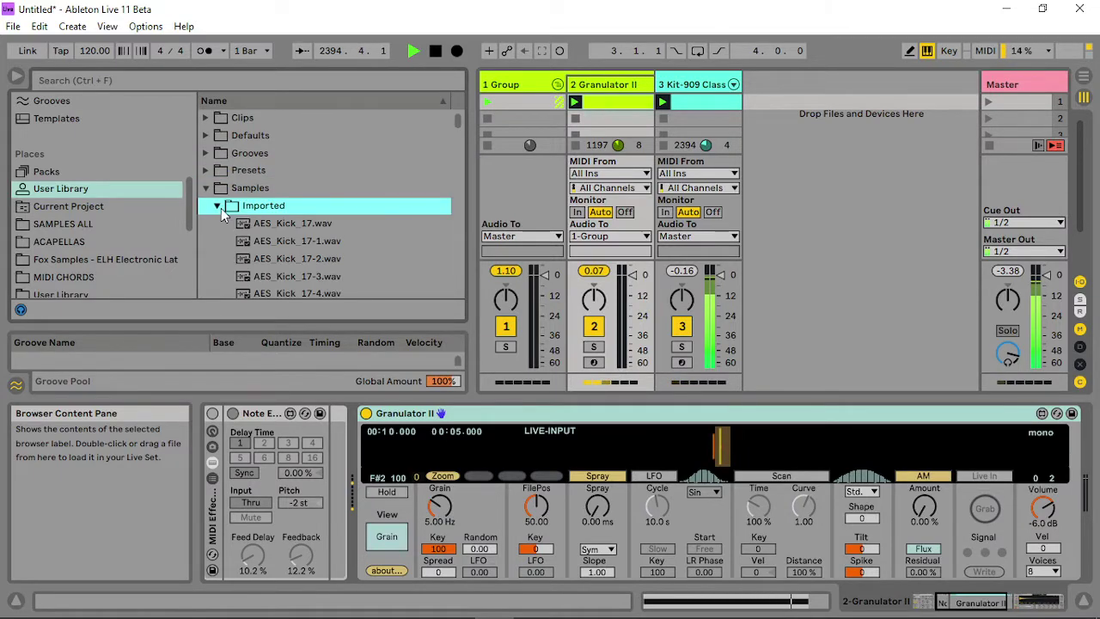
- Audition kick, hat, conga and shaker samples in the Imported folder to choose a source sound for the granulator
scroll(340, 234, down, 3)
drag(462, 116, 461, 187)
click(336, 210)
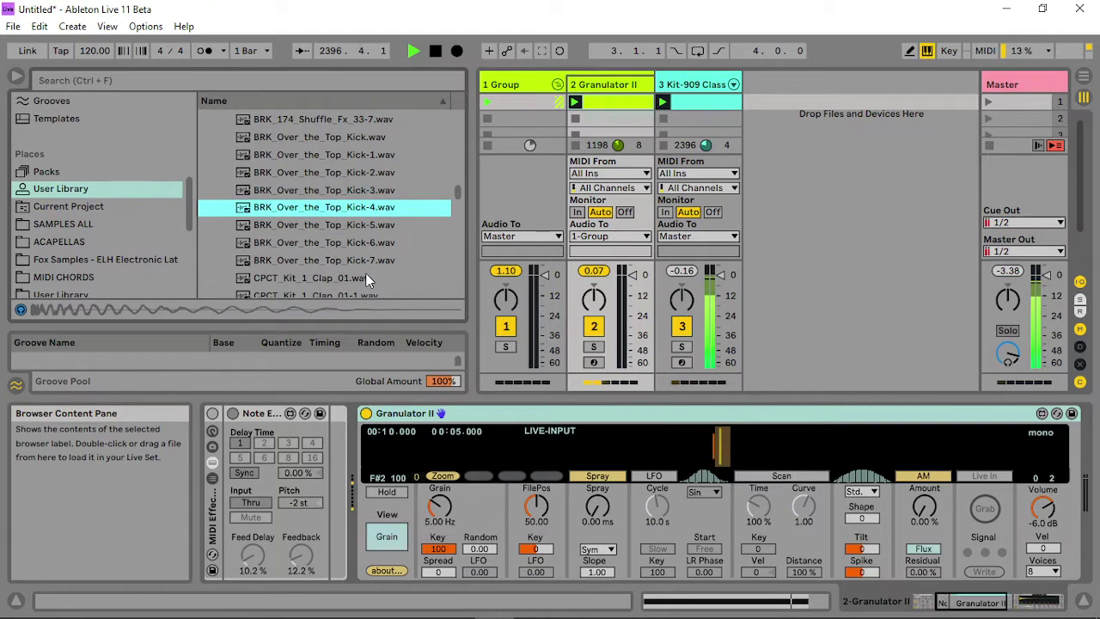
scroll(425, 201, down, 1)
drag(456, 186, 459, 254)
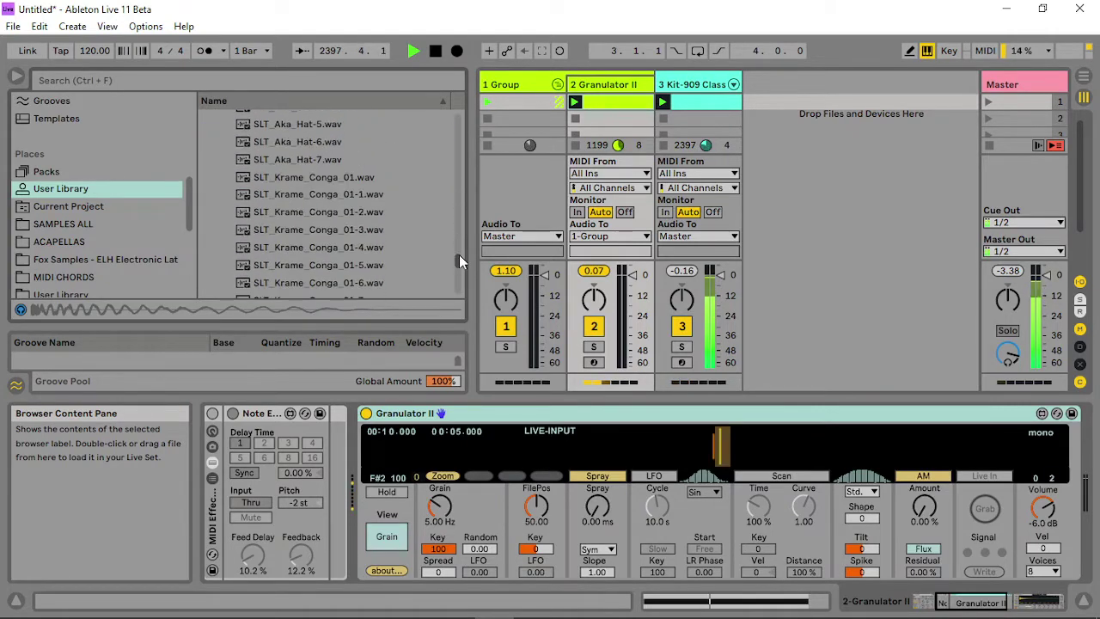
click(328, 265)
click(353, 213)
click(317, 148)
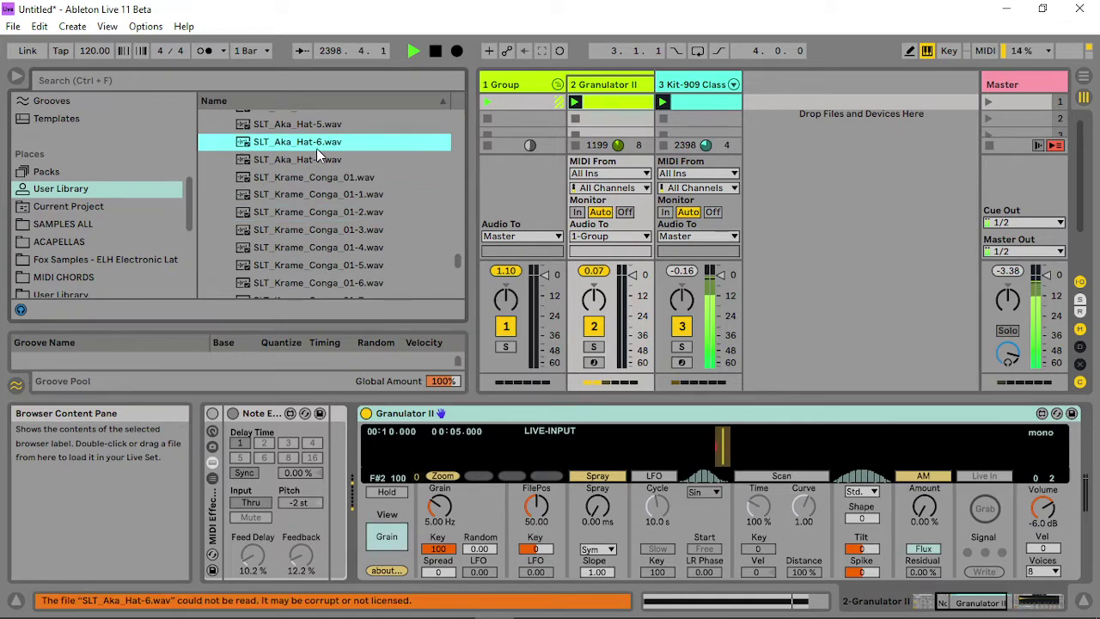
click(313, 249)
scroll(425, 246, down, 3)
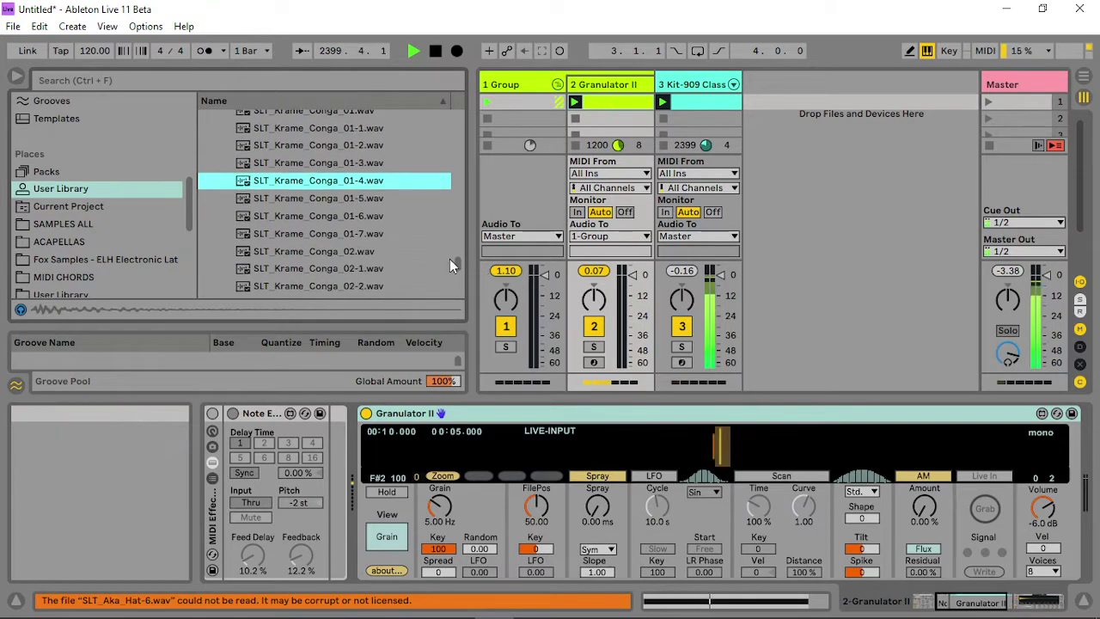
drag(456, 261, 460, 284)
click(351, 220)
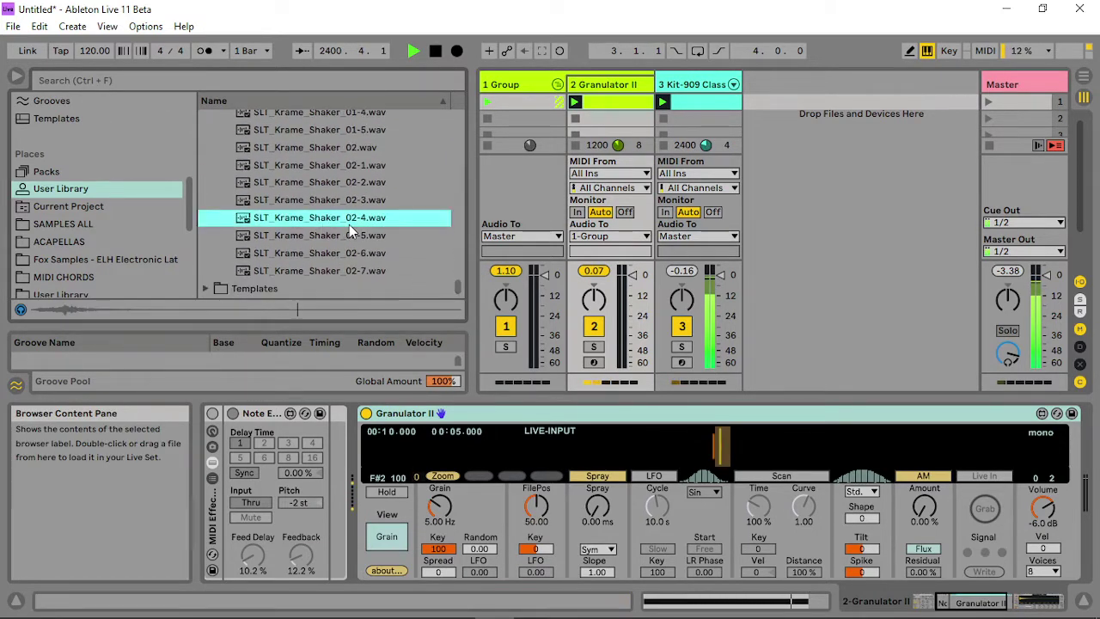
click(346, 167)
click(352, 147)
scroll(364, 146, up, 4)
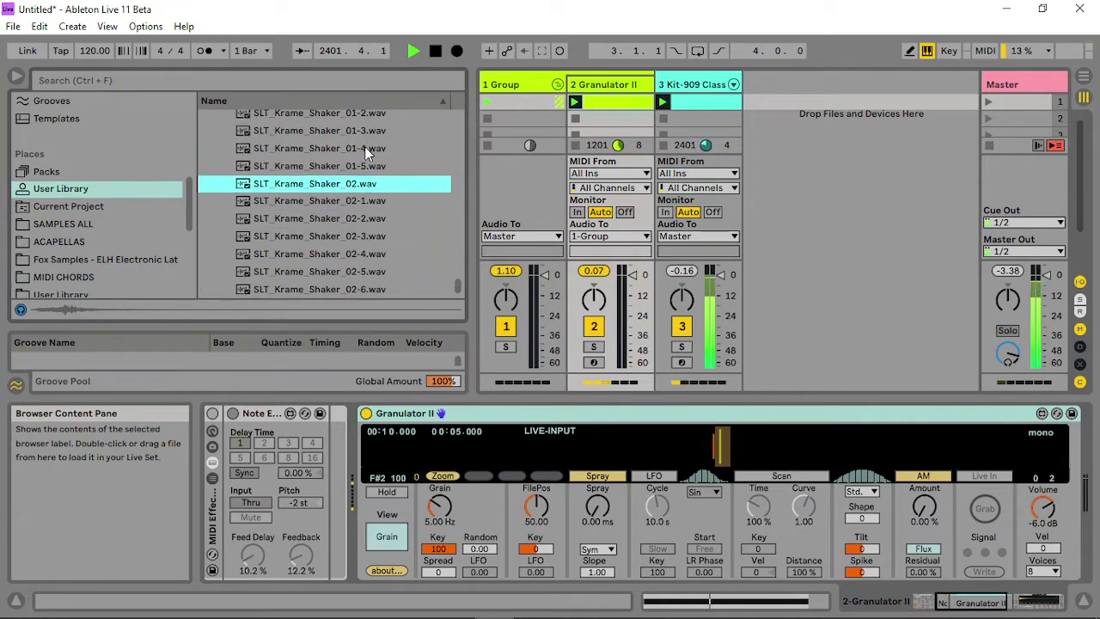
click(330, 150)
scroll(328, 143, up, 4)
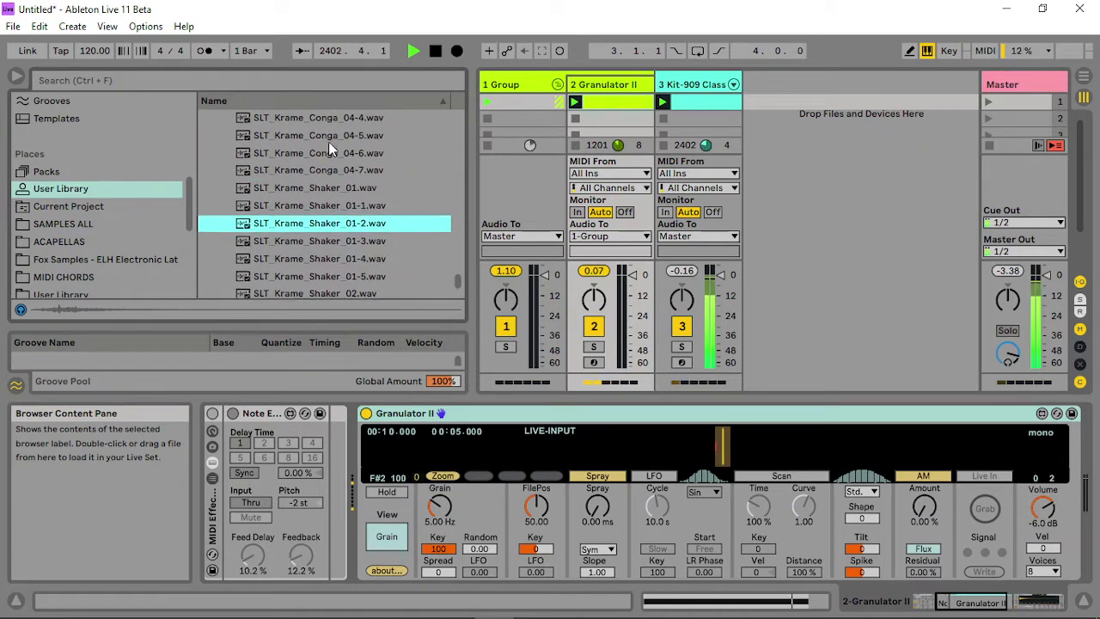
- Load SLT_Krame_Conga_04-5.wav into Granulator II and set the file position to about 5.02
click(328, 140)
drag(632, 441, 633, 445)
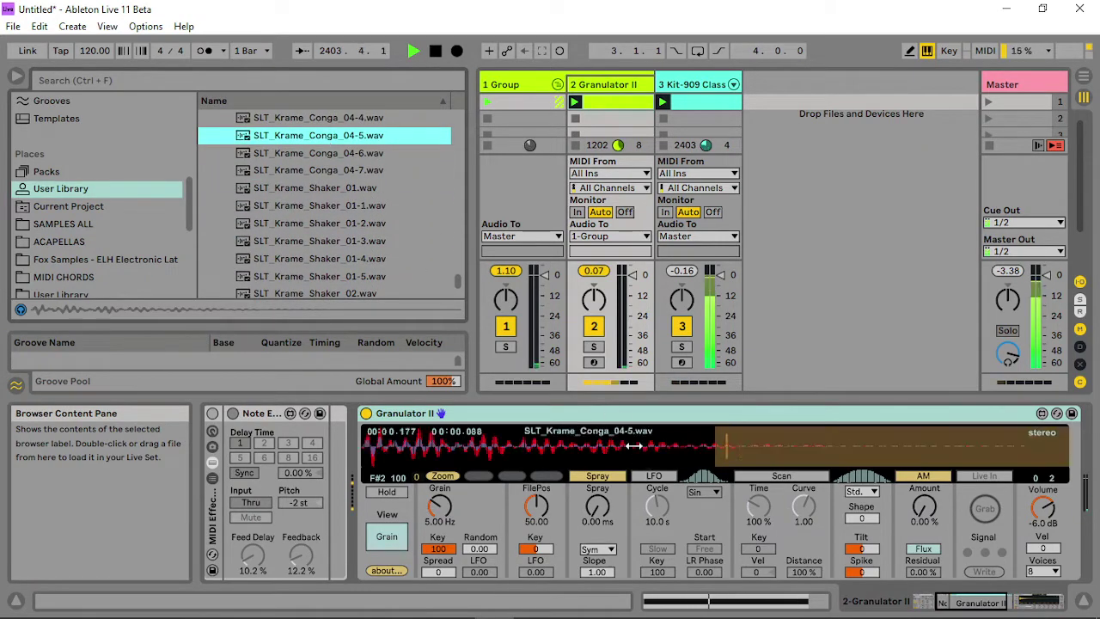
drag(865, 444, 503, 462)
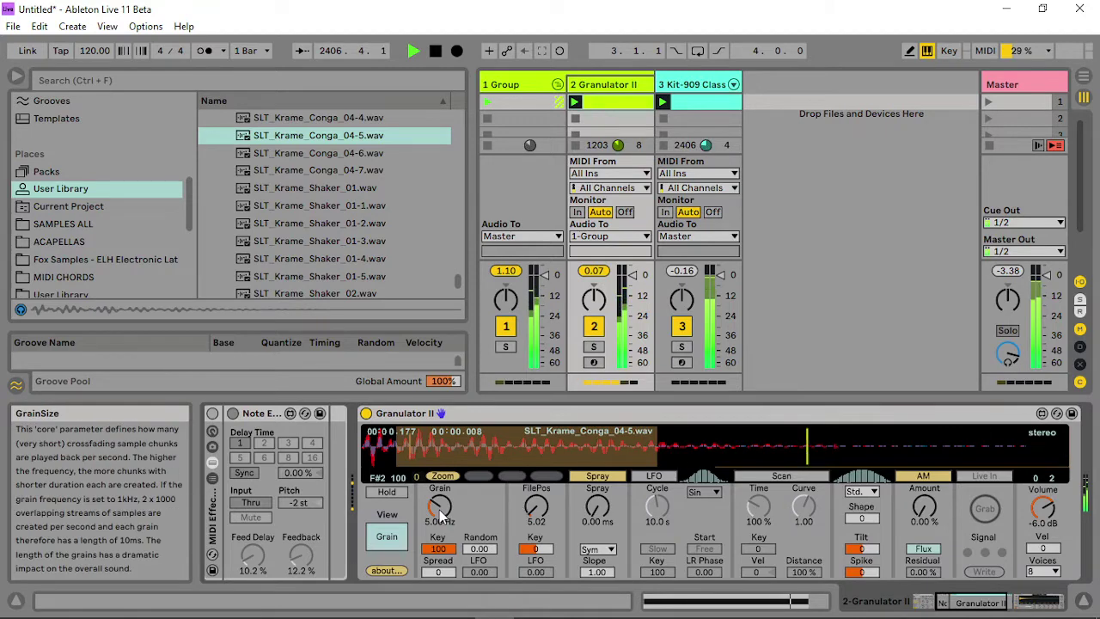
- Set Granulator II's grain key tracking to 0 and its grain frequency to about 43.9 Hz
drag(439, 507, 439, 445)
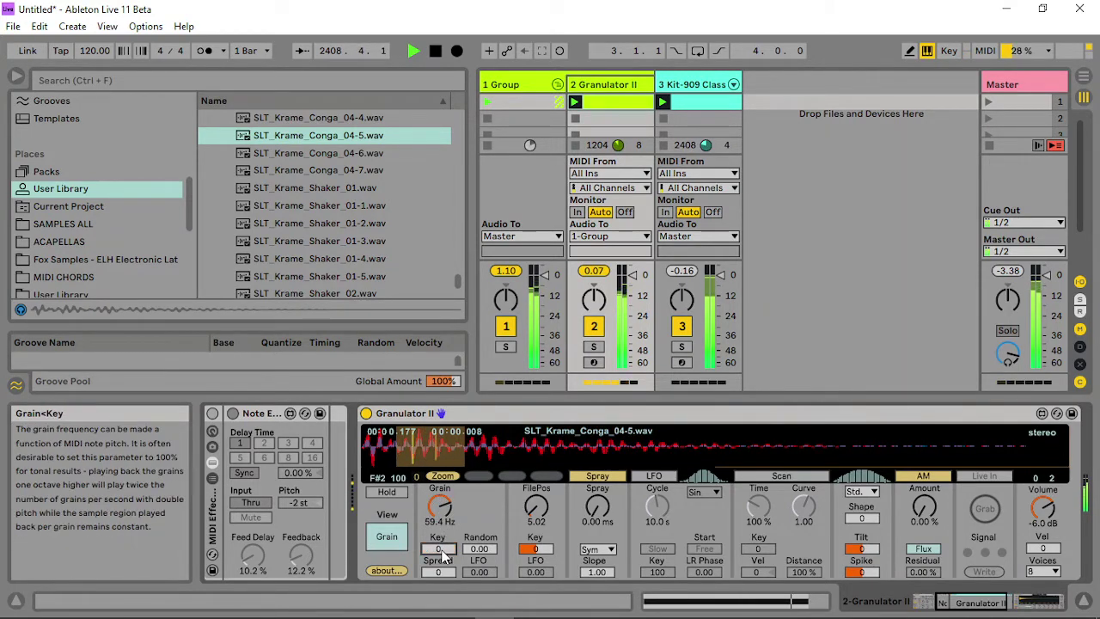
drag(442, 506, 442, 516)
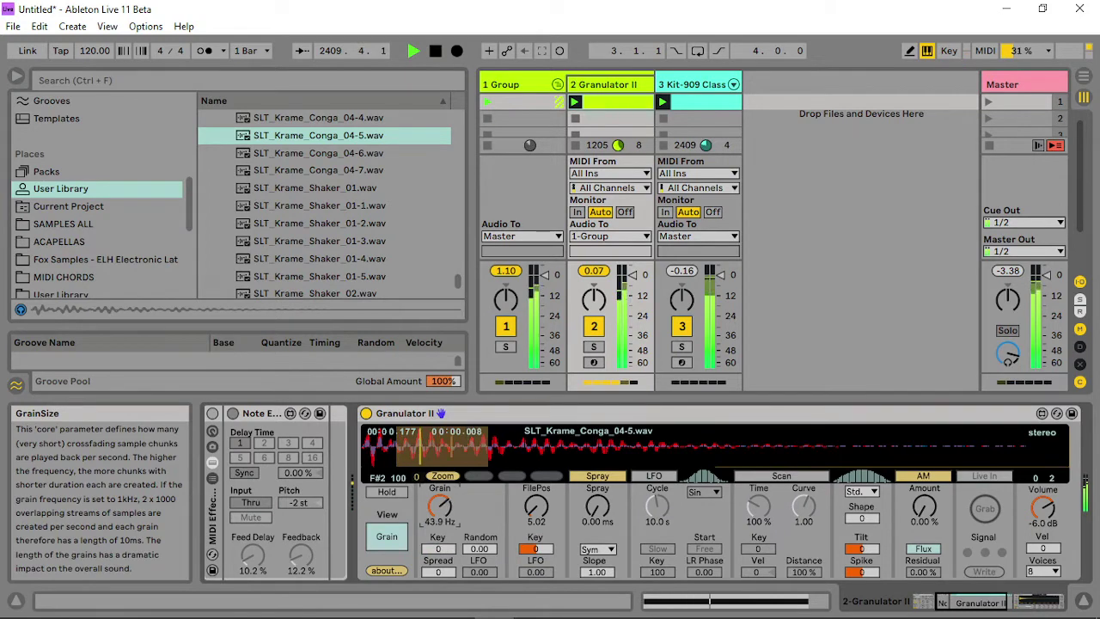
- Insert an EQ Eight between Granulator II and Hybrid Reverb and expand its frequency display
click(1039, 601)
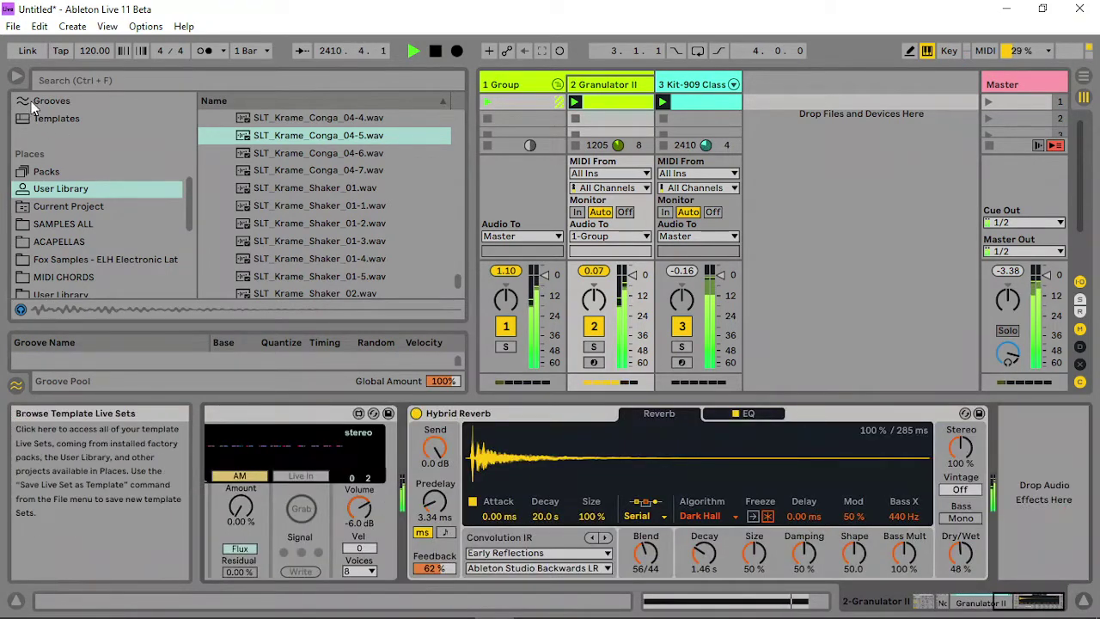
scroll(89, 157, up, 5)
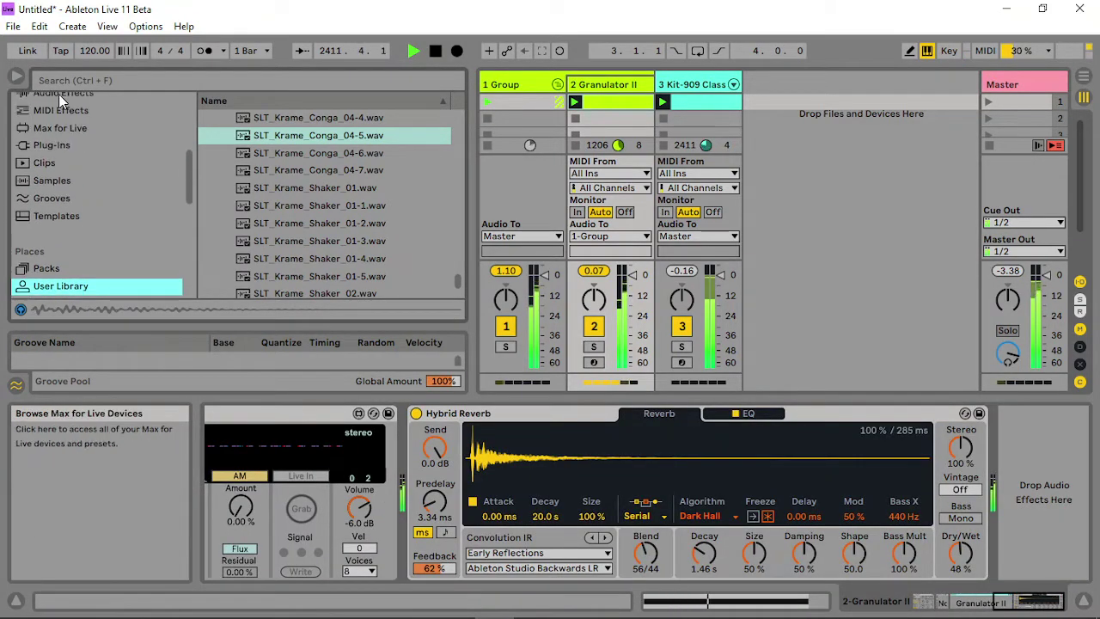
click(58, 94)
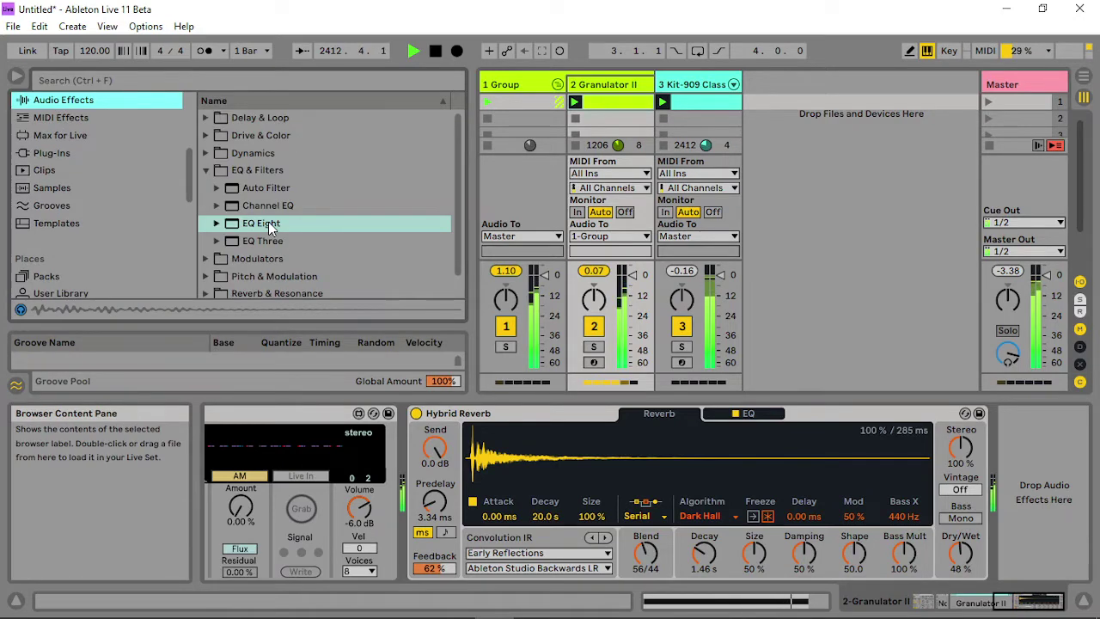
drag(271, 228, 440, 490)
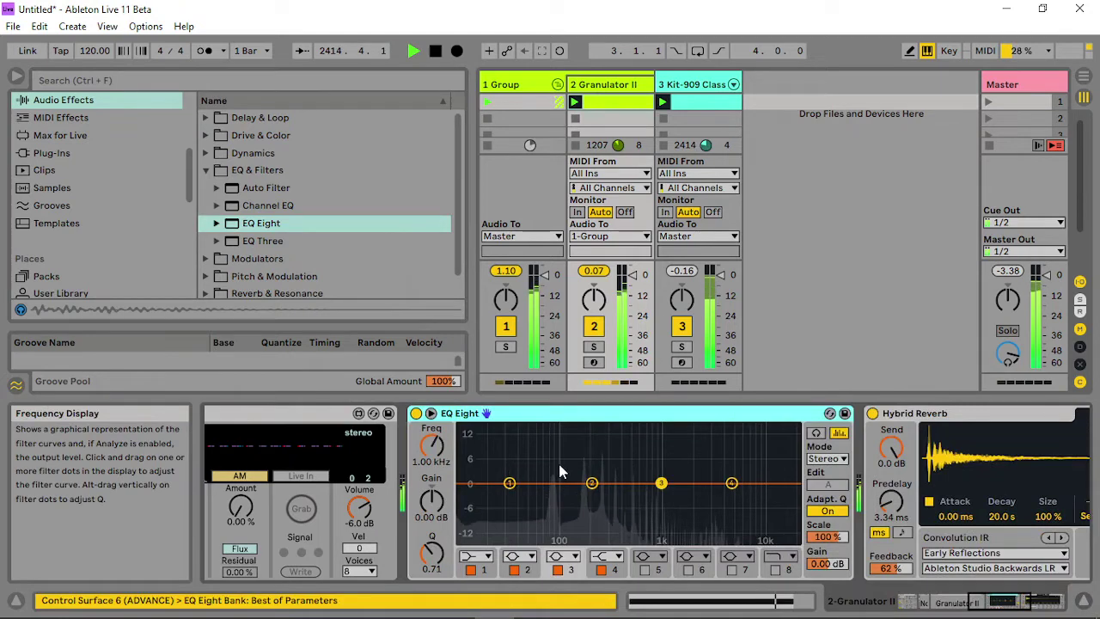
double_click(611, 465)
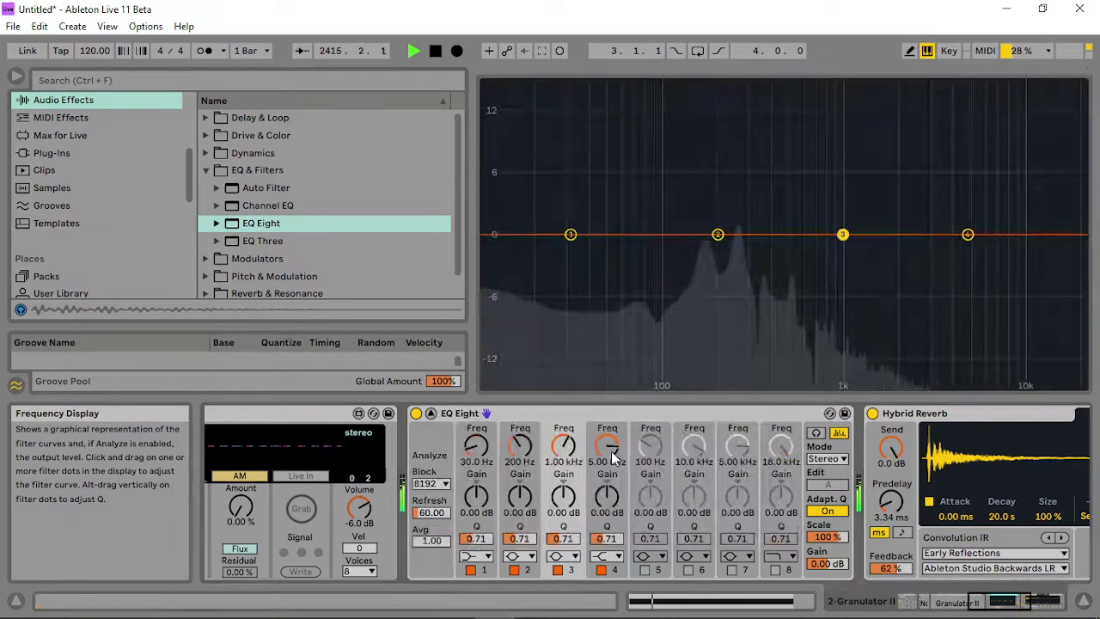
double_click(708, 160)
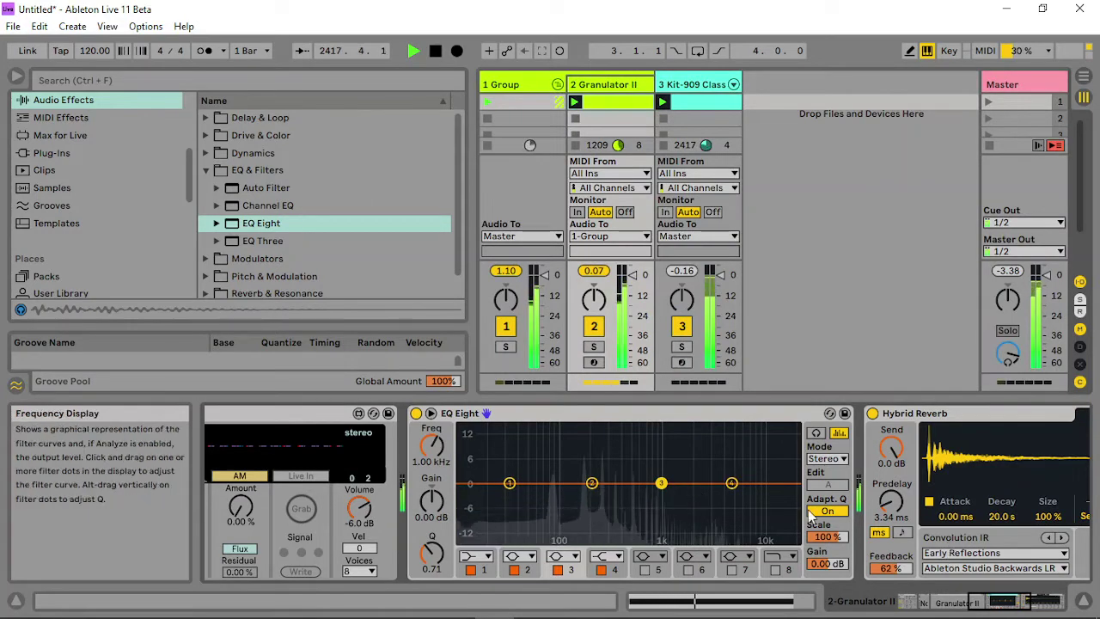
double_click(668, 457)
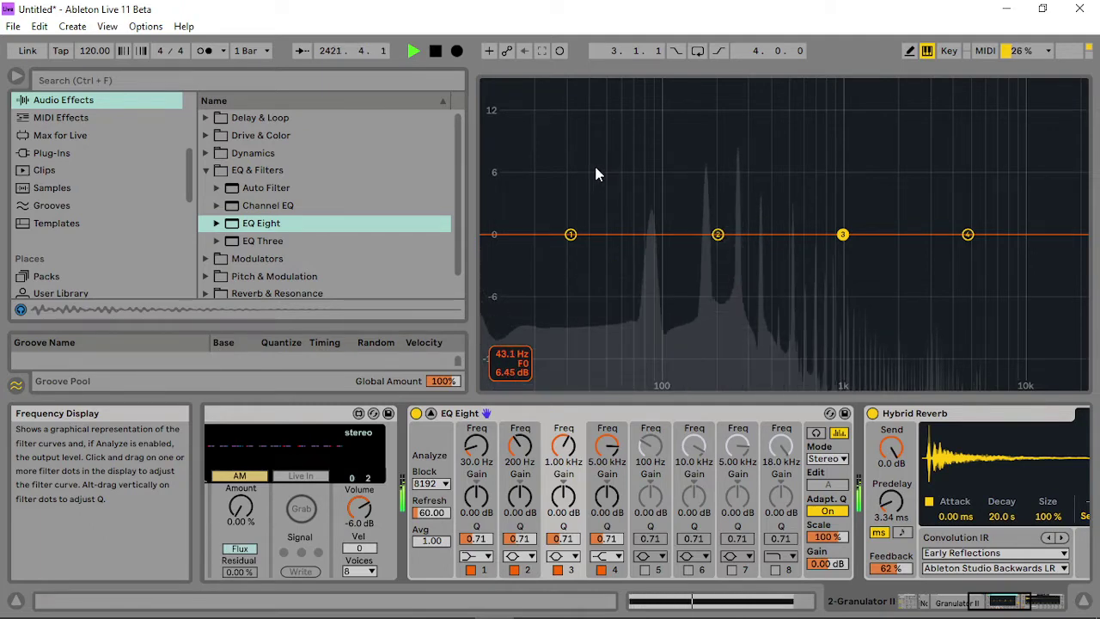
- Switch Granulator II to the Filter view and set its pitch to -12 st
click(975, 607)
click(920, 601)
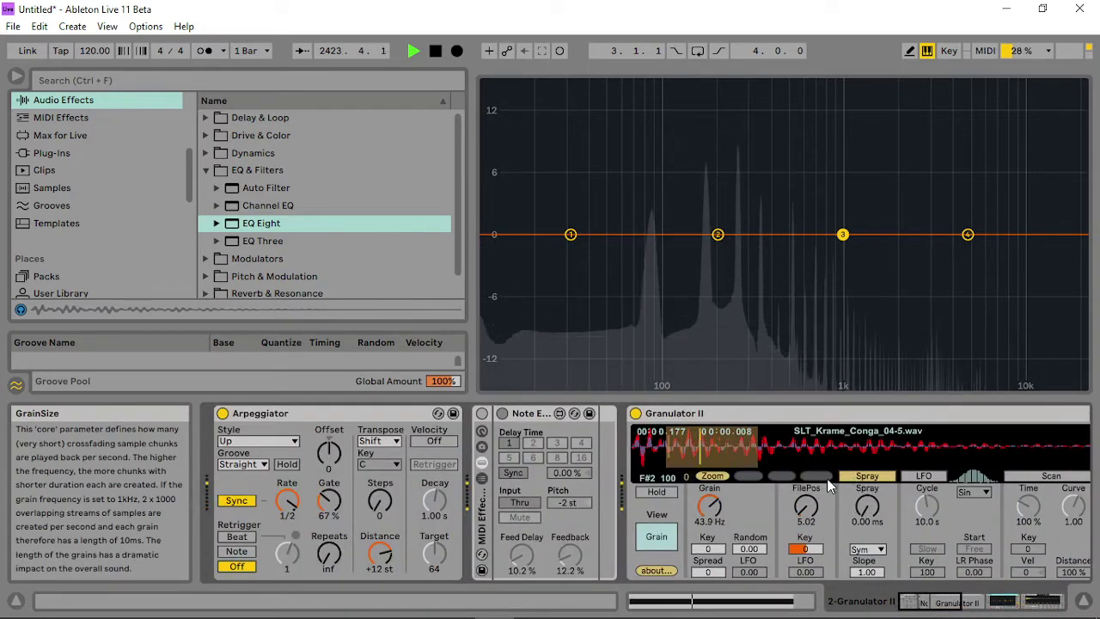
click(657, 536)
drag(808, 491, 808, 531)
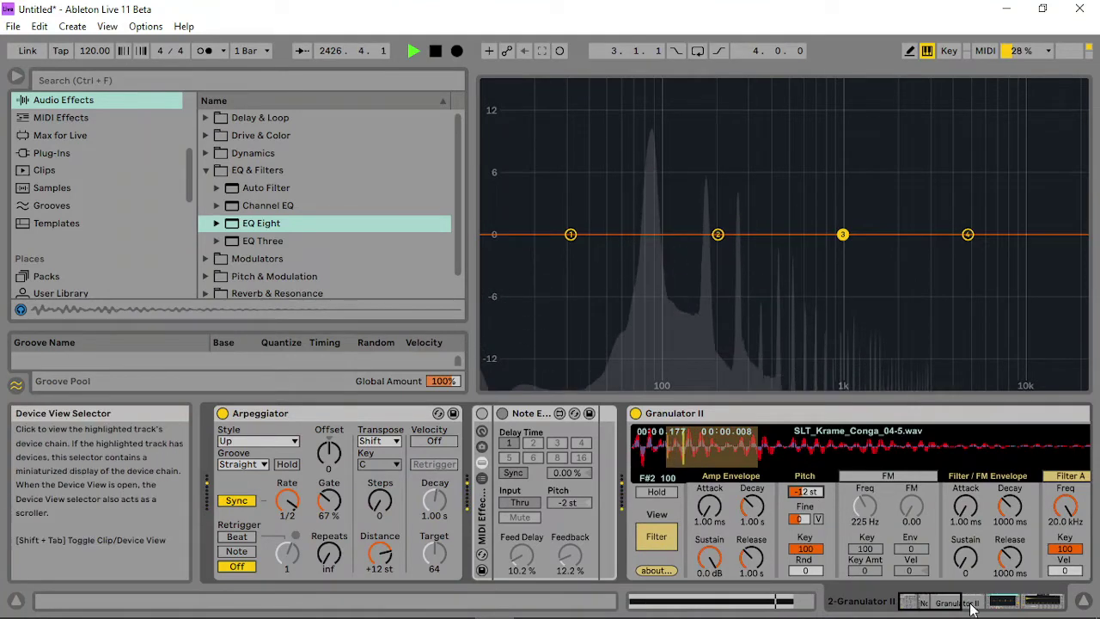
- Set Filter A's frequency to 155 Hz and envelope amount to 62, with a filter envelope decay of 178 ms and release of 392 ms
drag(957, 603, 980, 603)
drag(740, 509, 740, 585)
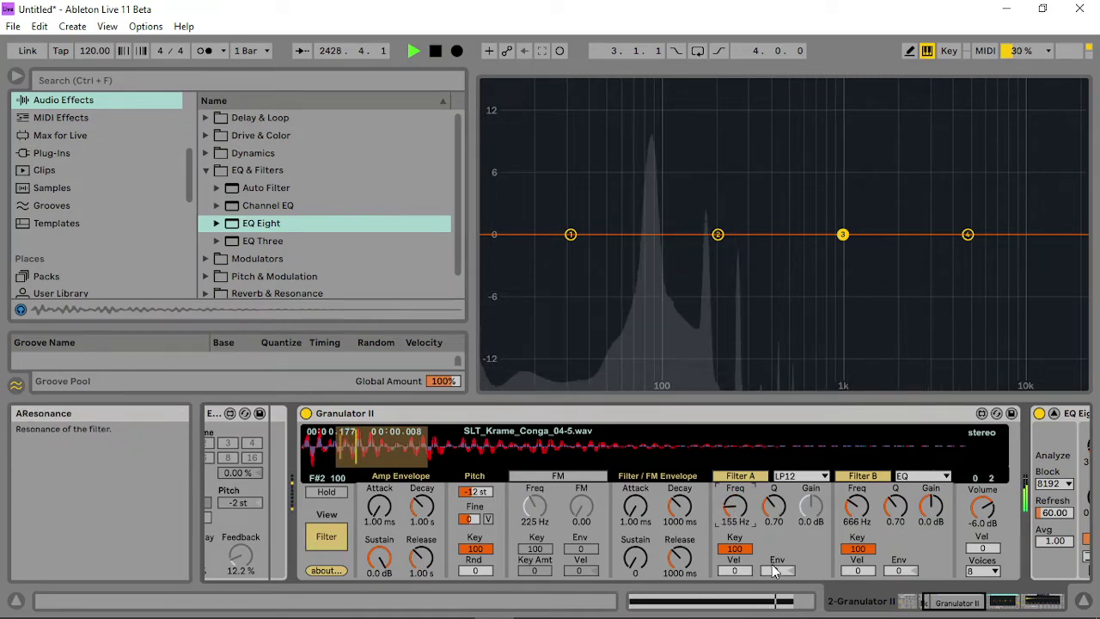
drag(776, 571, 776, 517)
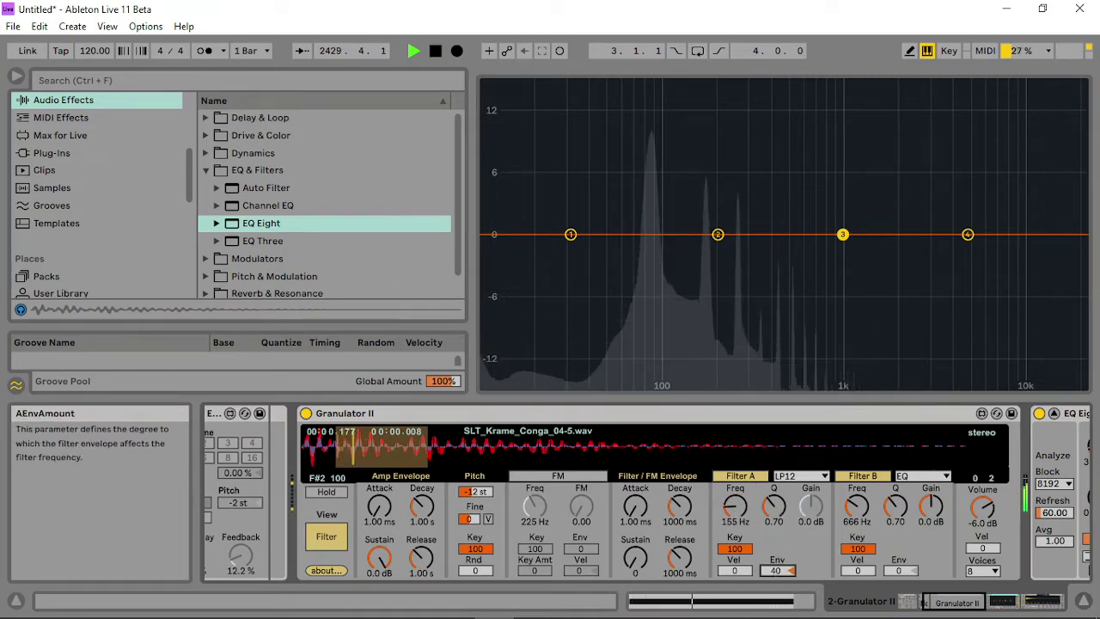
drag(675, 514, 680, 576)
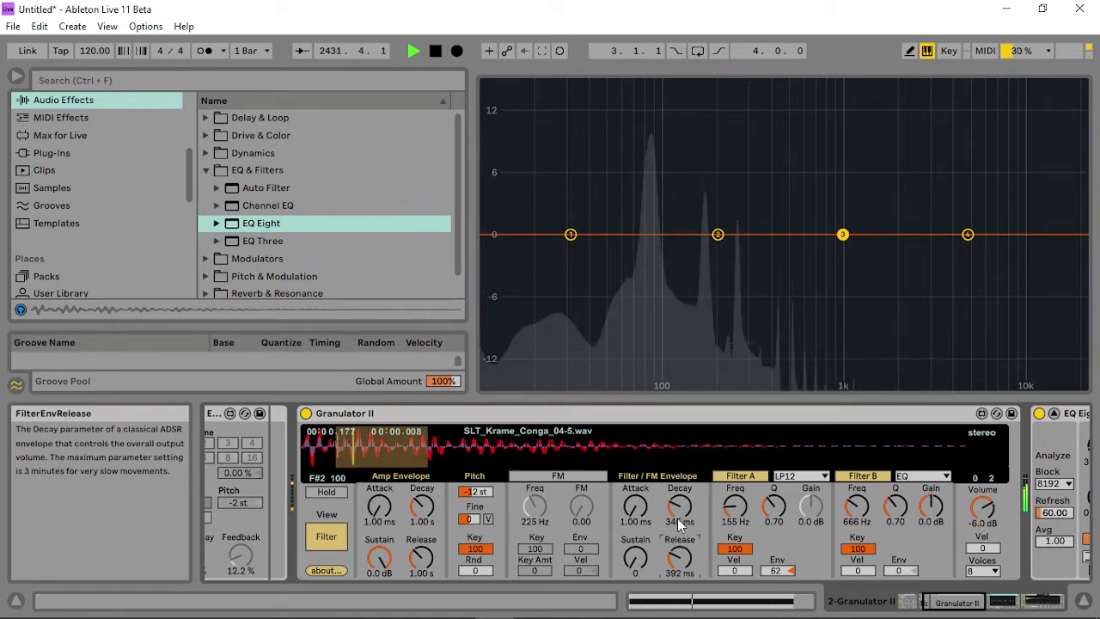
drag(679, 515, 679, 527)
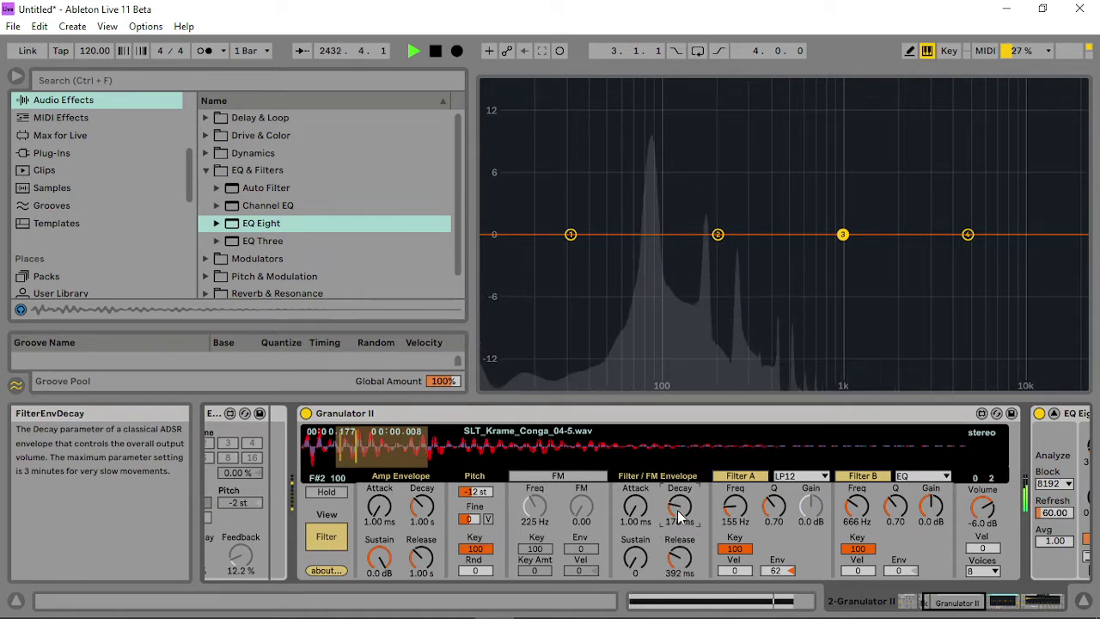
- Insert a new MIDI track after the Granulator II track and load GranulatorFollow II.amxd from the M4L Granulator II pack onto it
key(Escape)
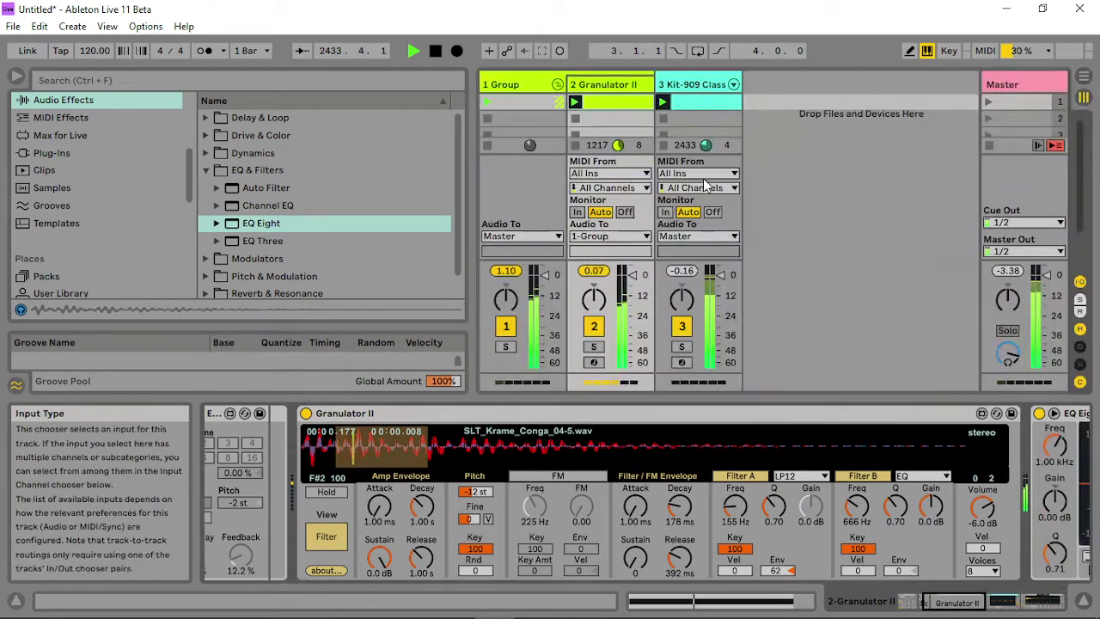
right_click(614, 85)
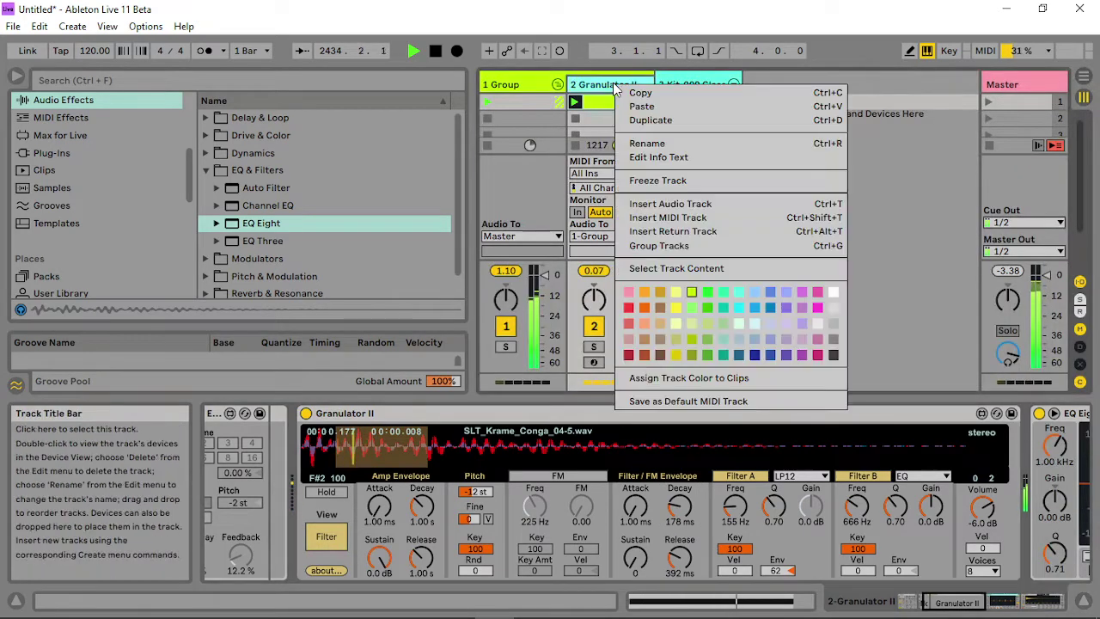
click(713, 219)
click(45, 277)
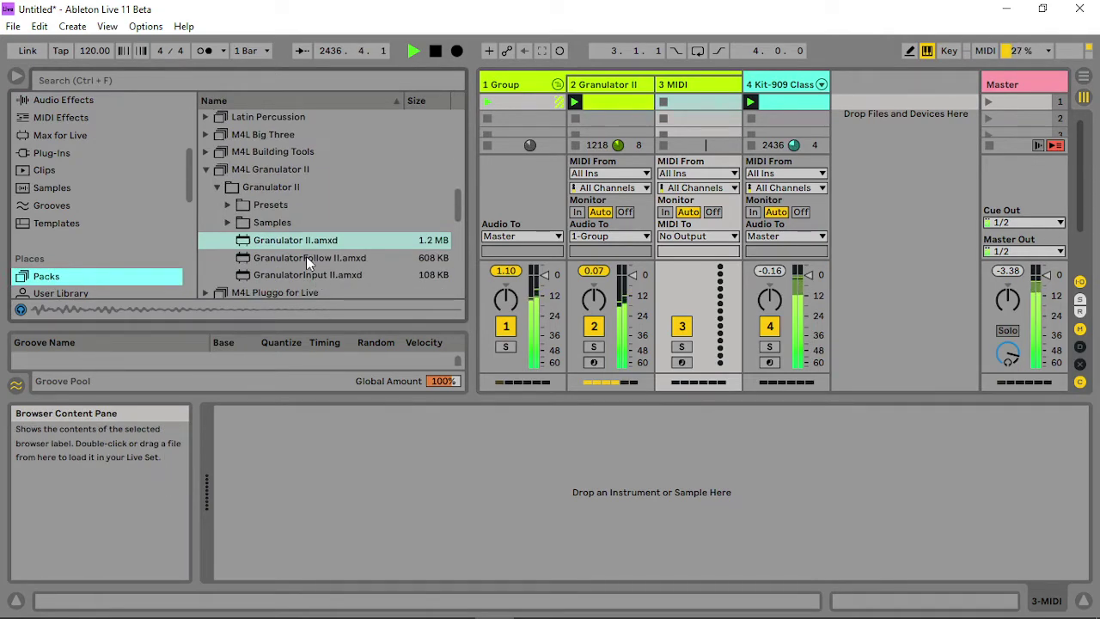
click(306, 256)
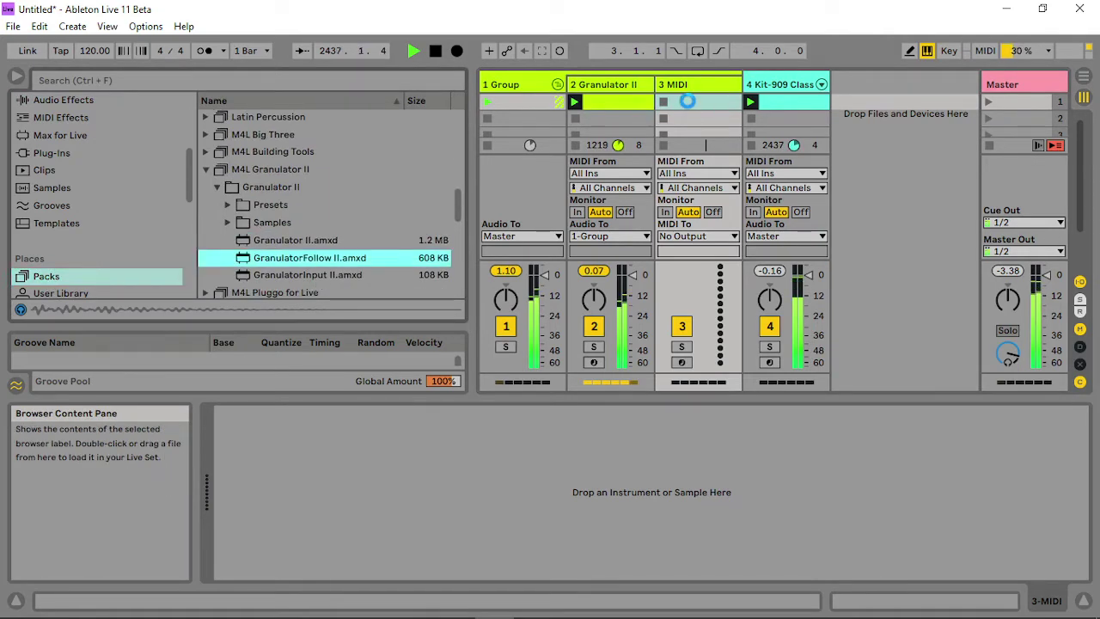
drag(687, 100, 688, 104)
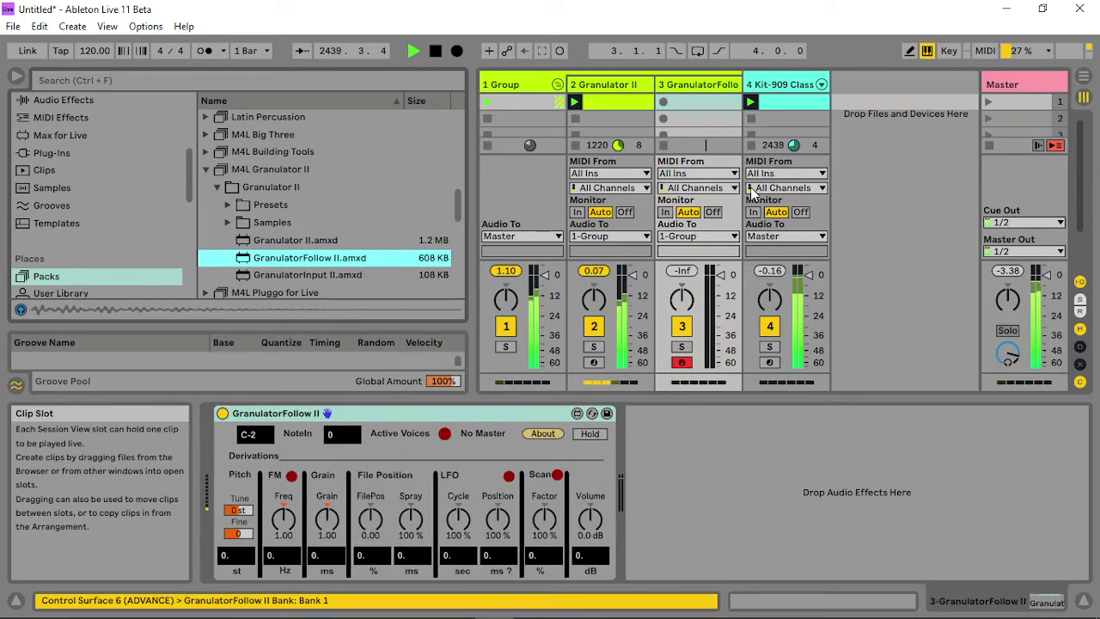
- Create a one-bar MIDI clip on the GranulatorFollow II track with an F#2 note filling the bar, and launch it
key(ctrl+shift+m)
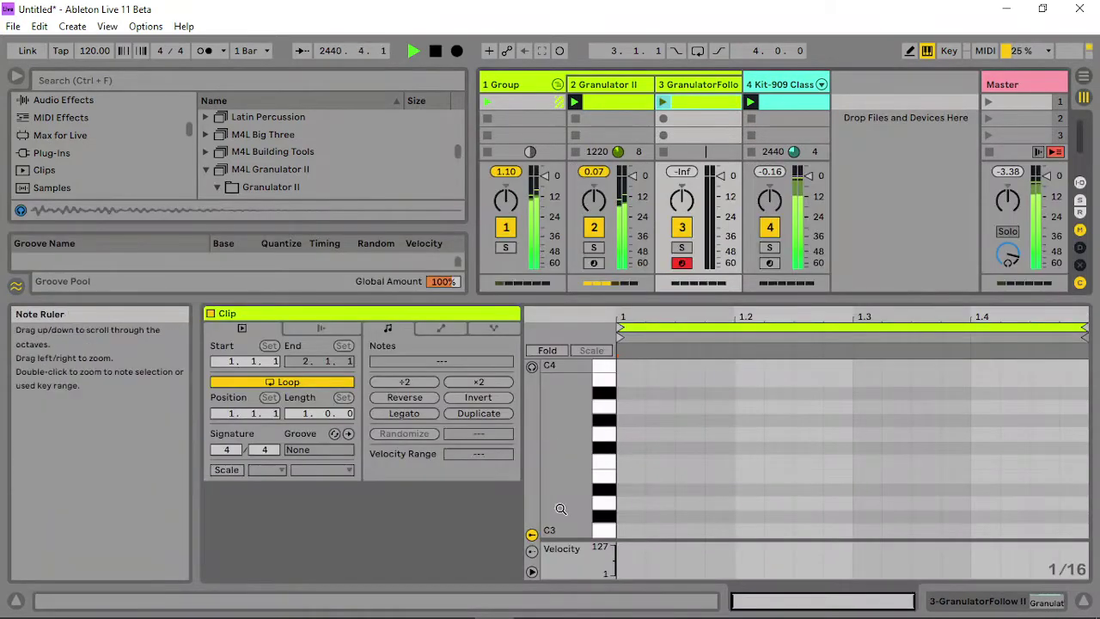
drag(560, 508, 559, 354)
double_click(632, 455)
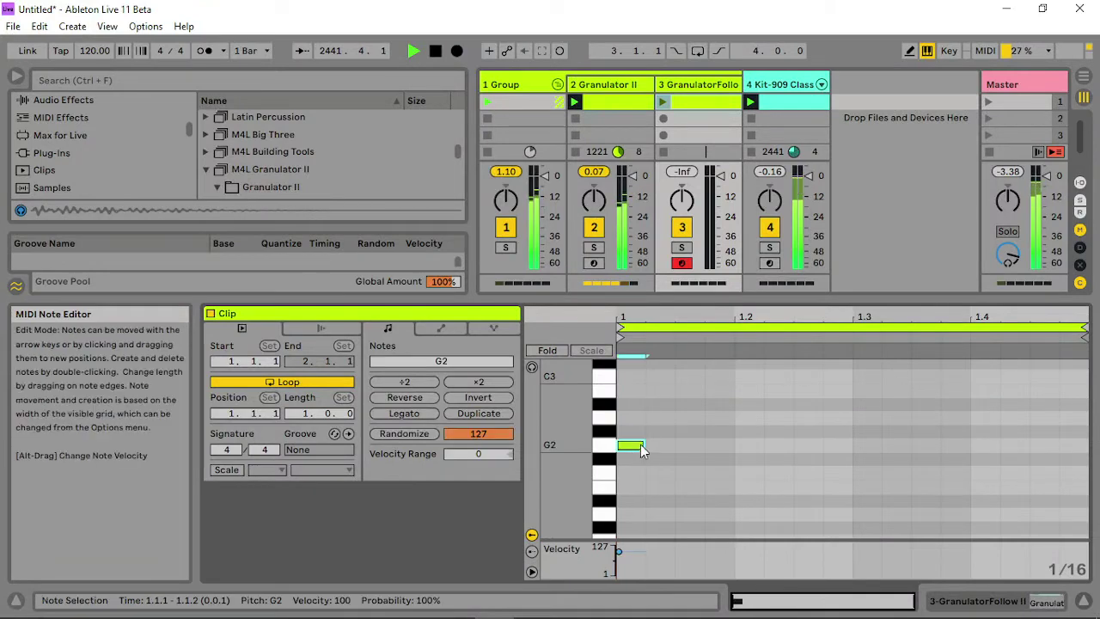
drag(641, 459, 1087, 459)
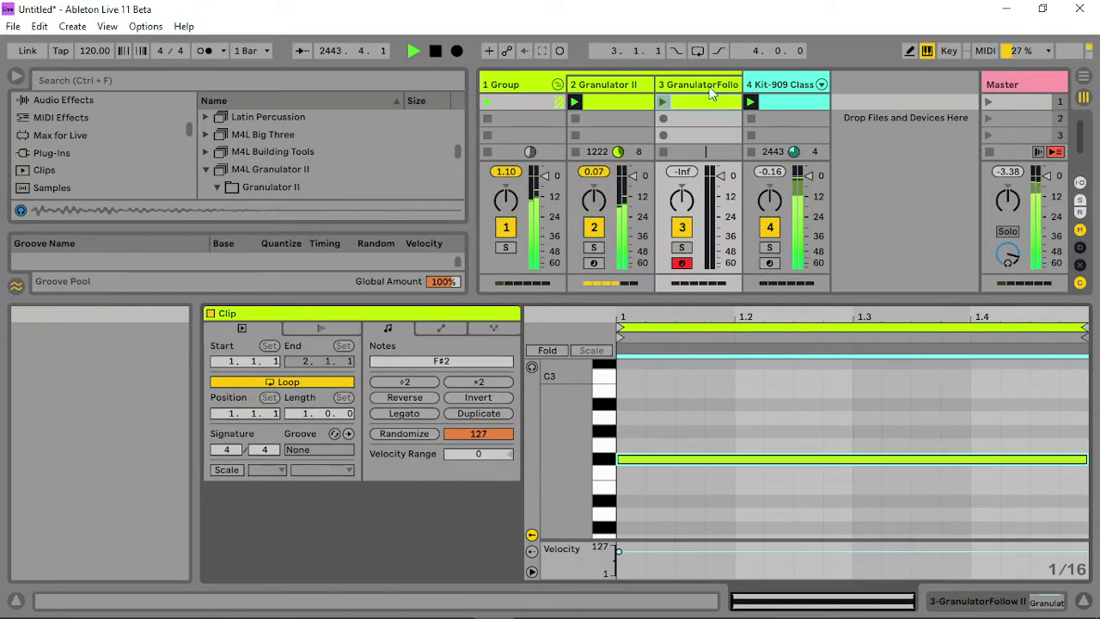
click(664, 103)
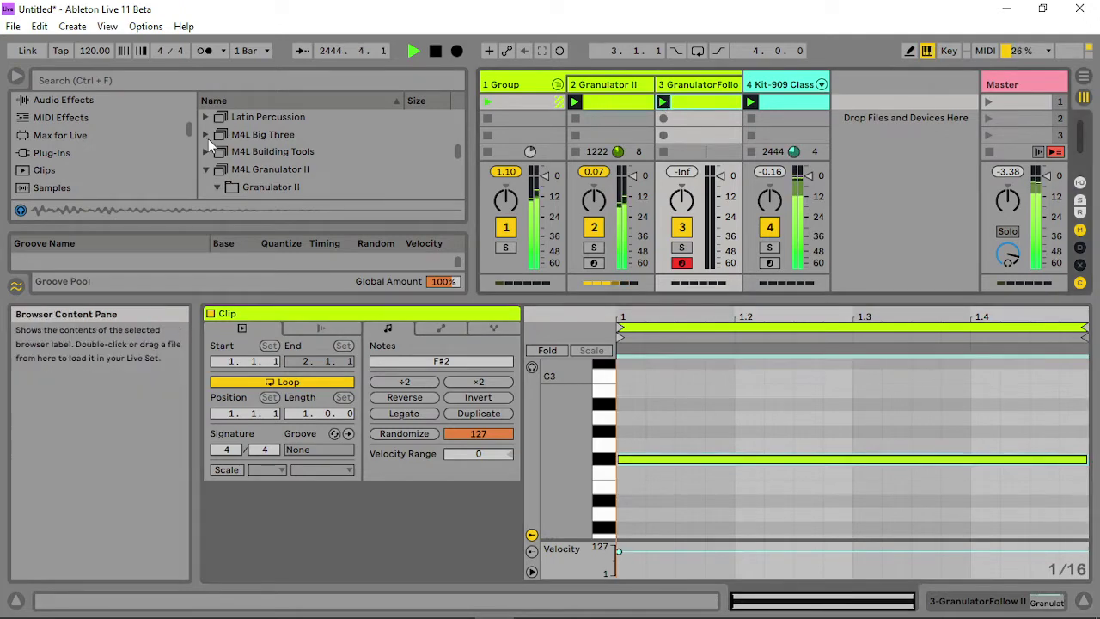
- Add an Arpeggiator MIDI effect in front of GranulatorFollow II
click(56, 119)
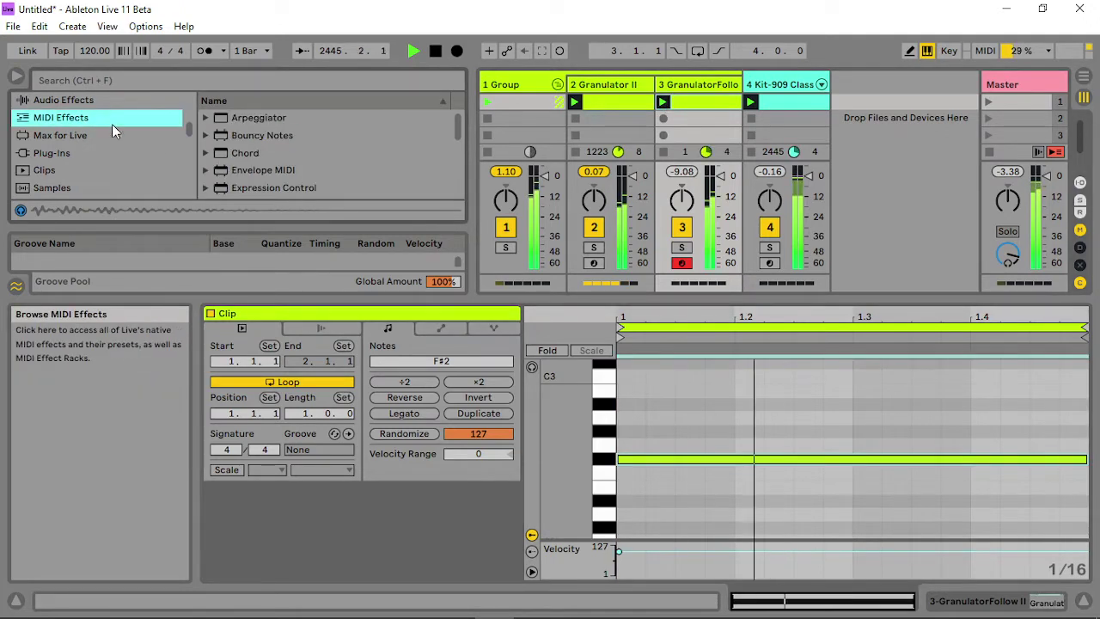
click(268, 119)
click(706, 86)
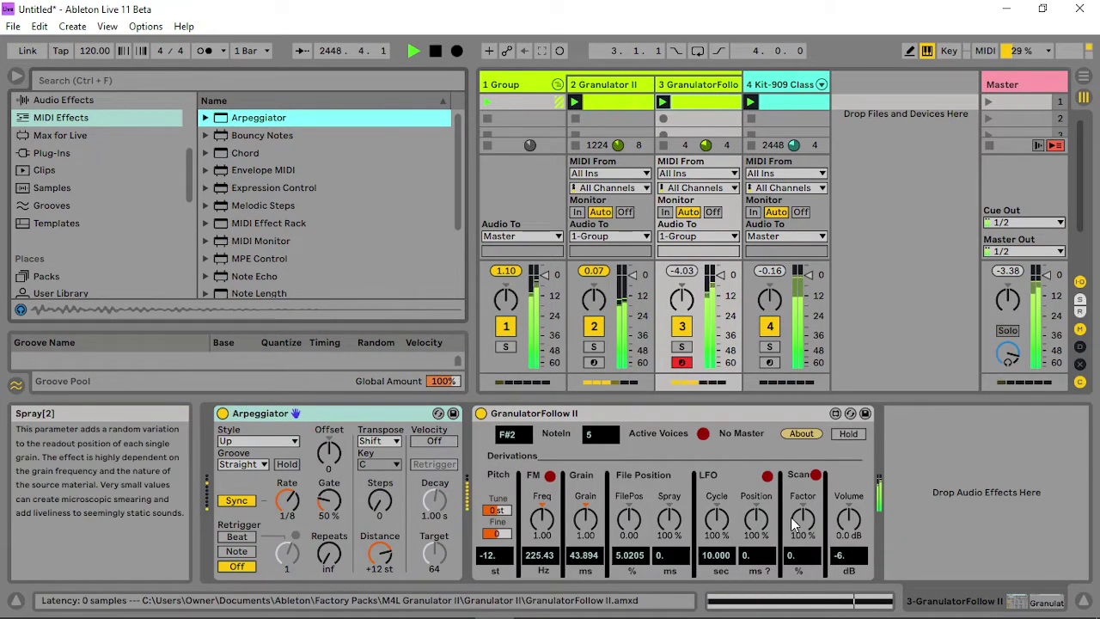
- Set Filter A's frequency to 258 Hz in Granulator II on the main Granulator track
click(606, 85)
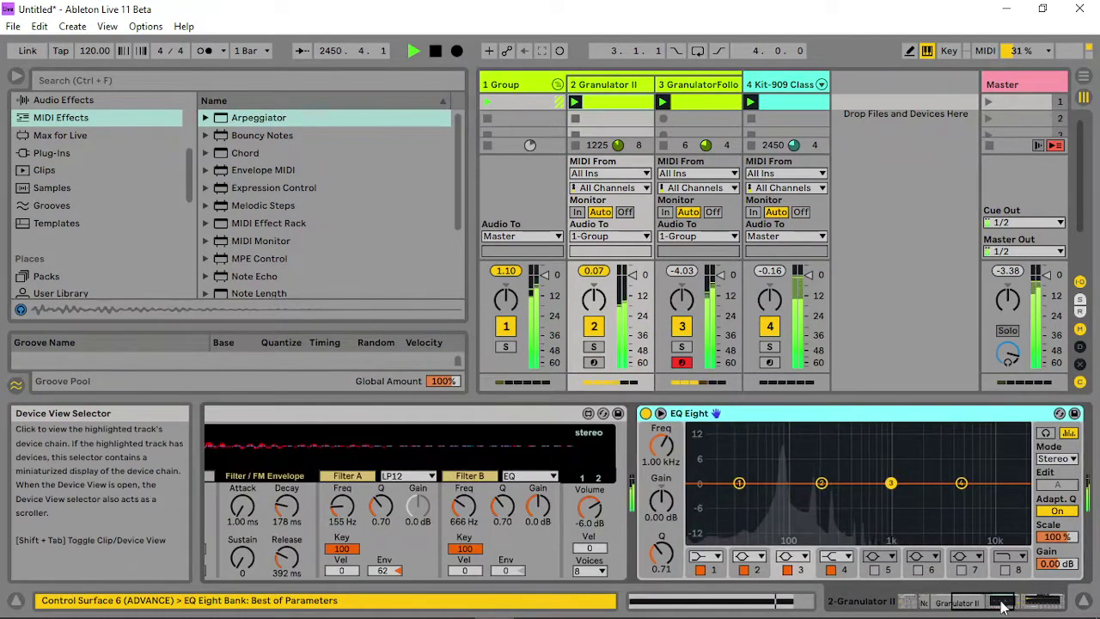
click(970, 605)
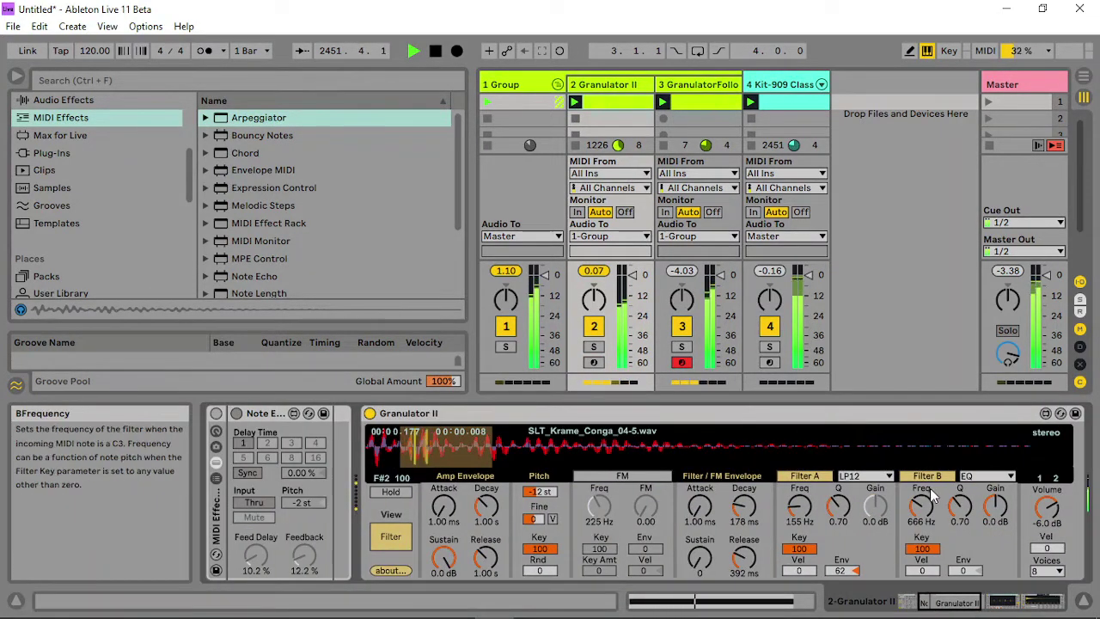
drag(797, 503, 798, 492)
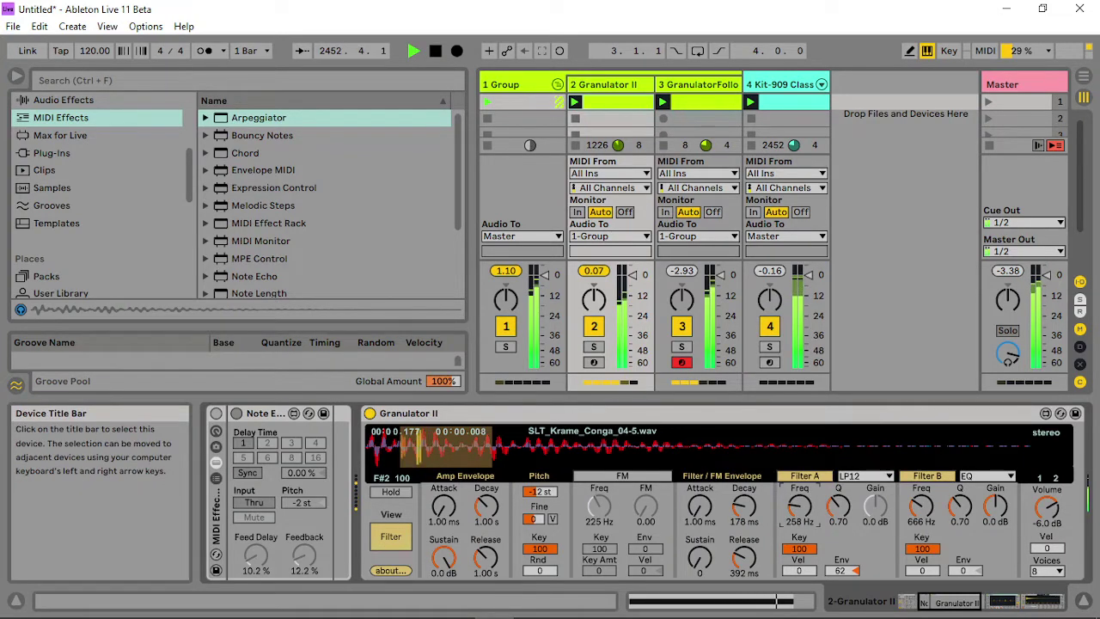
- In Granulator II's Grain view, enable Scan and LFO with a Slow 50.1 ms cycle, file position LFO amount 0.40 and scan distance 4.36 %
click(395, 533)
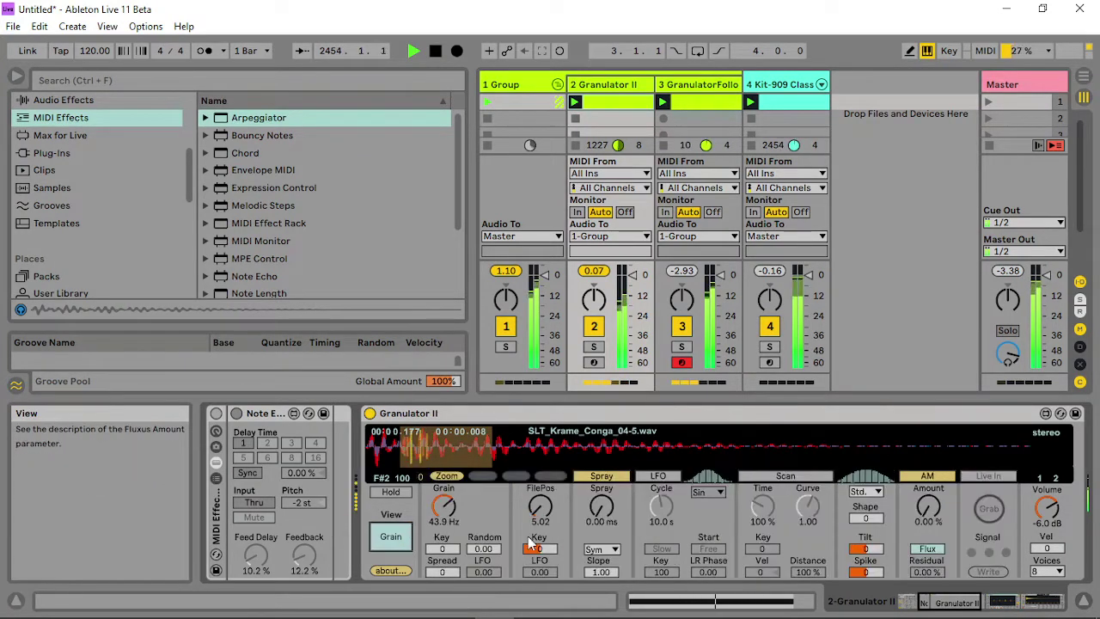
click(788, 477)
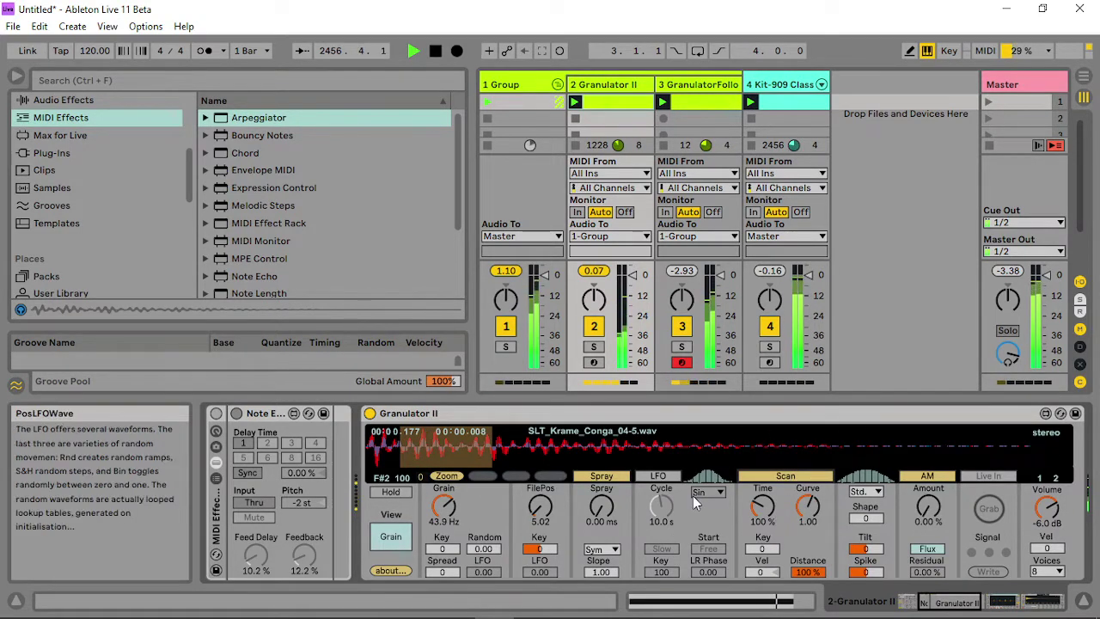
click(657, 476)
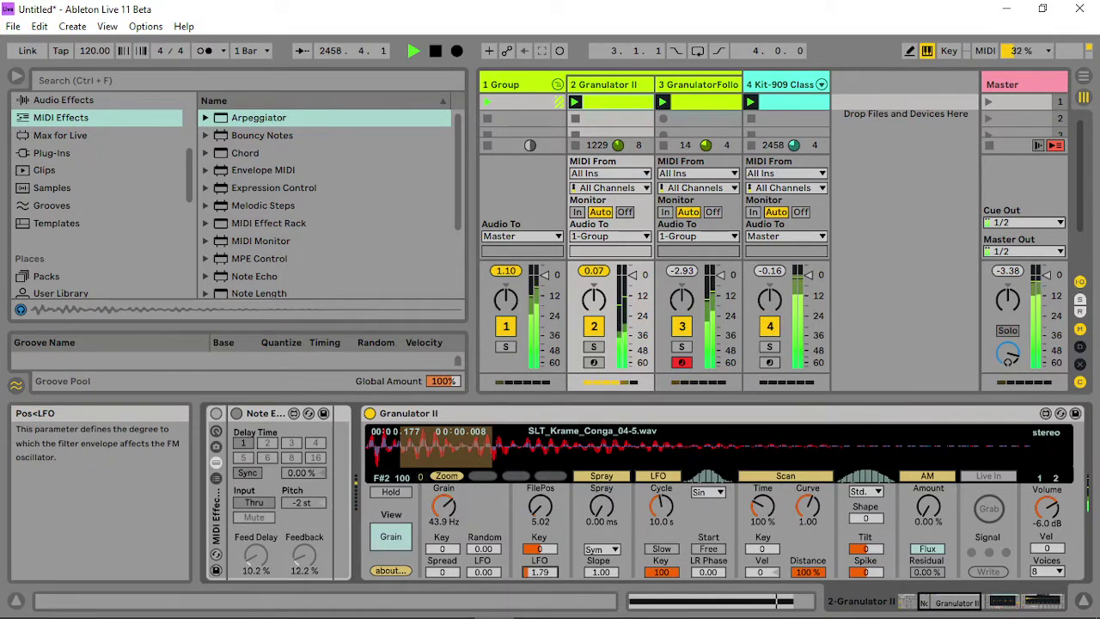
drag(540, 572, 539, 568)
drag(660, 507, 661, 535)
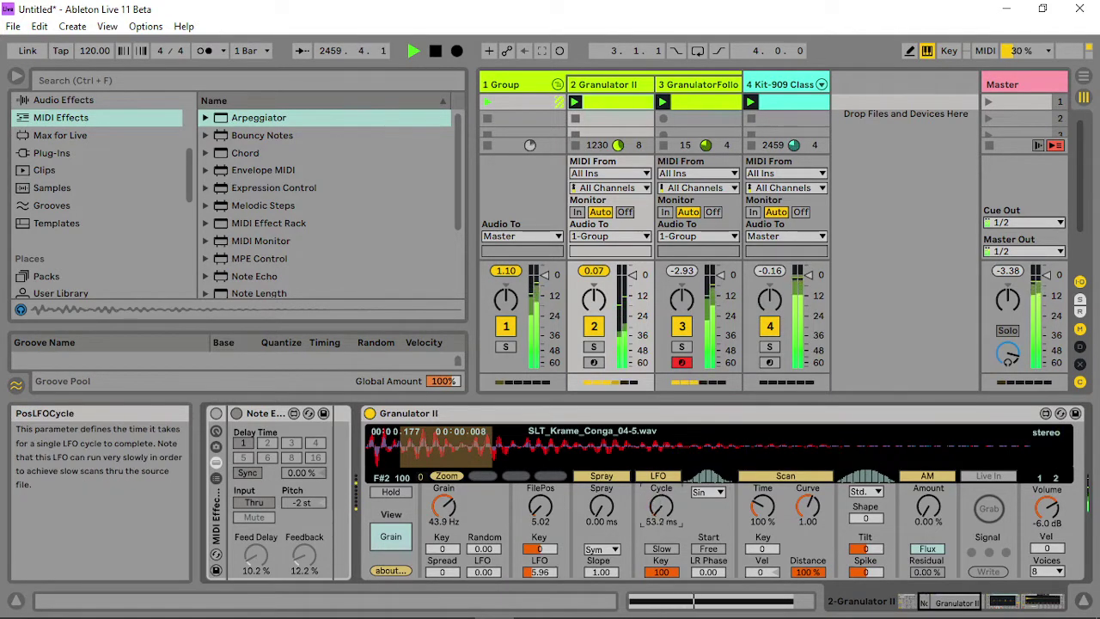
drag(539, 572, 540, 563)
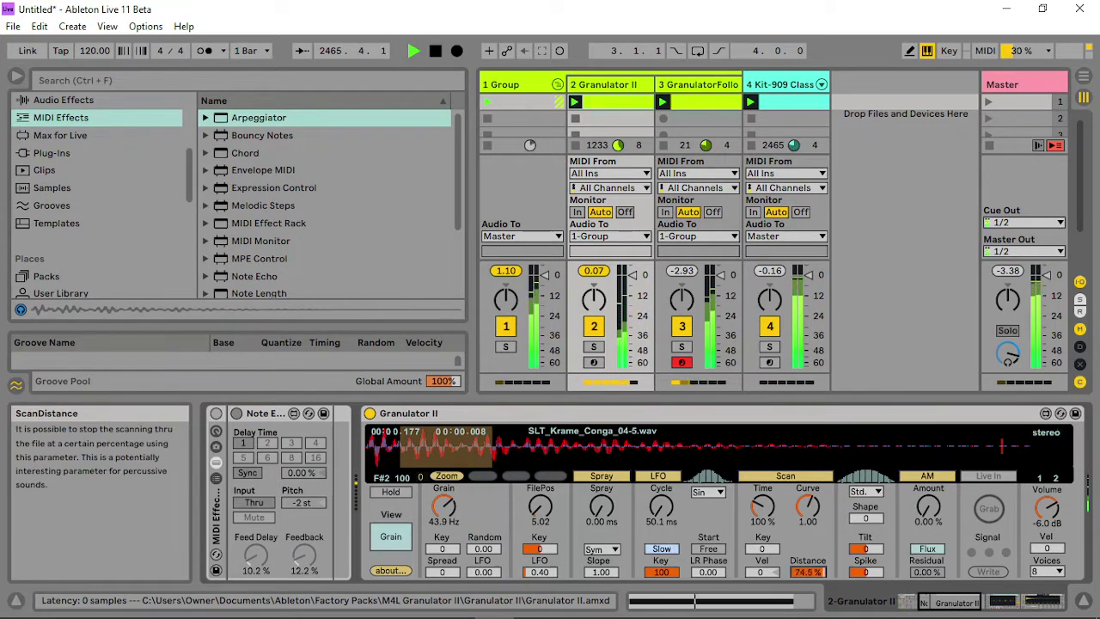
drag(808, 572, 808, 612)
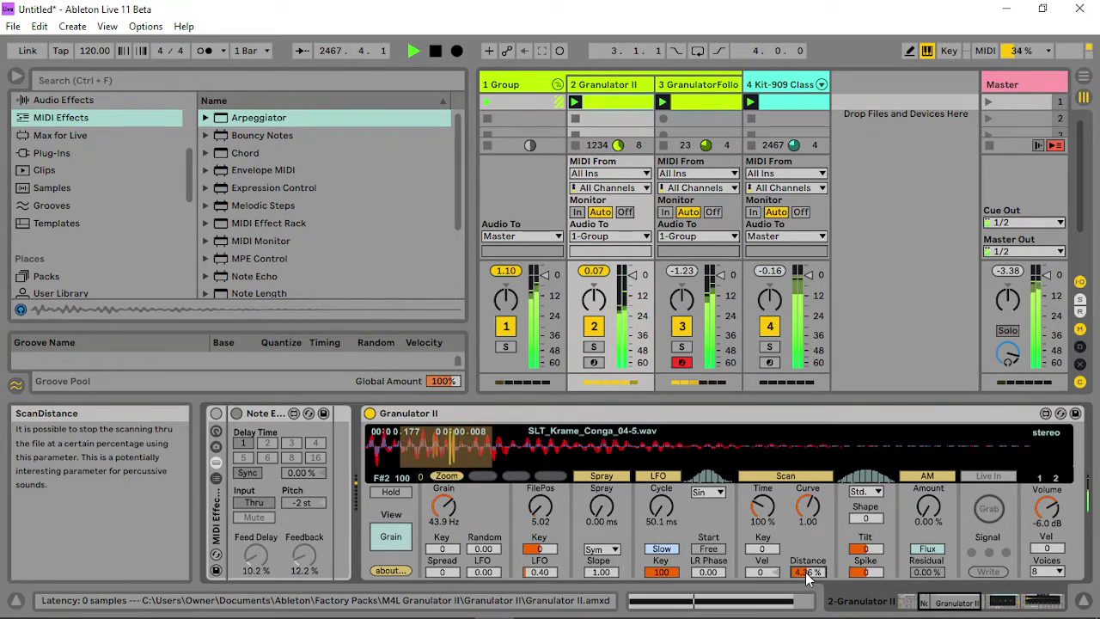
- In GranulatorFollow II, set Grain to 0.51, FilePos to 12.60, LFO Cycle to 172 %, LFO Position to 168 % and Scan Factor to 195 %
click(688, 86)
drag(713, 517, 717, 514)
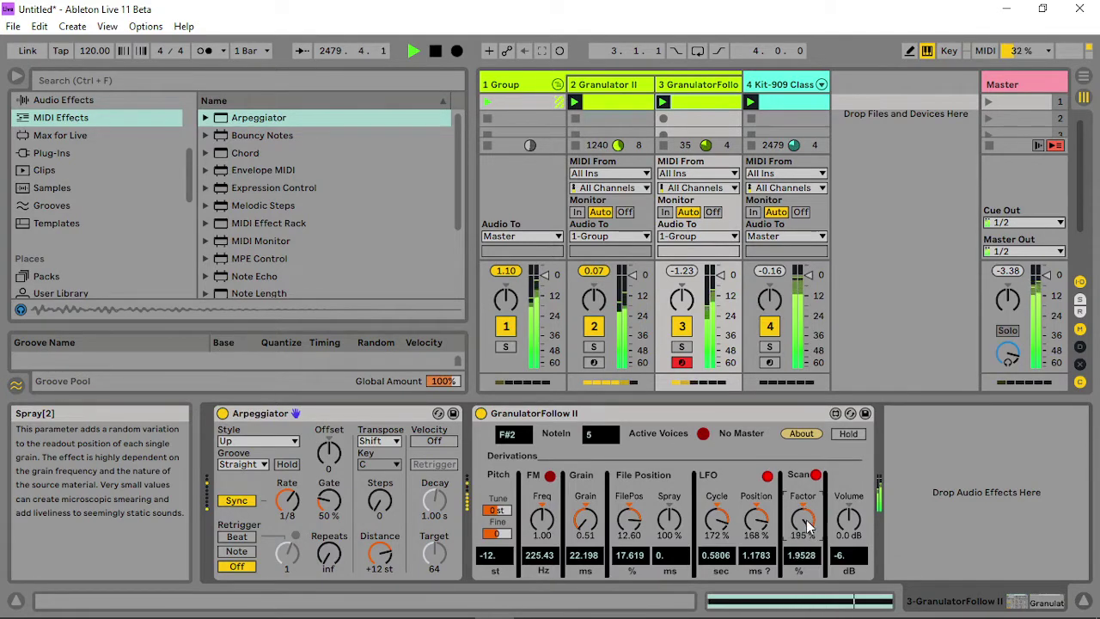
- Try Granulator II's file position key tracking at -85 and 100, reset it to 0, and raise the scan distance to about 8 %
click(619, 84)
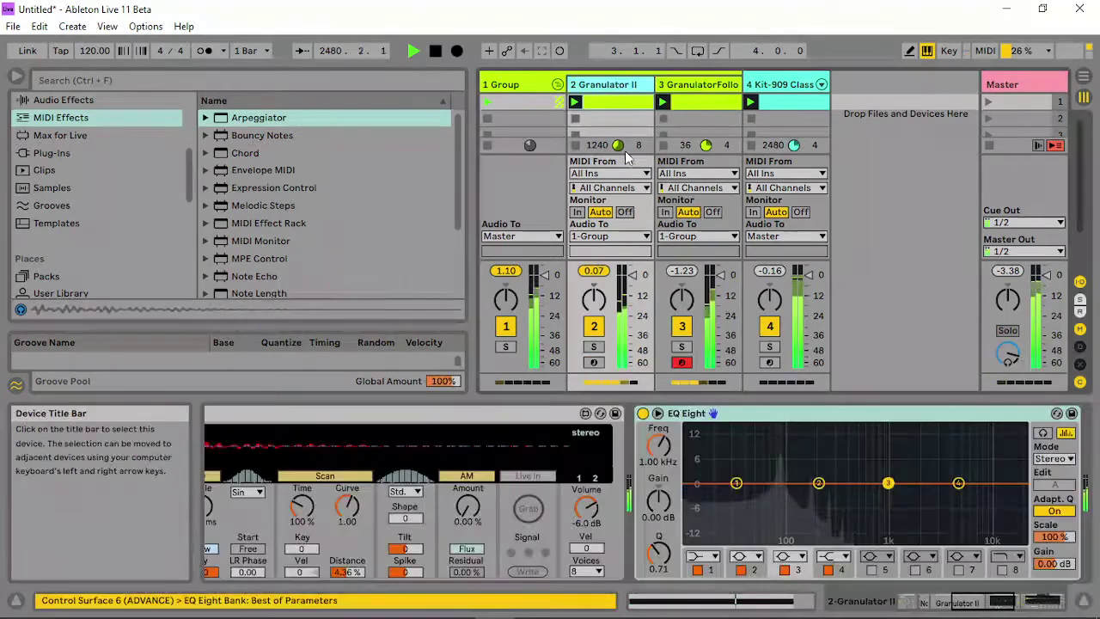
click(987, 601)
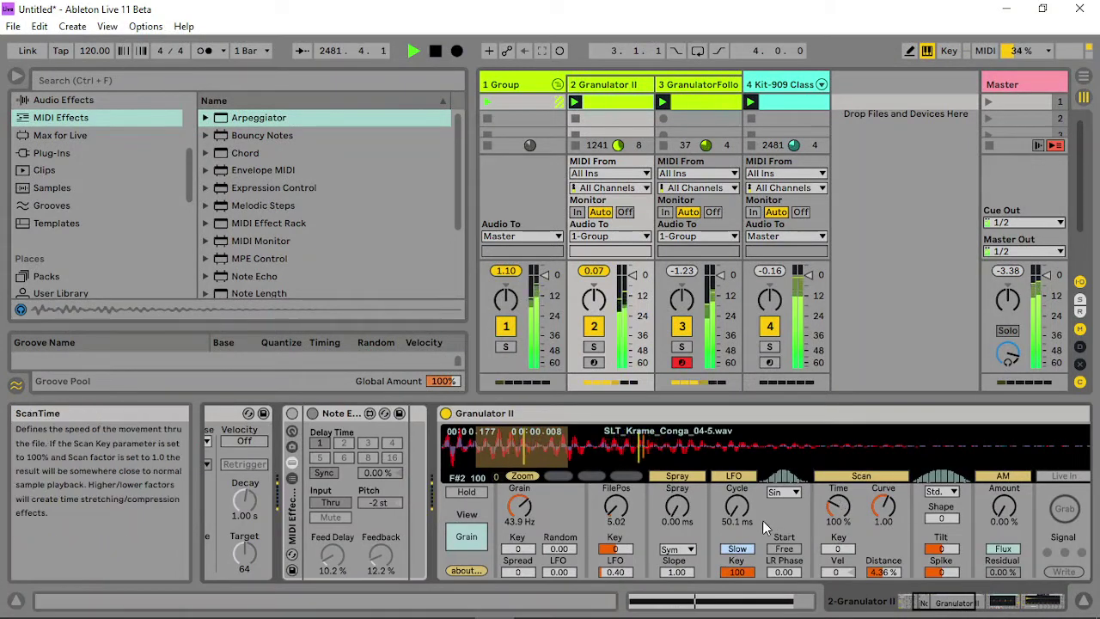
drag(615, 548, 615, 605)
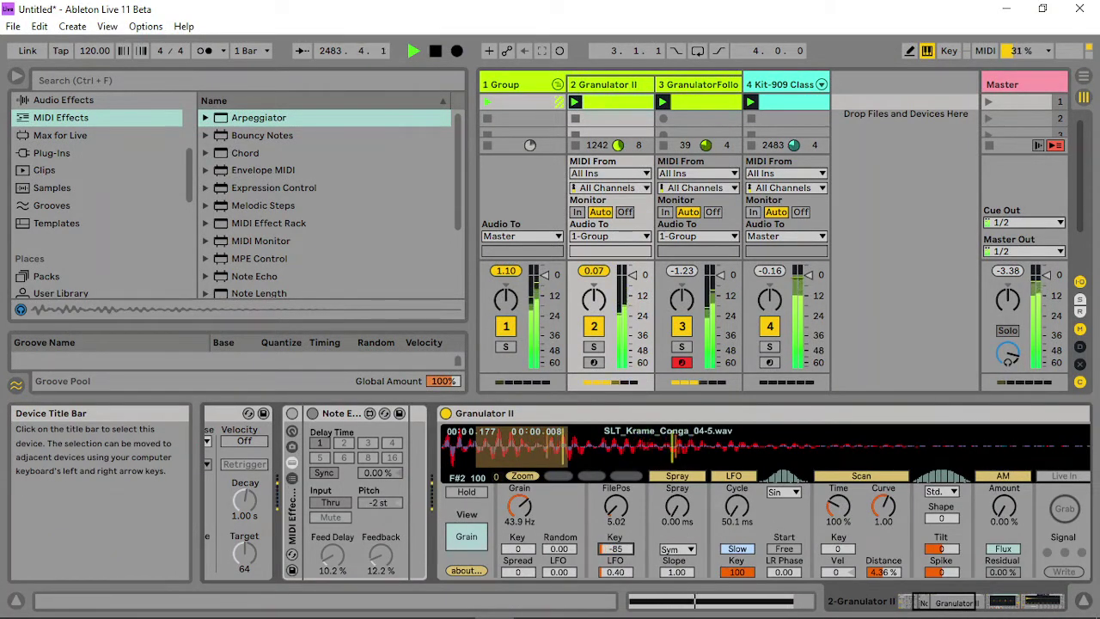
drag(616, 548, 616, 404)
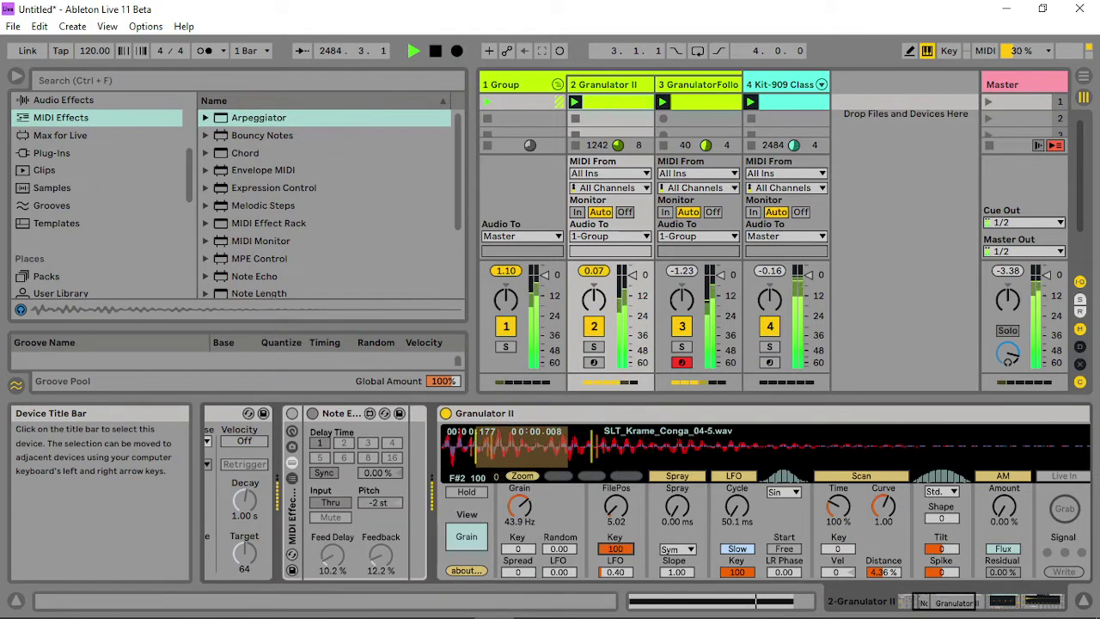
double_click(621, 550)
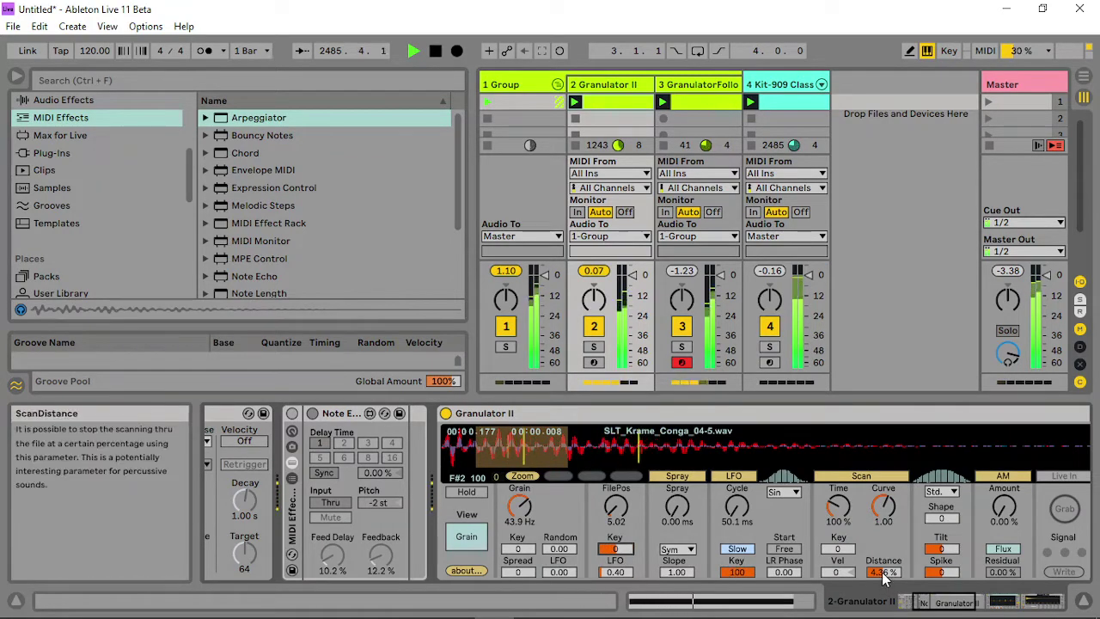
drag(883, 572, 883, 559)
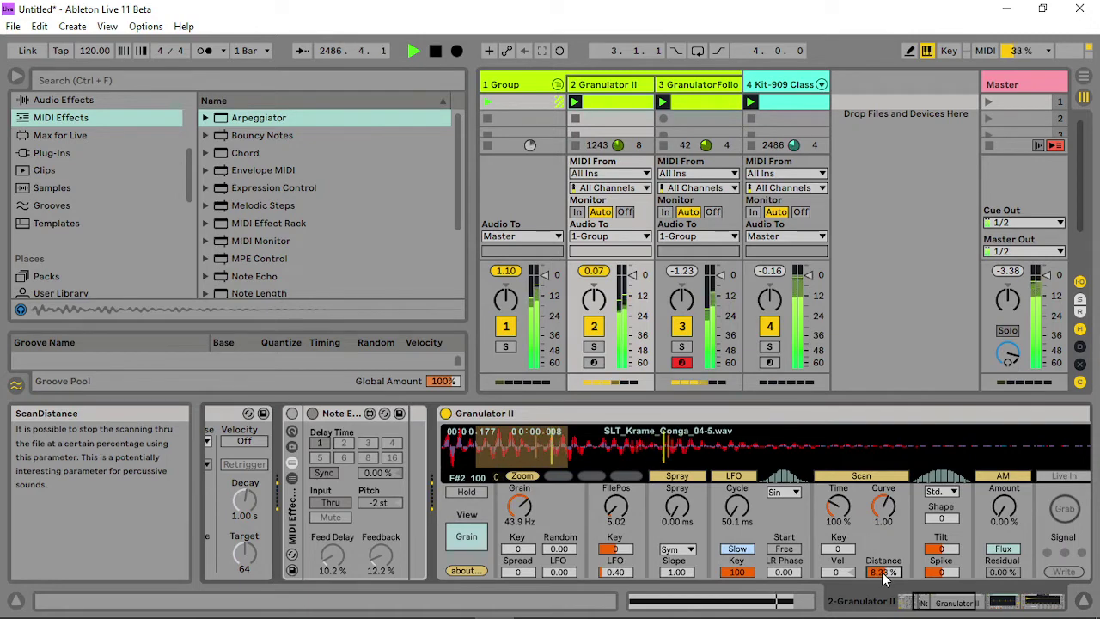
- Duplicate the GranulatorFollow II track together with its clip and Arpeggiator
click(688, 86)
right_click(688, 91)
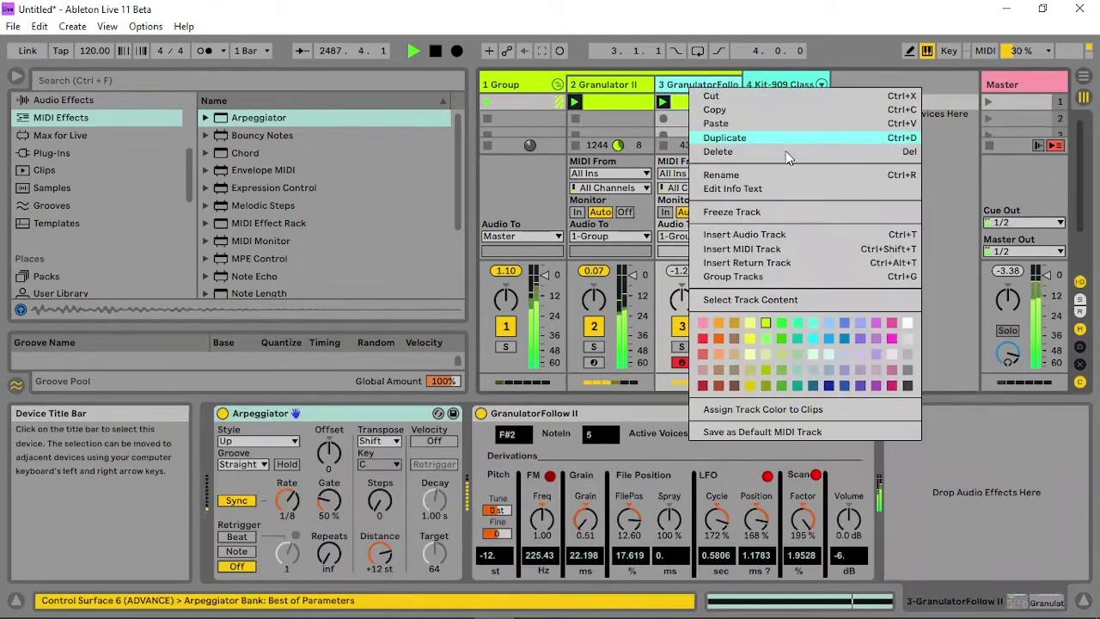
key(Escape)
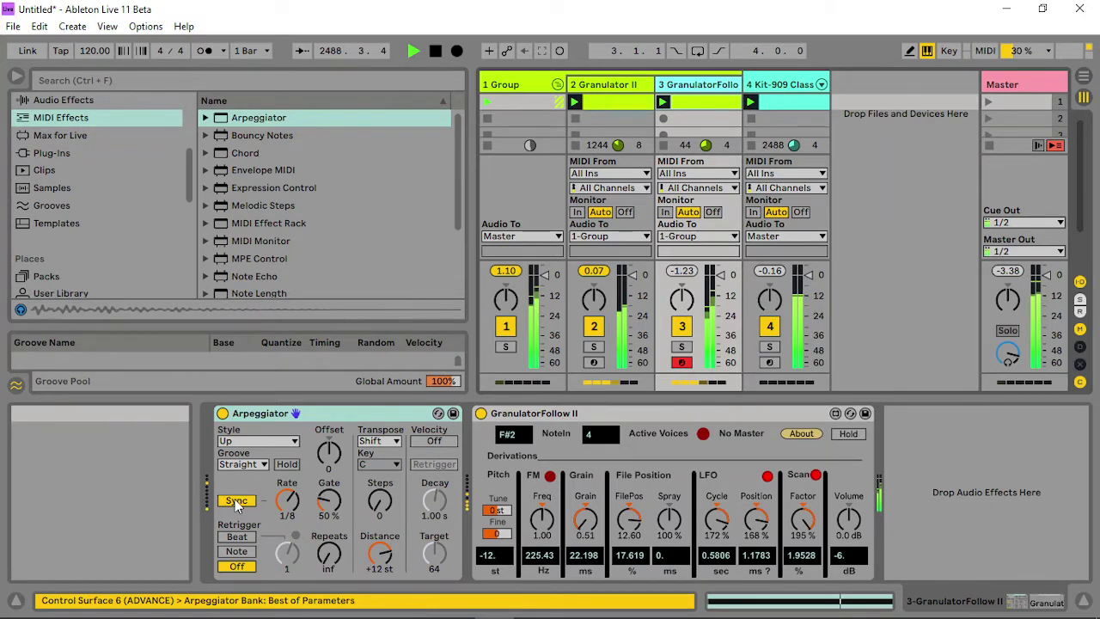
key(ctrl+d)
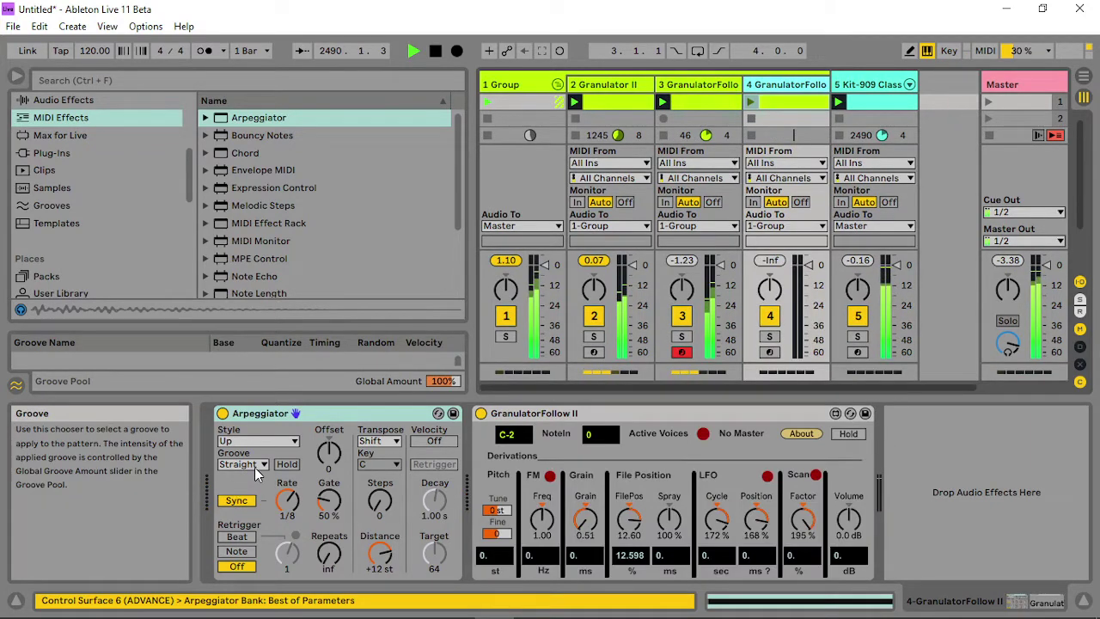
- Set the duplicated track's Arpeggiator groove to Swing 16 and rate to 1/6, and the Global Groove Amount to 122 %
click(255, 468)
click(245, 502)
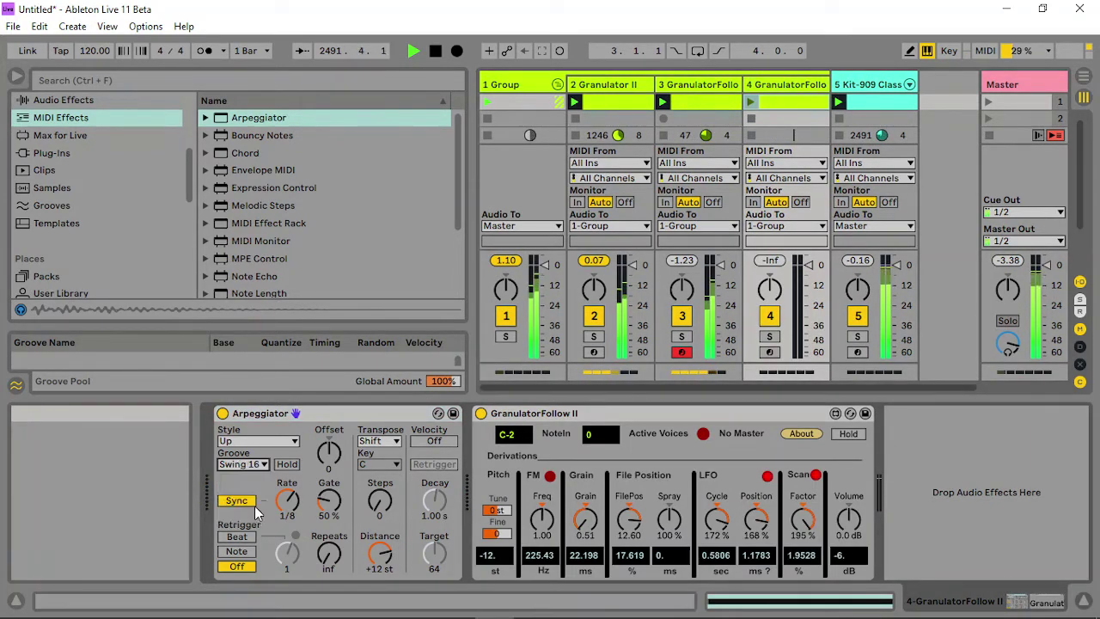
drag(287, 502, 288, 492)
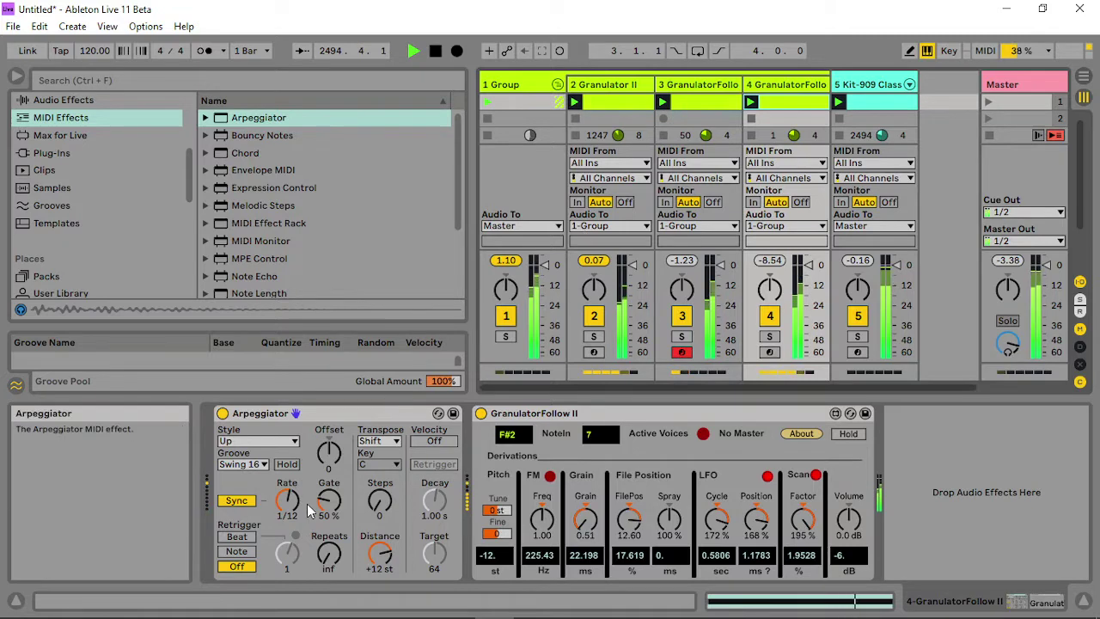
drag(288, 501, 288, 490)
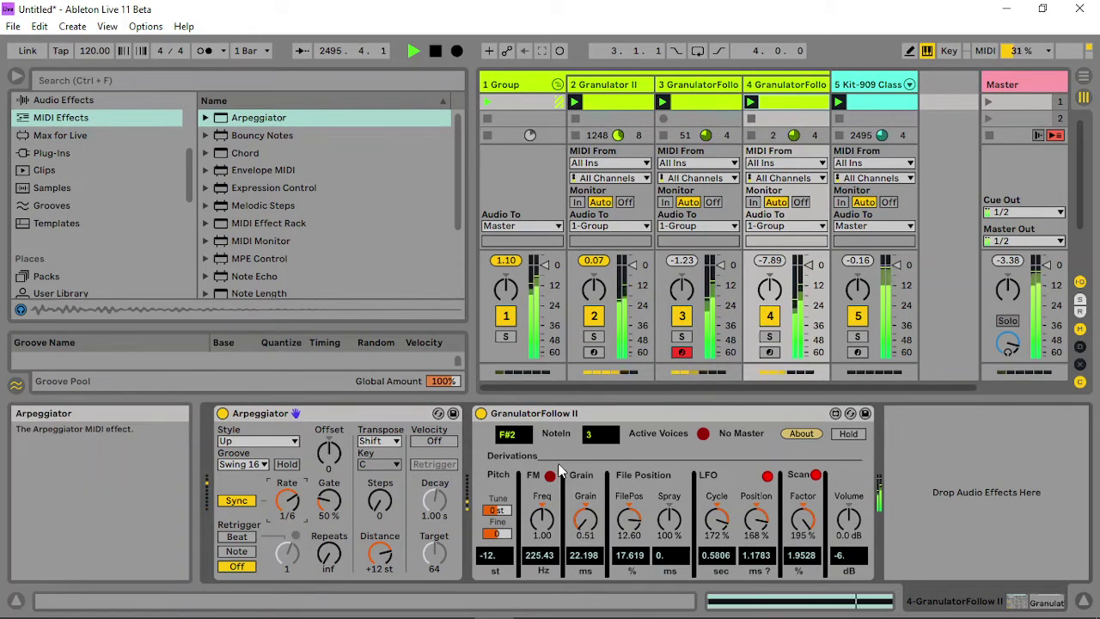
mouse_move(455, 381)
mouse_down()
mouse_move(454, 437)
mouse_move(454, 376)
mouse_up()
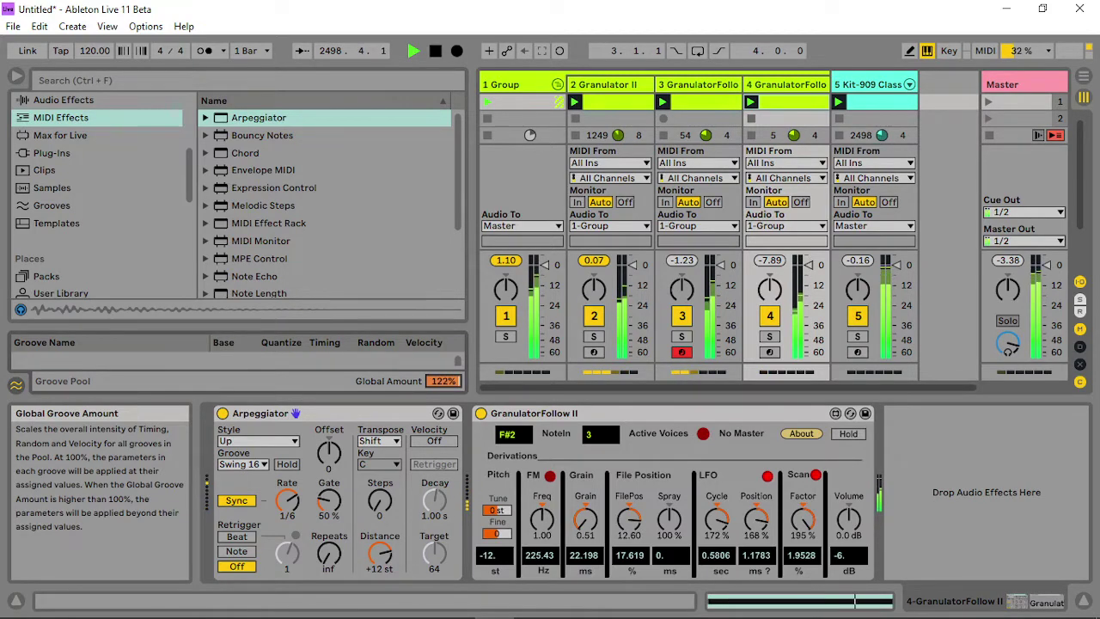
- Set the duplicated GranulatorFollow II's FilePos to 0.00 and Grain to 2.00
drag(631, 517, 630, 569)
drag(585, 518, 586, 486)
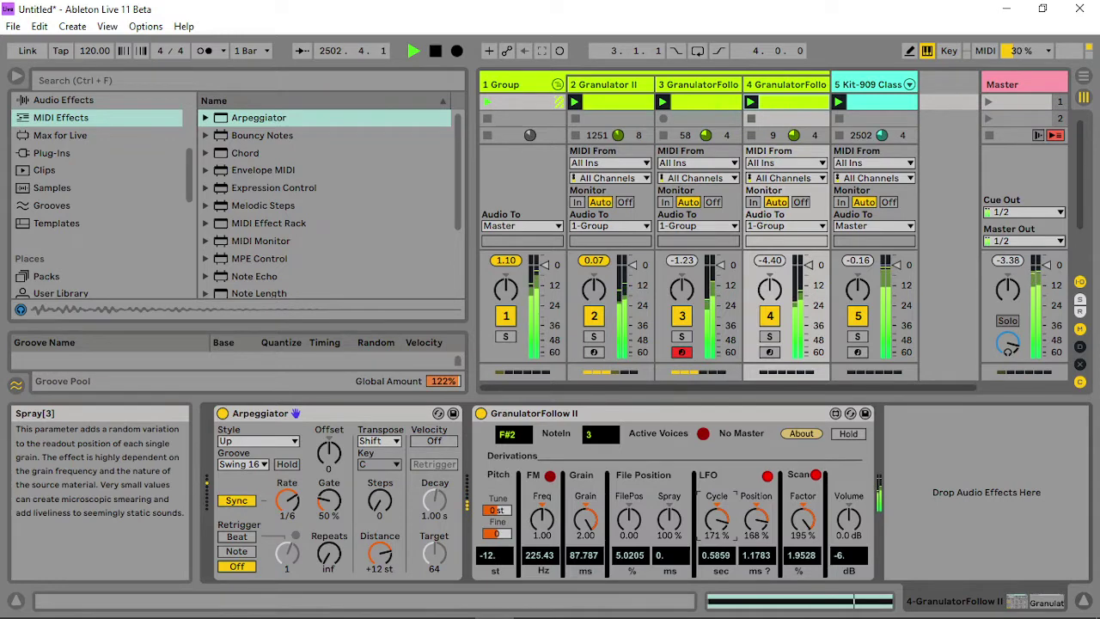
- Set the duplicated GranulatorFollow II's LFO Cycle to 172 %, LFO Position to 160 % and Scan Factor to 183 %
drag(717, 518, 716, 516)
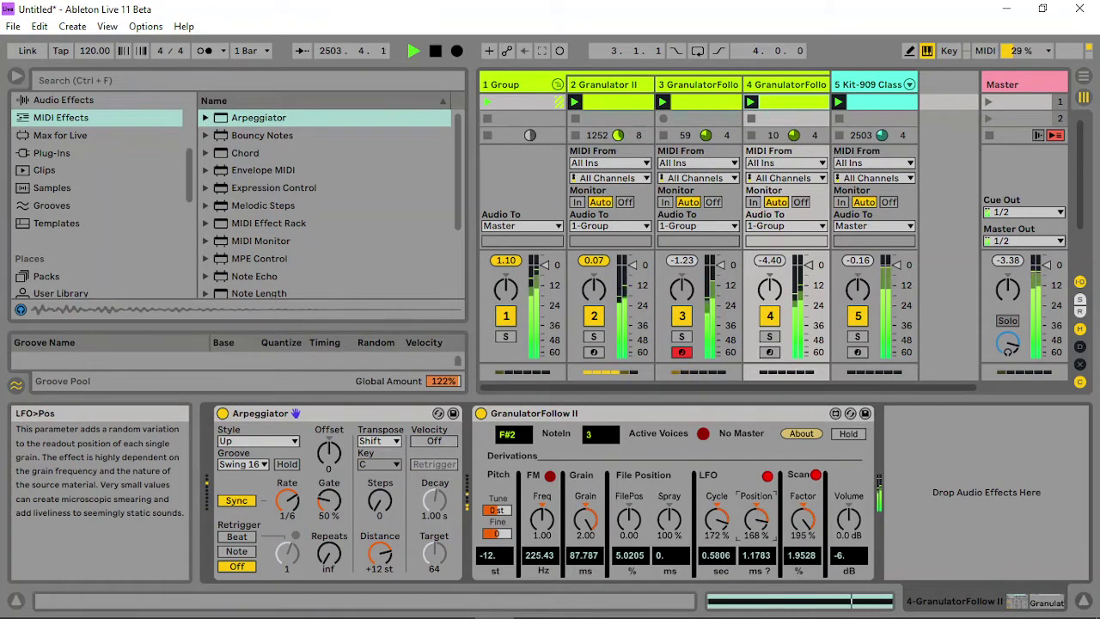
mouse_move(797, 525)
mouse_down()
mouse_move(797, 547)
mouse_move(797, 530)
mouse_up()
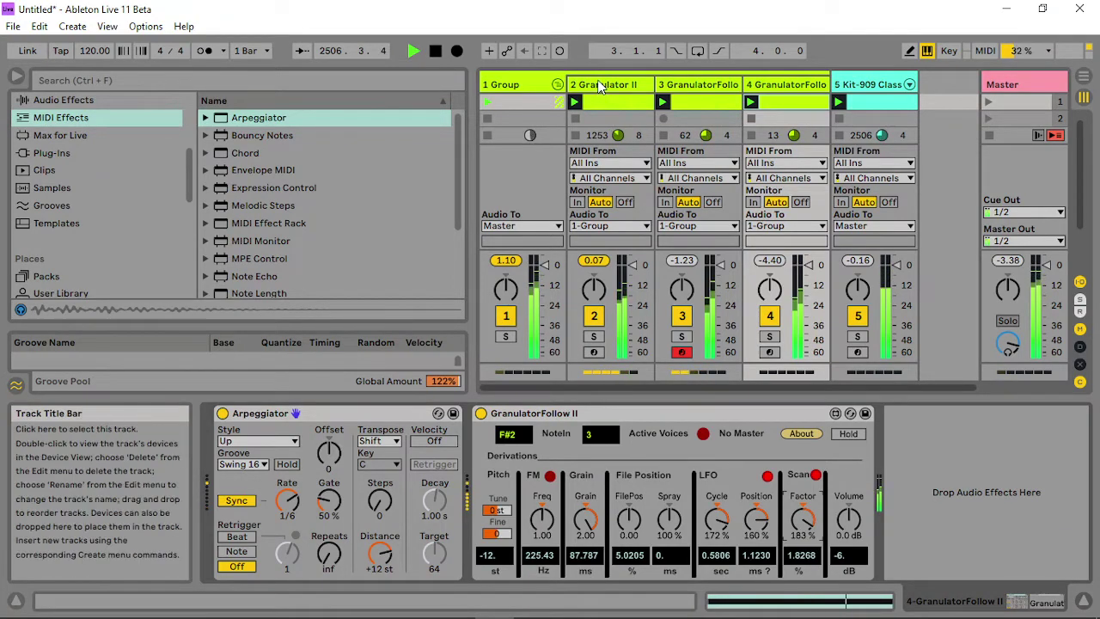
- On the Granulator II track, try a different LFO LR Phase, reset it to 0.00, and set grain Spread to 11 and grain Key to 100
click(603, 85)
click(964, 609)
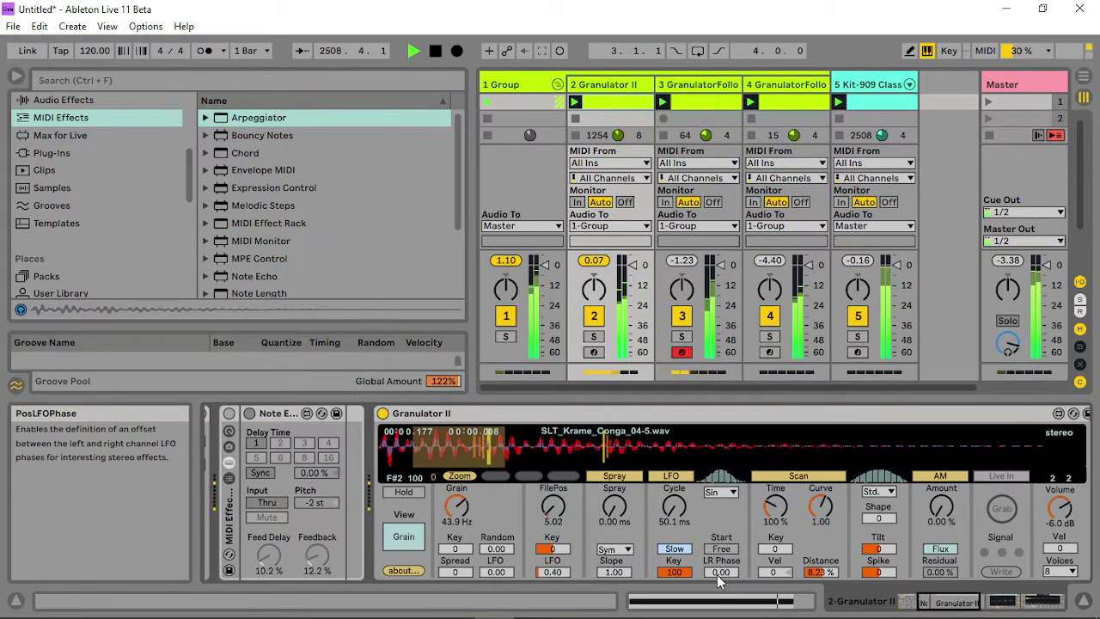
drag(716, 574, 721, 602)
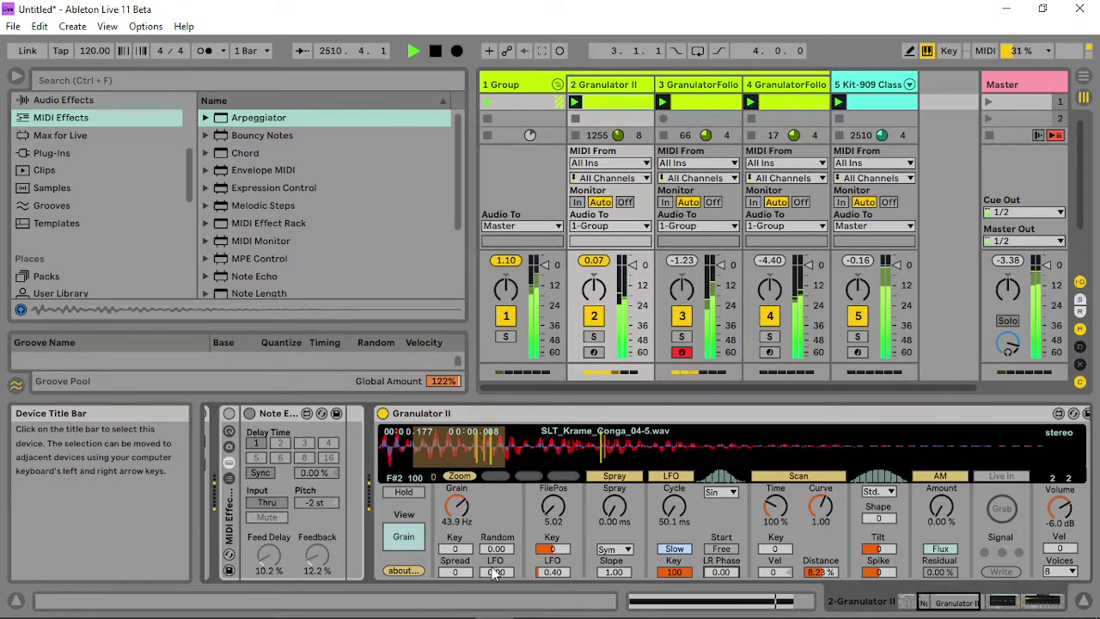
mouse_move(452, 573)
mouse_down()
mouse_move(453, 559)
mouse_move(455, 593)
mouse_up()
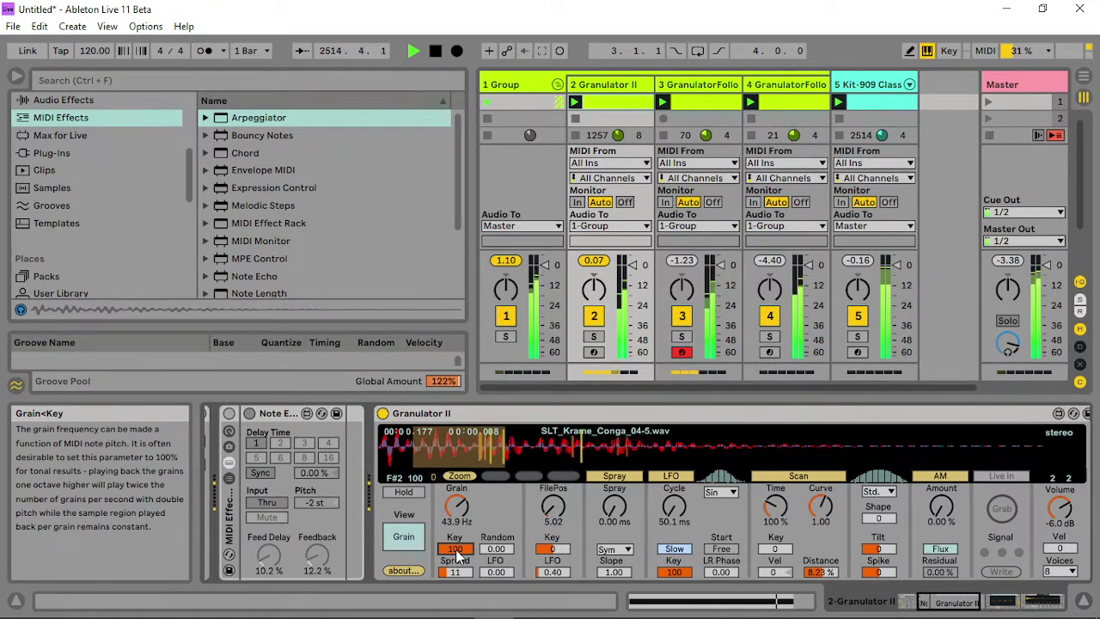
- Set Granulator II's pitch key tracking to 100 and enable FM with amount 8.41, Env 100 and Key 0
click(404, 538)
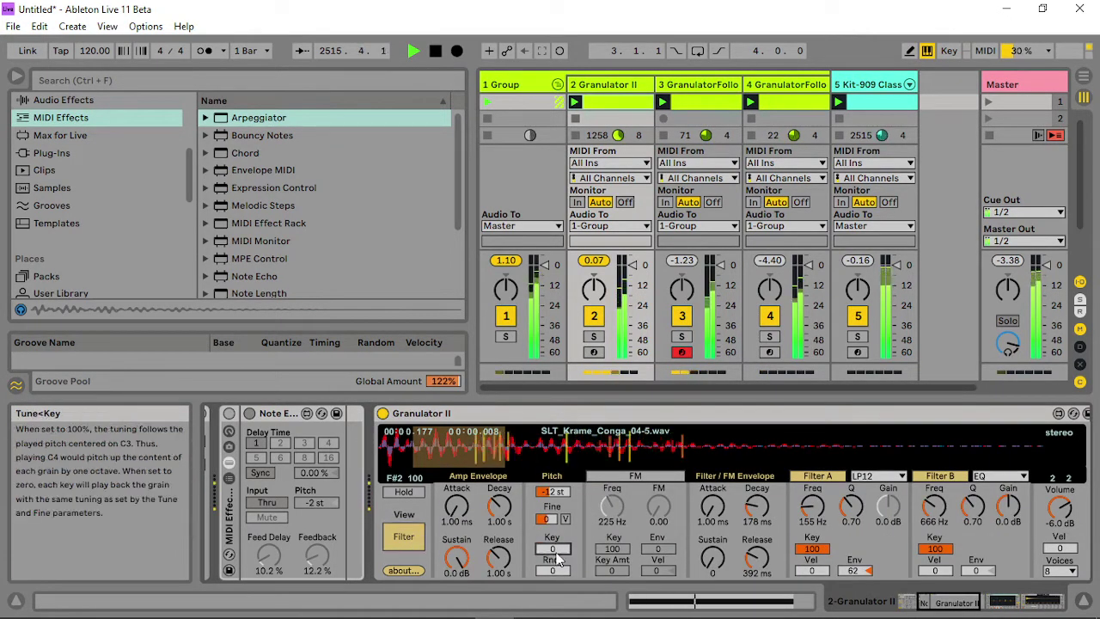
drag(553, 549, 552, 464)
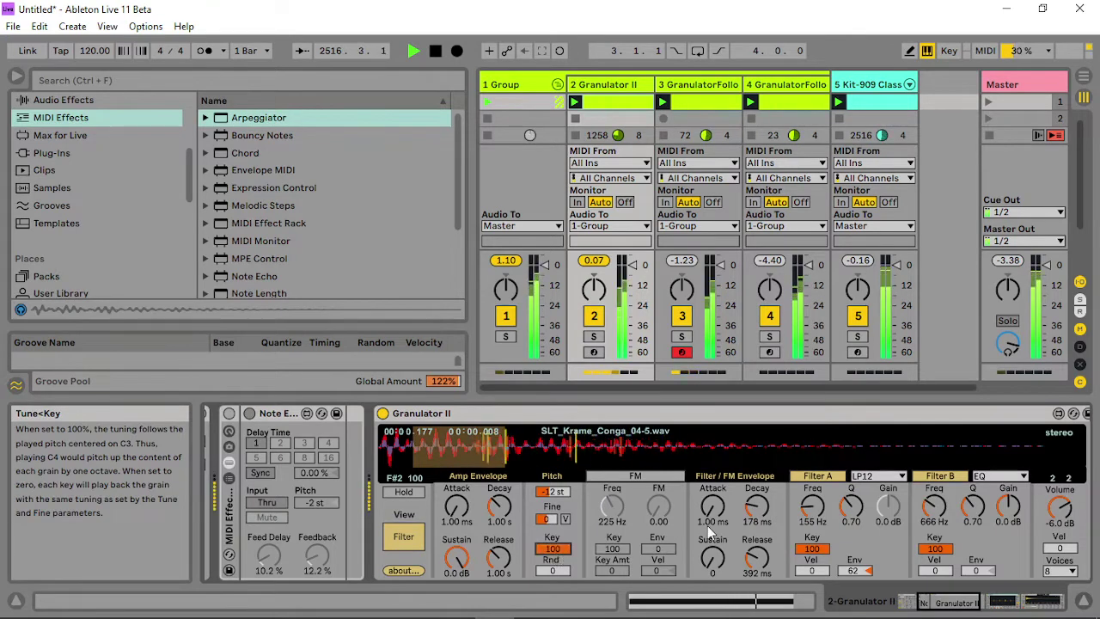
click(664, 477)
drag(660, 550, 658, 498)
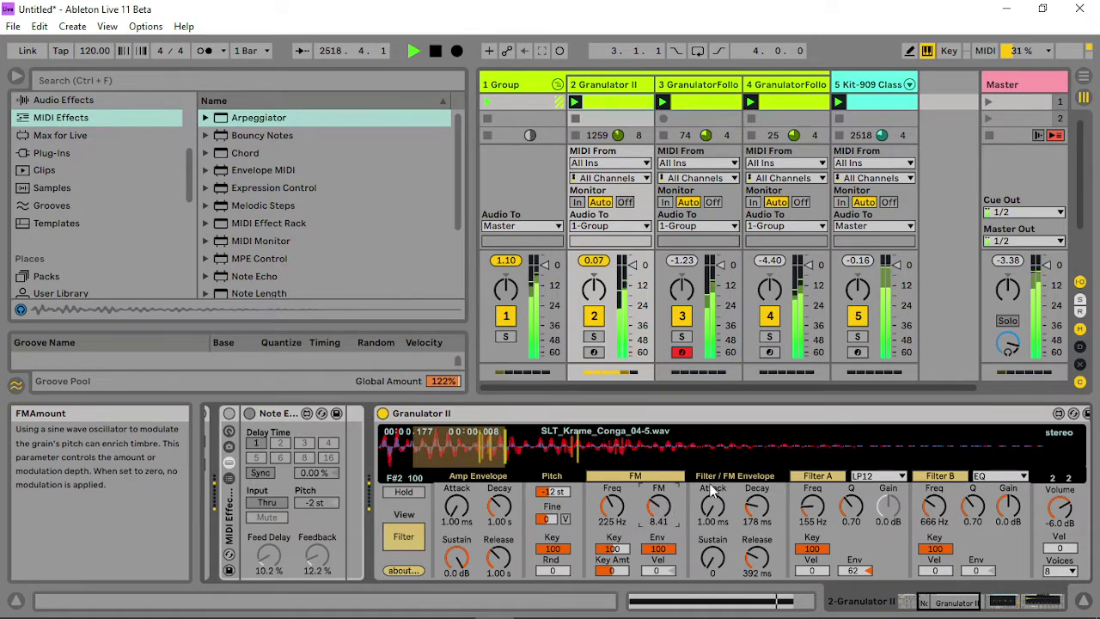
drag(613, 548, 613, 610)
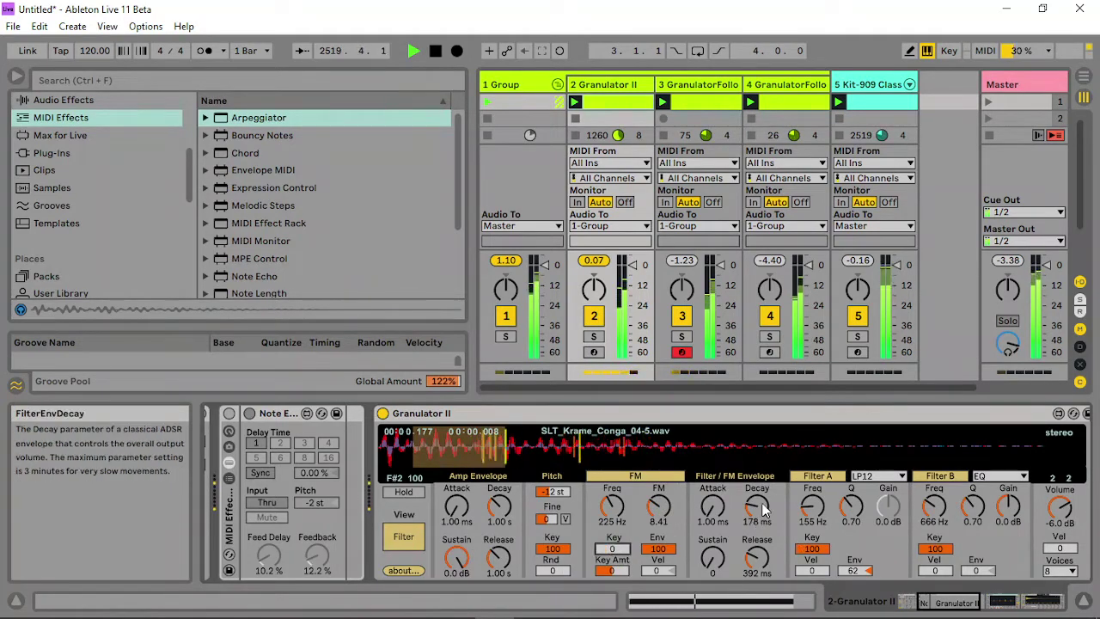
- Set the Filter / FM Envelope to decay 204 ms, sustain 18 and release 801 ms, and Filter A's frequency to 340 Hz
drag(764, 510, 764, 447)
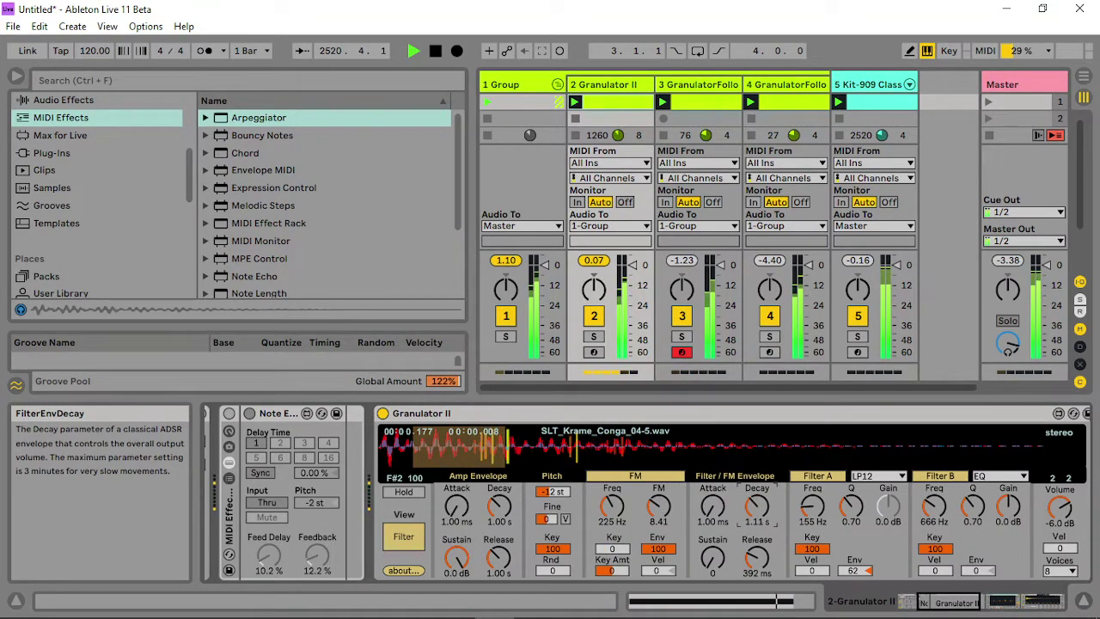
drag(758, 559, 713, 544)
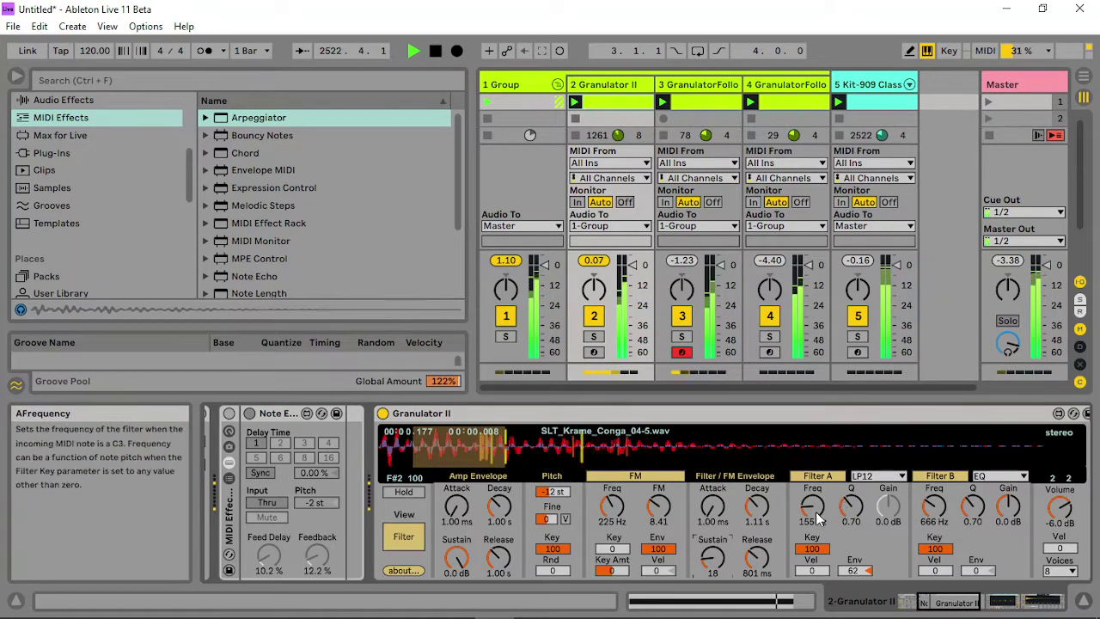
drag(758, 508, 757, 542)
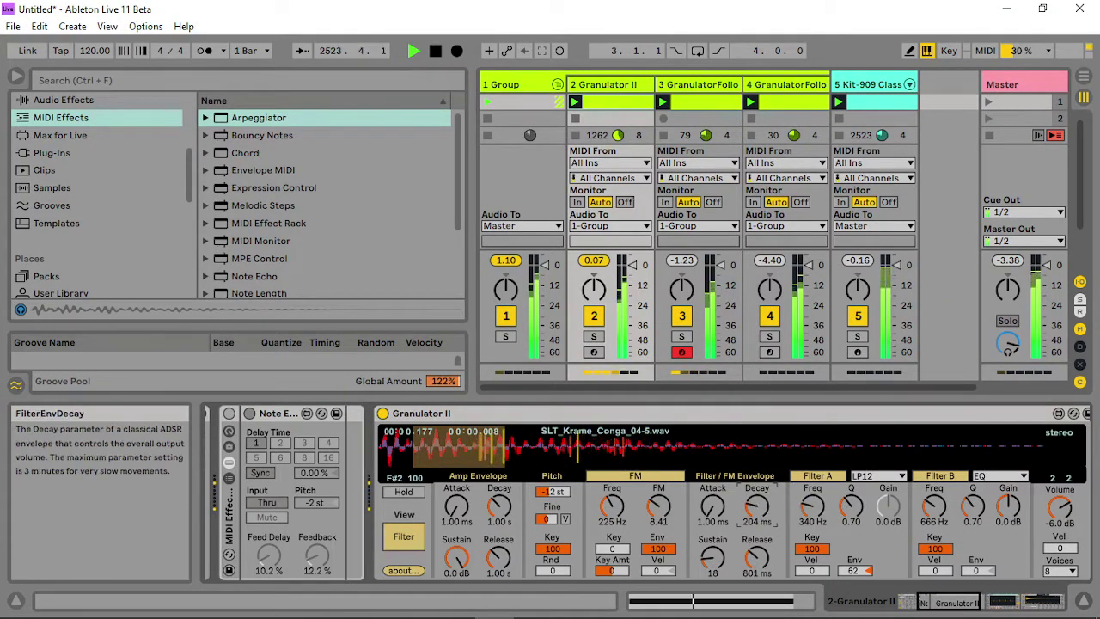
- Change Filter B to LP12 with a frequency of 936 Hz and an envelope amount of 66
click(1000, 475)
click(995, 501)
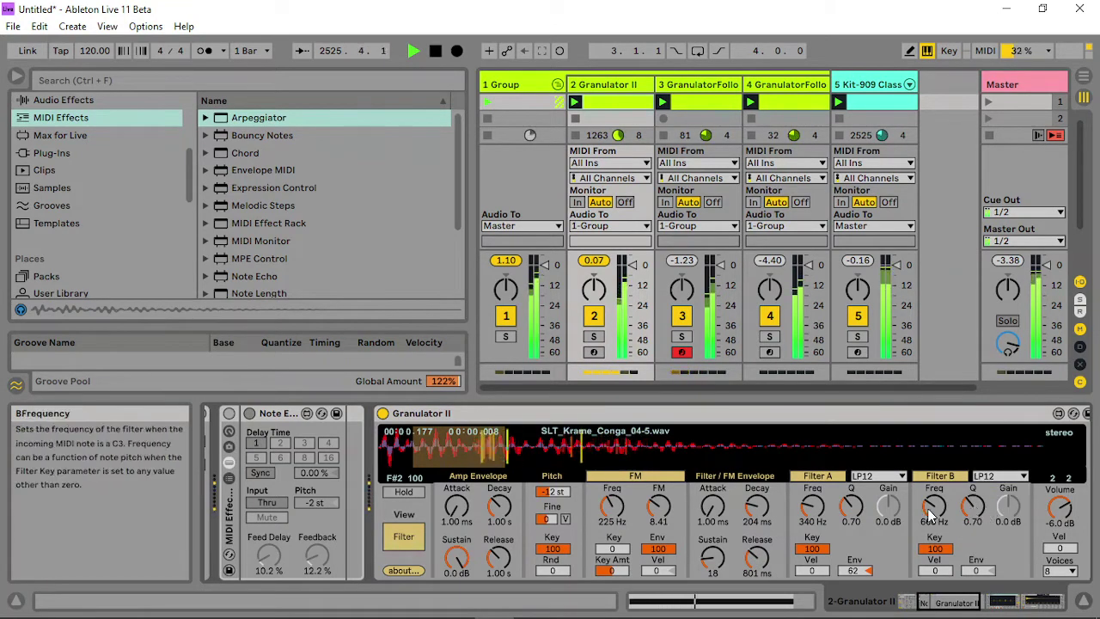
drag(977, 572, 977, 507)
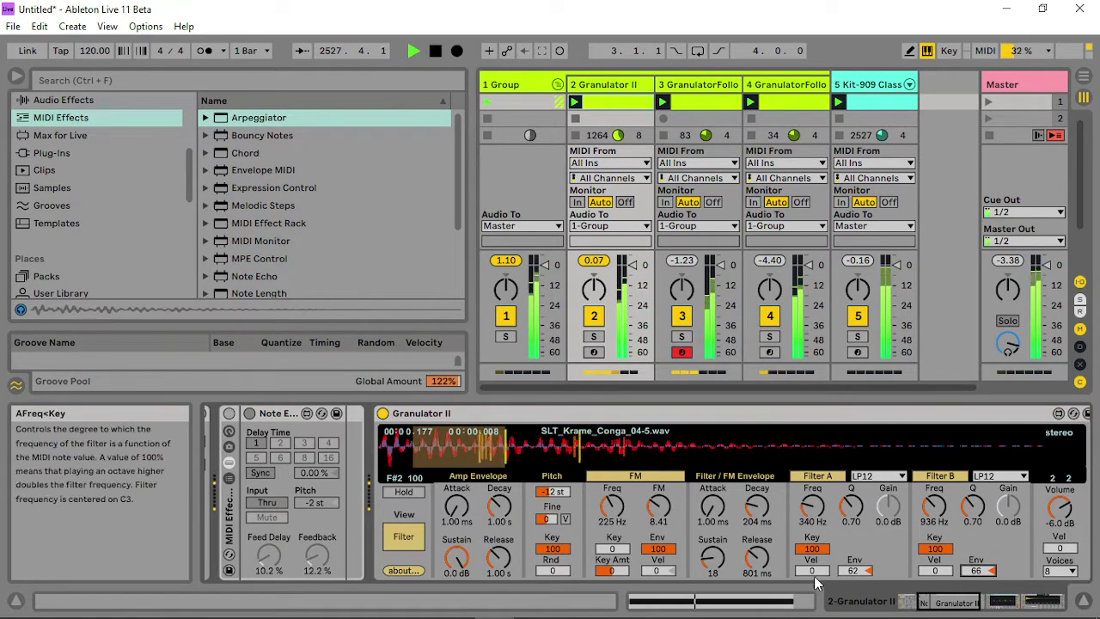
- Set the velocity amount to 53 for Filter A and 83 for Filter B, and Filter B's envelope amount to 5
drag(812, 572, 812, 560)
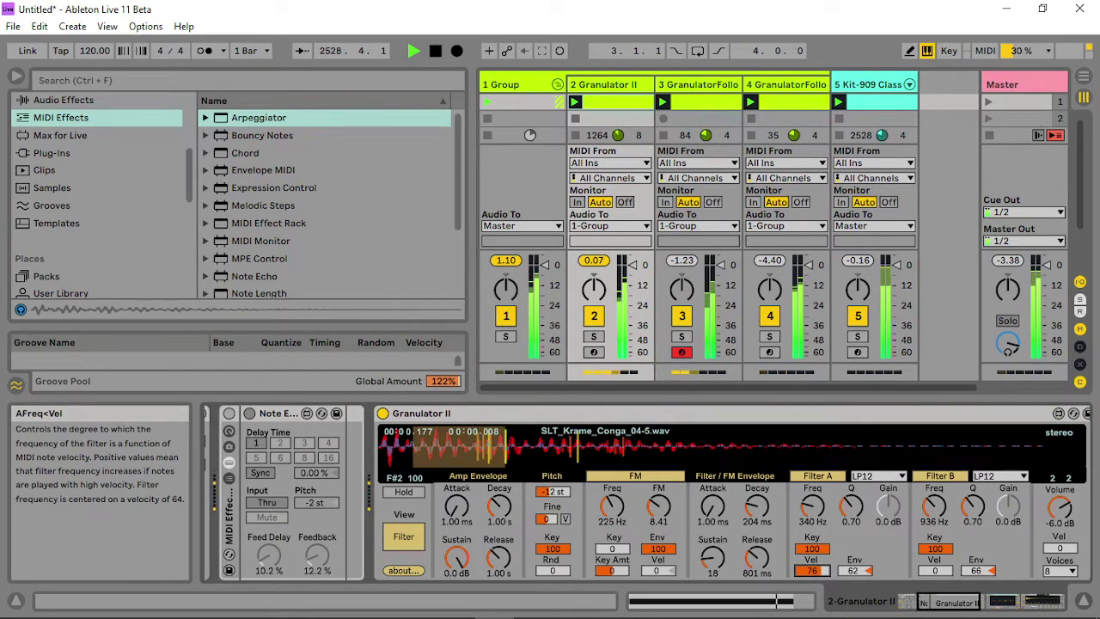
click(935, 572)
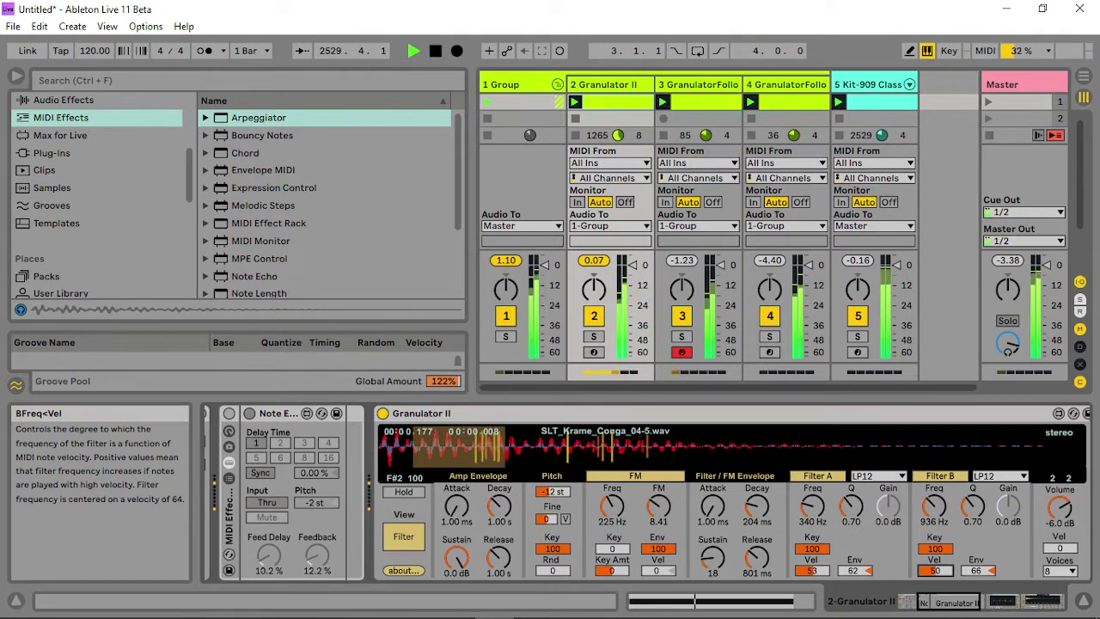
drag(935, 542, 935, 522)
drag(977, 571, 976, 617)
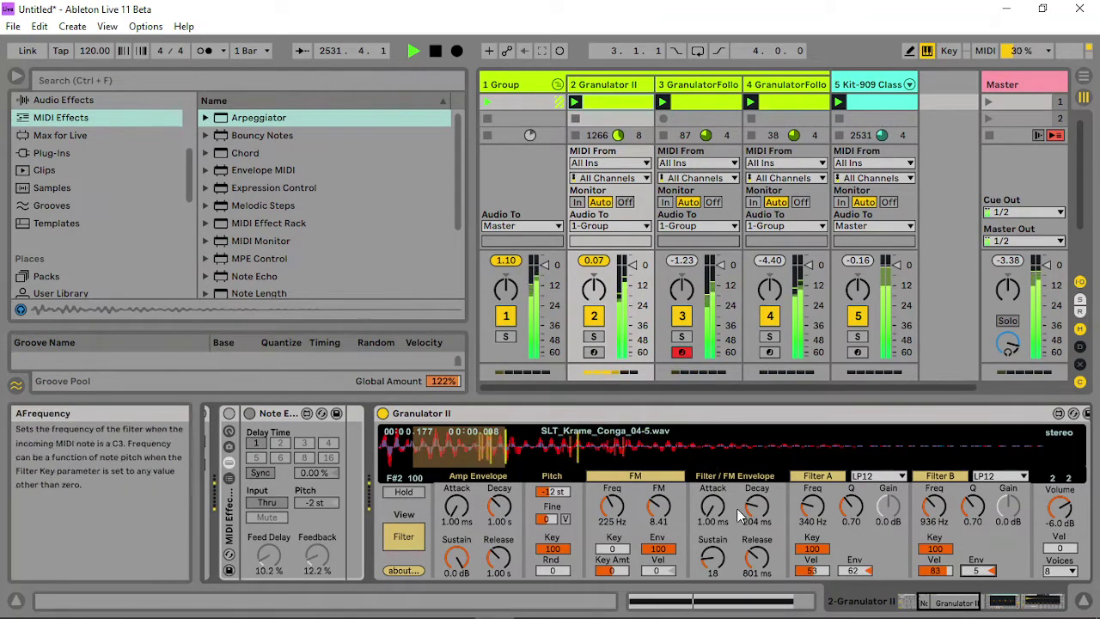
- Set filter envelope attack to 3.07 s, amp attack to 1.97 ms, Filter A to 555 Hz, Filter B to 3.15 kHz and both Q to 4.40
drag(712, 508, 711, 467)
drag(712, 507, 712, 504)
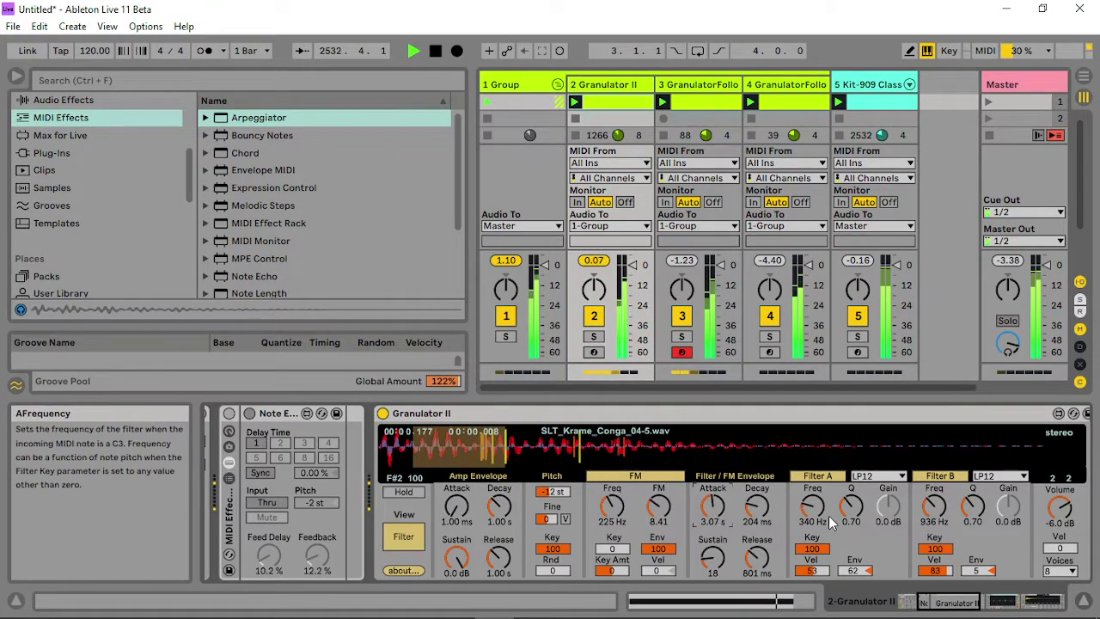
drag(812, 507, 812, 481)
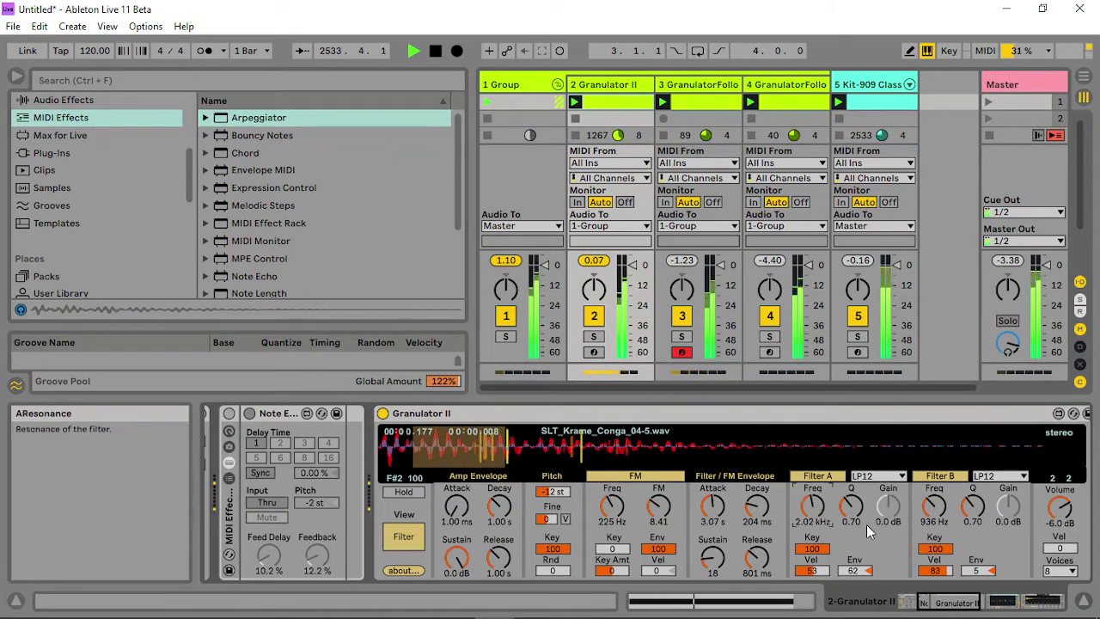
drag(934, 507, 973, 481)
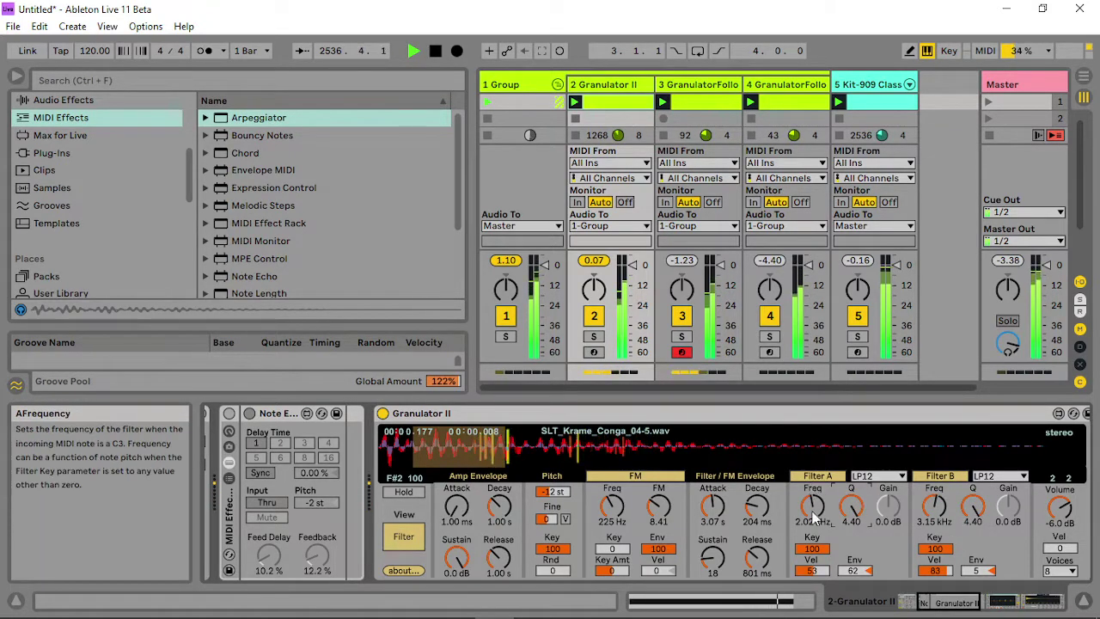
drag(812, 505, 813, 516)
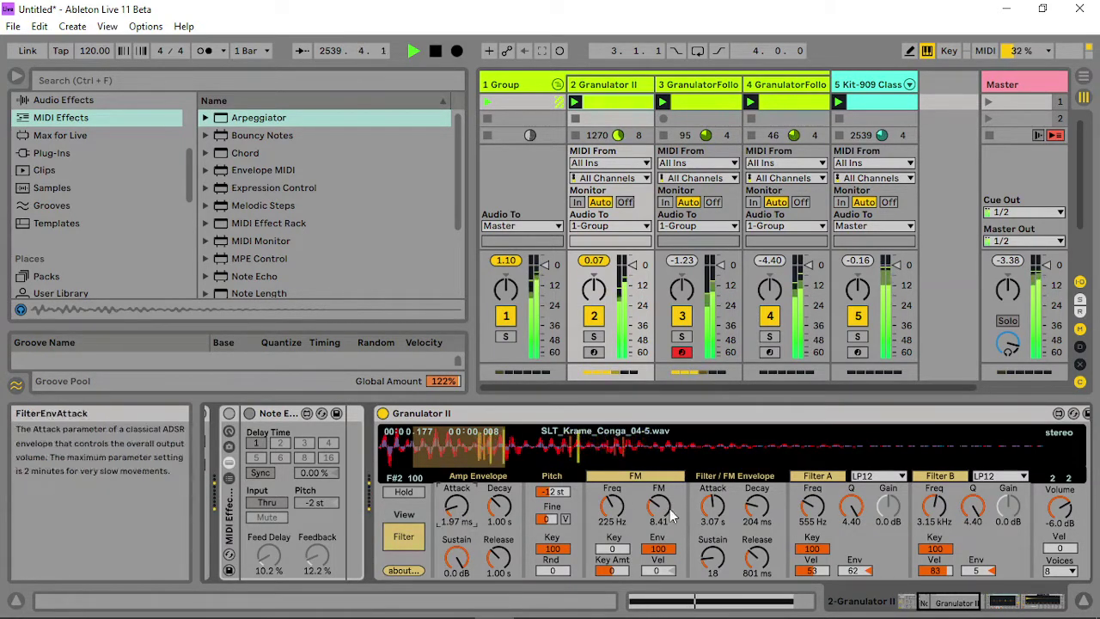
- Reduce the FM amount to 0.98 and set the envelope amount to -1 for Filter B and 57 for Filter A
drag(659, 507, 659, 550)
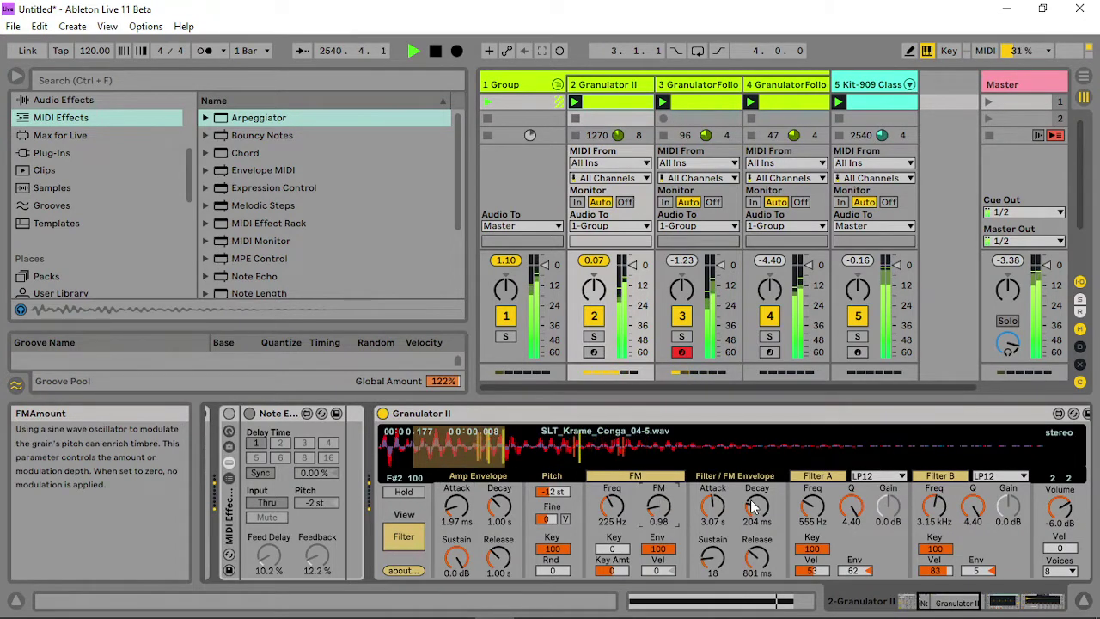
drag(961, 578, 960, 556)
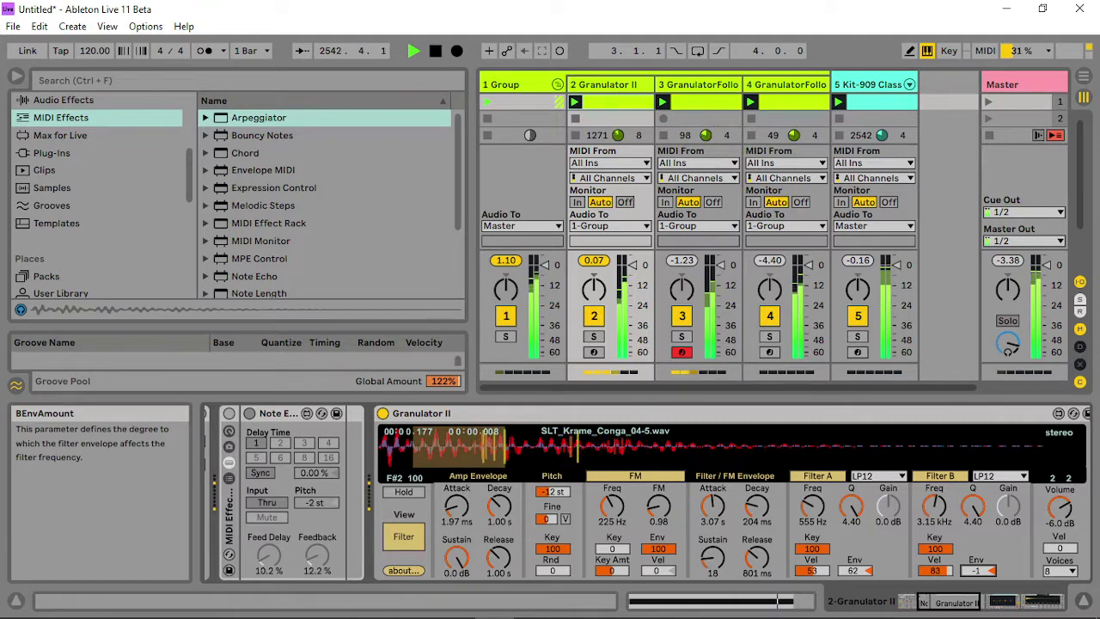
mouse_move(853, 570)
mouse_down()
mouse_move(853, 537)
mouse_move(853, 593)
mouse_move(854, 550)
mouse_up()
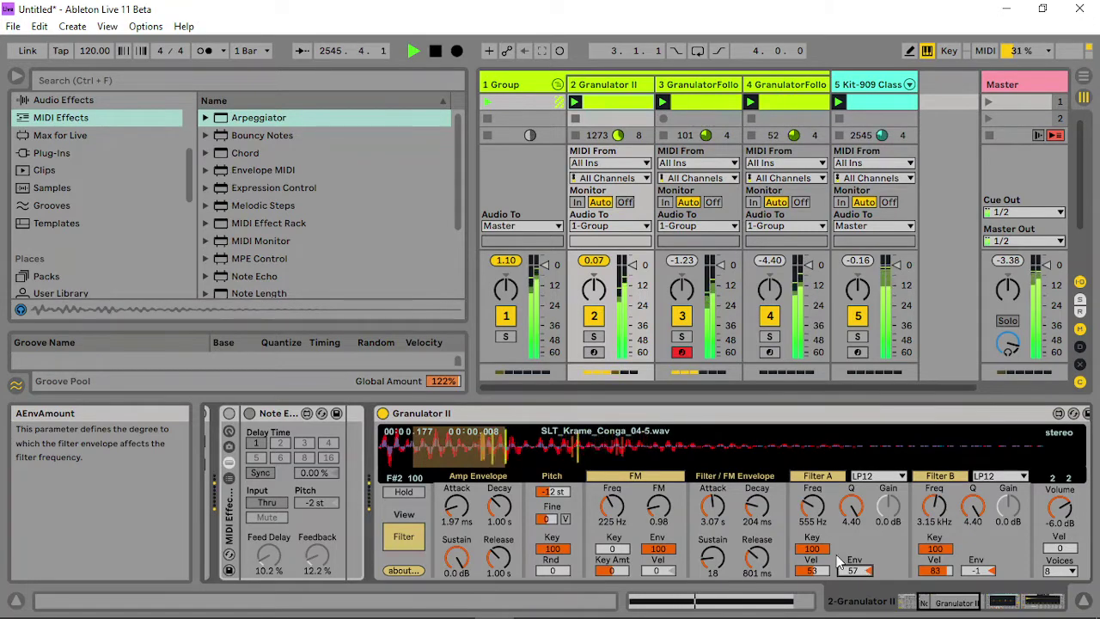
- In the Grain view, set the file position LFO amount to 4.19, its cycle to 250 ms and its waveform to Fwd
click(404, 536)
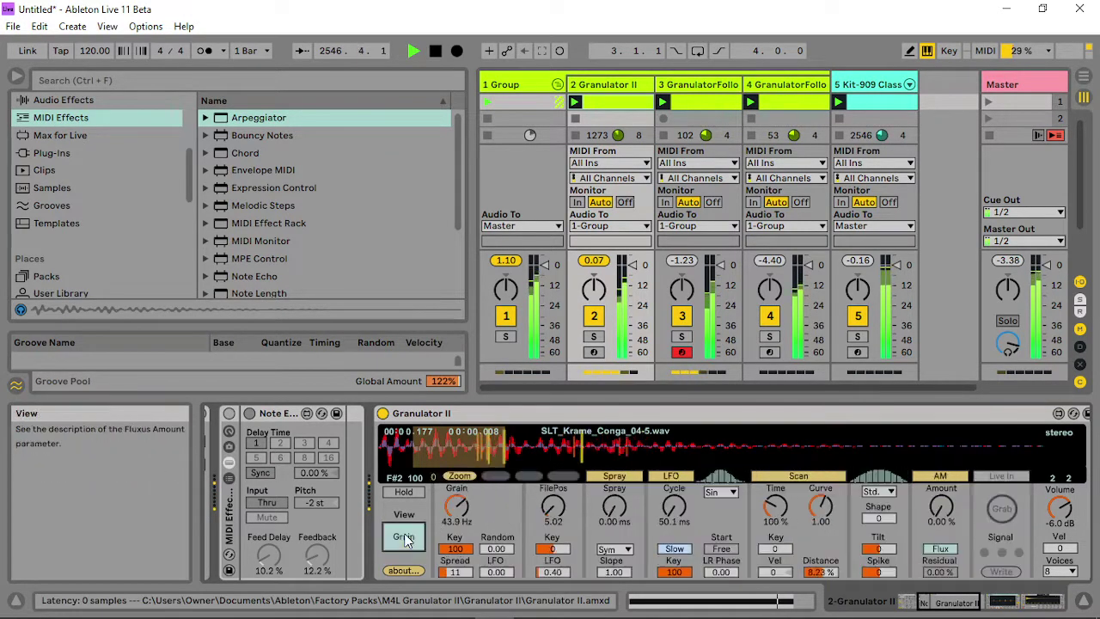
drag(553, 572, 553, 554)
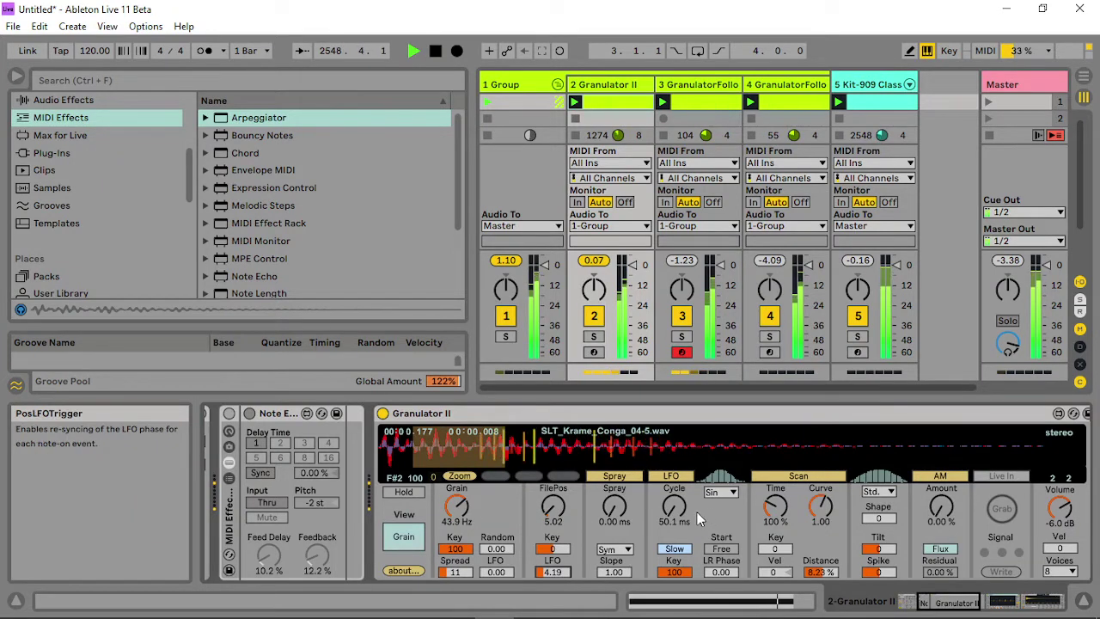
drag(676, 516, 676, 499)
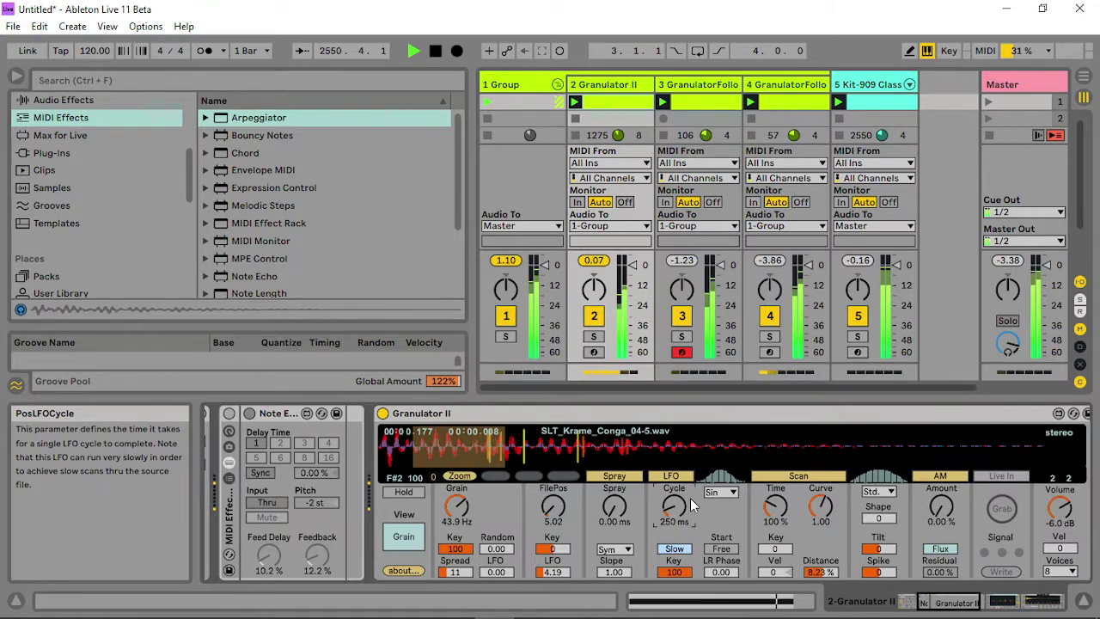
click(722, 493)
click(719, 394)
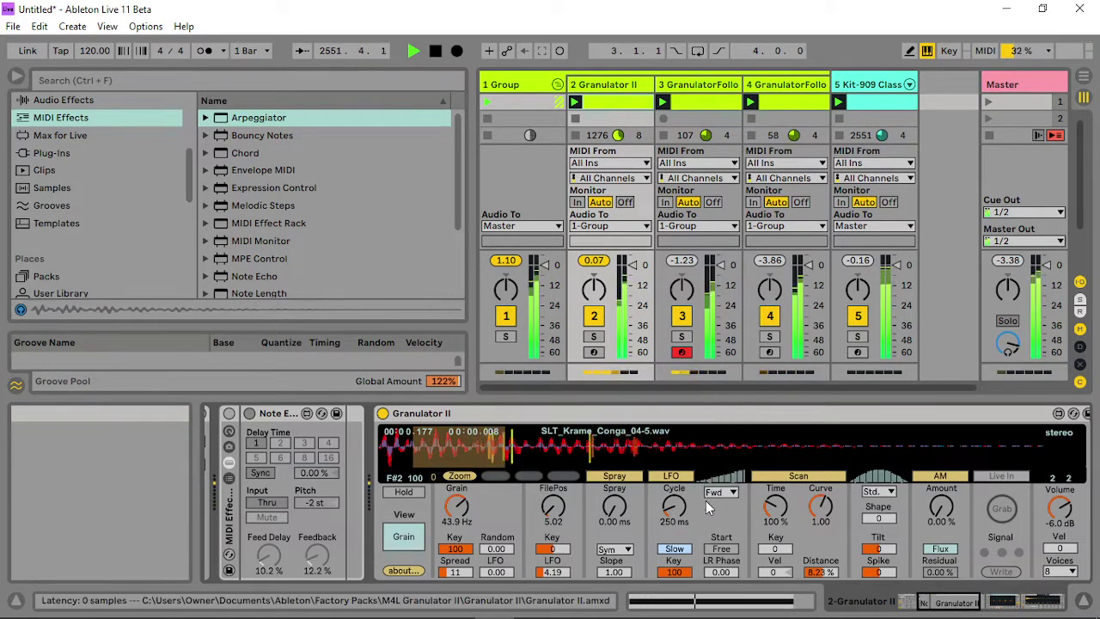
- Shape the grain window with Shape 22, Tilt 54 and Spike -73
drag(878, 548, 878, 500)
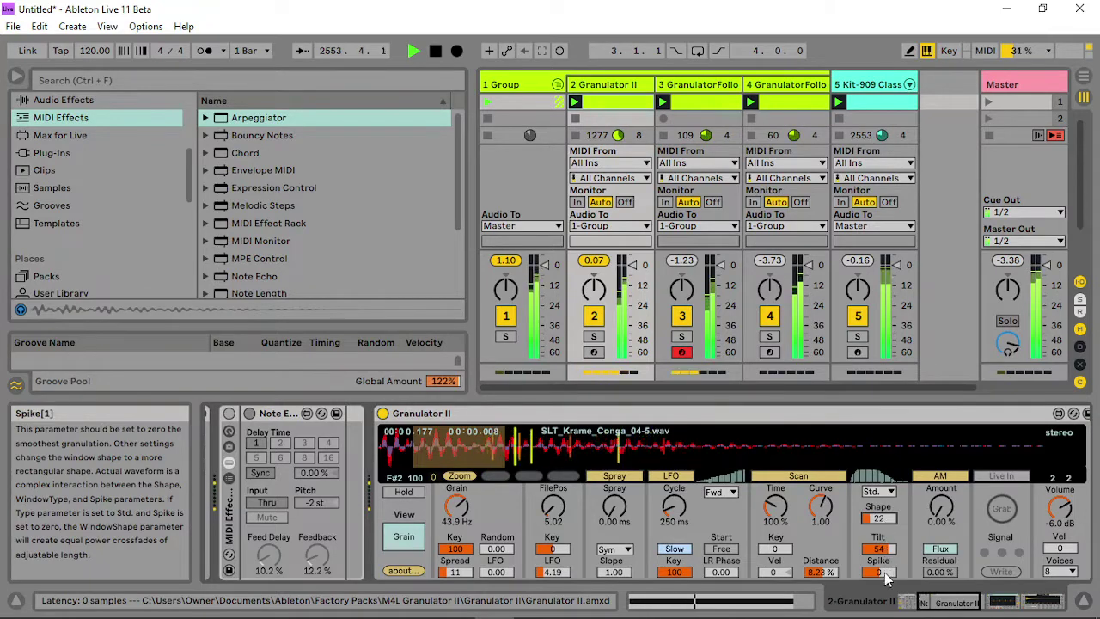
drag(884, 574, 884, 614)
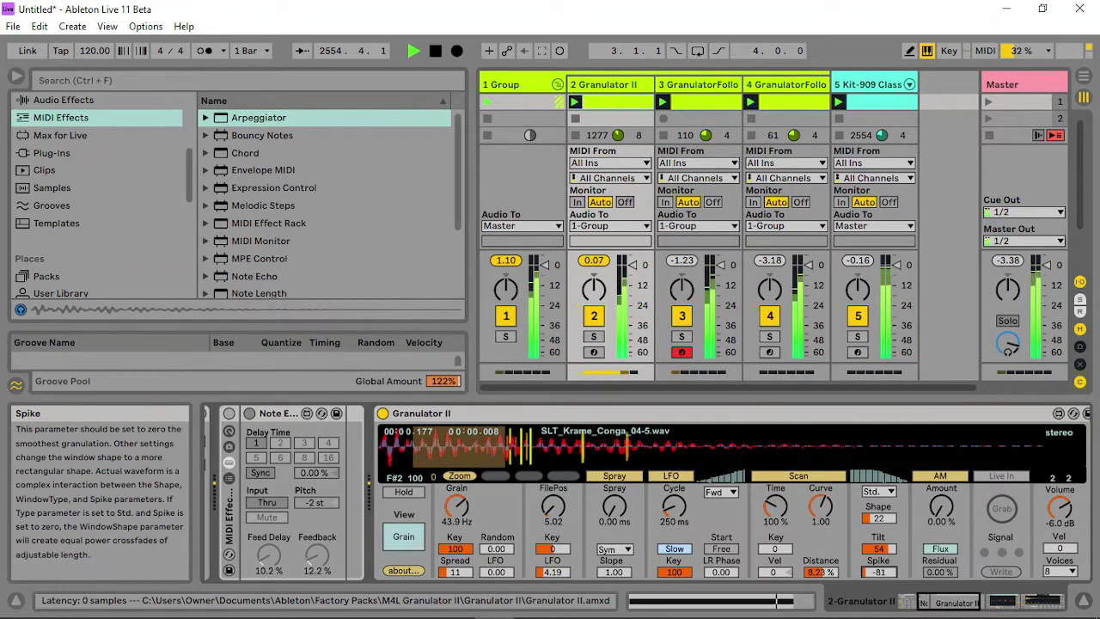
drag(883, 575, 883, 567)
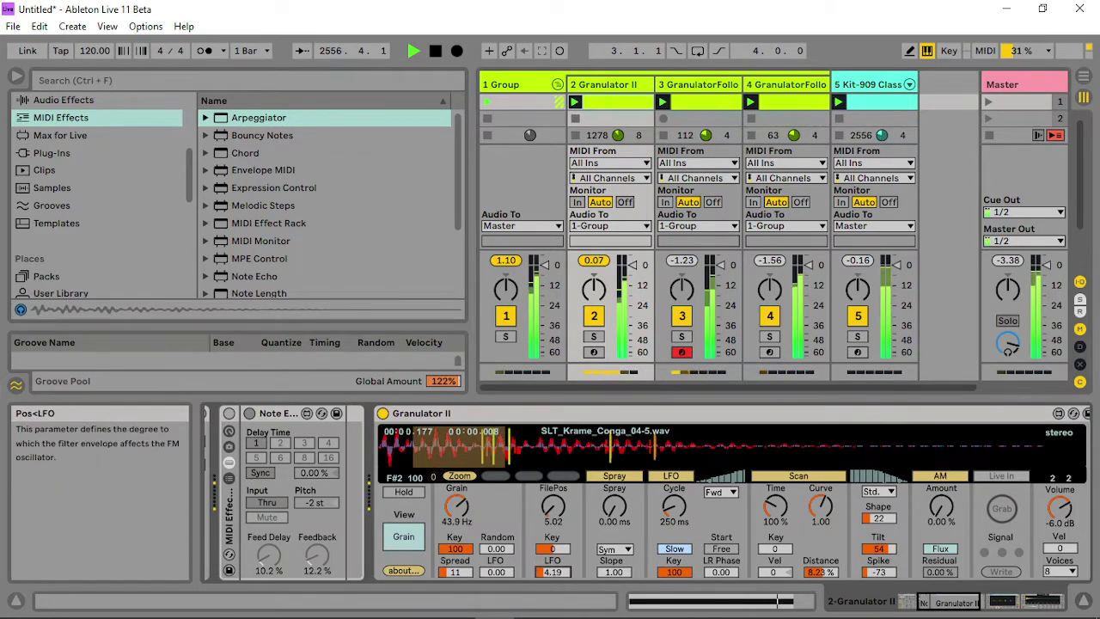
- Set the file position LFO amount to 1.22 and Scan Distance to 4.99 %, then try other Scan Time values and return to 100 %
drag(551, 571, 552, 597)
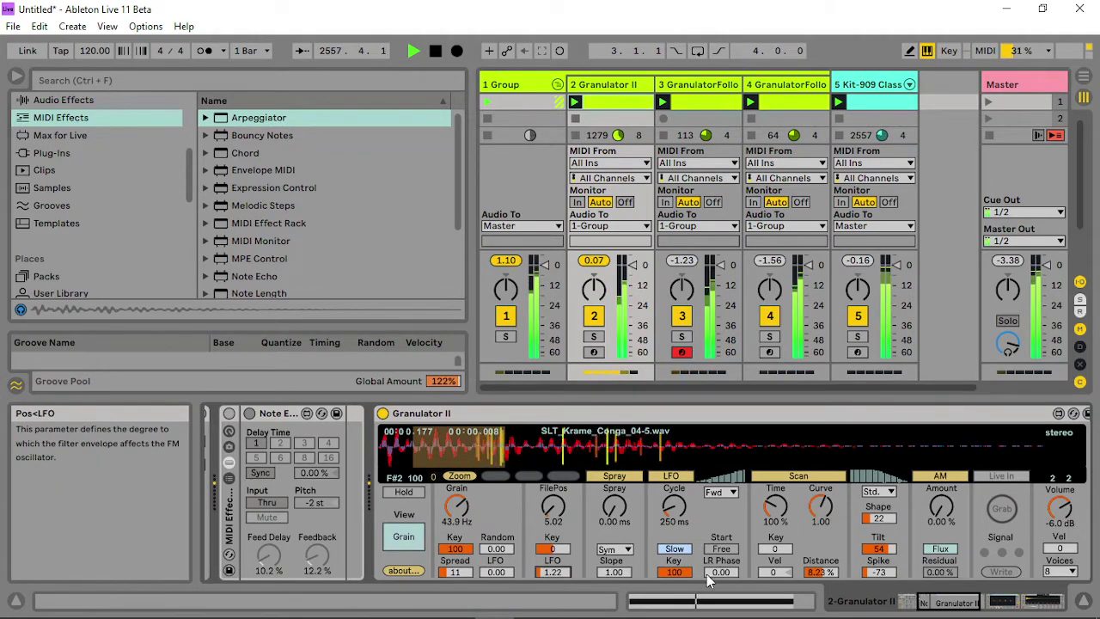
mouse_move(822, 575)
mouse_down()
mouse_move(823, 615)
mouse_move(823, 595)
mouse_up()
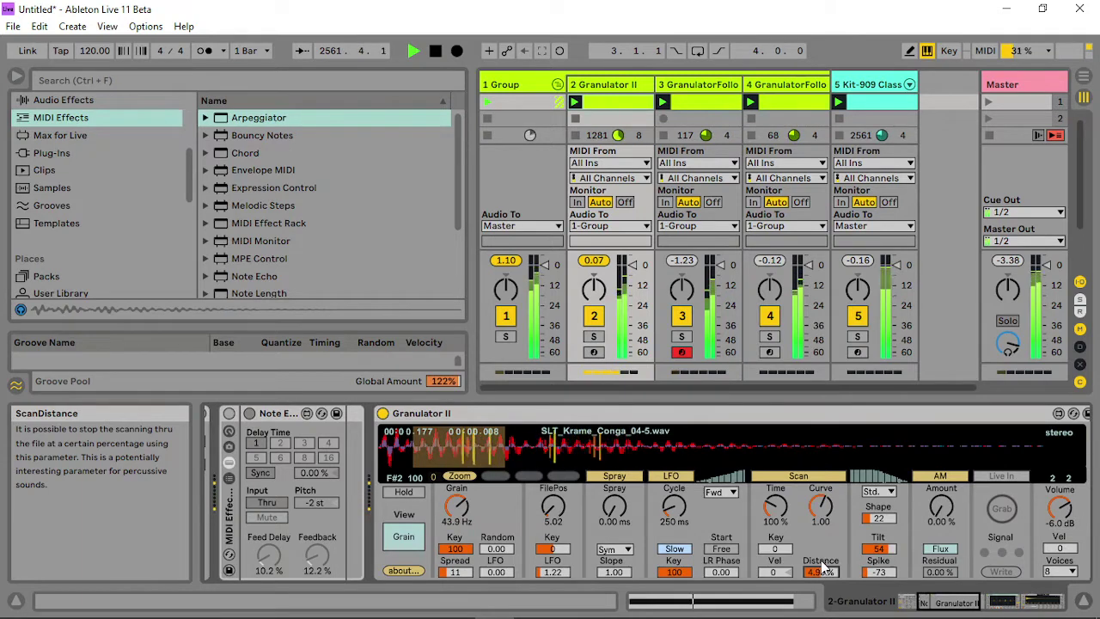
drag(776, 507, 775, 426)
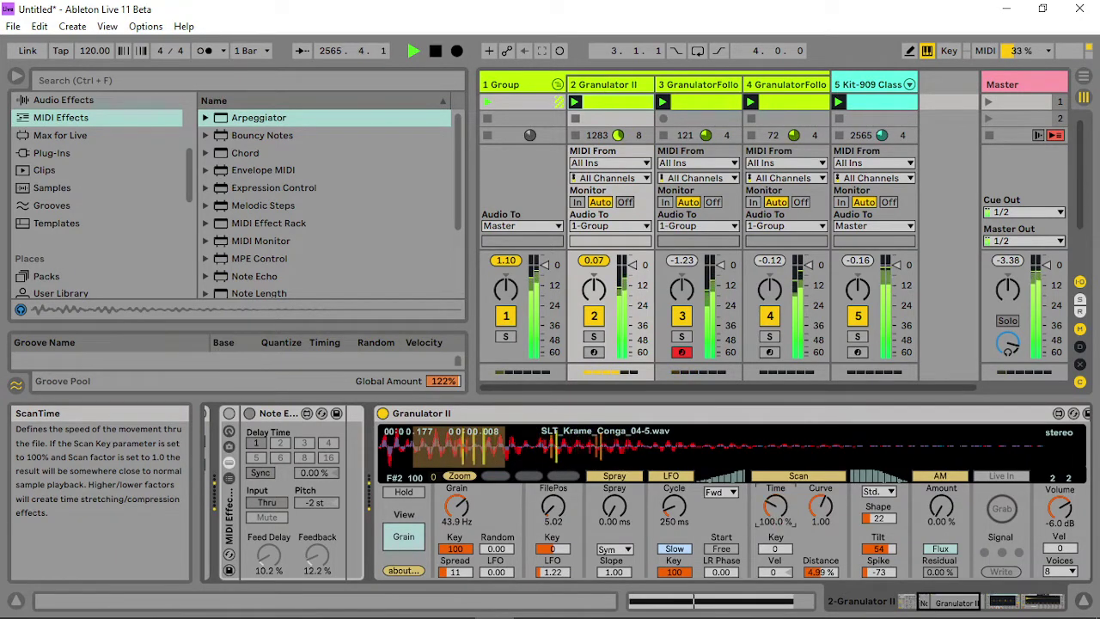
- On track 3's Arpeggiator, set Repeats to 1, Retrigger to Beat and Gate to 153 %
click(706, 86)
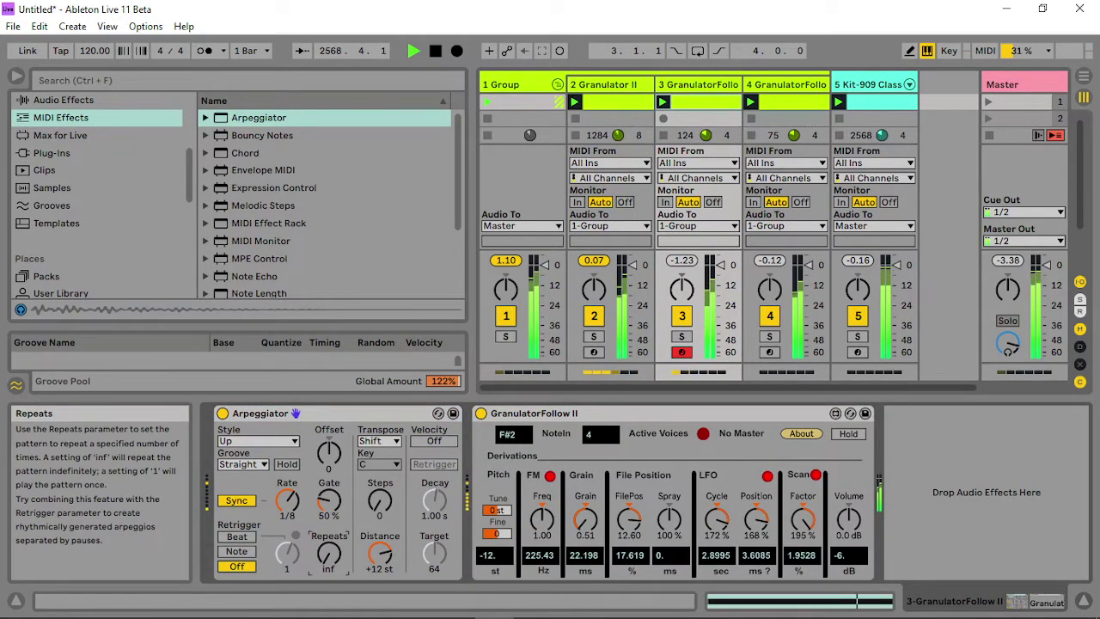
drag(329, 553, 329, 567)
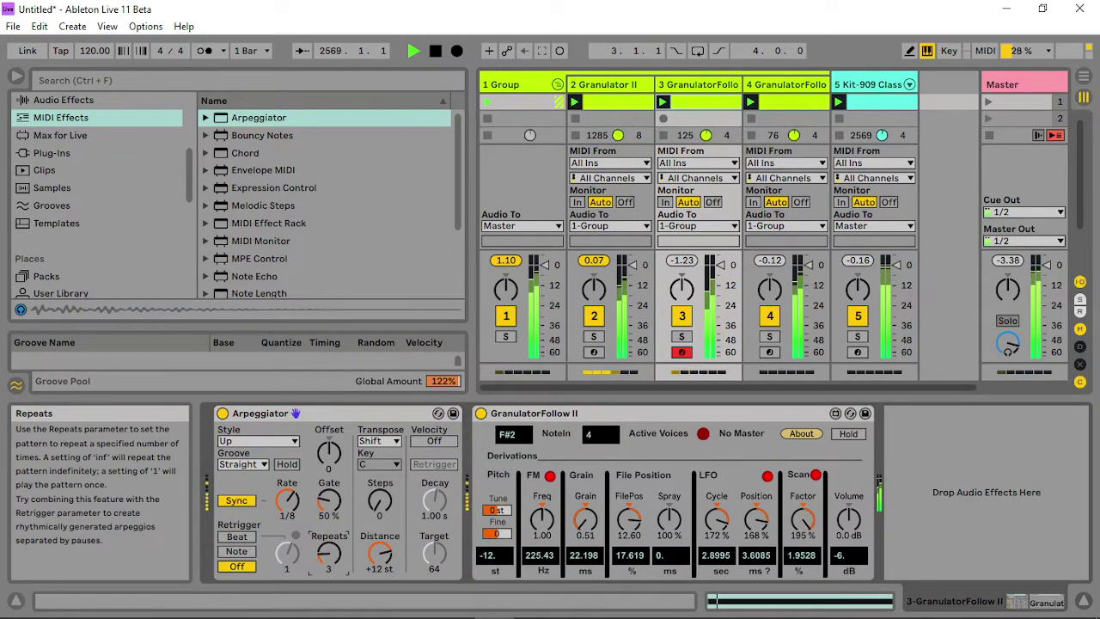
click(236, 536)
drag(332, 503, 332, 447)
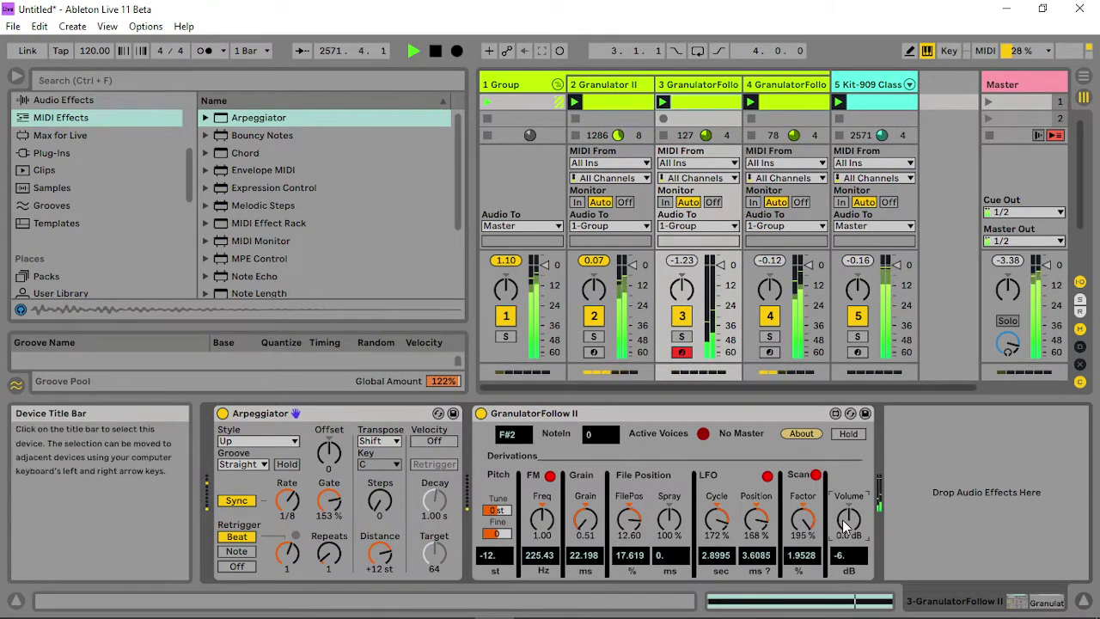
- On track 3's GranulatorFollow II, set Volume to 4.5 dB, Tune to +12 st and Fine to 37
drag(849, 520, 850, 495)
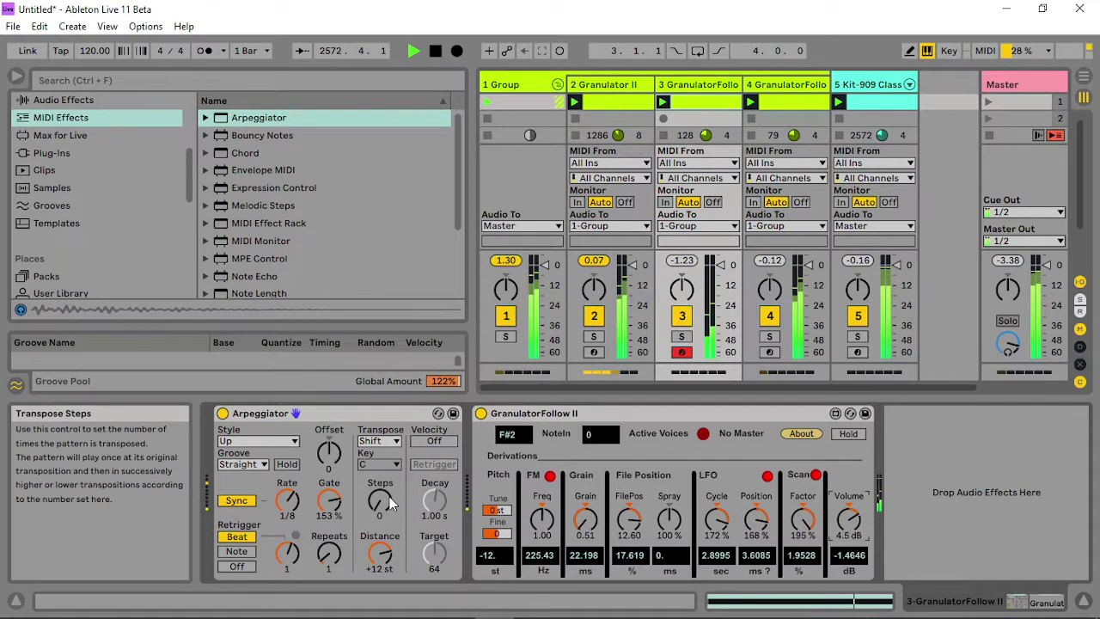
drag(497, 511, 497, 477)
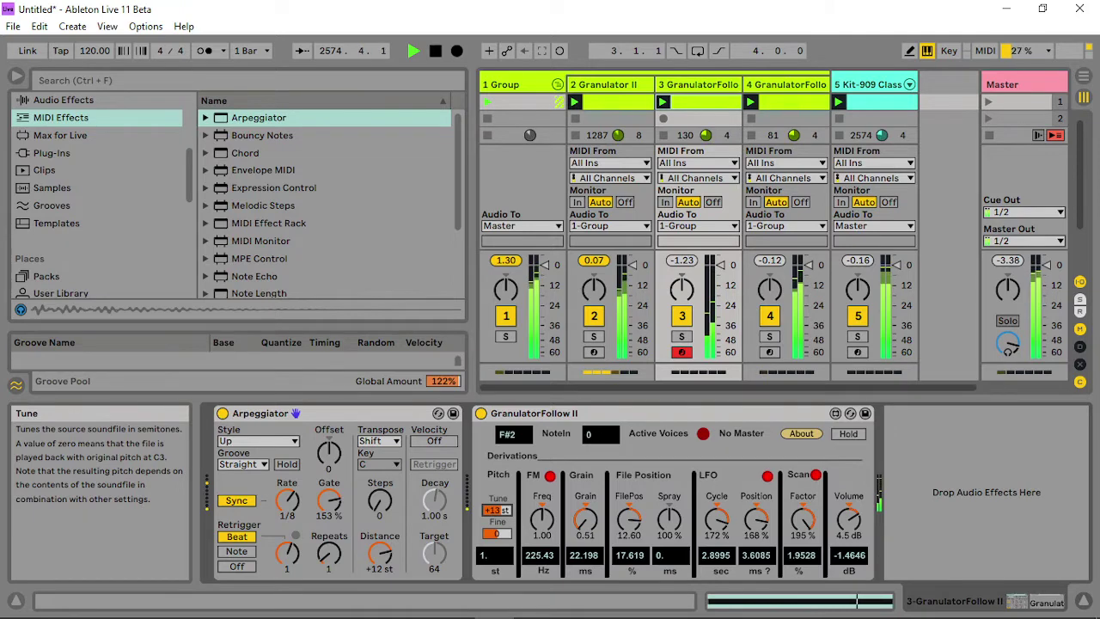
mouse_move(496, 511)
mouse_down()
mouse_move(496, 531)
mouse_move(496, 502)
mouse_up()
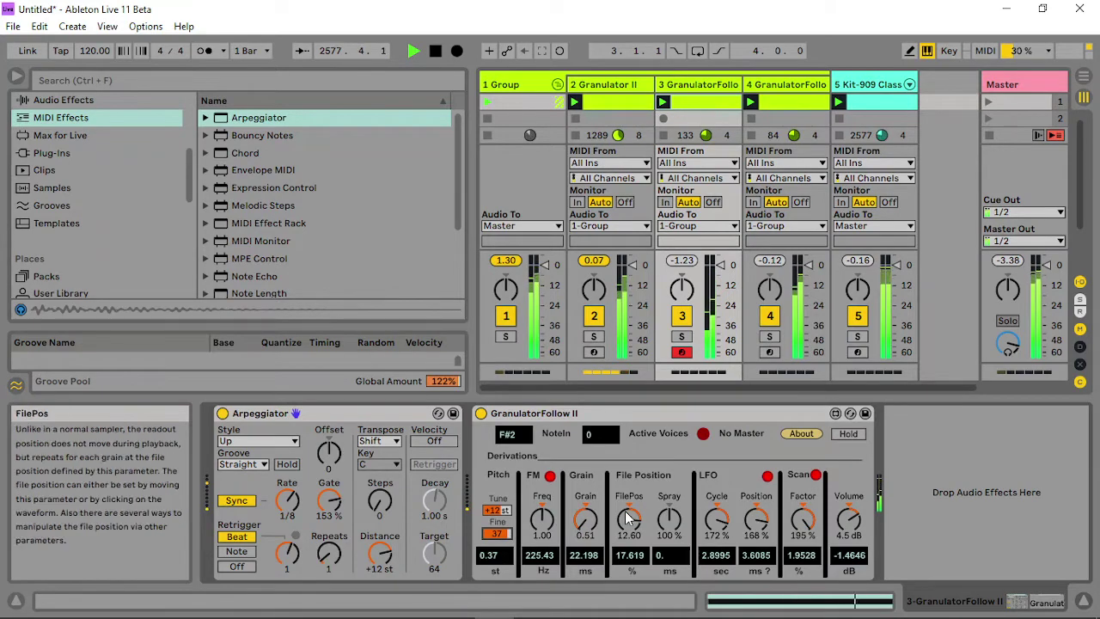
- On track 4's Arpeggiator, set Retrigger to Beat, Repeats to 1 and Gate to 137 %
click(784, 85)
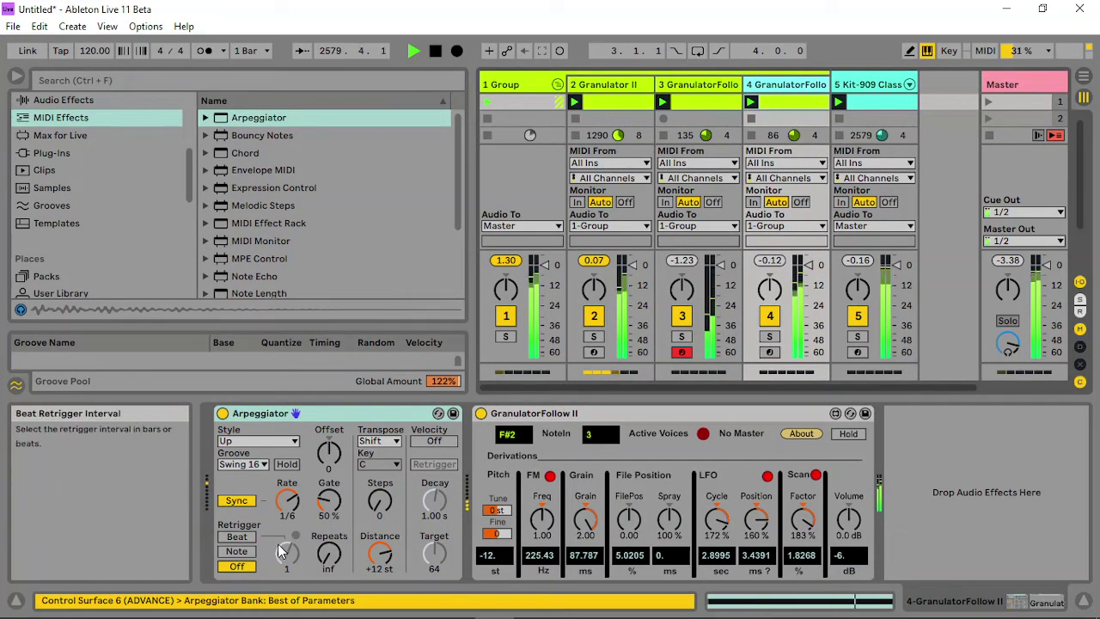
click(237, 536)
drag(327, 567, 329, 464)
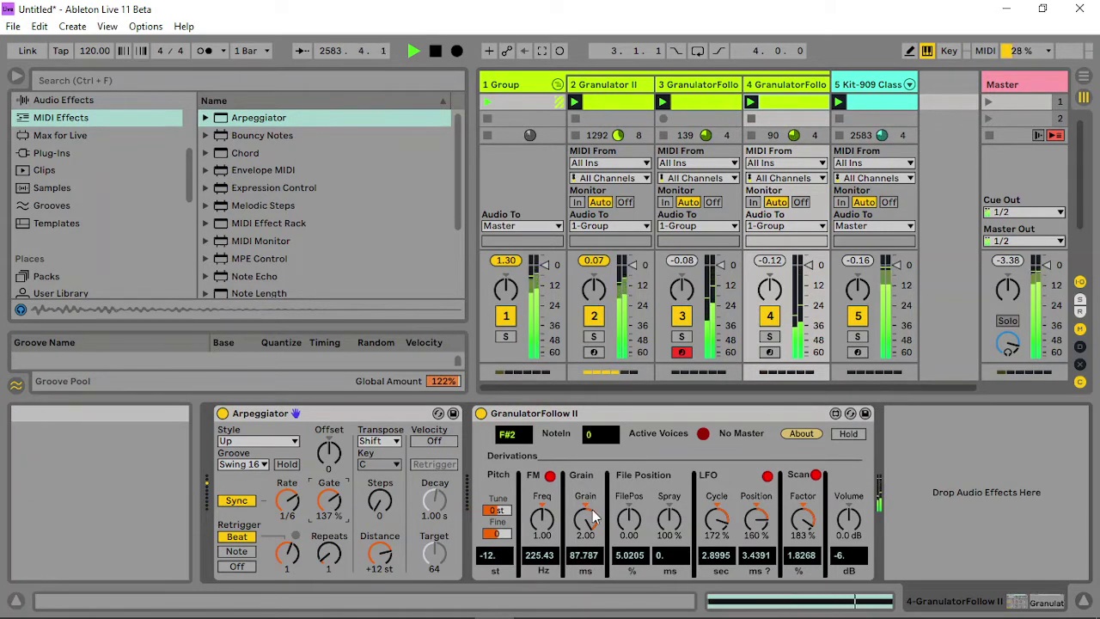
- On track 4's GranulatorFollow II, set Tune +7 st, Grain 0.50, FilePos 12.28, LFO Cycle 117 %, Scan Factor 80.3 % and Volume 6.4 dB
drag(590, 518, 590, 577)
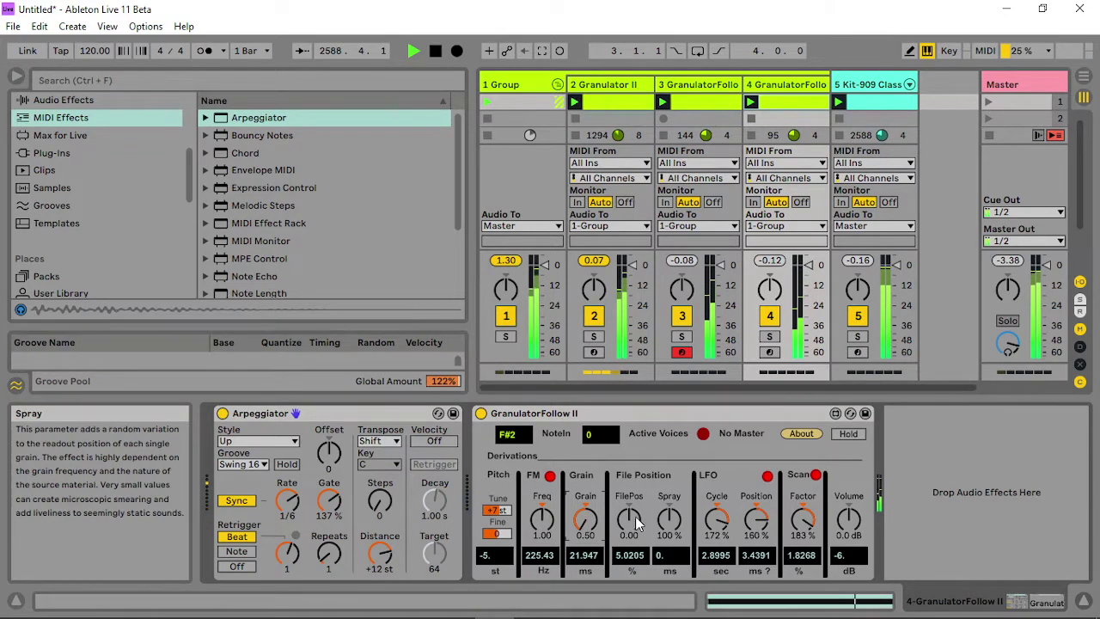
drag(633, 517, 634, 508)
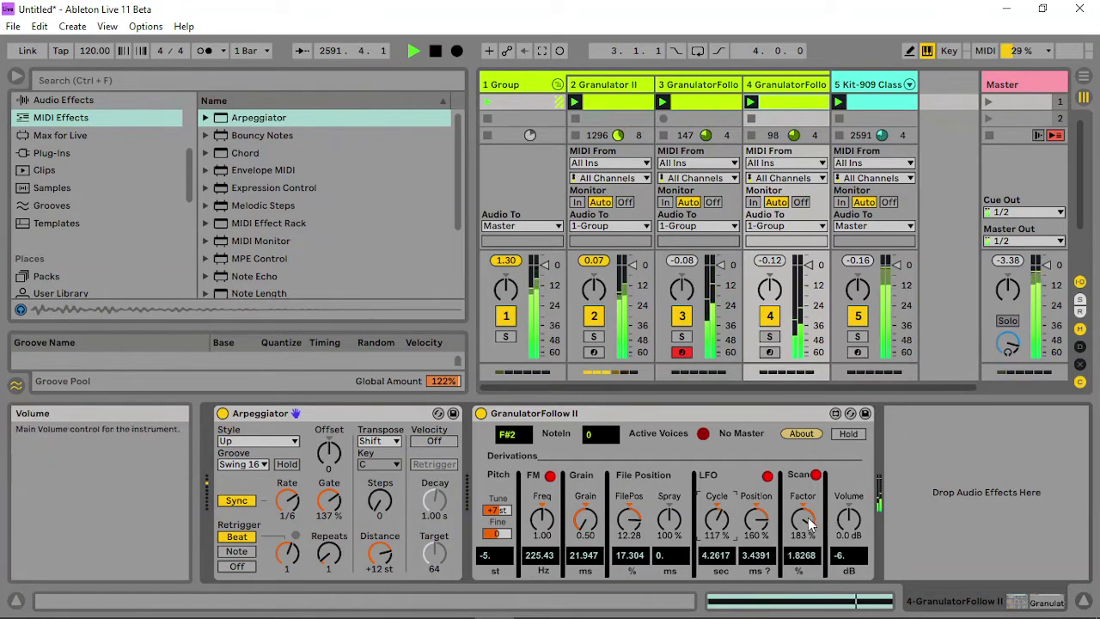
drag(803, 518, 802, 559)
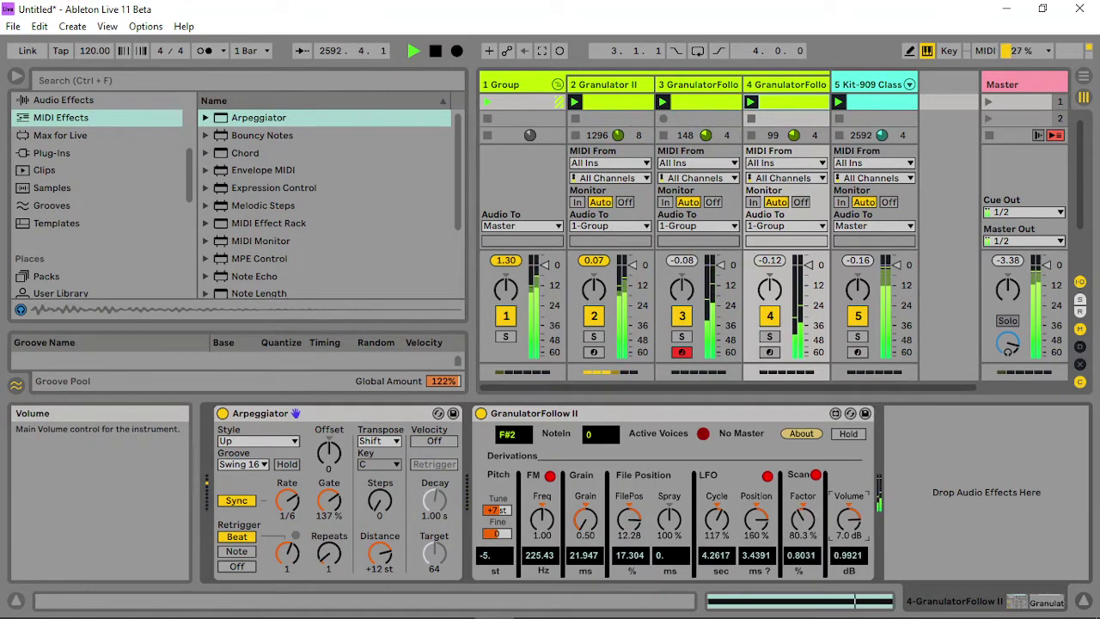
drag(849, 518, 848, 502)
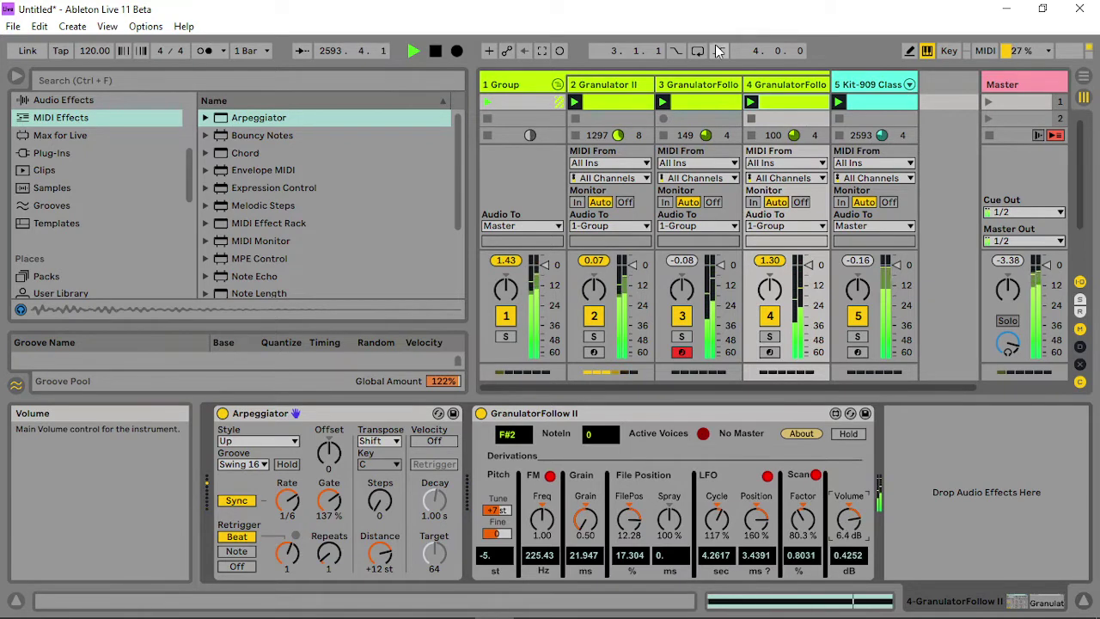
- Raise the makeup gain of the group track's Glue Compressor to about 7.46 dB
click(511, 86)
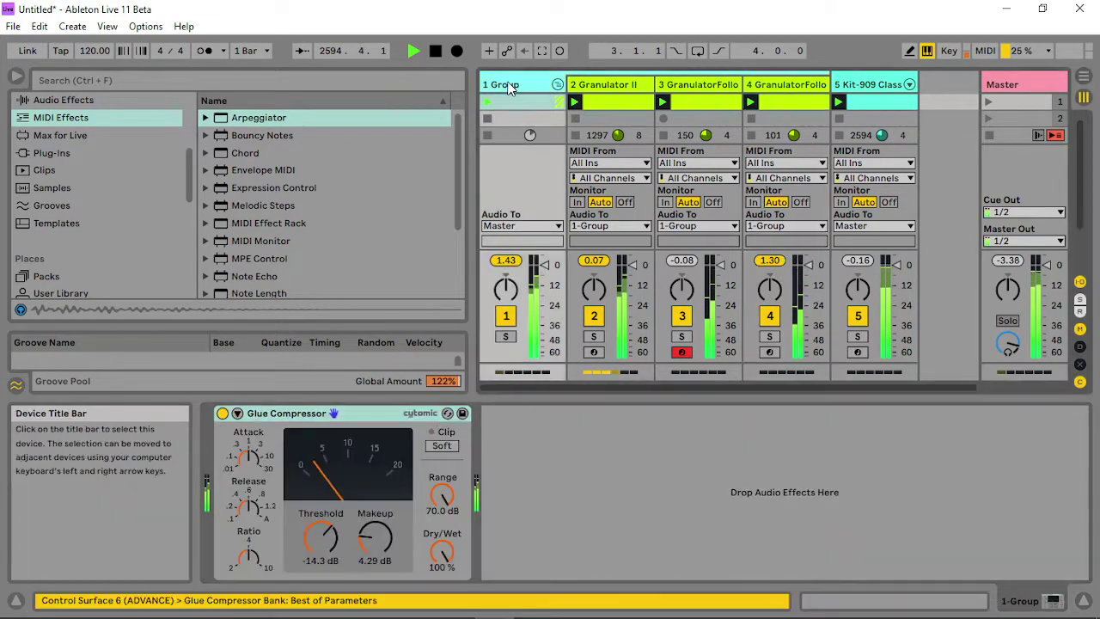
drag(379, 510, 378, 493)
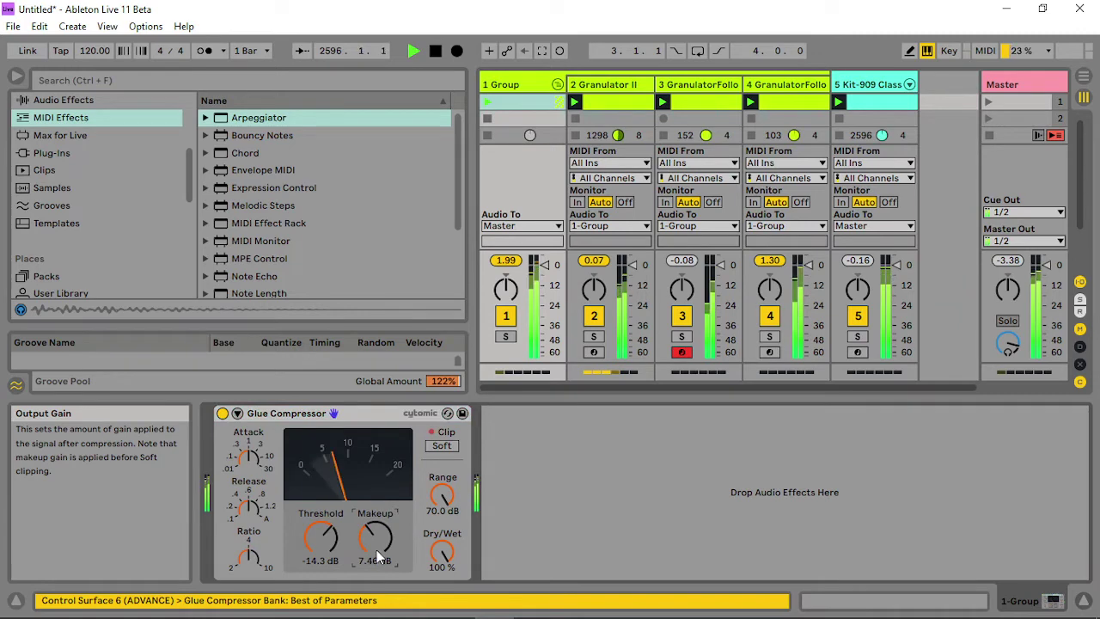
click(616, 87)
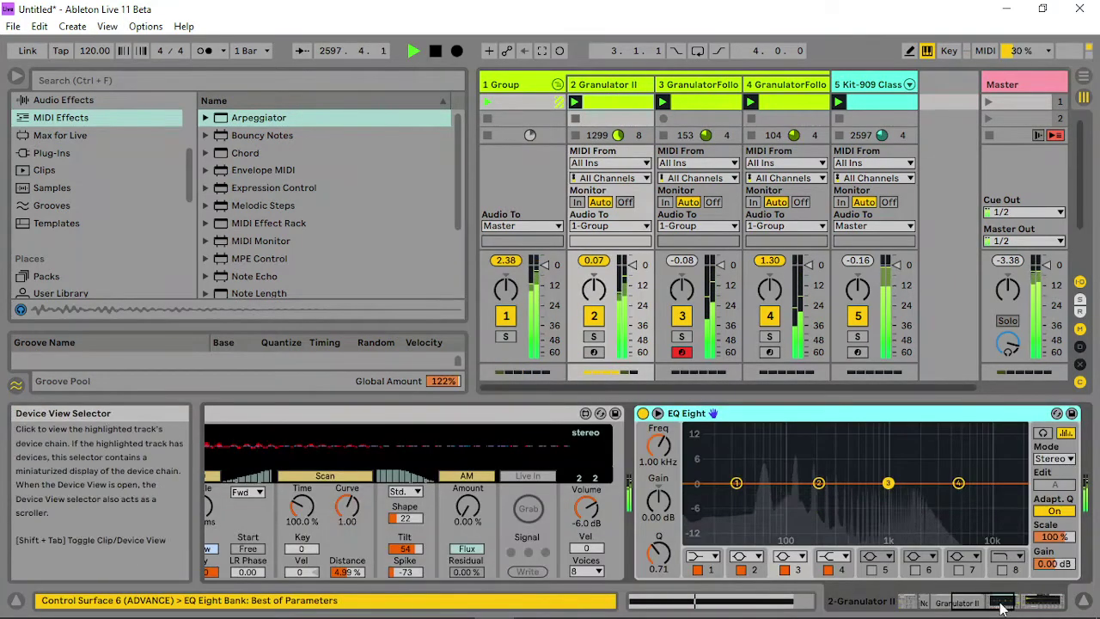
mouse_move(1000, 604)
mouse_down()
mouse_move(974, 606)
mouse_move(986, 606)
mouse_up()
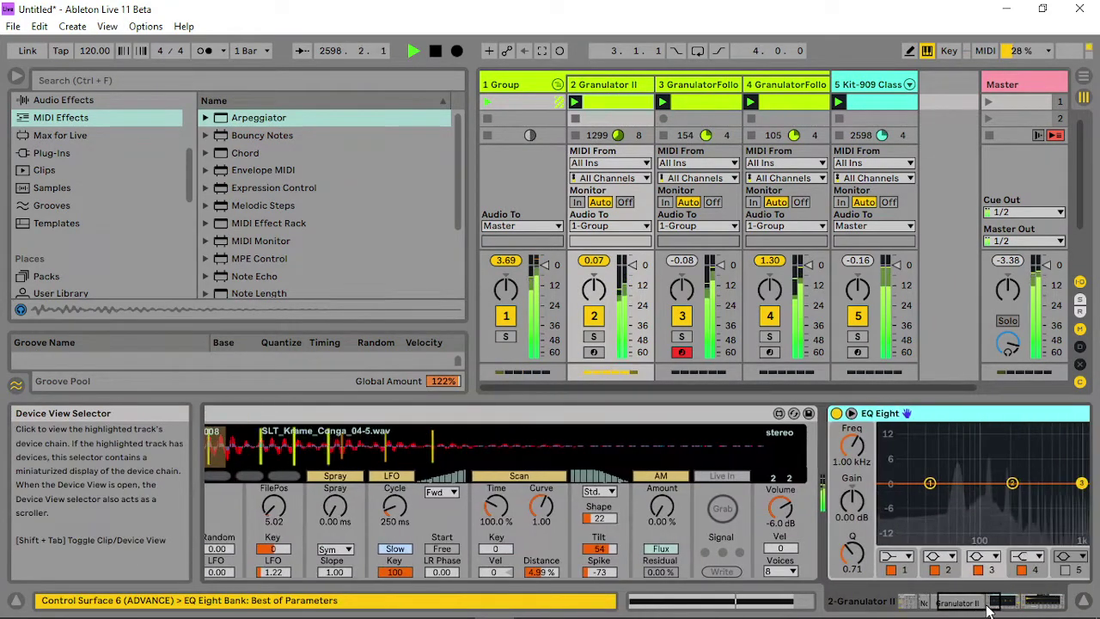
- Add an Auto Filter after GranulatorFollow II on track 3, make it a band-pass at 461 Hz, and show its sidechain settings
click(699, 85)
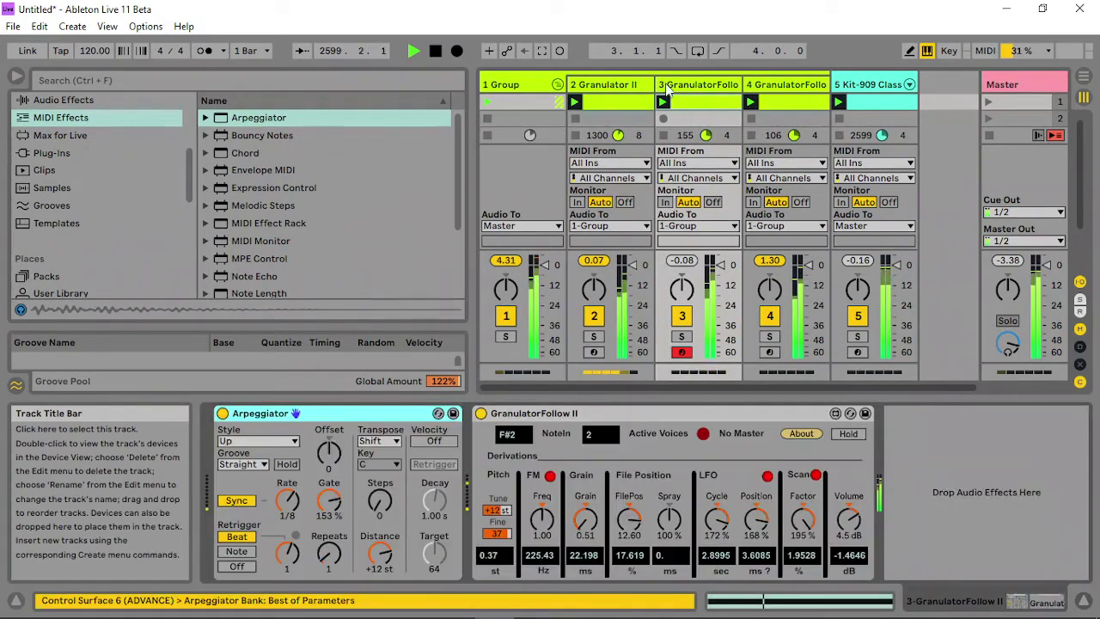
click(73, 100)
drag(246, 187, 822, 485)
click(731, 414)
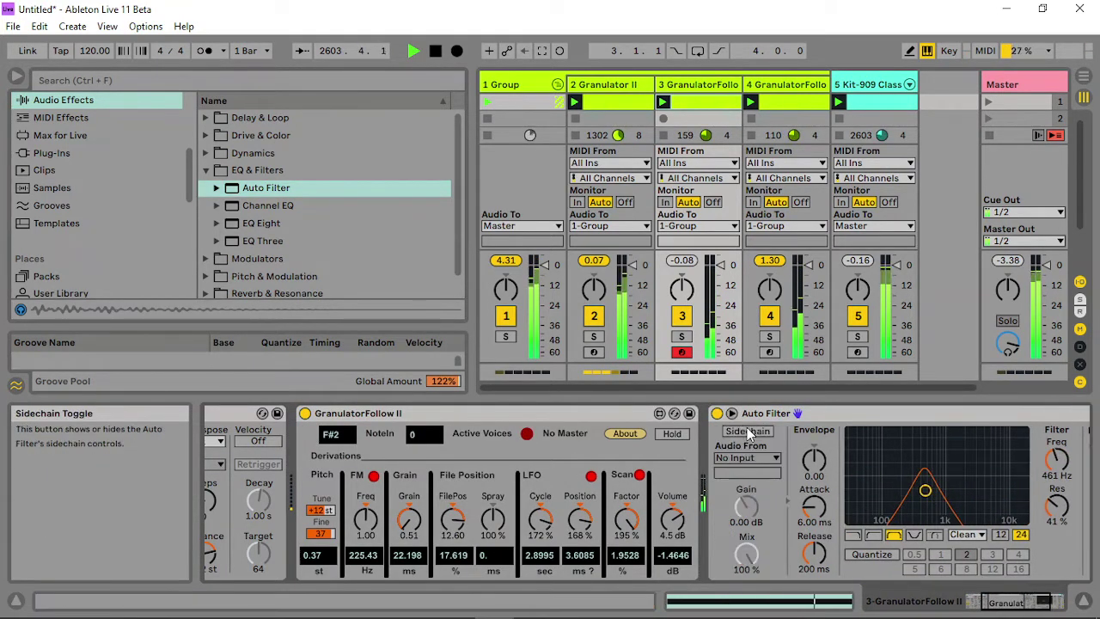
- Enable the Auto Filter's sidechain on track 3 and feed it from 5-Kit-909 Classic with a Post FX tap
click(747, 430)
click(747, 458)
click(768, 530)
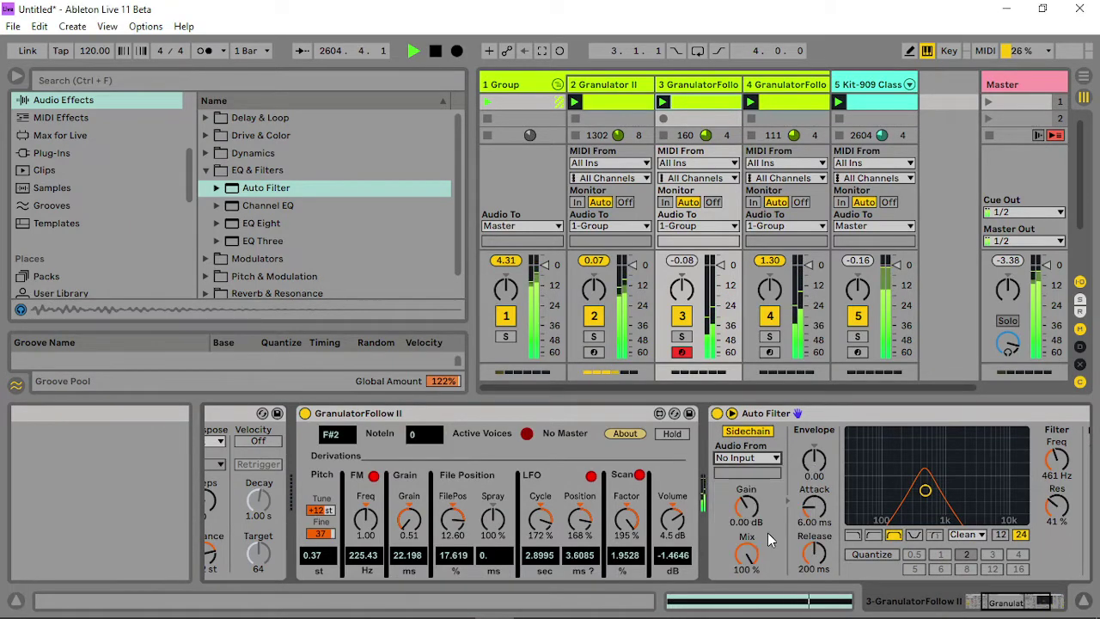
click(757, 473)
click(770, 73)
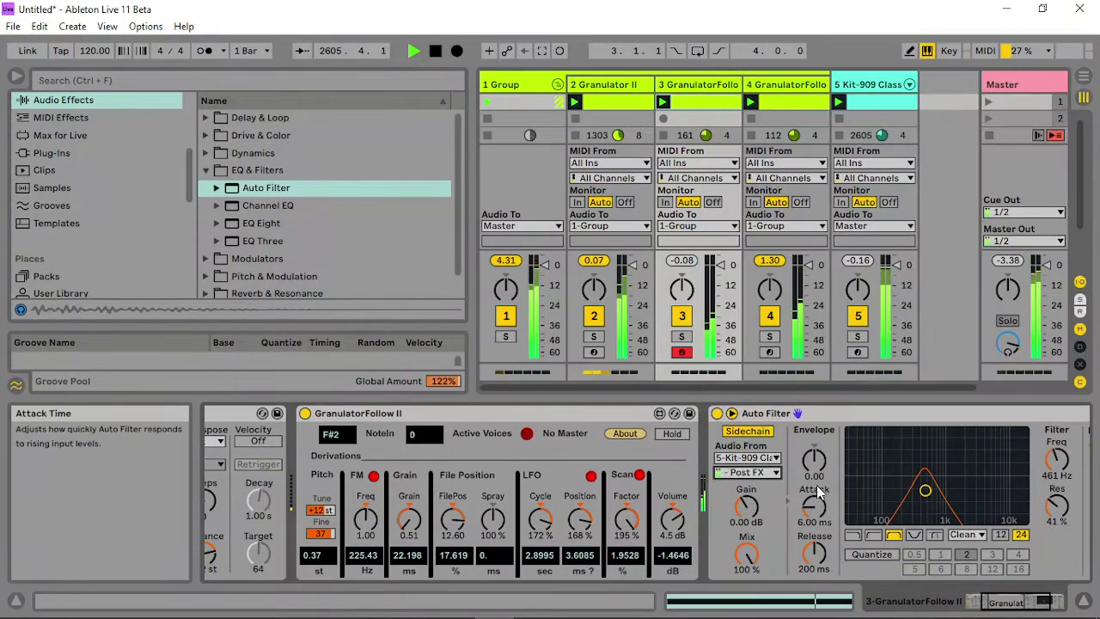
- Set the Auto Filter's envelope to 56.4, attack 18.8 ms, release 73.1 ms, frequency 938 Hz and resonance 45 %, with Quantize on
drag(814, 461, 815, 425)
drag(814, 552, 814, 593)
drag(947, 488, 966, 486)
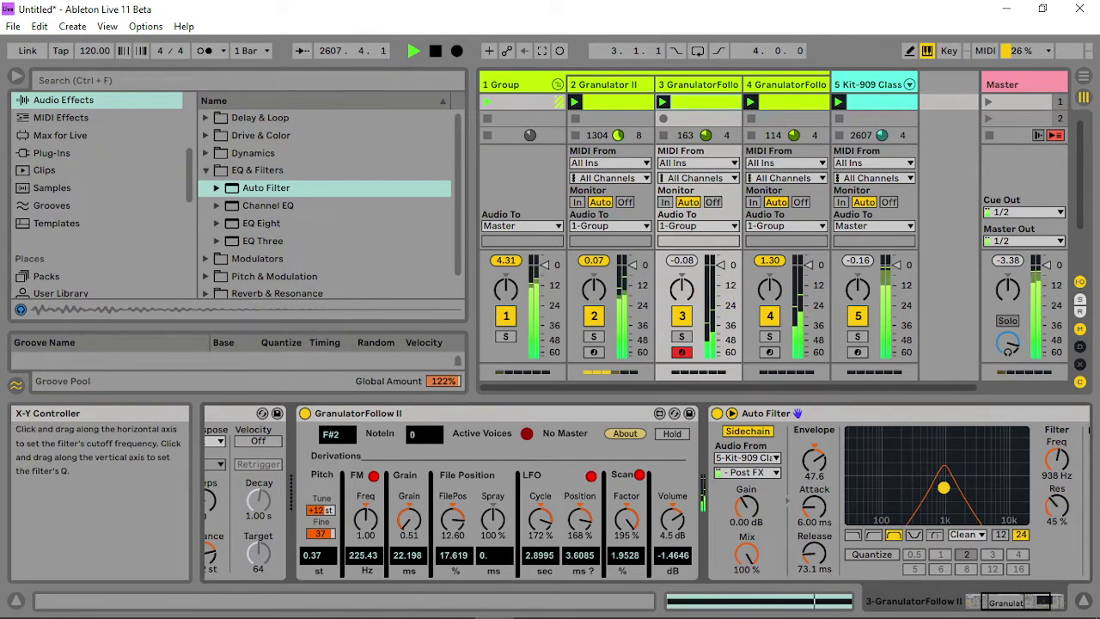
drag(834, 471, 834, 461)
drag(826, 503, 814, 509)
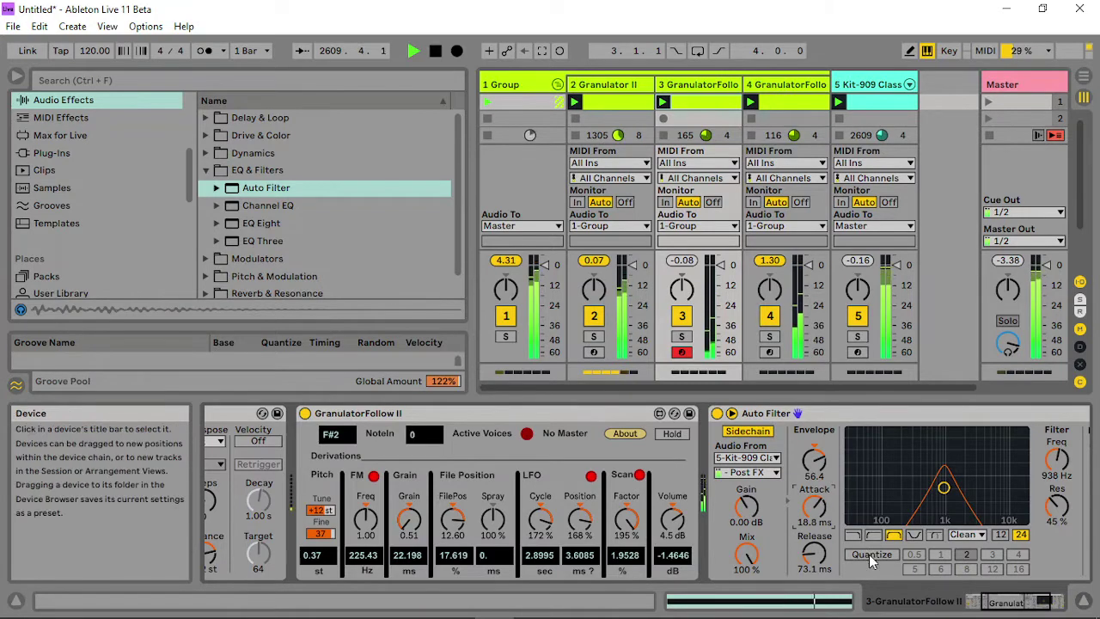
click(869, 555)
- Switch the 5-Kit-909 Classic sidechain tap to Post Mixer and set the filter frequency to 235 Hz and release to 273 ms
click(763, 459)
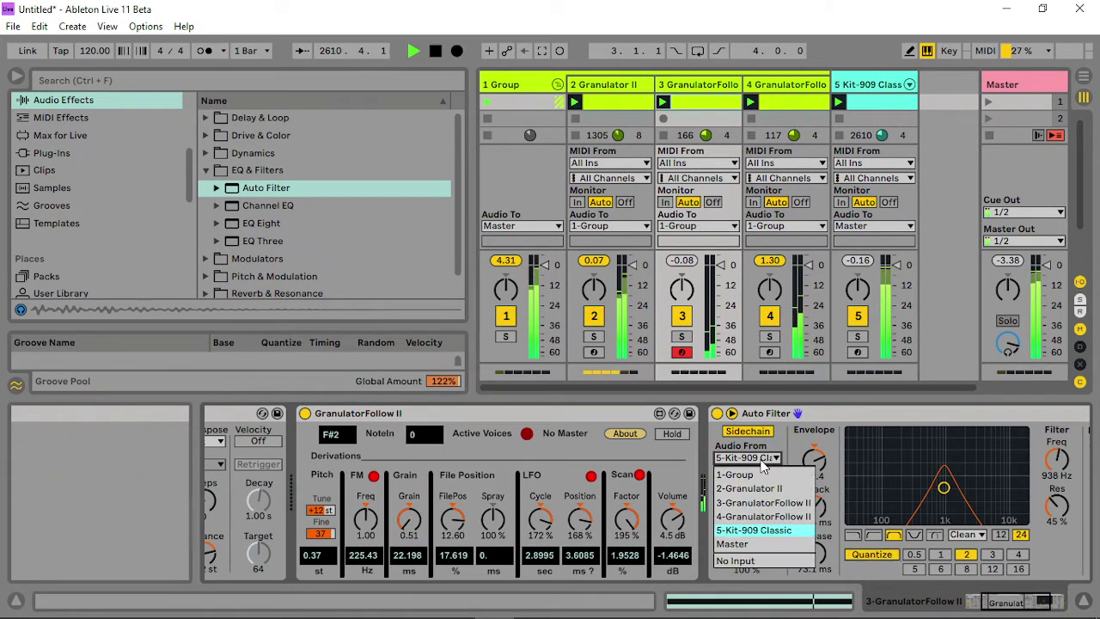
click(774, 530)
click(762, 472)
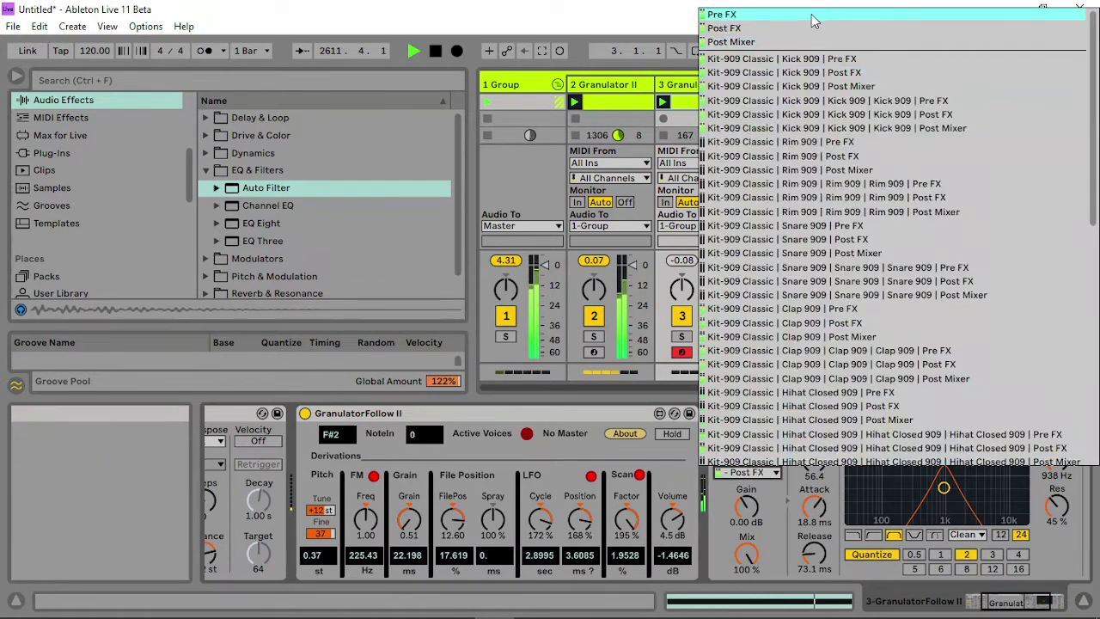
click(800, 43)
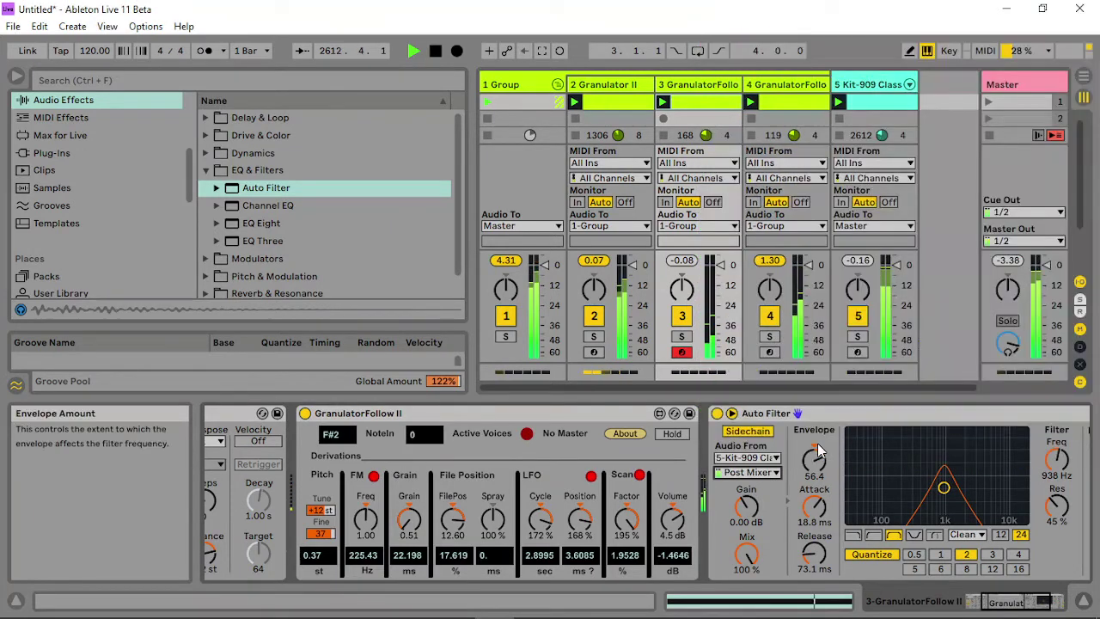
drag(944, 489, 908, 487)
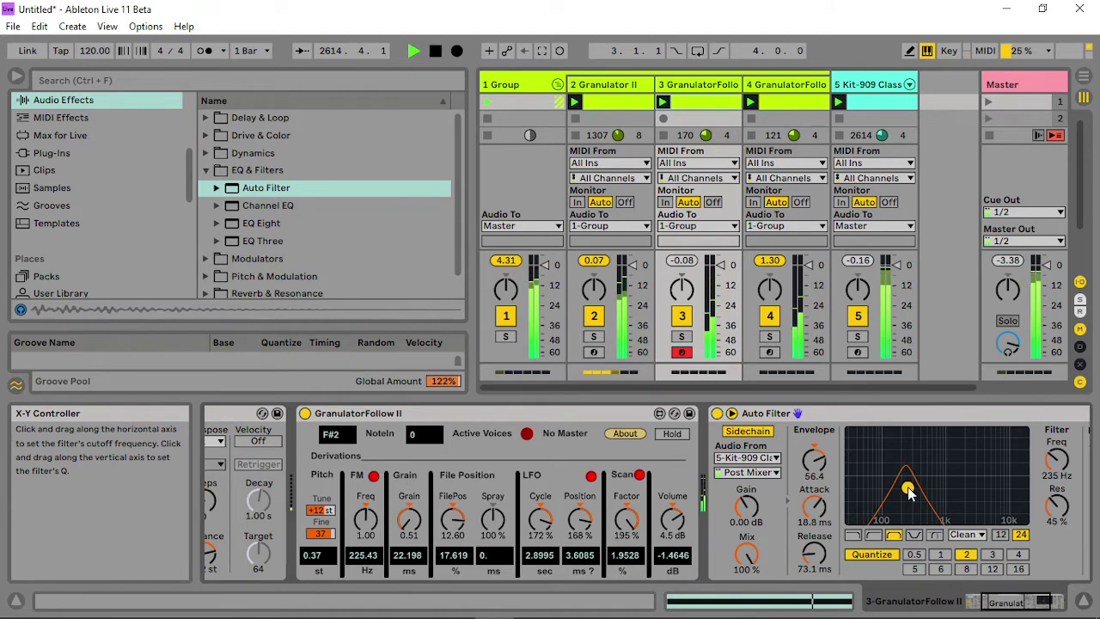
drag(814, 554, 814, 550)
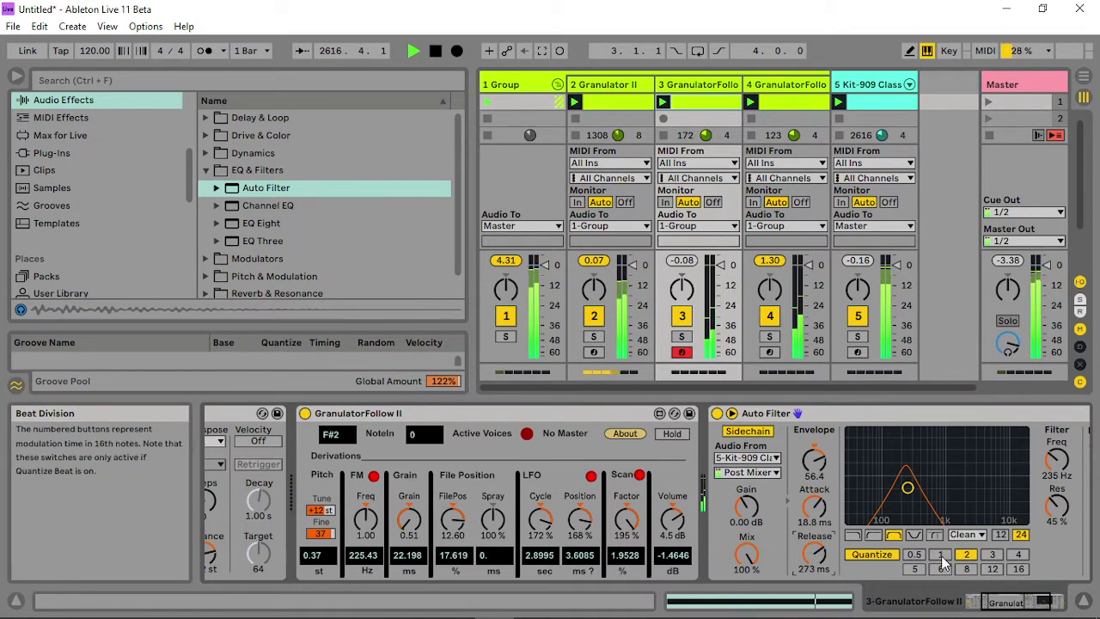
- Add a low-pass Auto Filter between Granulator II and EQ Eight on track 2, with cutoff about 906 Hz and resonance 36 %
click(632, 84)
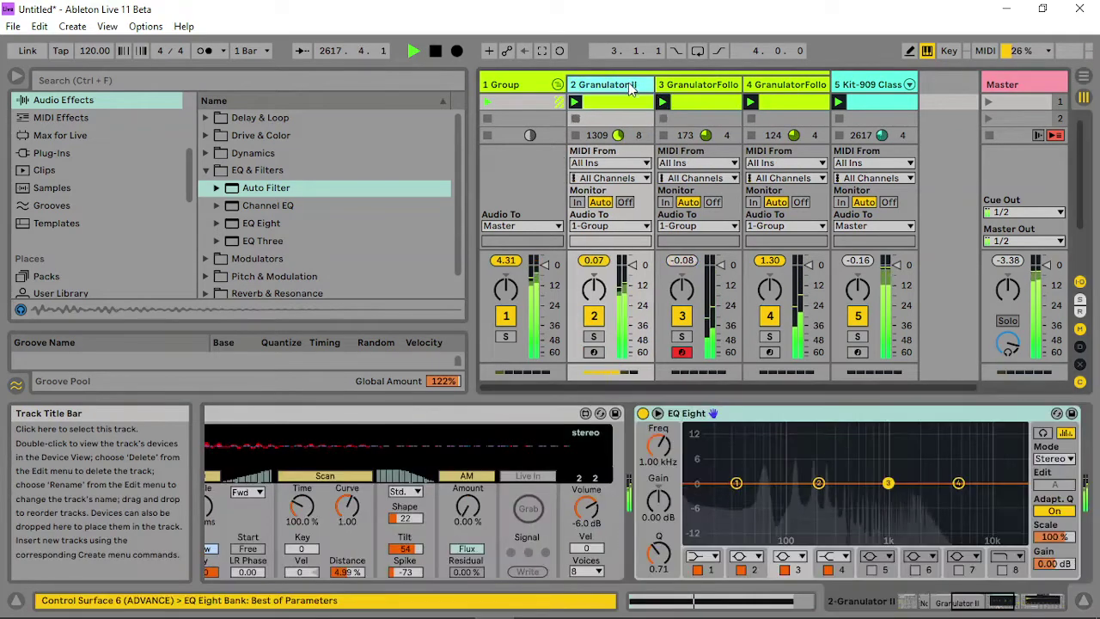
click(265, 194)
drag(264, 195, 788, 495)
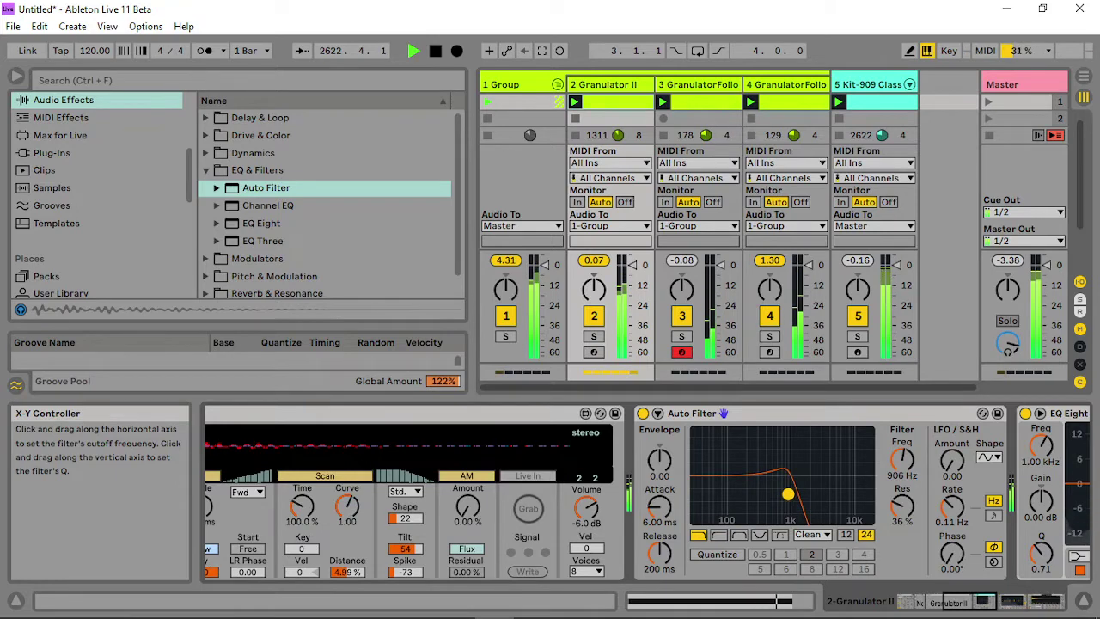
- On track 2's Arpeggiator, set Retrigger to Beat and Repeats to 1
click(914, 603)
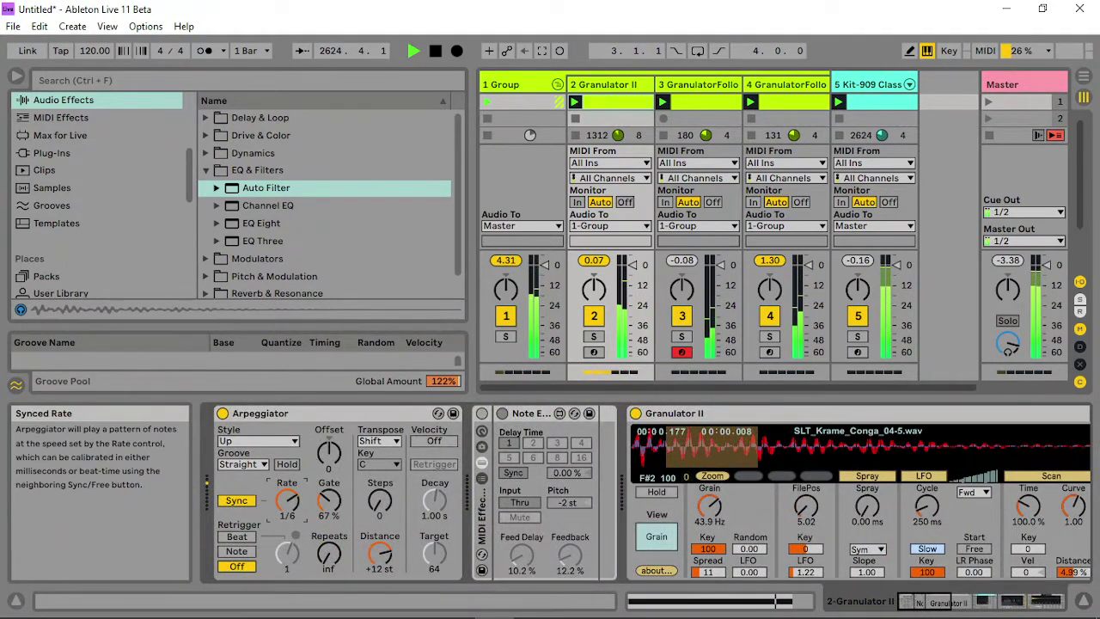
click(241, 551)
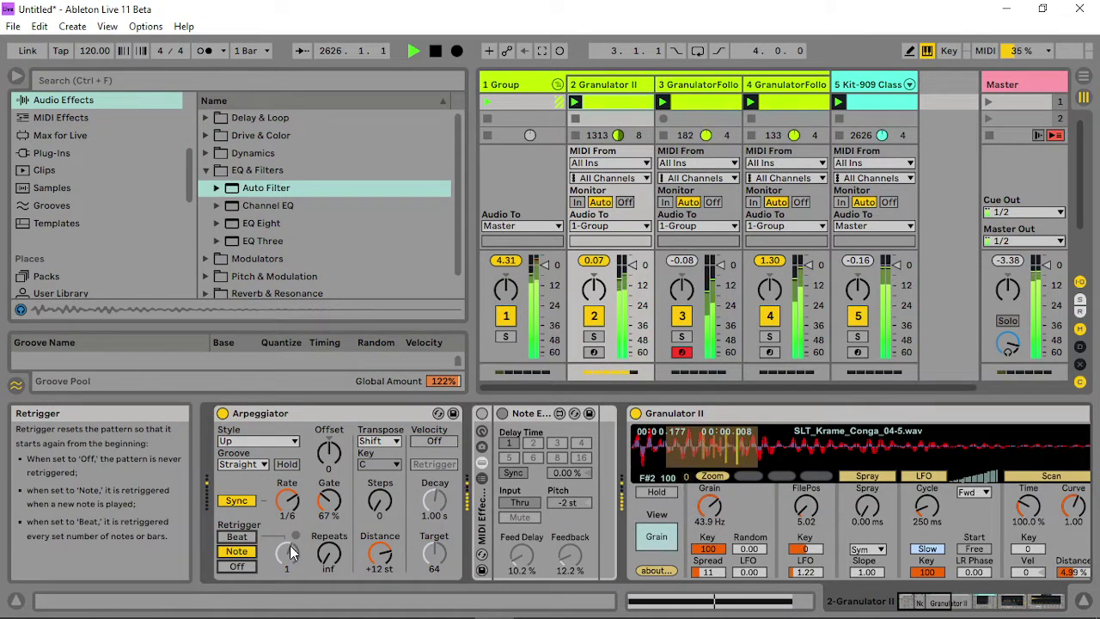
click(236, 536)
drag(328, 551, 327, 593)
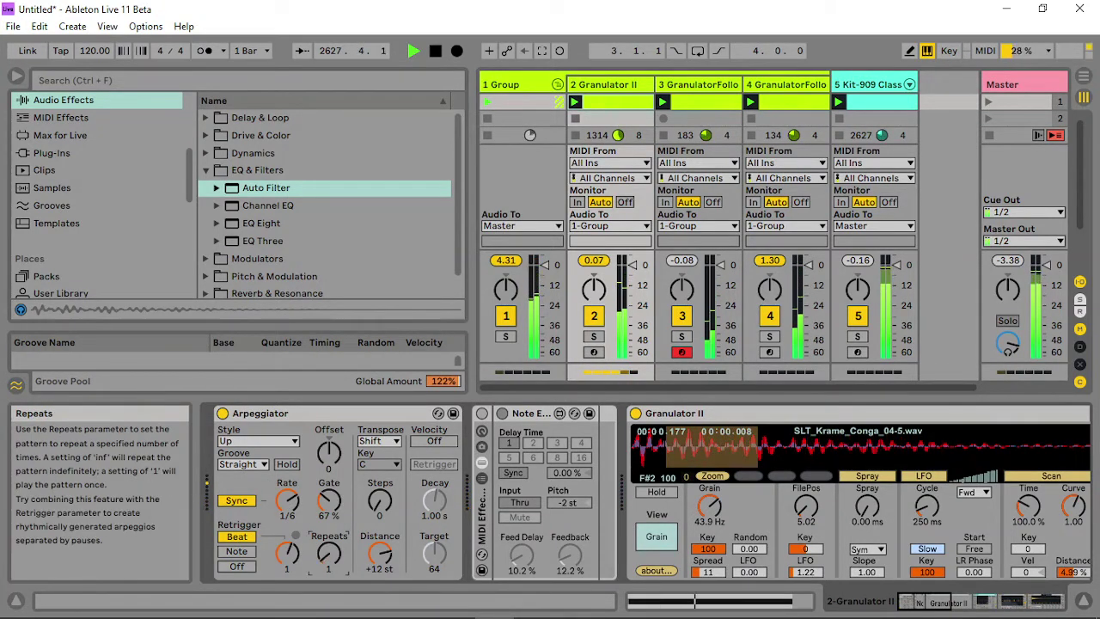
- Set track 2's Arpeggiator groove to Swing 16, Rate to 1/12, Gate to 170 % and the beat retrigger interval to 1/2
click(242, 464)
click(237, 491)
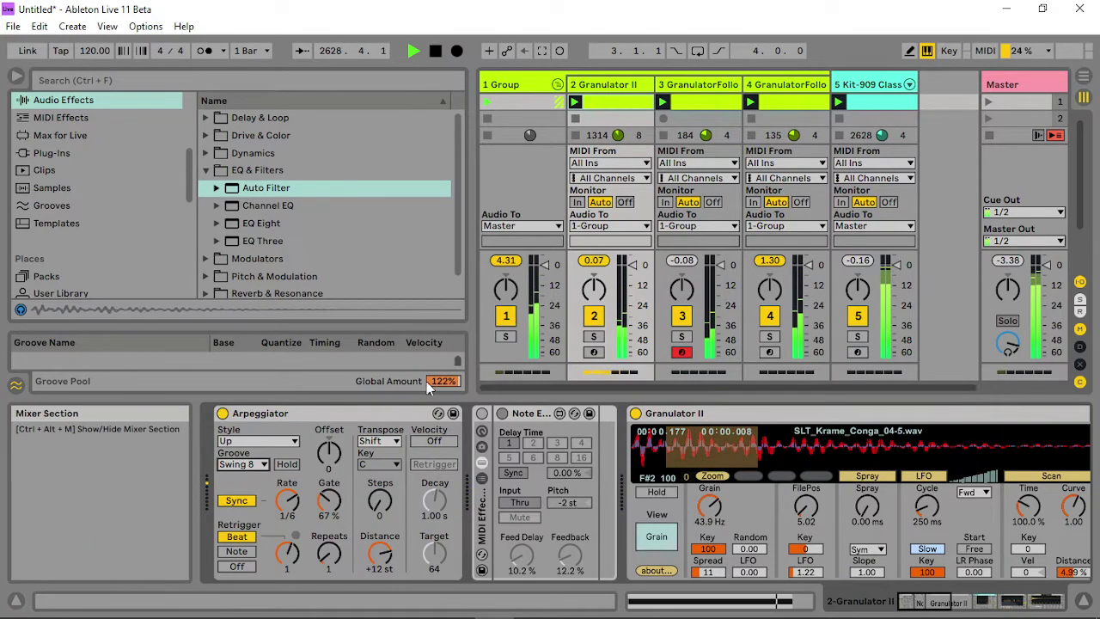
drag(288, 501, 329, 481)
click(243, 465)
click(252, 506)
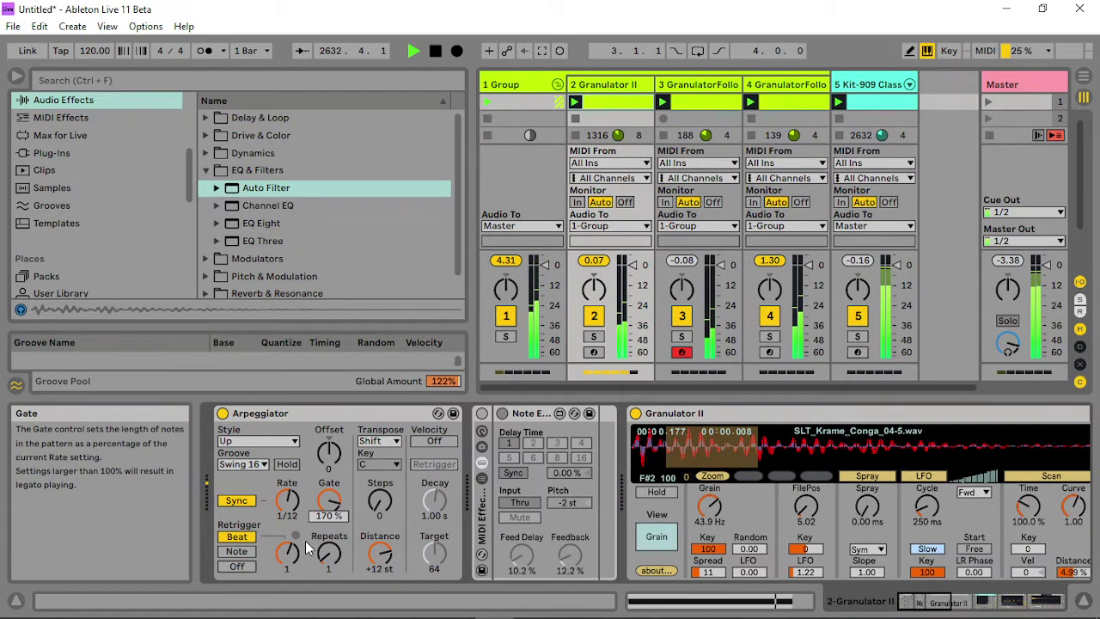
drag(288, 554, 288, 560)
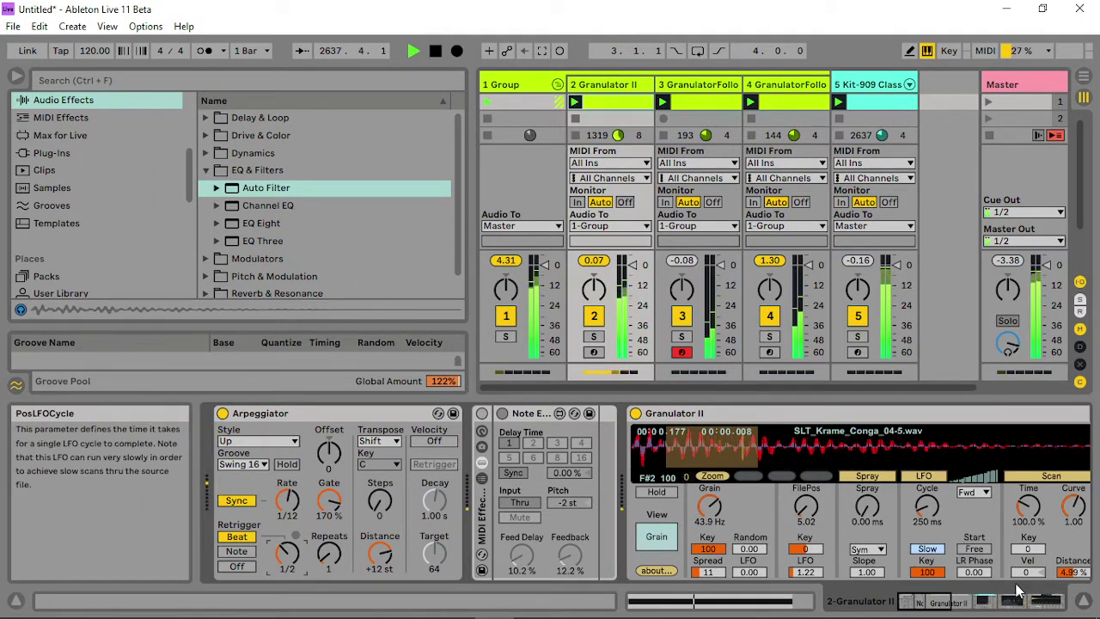
- On track 2's Granulator II, set Shape 51, Spike -40, and Filter/FM Envelope attack 281 ms, decay 2.87 s, sustain 0, release 345 ms
drag(949, 601, 965, 600)
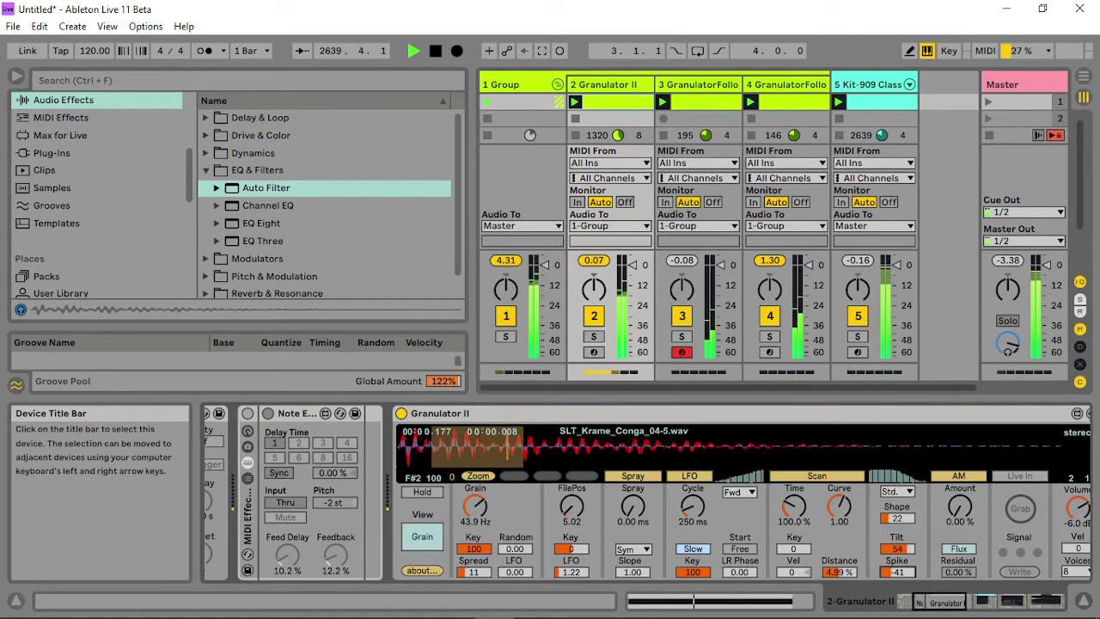
drag(896, 518, 897, 493)
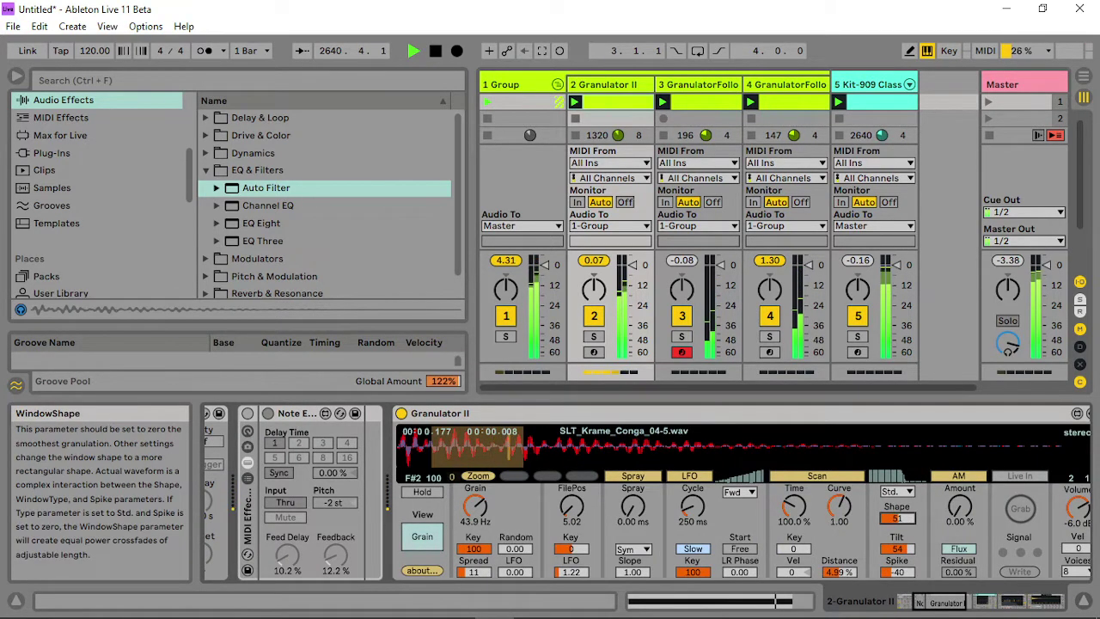
click(422, 536)
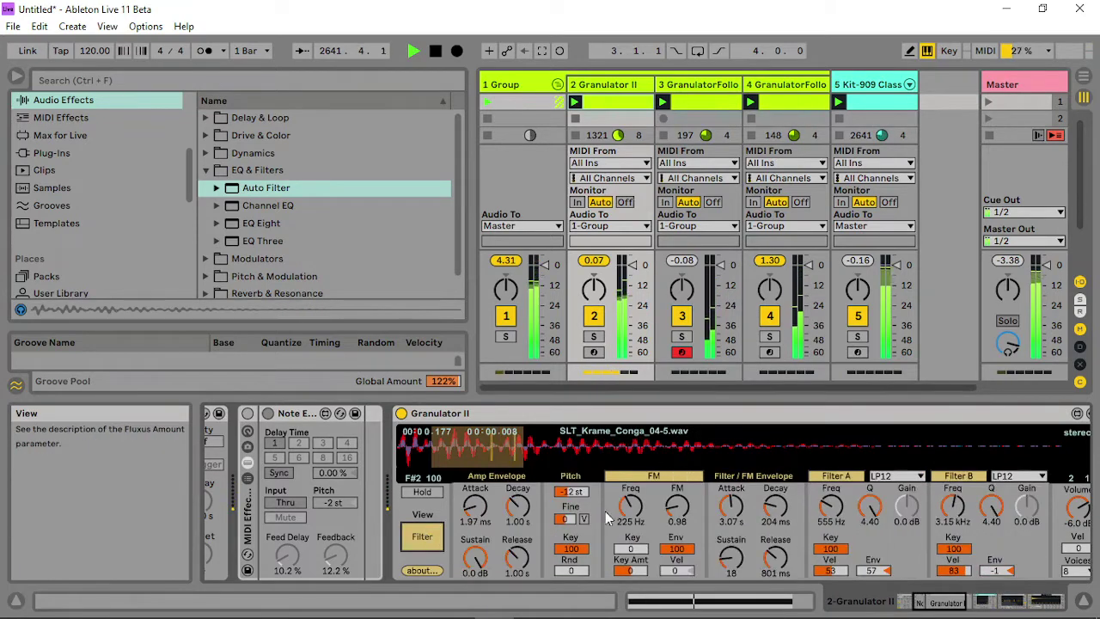
drag(731, 507, 776, 490)
drag(731, 558, 782, 581)
click(780, 566)
drag(732, 507, 732, 533)
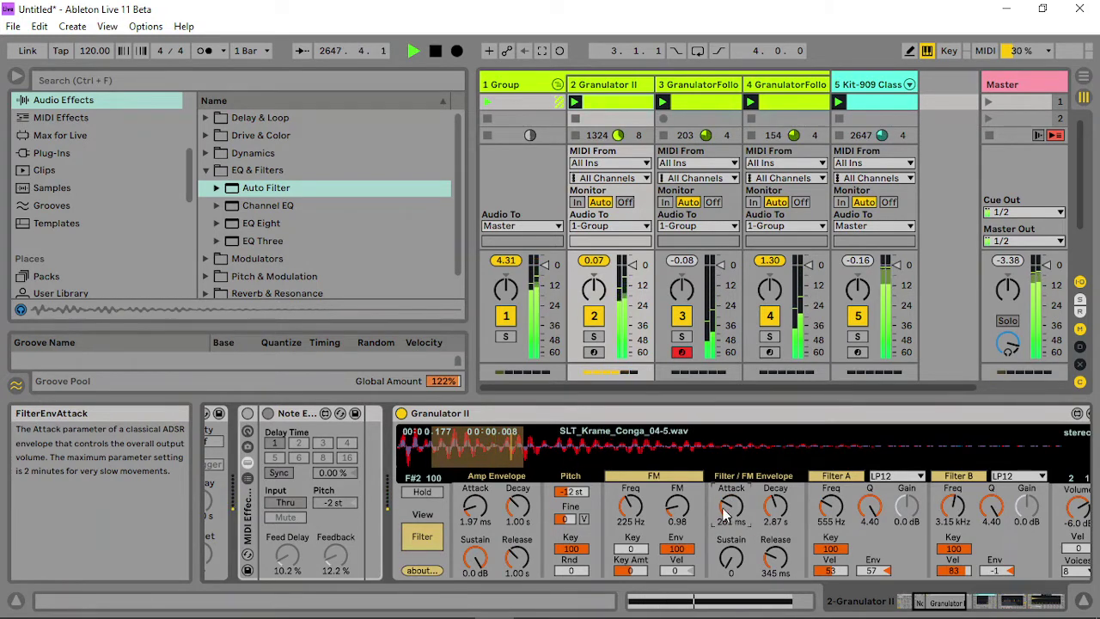
- Add an Auto Filter after GranulatorFollow II on track 4
click(786, 84)
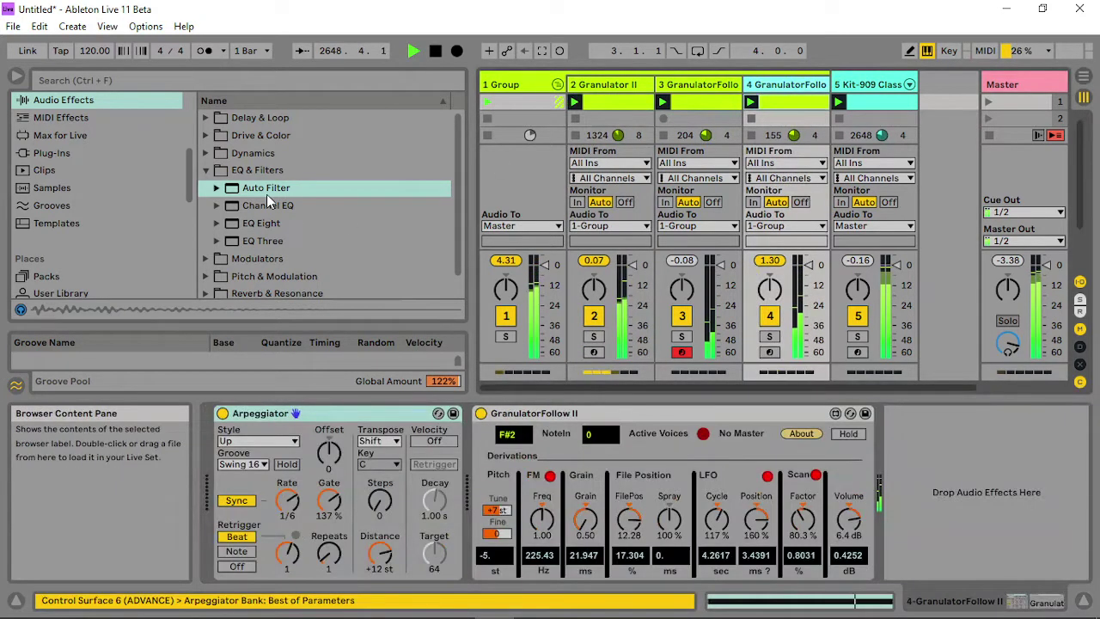
drag(266, 194, 808, 505)
- Switch track 3's Auto Filter to low-pass, with cutoff at 70.2 Hz, resonance at 27 % and envelope amount at 28.2
click(698, 84)
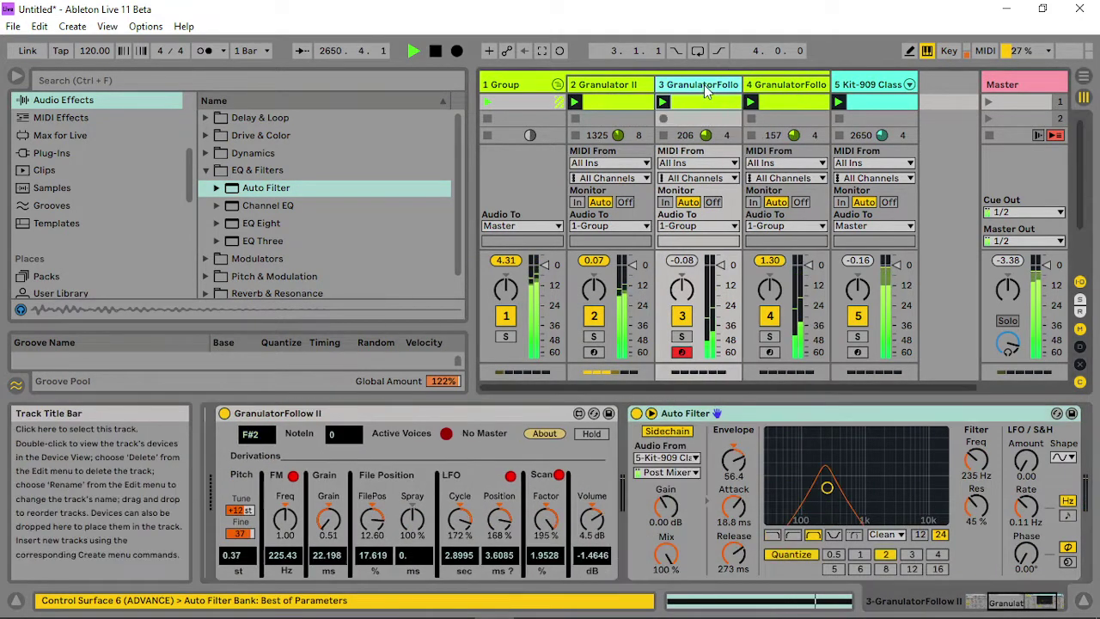
click(772, 535)
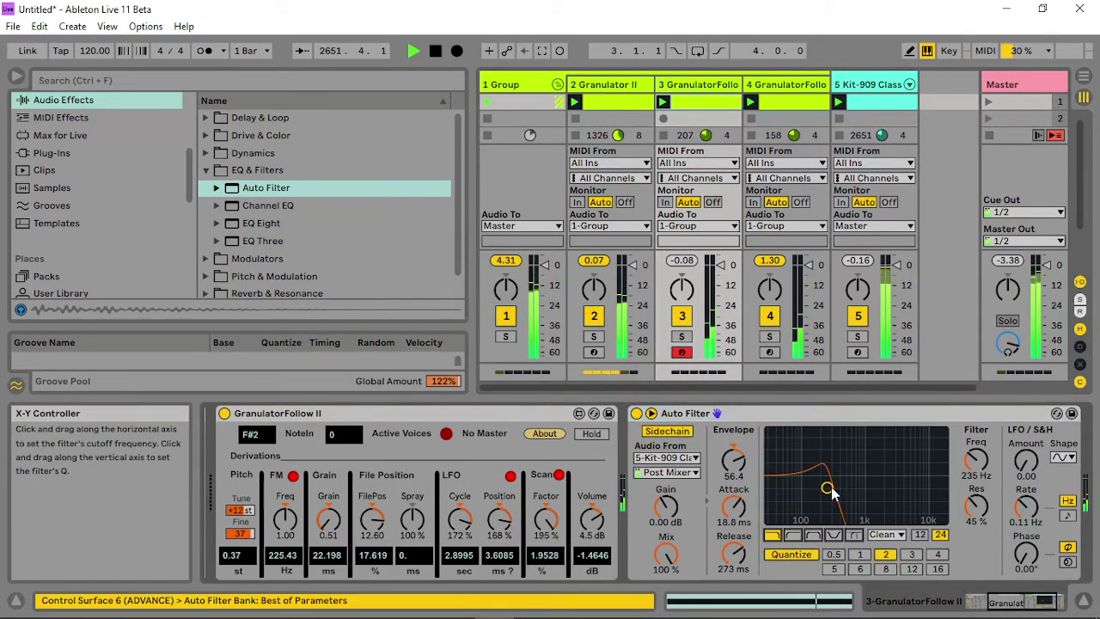
drag(827, 487, 796, 501)
drag(734, 461, 734, 485)
- On track 2's Auto Filter, set cutoff to 197 Hz, resonance 33 %, envelope 78.6, beat quantize 1 and release 54.1 ms
click(625, 93)
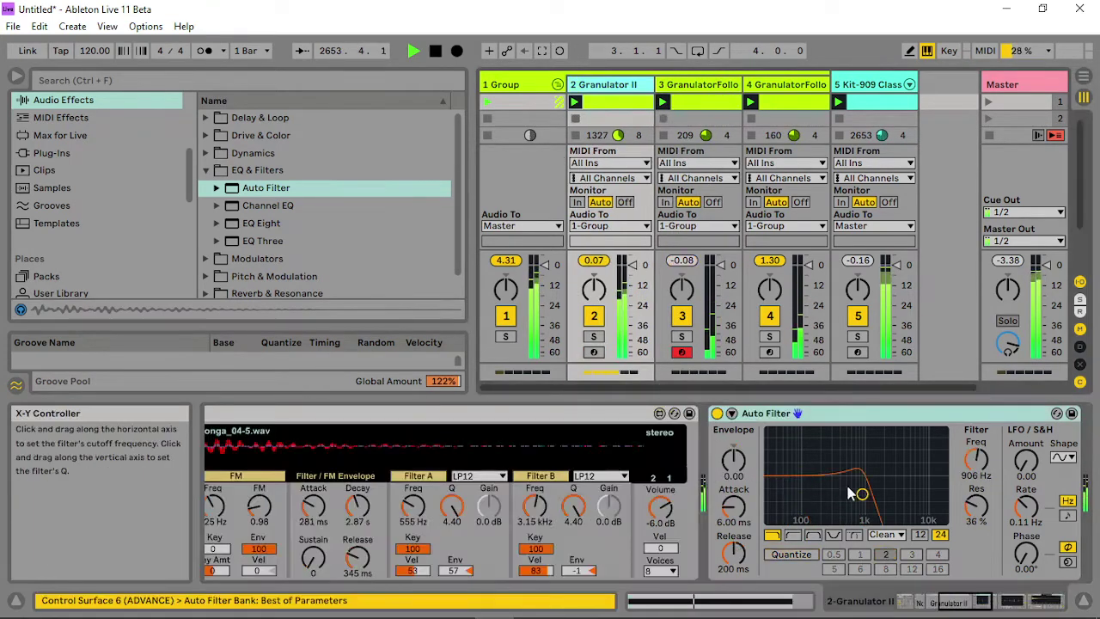
drag(854, 491, 823, 496)
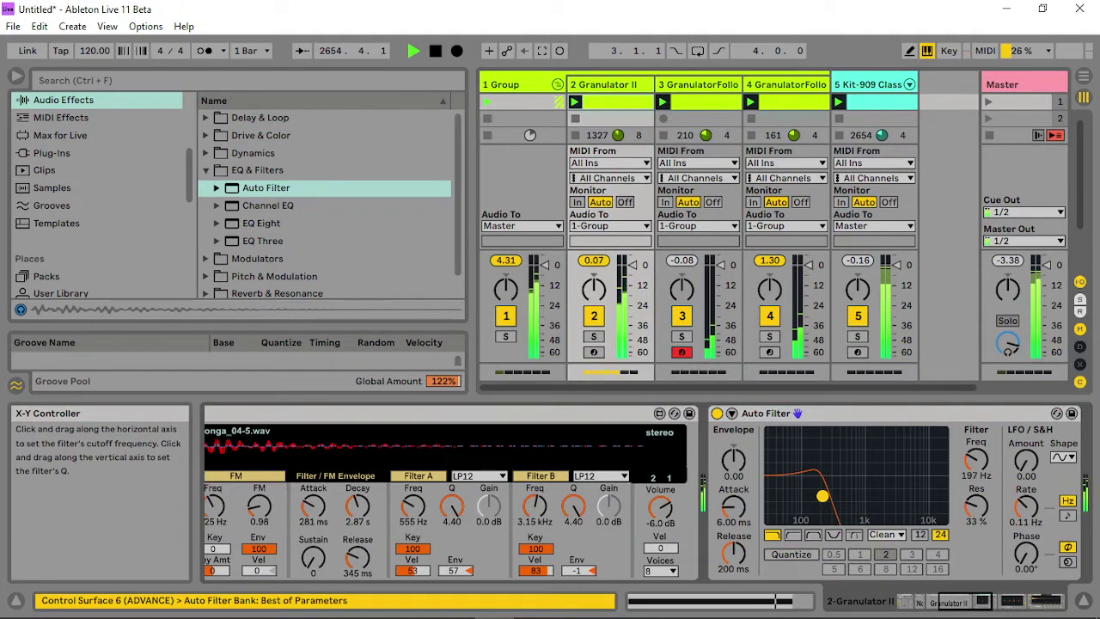
drag(733, 460, 733, 450)
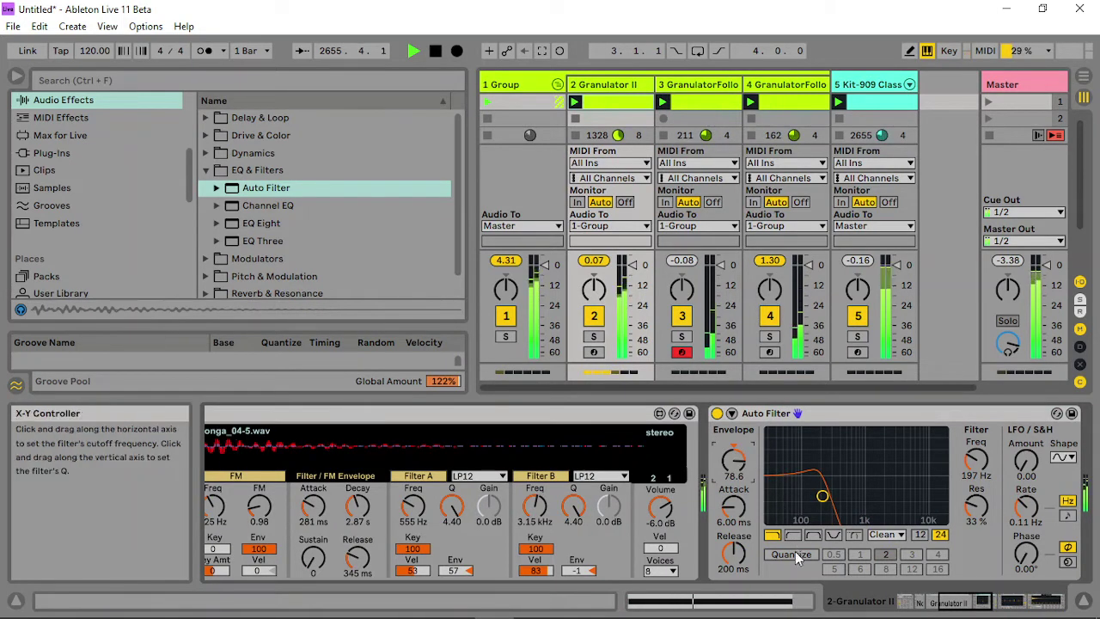
click(860, 556)
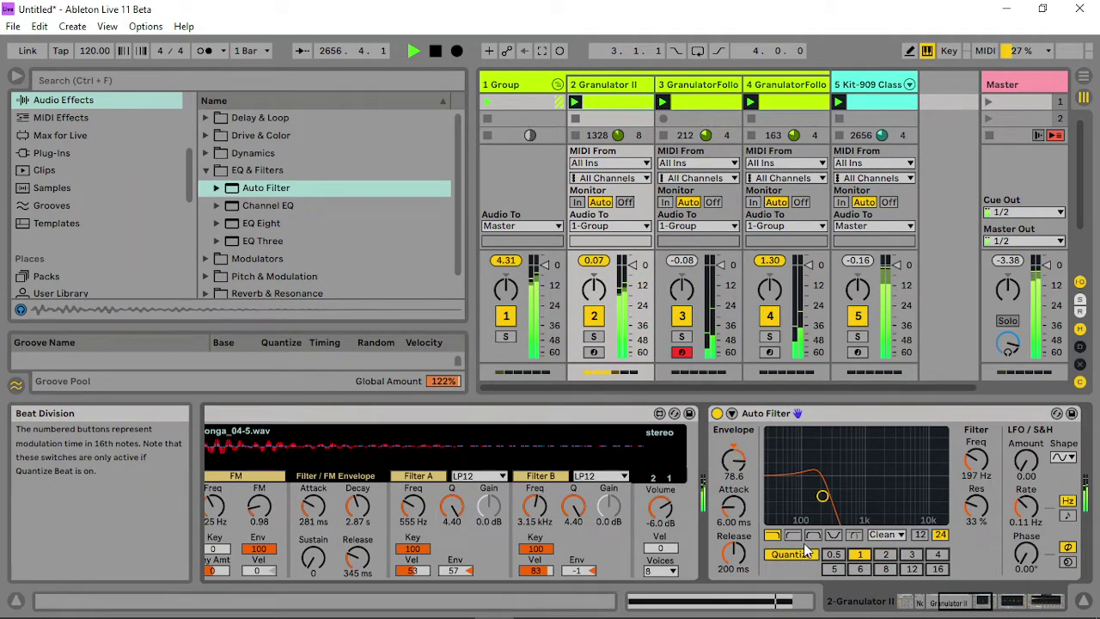
drag(733, 552, 733, 571)
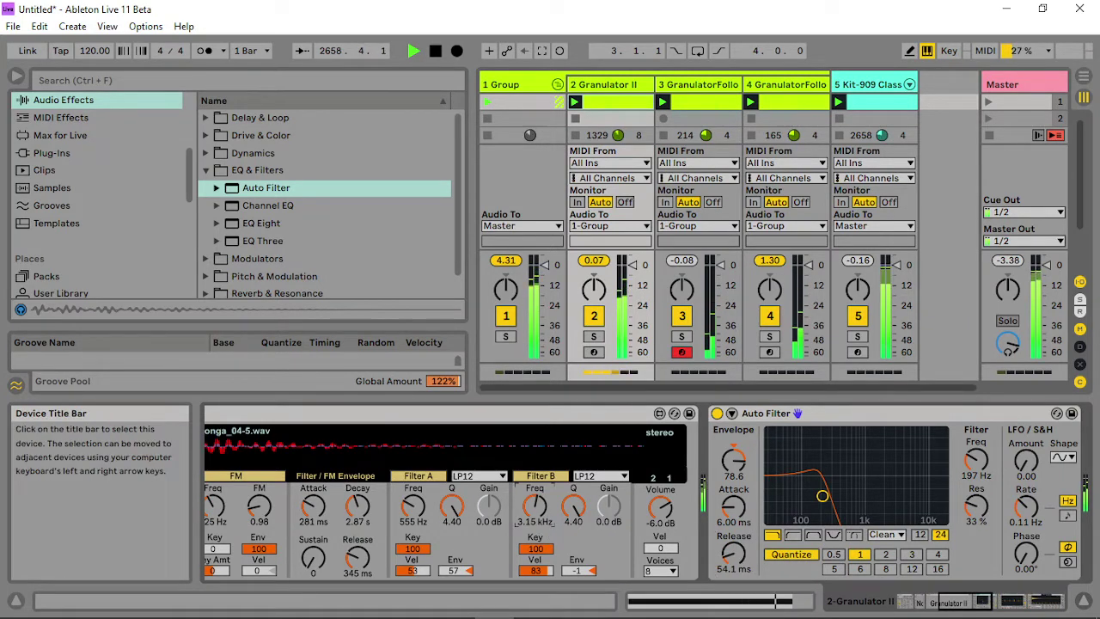
- On track 2, set Granulator II's Filter A to 3.11 kHz and Filter B to 2.86 kHz, and Auto Filter to 551 Hz with 43 % resonance
drag(412, 507, 413, 492)
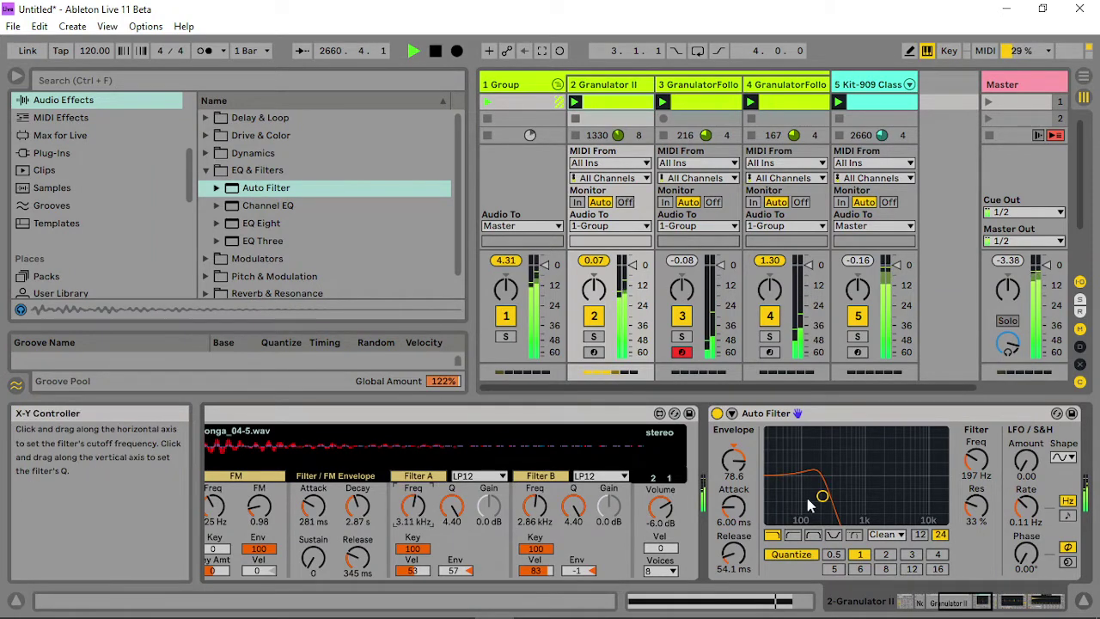
drag(822, 496, 849, 489)
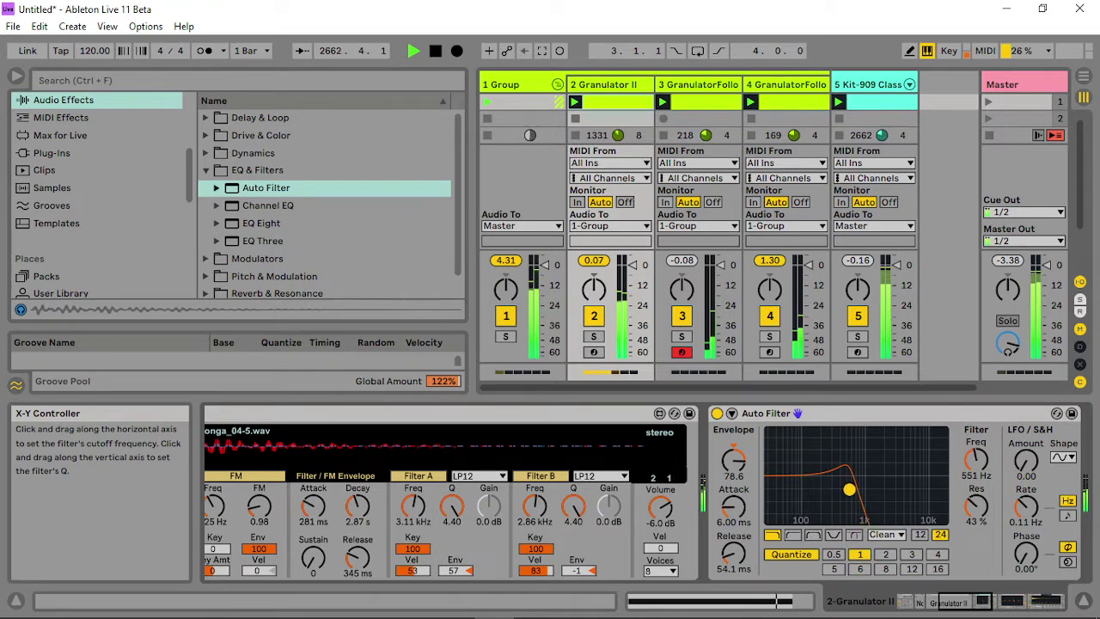
- Insert a Note Echo MIDI effect before GranulatorFollow II on track 3
click(698, 84)
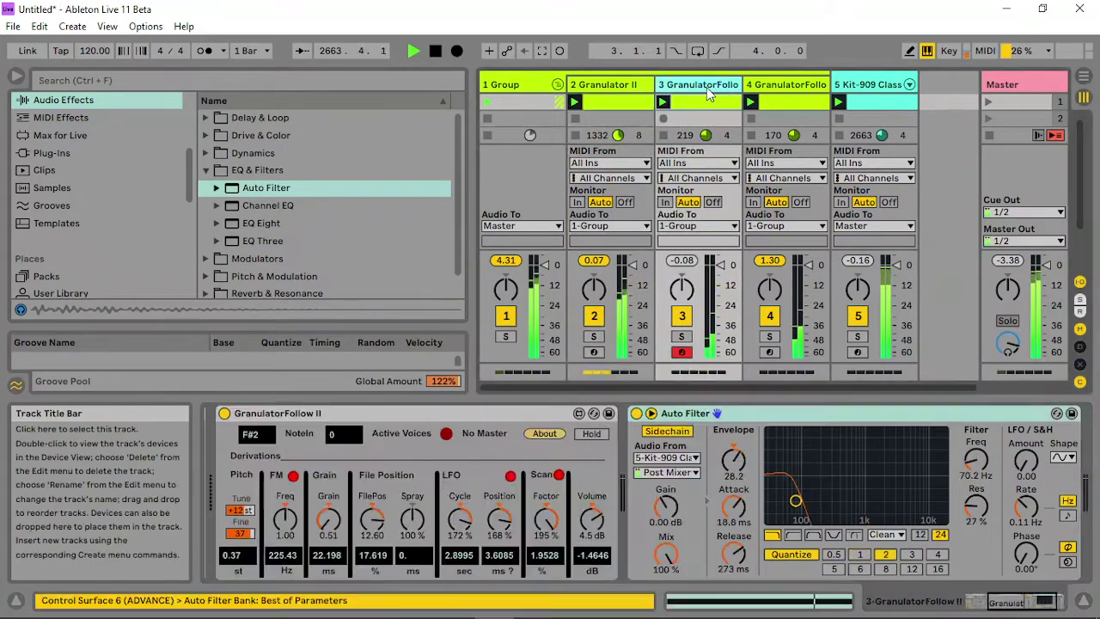
click(59, 120)
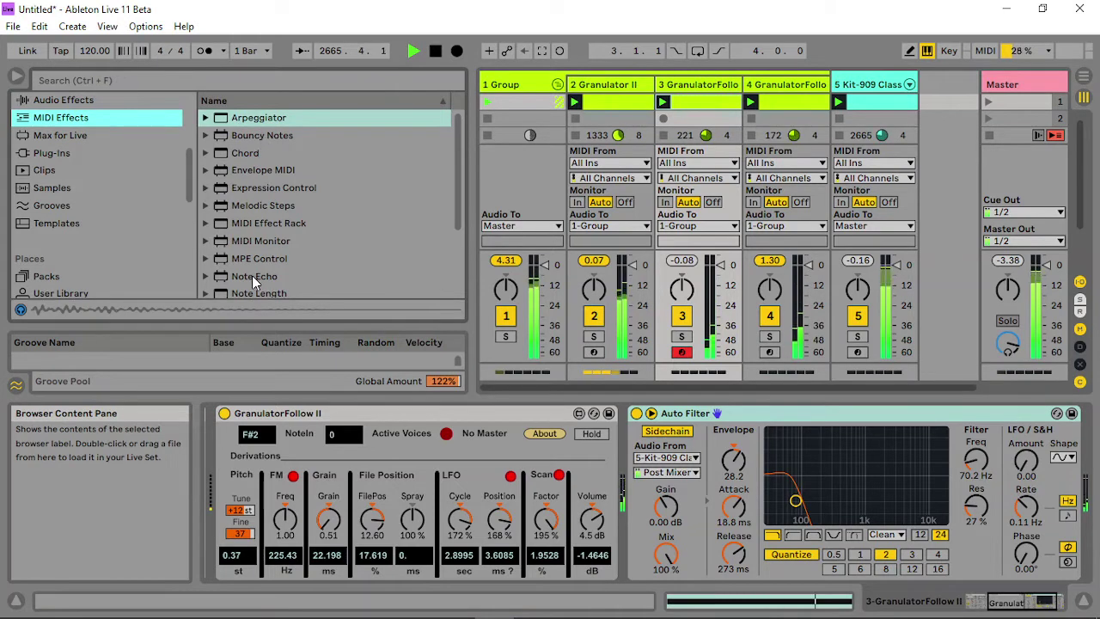
drag(252, 275, 300, 486)
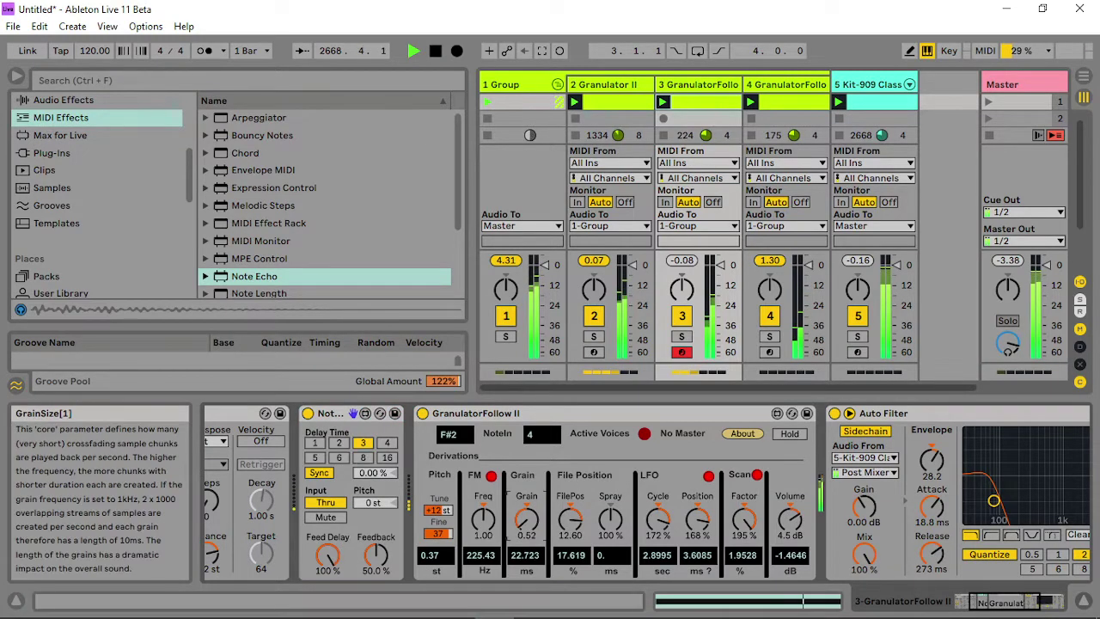
- On track 3, set Note Echo Feed Delay 33.9 %, GranulatorFollow II Grain 0.50, Scan Factor 108 %, Volume -4.0 dB, and Auto Filter attack 12.0 ms
drag(527, 523, 526, 526)
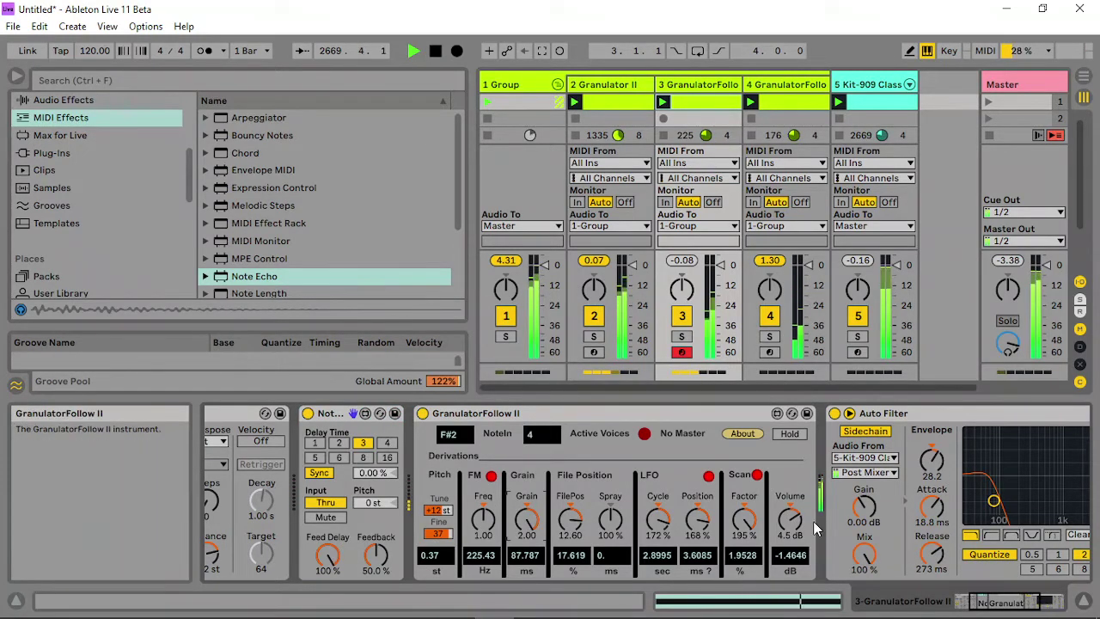
drag(790, 518, 790, 499)
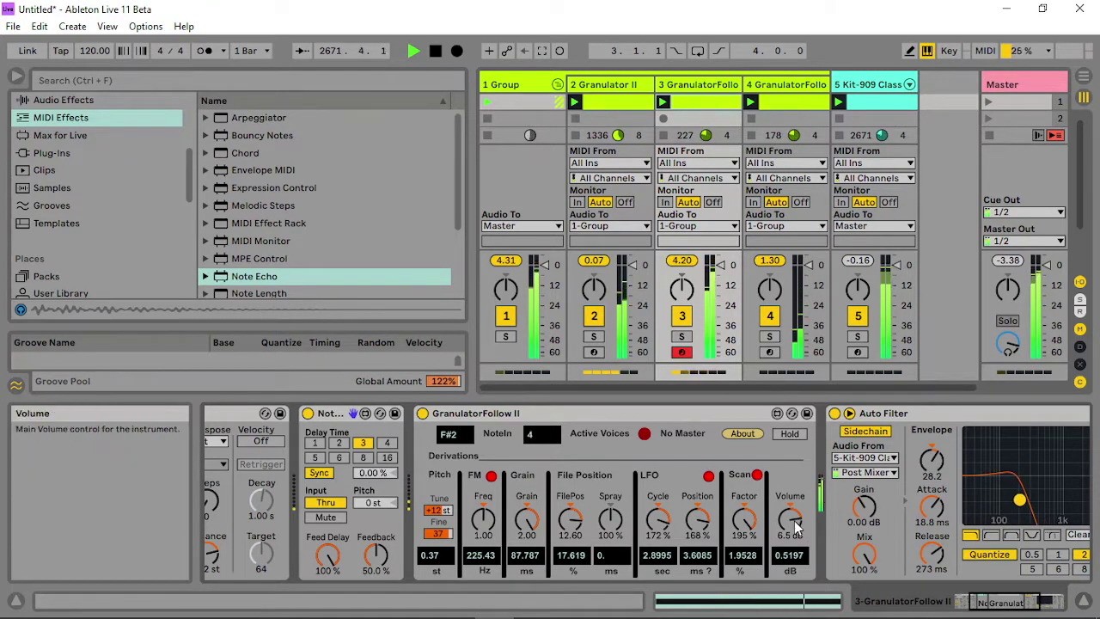
drag(790, 518, 790, 526)
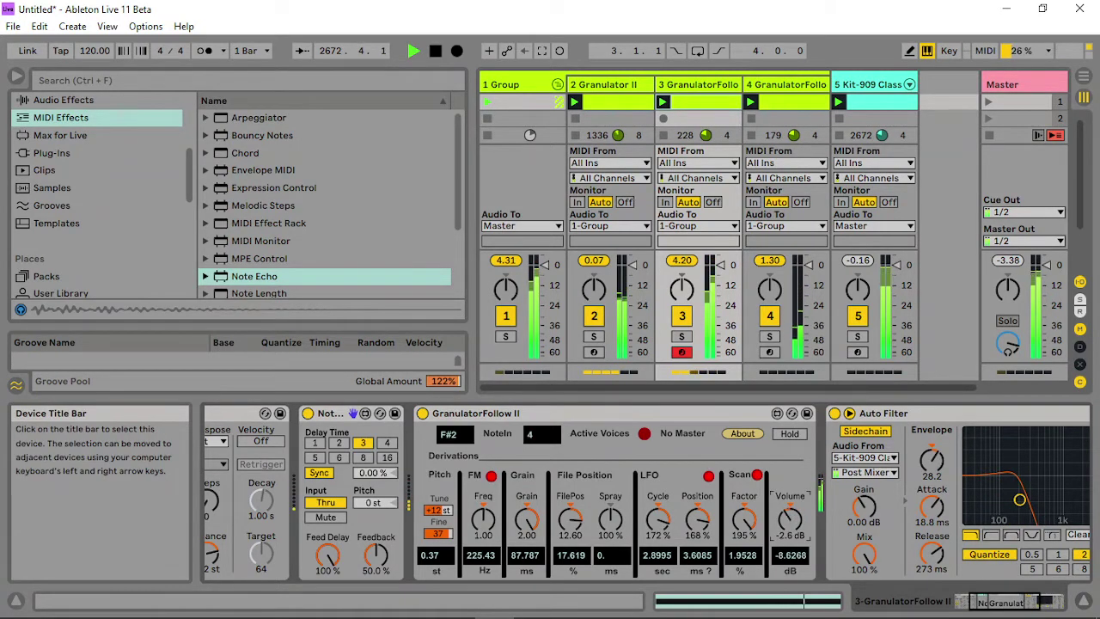
drag(338, 568, 337, 602)
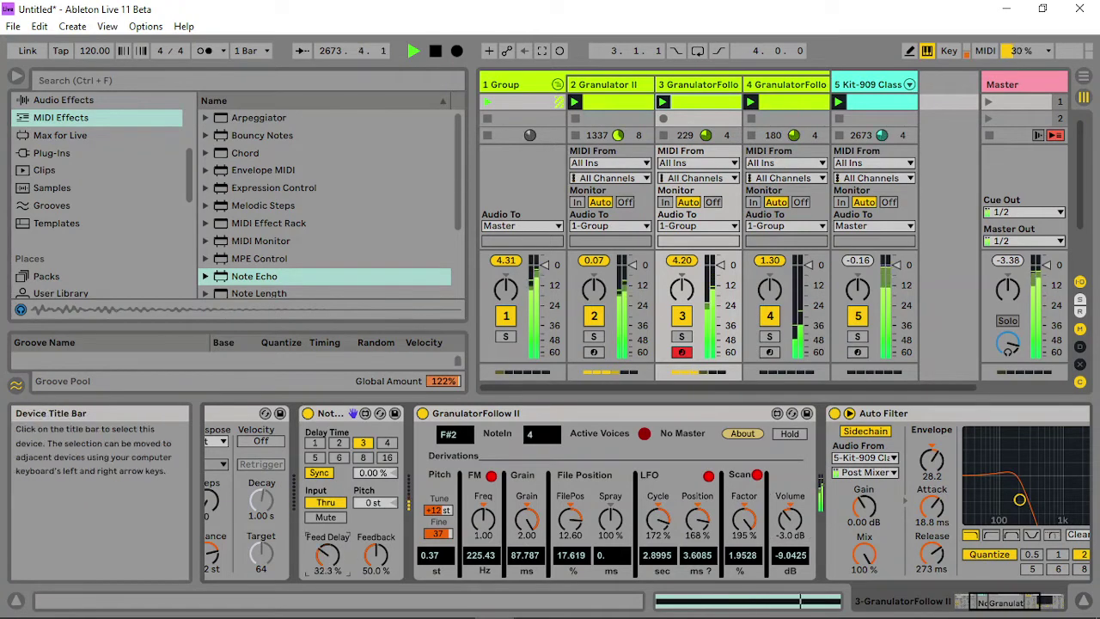
drag(526, 518, 527, 551)
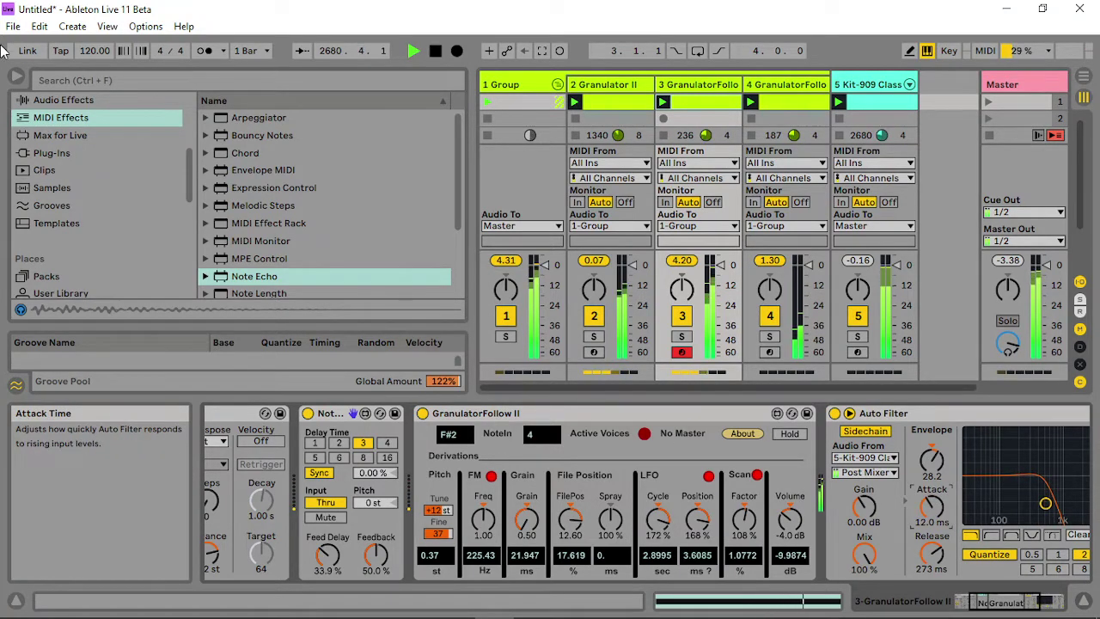
- Insert a Utility between GranulatorFollow II and Auto Filter on track 3, with its stereo Width at 17 %
click(63, 100)
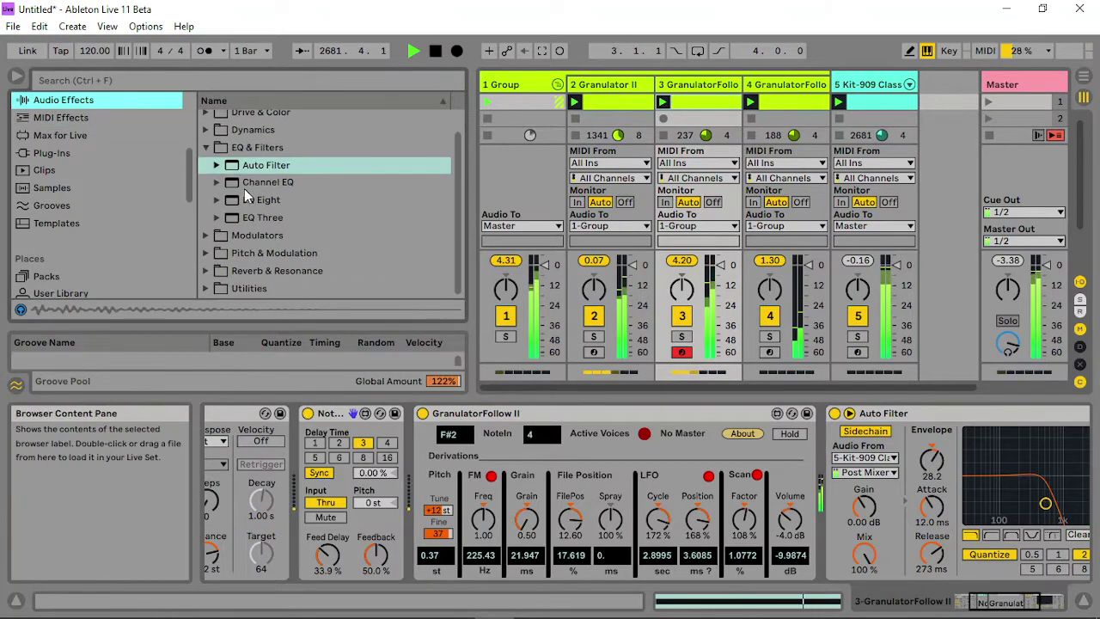
click(206, 147)
click(209, 241)
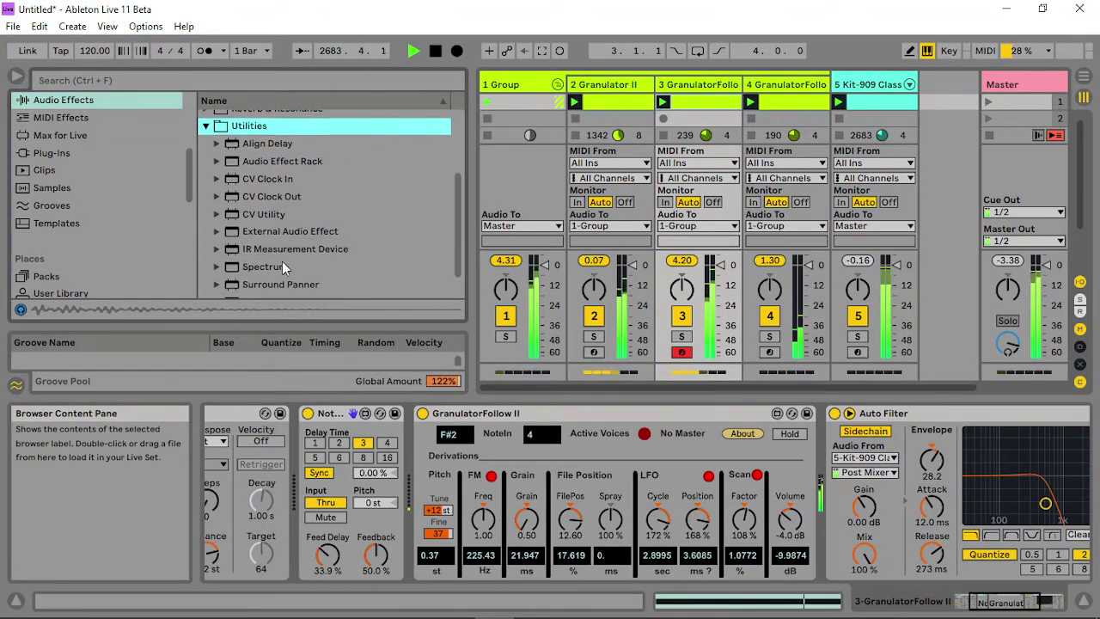
drag(258, 290, 844, 488)
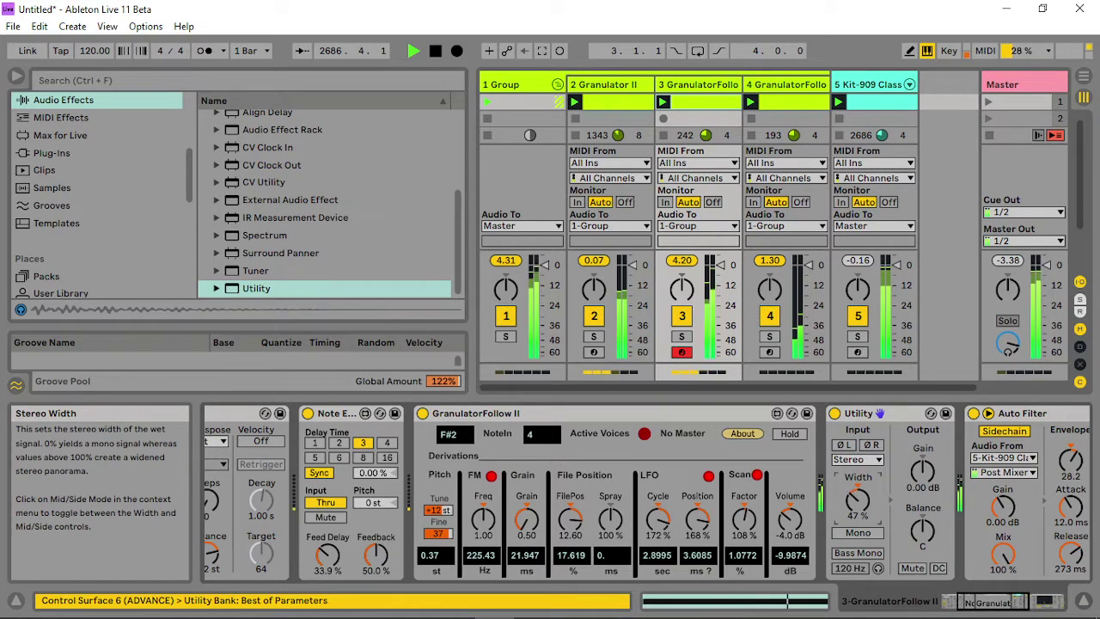
drag(858, 500, 858, 515)
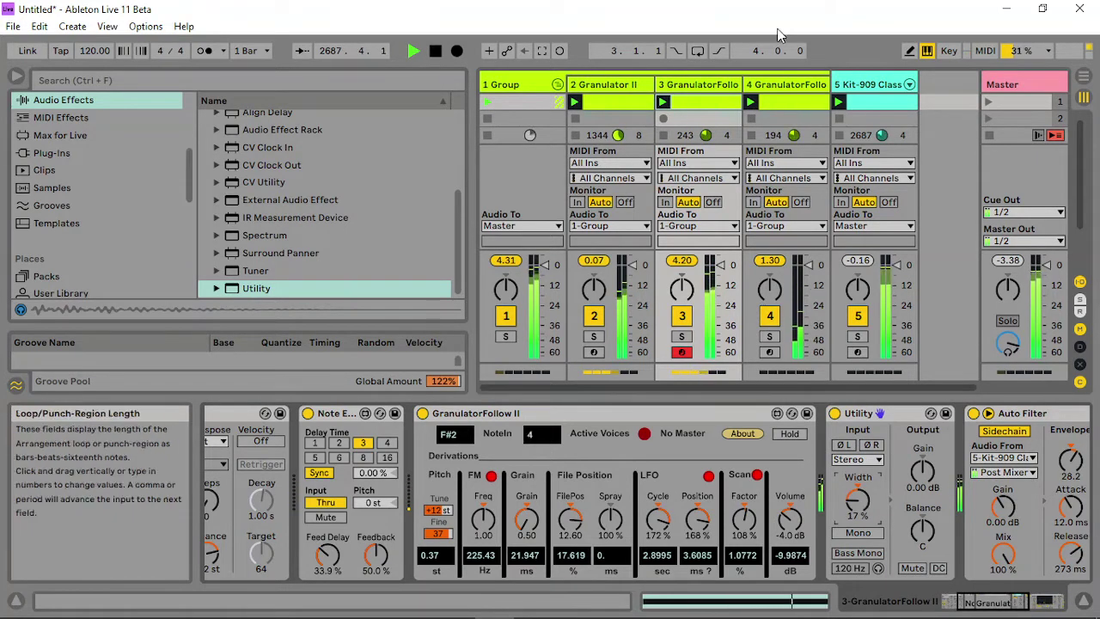
- On track 4, set Auto Filter to 235 Hz, resonance 56 %, envelope 37.9 and beat quantize 2, and GranulatorFollow II's Grain to 2.00
click(784, 85)
drag(784, 509, 826, 496)
drag(733, 460, 733, 451)
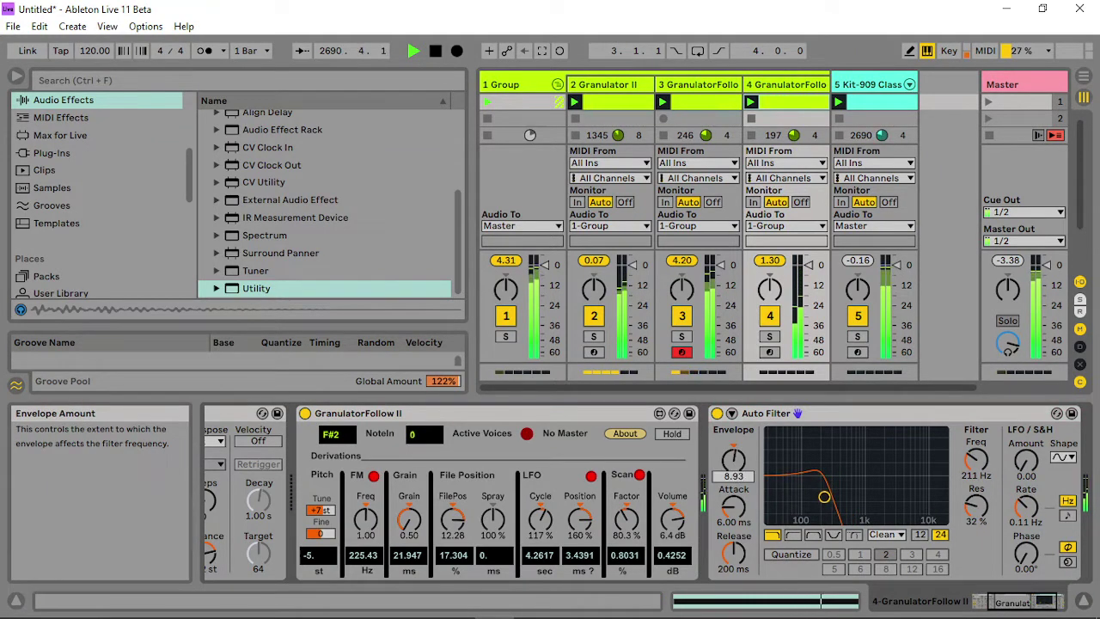
click(801, 556)
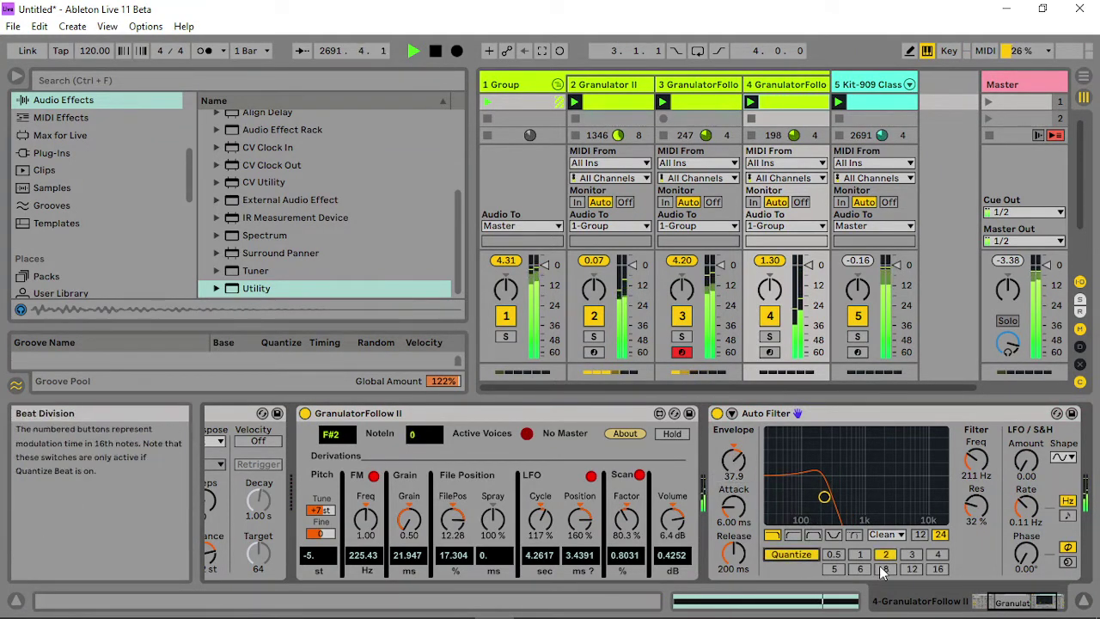
mouse_move(821, 499)
mouse_down()
mouse_move(842, 492)
mouse_move(812, 471)
mouse_move(826, 480)
mouse_up()
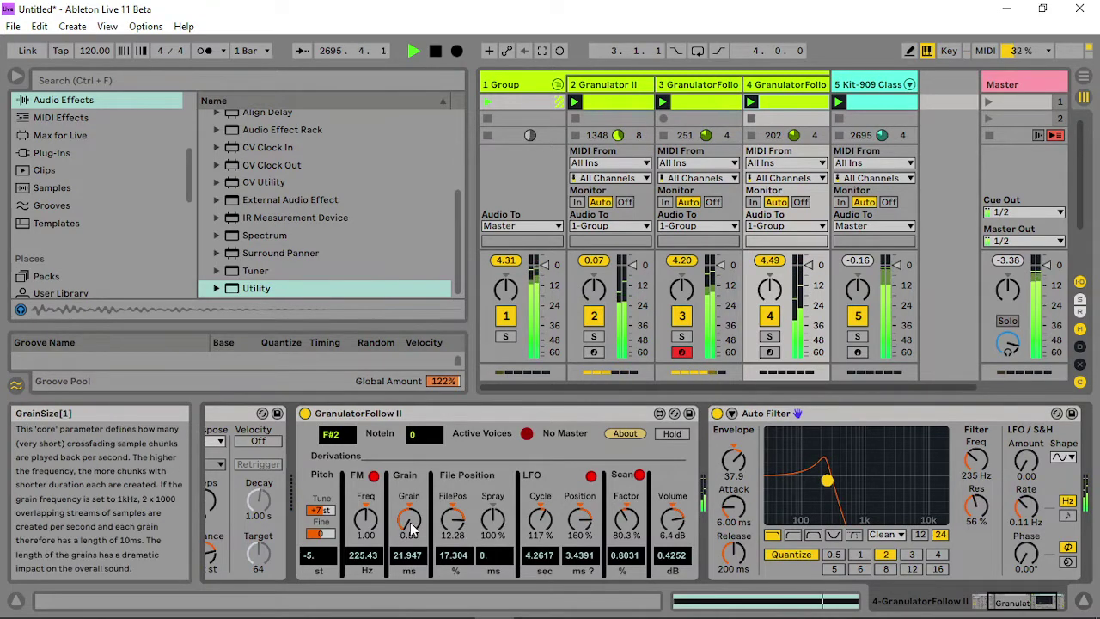
drag(409, 521, 409, 414)
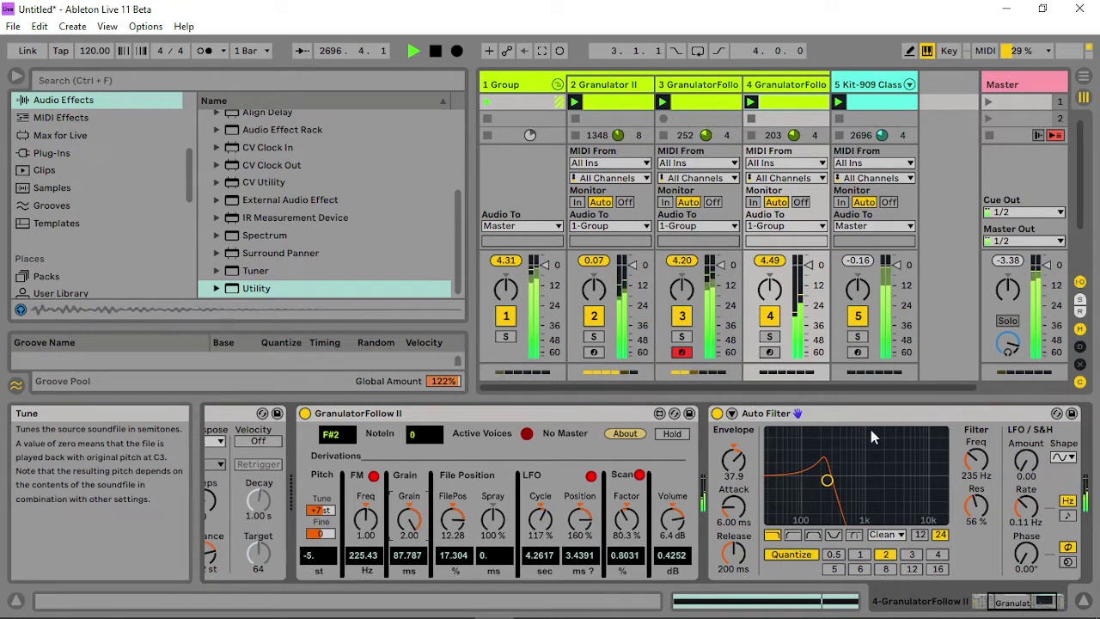
- Insert a Utility before Auto Filter on track 4, with both channel phase inversions off and stereo Width at 20 %
drag(249, 285, 705, 499)
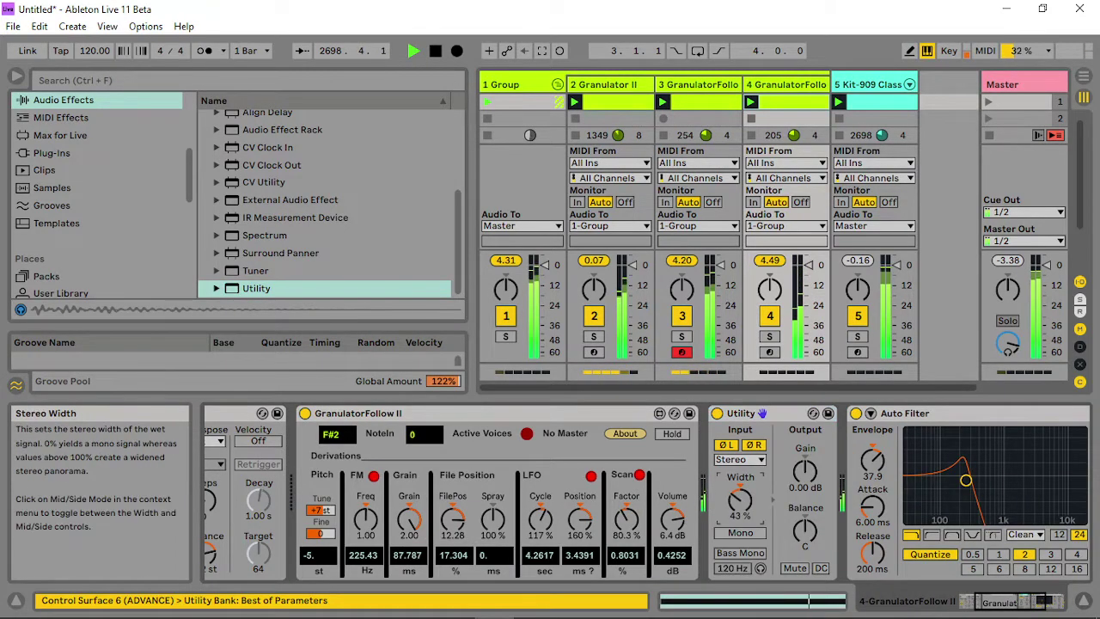
click(726, 444)
click(753, 446)
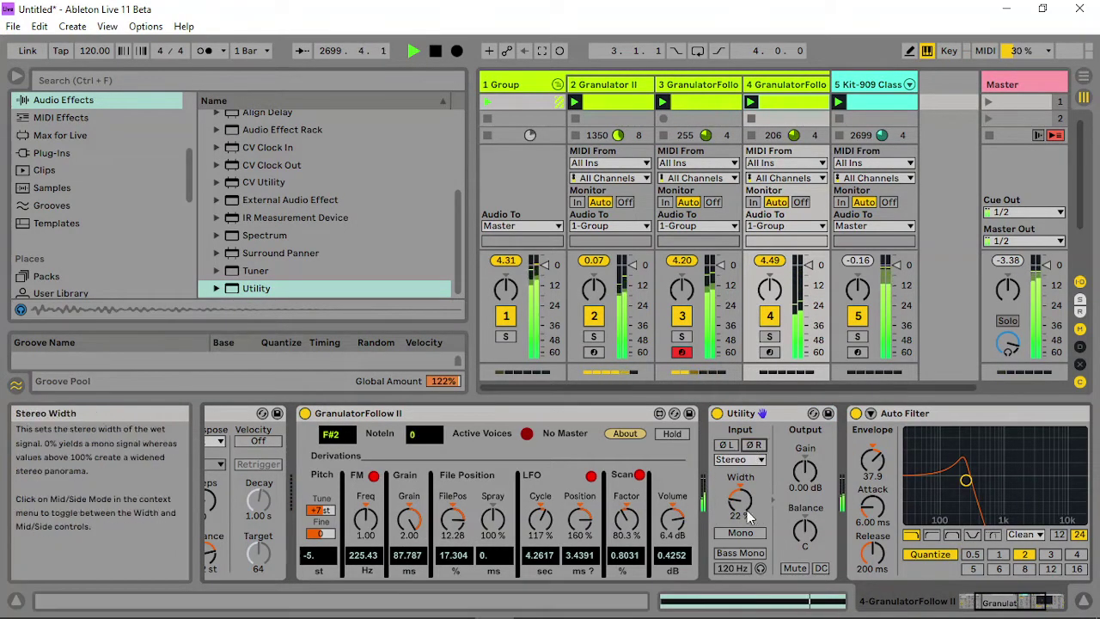
drag(743, 503, 744, 507)
- Nudge track 4's Auto Filter cutoff slightly higher, and set GranulatorFollow II's Tune to 0 st and LFO Position to 151 %
mouse_move(966, 479)
mouse_down()
mouse_move(997, 477)
mouse_move(970, 483)
mouse_up()
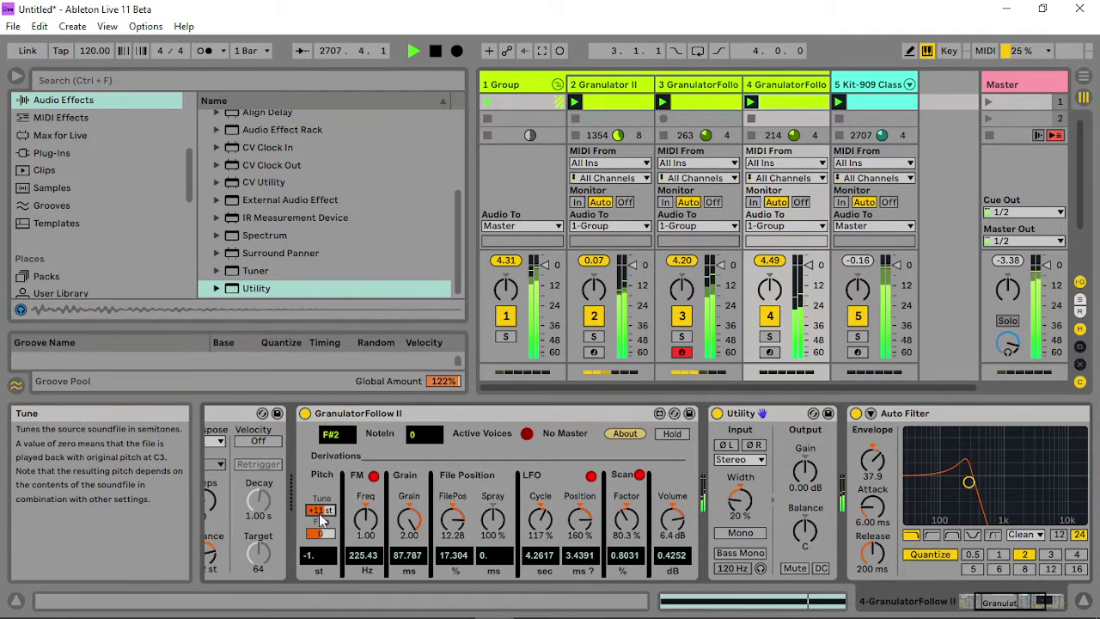
drag(321, 520, 321, 514)
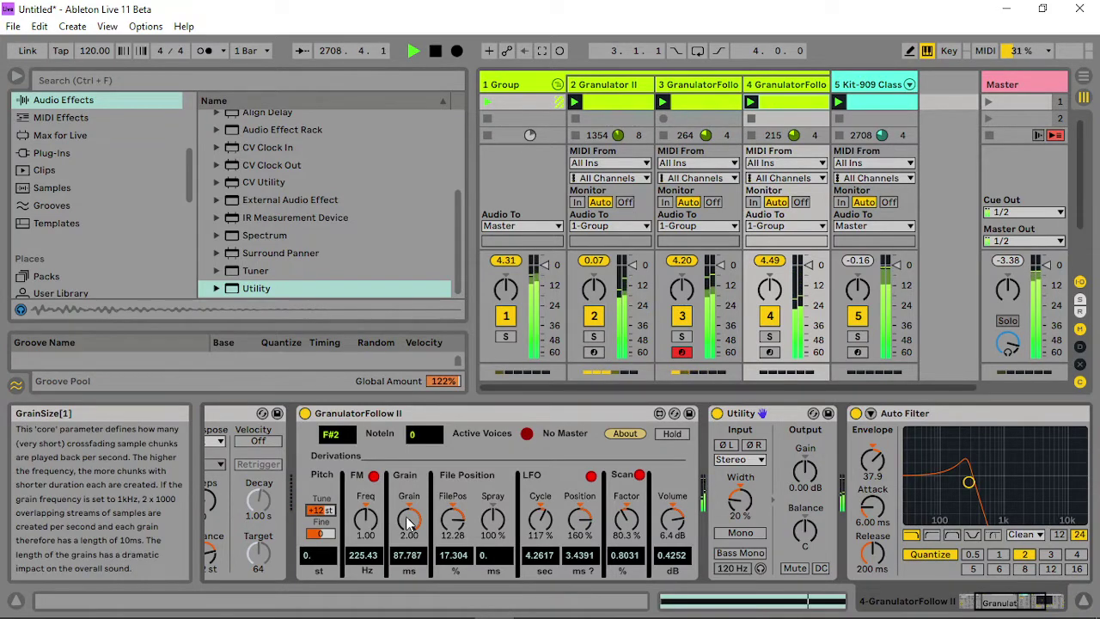
drag(409, 523, 409, 493)
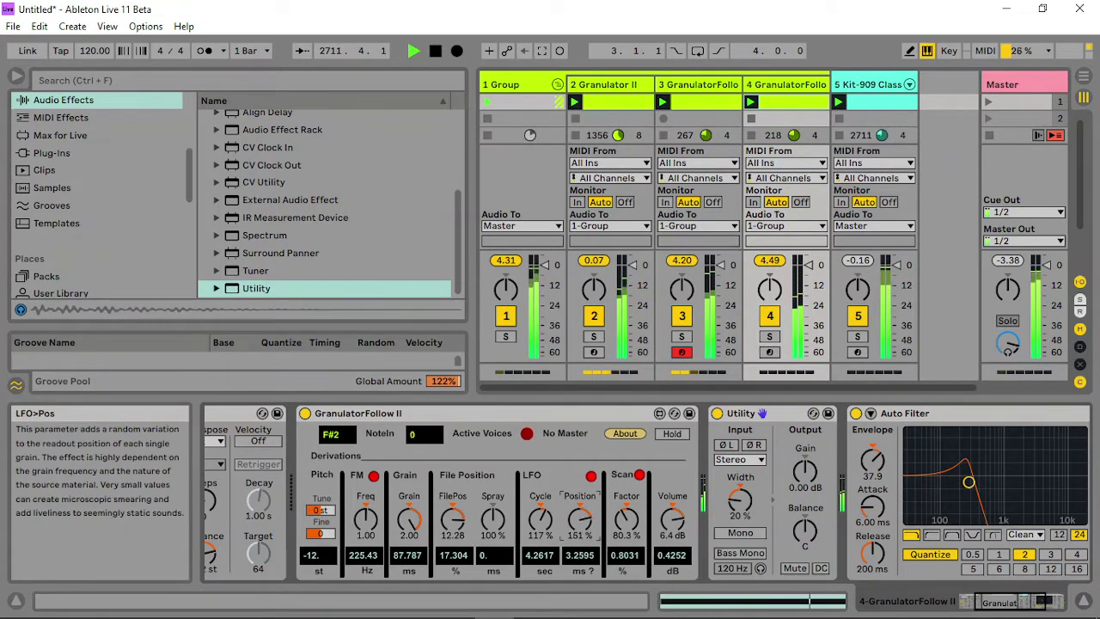
- On track 4's GranulatorFollow II, set LFO Position to 100 %, Cycle to 138 %, FilePos to -13.70 and Scan Factor to 117 %
drag(580, 519, 541, 569)
double_click(577, 516)
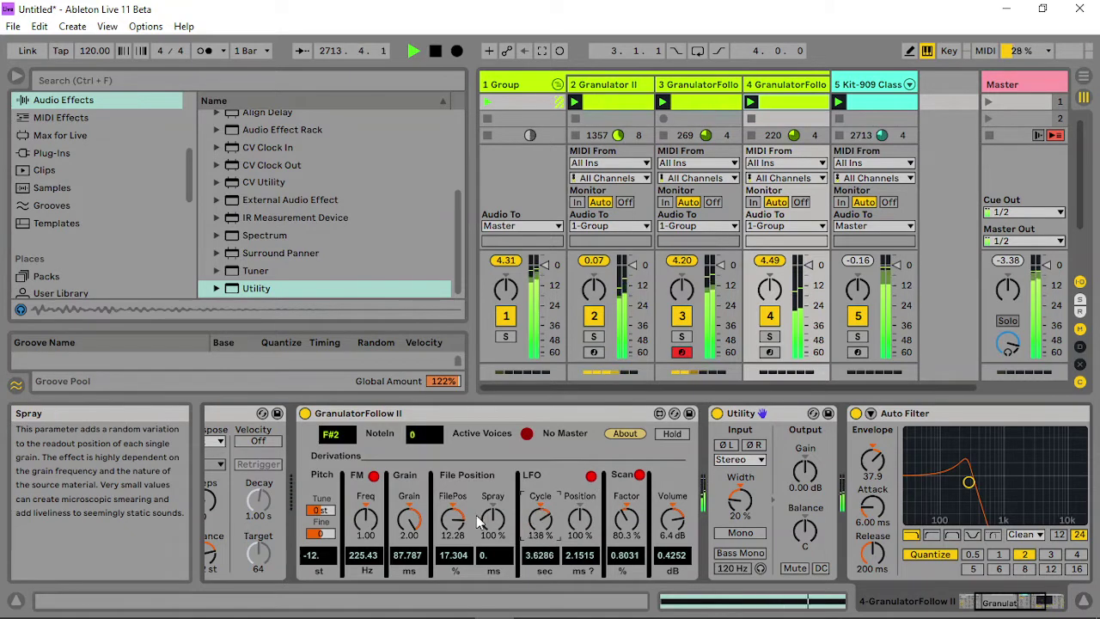
drag(453, 519, 453, 550)
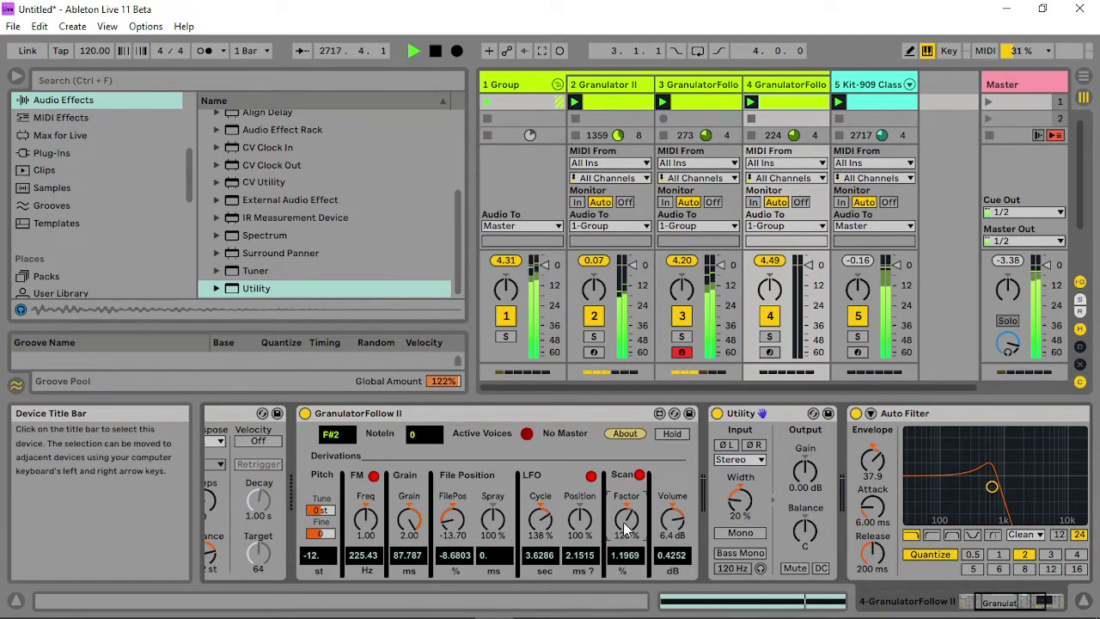
drag(624, 523, 624, 526)
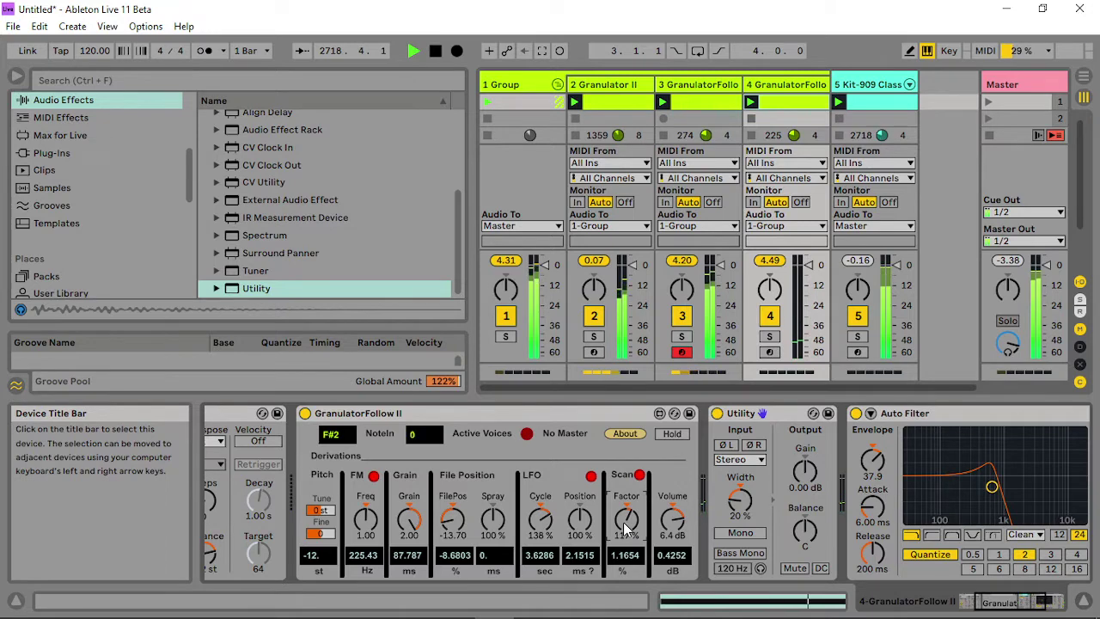
- Set track 2's Auto Filter to 874 Hz with 61 % resonance
click(633, 96)
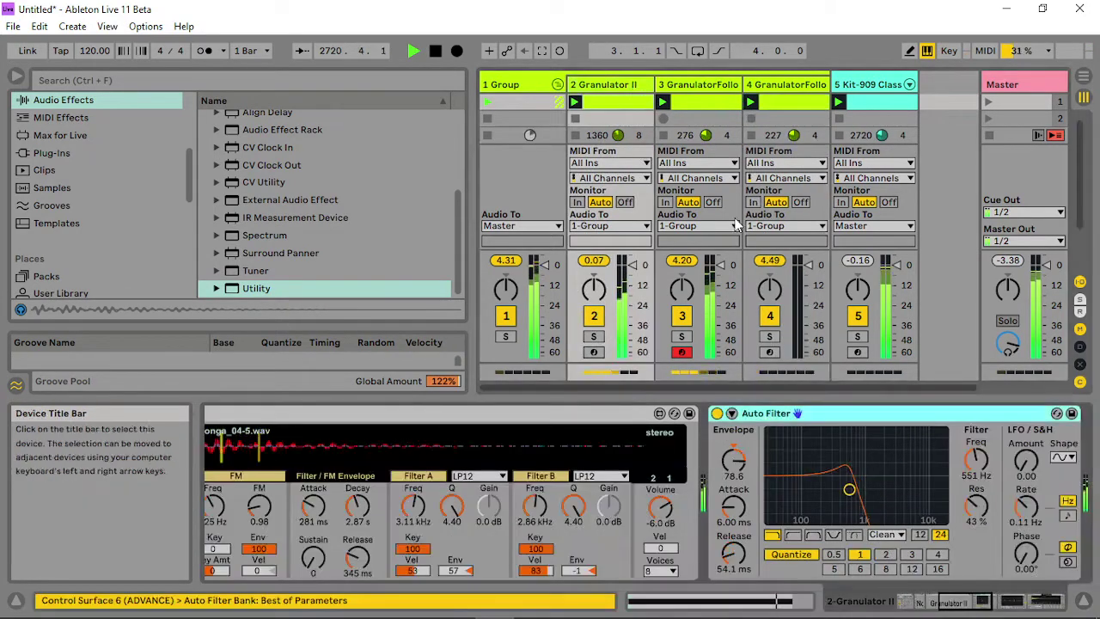
drag(861, 485, 862, 478)
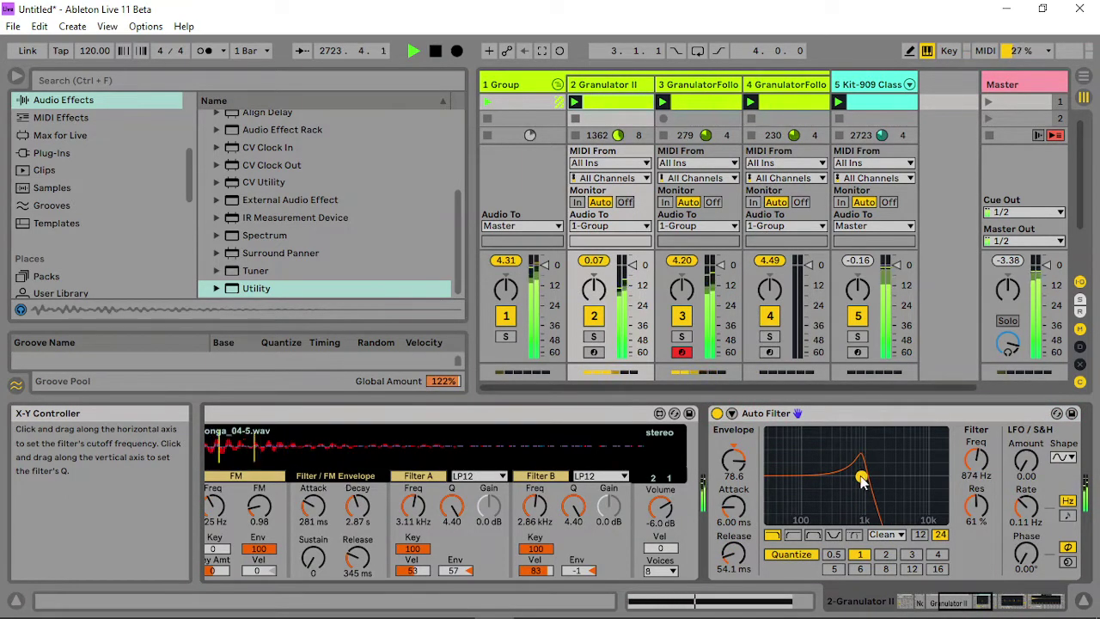
- In track 3's clip, add a one-beat A2 note at 1.3 and transpose it up an octave to A3
double_click(714, 104)
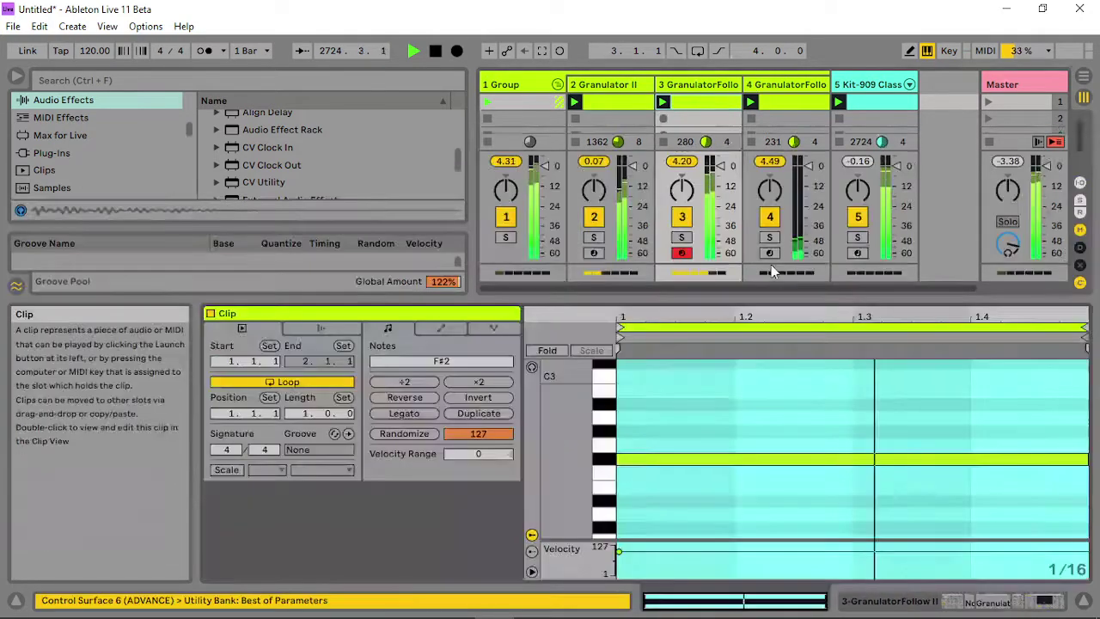
click(868, 406)
double_click(869, 417)
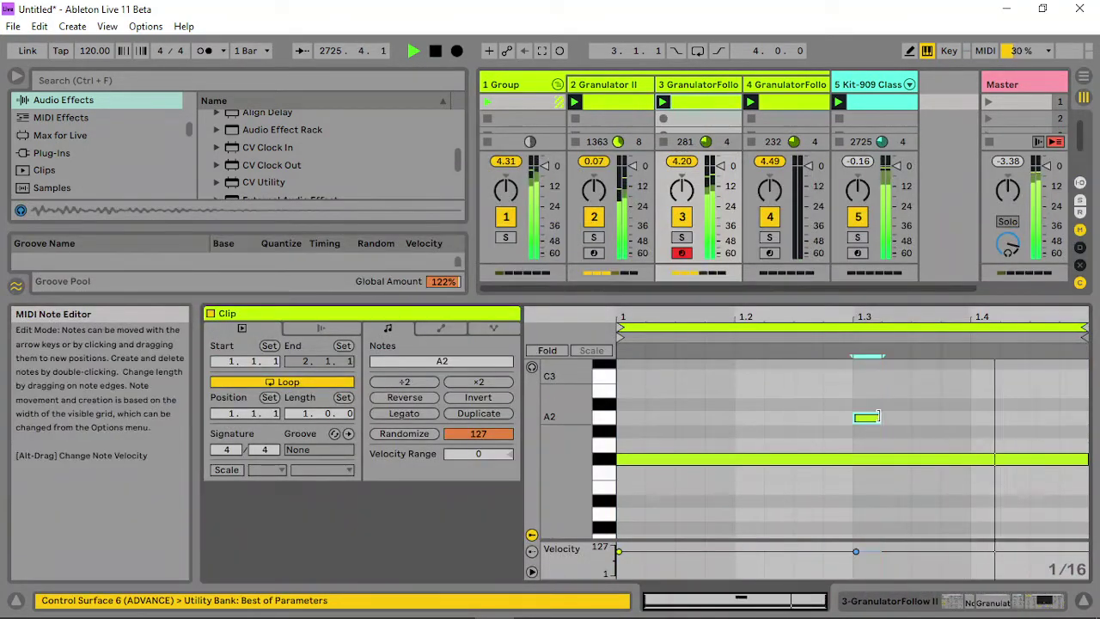
drag(877, 418, 984, 413)
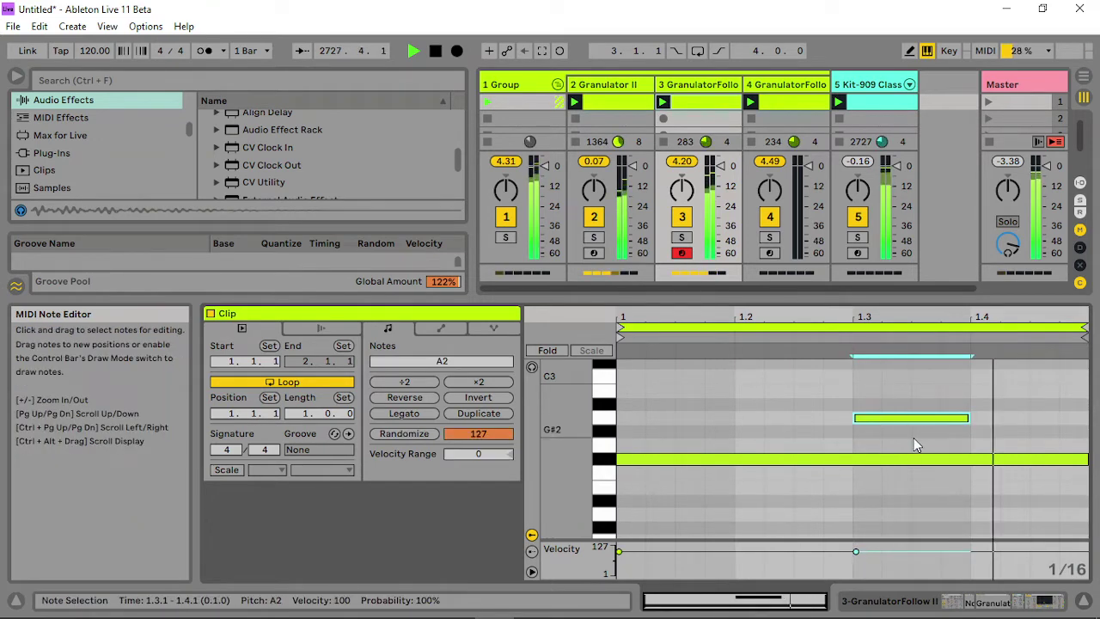
key(shift+Up)
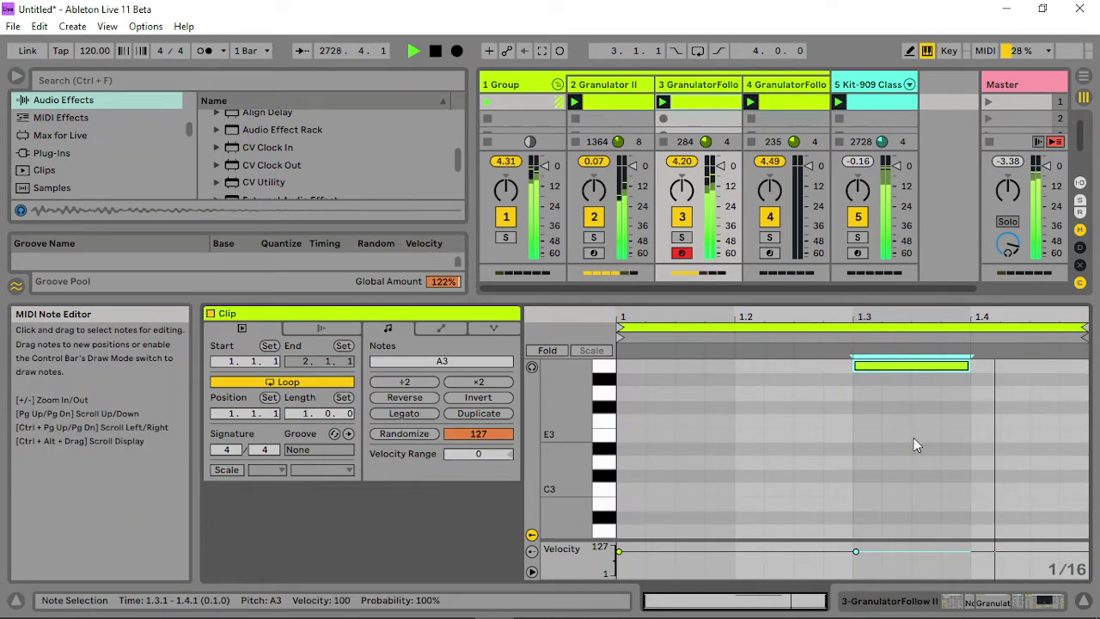
- On track 4, set GranulatorFollow II's FilePos to 2.68, and Auto Filter's beat quantize to 1, envelope to 79.6 and release to 22.3 ms
double_click(785, 84)
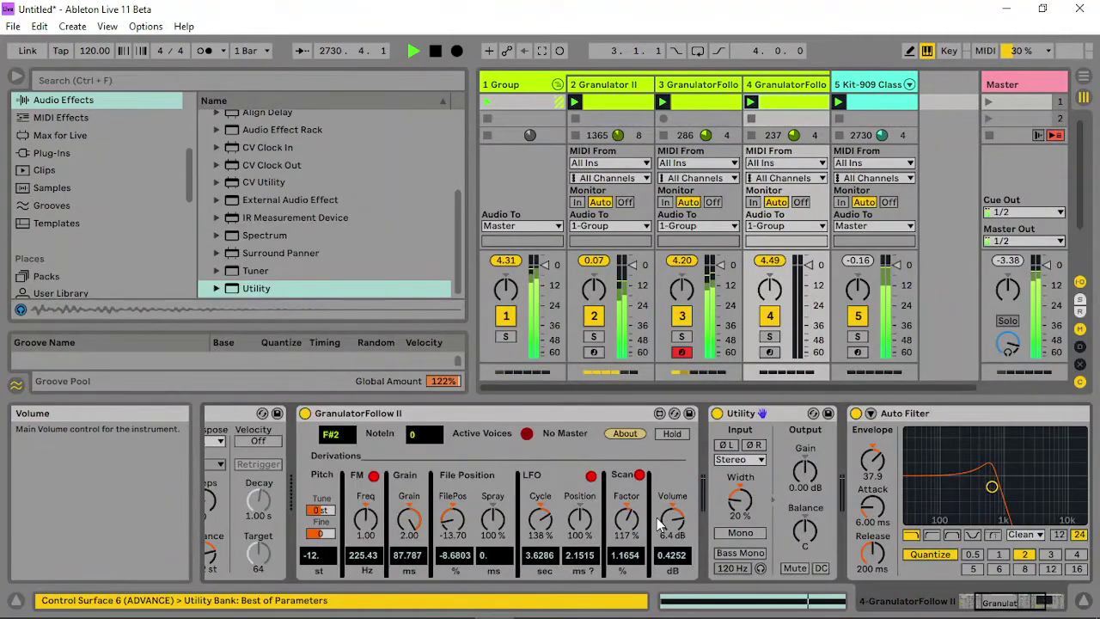
drag(452, 519, 453, 417)
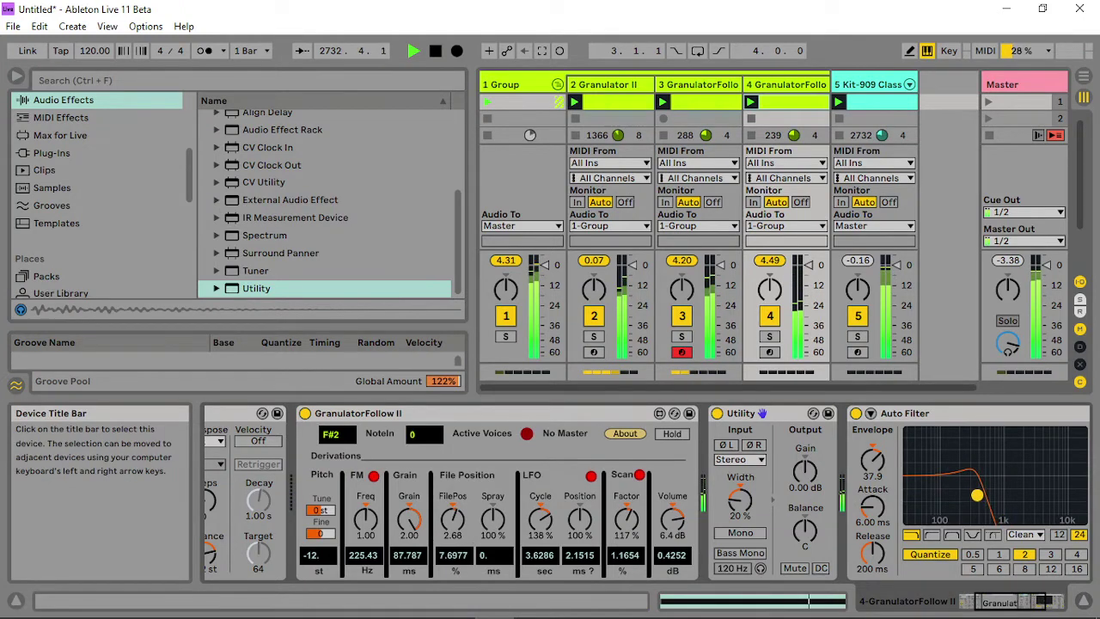
click(999, 554)
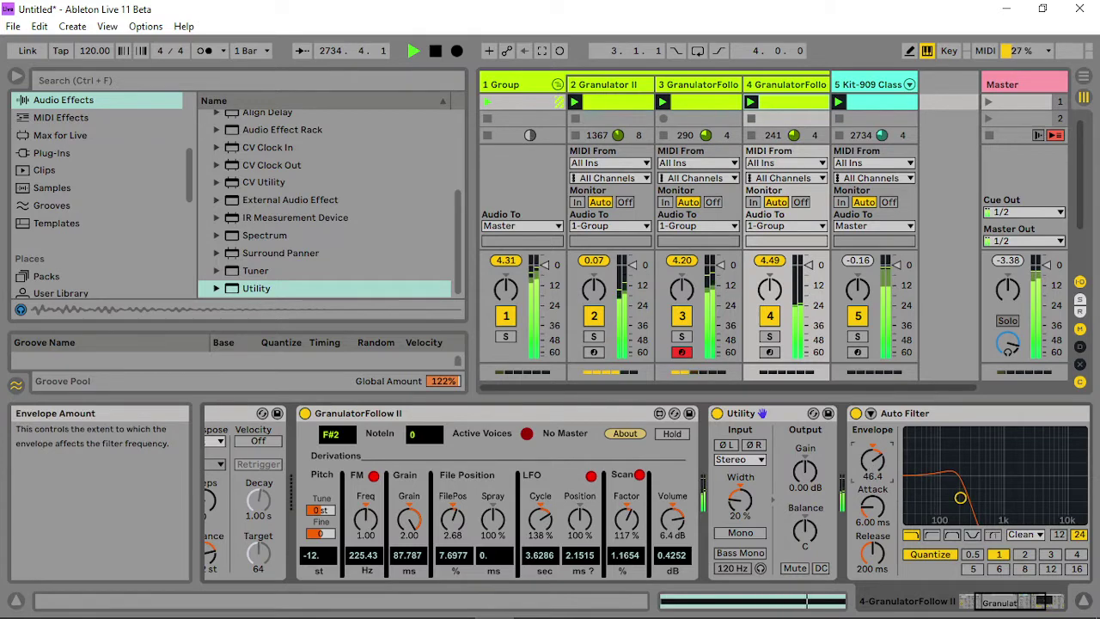
drag(872, 462, 873, 435)
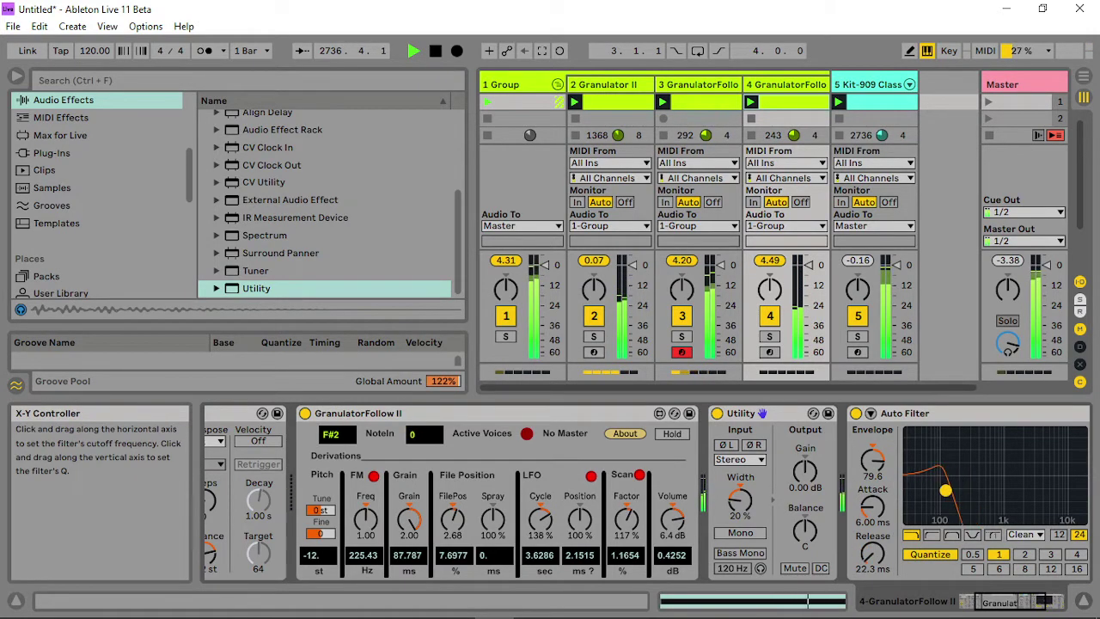
- Sidechain track 4's Auto Filter from 5-Kit-909 Classic Post FX, with envelope 56.8 and release 55.4 ms
click(871, 413)
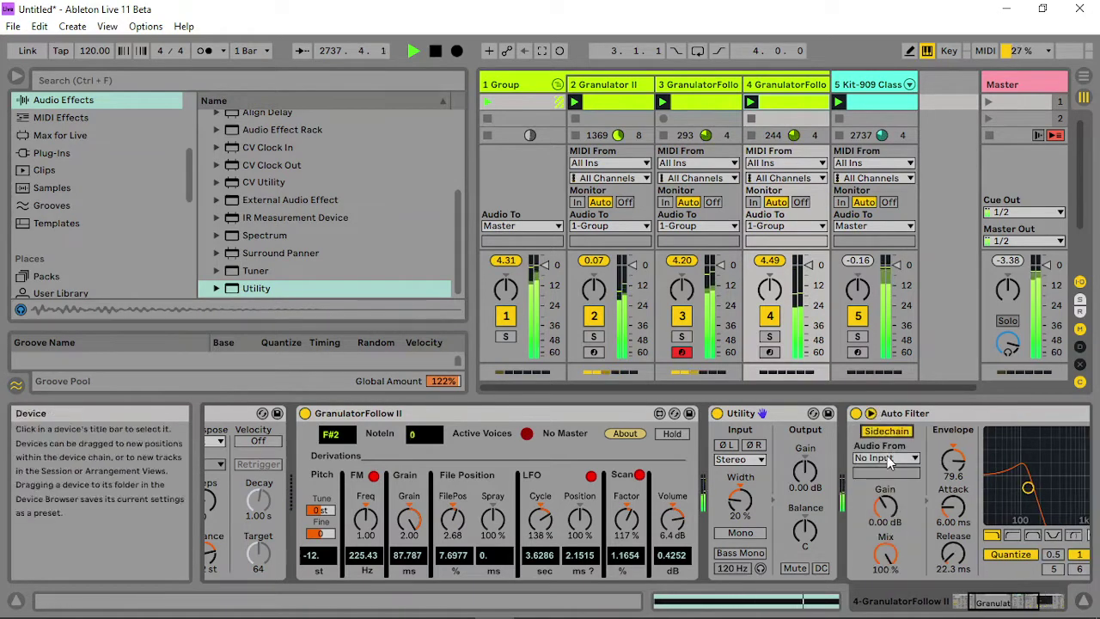
click(885, 457)
click(894, 531)
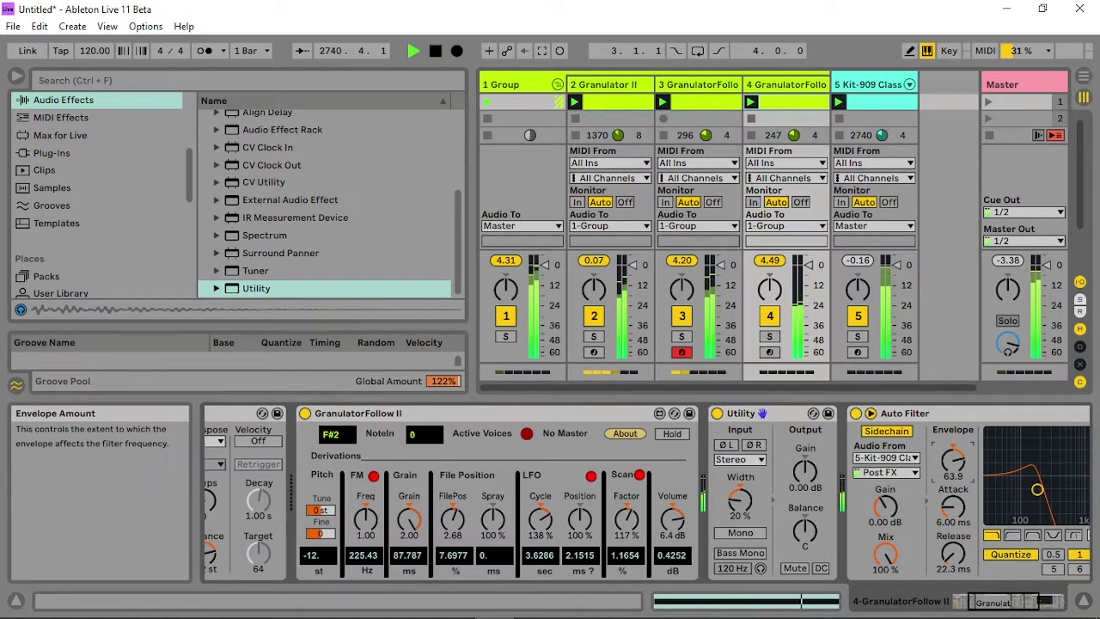
drag(953, 461, 954, 466)
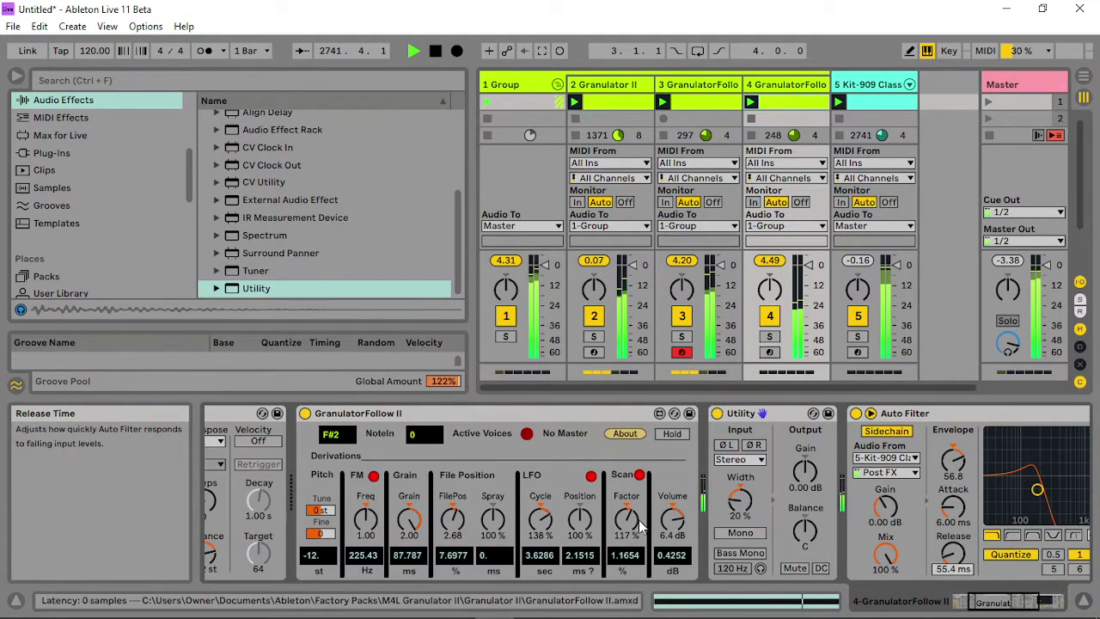
- On track 4's GranulatorFollow II, set Scan Factor to 96.5 % and Volume to 1.9 dB, keeping Grain at 2.00
drag(672, 518, 672, 528)
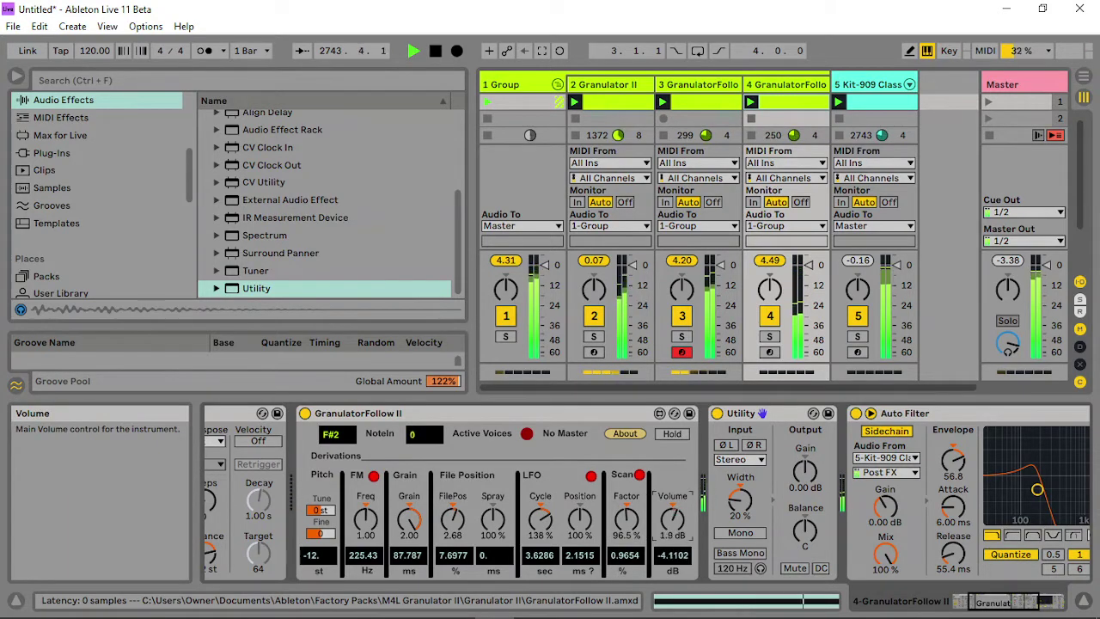
drag(411, 519, 411, 527)
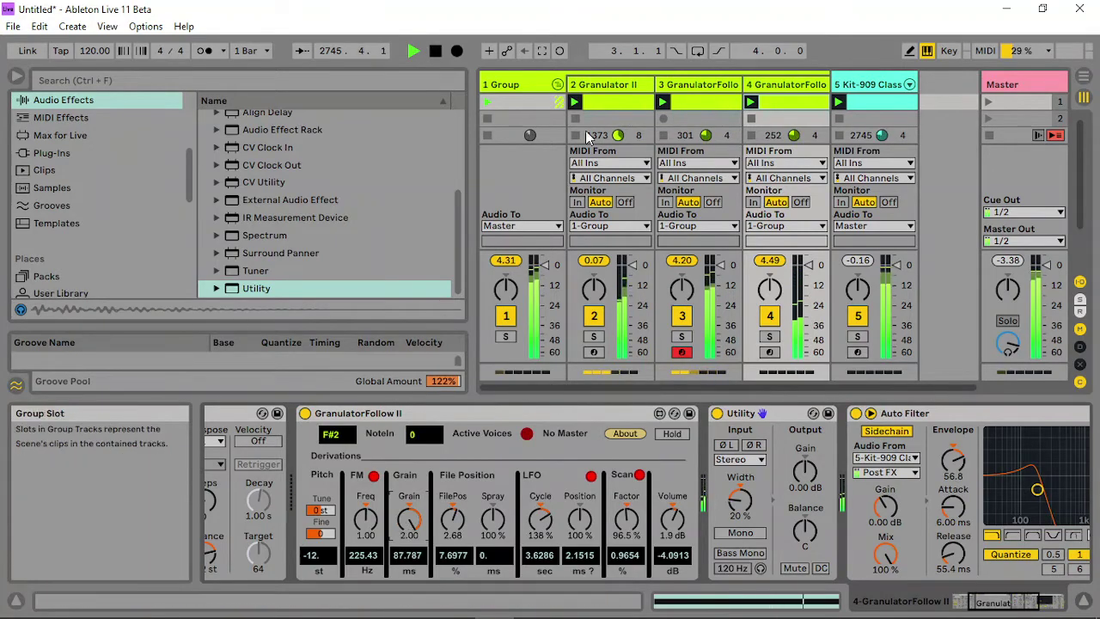
- On track 2, set Auto Filter to 211 Hz, and Granulator II's Filter A to 4.22 kHz, filter envelope attack to 1.35 ms and decay to 20.7 s
double_click(621, 84)
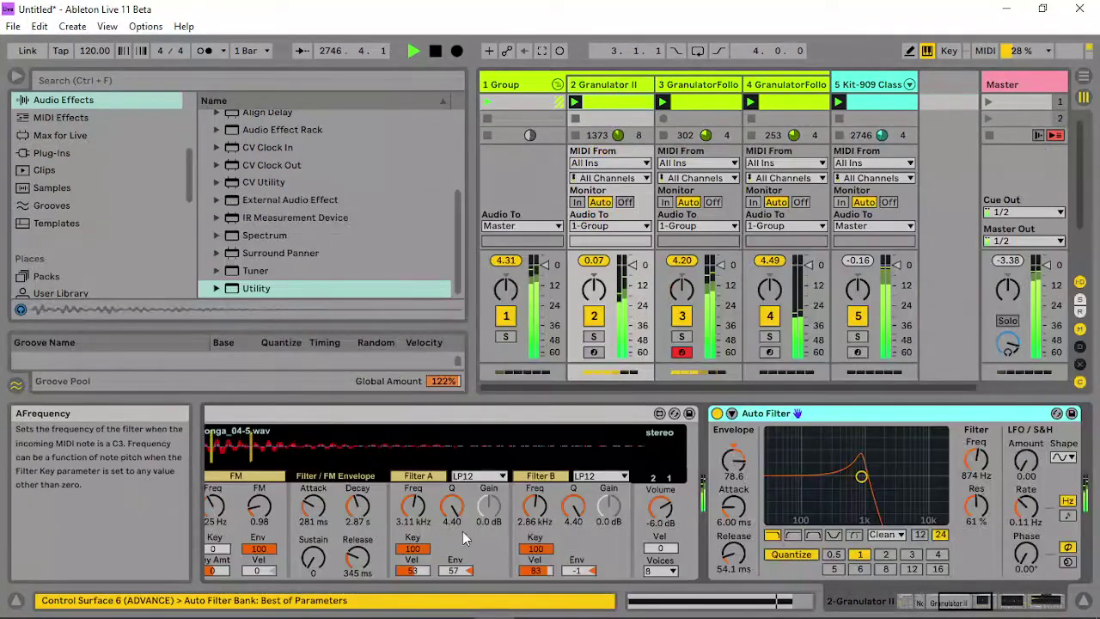
drag(861, 476, 824, 489)
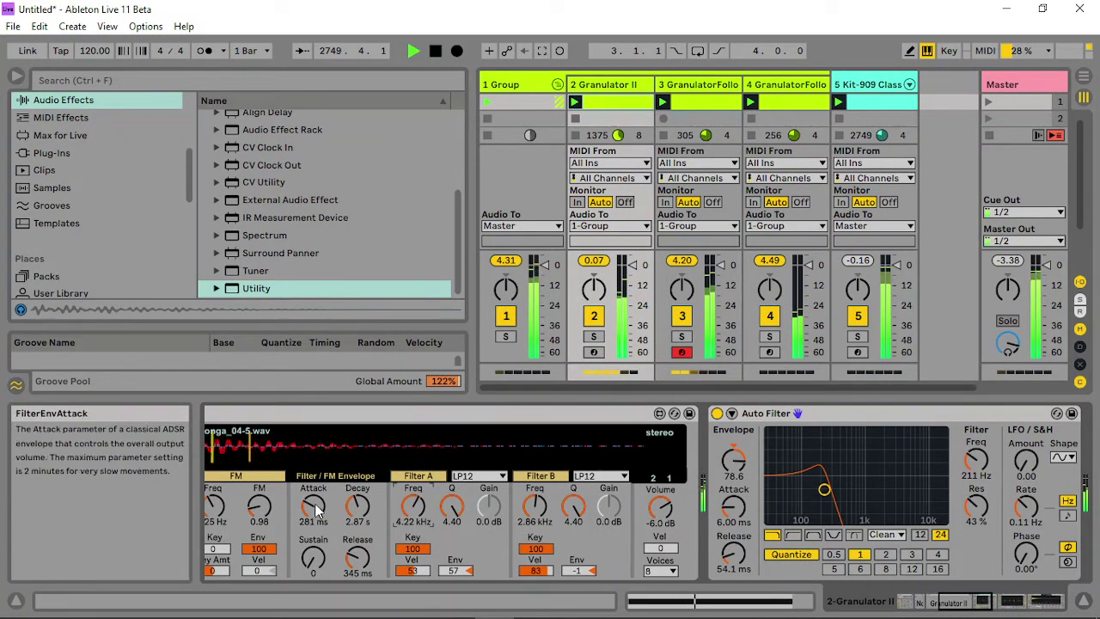
drag(313, 507, 314, 550)
drag(358, 506, 358, 484)
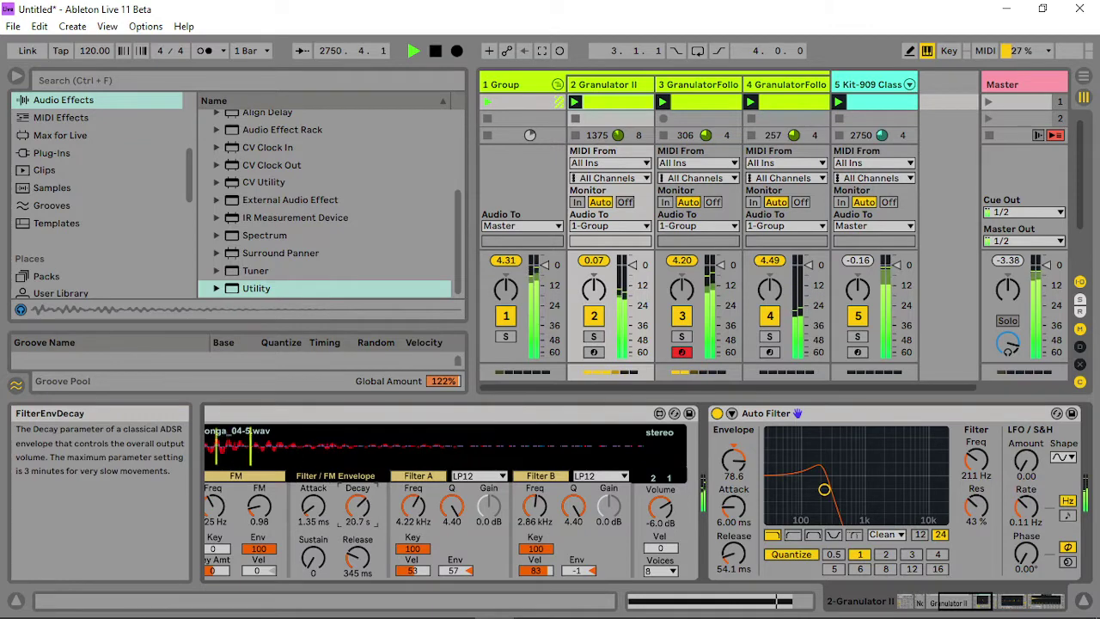
- On track 2, set Granulator II's Filter B to 5.25 kHz with Env 21, and Auto Filter to 261 Hz with 45 % resonance
drag(577, 570, 577, 546)
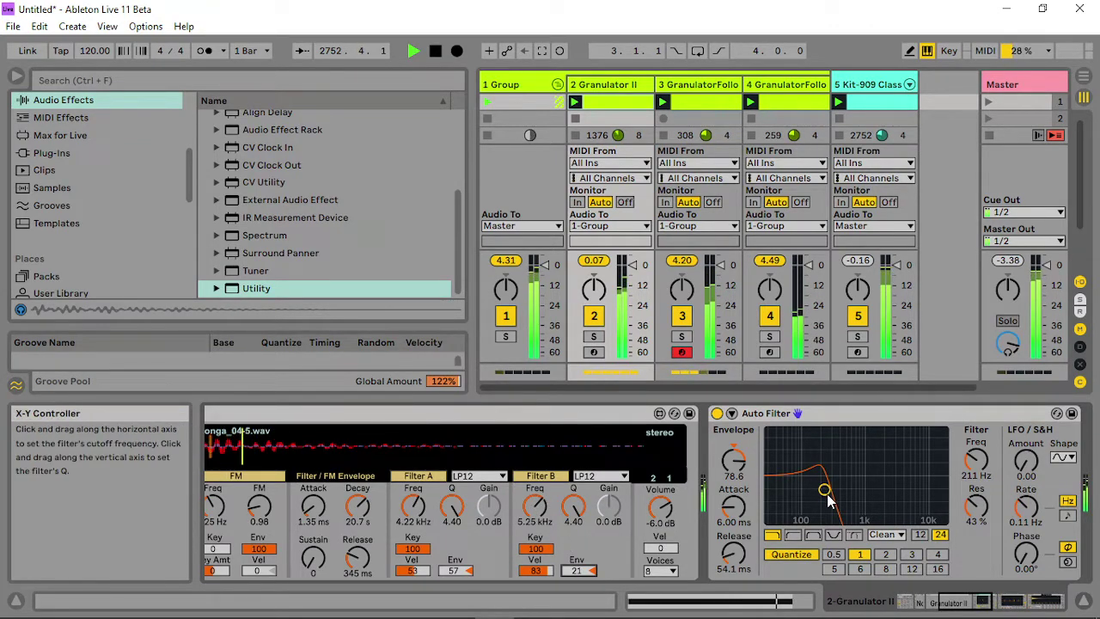
mouse_move(827, 490)
mouse_down()
mouse_move(866, 491)
mouse_move(830, 487)
mouse_up()
click(967, 606)
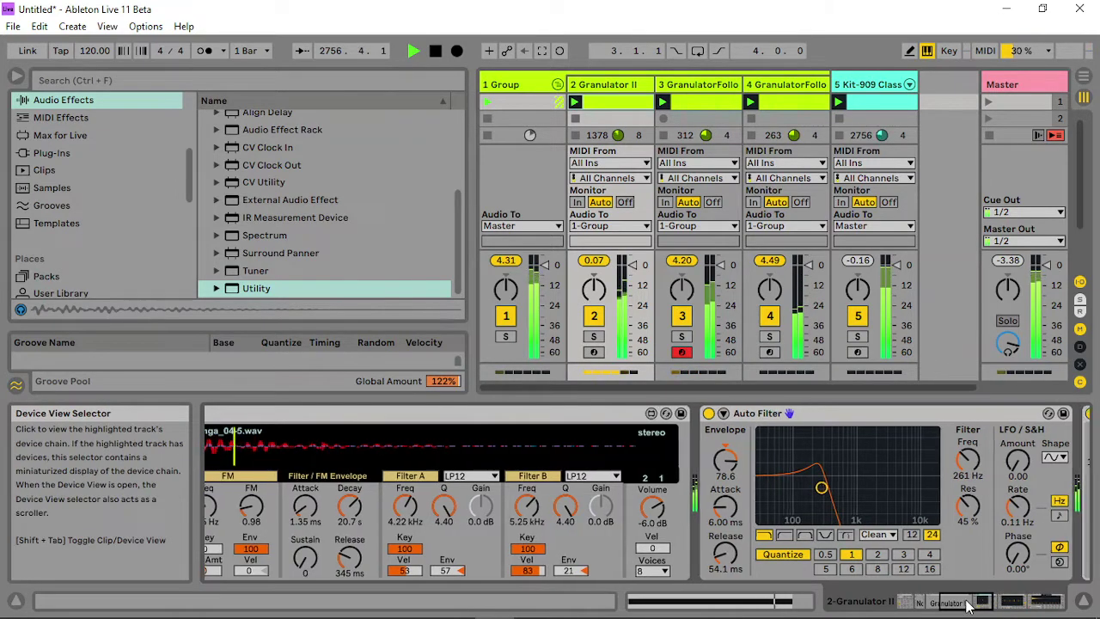
- Sidechain the group's Glue Compressor from 5-Kit-909 Classic's Kick 909 Post FX, with threshold -24.3 dB and Soft clipping on
click(507, 83)
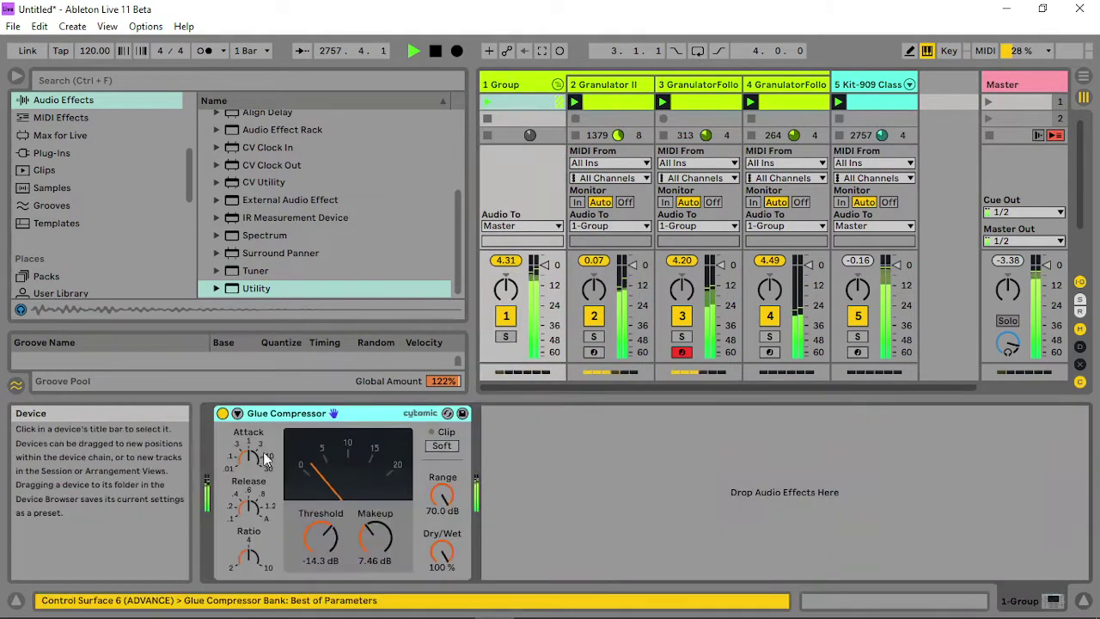
click(237, 413)
click(250, 431)
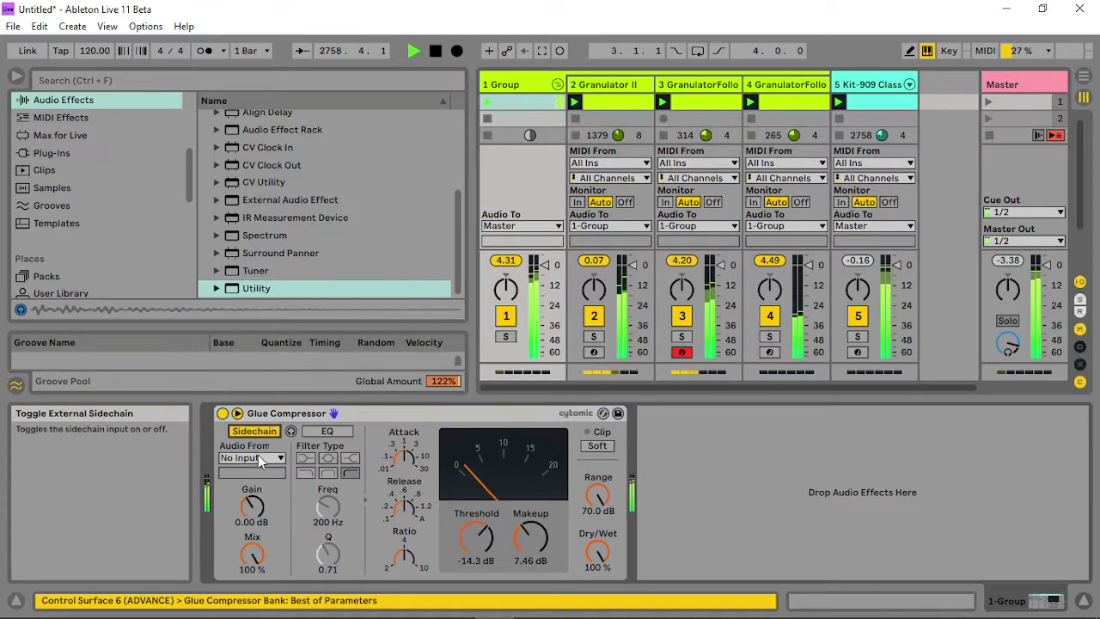
click(261, 458)
click(278, 530)
click(279, 472)
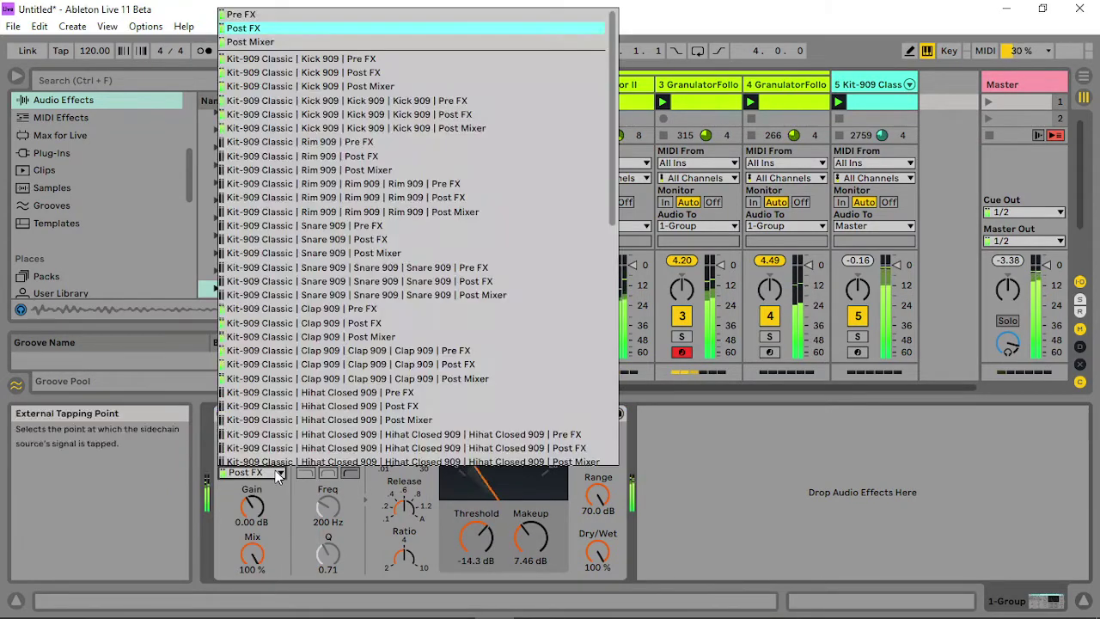
click(283, 72)
drag(476, 537, 486, 543)
click(597, 450)
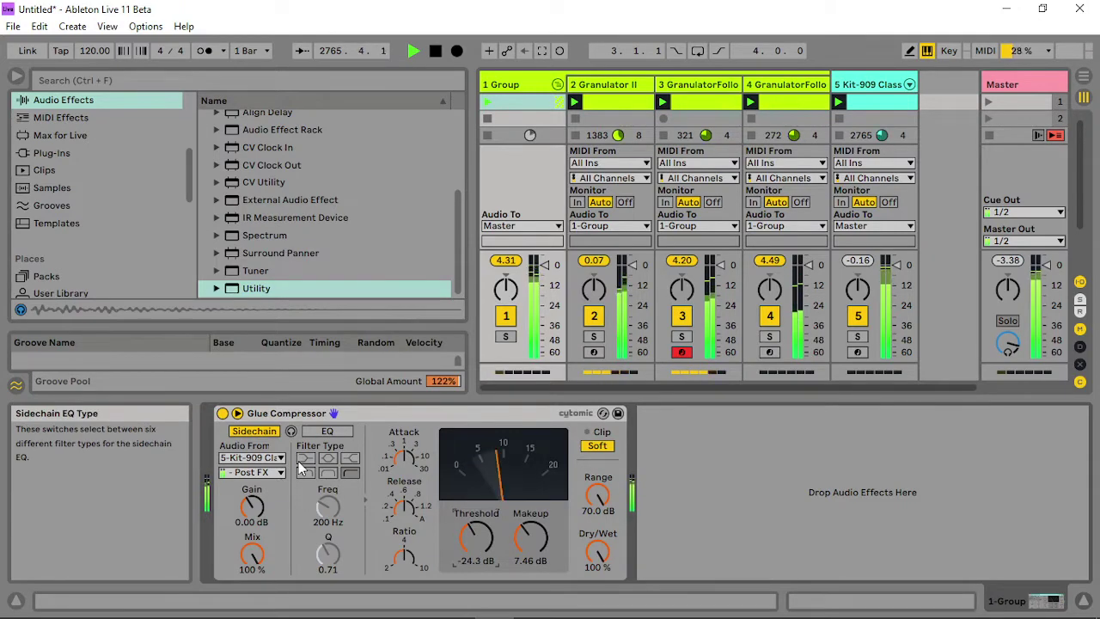
- Change the Glue Compressor's sidechain source to 1-Group Pre FX and enable its sidechain EQ at 59.8 Hz with Q 6.53
click(258, 459)
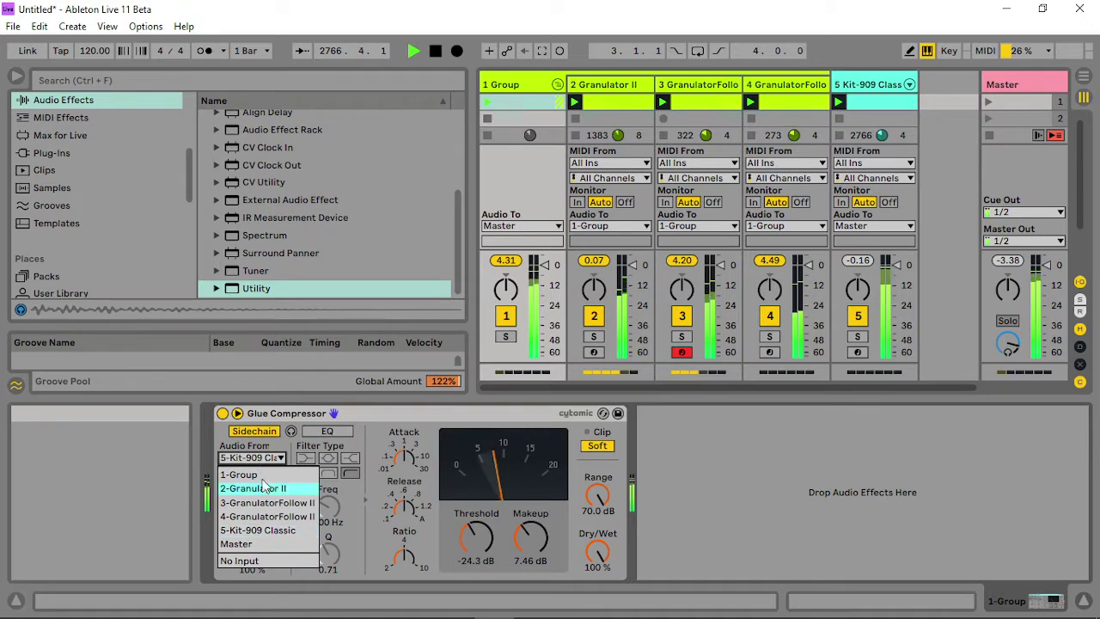
click(249, 474)
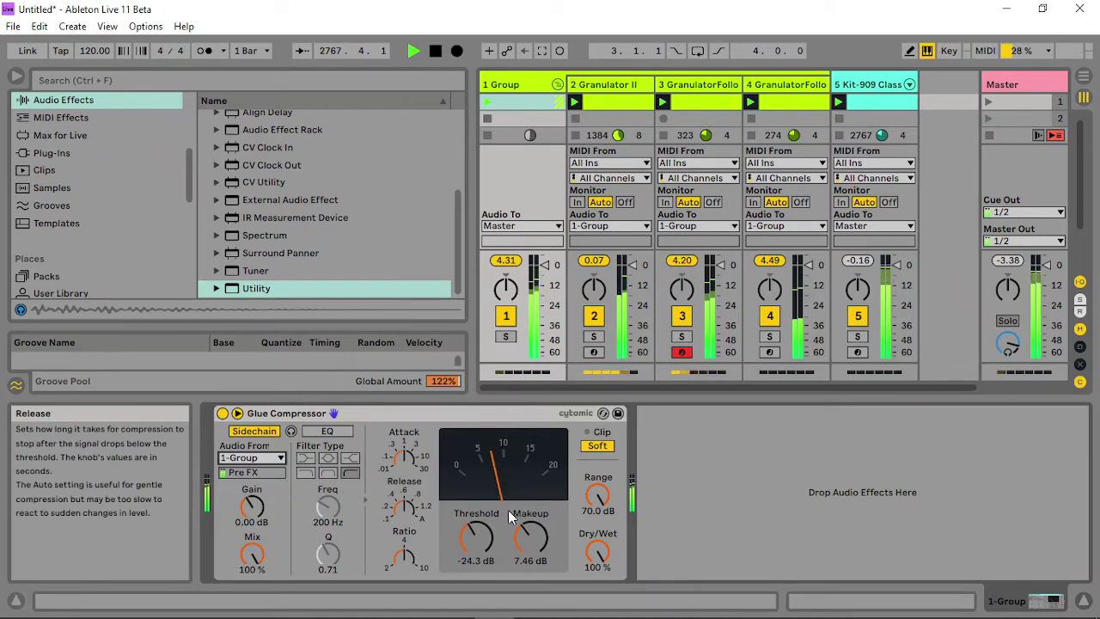
click(327, 430)
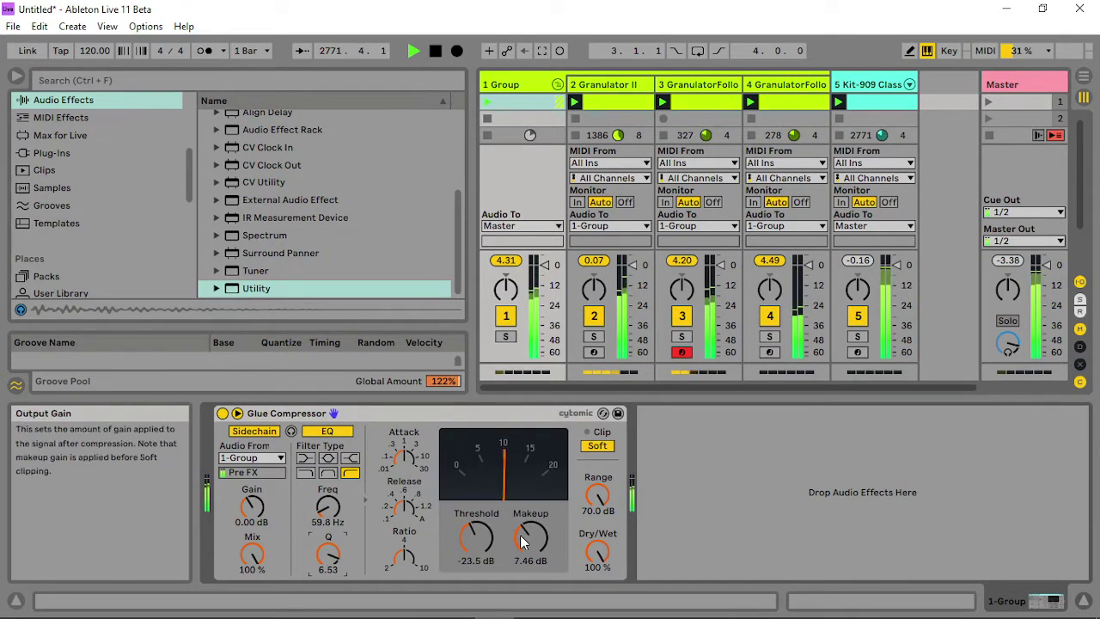
- Set the Glue Compressor's threshold to -21.6 dB and its Range to 8.70 dB
drag(476, 537, 476, 535)
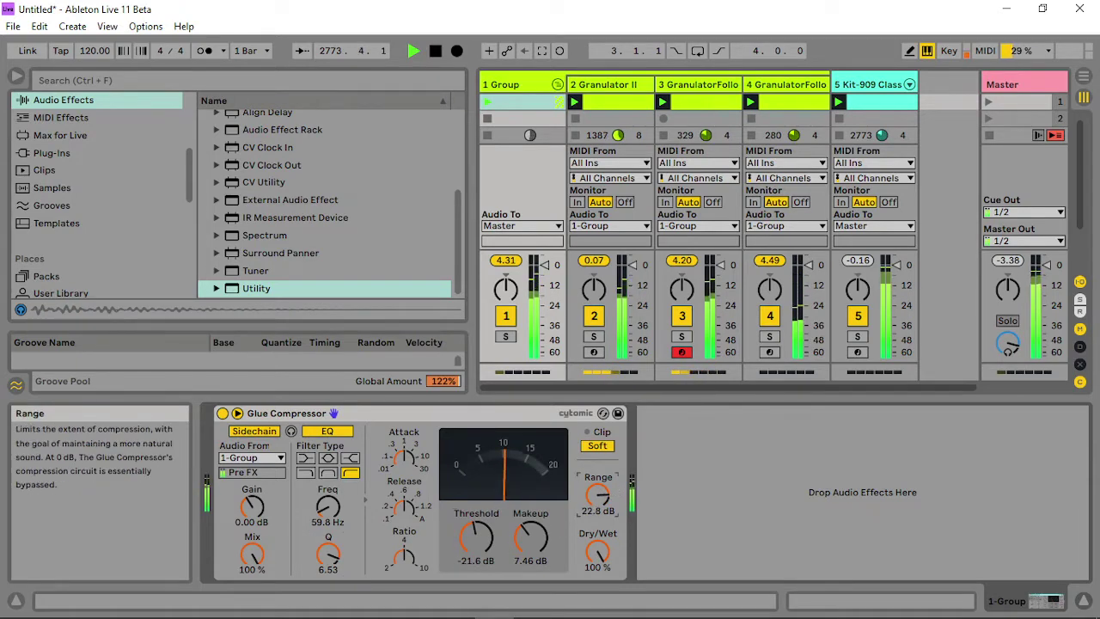
drag(597, 495, 598, 507)
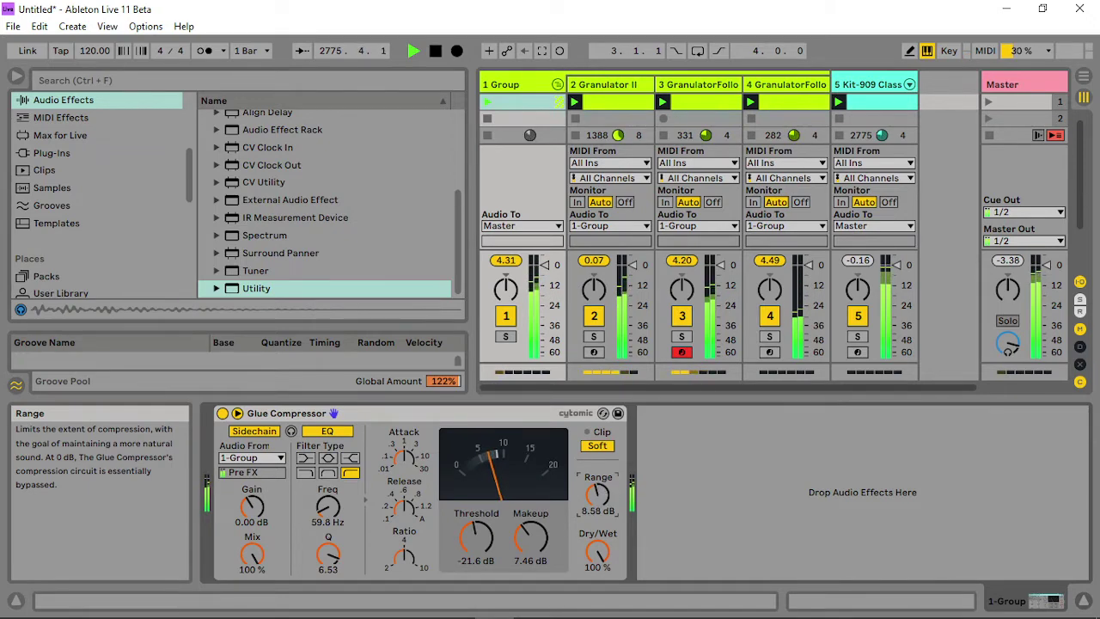
drag(597, 495, 597, 494)
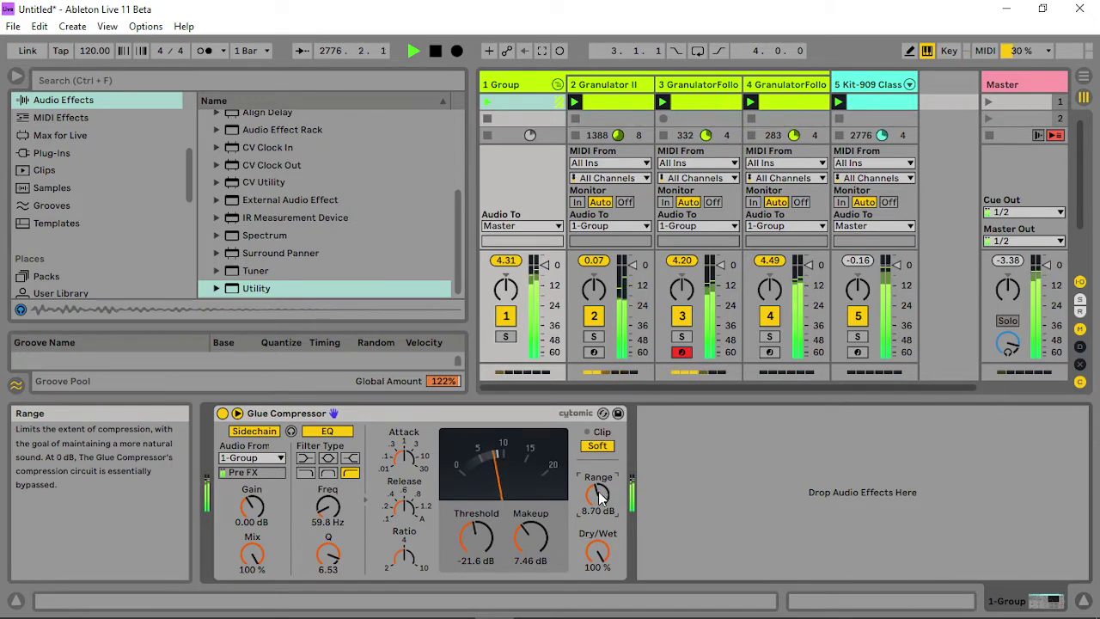
- Briefly mute and reactivate tracks 2 and 3 in turn to compare their contribution to the mix
click(631, 85)
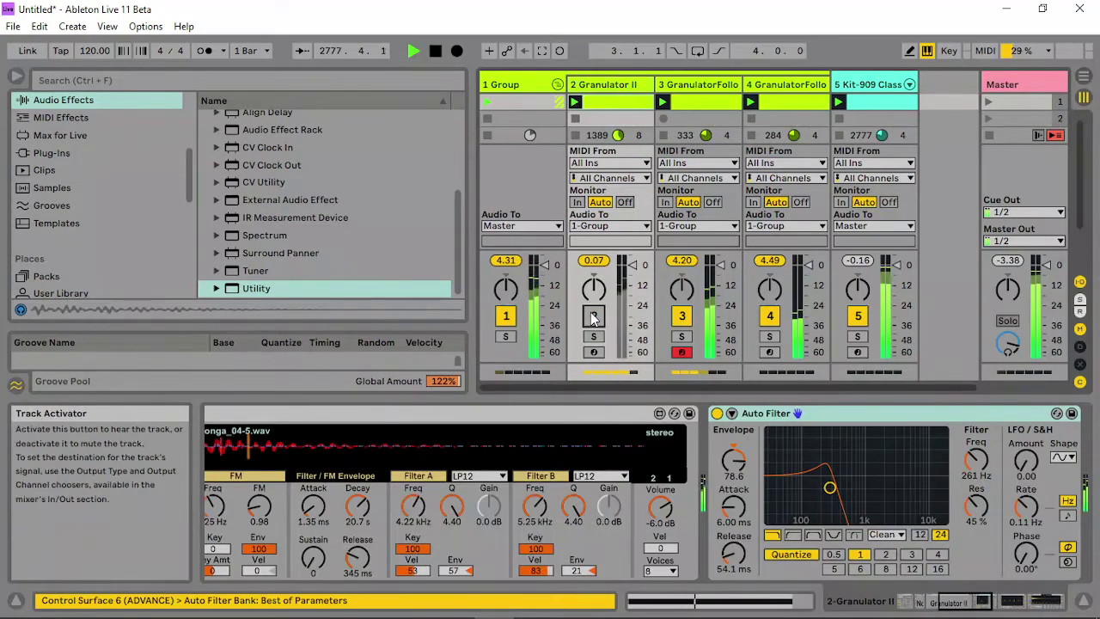
click(682, 317)
click(683, 318)
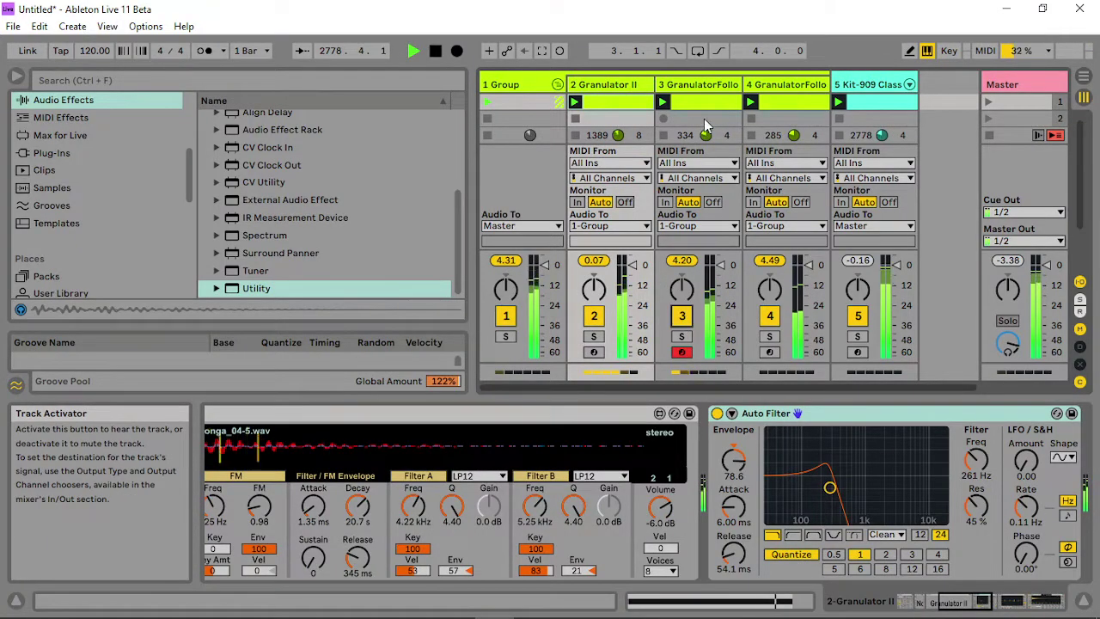
- Briefly mute and reactivate track 3, and set its GranulatorFollow II to Grain 2.00, Tune +11 st and Fine 0
click(687, 323)
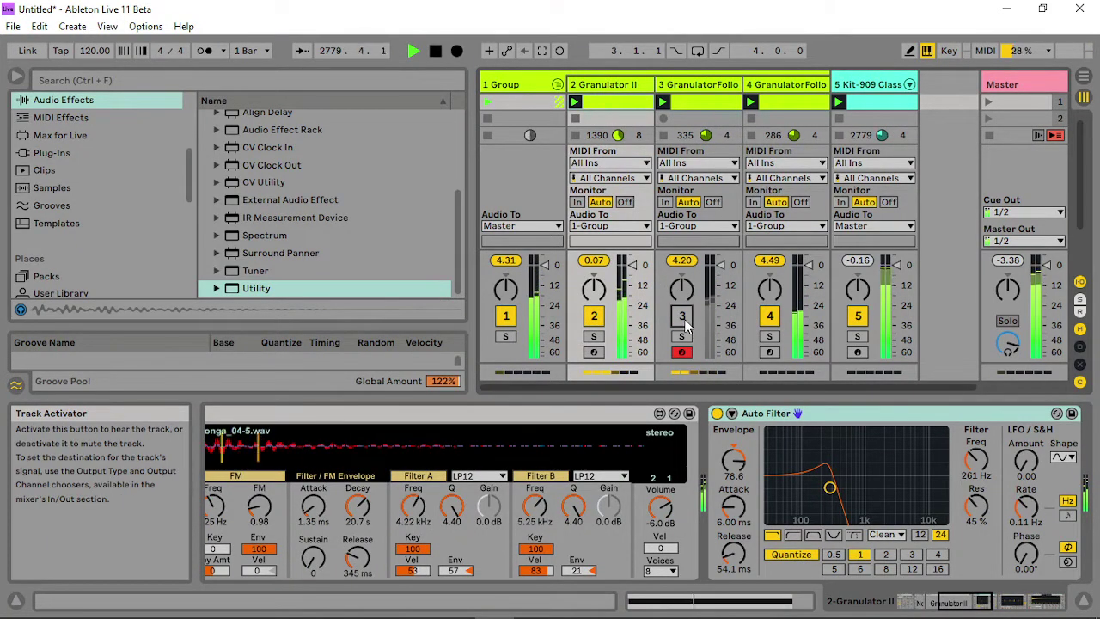
click(684, 318)
click(701, 83)
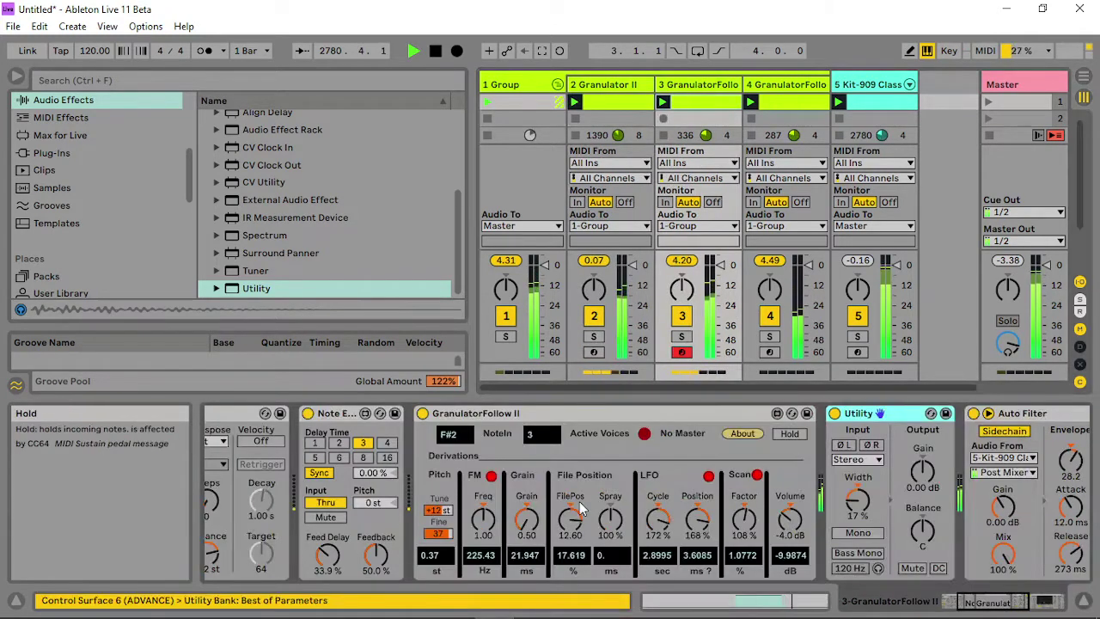
drag(526, 519, 526, 416)
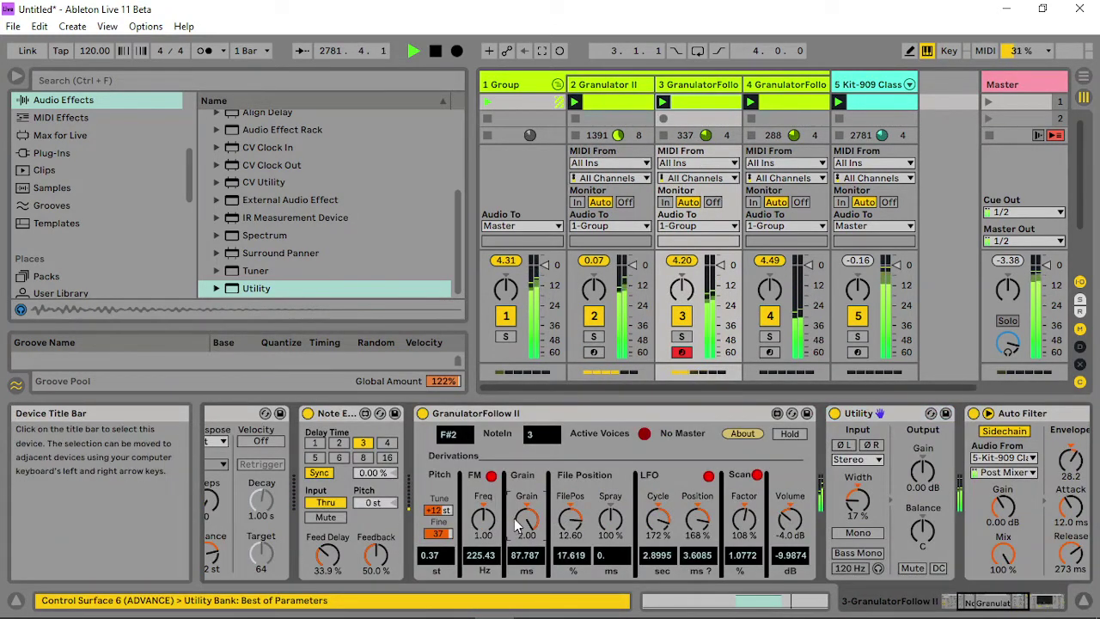
drag(442, 534, 443, 559)
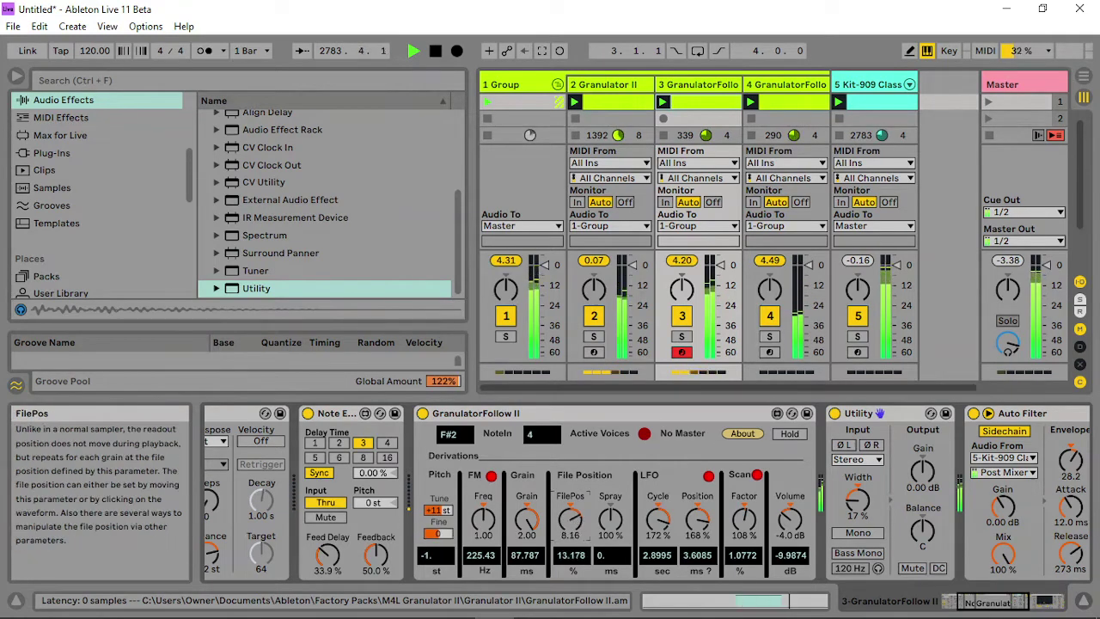
- Set track 3's GranulatorFollow II FilePos to 6.24, Grain to 1.00, and both LFO Cycle and Position to 148 %
mouse_move(570, 519)
mouse_down()
mouse_move(570, 534)
mouse_move(570, 520)
mouse_up()
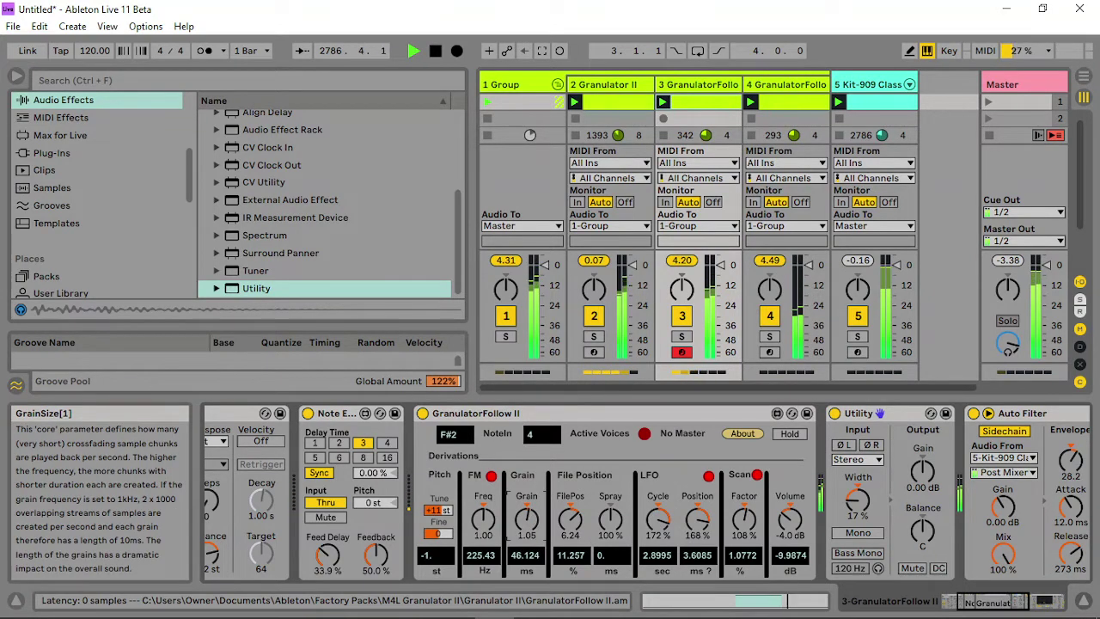
drag(526, 517, 526, 519)
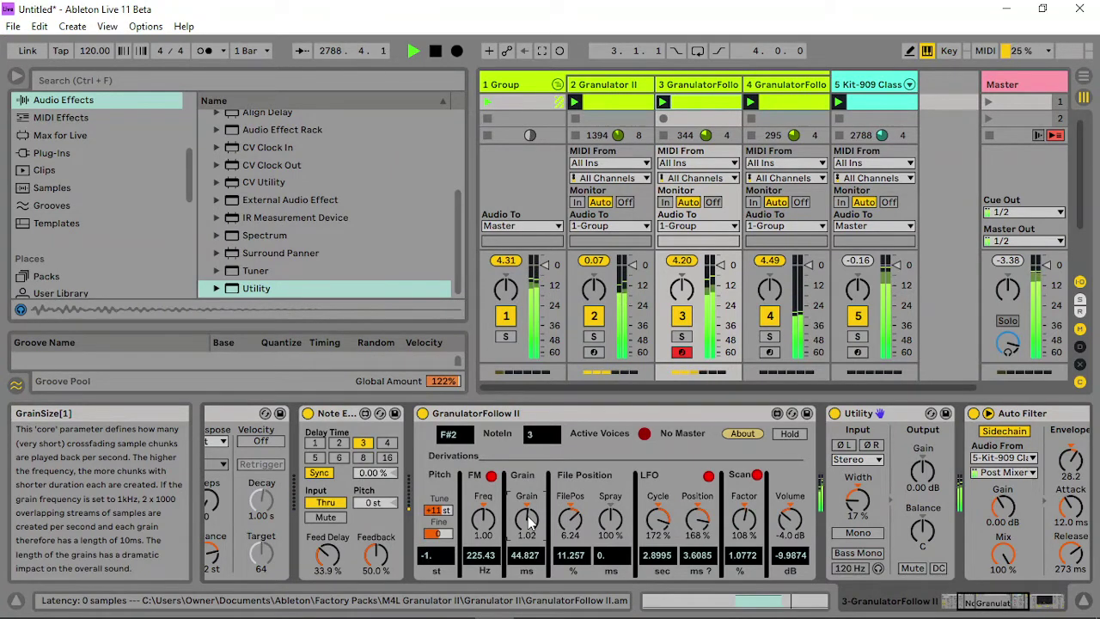
drag(529, 520, 531, 524)
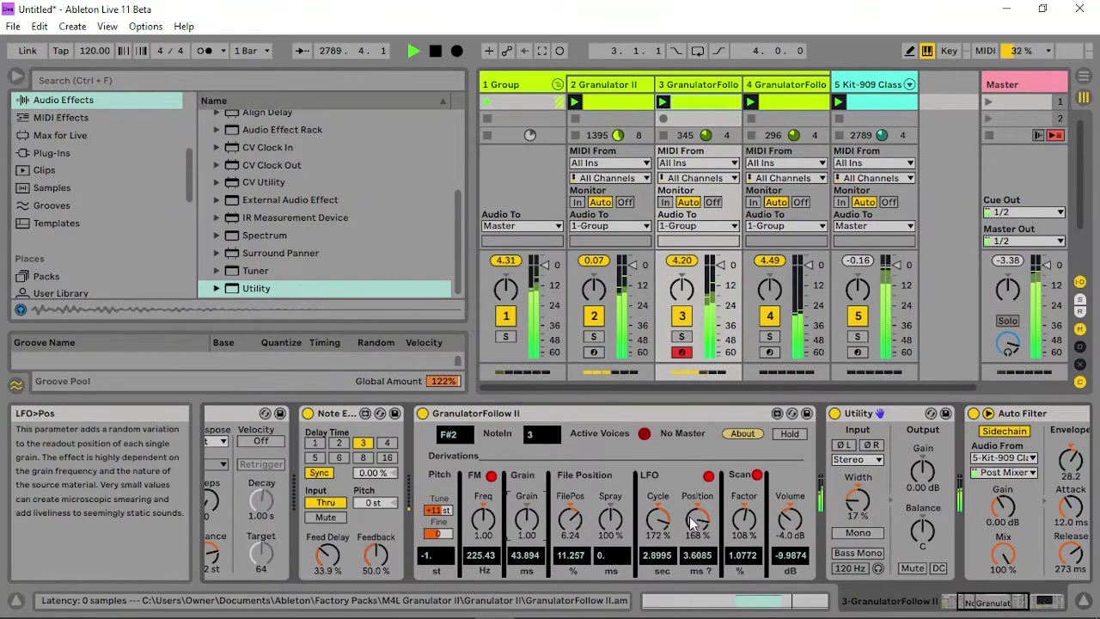
drag(697, 518, 697, 526)
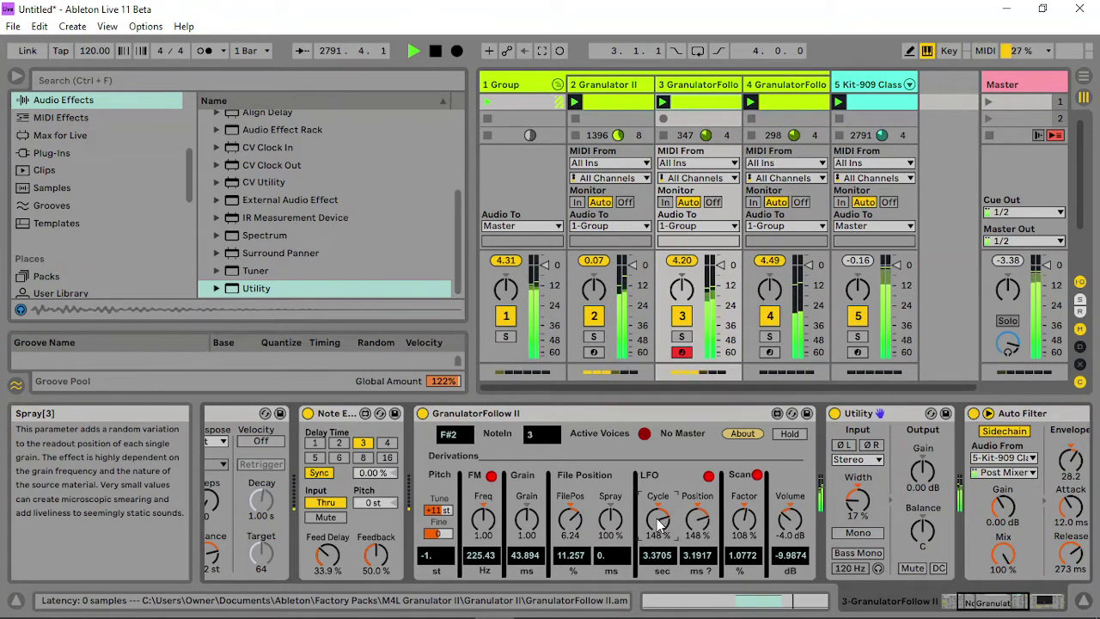
- Set the Auto Filter on track 2 to a 758 Hz cutoff with 47% resonance
click(617, 91)
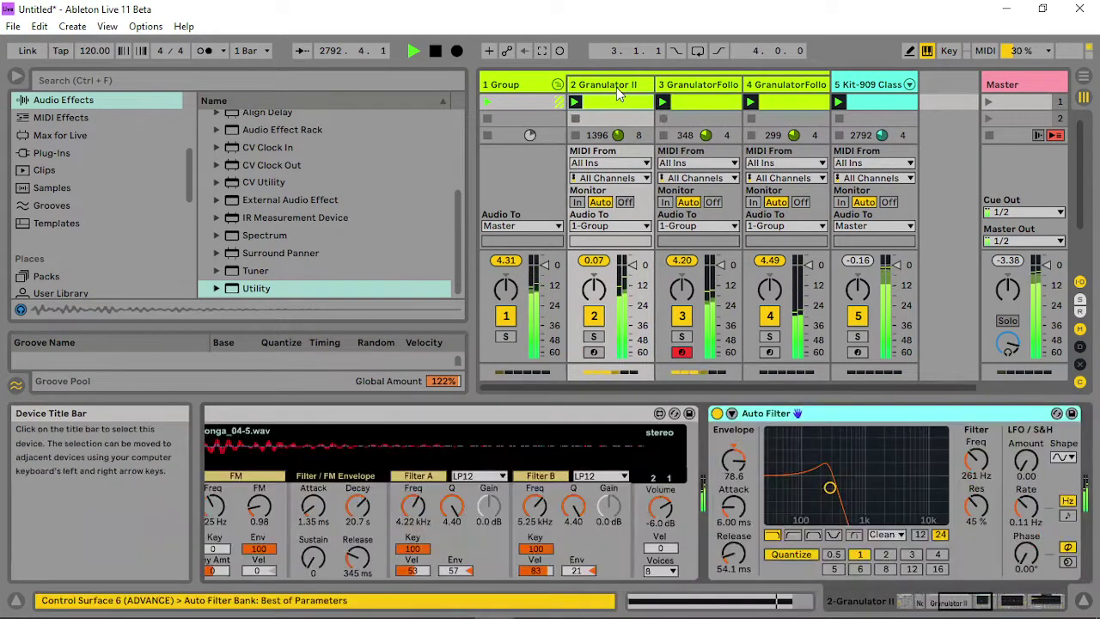
drag(830, 492, 859, 489)
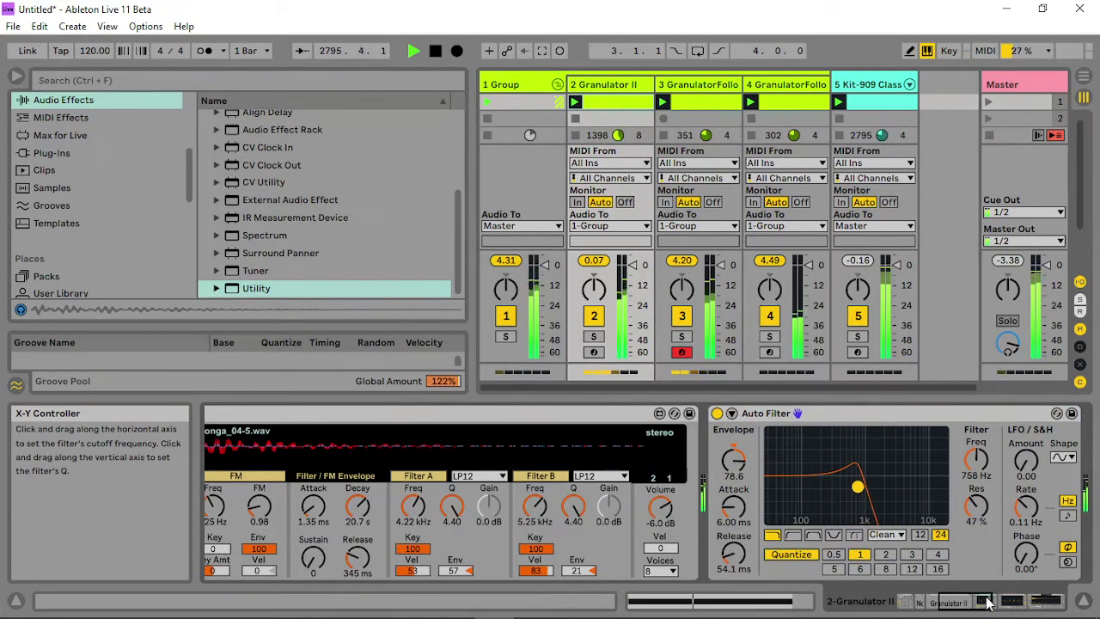
- In track 2's Granulator II, set scan Distance to 4.48 %, FilePos LFO to 0.45, LFO start to Retrig and scan Time to 1005 %
drag(986, 604, 966, 605)
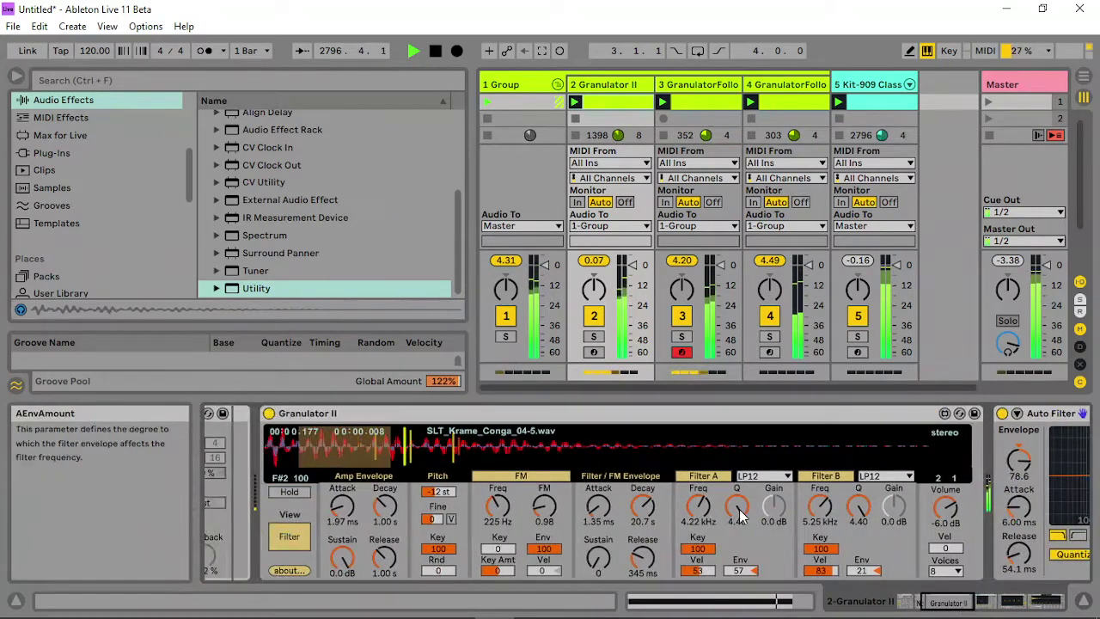
click(289, 536)
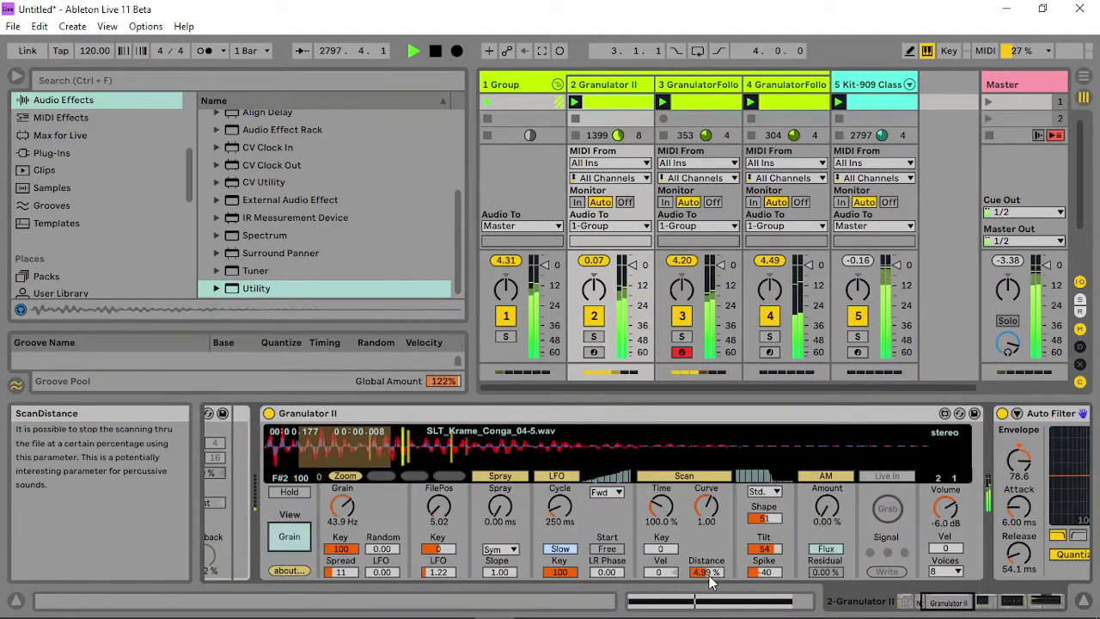
mouse_move(710, 581)
mouse_down()
mouse_move(710, 550)
mouse_move(710, 574)
mouse_up()
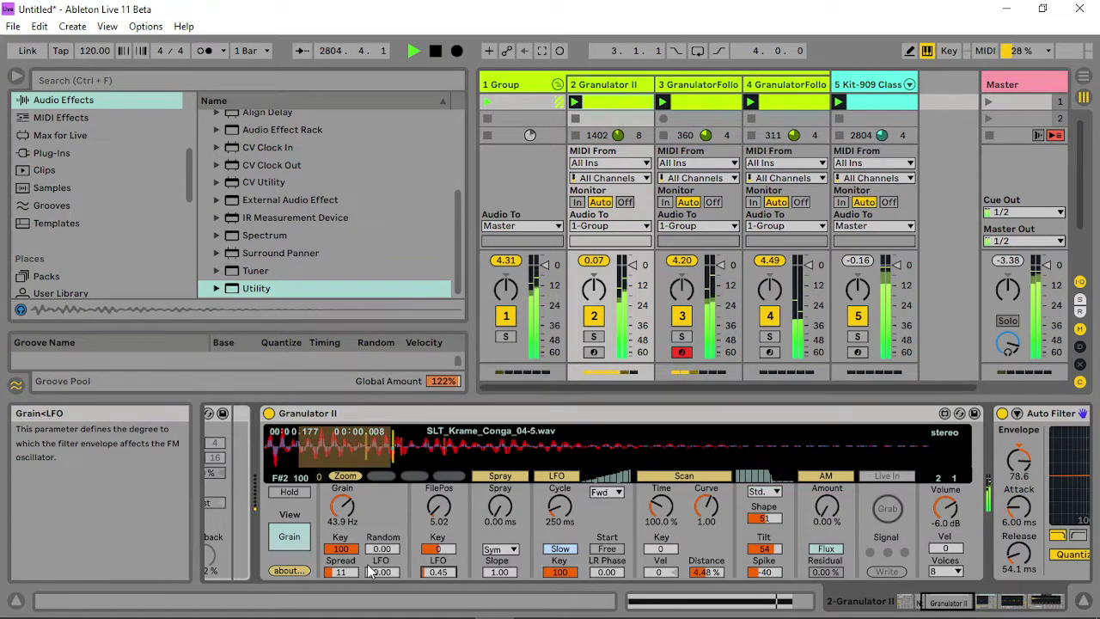
click(607, 550)
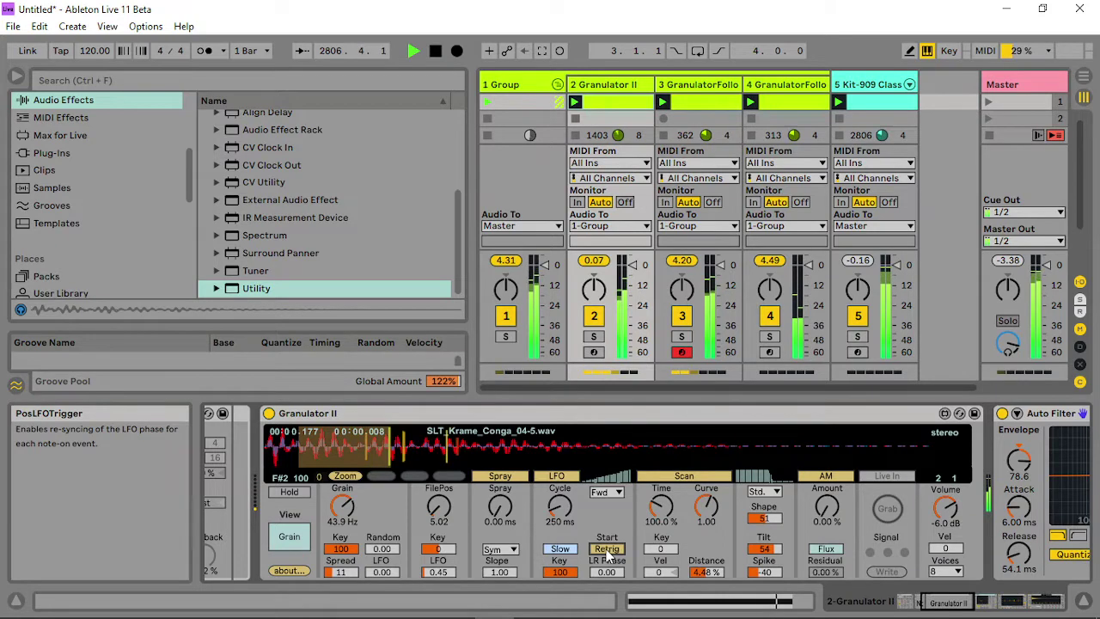
drag(660, 514, 660, 490)
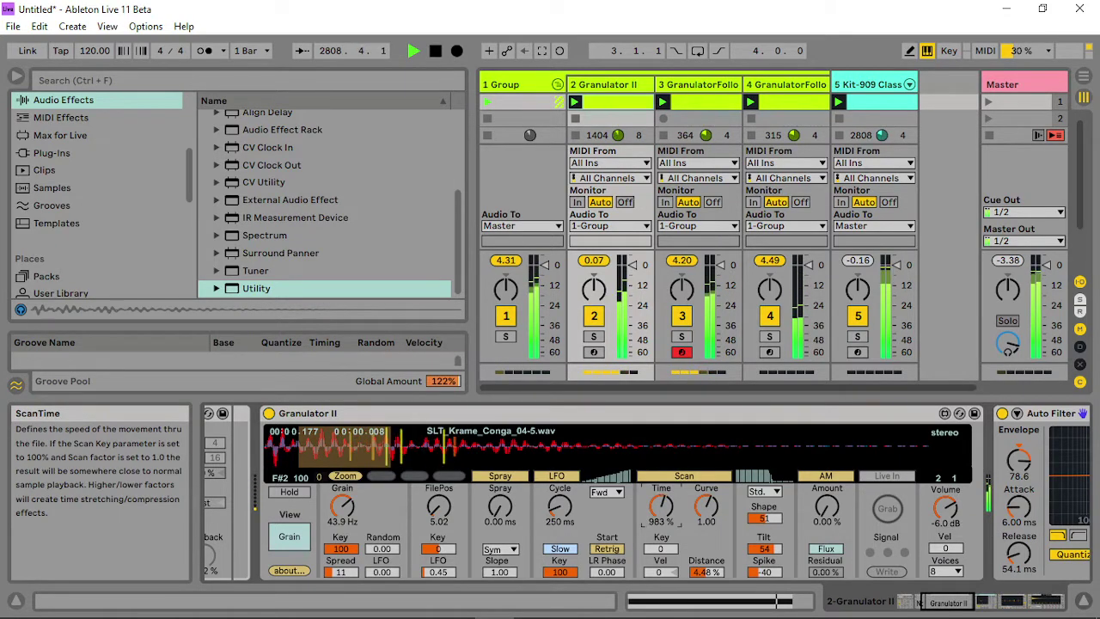
- Set track 2's Arpeggiator rate to 1/6 and lengthen its beat retrigger interval
drag(953, 599, 911, 599)
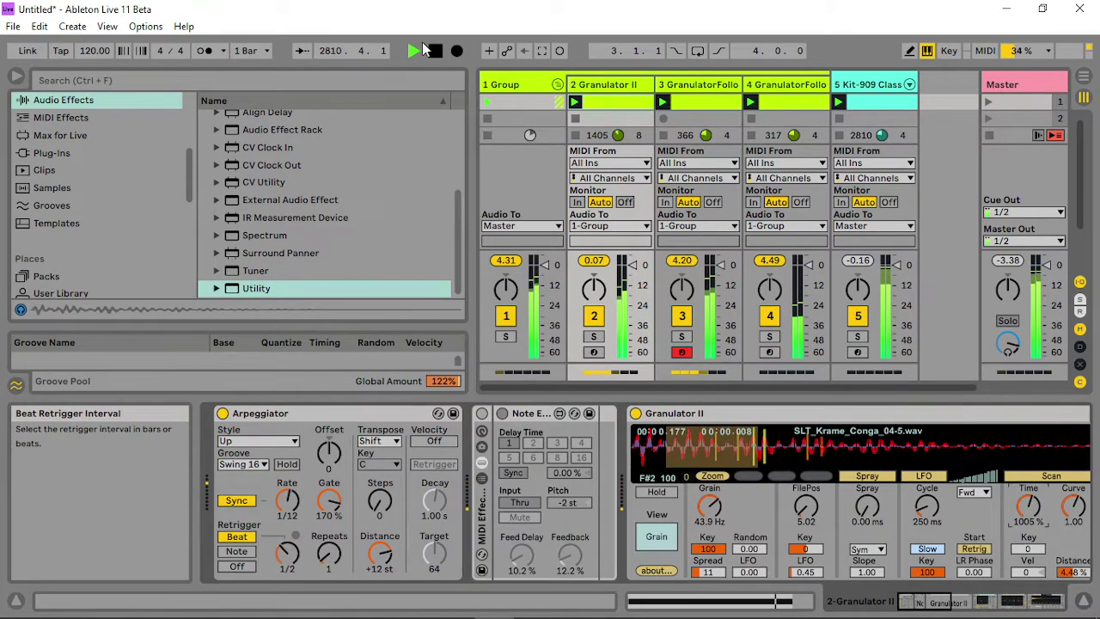
drag(287, 502, 287, 488)
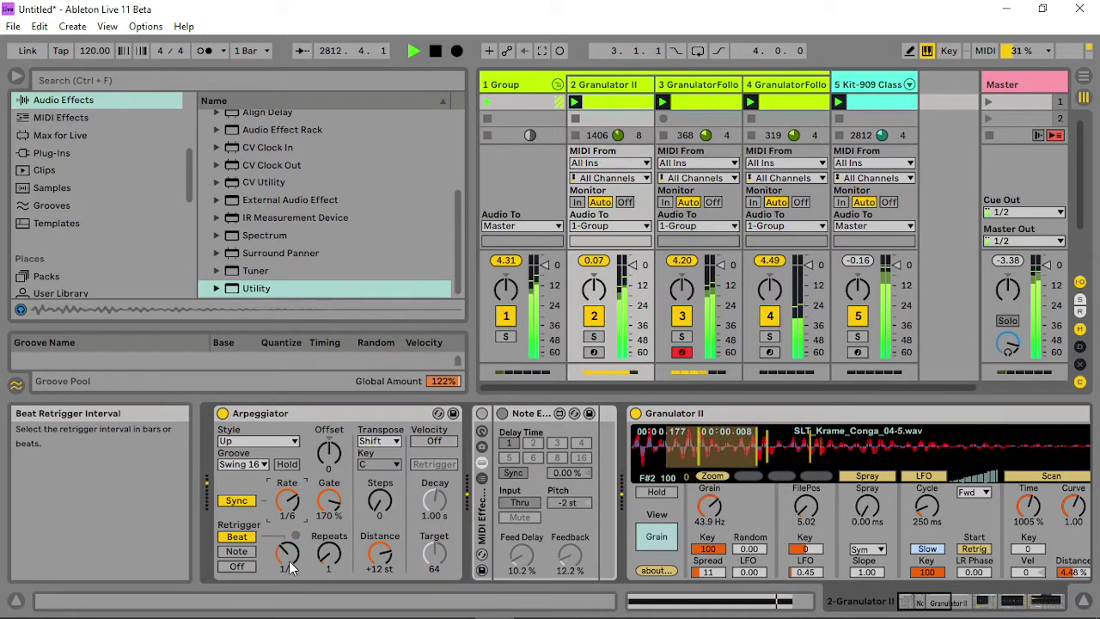
drag(287, 555, 287, 545)
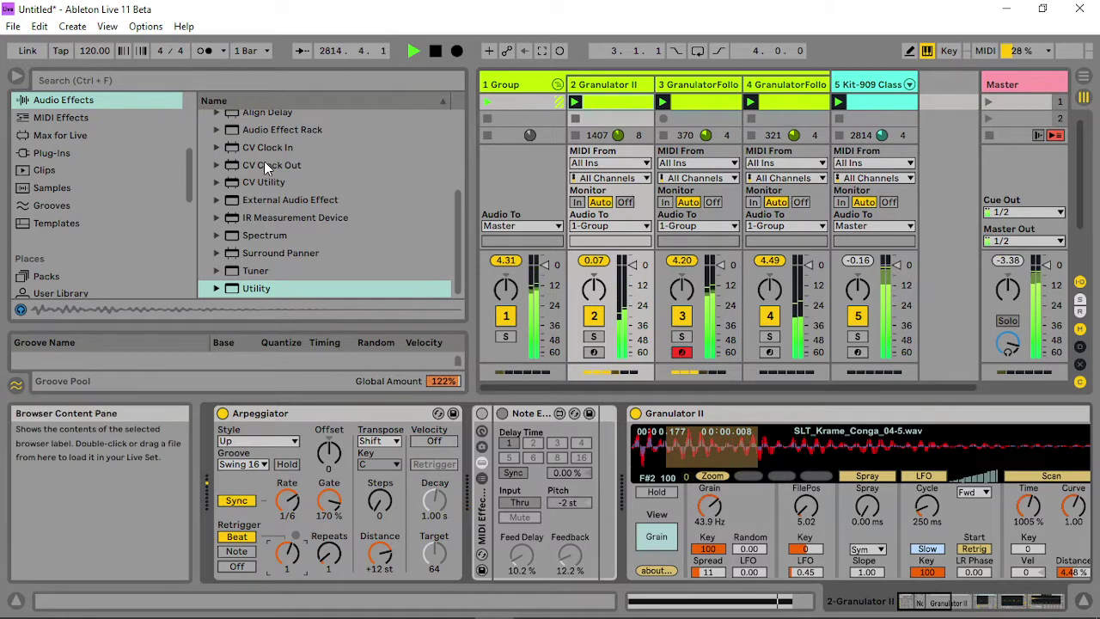
- Insert Note Length before Granulator II with a 3.98 s length, and set the Arpeggiator's beat retrigger interval to 2
click(56, 118)
scroll(300, 266, down, 1)
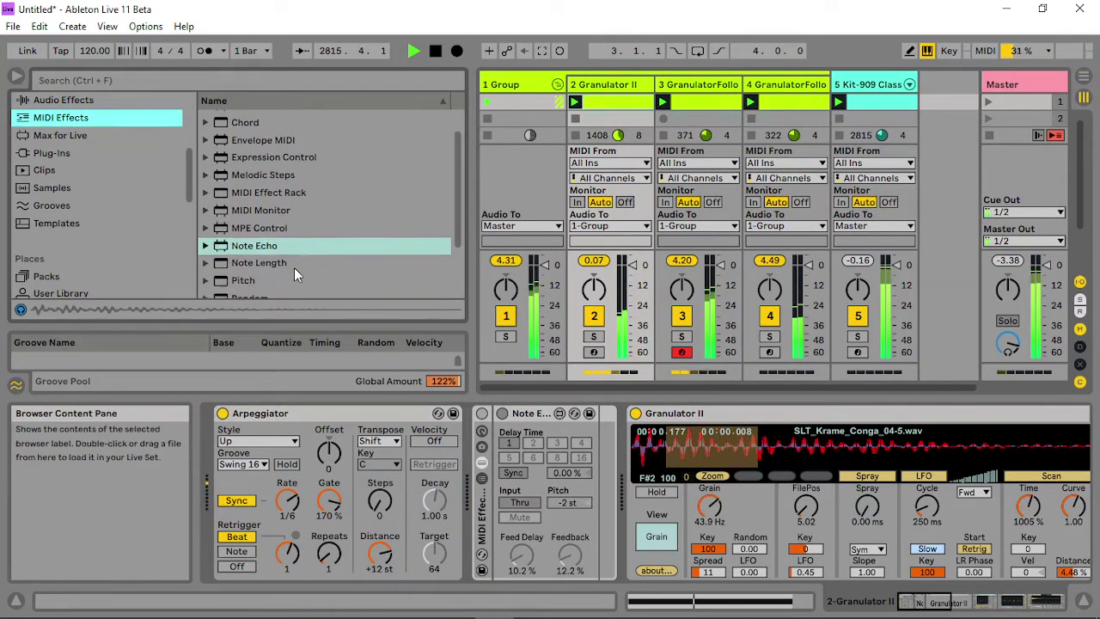
click(261, 263)
drag(632, 479, 656, 451)
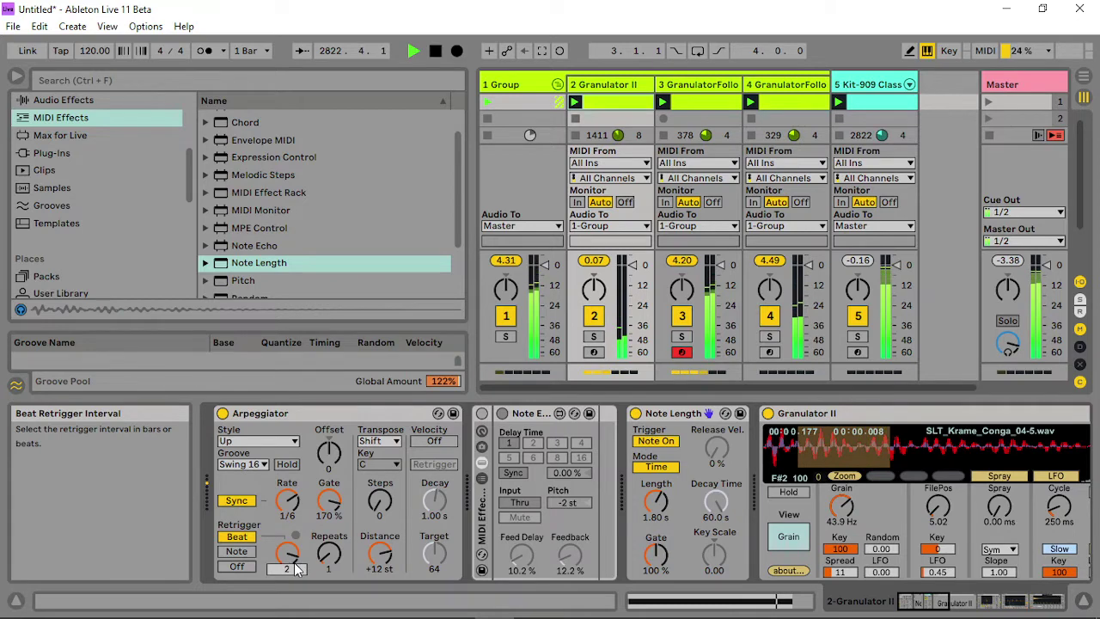
mouse_move(648, 500)
mouse_down()
mouse_move(648, 488)
mouse_move(649, 498)
mouse_up()
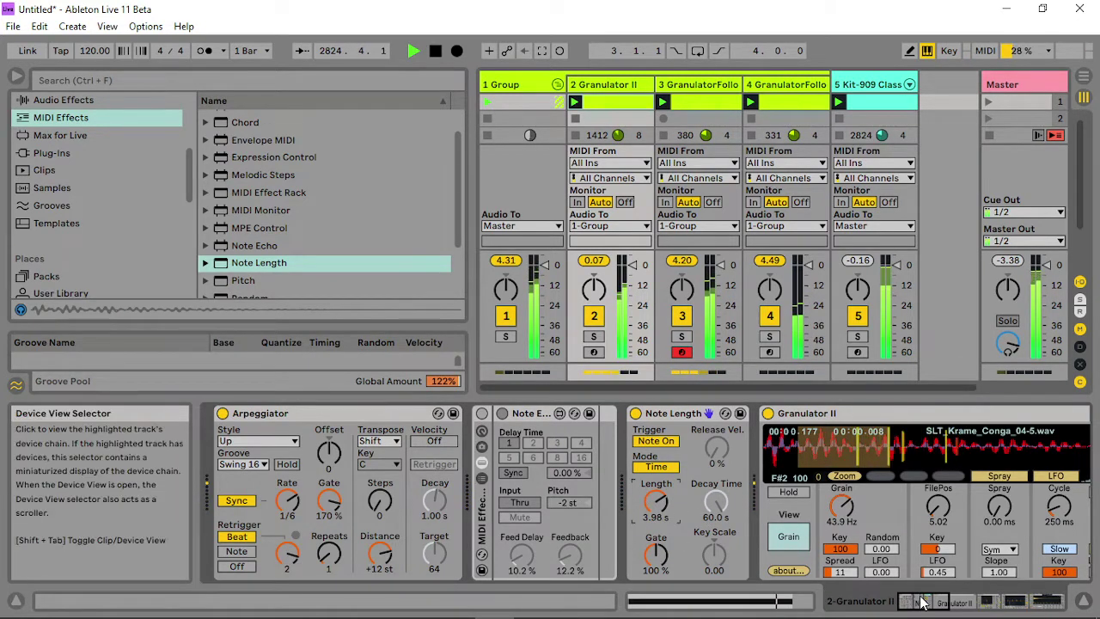
- Set Granulator II's Filter A to 2.60 kHz with Q 0.45, and its filter envelope to 529 ms attack, 332 ms decay and sustain 35
drag(921, 602, 952, 604)
click(324, 536)
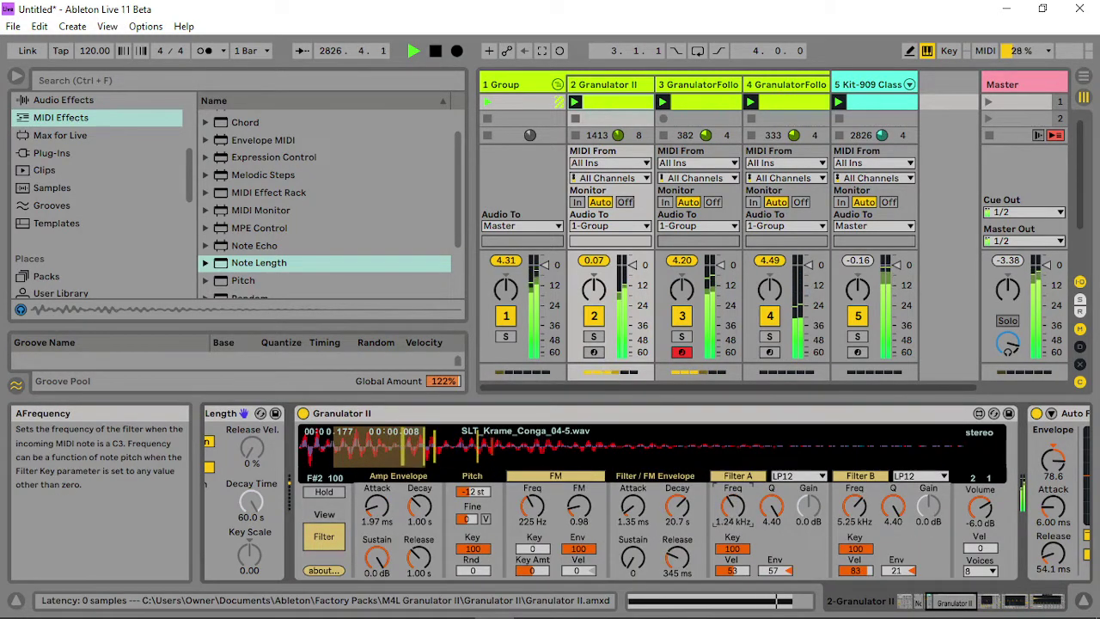
drag(732, 507, 677, 524)
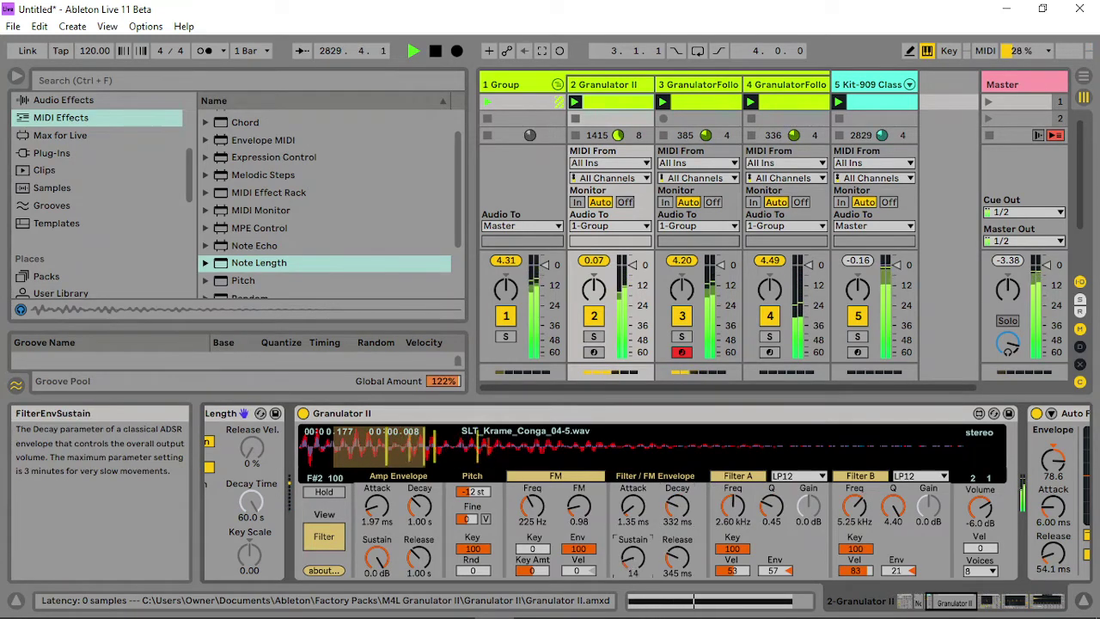
drag(633, 509, 633, 491)
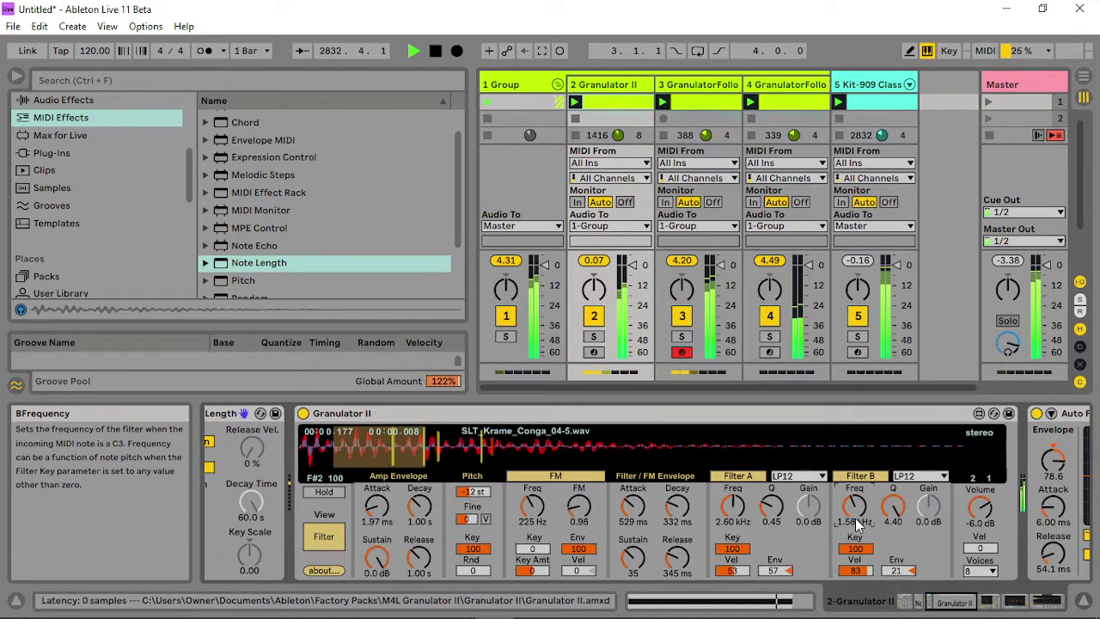
- Set Filter B to 1.36 kHz with Env 30, the filter envelope attack to 996 ms, and Filter A's frequency to 2.16 kHz
drag(856, 523, 856, 532)
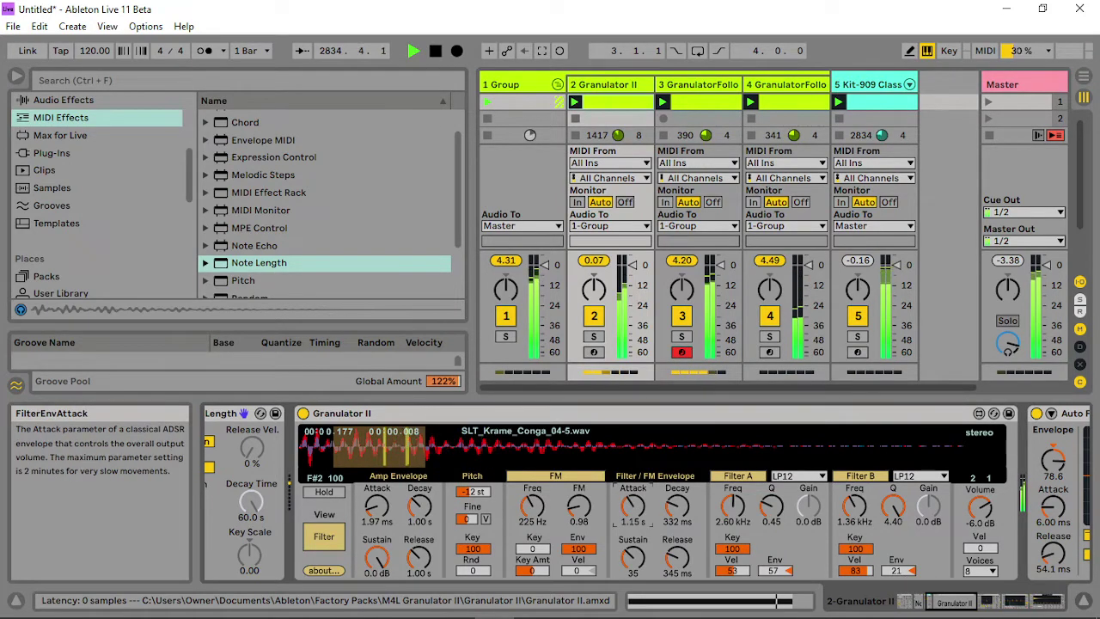
drag(634, 509, 634, 514)
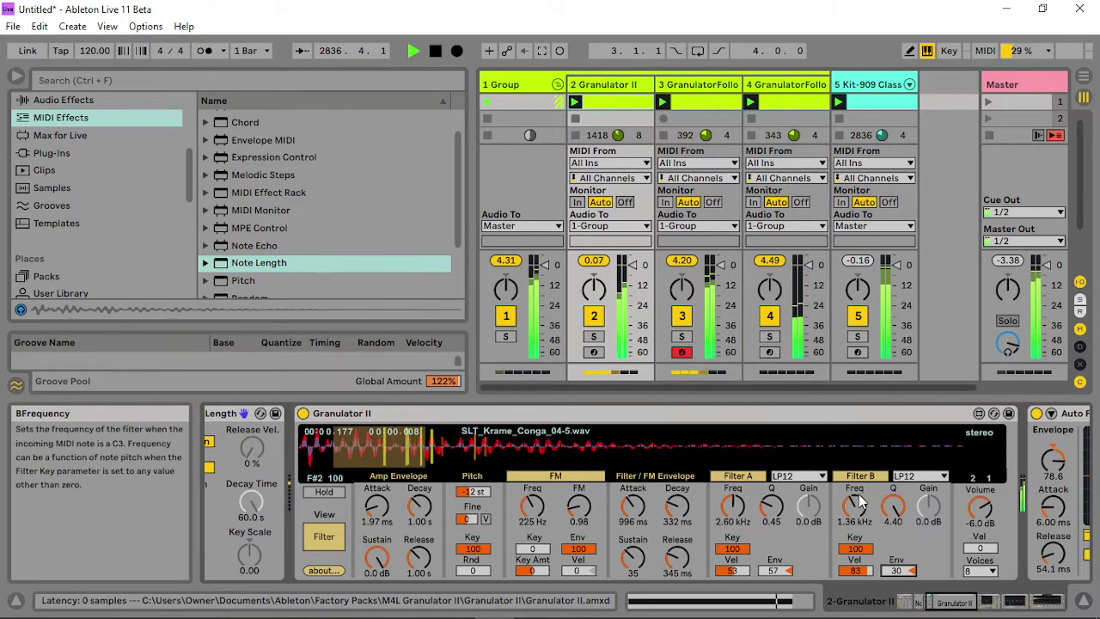
drag(732, 509, 732, 519)
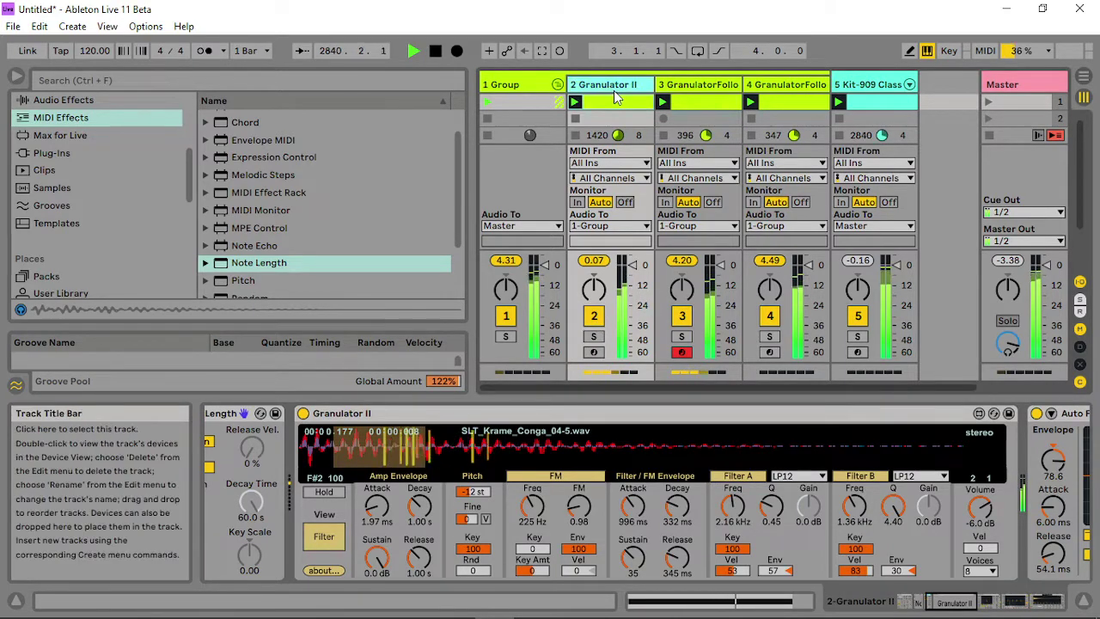
- Sidechain track 2's Auto Filter from 5-Kit-909 Classic Post FX and set its cutoff to 312 Hz with 40% resonance
click(980, 601)
click(601, 413)
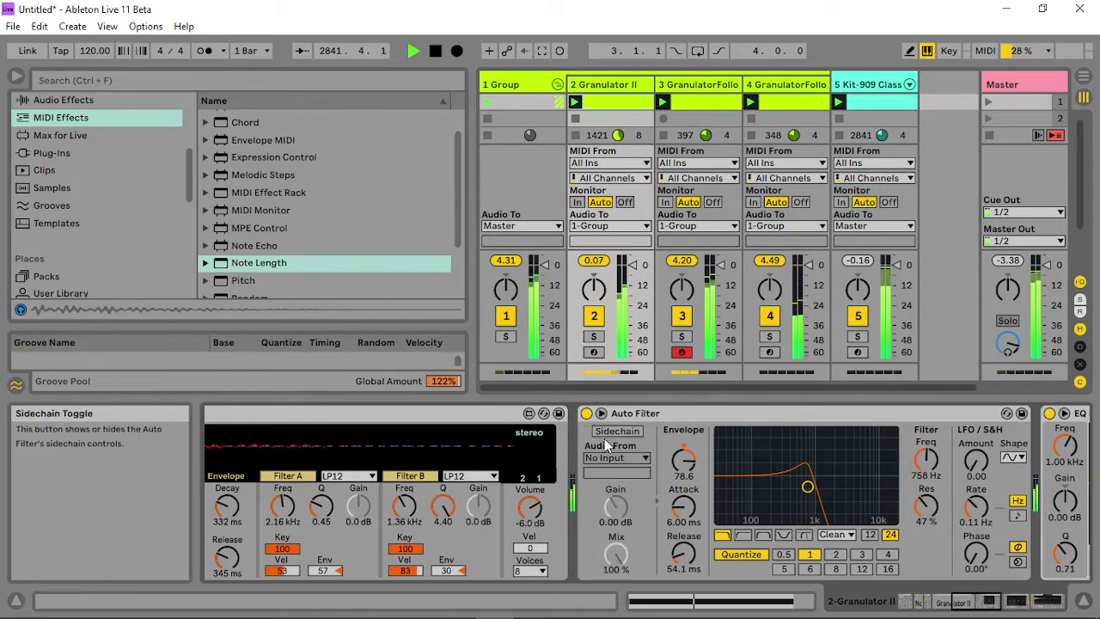
click(616, 457)
click(622, 530)
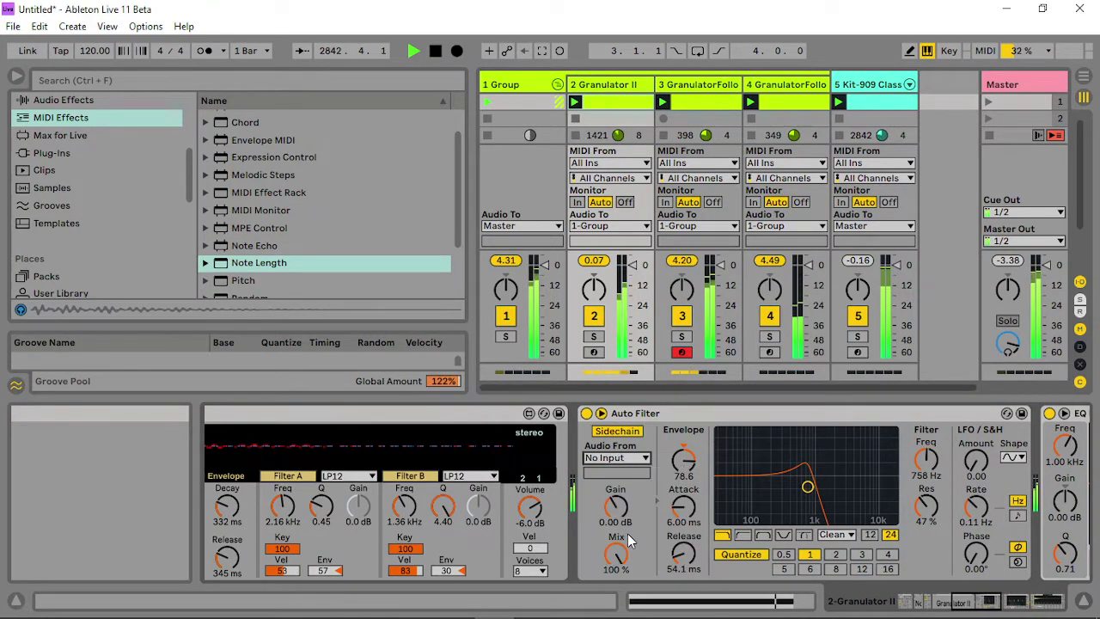
drag(807, 487, 784, 494)
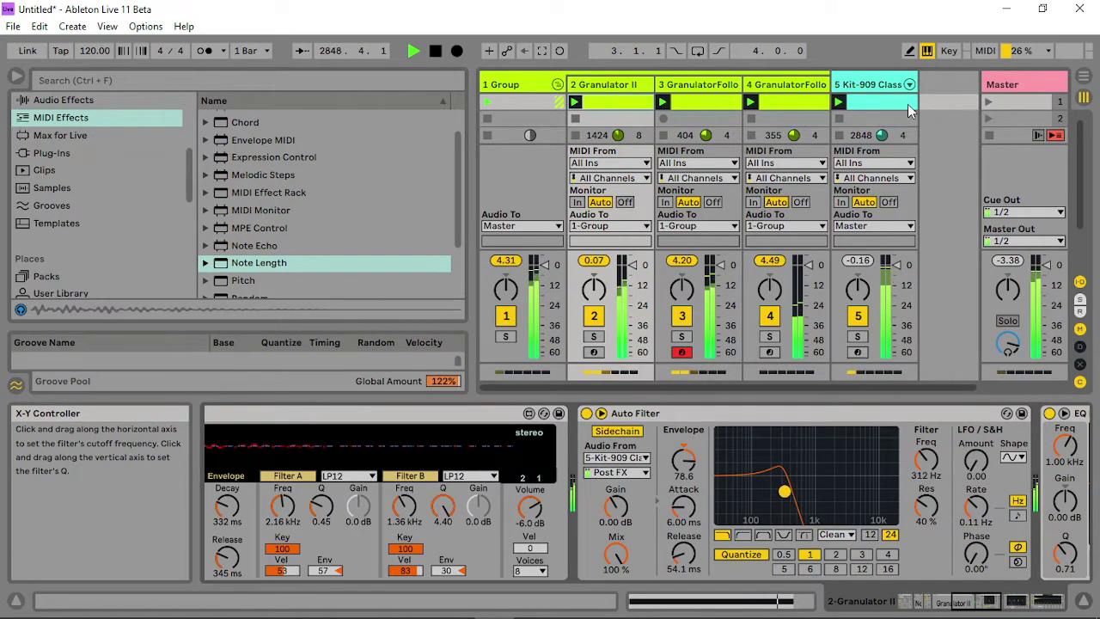
- Insert a new audio track after the 5-Kit-909 Classic track and hide the device view
right_click(936, 86)
click(828, 96)
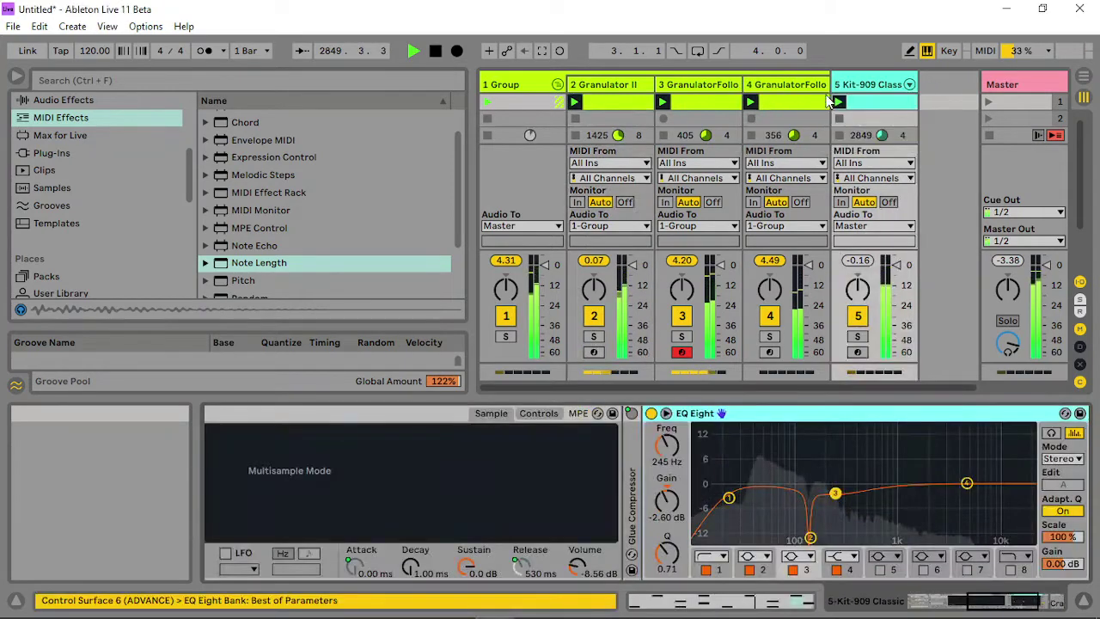
click(1084, 601)
- Route audio track 6's input from 5-Kit-909 Classic Post Mixer, with monitoring set to In and output to Sends Only
click(928, 353)
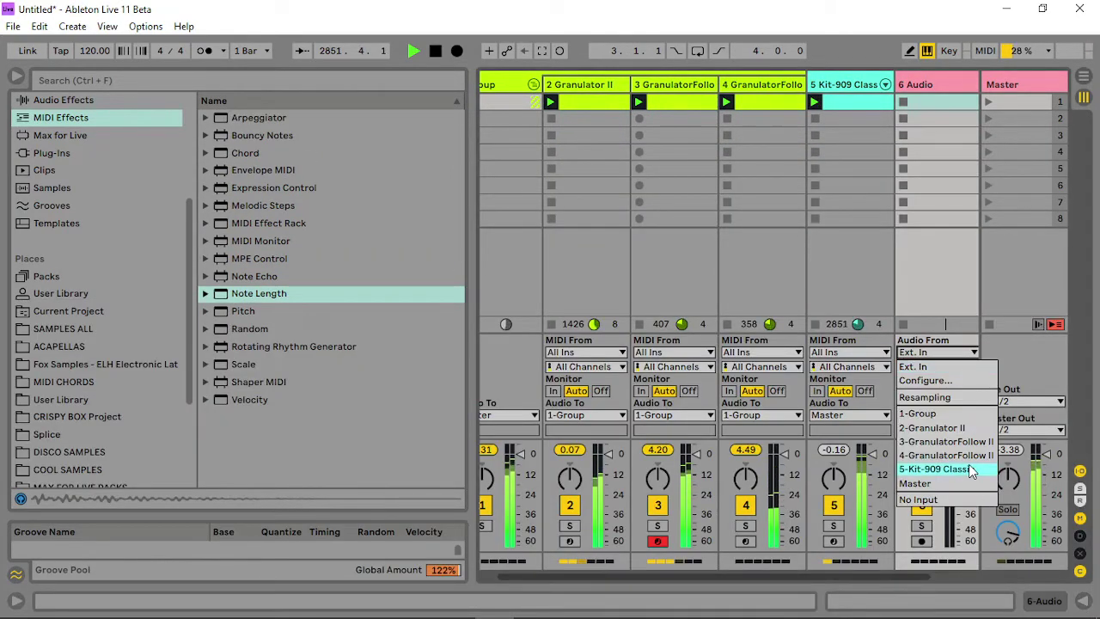
click(954, 468)
click(905, 391)
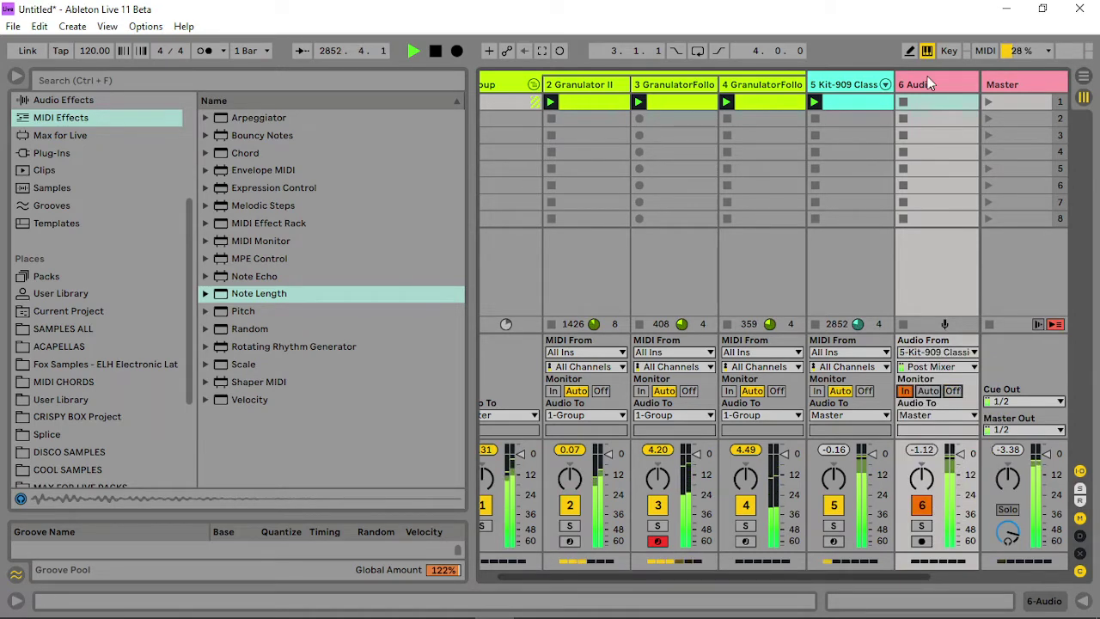
click(927, 420)
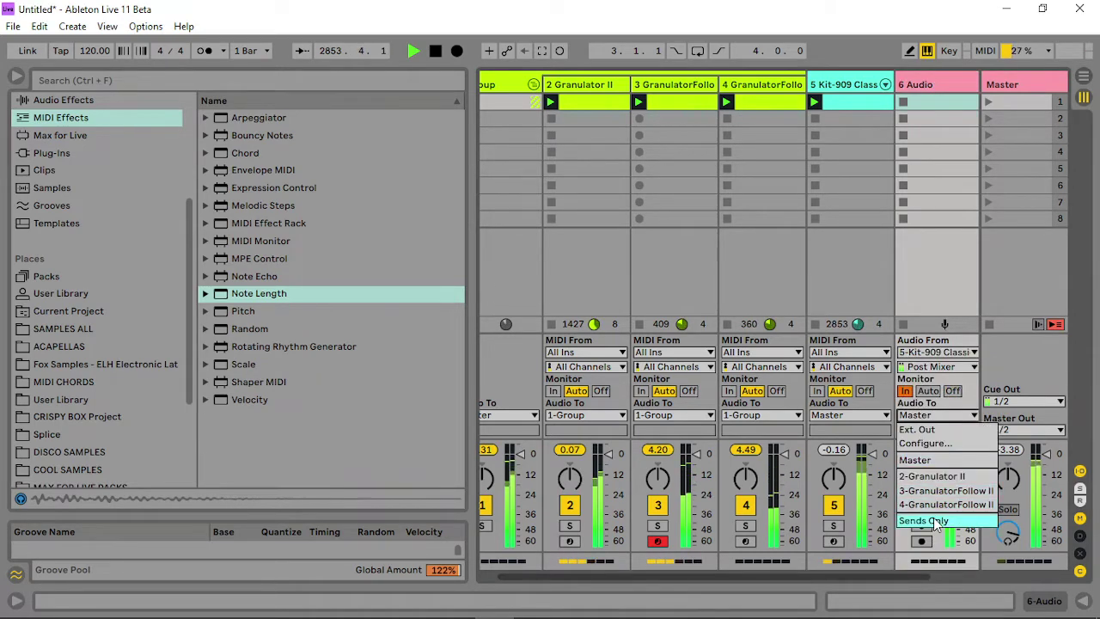
click(922, 520)
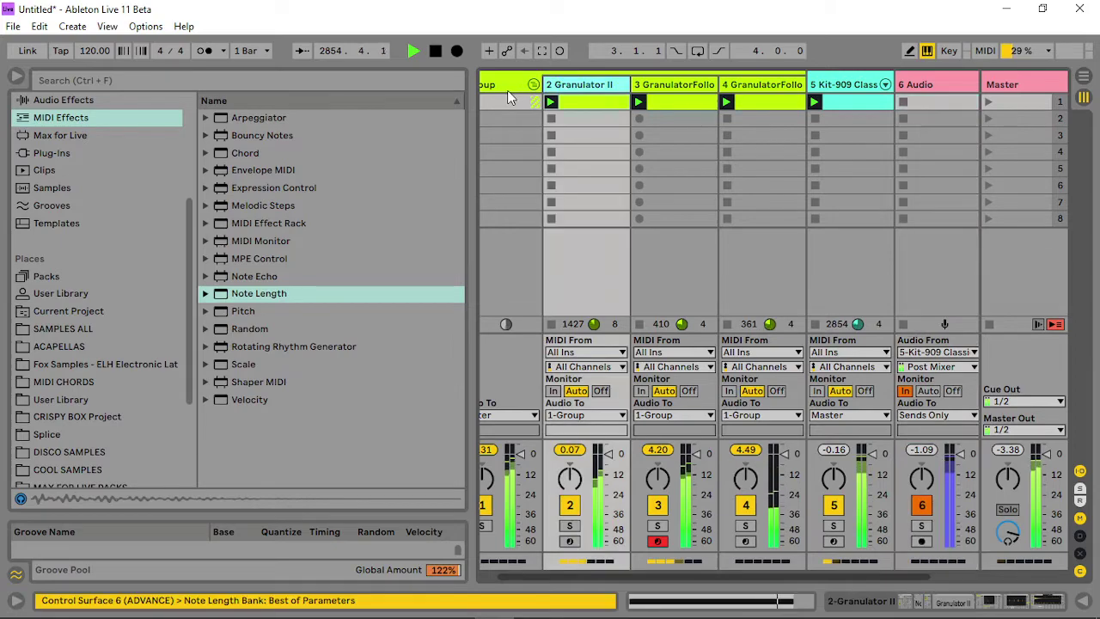
- Switch the sidechain source of track 2's Auto Filter to 6-Audio
double_click(509, 85)
click(634, 84)
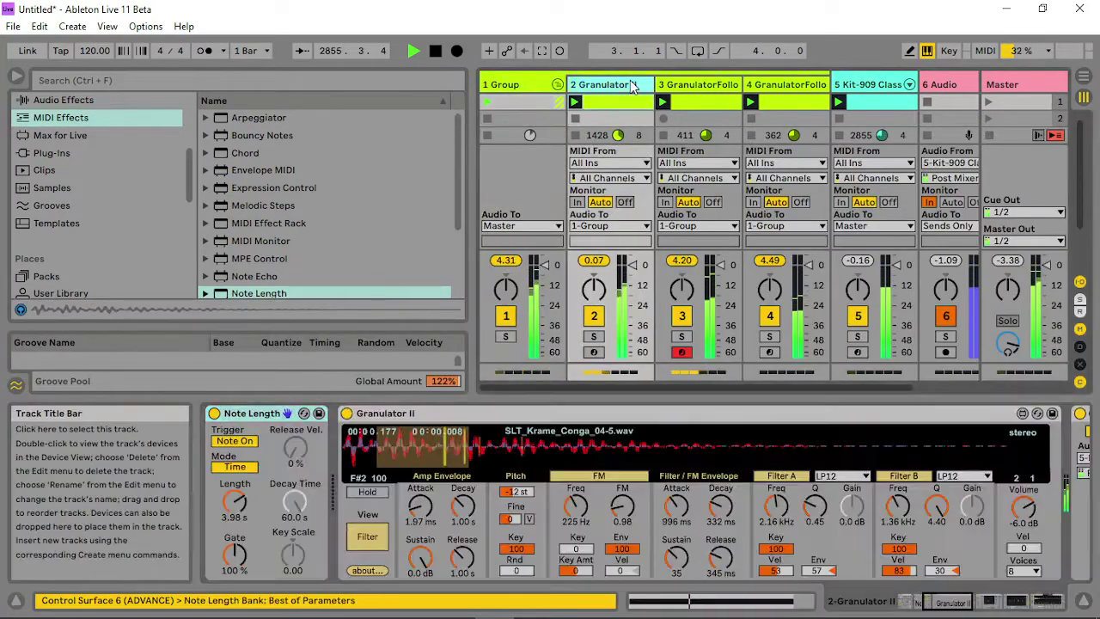
click(961, 604)
click(967, 604)
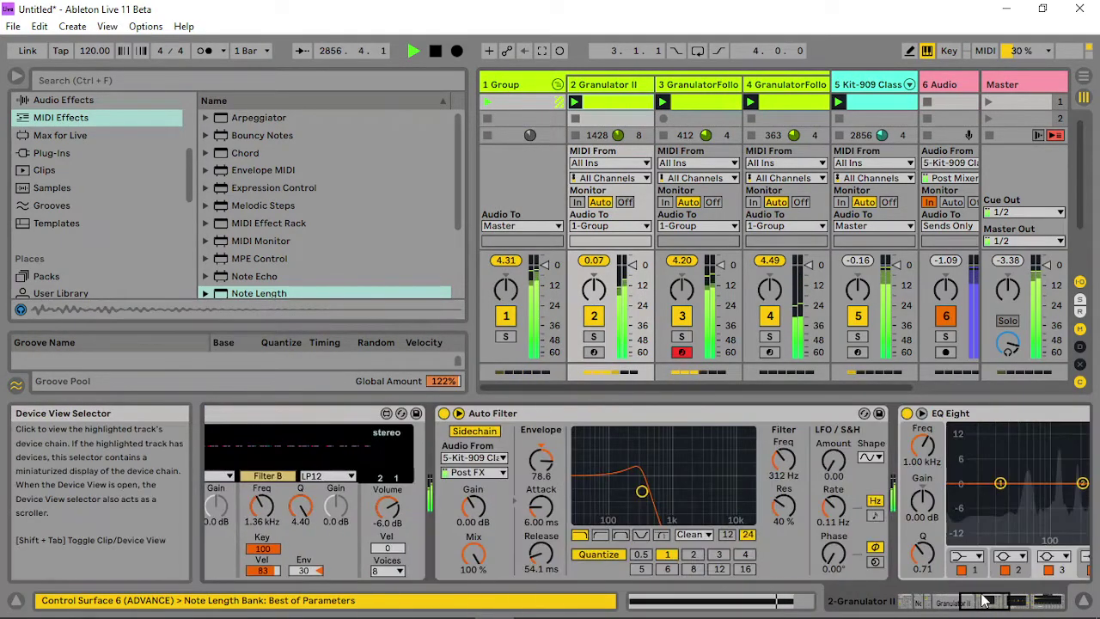
click(475, 457)
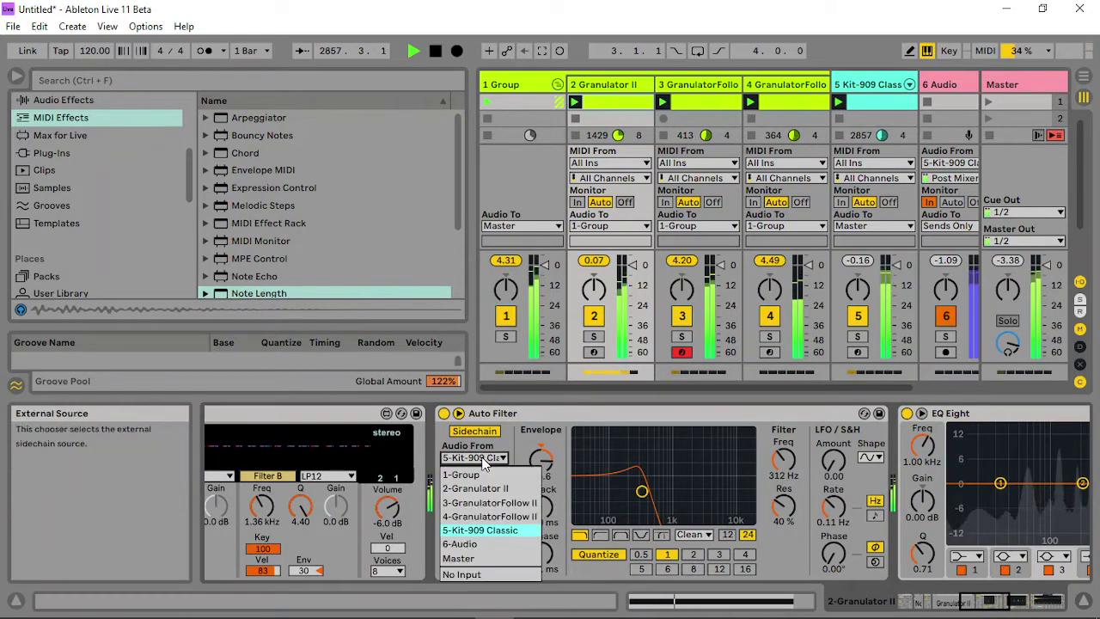
click(499, 542)
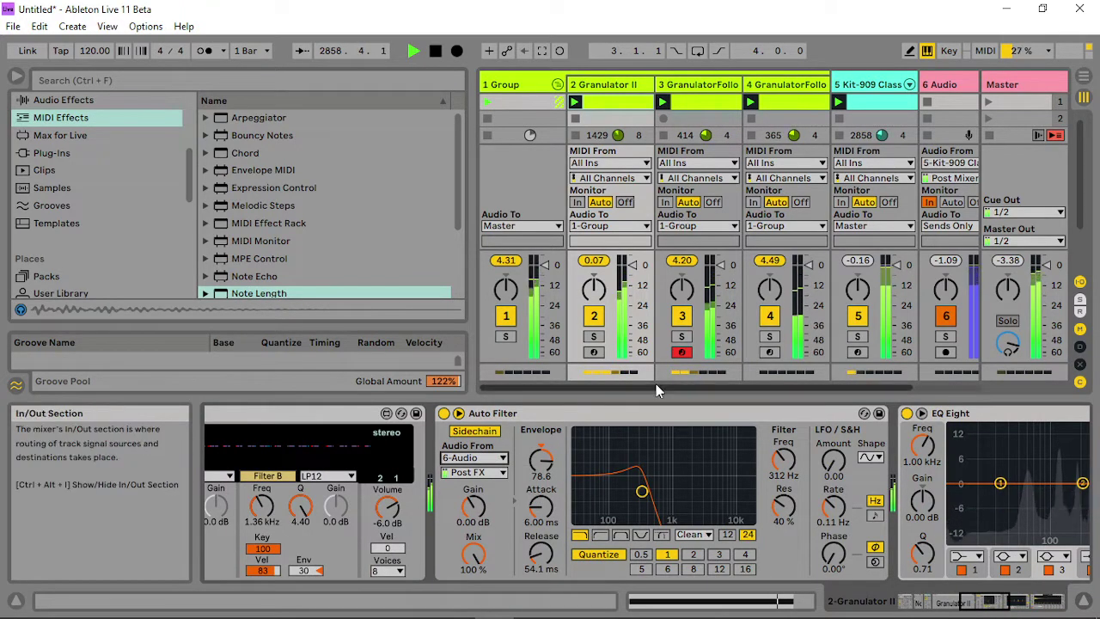
- Inspect audio track 6's device chain and browse the audio effects categories
drag(785, 386, 915, 273)
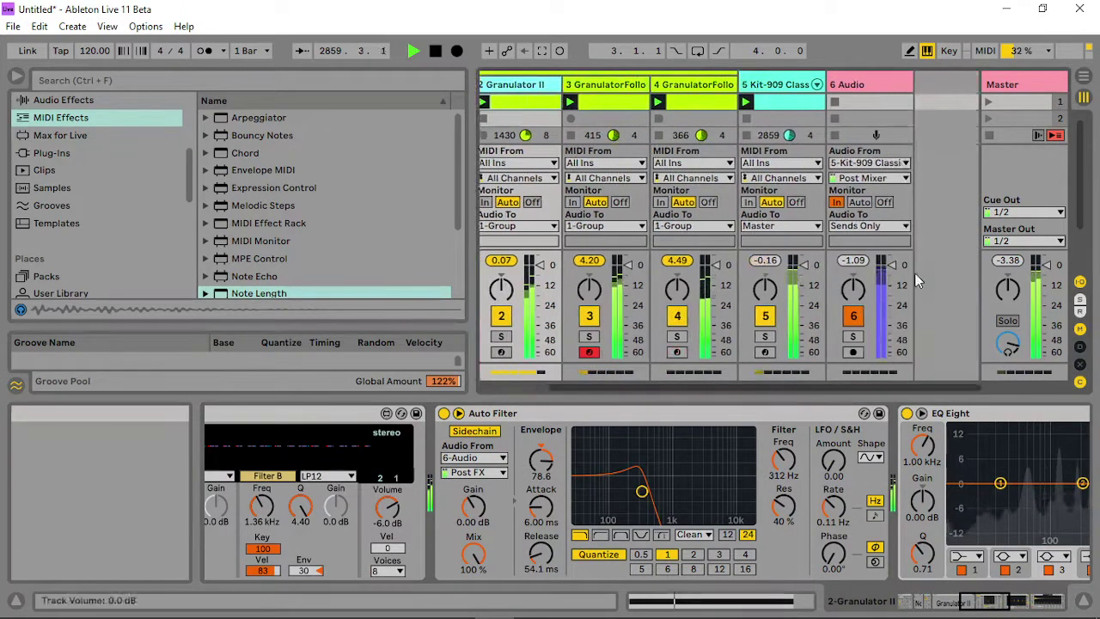
click(870, 81)
click(53, 101)
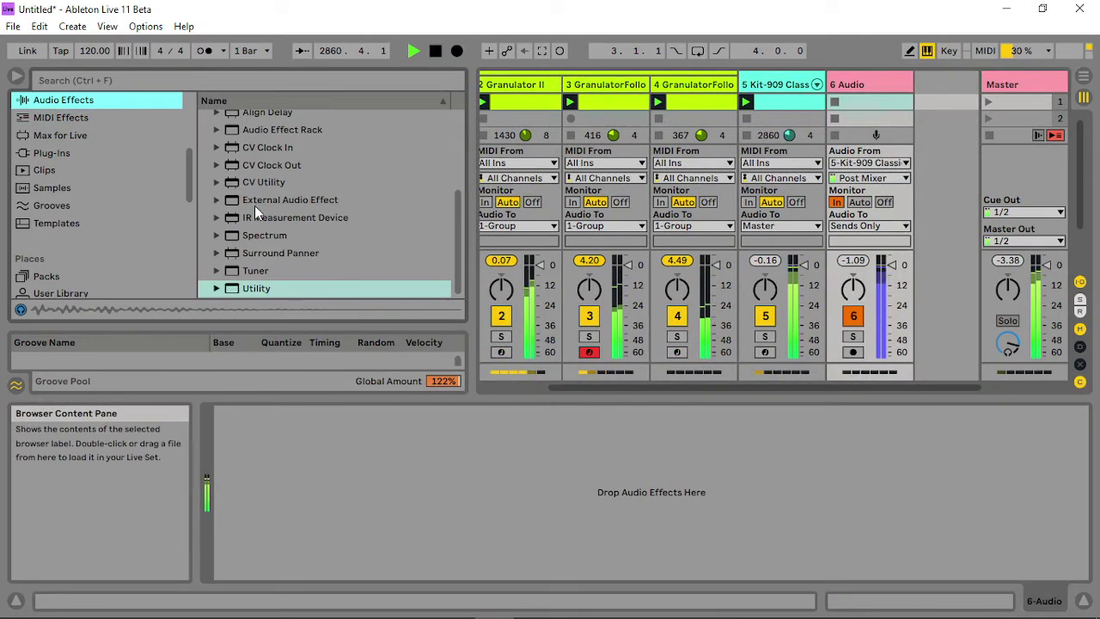
scroll(223, 162, up, 3)
scroll(222, 161, up, 3)
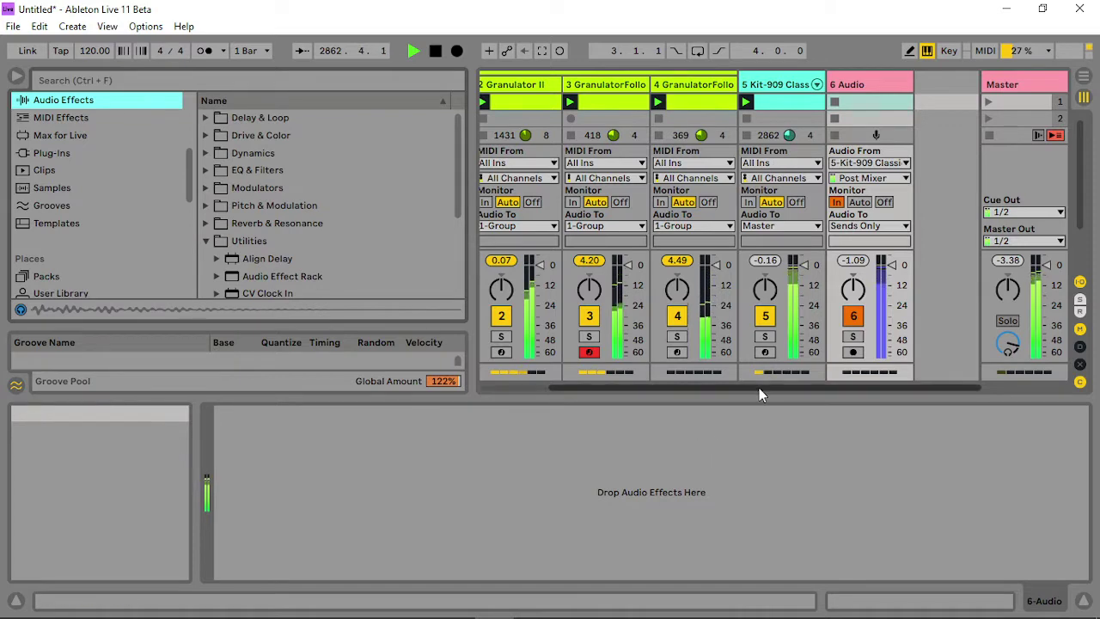
- Set track 2's Auto Filter to 252 Hz cutoff, 36% resonance, 28.7 ms release and a beat quantize division of 2
drag(759, 388, 688, 388)
click(649, 87)
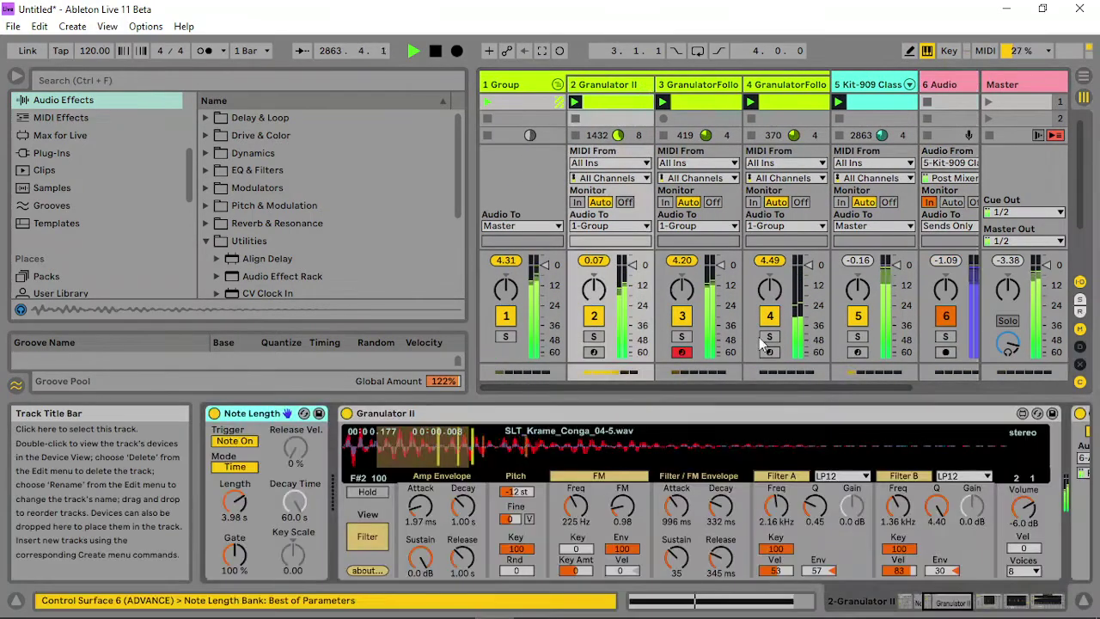
click(946, 599)
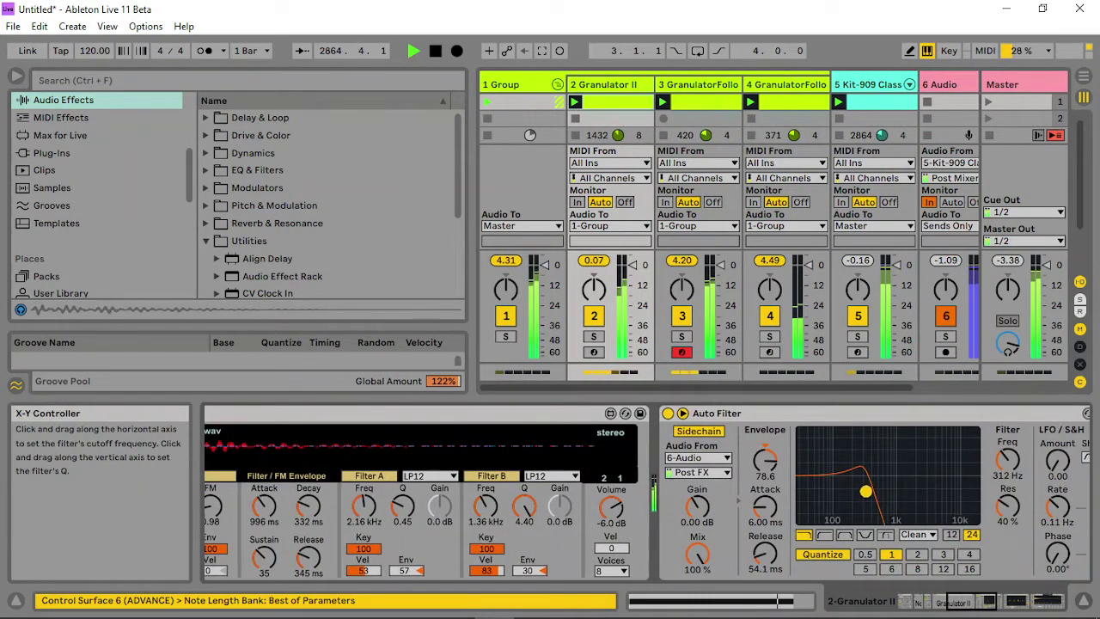
drag(866, 491, 851, 496)
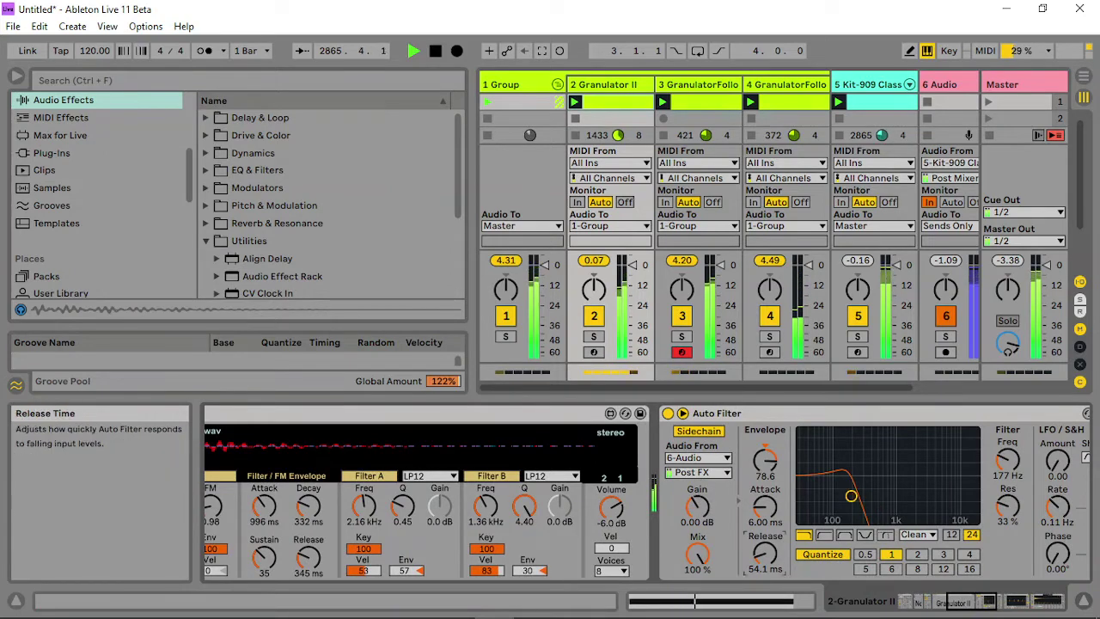
mouse_move(765, 554)
mouse_down()
mouse_move(765, 535)
mouse_move(765, 569)
mouse_up()
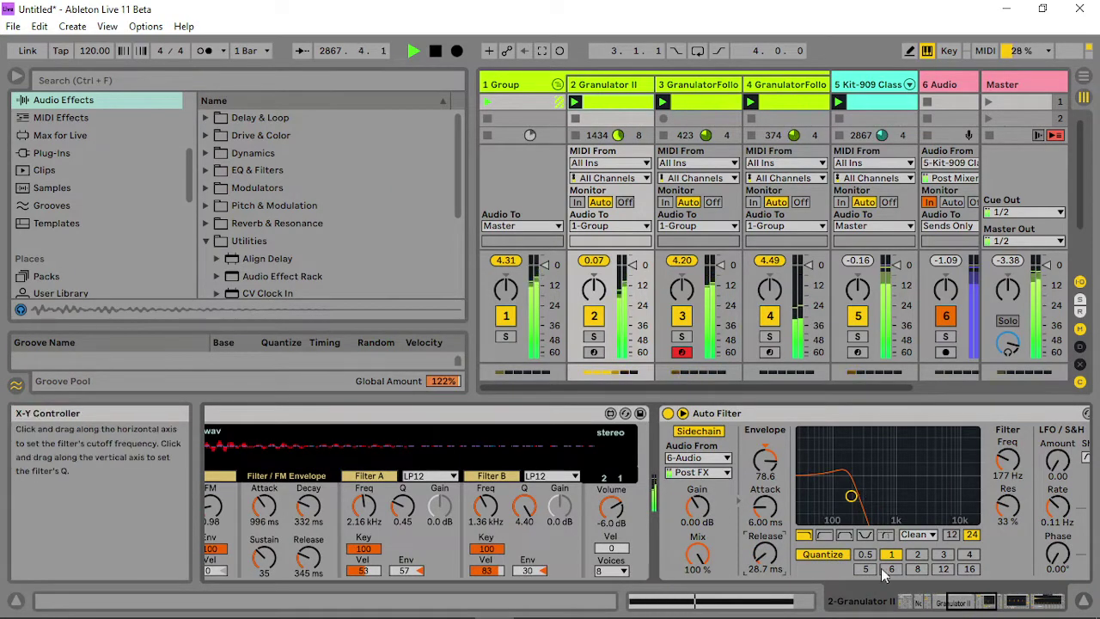
click(918, 555)
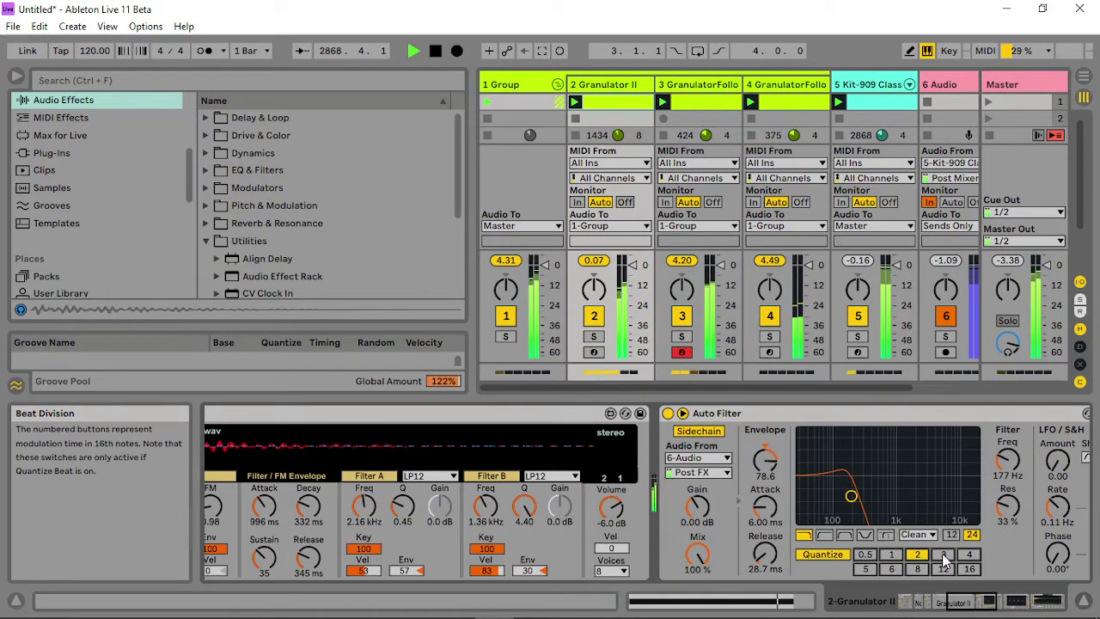
drag(855, 503, 861, 496)
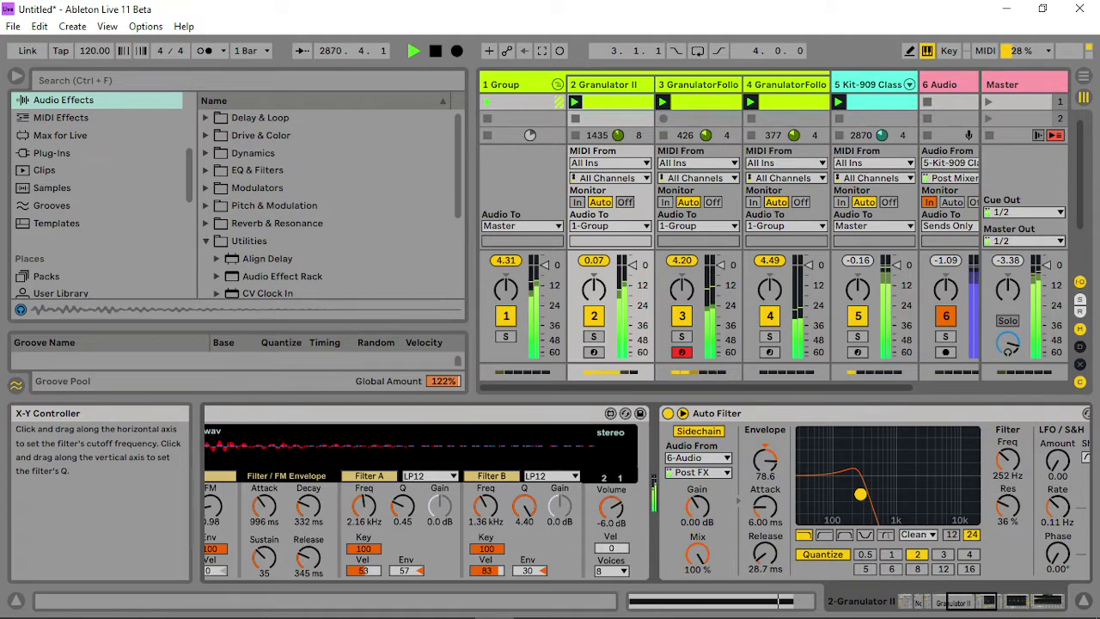
- On track 4, adjust the Auto Filter cutoff, and set GranulatorFollow II's scan factor to 119% and Utility's width to 60%
click(776, 89)
drag(1037, 490, 1055, 488)
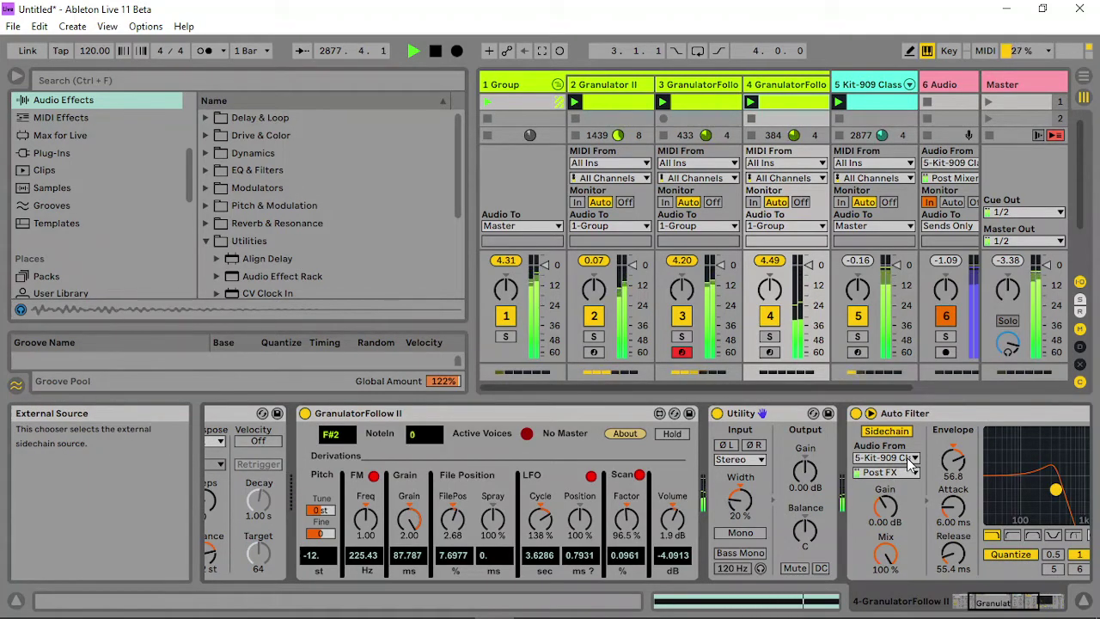
click(988, 606)
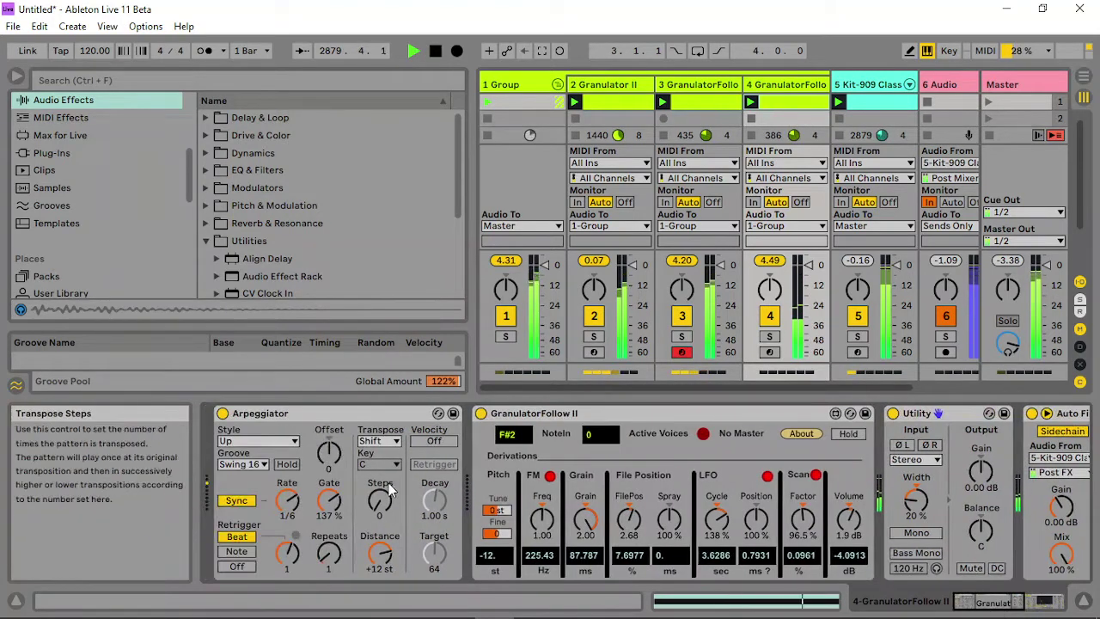
drag(589, 519, 589, 601)
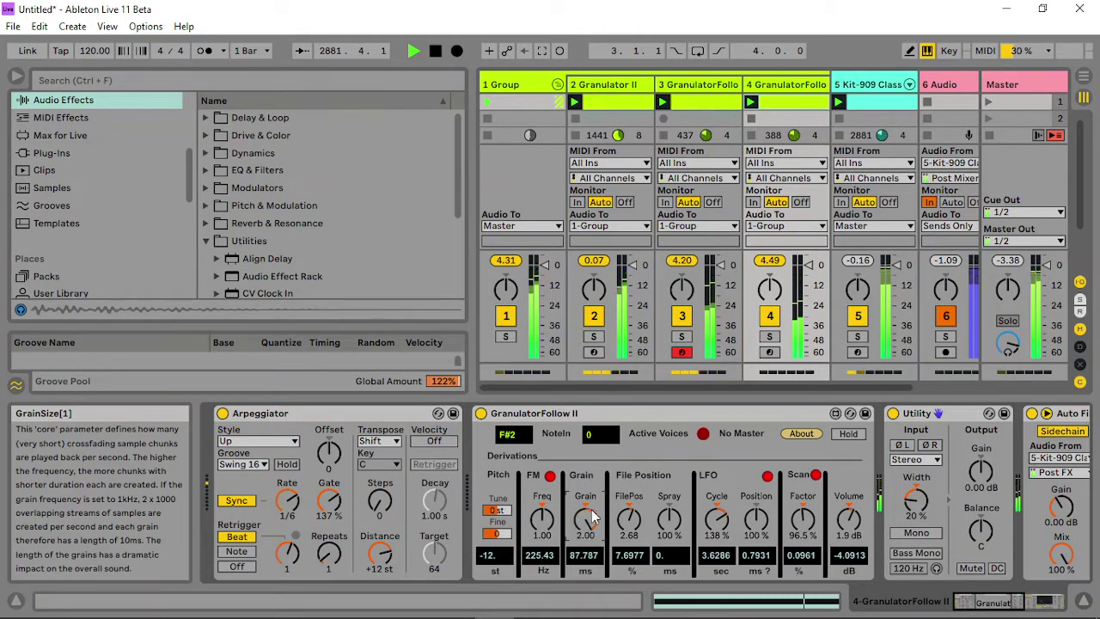
drag(796, 518, 795, 508)
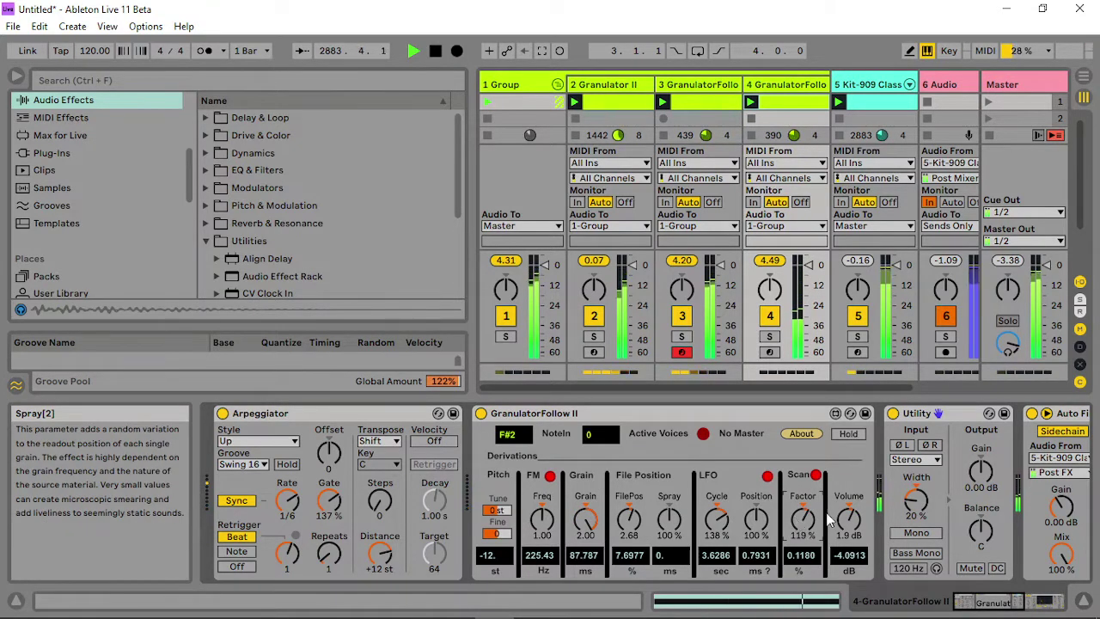
mouse_move(913, 507)
mouse_down()
mouse_move(913, 473)
mouse_move(910, 504)
mouse_up()
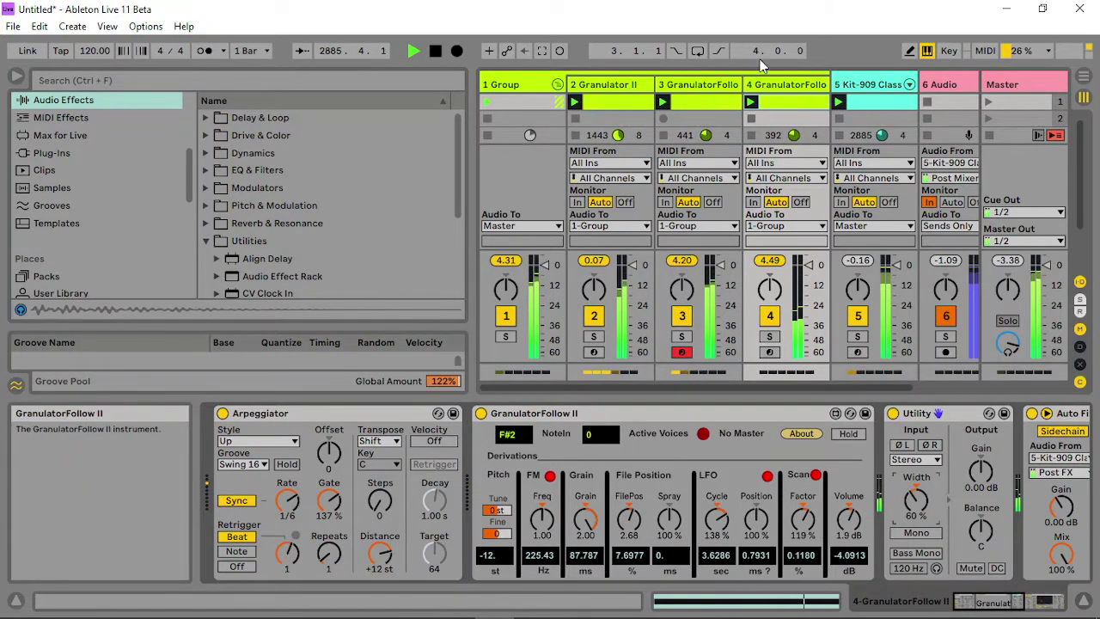
- On track 3, set Utility's width to 47% and GranulatorFollow II's tune to +24 st, FilePos to 0.57 and Grain to 2.00
click(696, 84)
drag(863, 512, 864, 475)
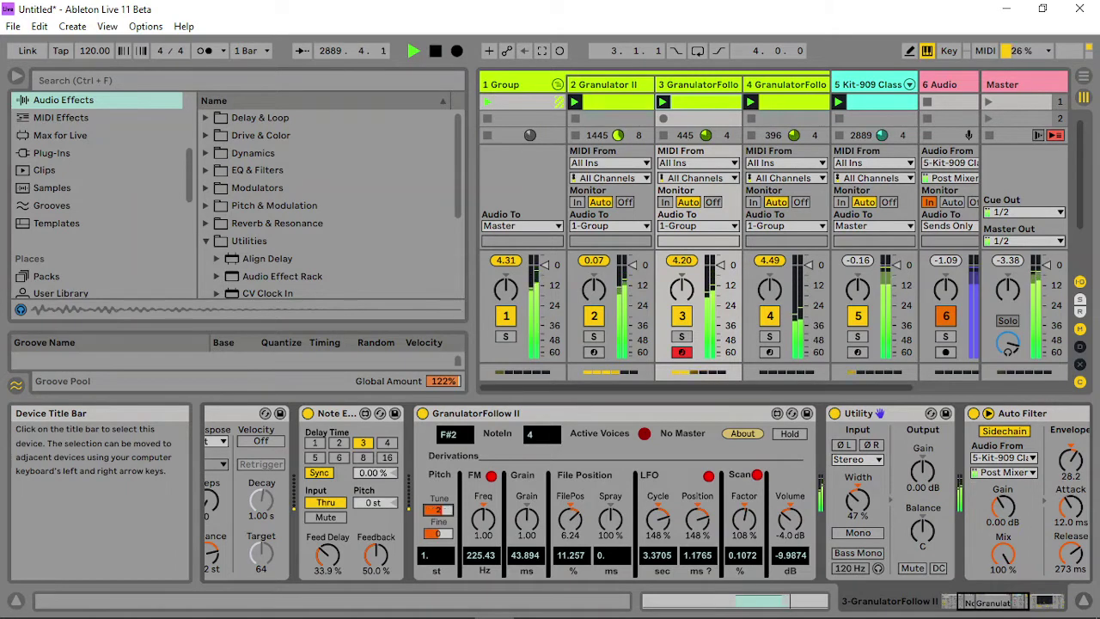
drag(438, 509, 437, 491)
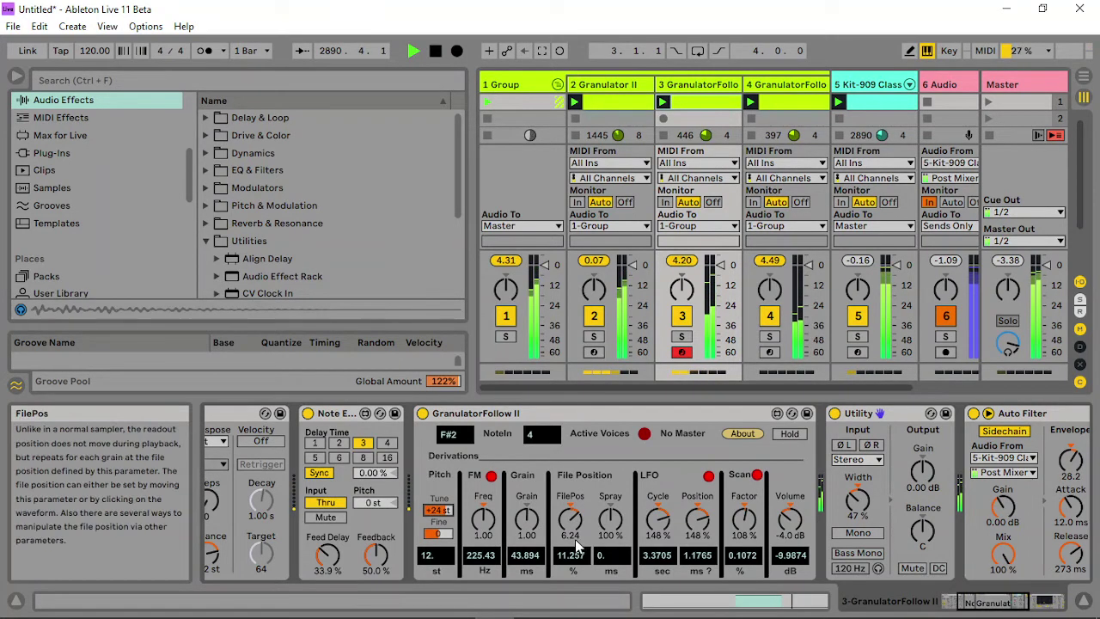
drag(573, 526, 573, 540)
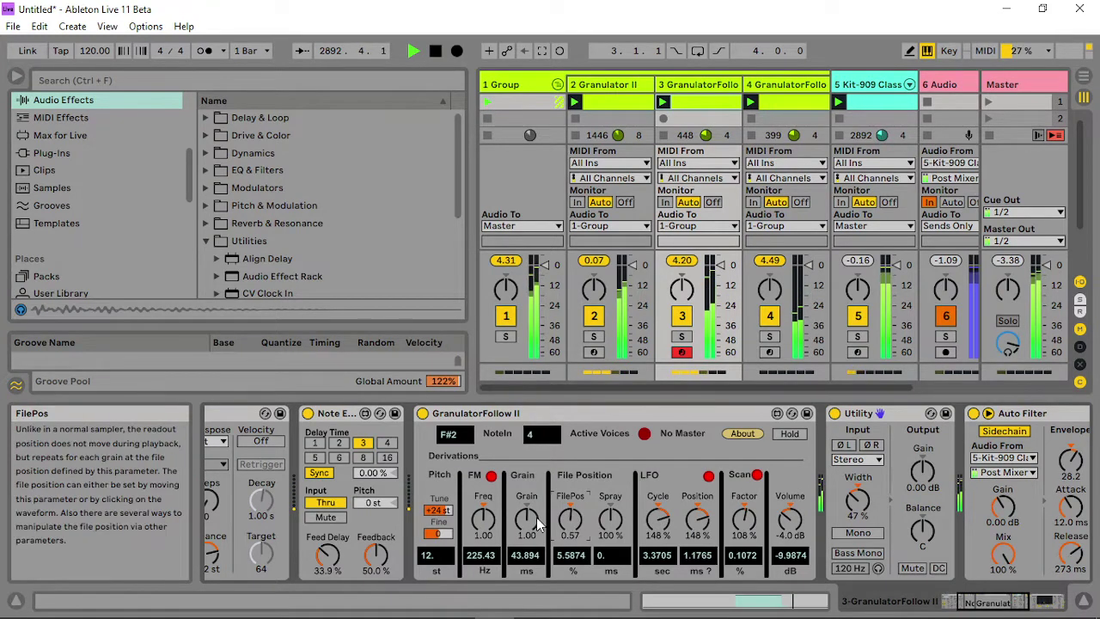
drag(526, 518, 526, 507)
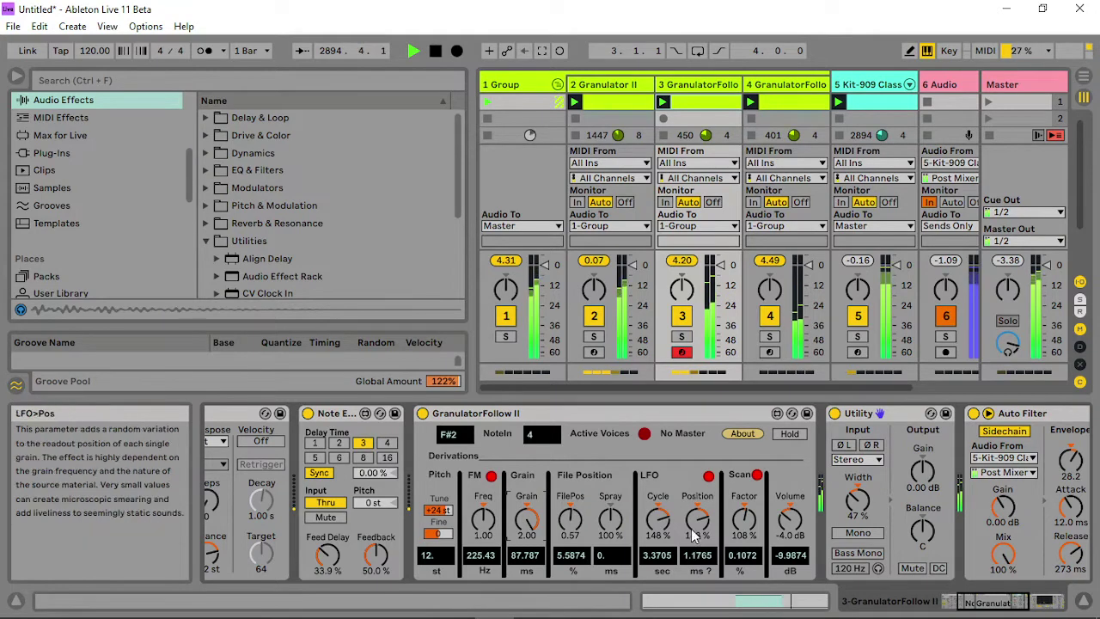
- Set track 3's LFO cycle to 153%, LFO position to 147%, scan factor to 131%, FilePos to 0.00 and Grain to 0.50, and adjust FM frequency
drag(700, 519, 745, 486)
drag(697, 518, 659, 543)
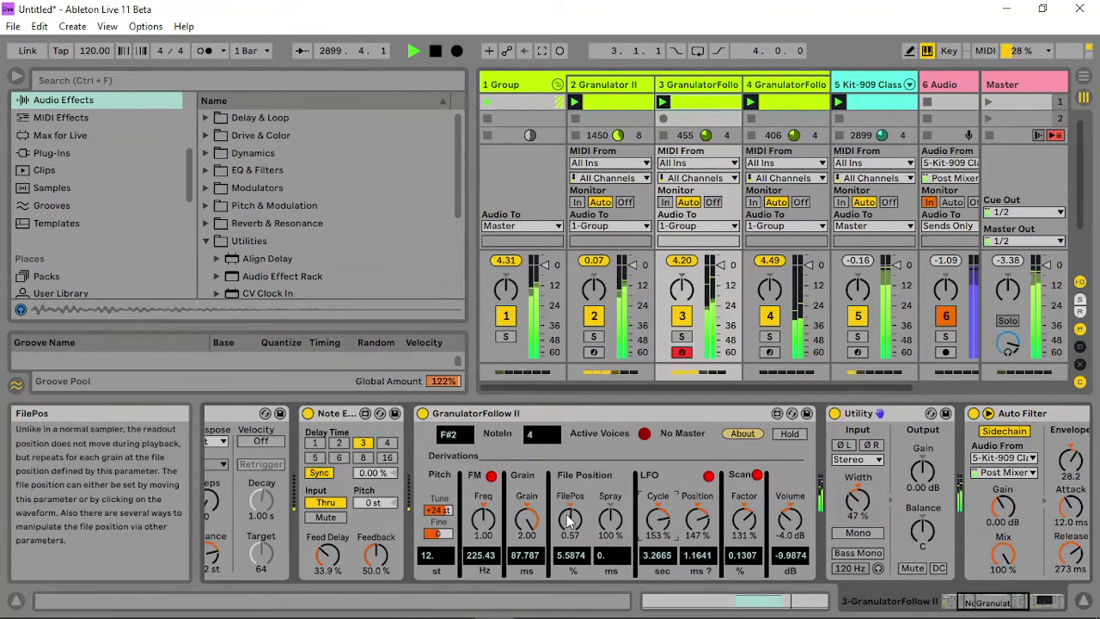
mouse_move(570, 520)
mouse_down()
mouse_move(570, 550)
mouse_move(570, 524)
mouse_move(527, 542)
mouse_up()
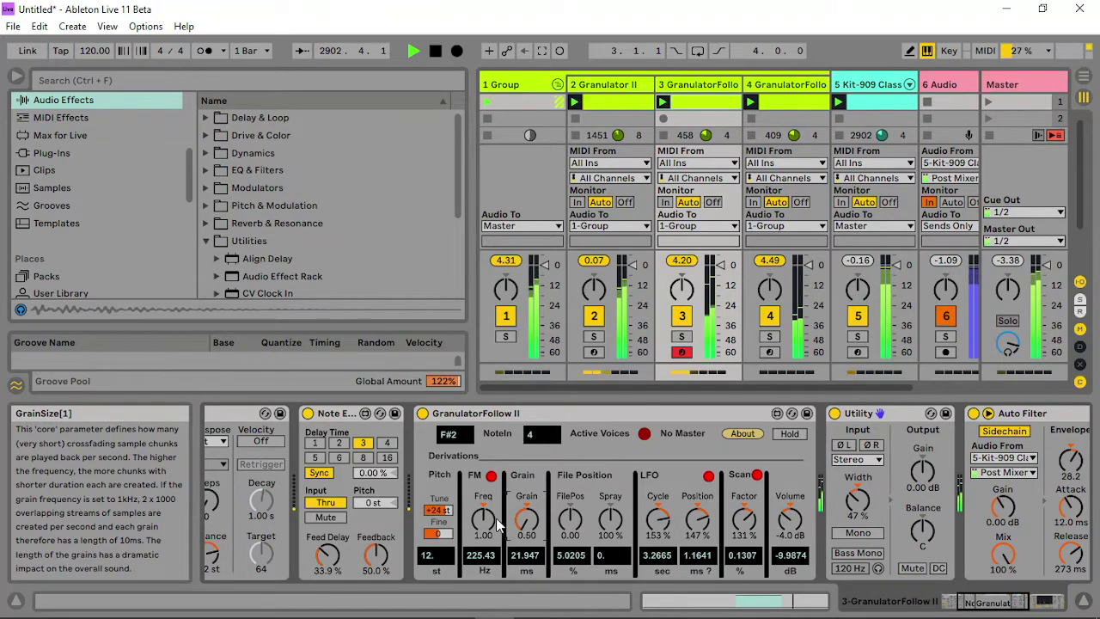
drag(491, 526, 492, 503)
- Set track 2's Granulator II FM frequency to 360 Hz, FM amount to 10.40, FM Env to 26 and FM Key to 100
click(619, 84)
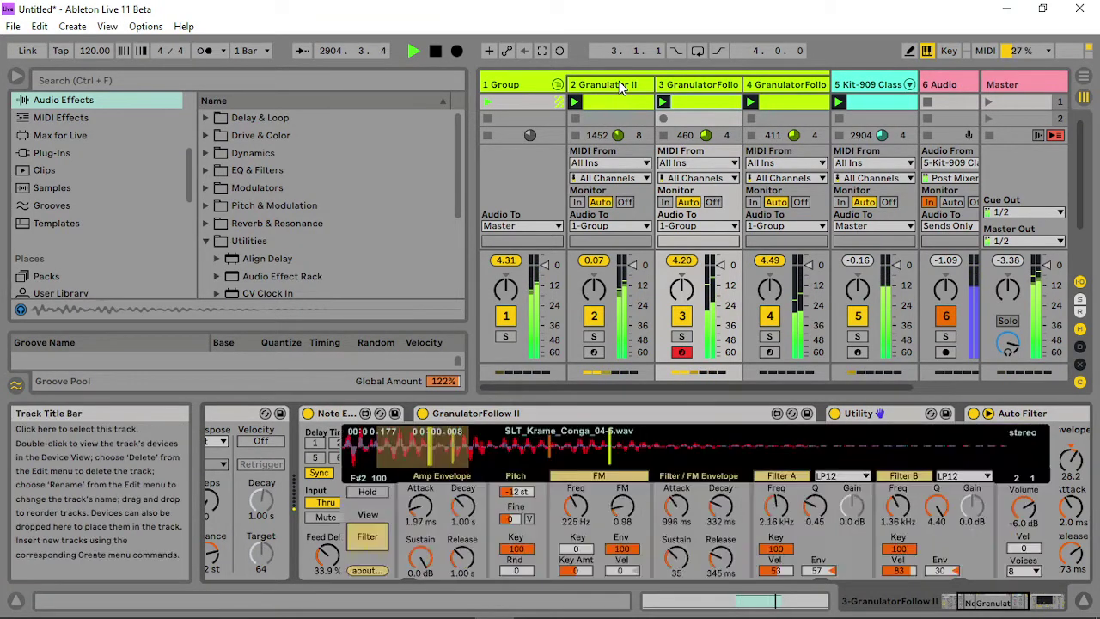
drag(632, 520, 624, 564)
click(622, 549)
click(626, 512)
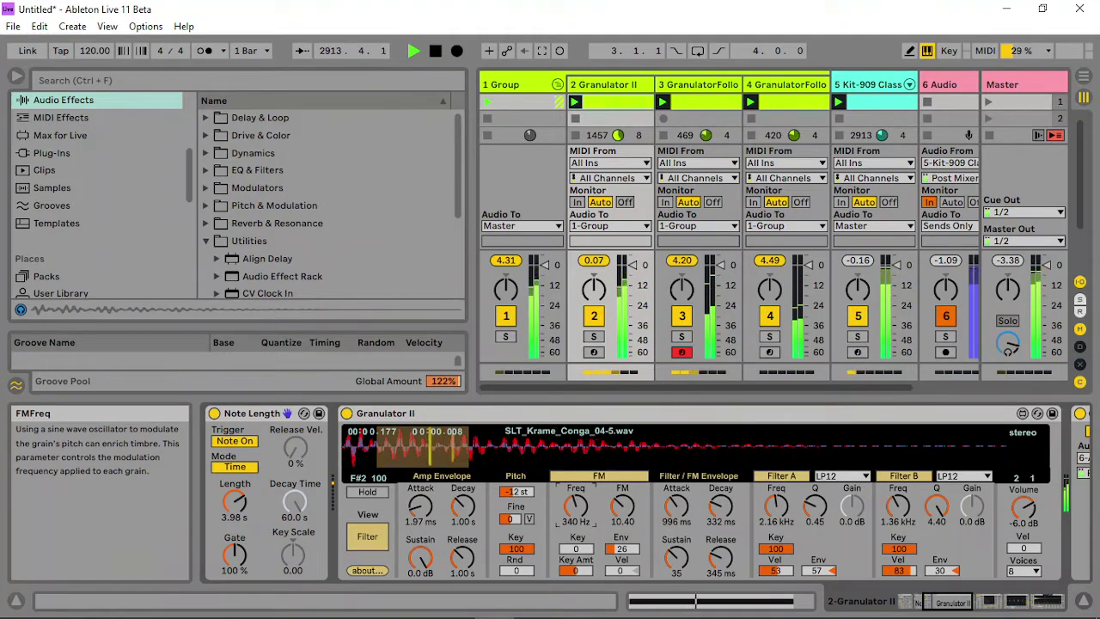
drag(583, 549, 582, 516)
double_click(583, 548)
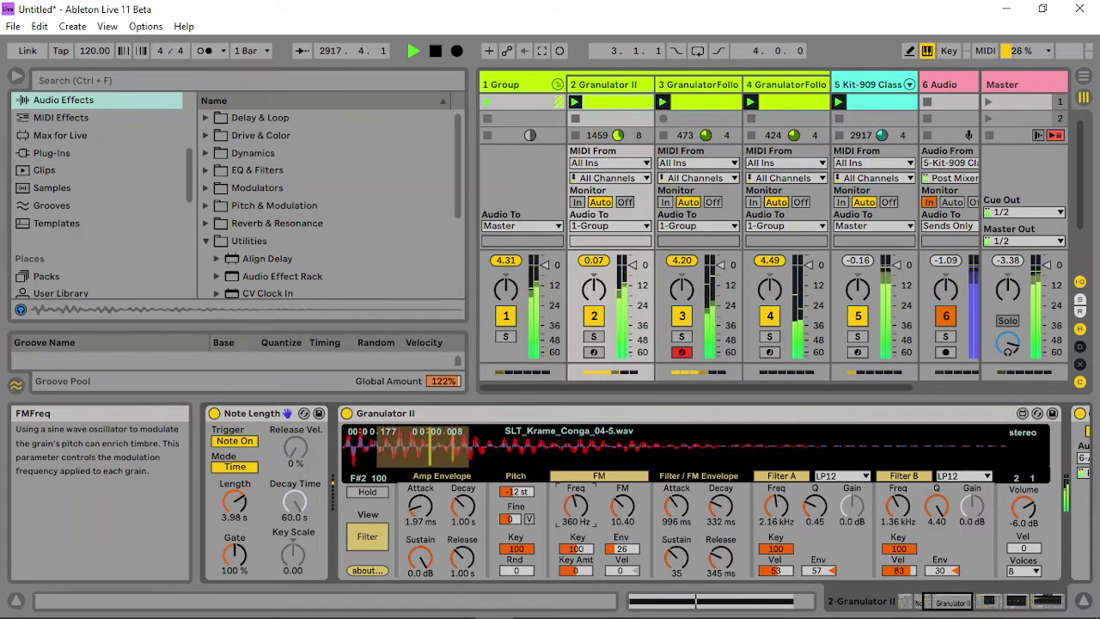
- Set Granulator II's filter envelope decay to 1.34 s, Filter A to 2.95 kHz, and Filter B to 571 Hz with Env 25
drag(722, 507, 776, 503)
click(897, 509)
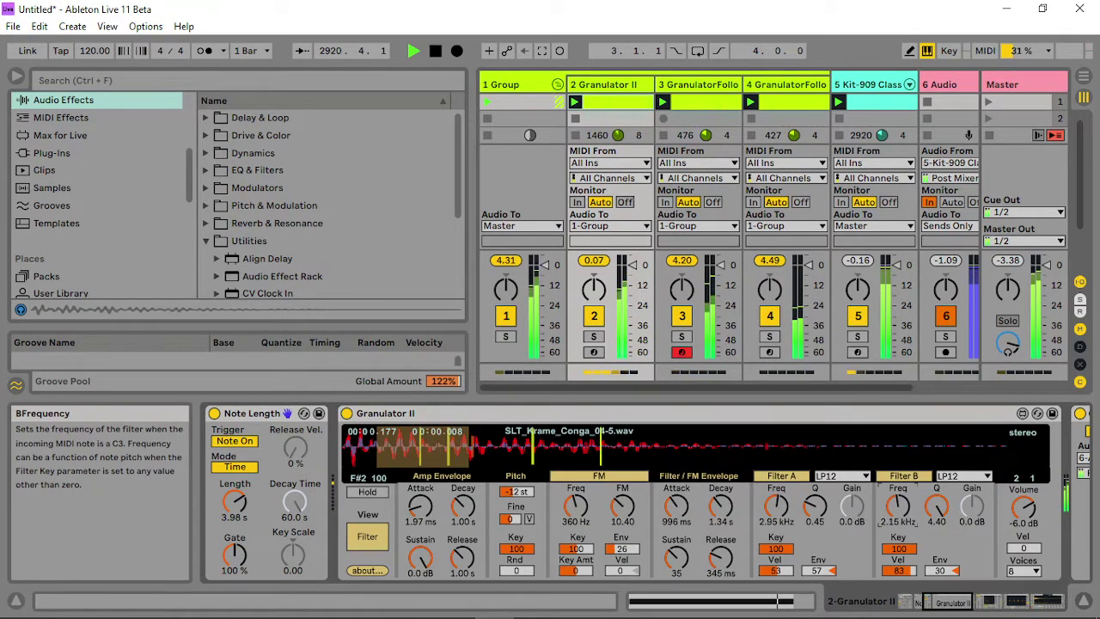
drag(898, 509, 898, 502)
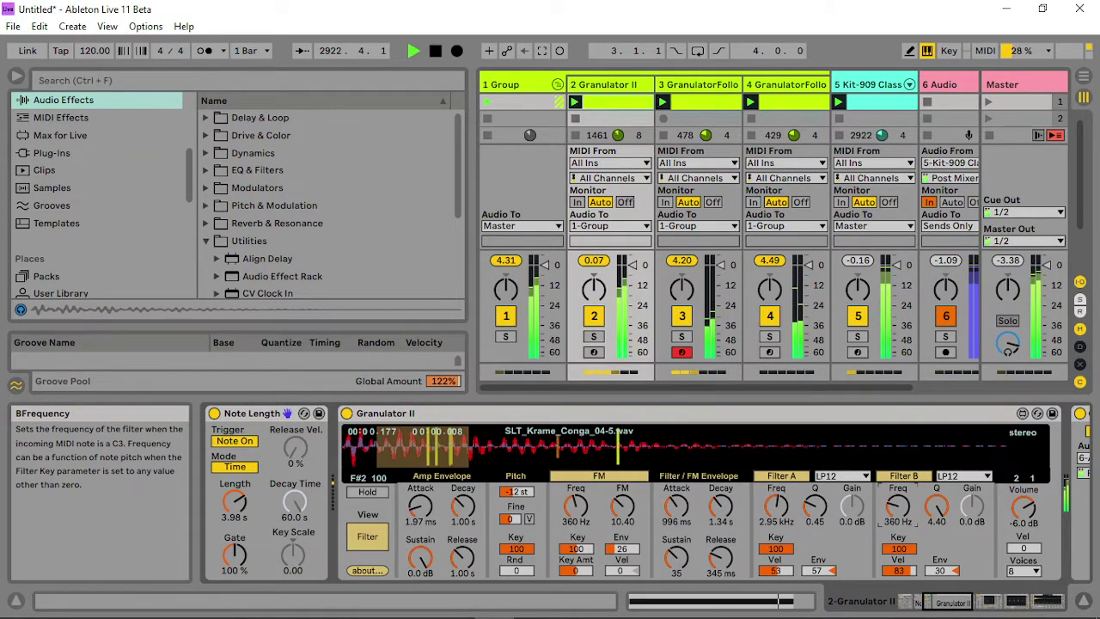
drag(940, 570, 941, 550)
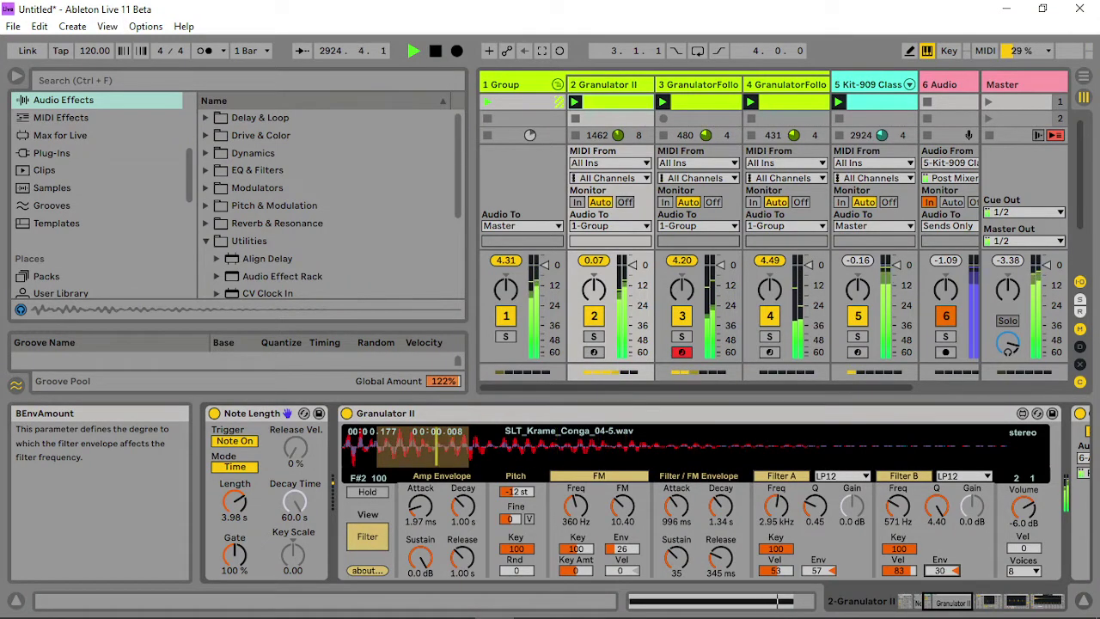
drag(940, 570, 940, 581)
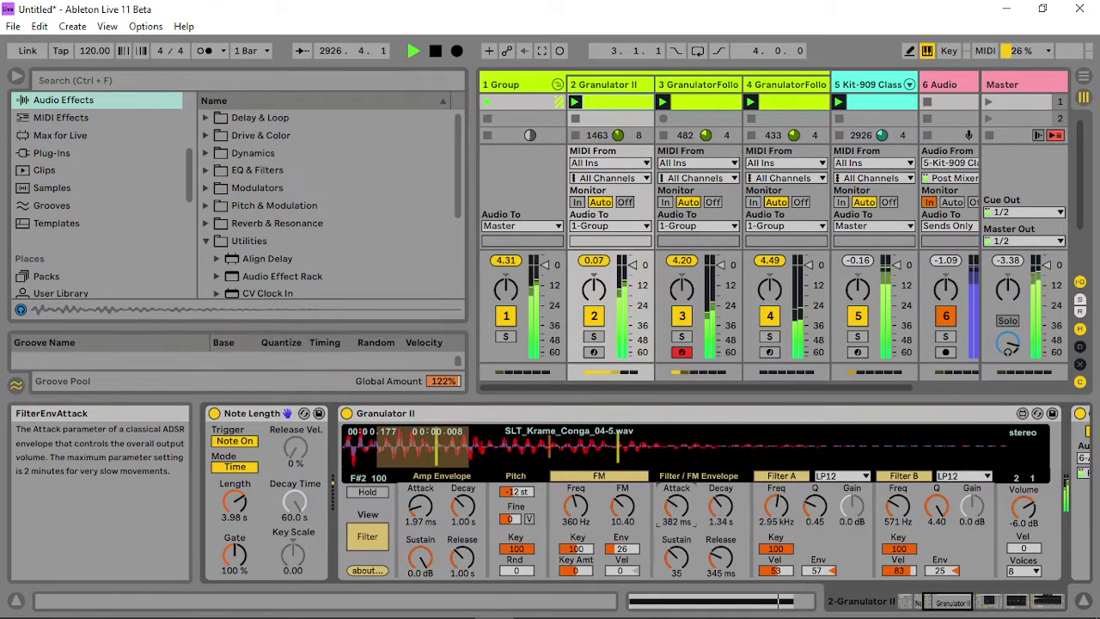
- Set the filter envelope attack to 73.0 ms and decay to 105 ms, Filter A to 1.88 kHz, Filter B to 269 Hz and pitch to -24 st
drag(675, 507, 676, 524)
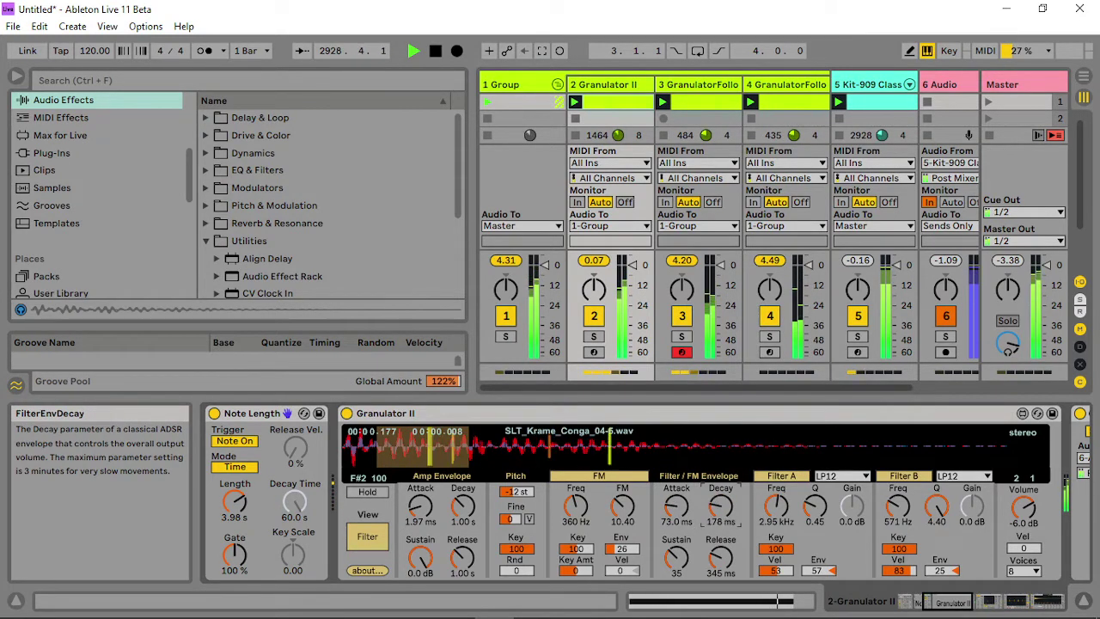
drag(720, 507, 776, 515)
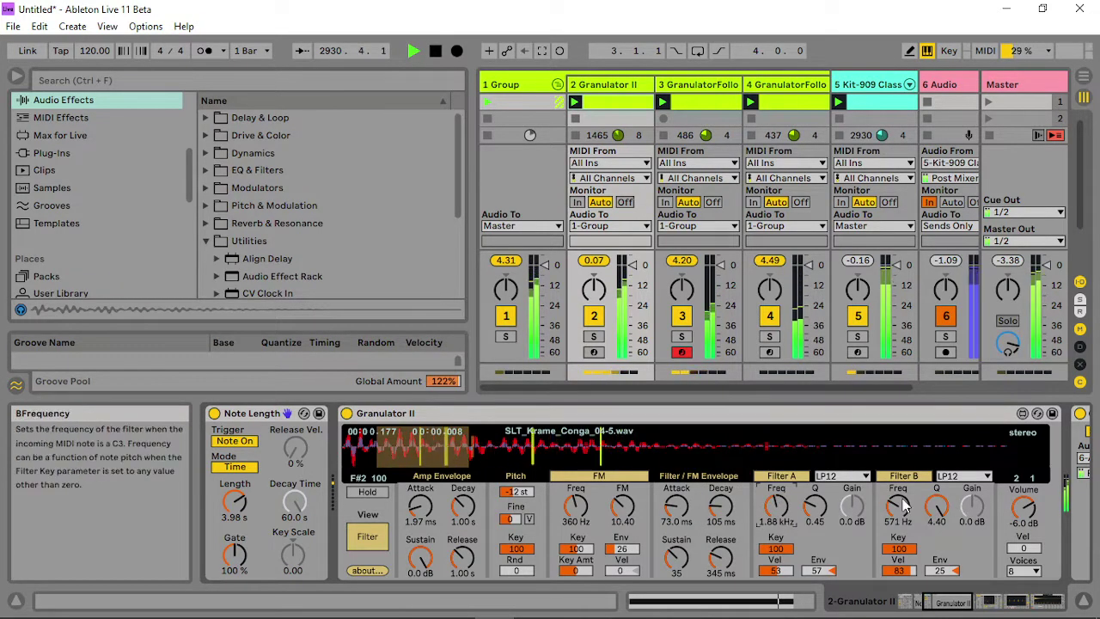
drag(902, 507, 903, 520)
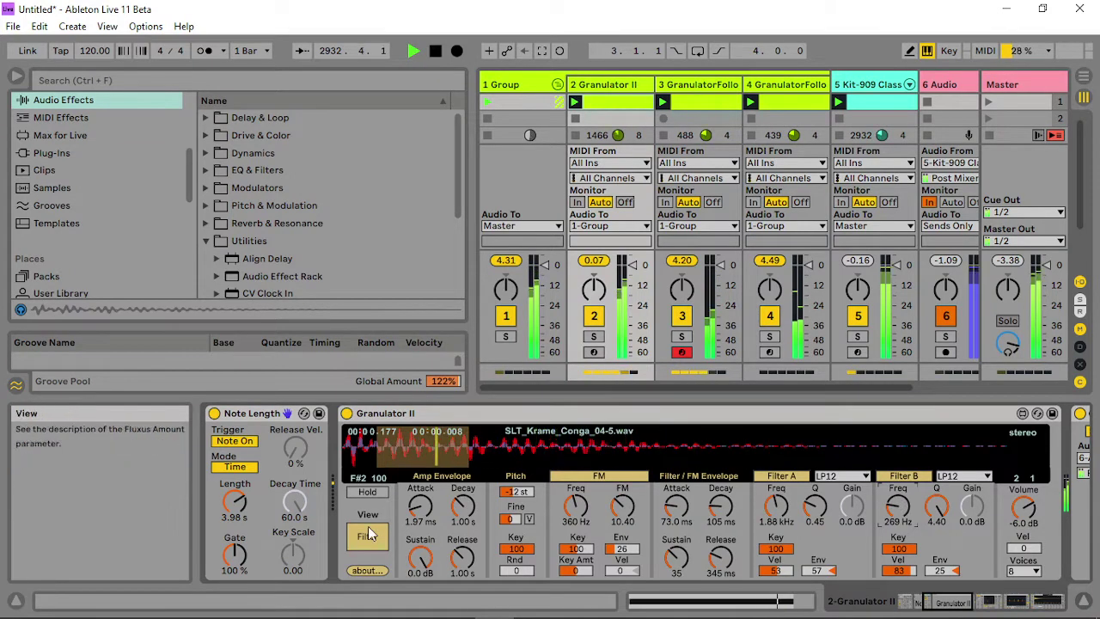
drag(517, 492, 517, 513)
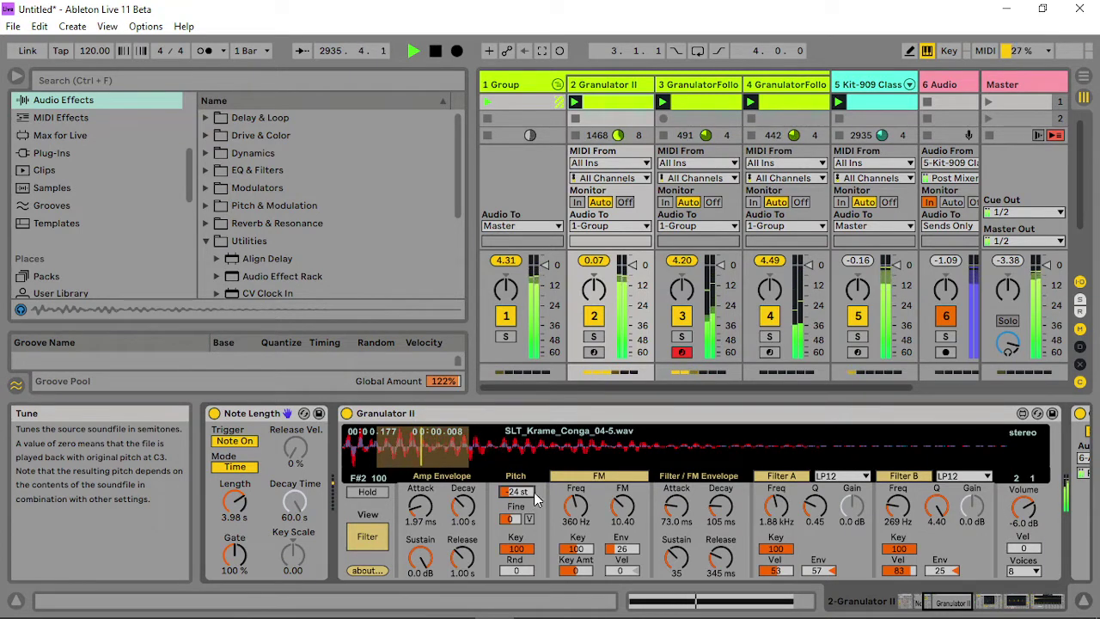
- Set GranulatorFollow II on track 4 to a Tune of +12 st and an FM Freq of 2.00
click(696, 85)
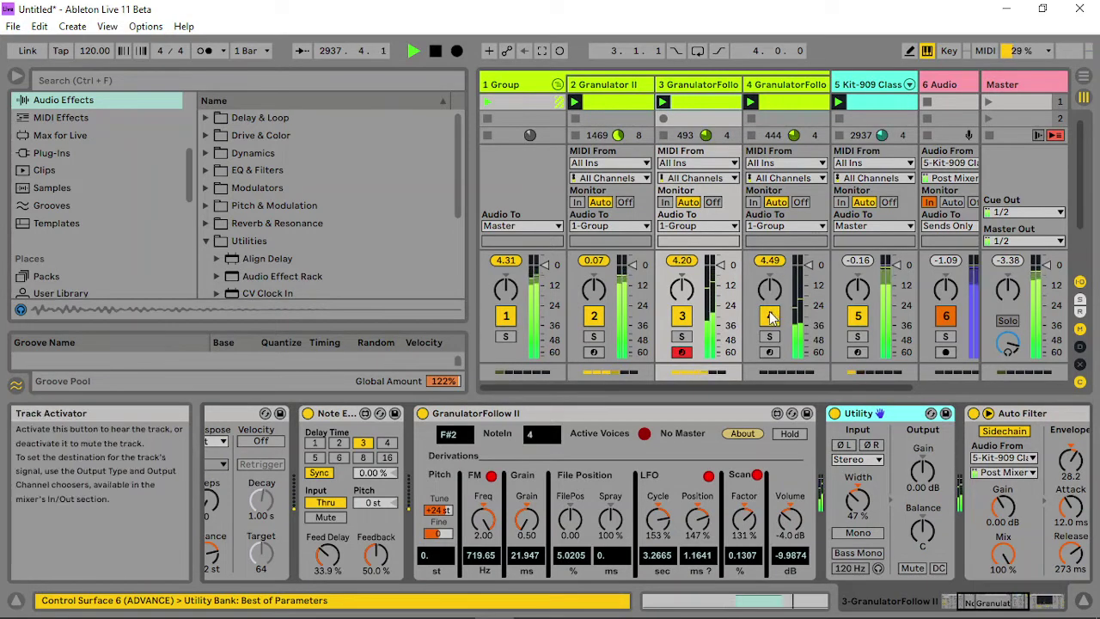
click(799, 142)
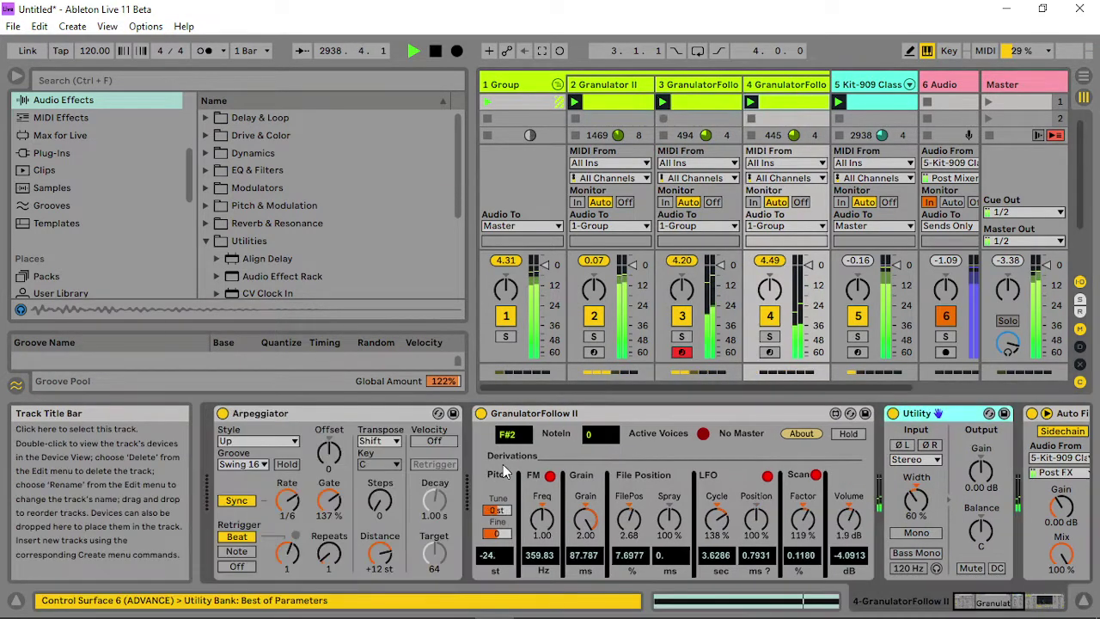
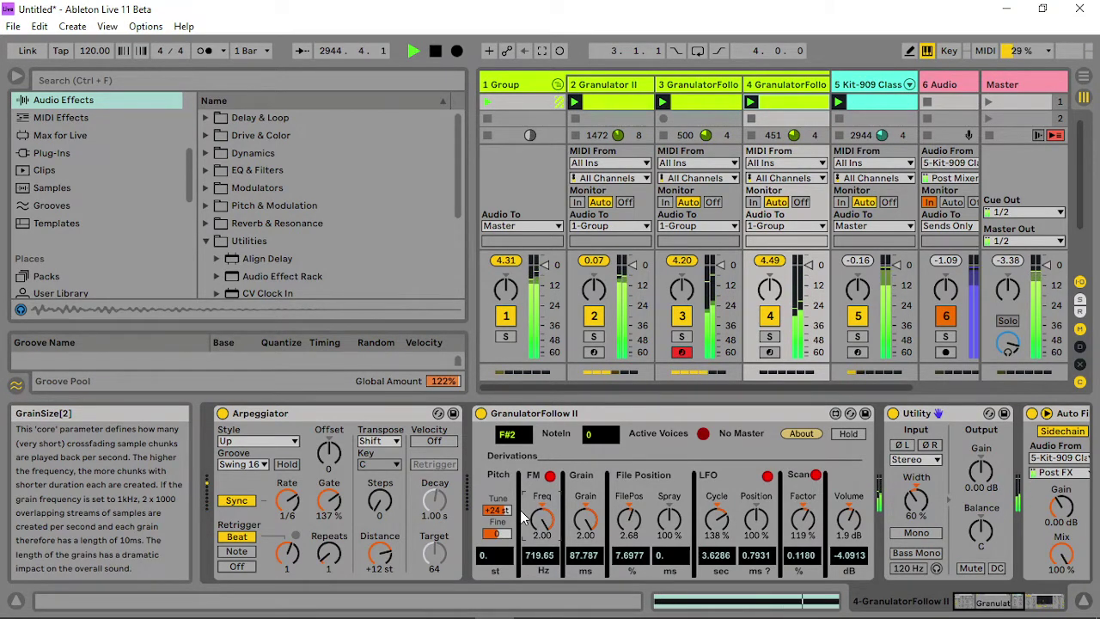
drag(504, 511, 504, 525)
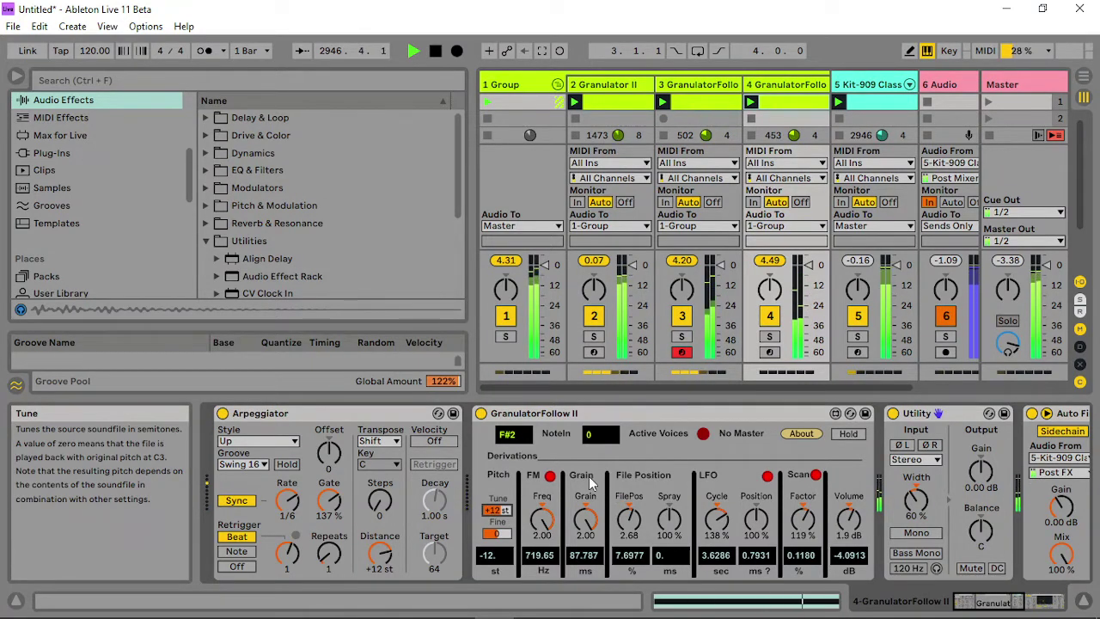
- Try the track 4 Arpeggiator with Minor transposition in key F, a distance of +1 st and a positive step count
click(385, 442)
click(383, 482)
click(386, 465)
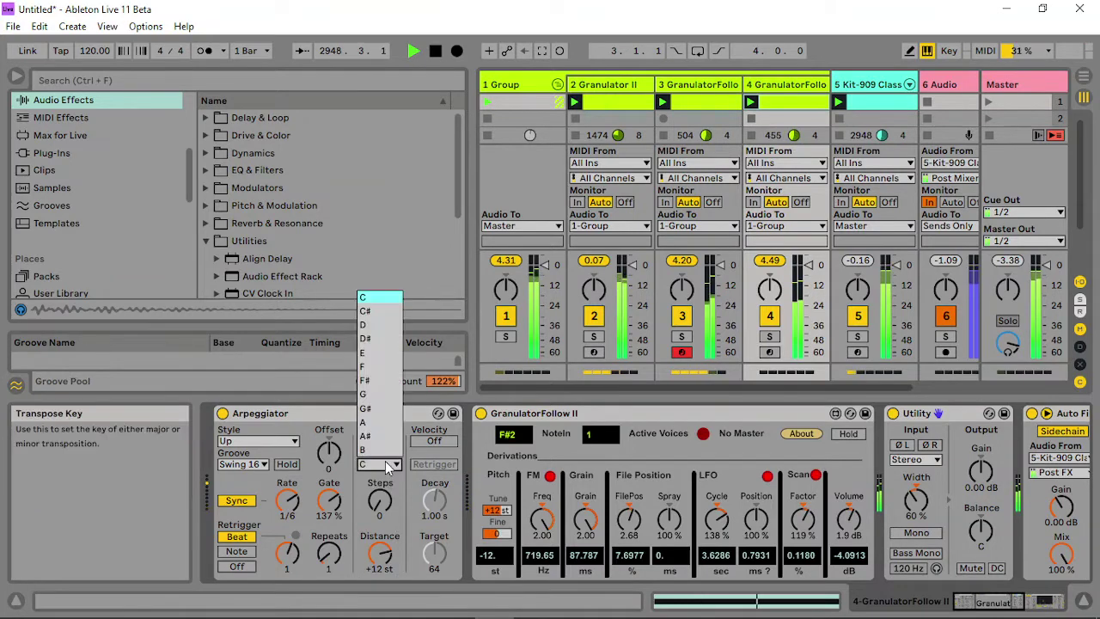
click(381, 369)
drag(385, 552, 384, 583)
drag(387, 505, 387, 494)
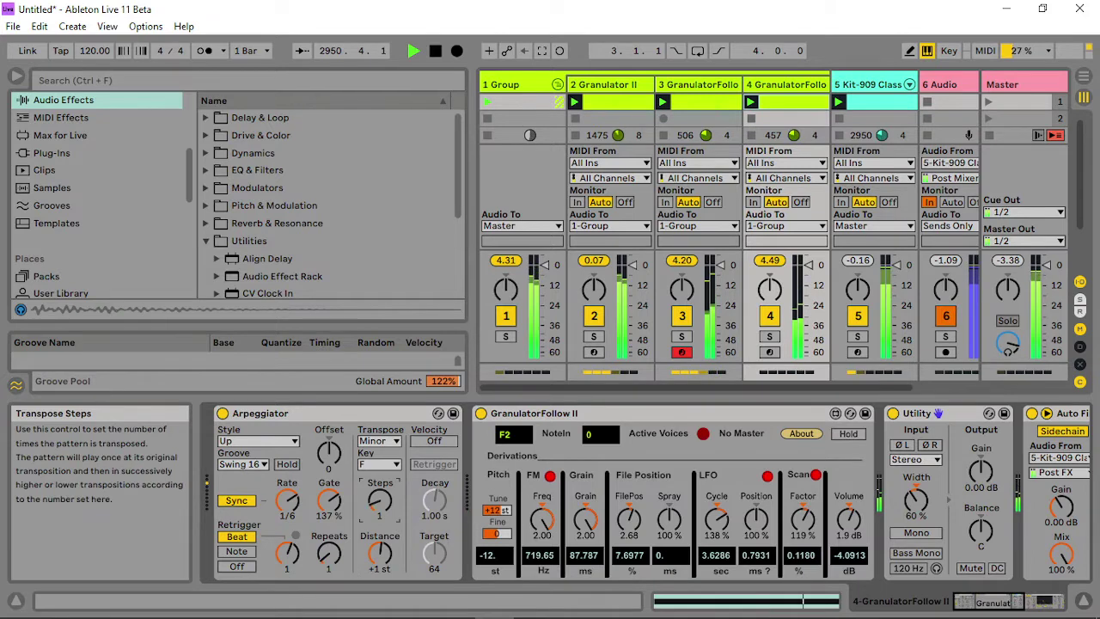
- Return track 4's Arpeggiator to Shift transposition with 0 steps and +12 st distance, and set its Gate to 4%
click(626, 89)
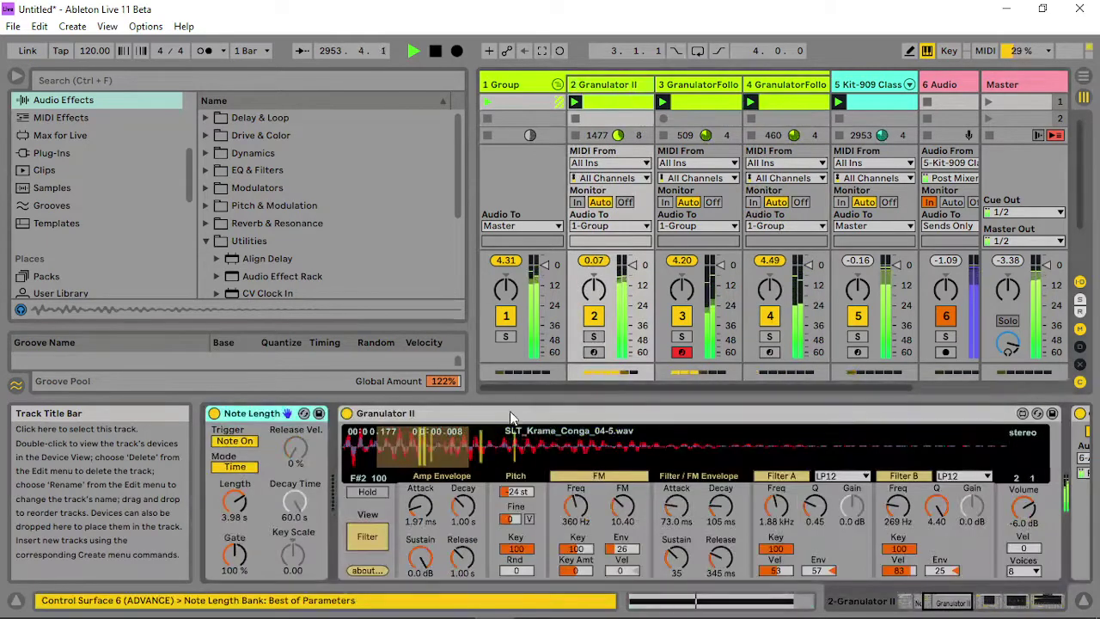
click(800, 99)
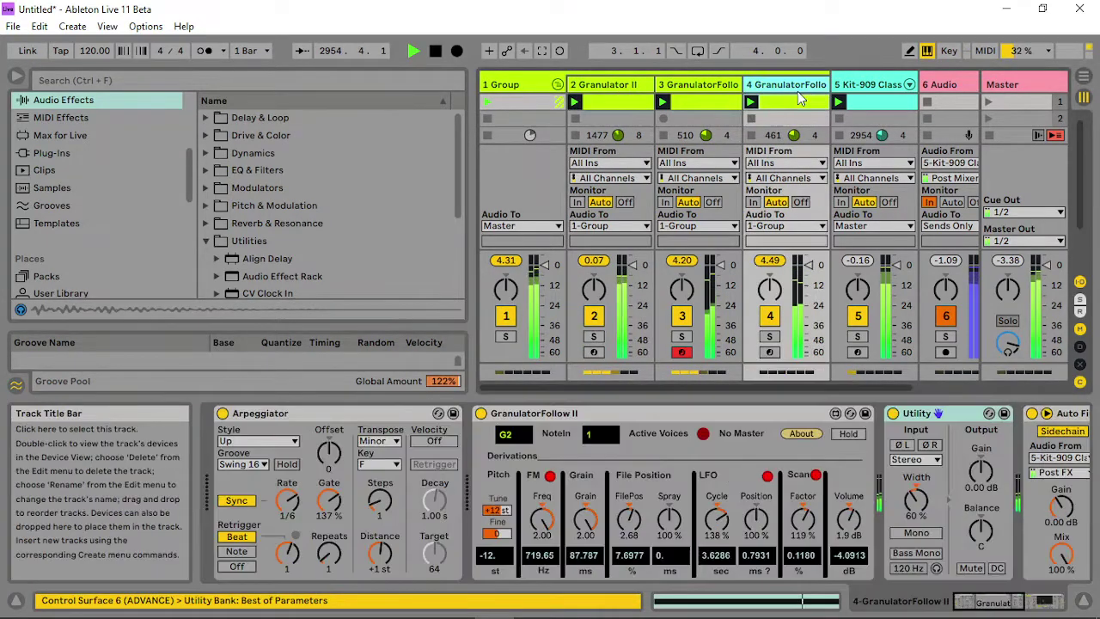
click(380, 440)
click(378, 455)
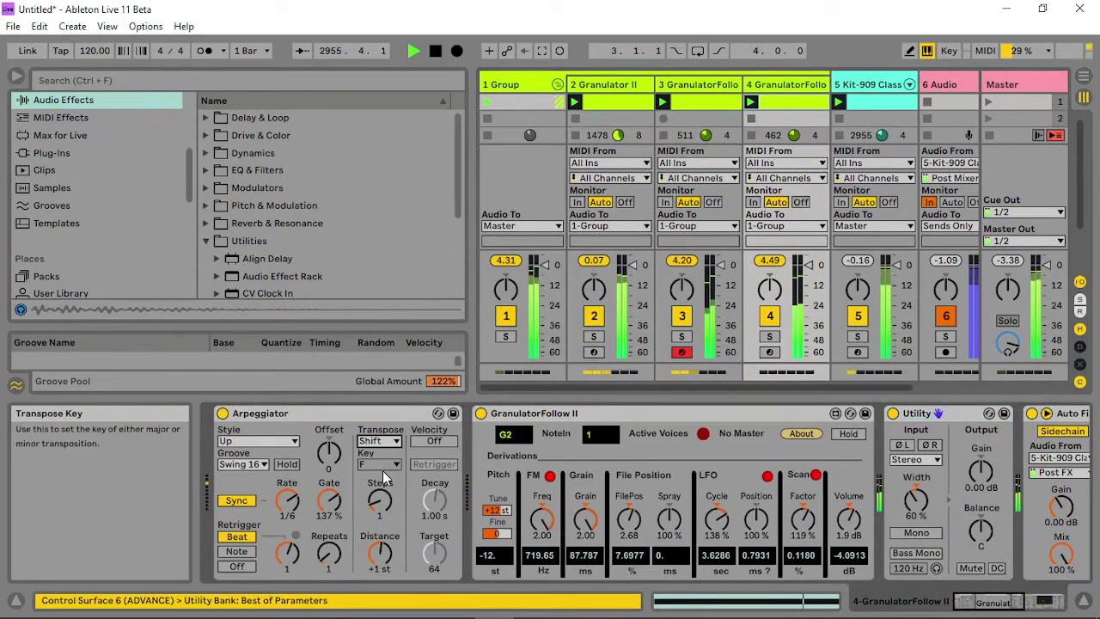
double_click(385, 512)
double_click(384, 551)
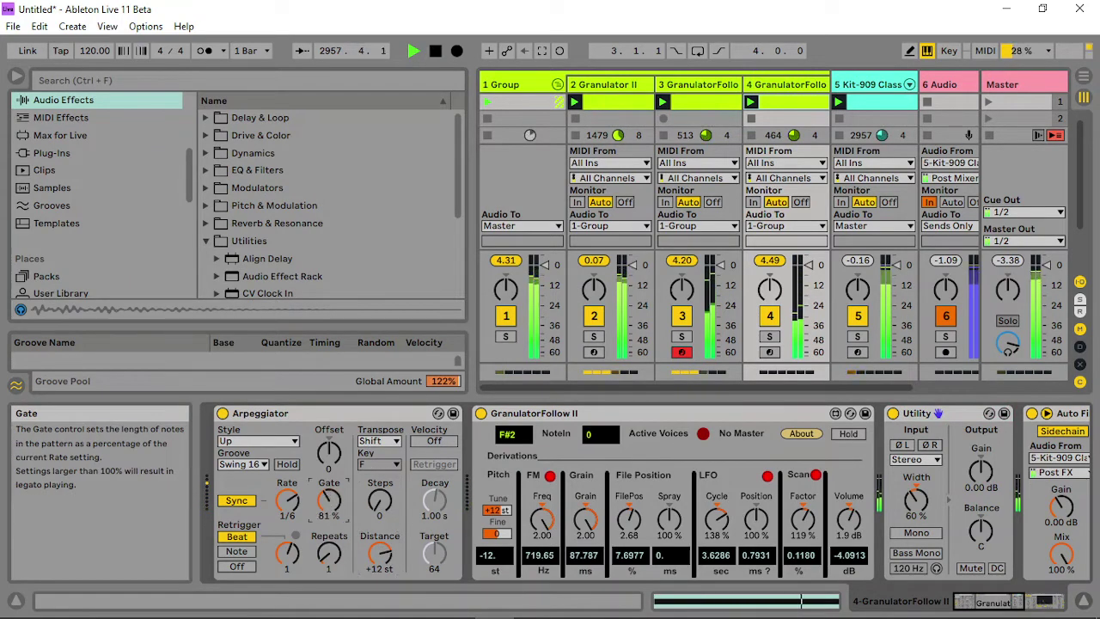
drag(328, 501, 328, 534)
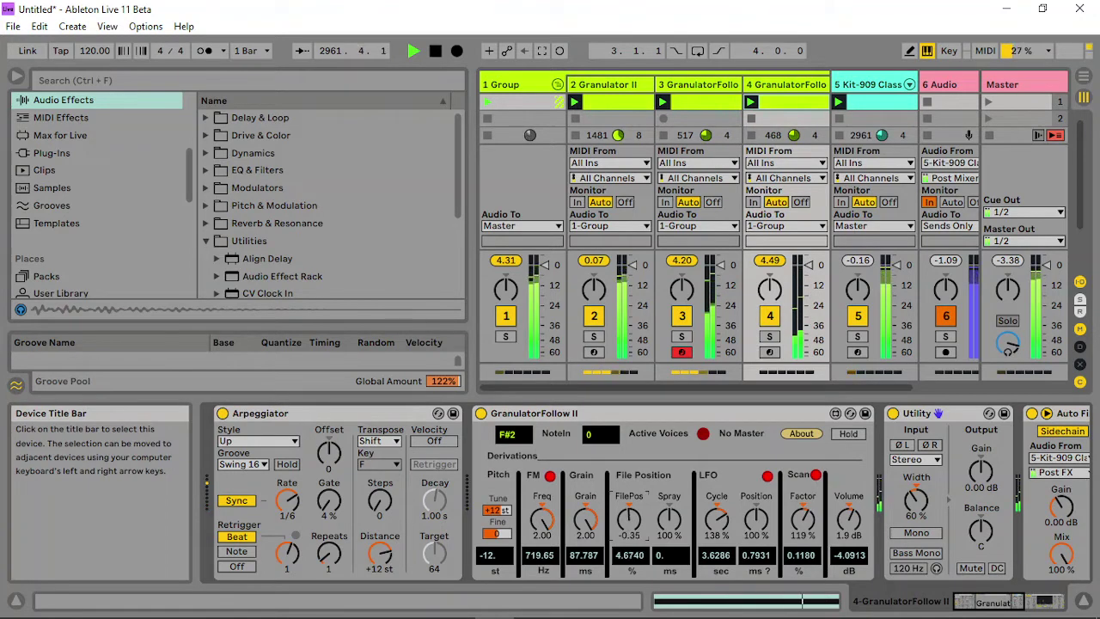
- Set the Auto Filter on track 2 to a frequency of 159 Hz and a resonance of 43%
click(637, 85)
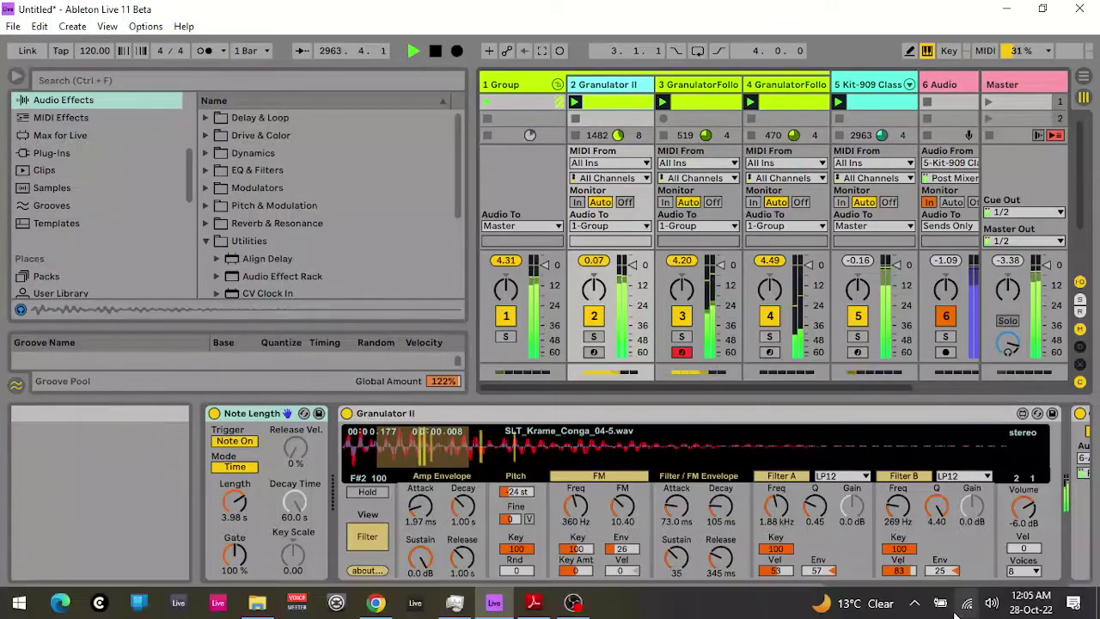
click(958, 606)
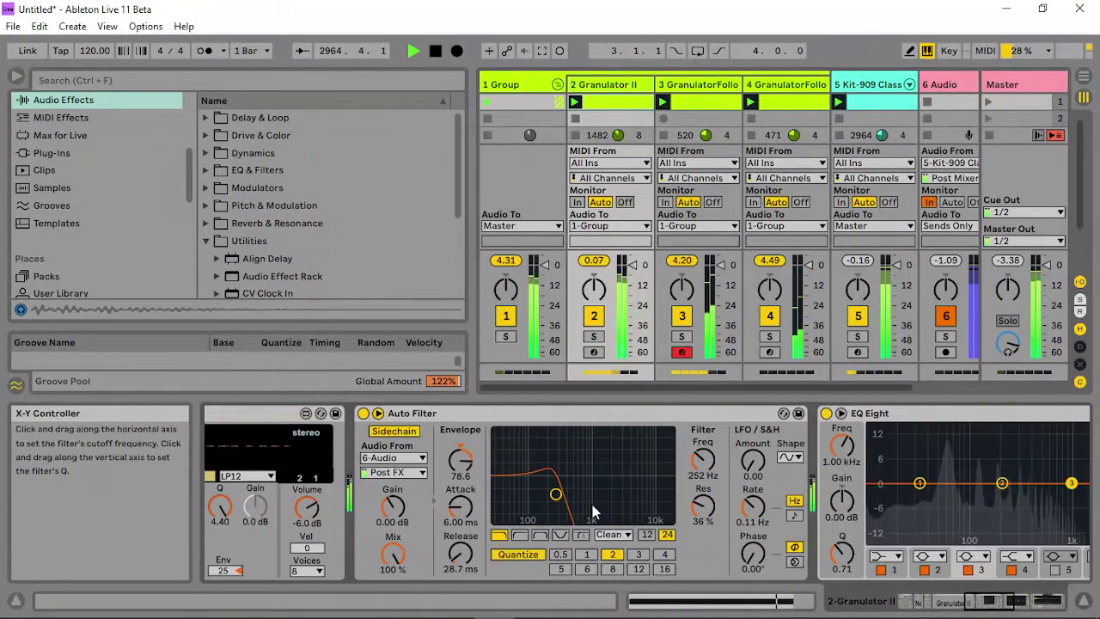
drag(537, 497, 544, 489)
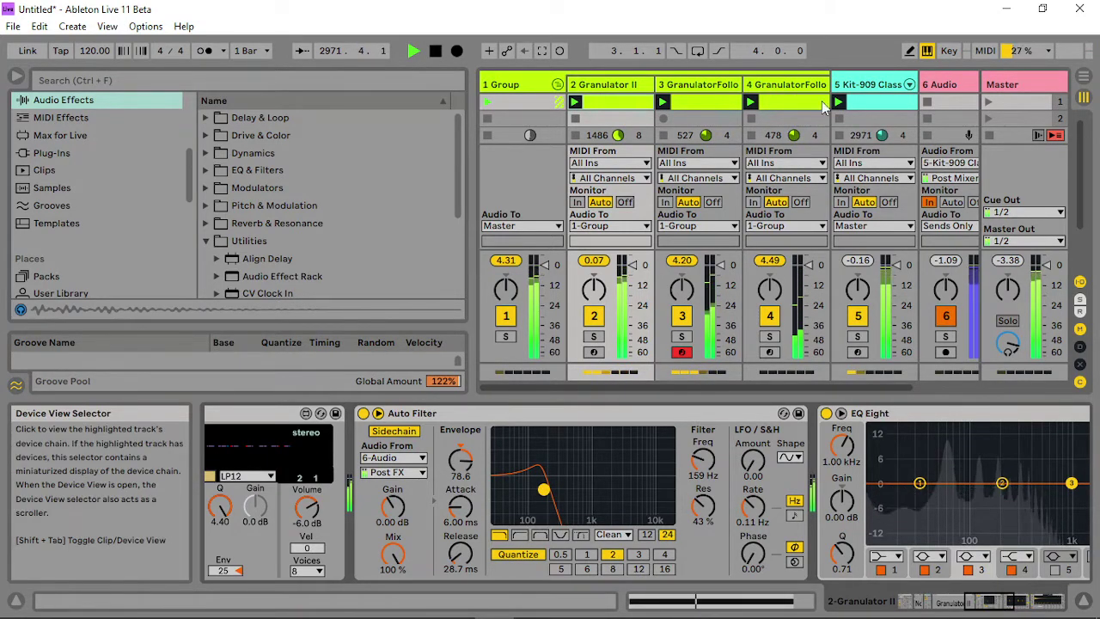
- Group track 4's Arpeggiator into a MIDI Effect Rack and show the rack's chain list
click(797, 86)
right_click(305, 419)
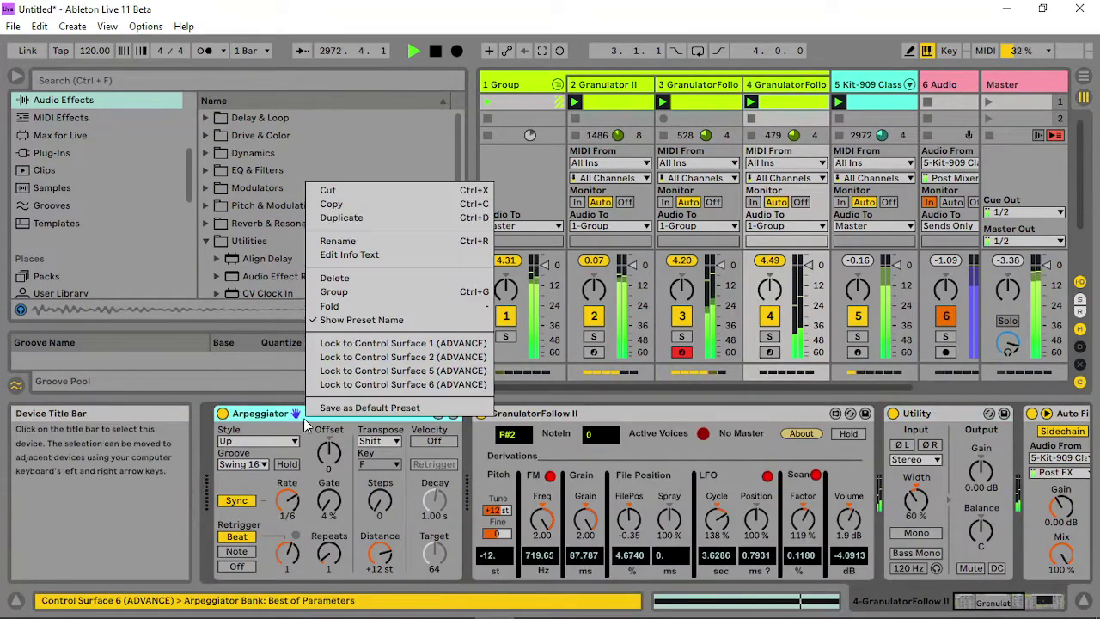
click(372, 291)
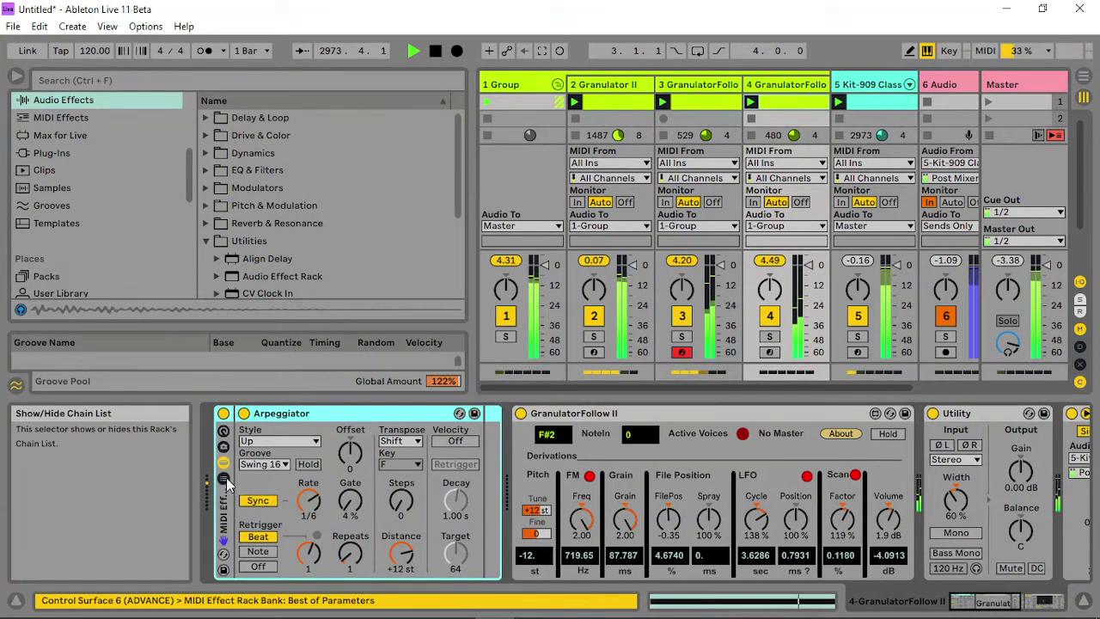
click(226, 477)
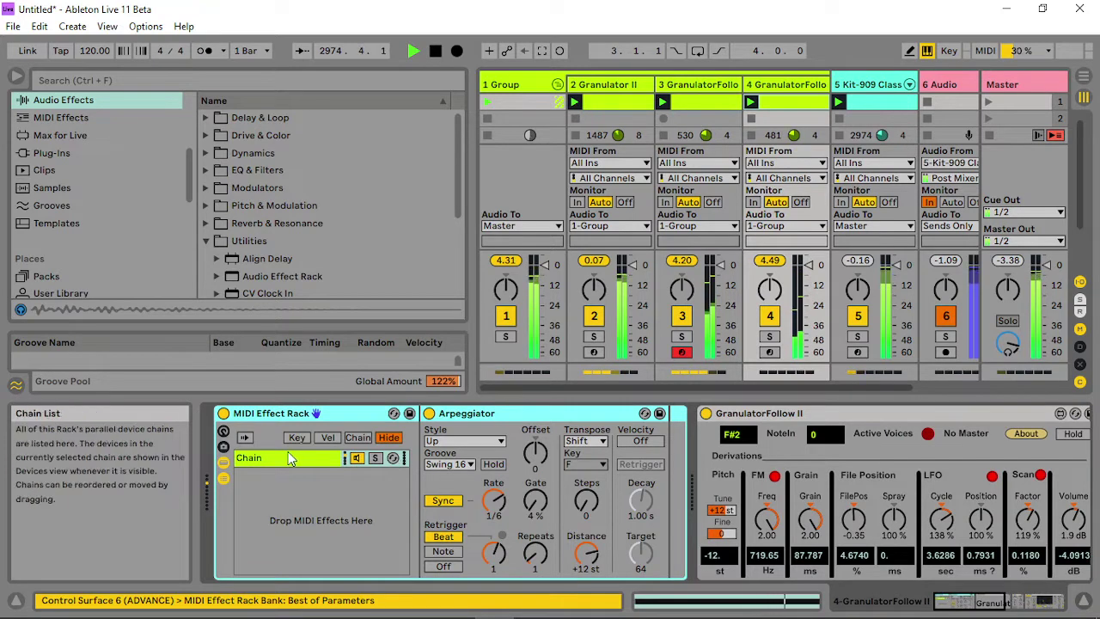
- Duplicate the Arpeggiator chain within the MIDI Effect Rack
click(536, 416)
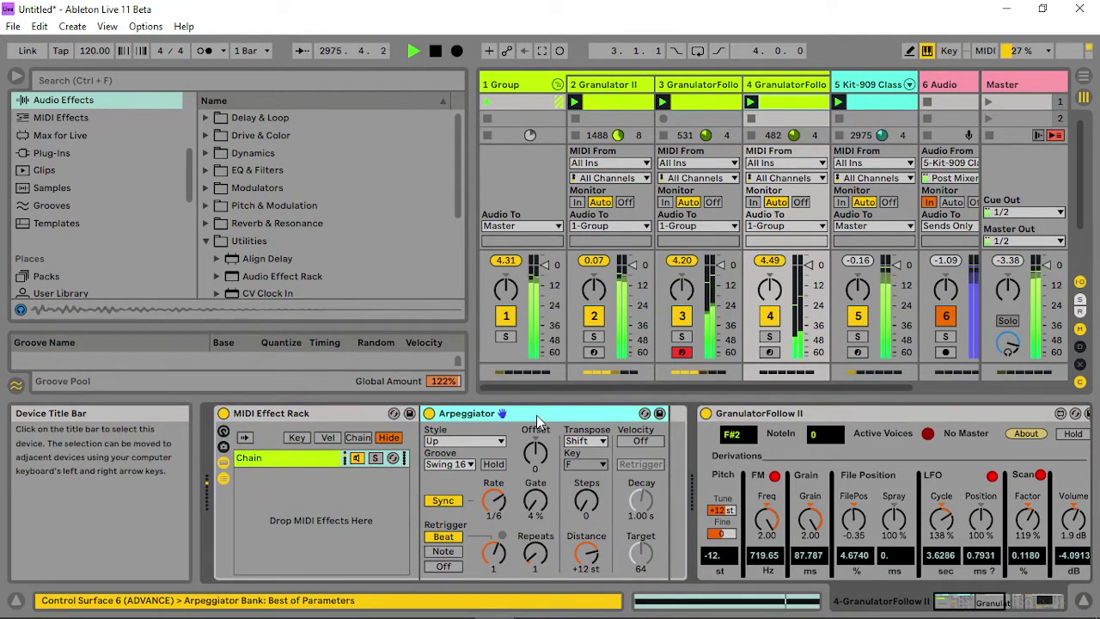
right_click(536, 416)
click(293, 459)
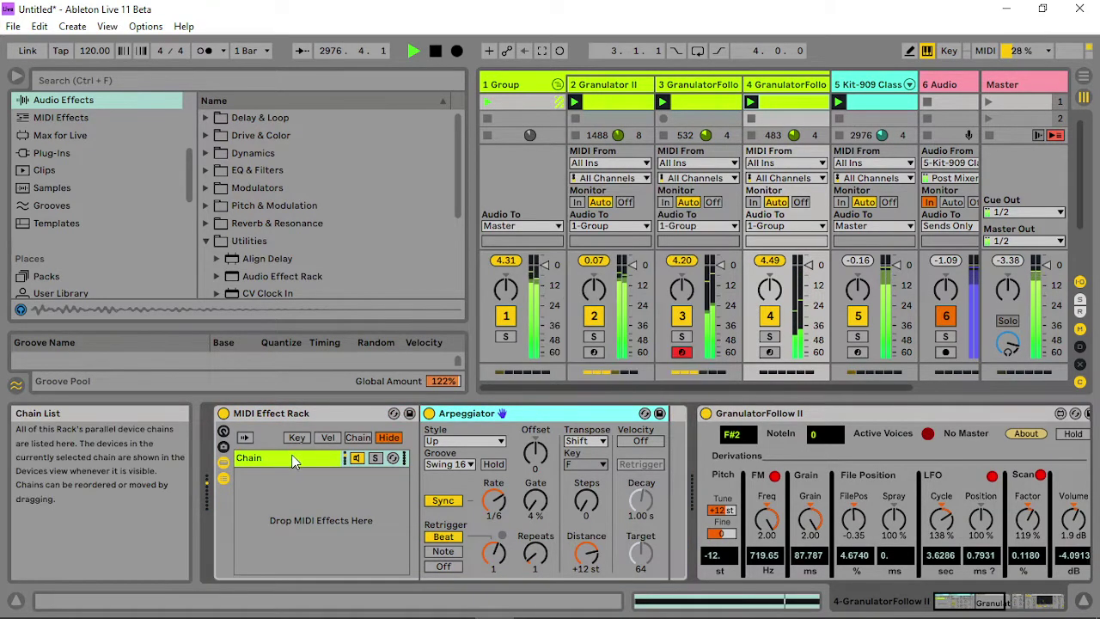
right_click(292, 458)
click(357, 271)
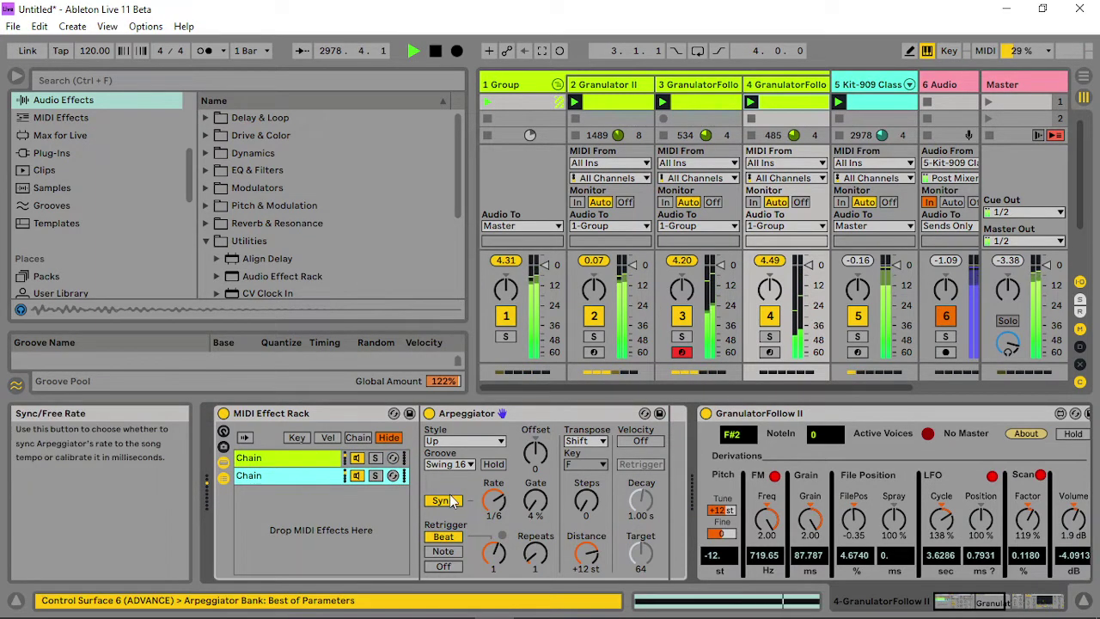
- Add the Max for Live MIDI Delay to the rack's second chain and place it after the Arpeggiator
click(86, 135)
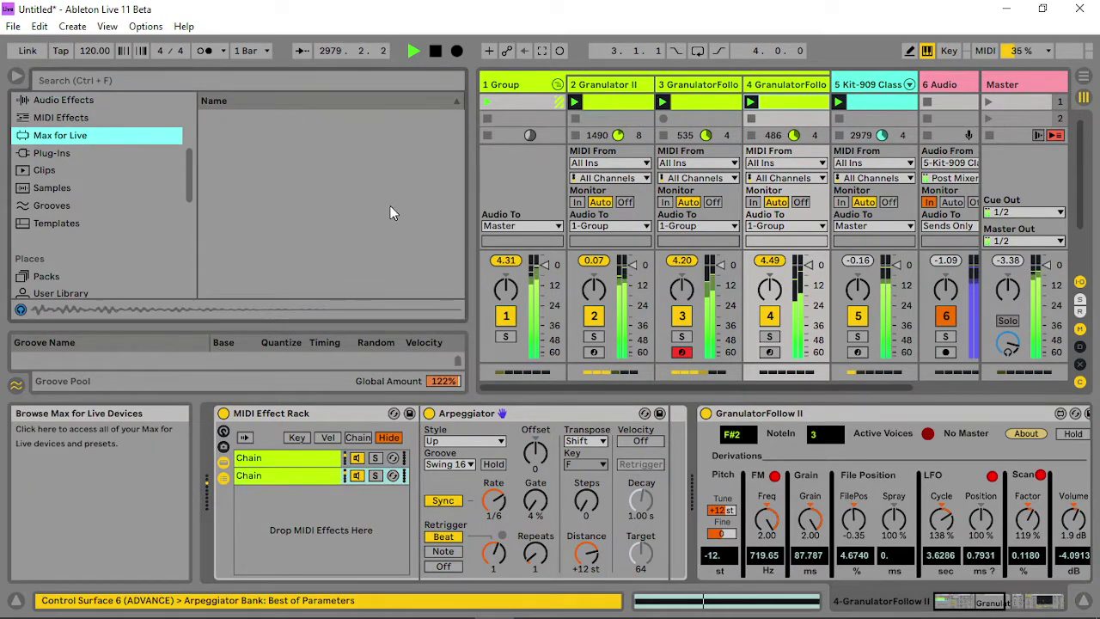
key(Up)
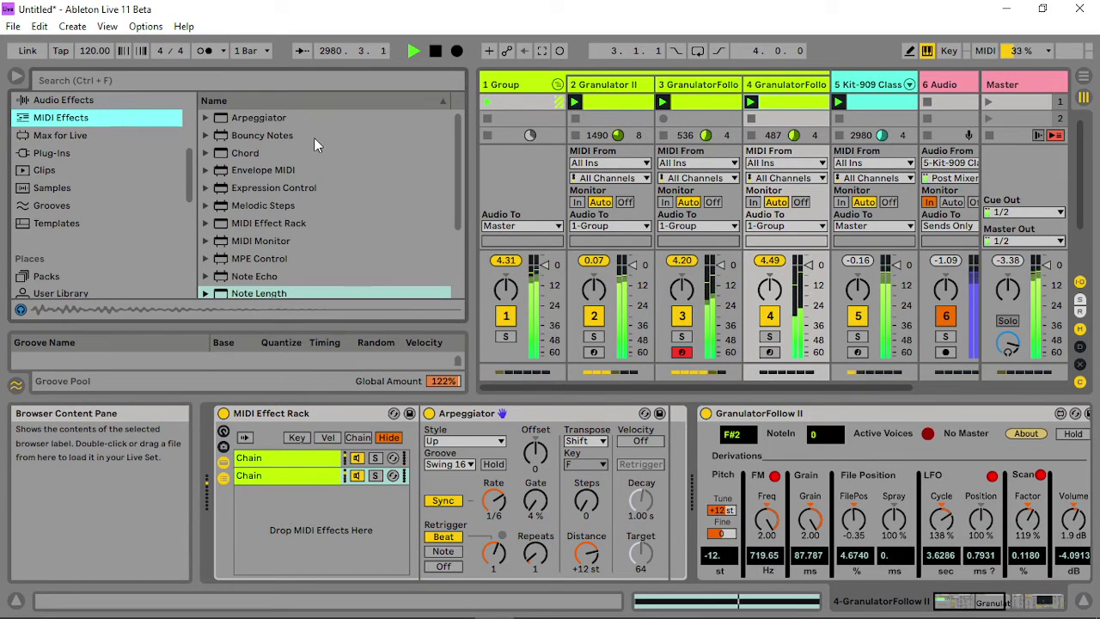
click(53, 136)
drag(275, 125, 469, 476)
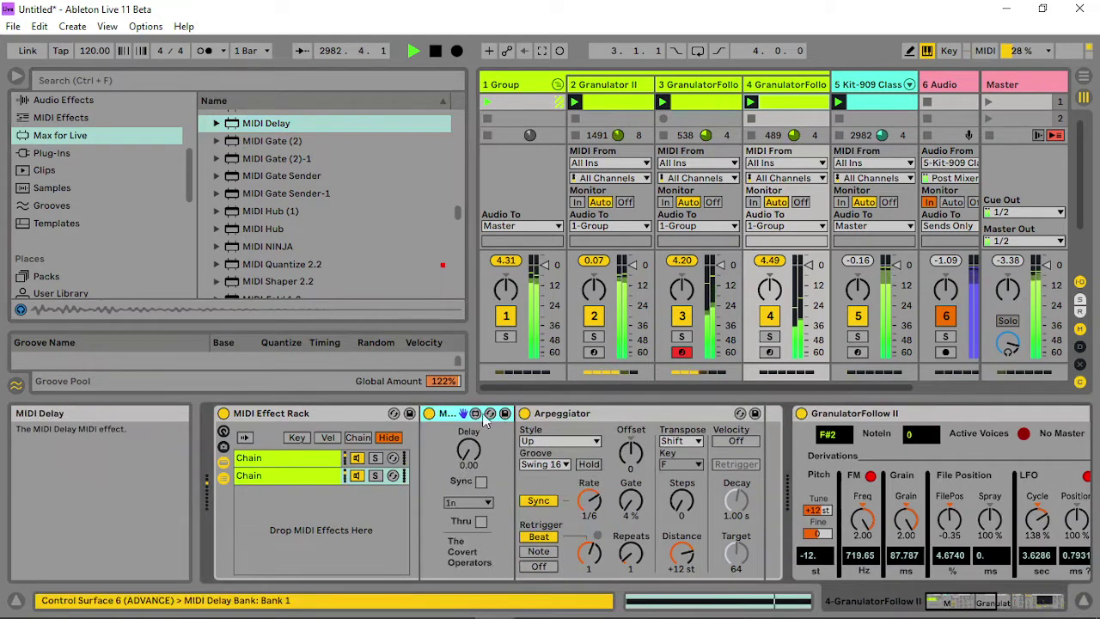
drag(451, 416, 763, 530)
- Sync the MIDI Delay to the tempo, trying note values 4n, 2n and 2nt before settling on 1nd
click(719, 501)
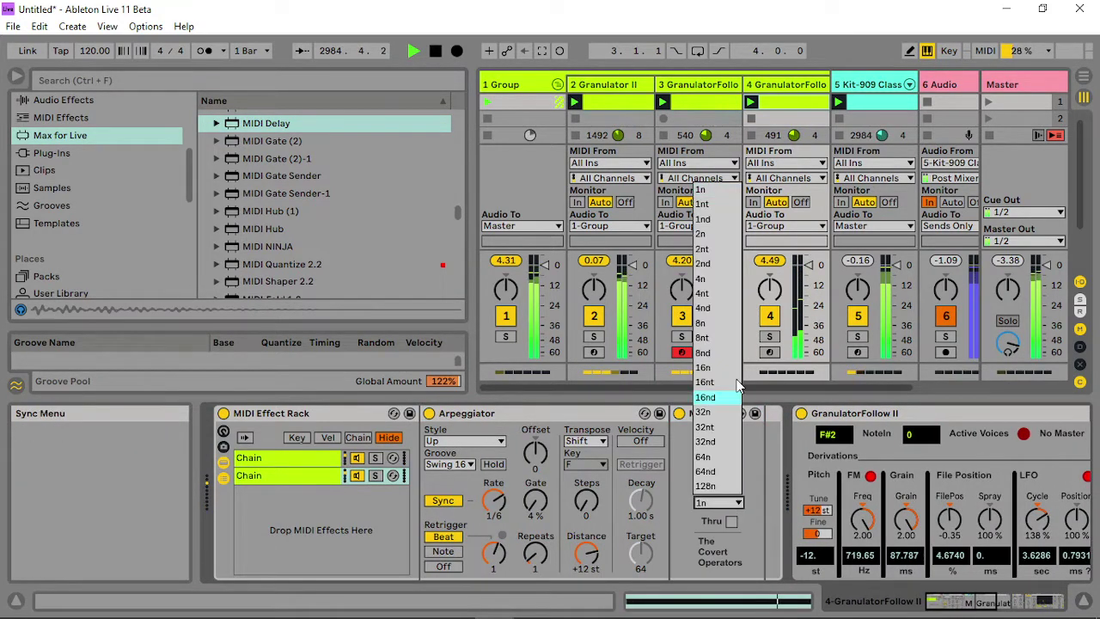
click(732, 290)
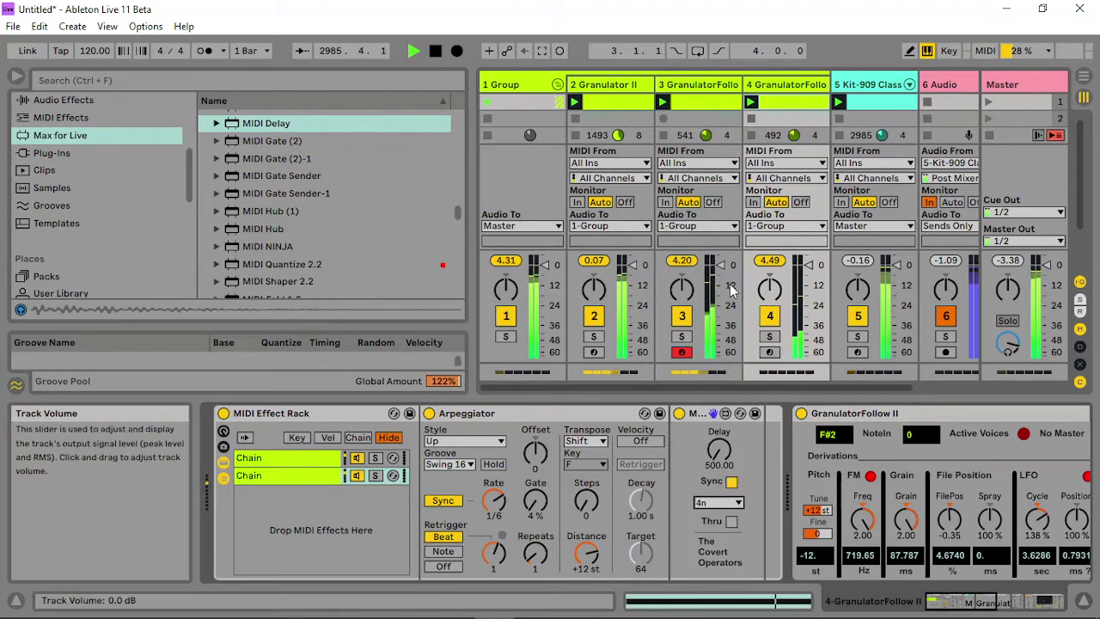
click(741, 503)
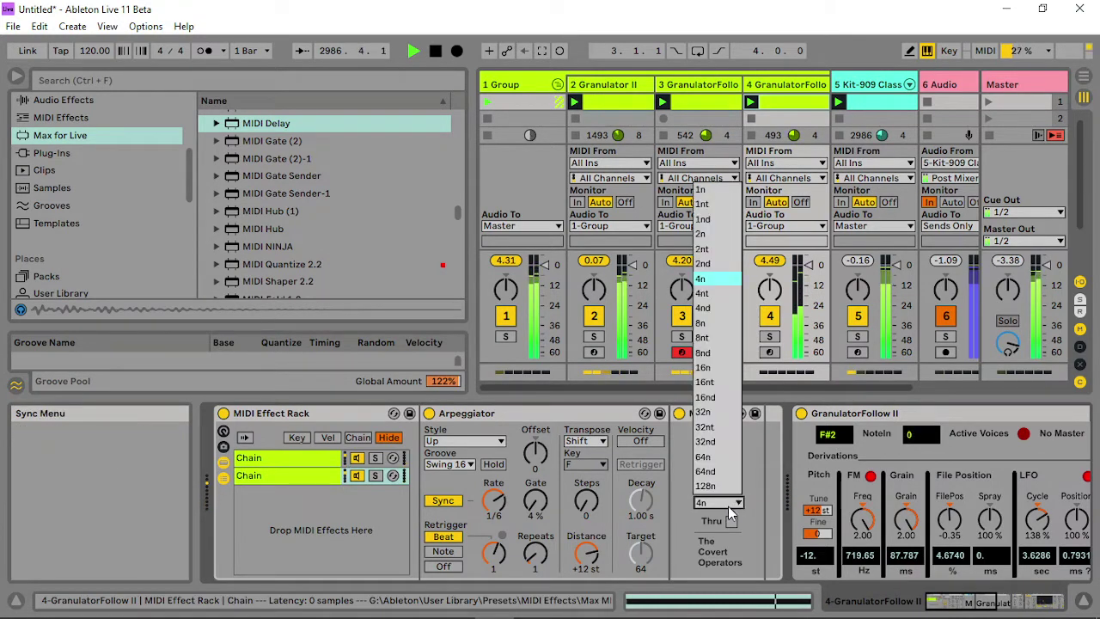
click(724, 236)
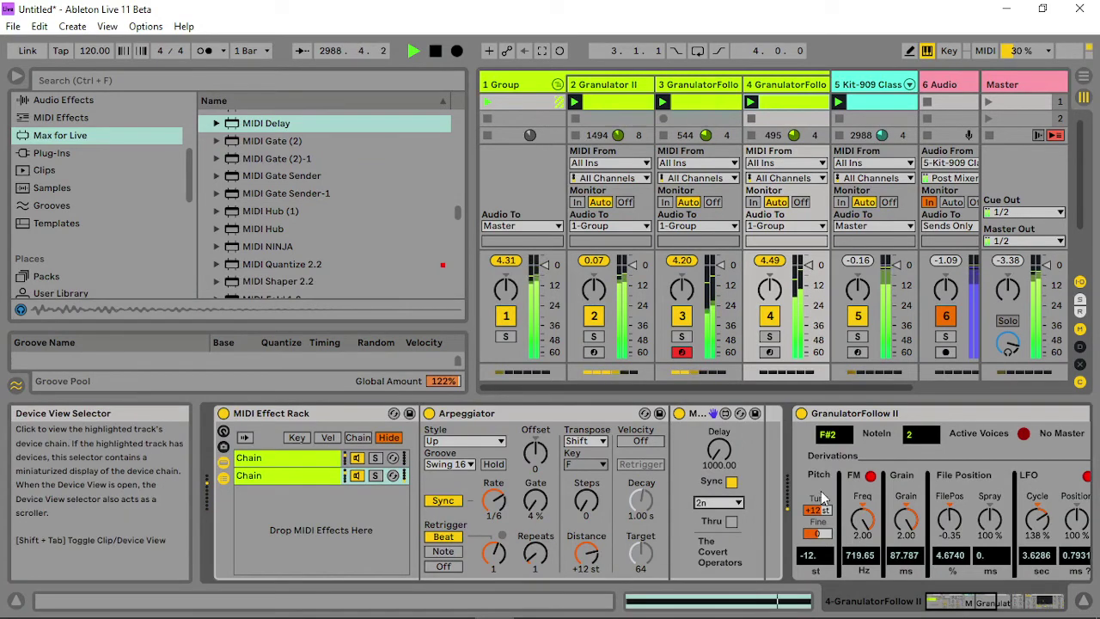
click(719, 502)
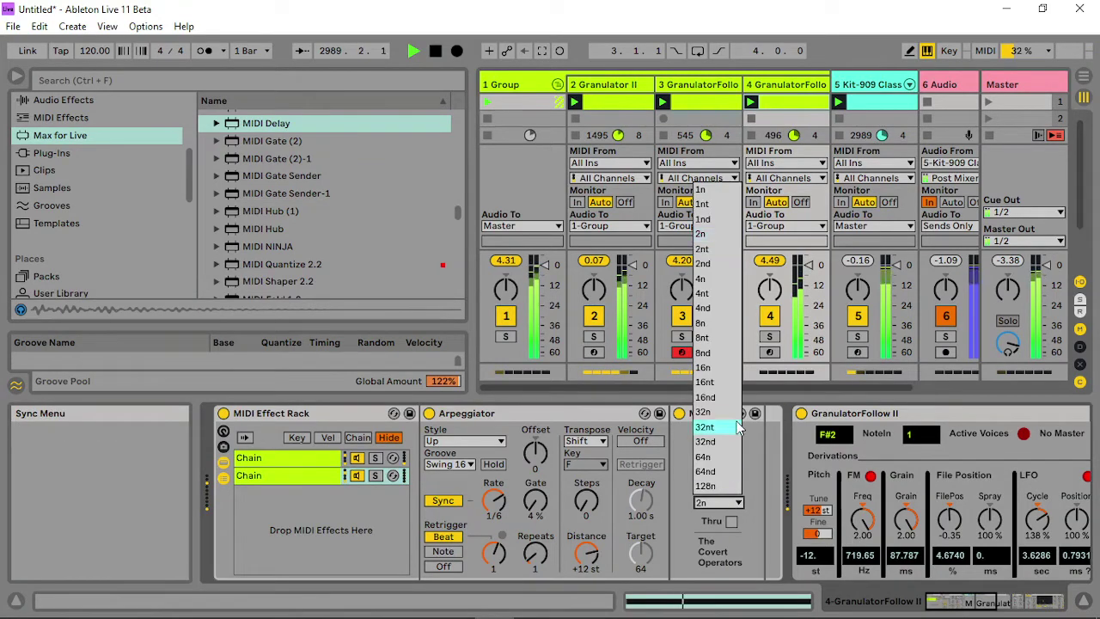
click(725, 250)
click(725, 504)
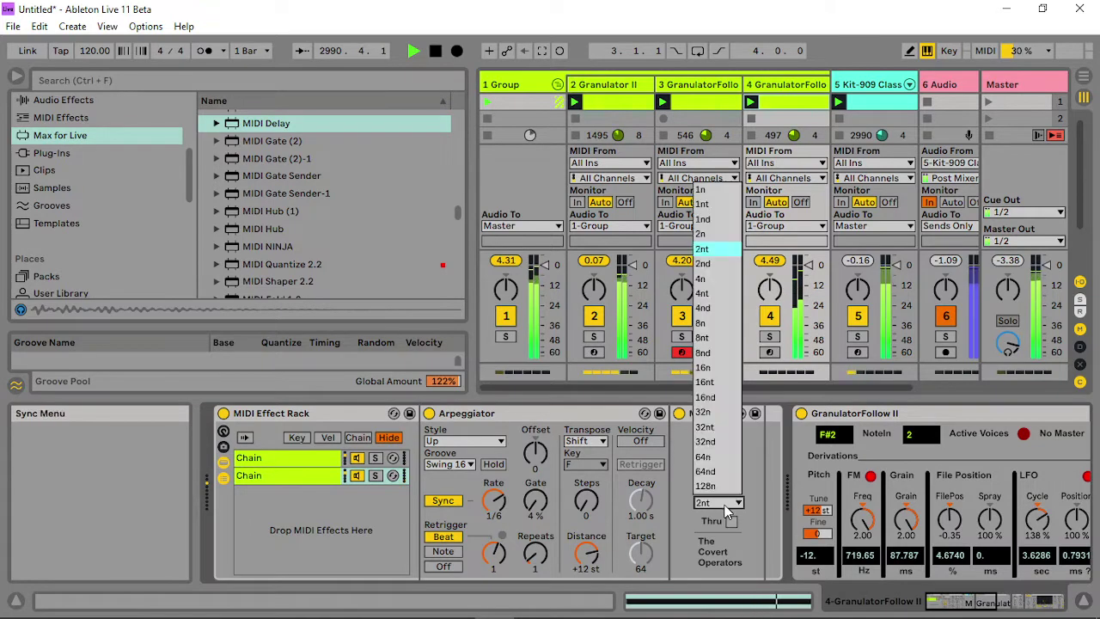
click(725, 219)
click(722, 504)
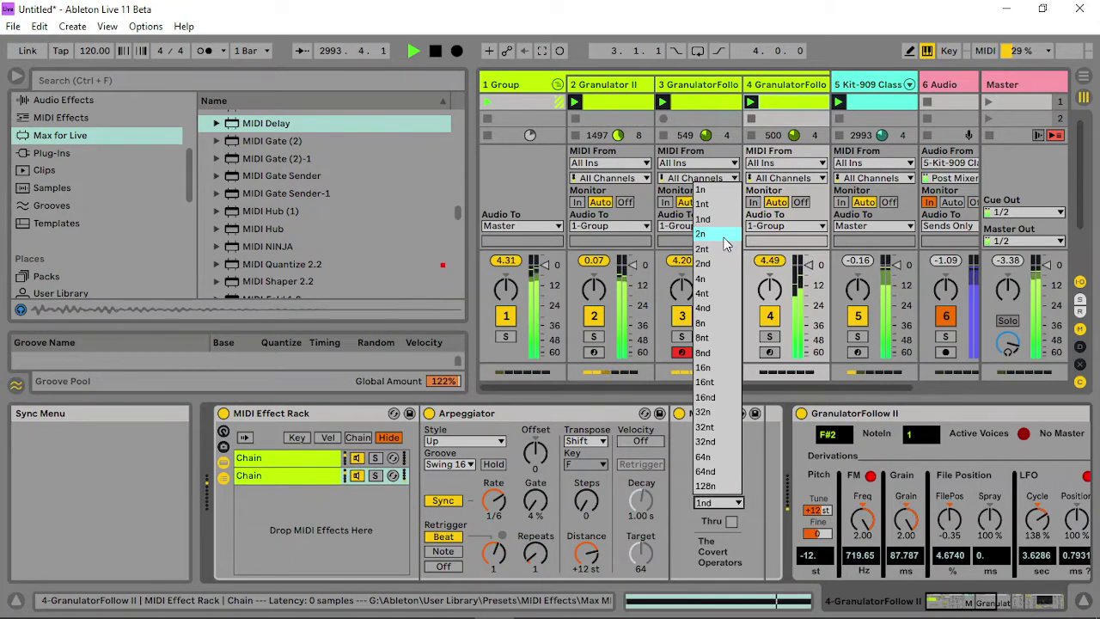
click(763, 519)
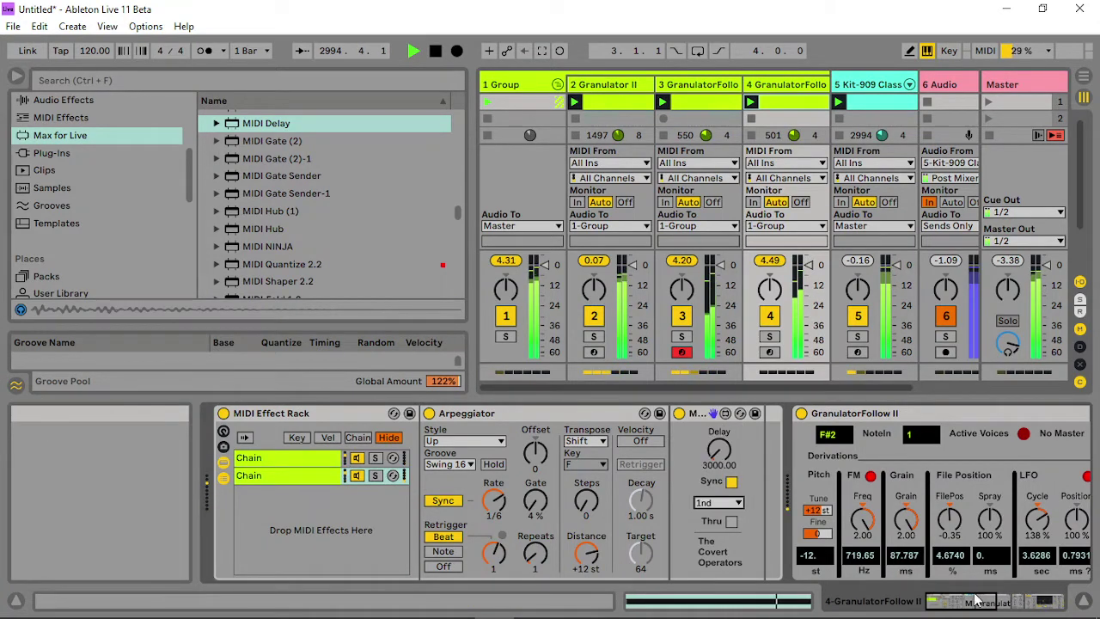
- Set track 4's FM Freq to 0.50, FilePos to 0.31, LFO Cycle to 124%, Volume to 3.9 dB, and Auto Filter to 551 Hz with 52% resonance
drag(972, 600, 996, 599)
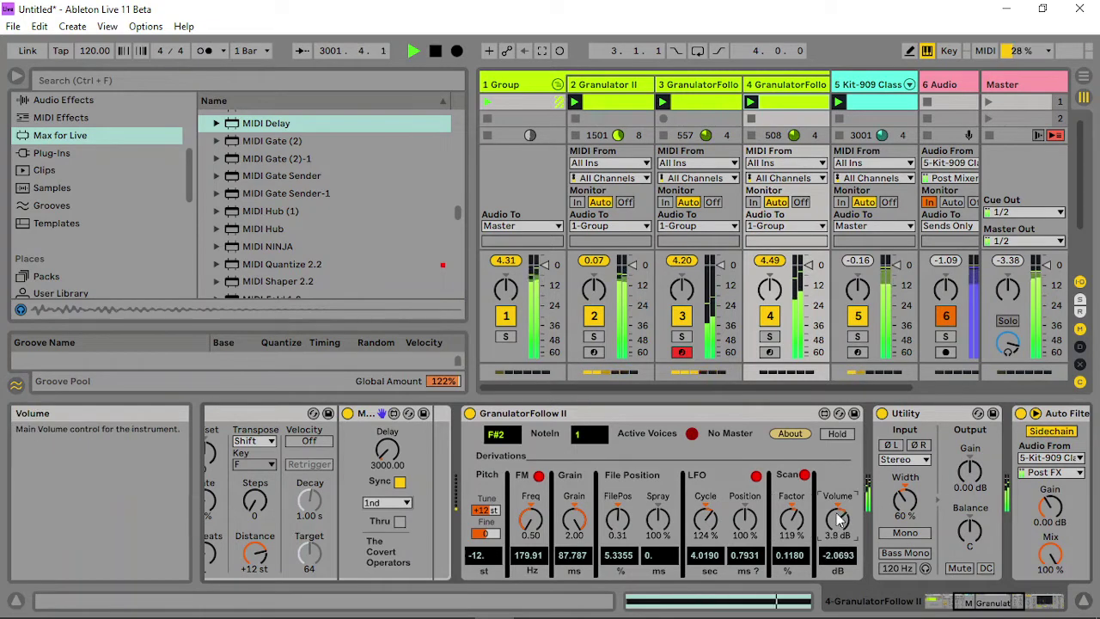
drag(975, 602, 1007, 601)
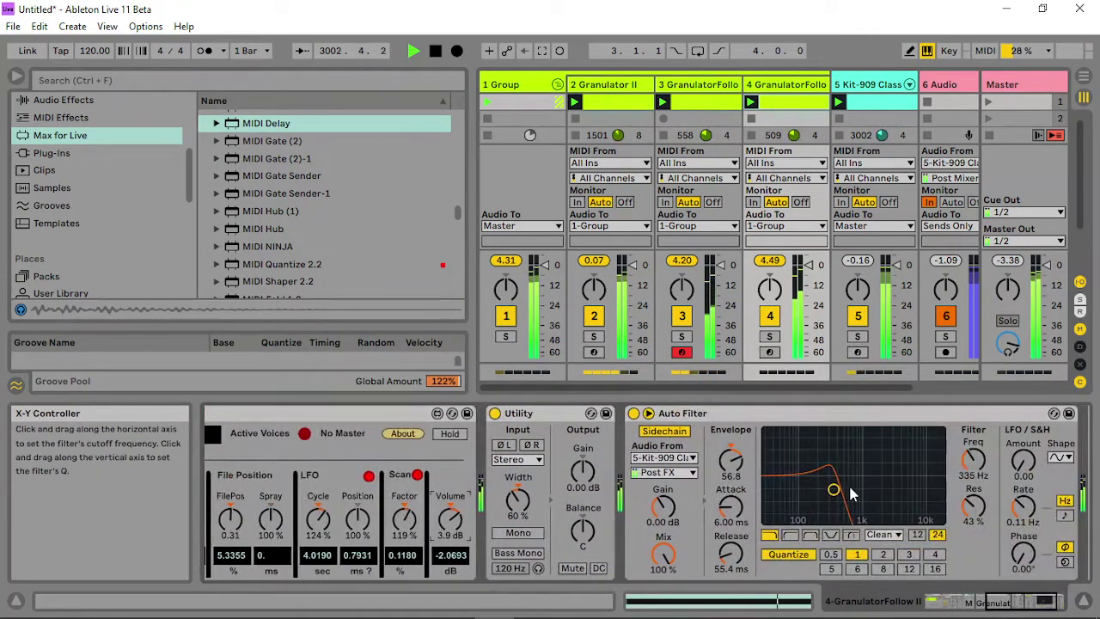
drag(834, 490, 847, 482)
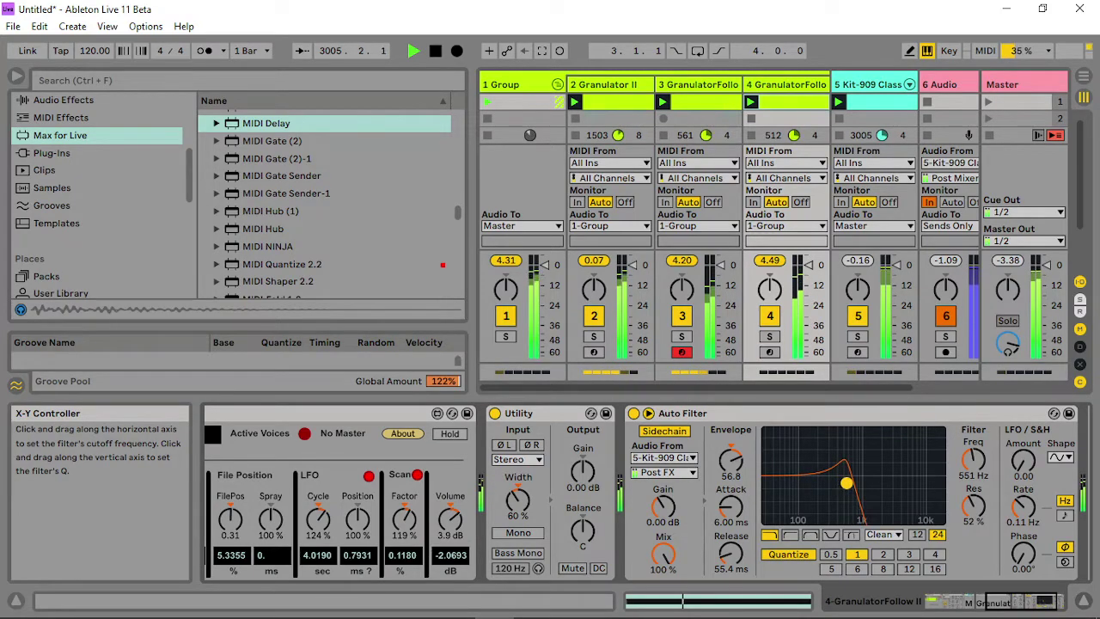
- Adjust track 3's Auto Filter to a cutoff of 415 Hz with 36% resonance
click(703, 85)
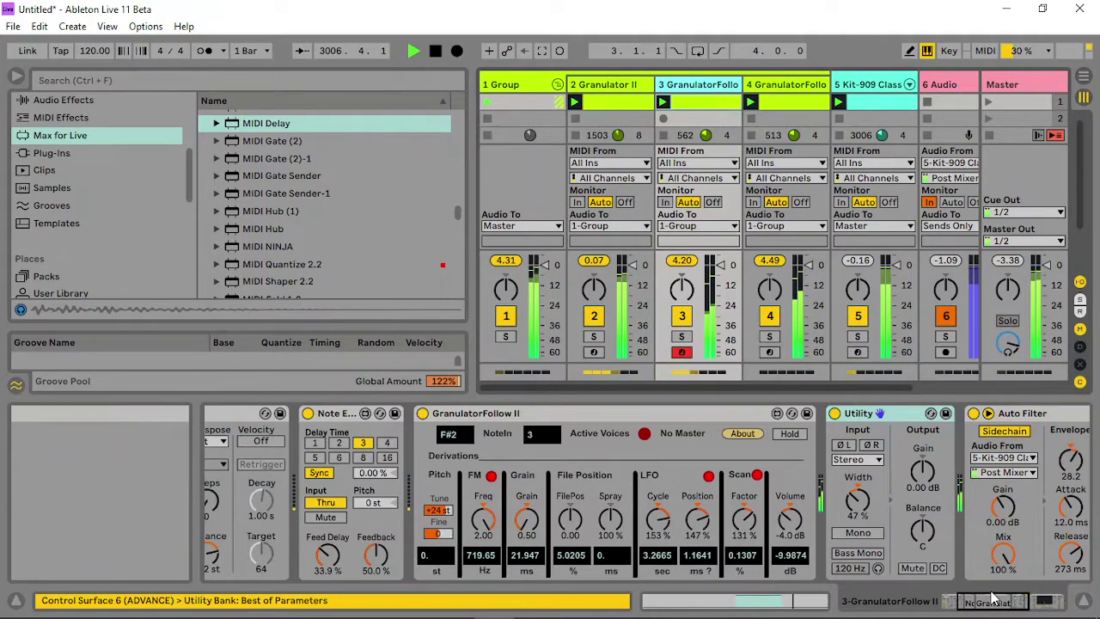
drag(991, 599, 1030, 600)
mouse_move(760, 505)
mouse_down()
mouse_move(781, 488)
mouse_move(752, 479)
mouse_move(750, 499)
mouse_up()
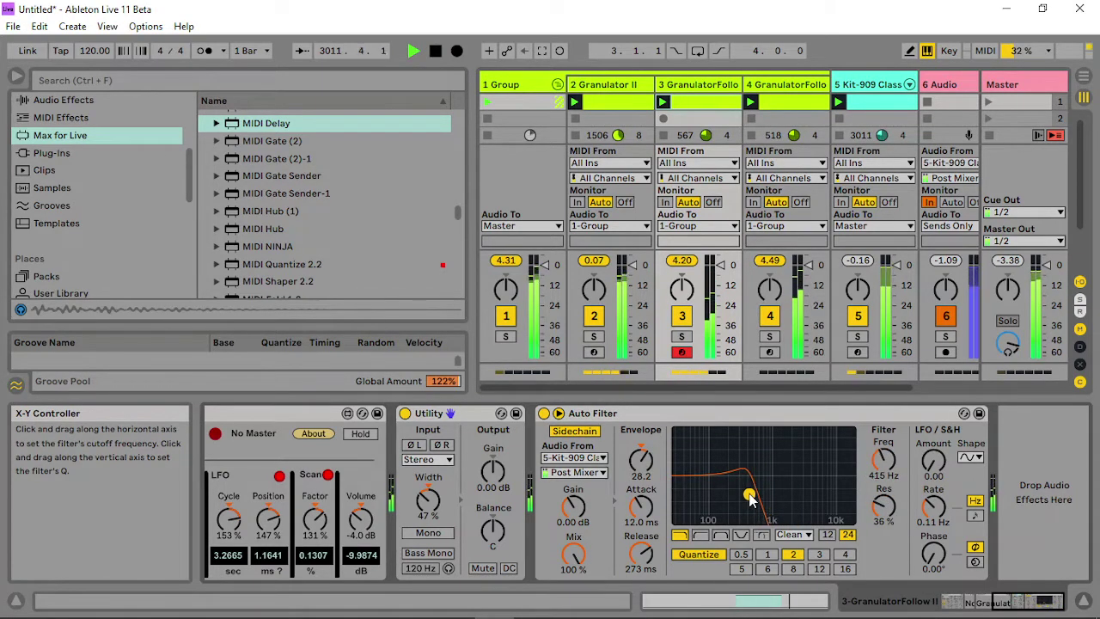
- In track 2's Granulator II grain view, set the FilePos LFO amount to 7.08 and the grain Spread to 9
click(612, 89)
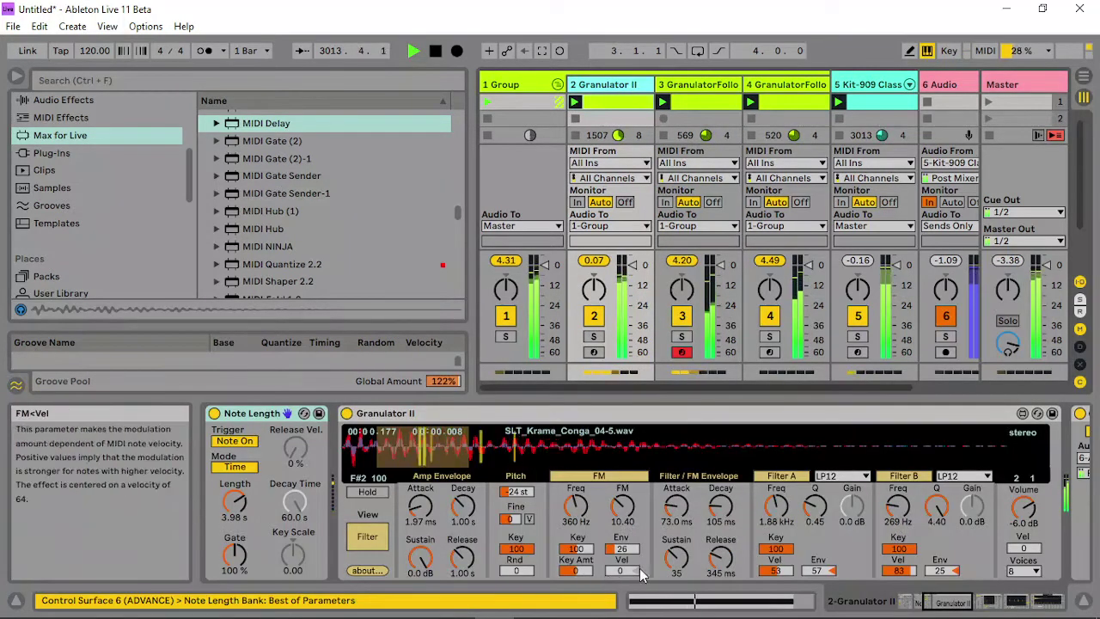
click(368, 536)
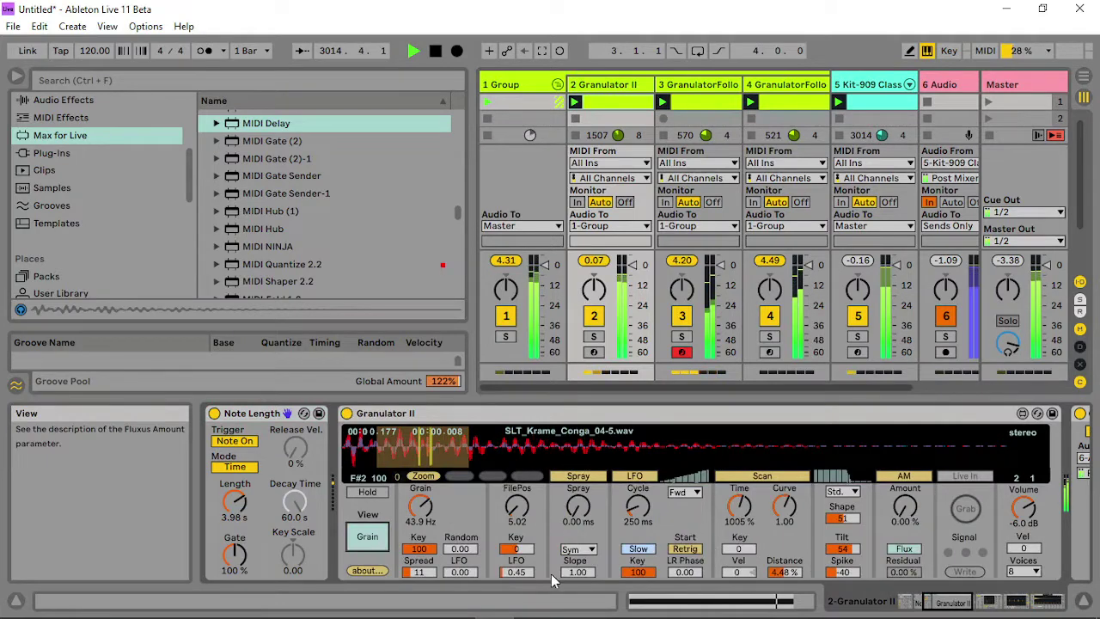
drag(516, 572, 515, 537)
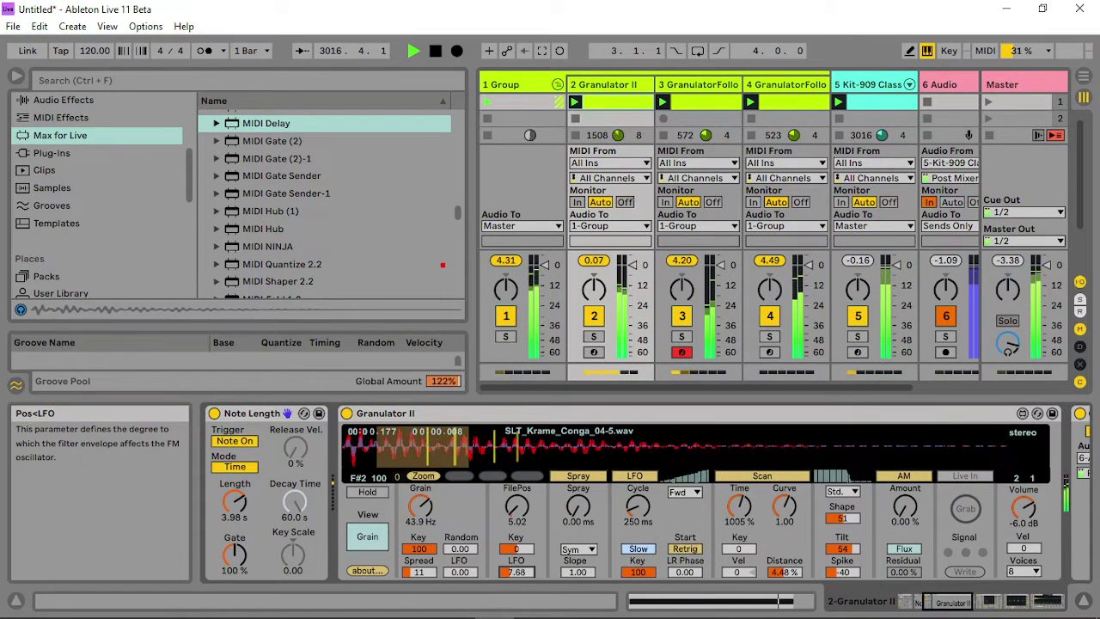
drag(518, 572, 519, 577)
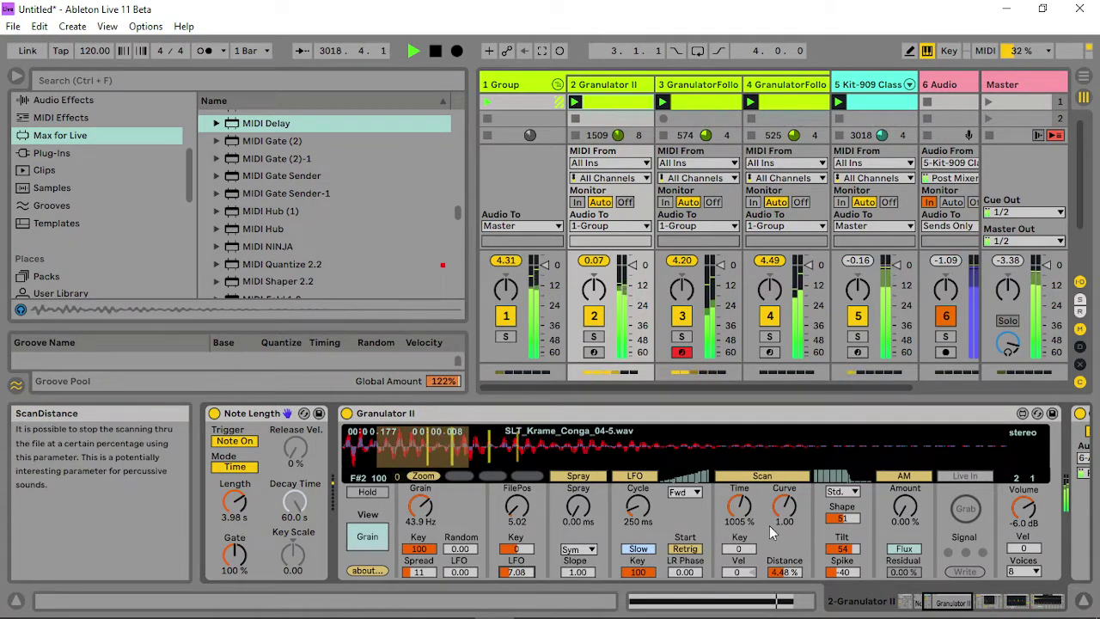
drag(418, 572, 418, 572)
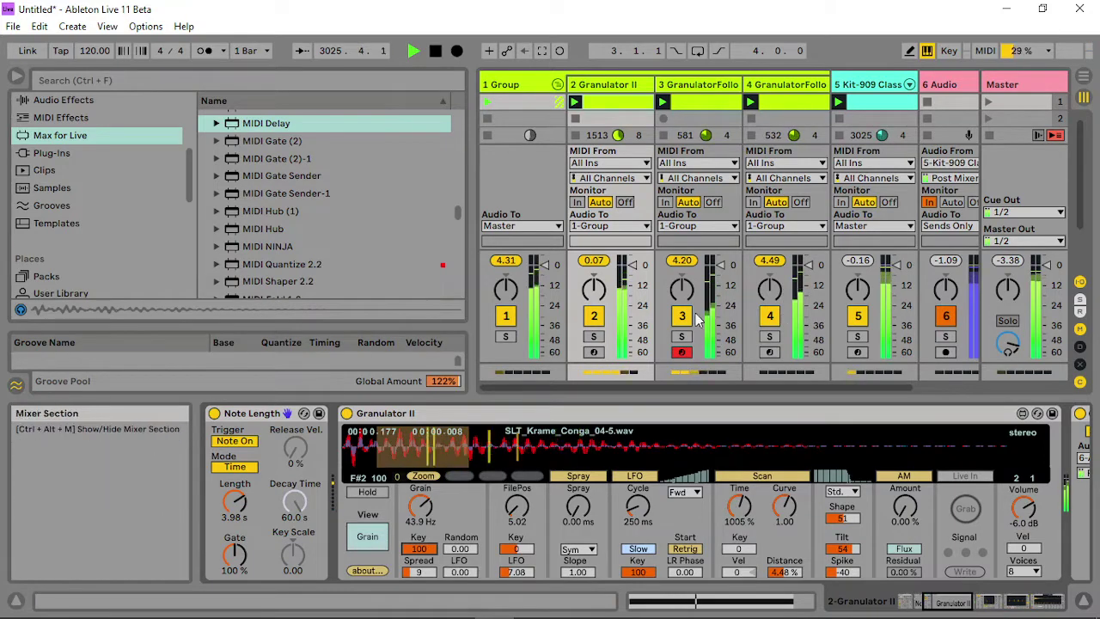
- Set track 3's Auto Filter to 138 Hz with 51% resonance, 0.5 LFO quantization and a 105 ms envelope release
click(718, 90)
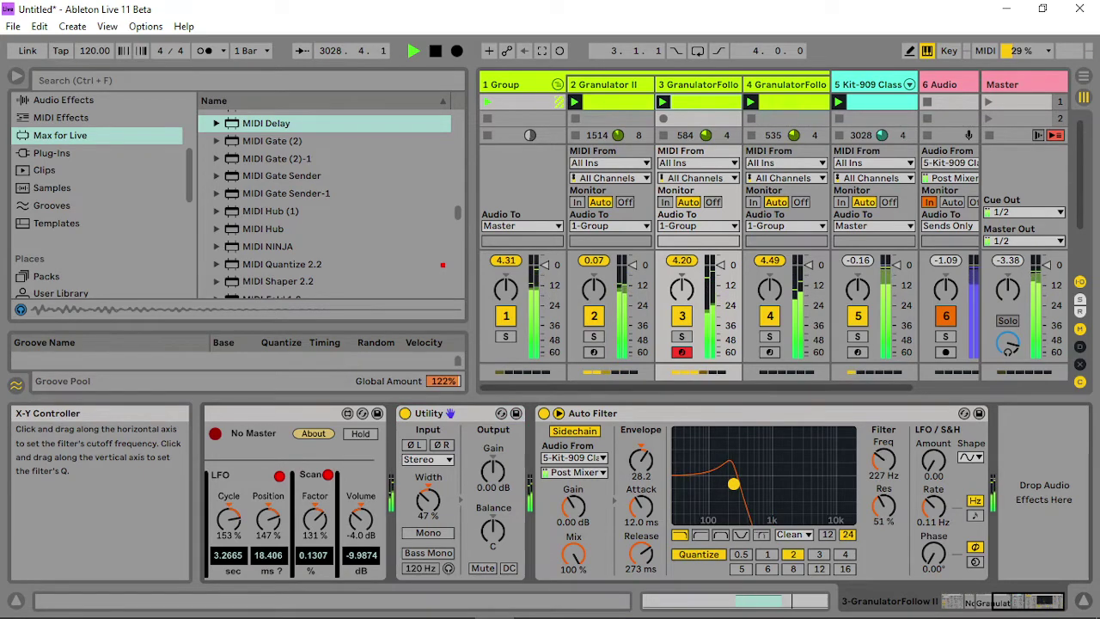
click(766, 555)
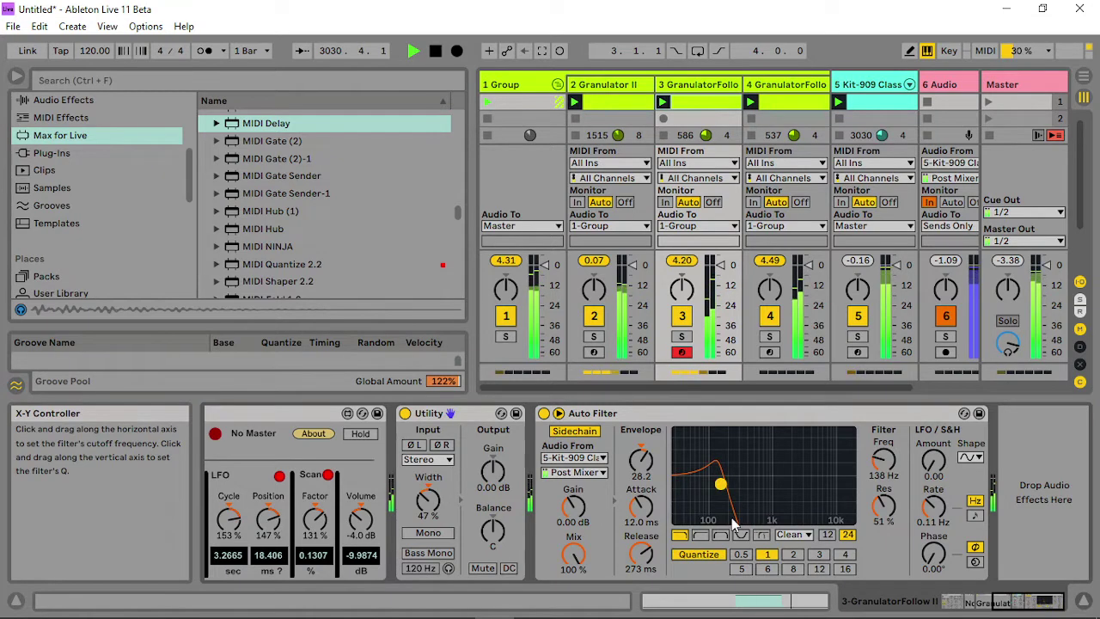
click(740, 555)
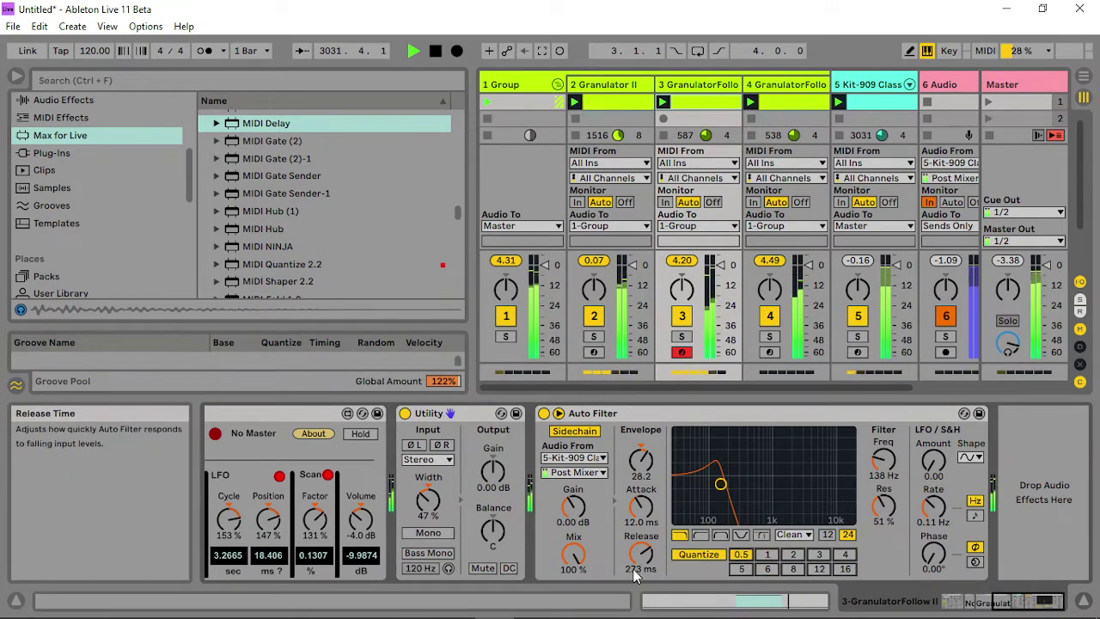
drag(634, 576, 634, 602)
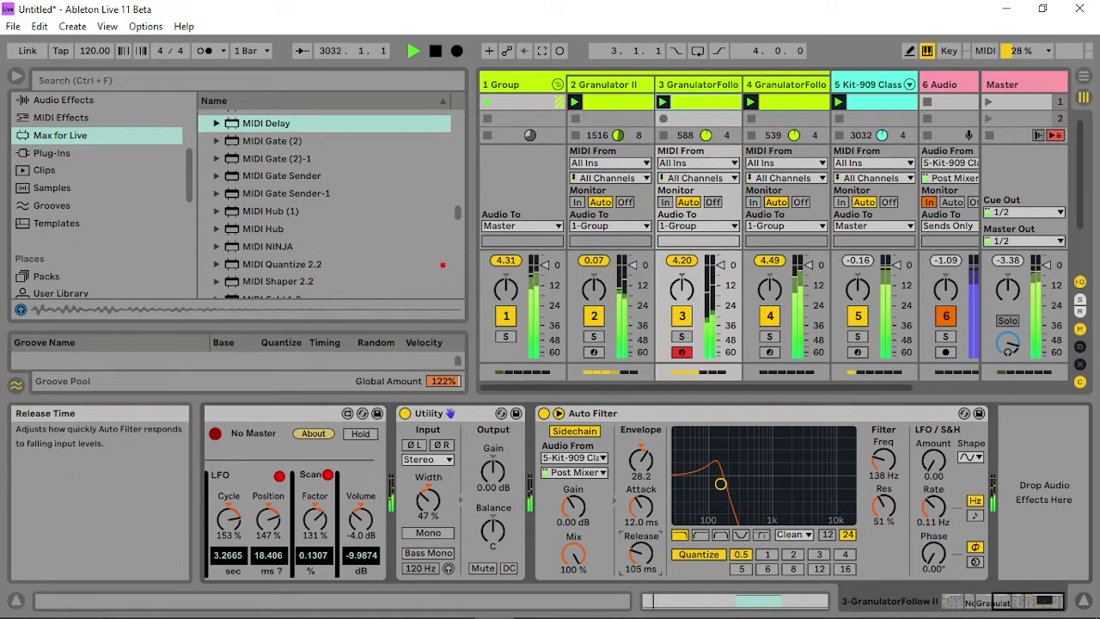
- Set track 3's Auto Filter to quantize 1, with attack 5.56 ms, release 50.9 ms, cutoff 323 Hz and resonance 62%
click(766, 555)
drag(720, 484, 742, 476)
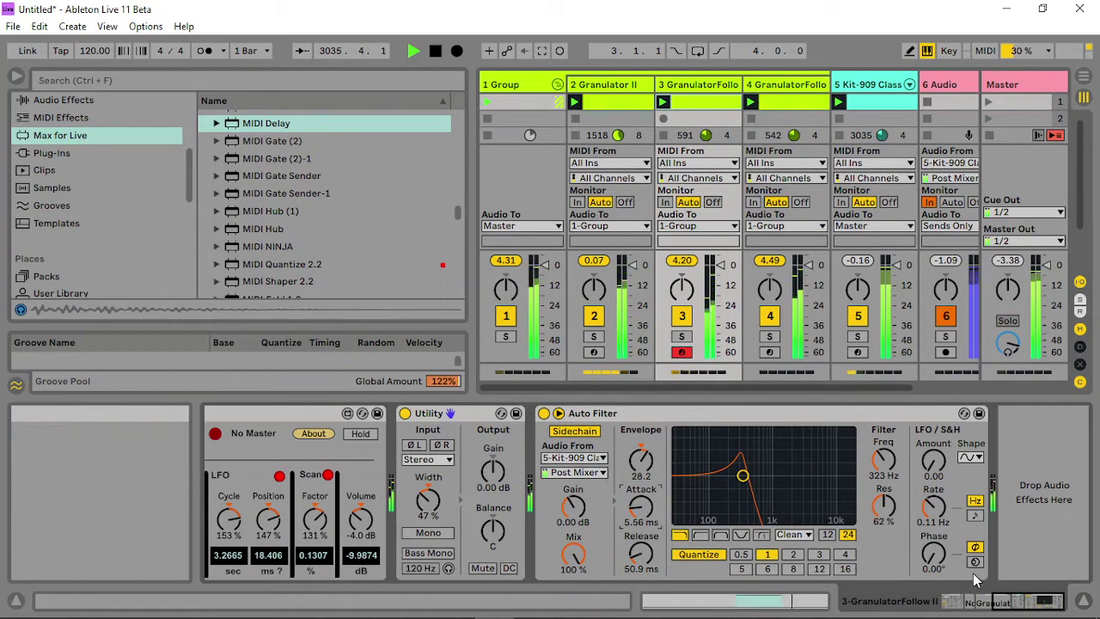
- Set track 3's GranulatorFollow II file position to 1.67, LFO cycle to 113% and LFO position to 124%
click(956, 602)
mouse_move(655, 496)
mouse_down()
mouse_move(655, 529)
mouse_move(655, 496)
mouse_up()
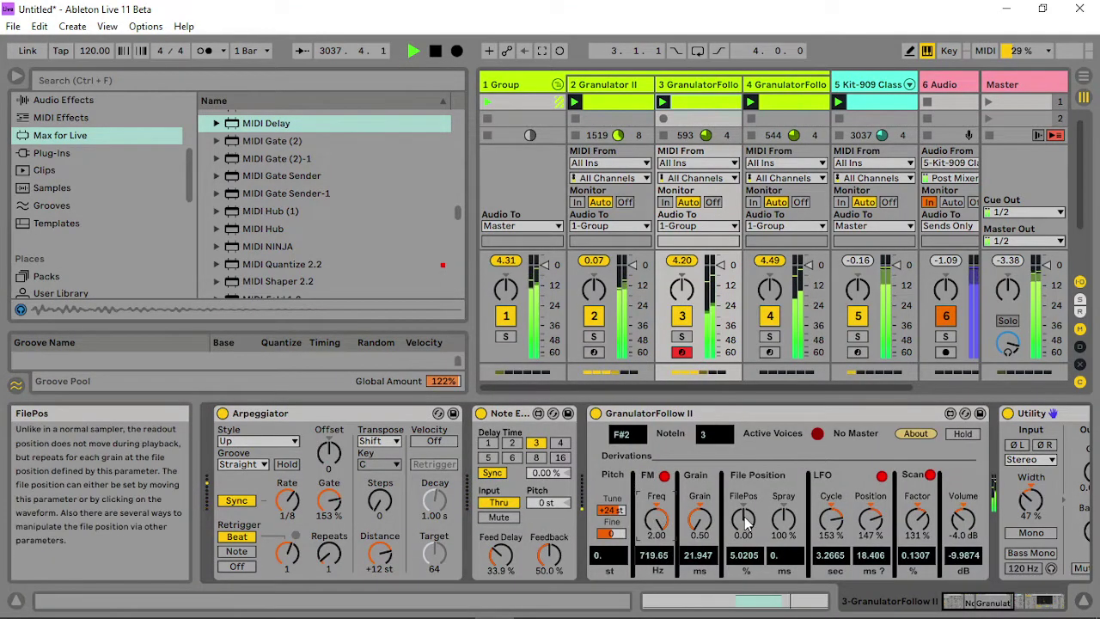
drag(744, 518, 744, 511)
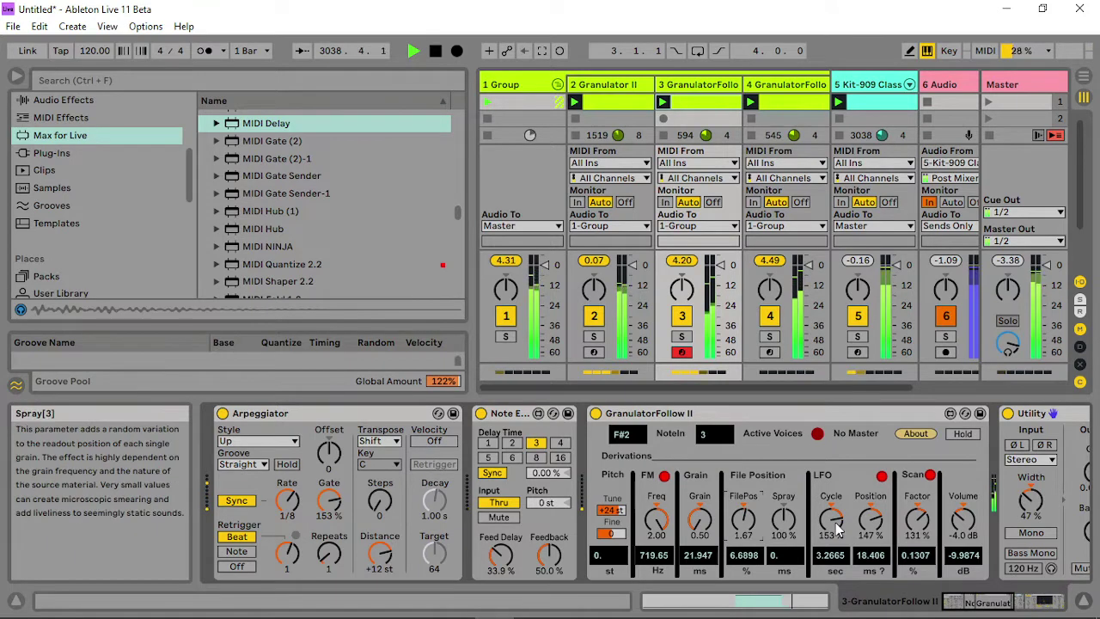
mouse_move(832, 521)
mouse_down()
mouse_move(832, 538)
mouse_move(868, 536)
mouse_move(868, 550)
mouse_up()
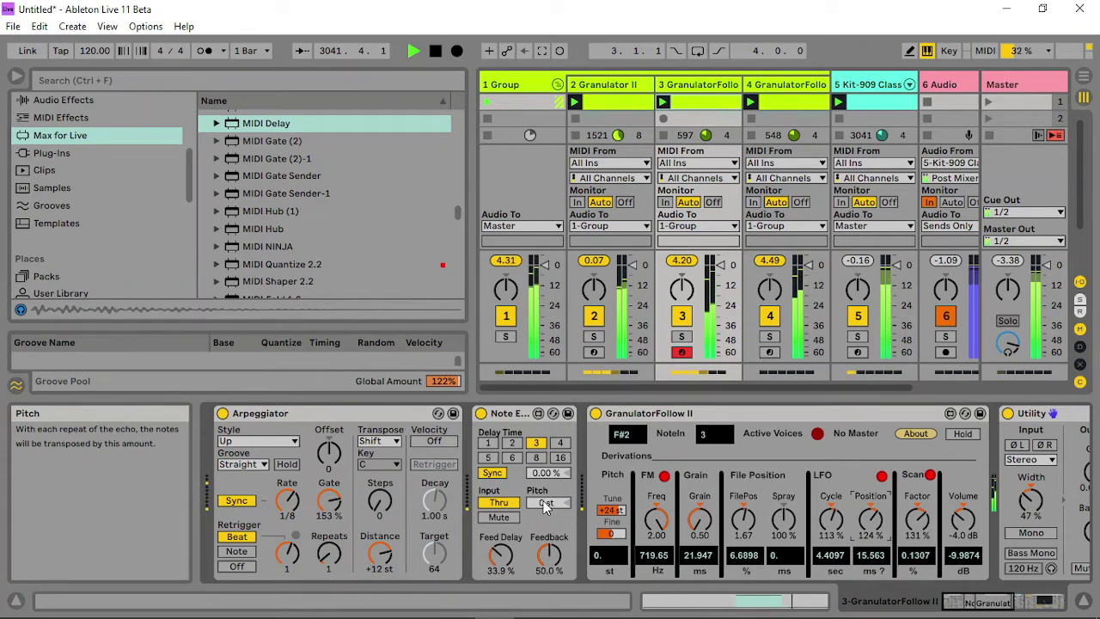
- Set the Note Echo's delay time to 1, feedback to 27.2% and feed delay to 58.0%, and mute its input
click(488, 442)
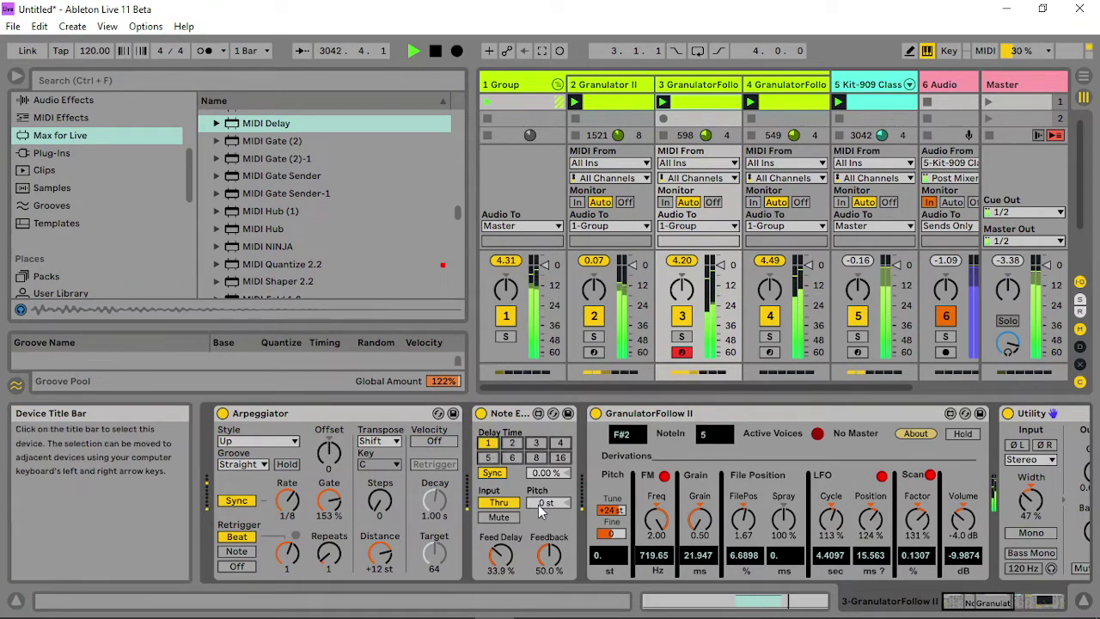
mouse_move(550, 552)
mouse_down()
mouse_move(550, 571)
mouse_move(549, 550)
mouse_up()
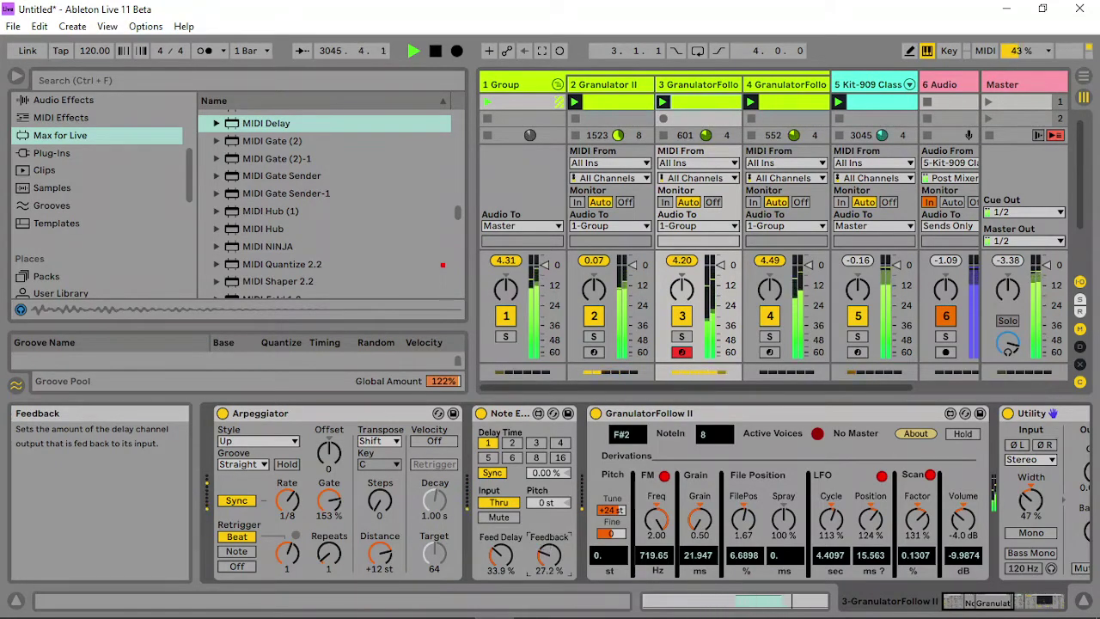
drag(500, 554, 500, 515)
click(505, 519)
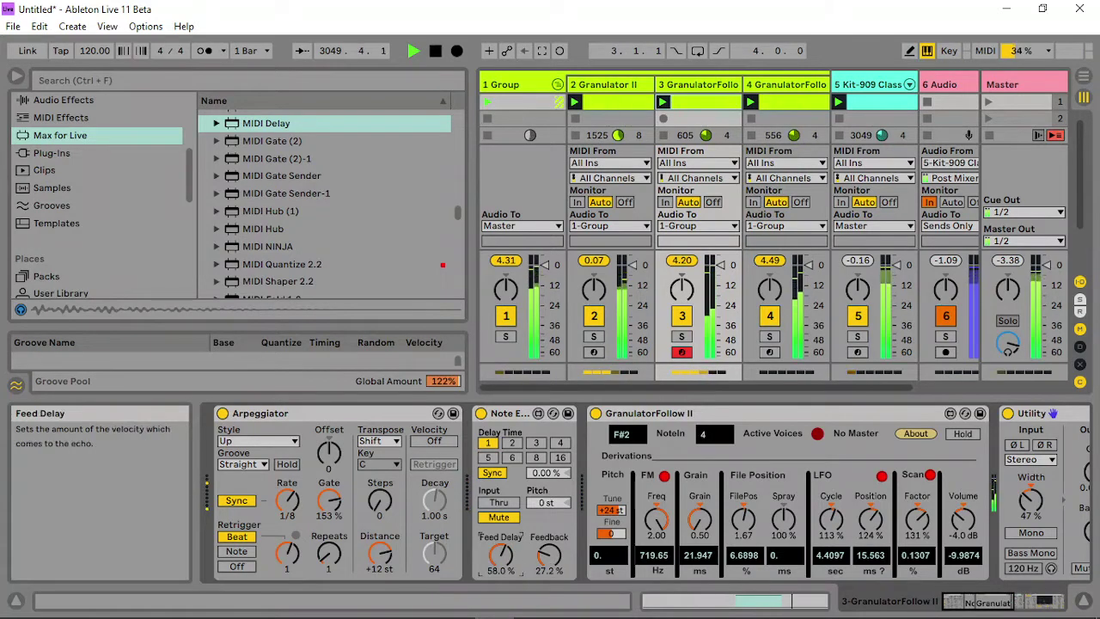
- Set the Note Echo's feedback to 73.6%, delay time to 3 and feed delay to 68.5%
drag(507, 563, 501, 498)
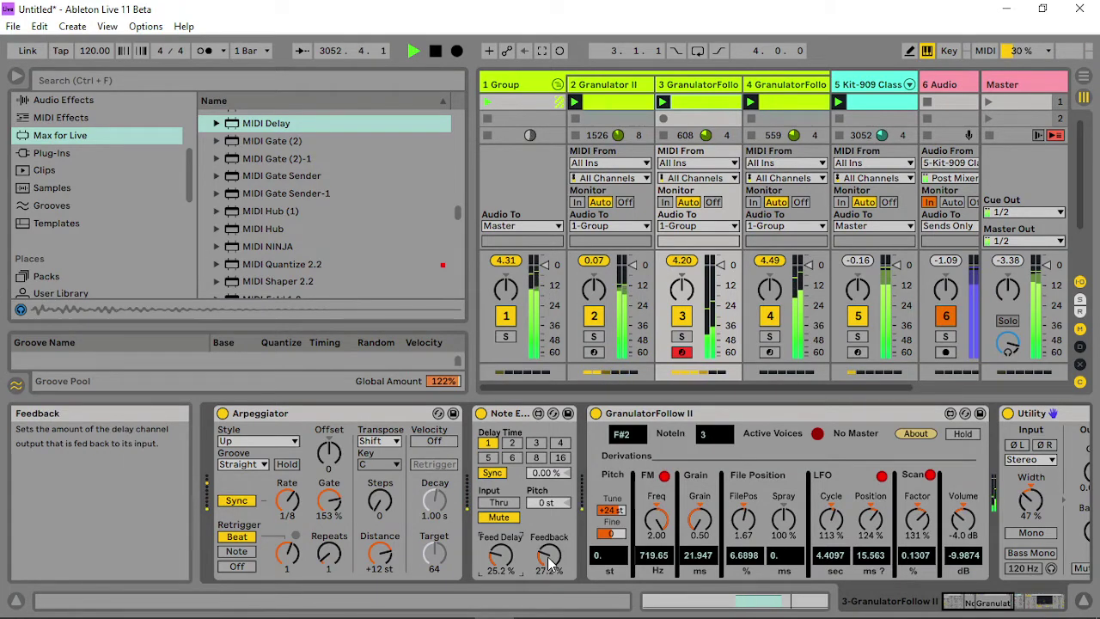
drag(551, 563, 551, 553)
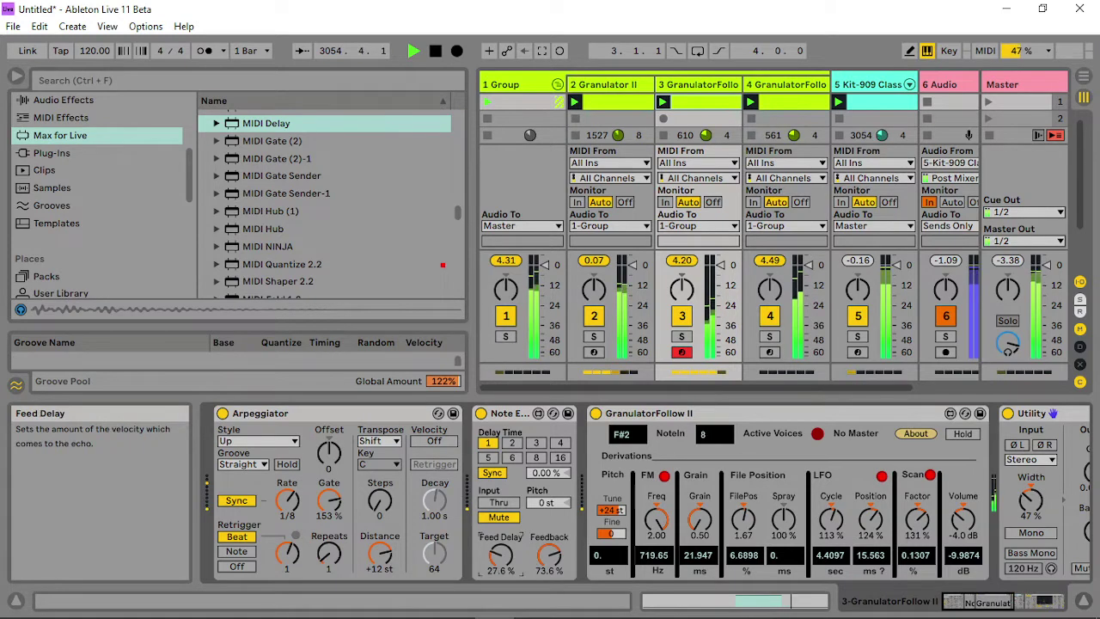
drag(501, 556, 502, 516)
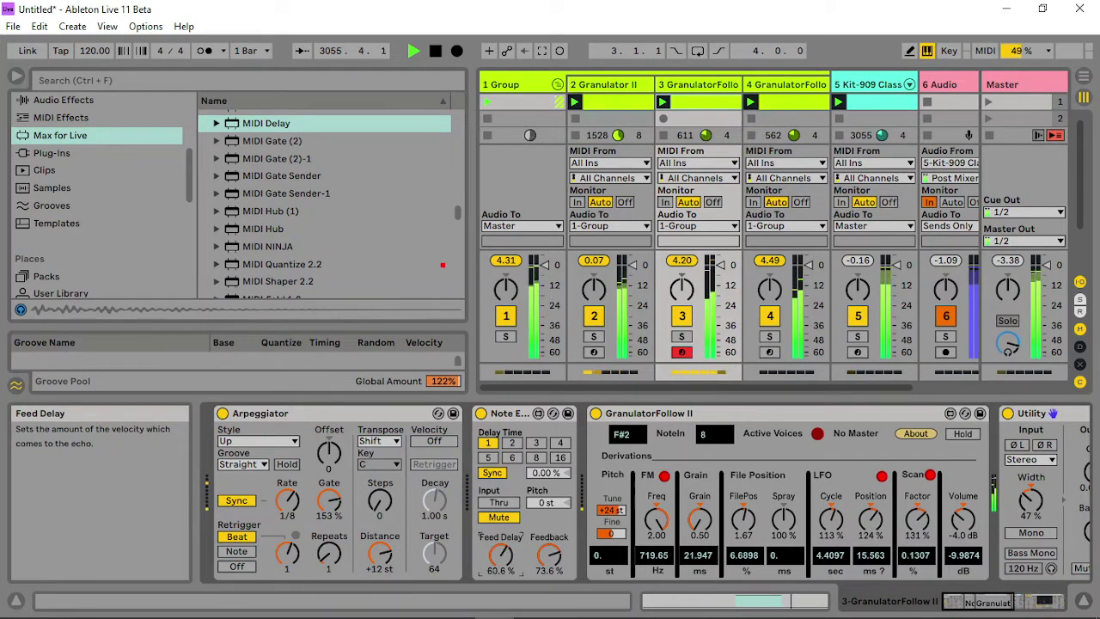
click(536, 443)
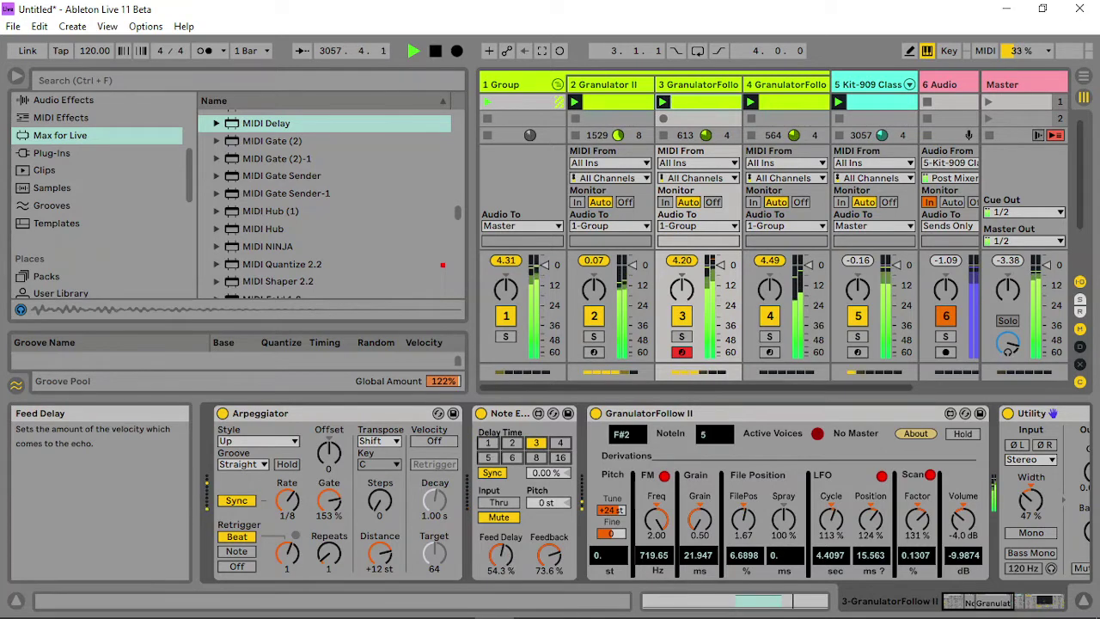
drag(501, 554, 501, 557)
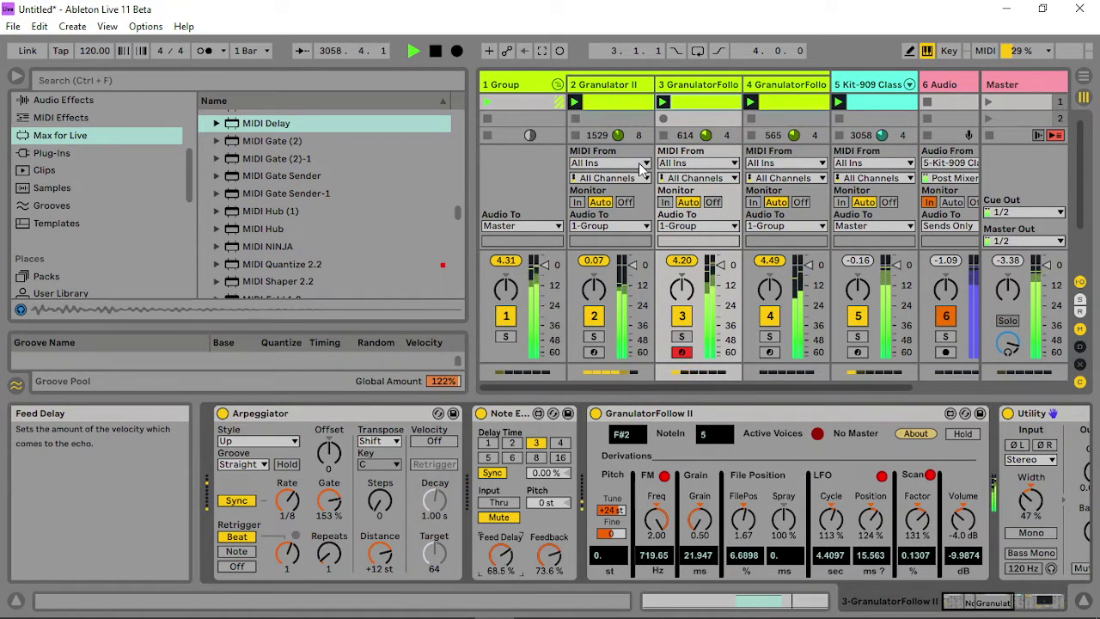
- Show the filter view of track 2's Granulator II and set Filter A's velocity amount to 31
click(643, 86)
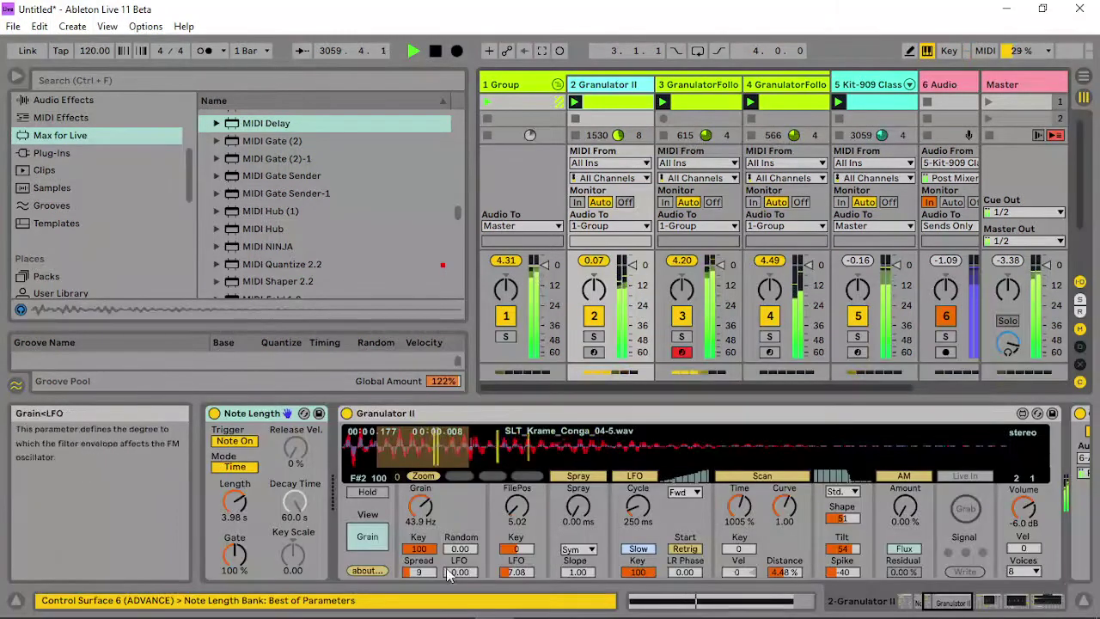
click(367, 537)
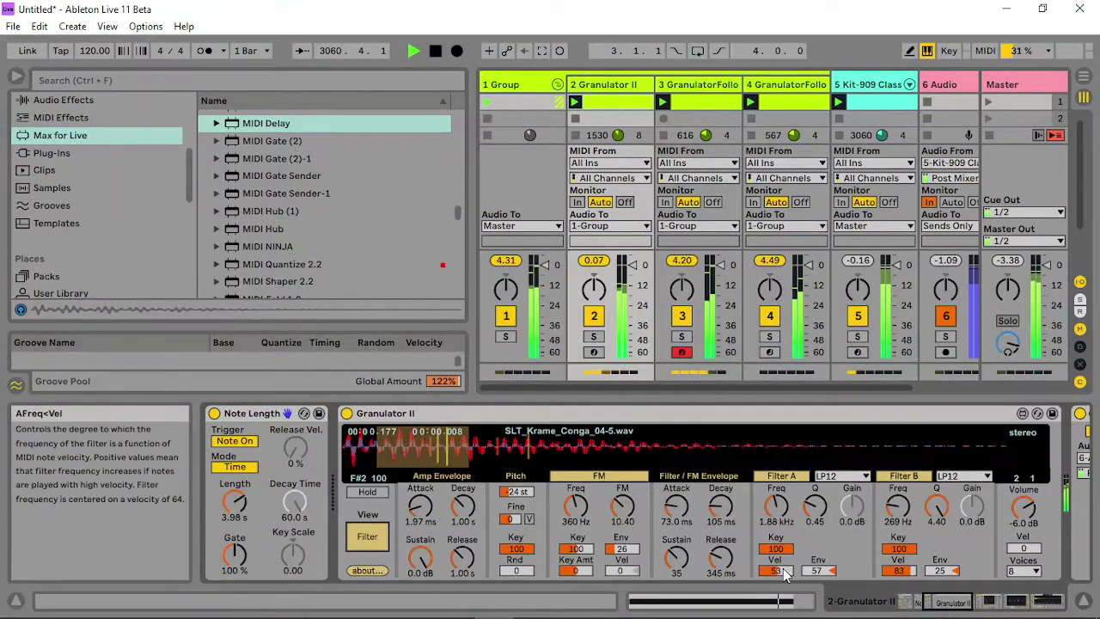
drag(782, 573, 782, 583)
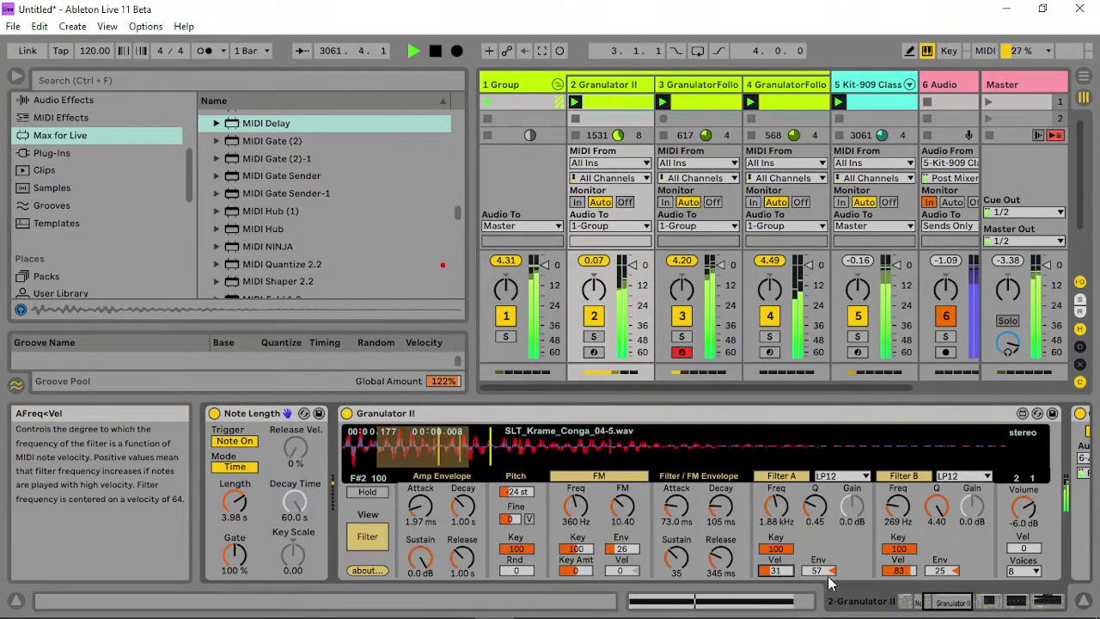
- Set Filter A's frequency to 5.72 kHz, and Filter B's velocity amount to 0 and frequency to 1.78 kHz
drag(898, 571, 897, 489)
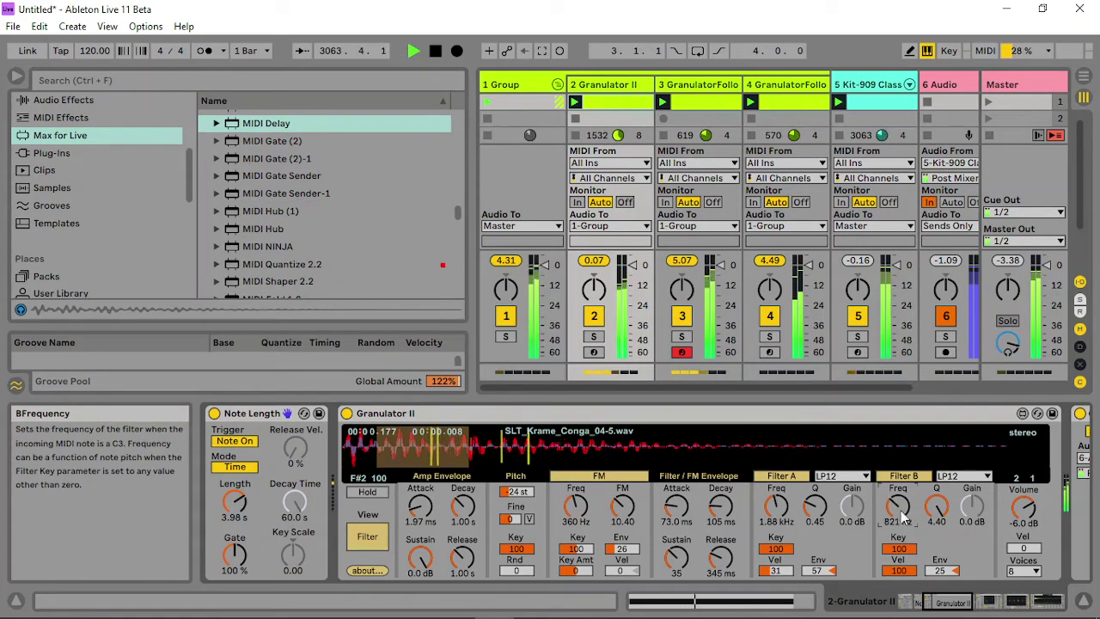
drag(776, 507, 776, 492)
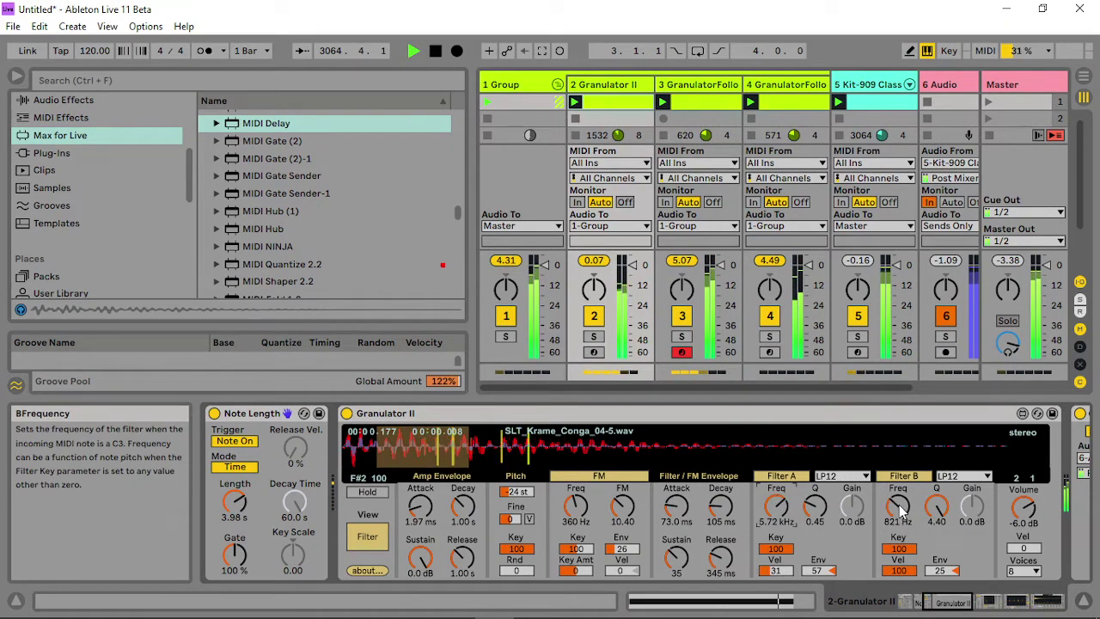
drag(902, 571, 903, 579)
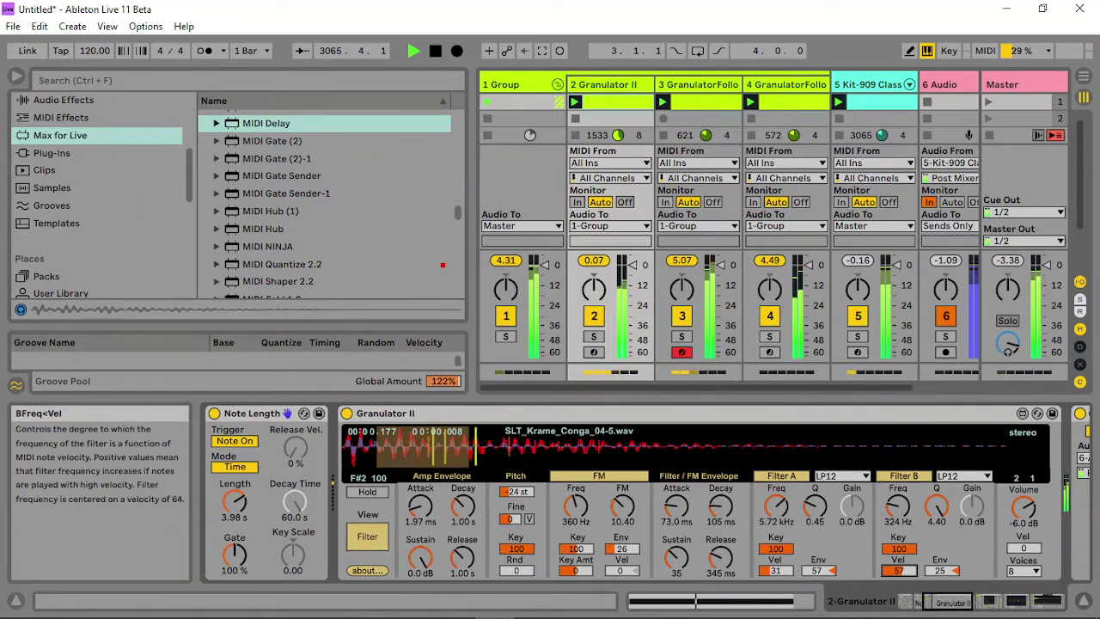
drag(898, 507, 898, 477)
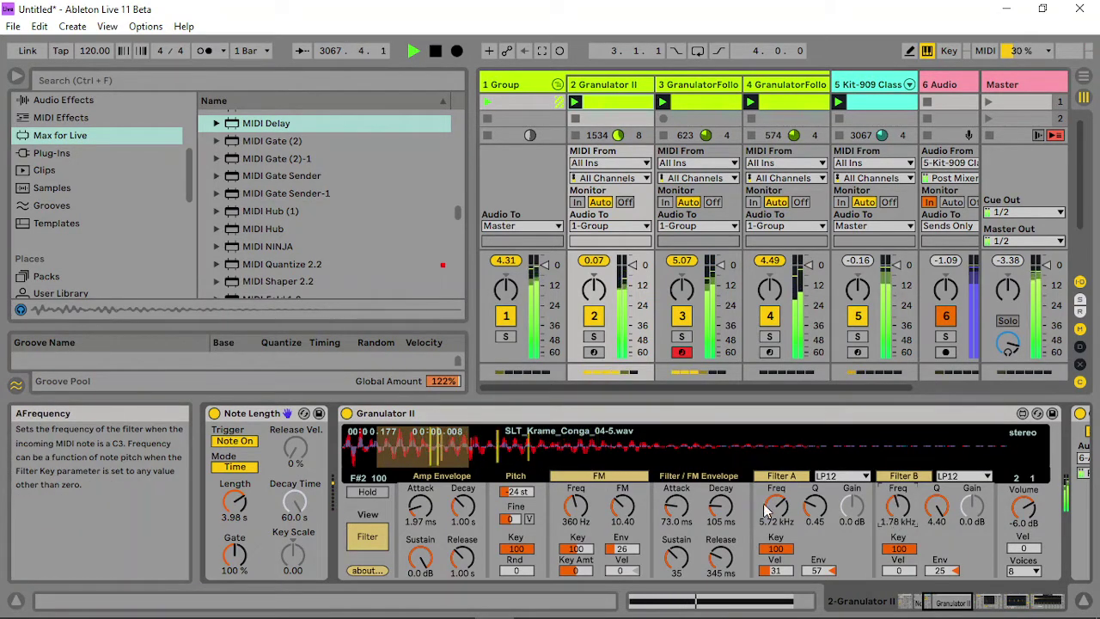
- Set Filter A's envelope amount to 93 and frequency to 2.00 kHz, the filter envelope decay to 1.52 s, and Filter B's frequency to 3.22 kHz
drag(776, 507, 776, 537)
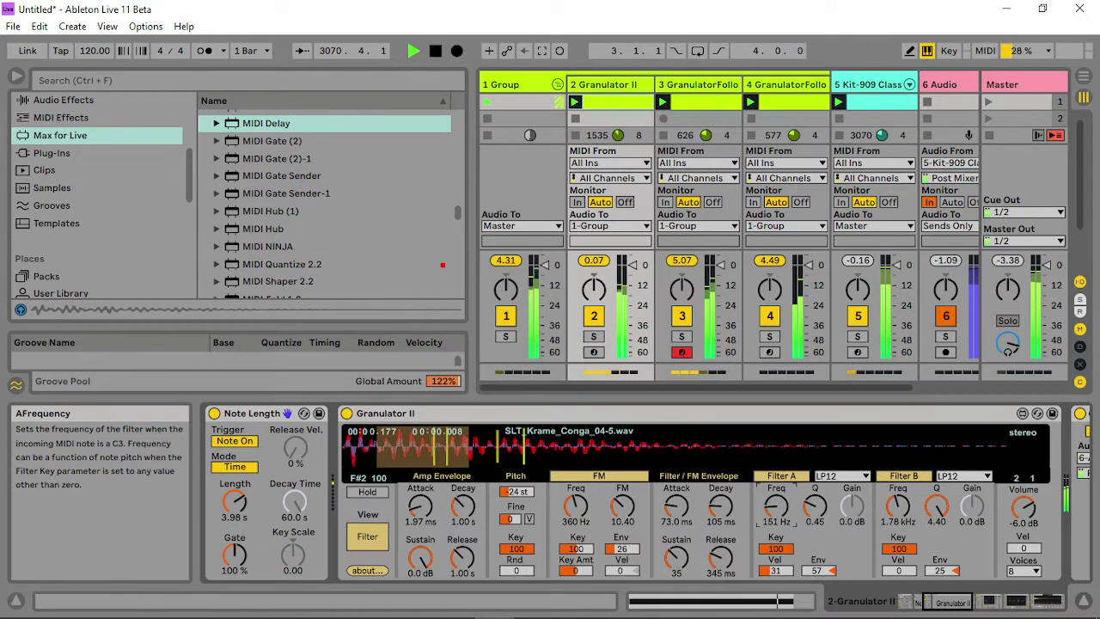
drag(776, 507, 776, 503)
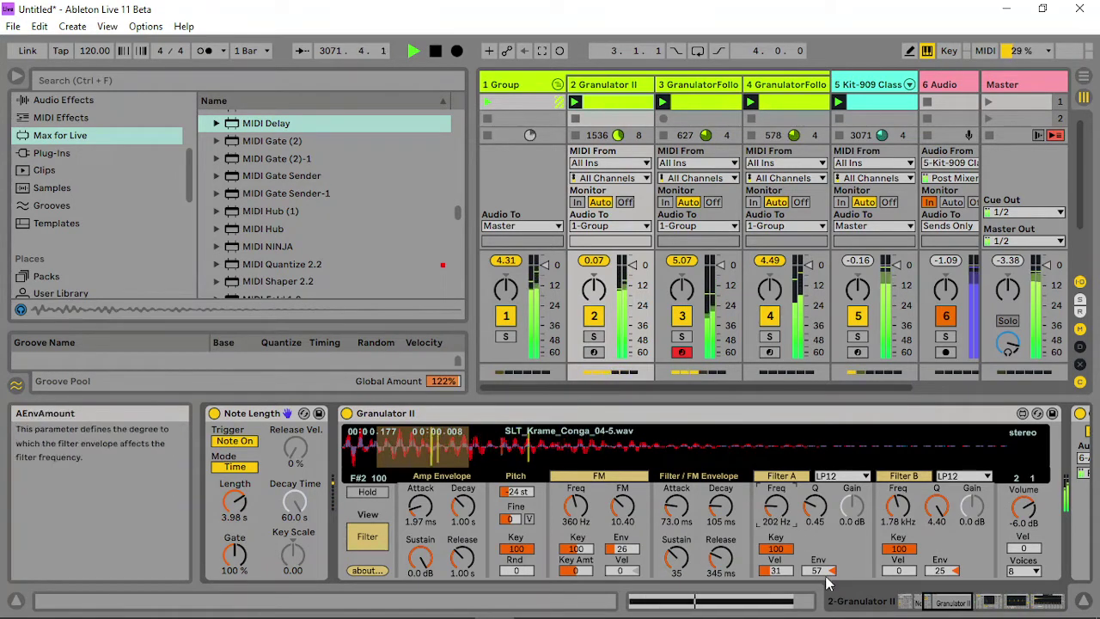
drag(818, 570, 819, 545)
drag(720, 507, 720, 481)
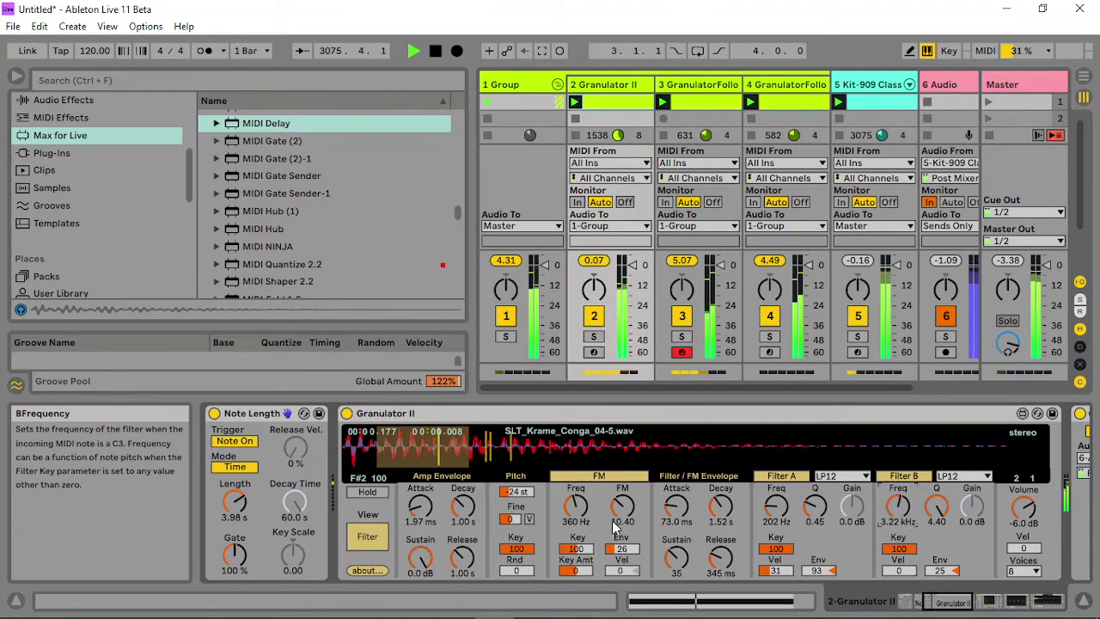
drag(776, 509, 776, 481)
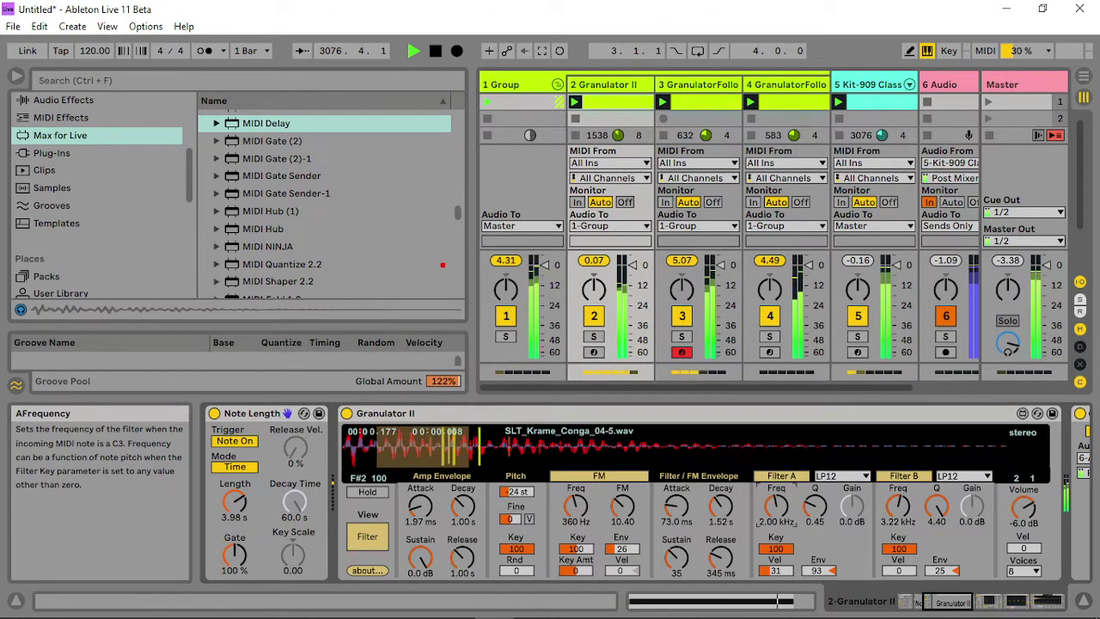
- On track 3's Note Echo, lower the feed delay to 10.2% and set the input to Thru
click(671, 84)
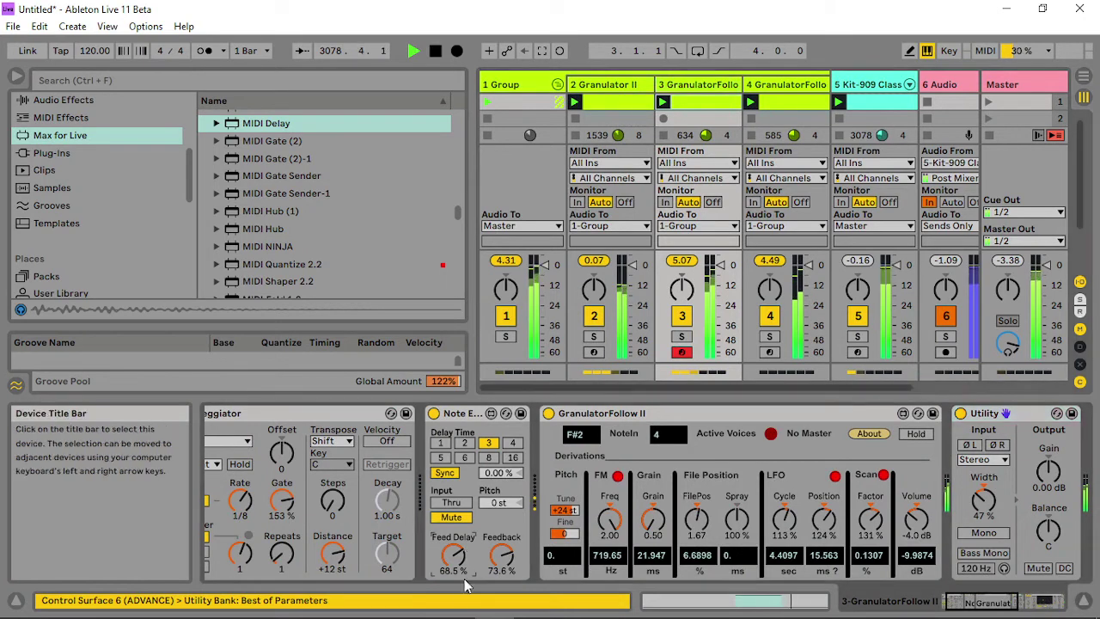
drag(464, 556, 464, 593)
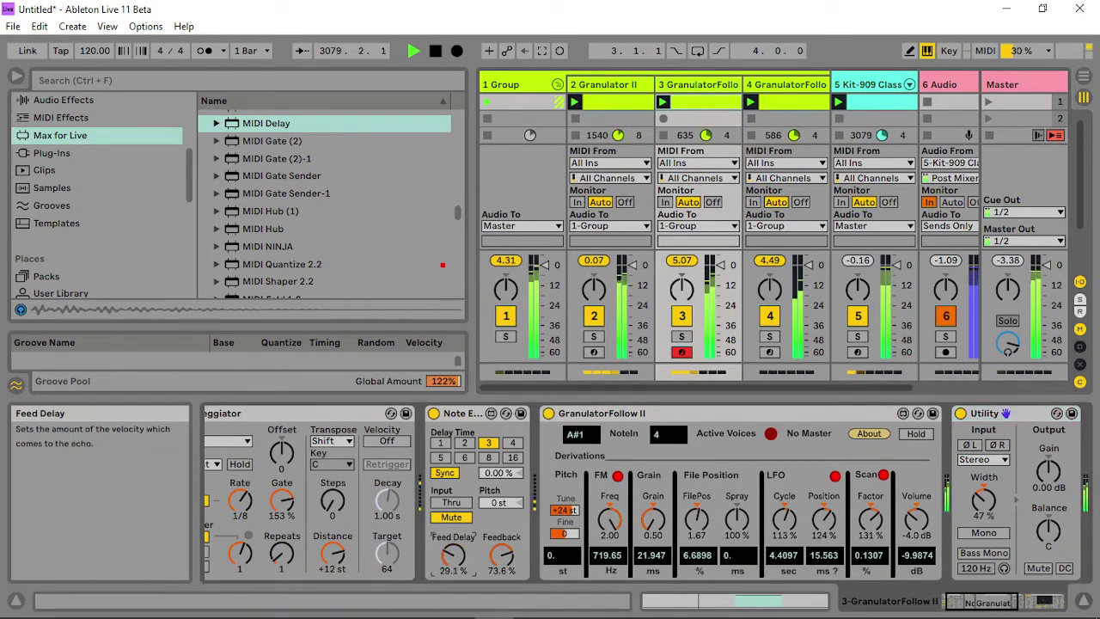
click(451, 502)
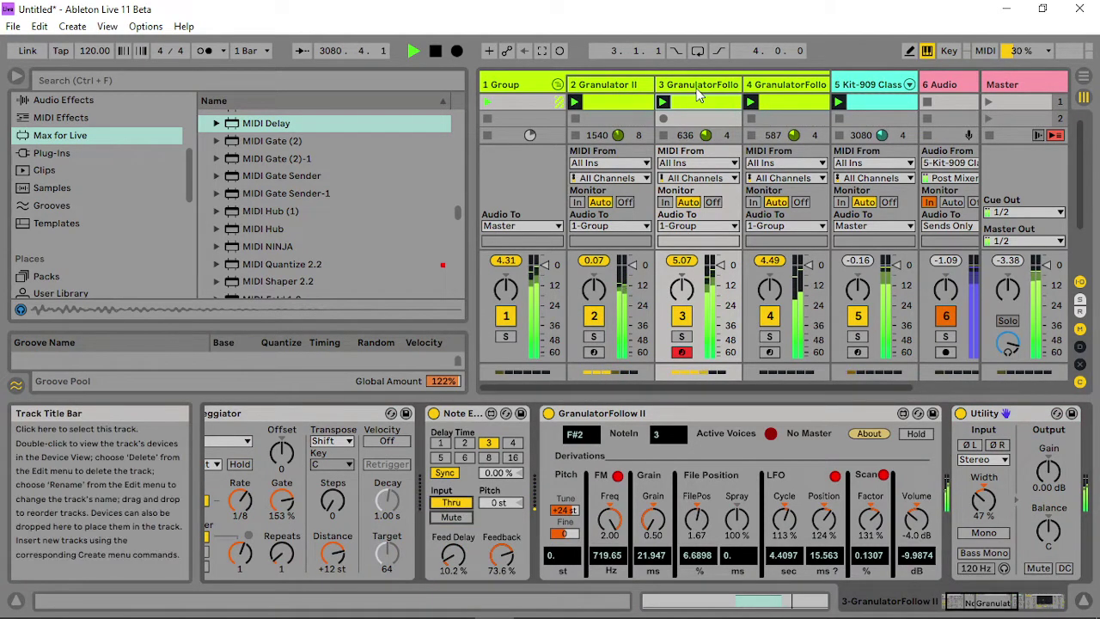
- Show track 4's device chain and inspect its Auto Filter settings
click(785, 86)
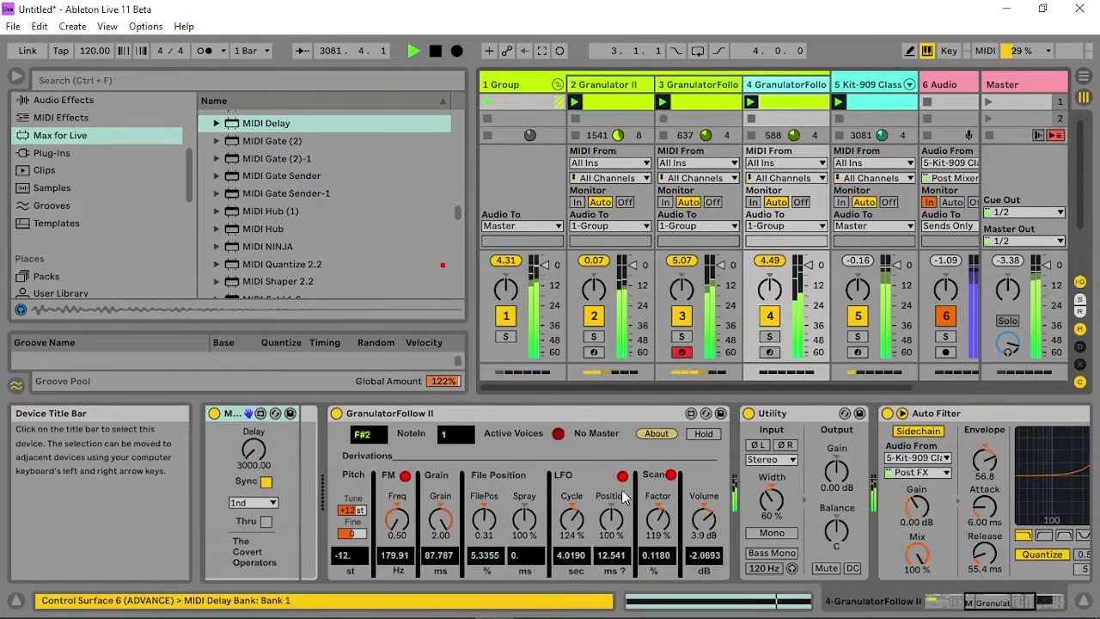
click(974, 609)
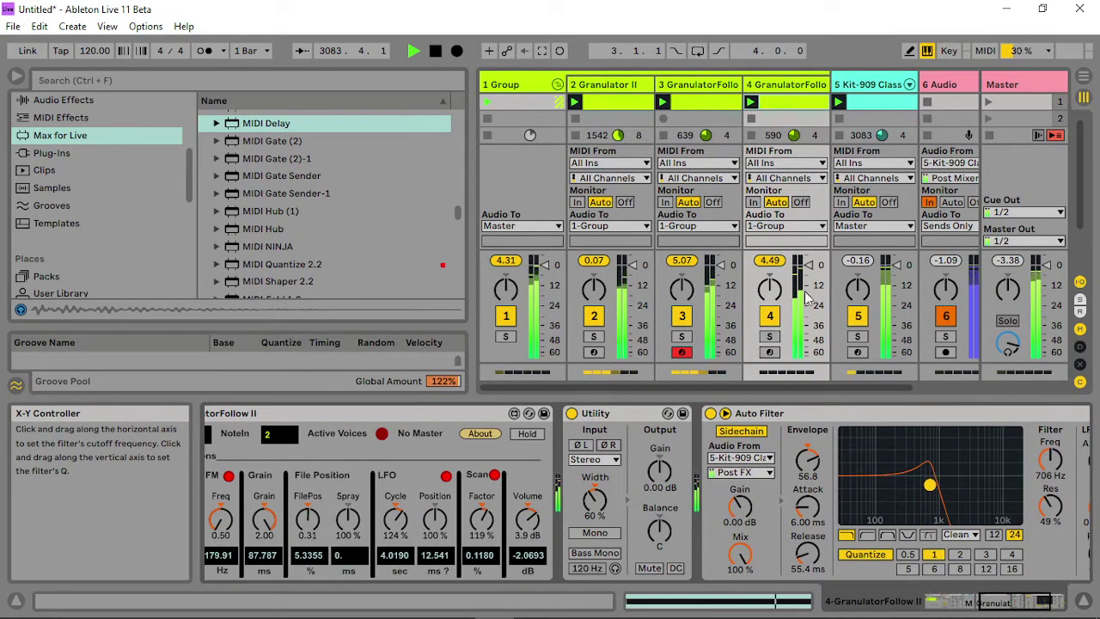
- Set track 3's Auto Filter cutoff to 90.0 Hz, resonance to 35% and release to 89.0 ms
click(703, 86)
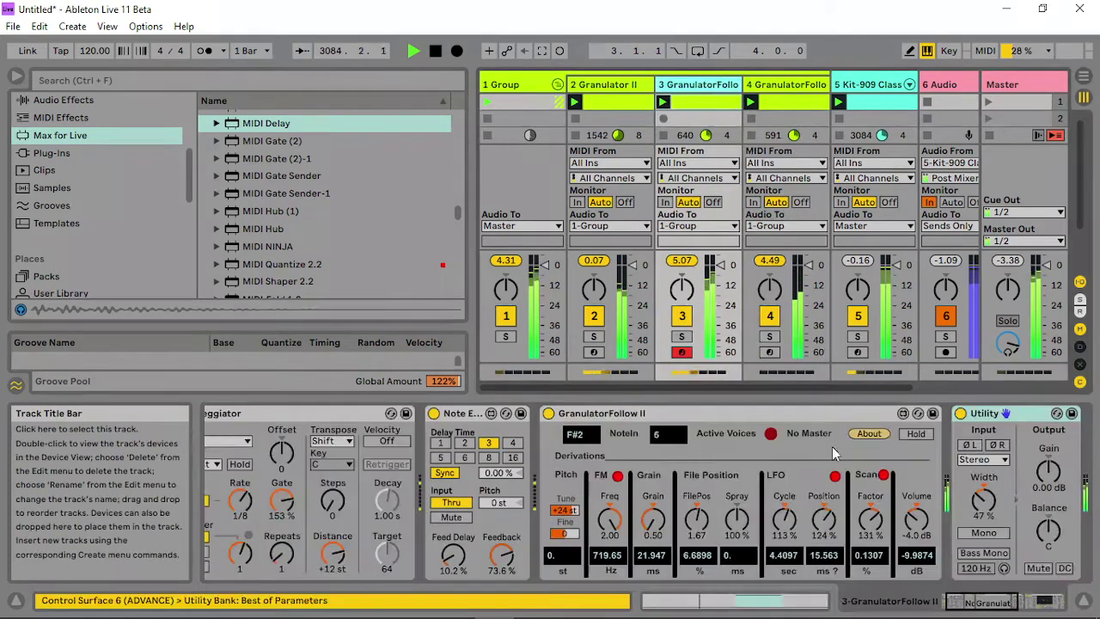
click(1015, 602)
drag(750, 474, 710, 495)
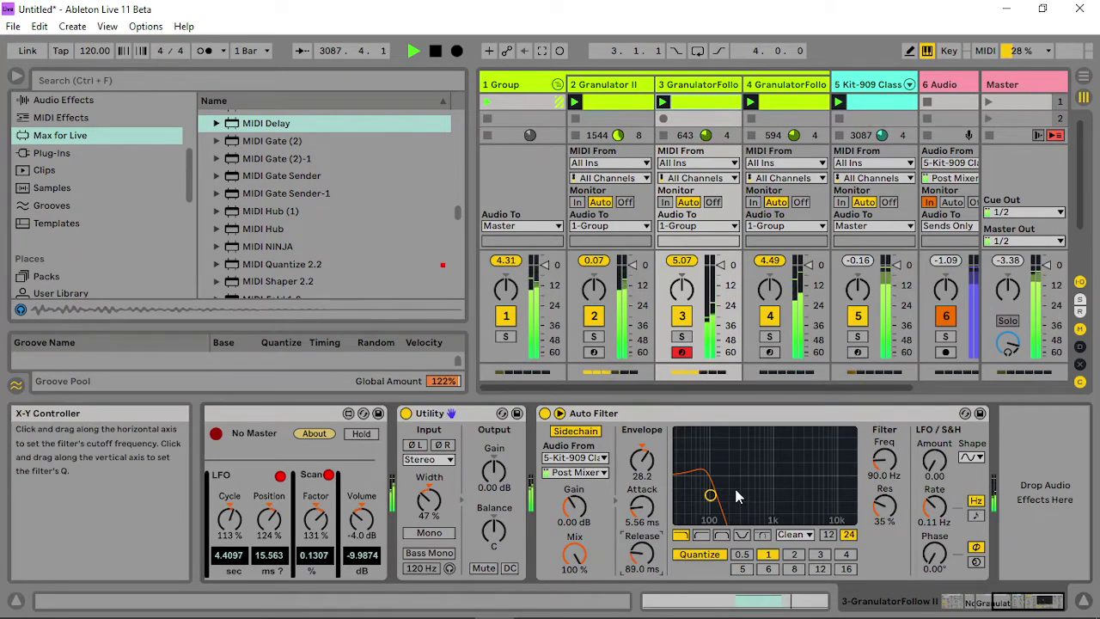
- Set track 3's GranulatorFollow II tune to +48 st, grain factor to 2.00 and volume to 7.4 dB
drag(1031, 598, 997, 599)
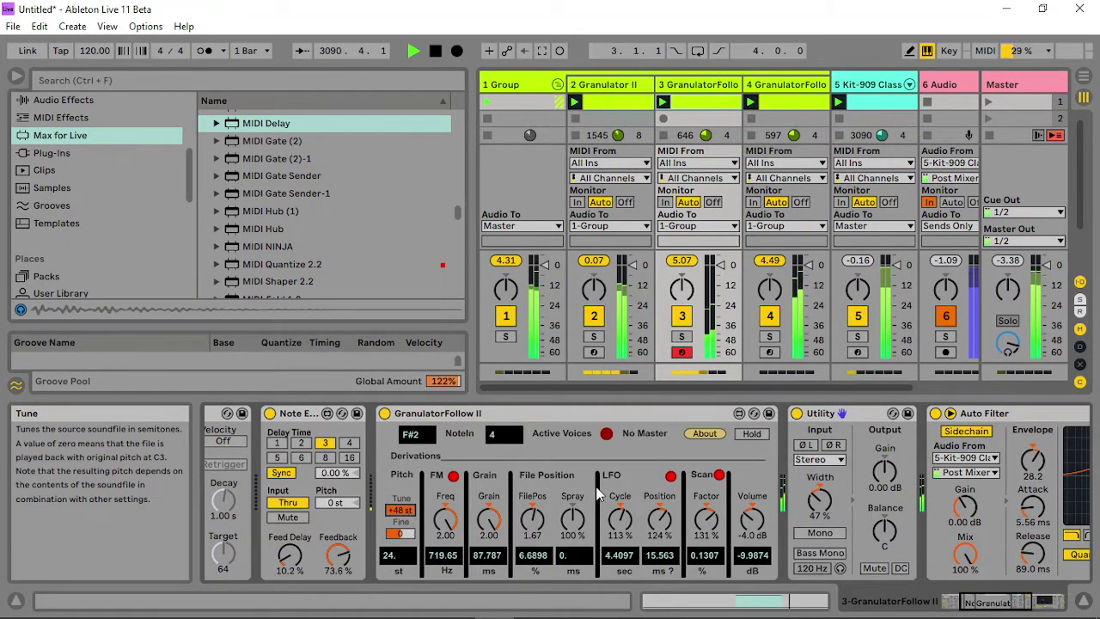
drag(752, 519, 752, 493)
- Raise track 3's Auto Filter cutoff to 252 Hz with resonance at 37%
drag(972, 598, 995, 599)
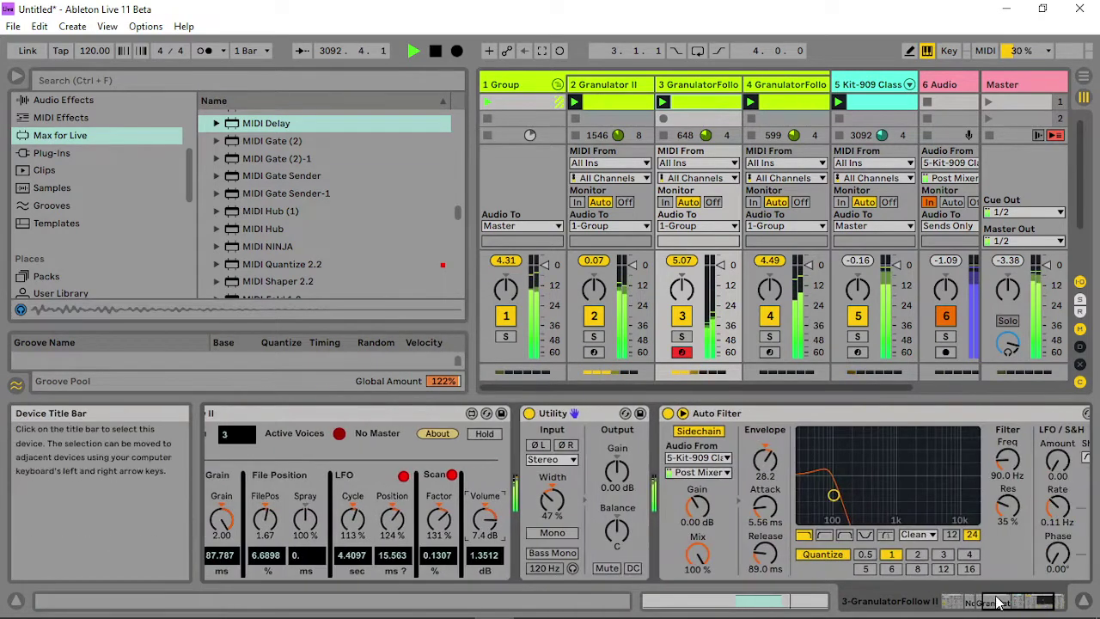
drag(833, 492, 859, 494)
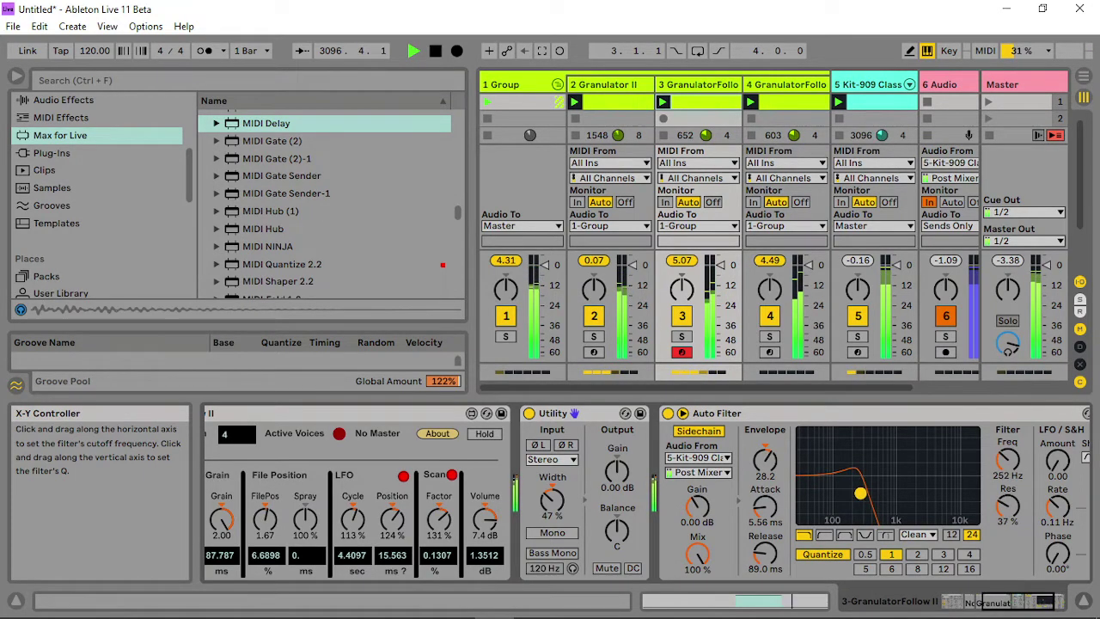
- Set both the FM frequency and grain factors of track 3's GranulatorFollow II to 0.50
drag(1008, 601, 983, 603)
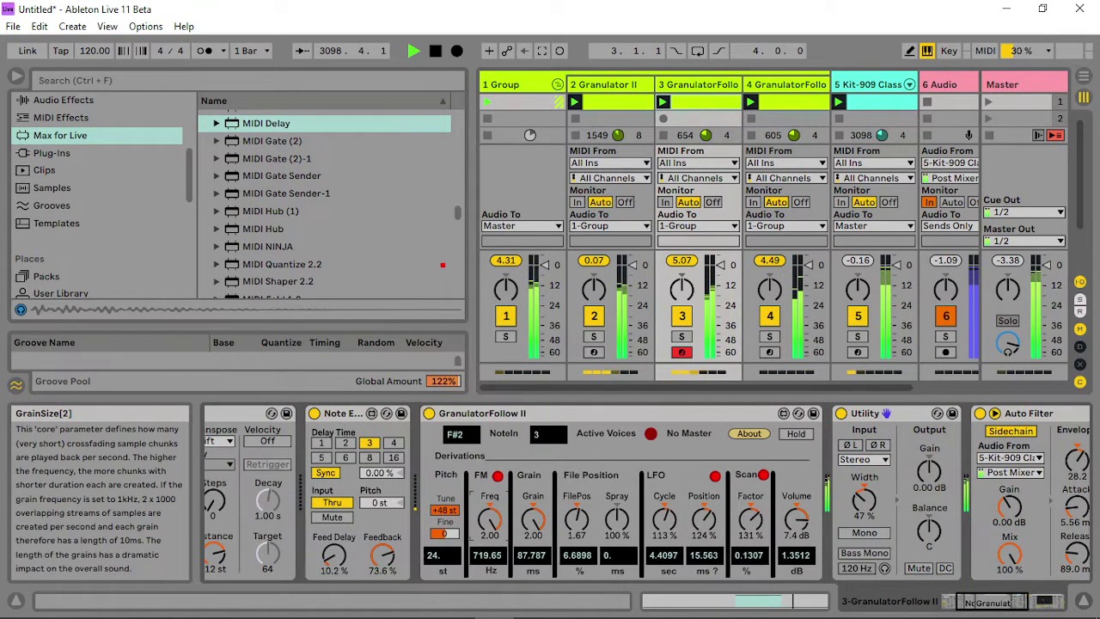
drag(491, 520, 491, 599)
drag(534, 522, 533, 584)
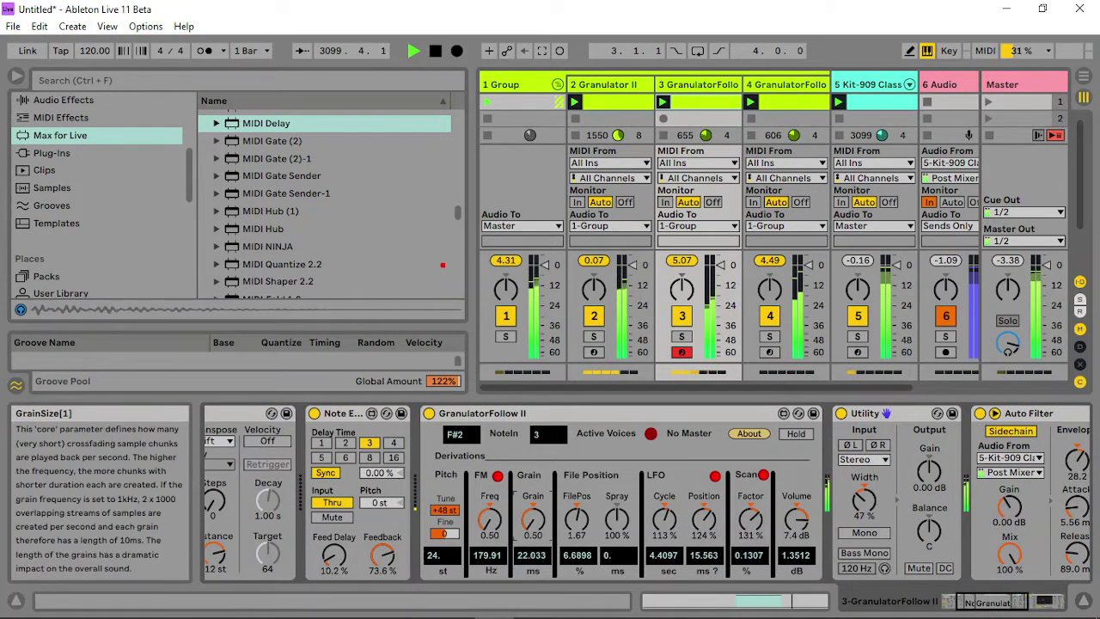
- Set track 3's GranulatorFollow II grain factor to 2.00, scan factor to 111% and FM frequency factor to 1.00
drag(536, 523, 535, 456)
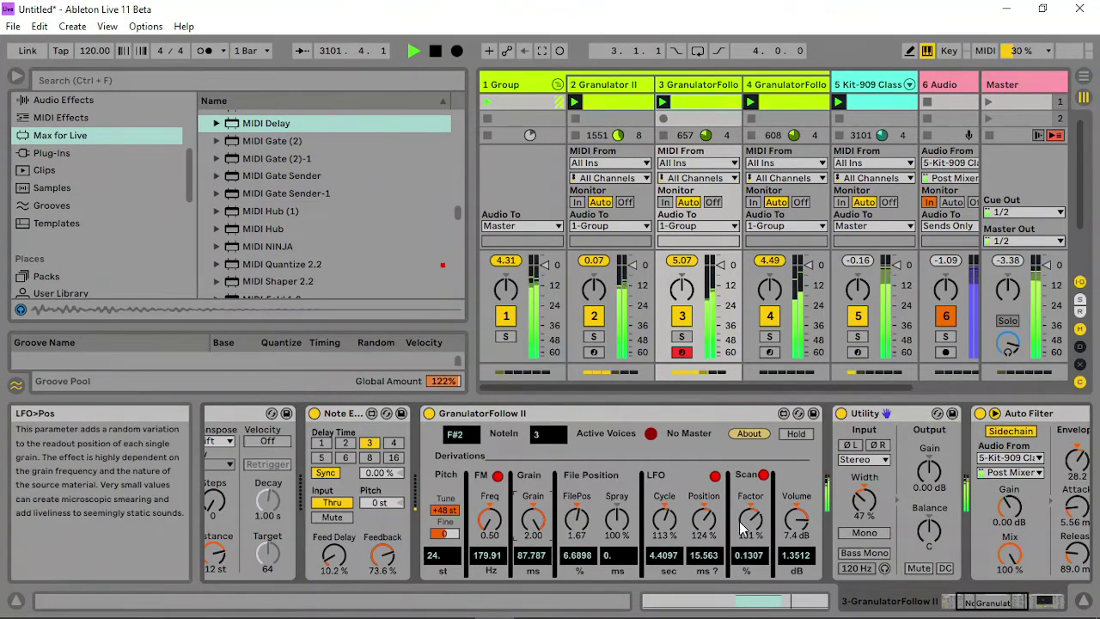
drag(750, 522, 751, 538)
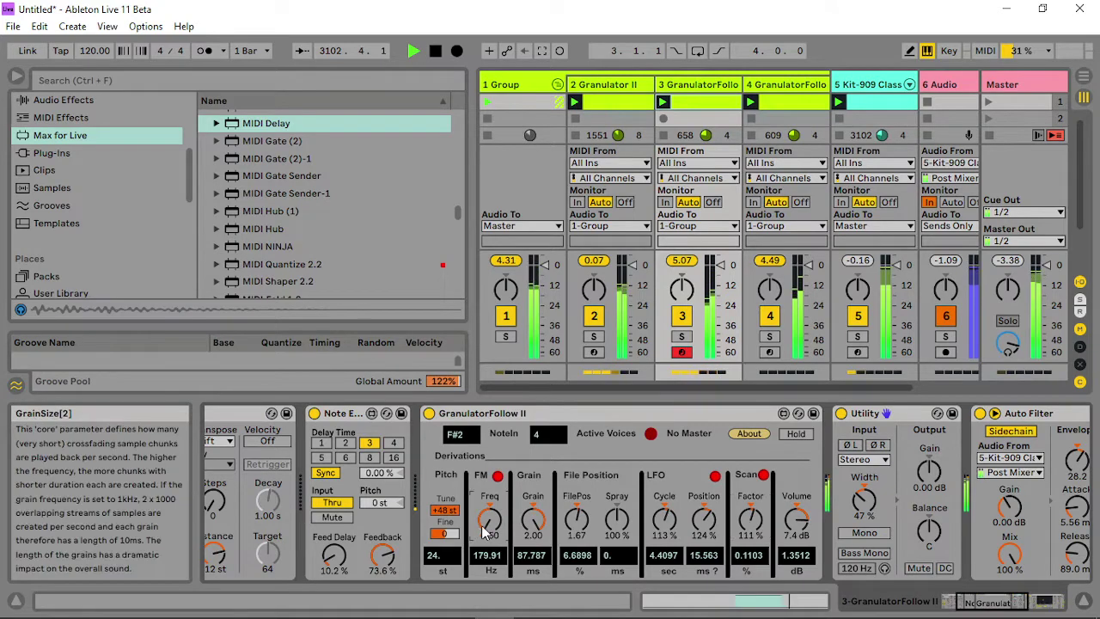
drag(487, 529, 488, 514)
- Set the grain key tracking of track 2's Granulator II to 100
click(632, 84)
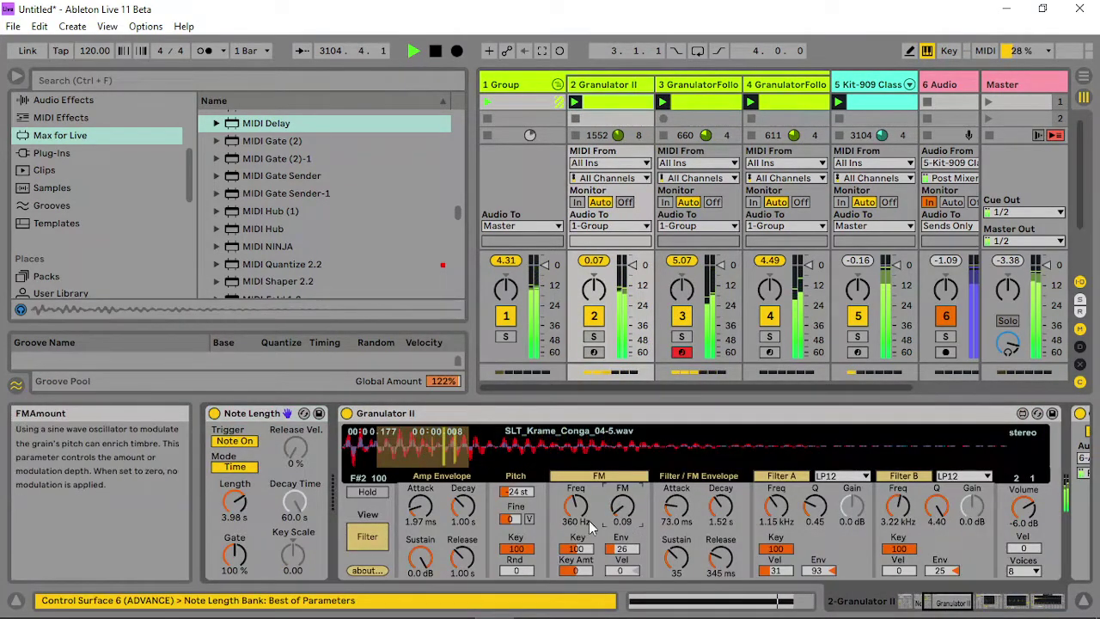
click(383, 536)
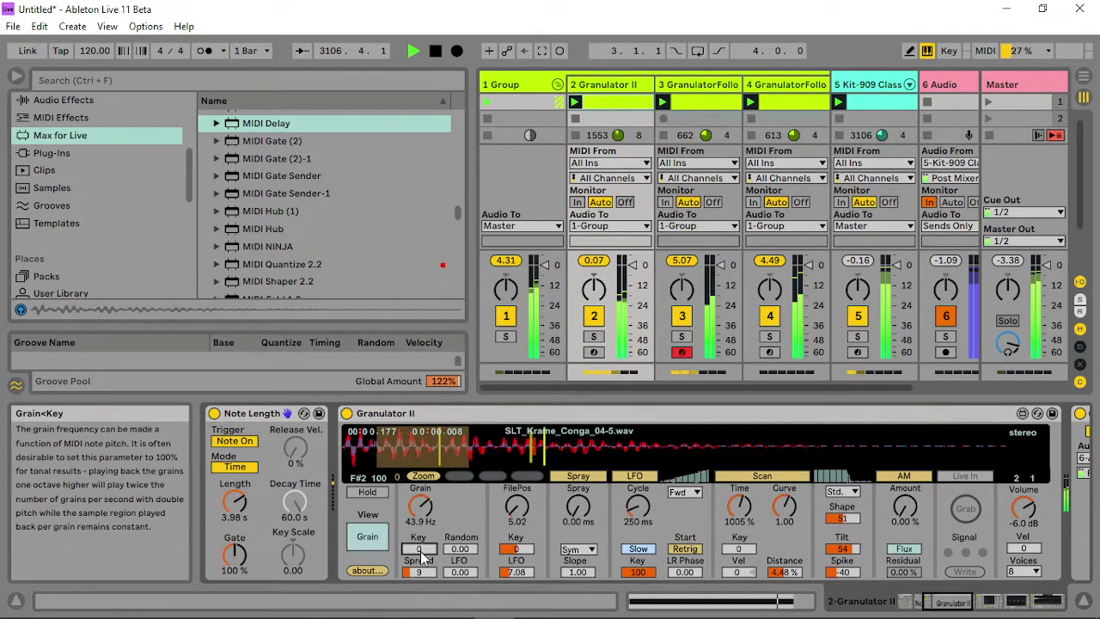
drag(421, 548, 421, 462)
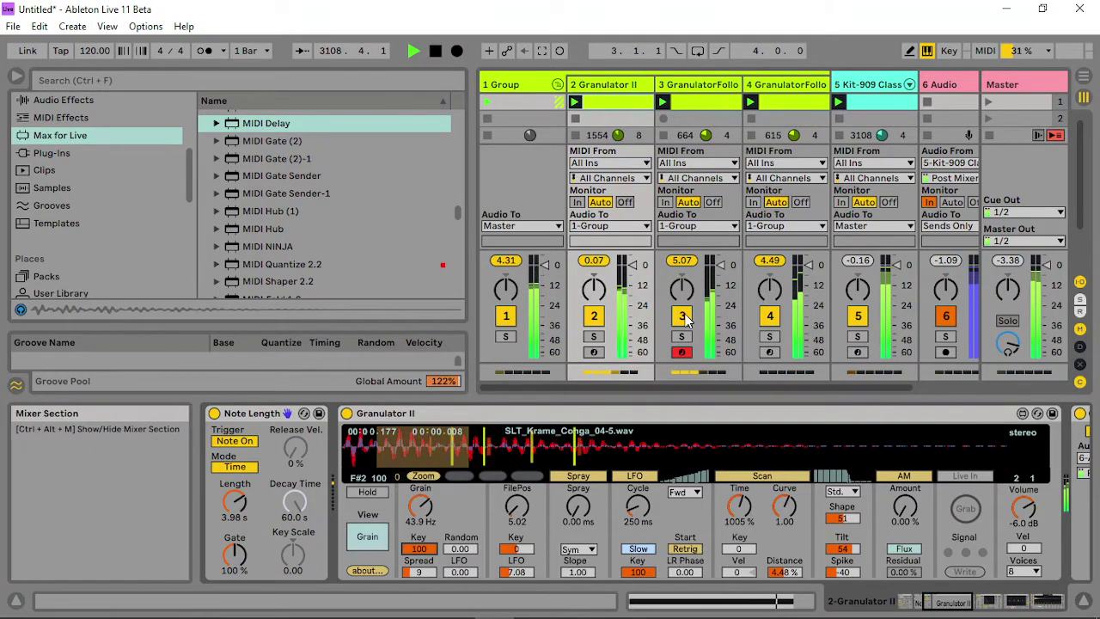
- Set track 3's GranulatorFollow II tune to +12 st and file position to 3.24
click(713, 84)
drag(455, 513, 455, 553)
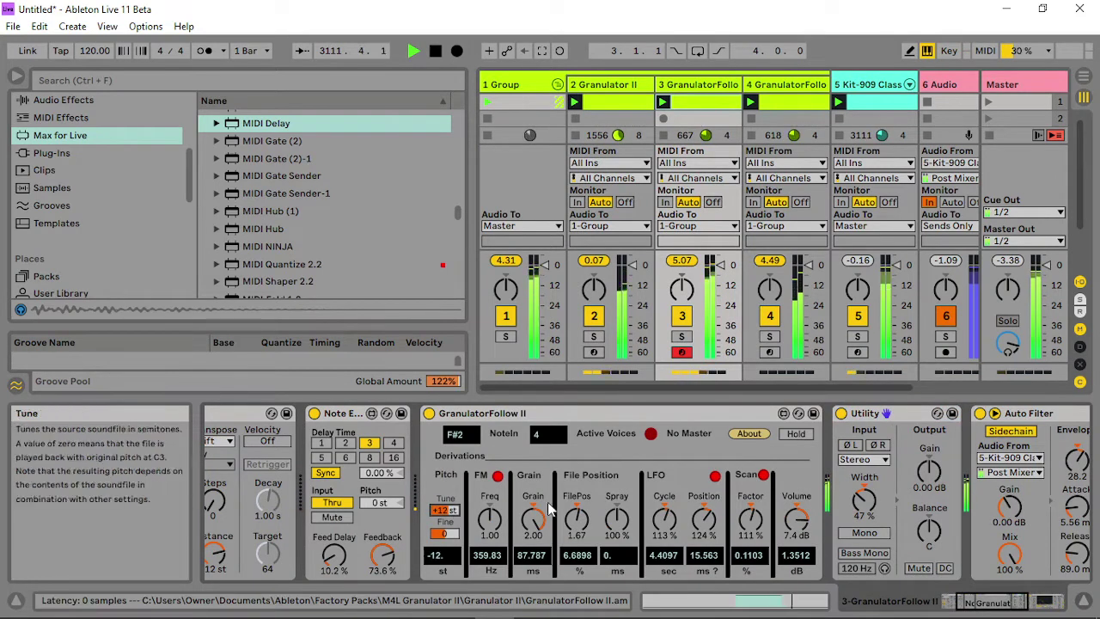
drag(576, 518, 577, 515)
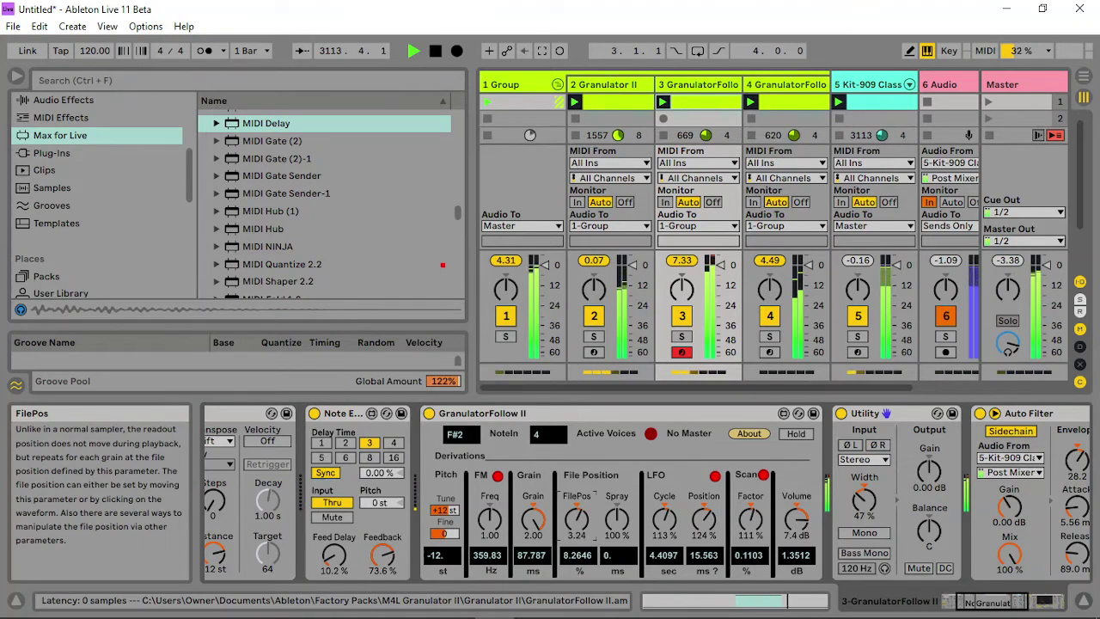
- Set track 3's GranulatorFollow II scan factor to 103%, LFO cycle to 118% and volume to -2.5 dB
mouse_move(751, 519)
mouse_down()
mouse_move(751, 537)
mouse_move(796, 509)
mouse_move(750, 512)
mouse_move(751, 502)
mouse_up()
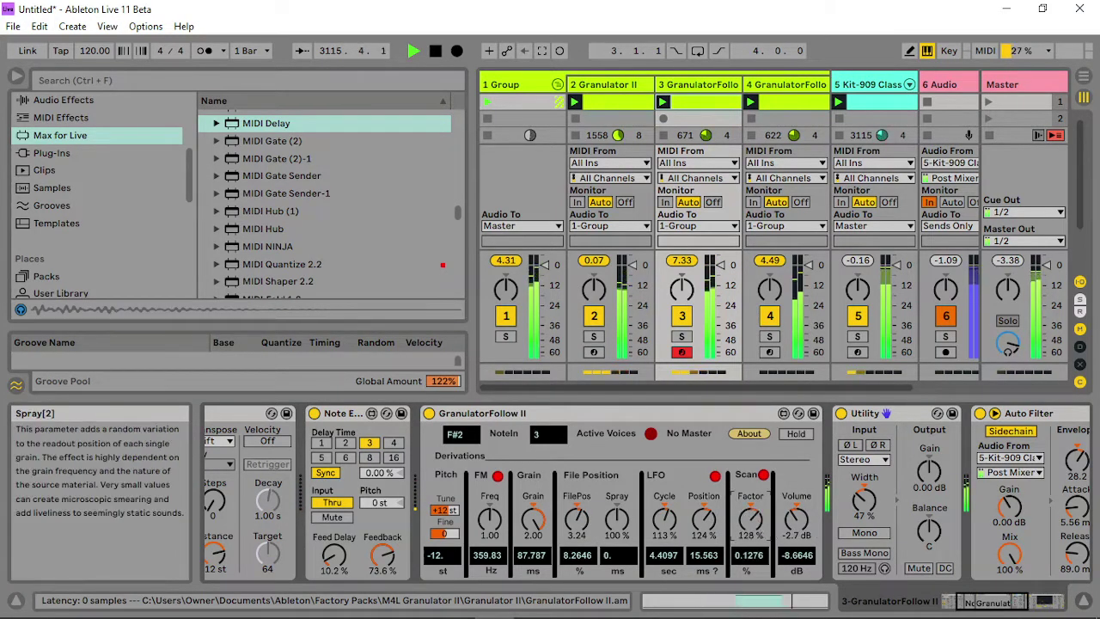
drag(675, 518, 675, 514)
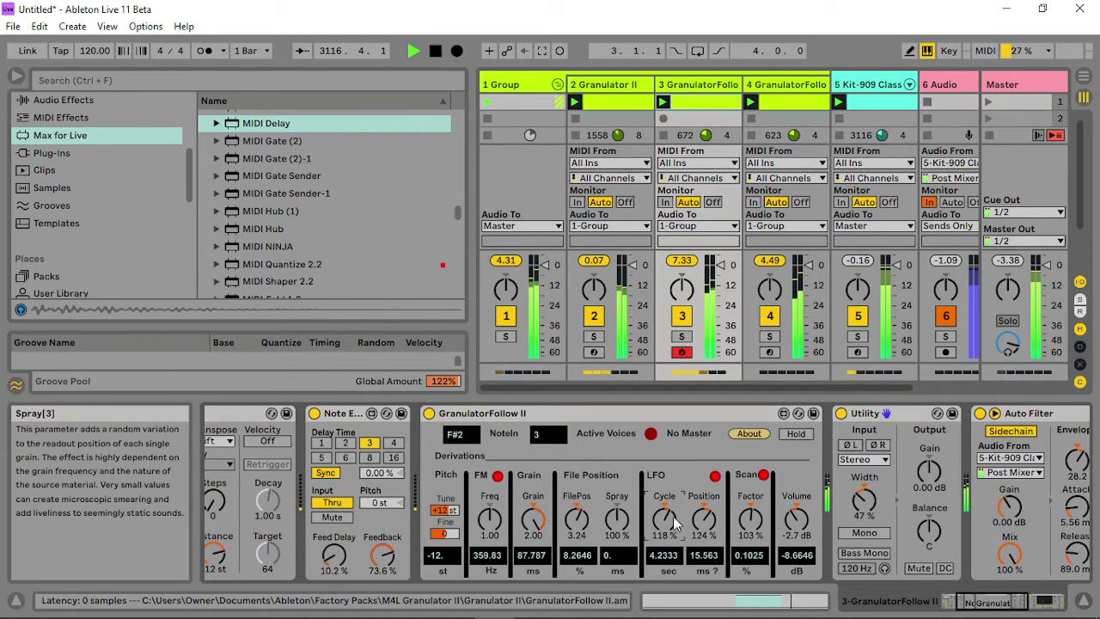
drag(796, 517, 796, 513)
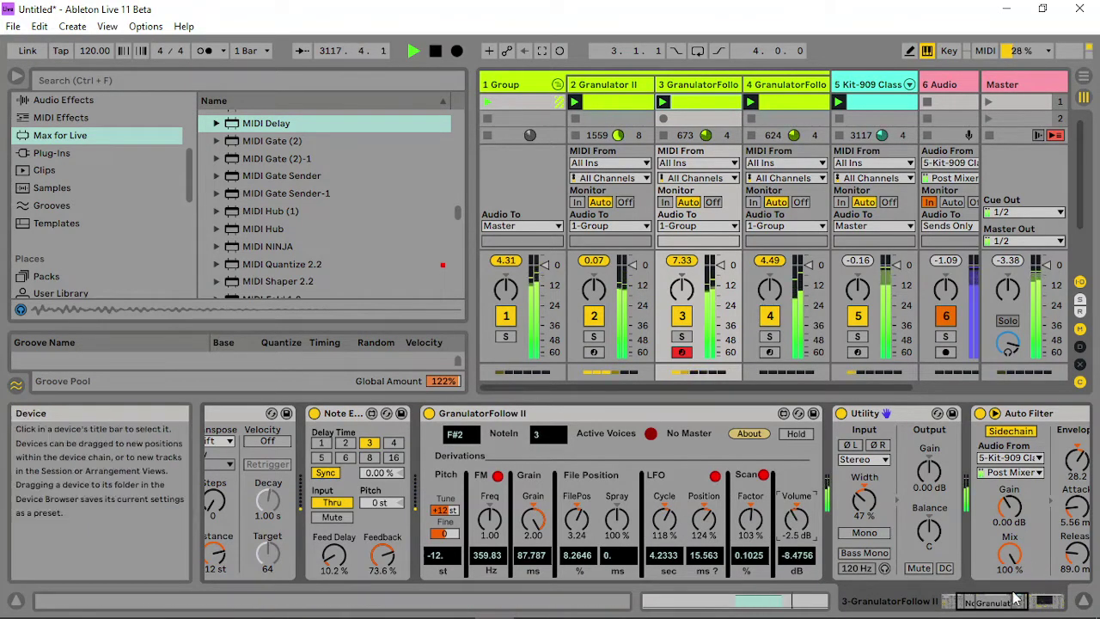
- Set track 3's Auto Filter to band-pass with a 495 Hz cutoff and 52% resonance
scroll(911, 481, down, 5)
mouse_move(937, 488)
mouse_down()
mouse_move(960, 479)
mouse_move(944, 483)
mouse_up()
click(911, 535)
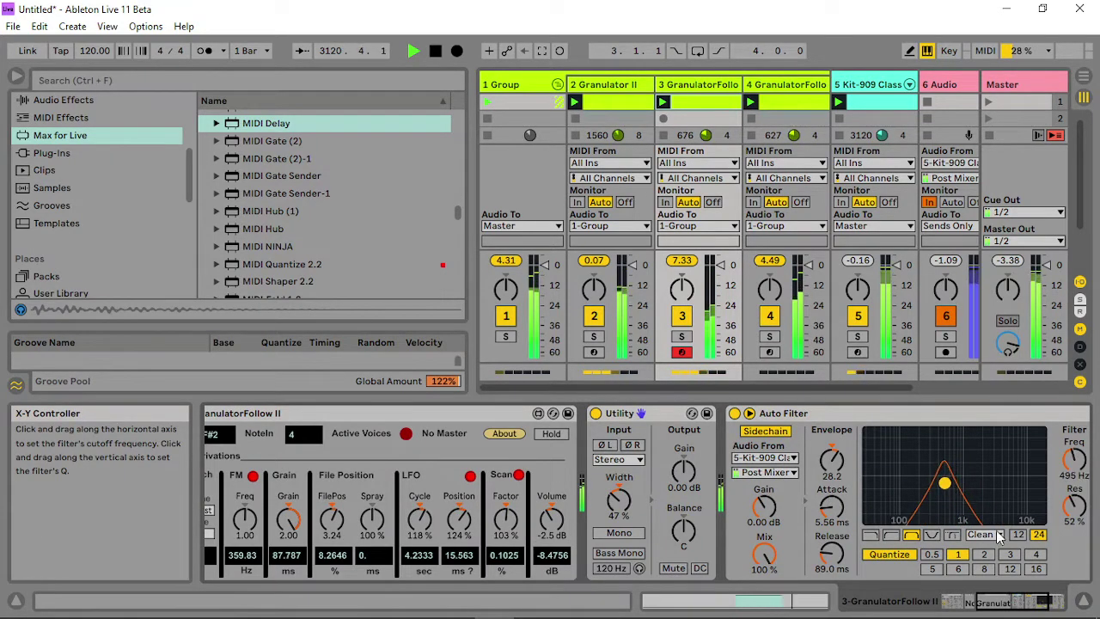
- Add a Hybrid Reverb from the Reverb & Resonance effects after track 3's Auto Filter
click(1040, 605)
click(64, 101)
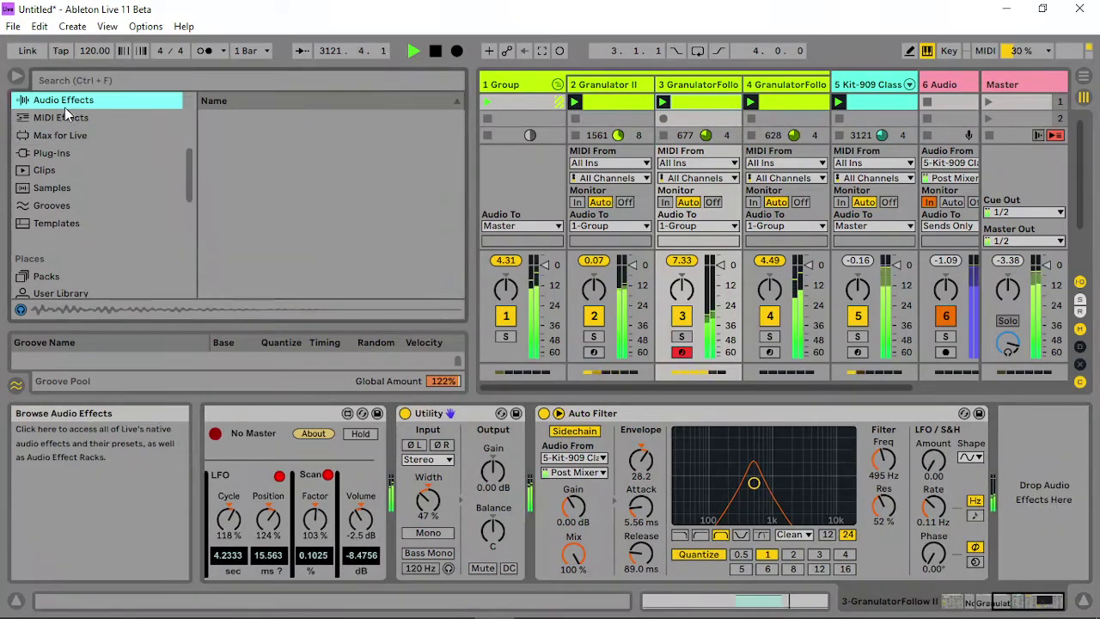
click(206, 224)
scroll(282, 280, down, 1)
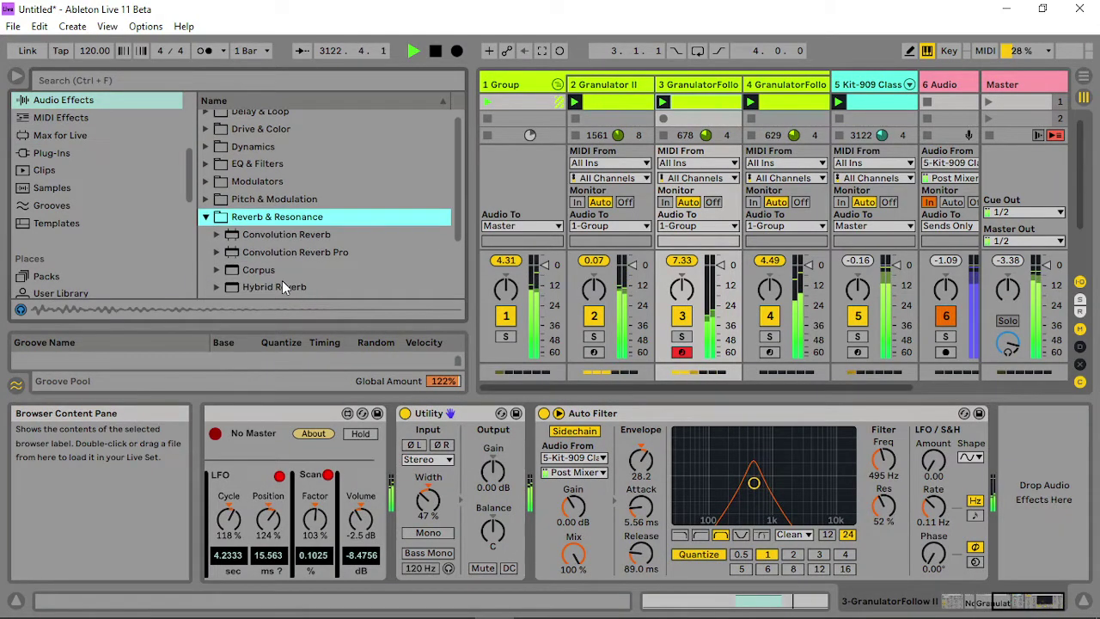
drag(279, 284, 1009, 506)
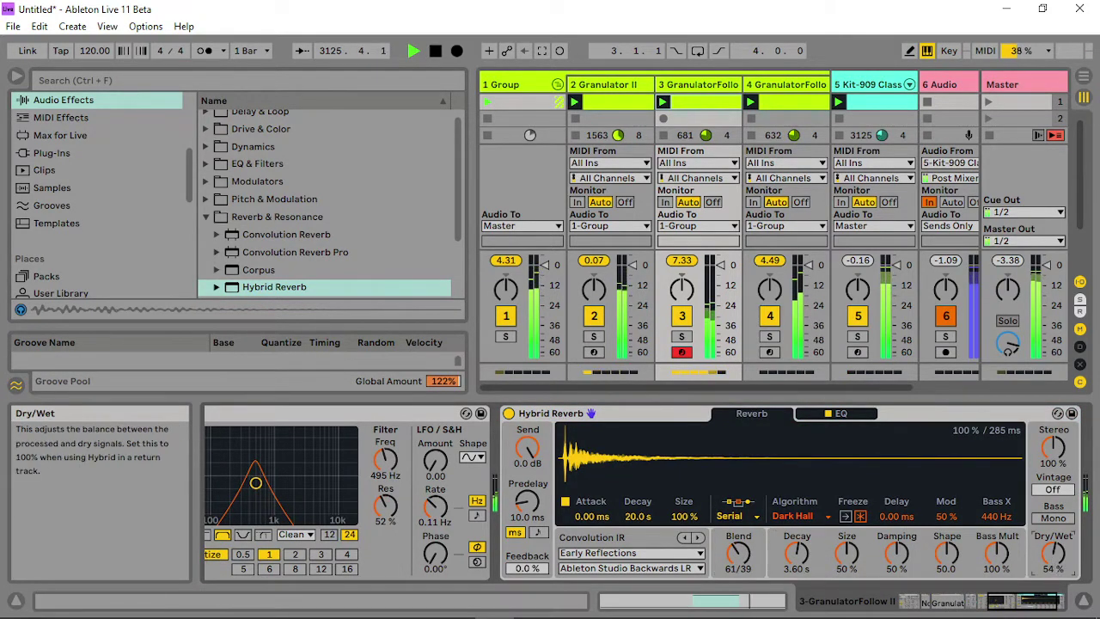
- Set the Hybrid Reverb's predelay feedback to 35% and dry/wet to 48%, and the Auto Filter to 532 Hz with 56% resonance
drag(526, 568, 527, 542)
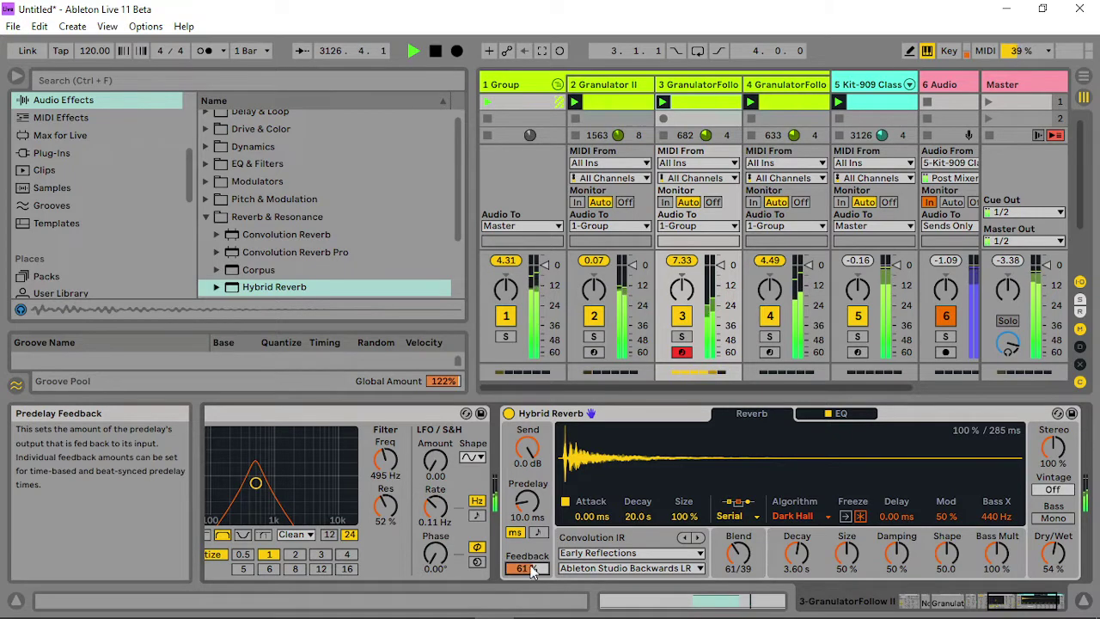
drag(278, 474, 257, 479)
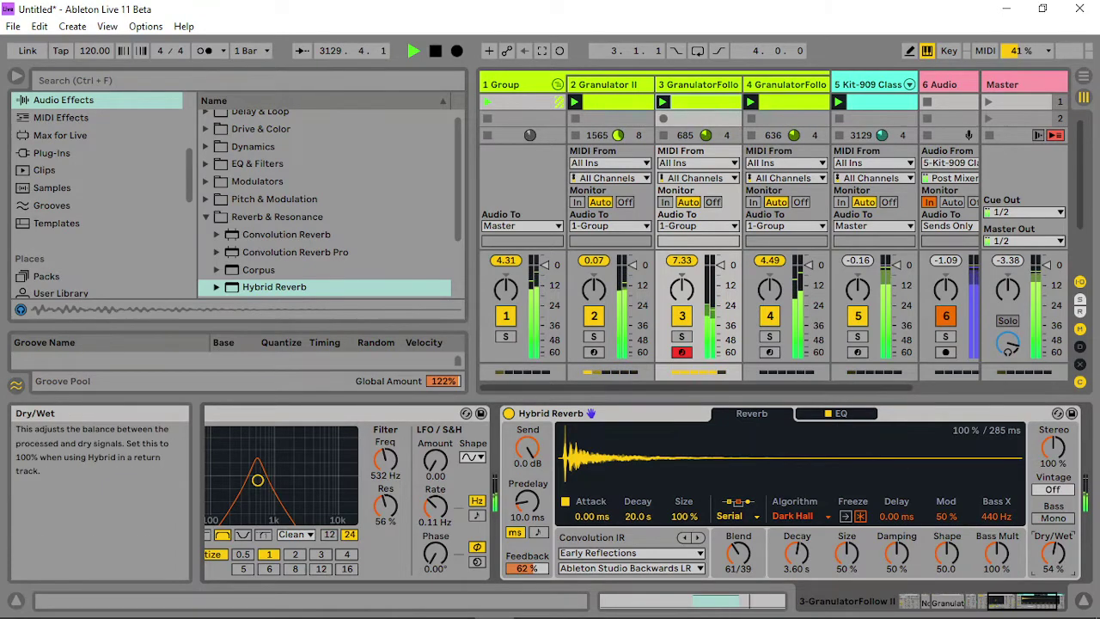
drag(1054, 554, 1054, 558)
drag(528, 569, 528, 585)
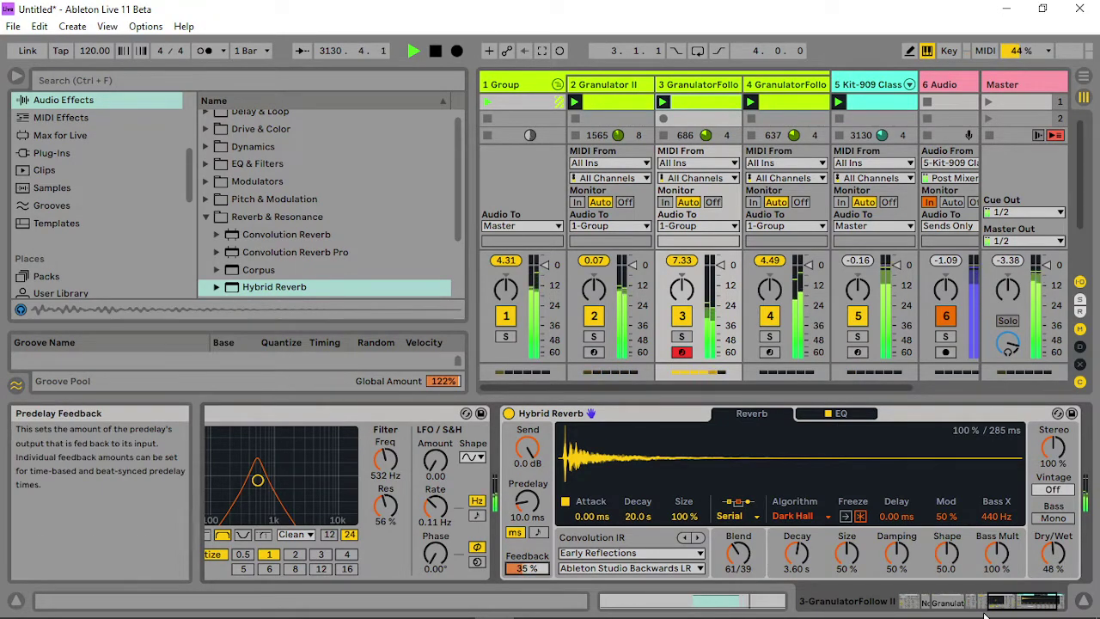
- Adjust track 3's Auto Filter attack, setting its release to 76.3 ms and envelope amount to 40.3
drag(1051, 603, 1018, 603)
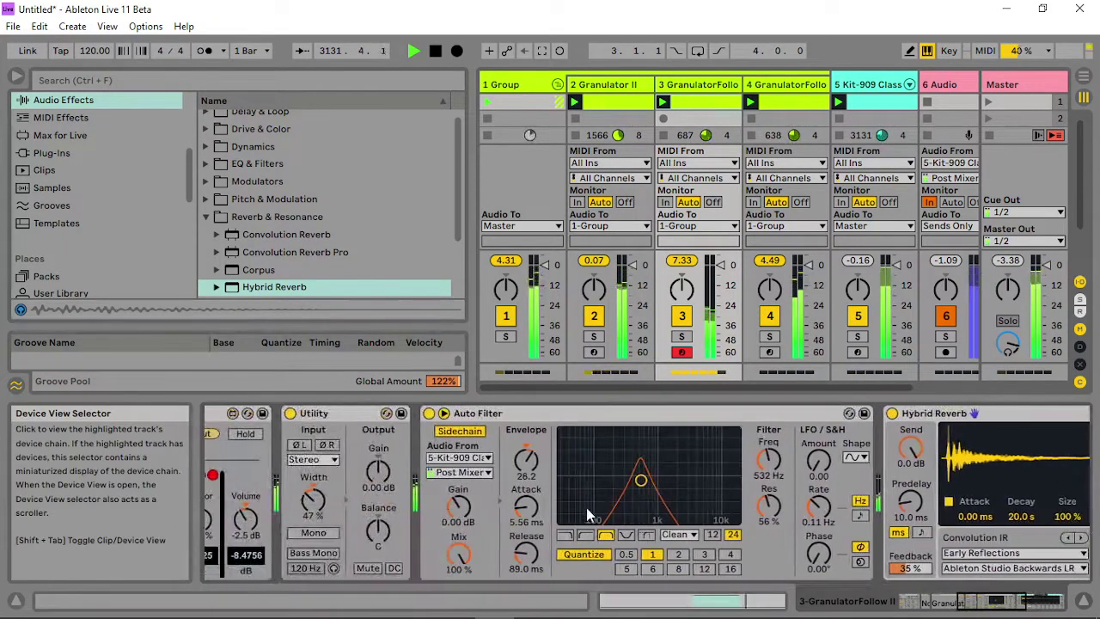
drag(526, 554, 526, 566)
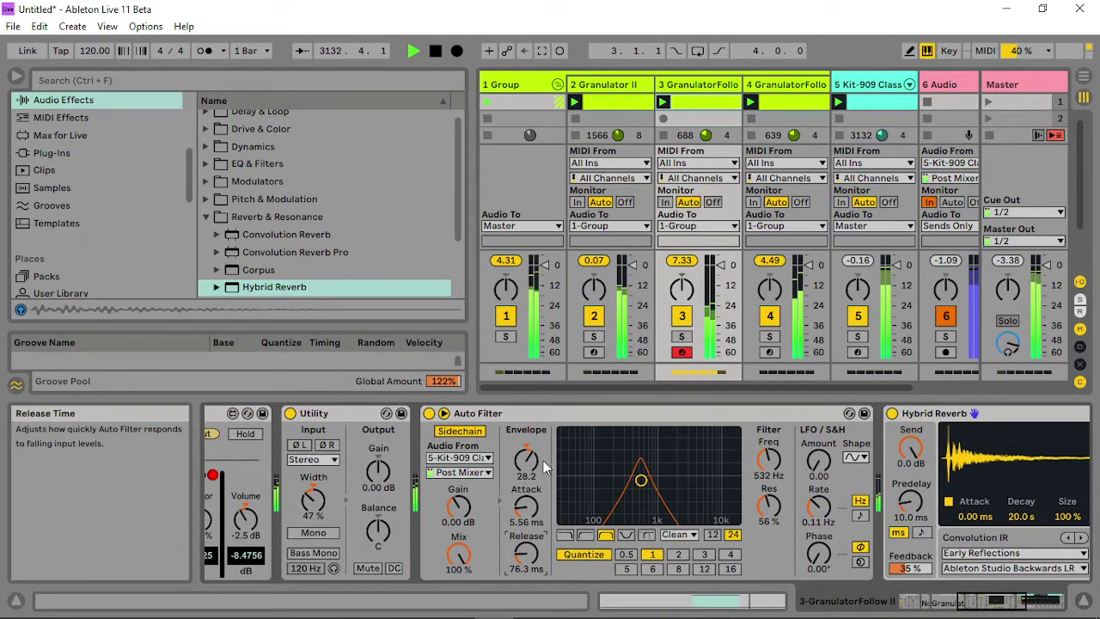
drag(526, 459, 526, 451)
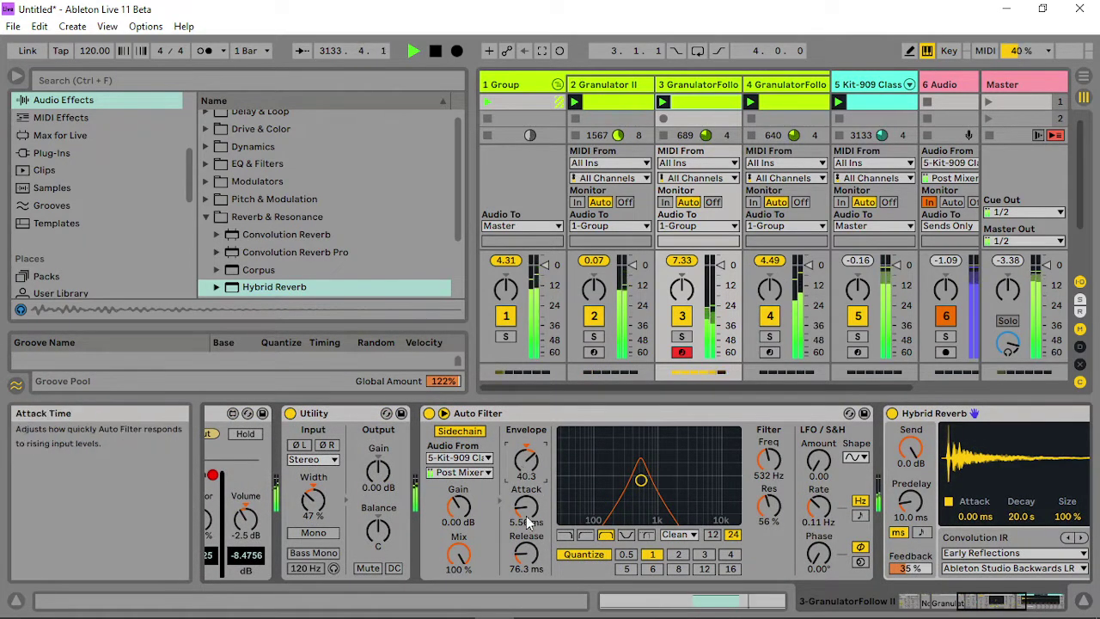
drag(523, 516, 523, 509)
drag(987, 602, 925, 602)
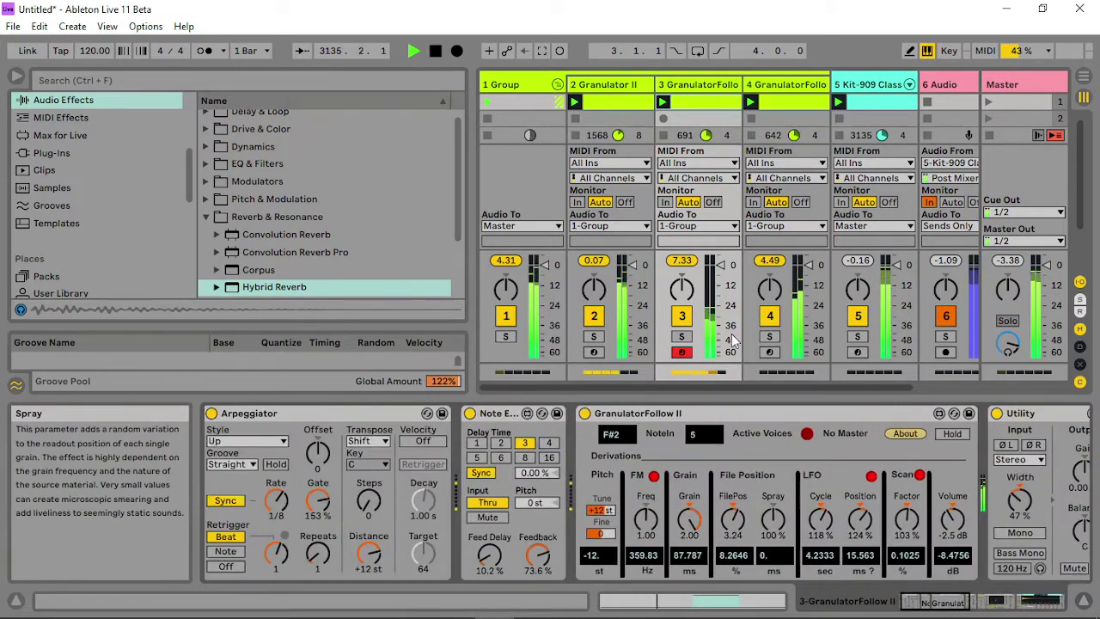
- Set track 4's MIDI delay to 8n, and its GranulatorFollow II FM factor to 1.10, LFO cycle to 111% and scan factor to 110%
click(786, 85)
drag(990, 604, 954, 606)
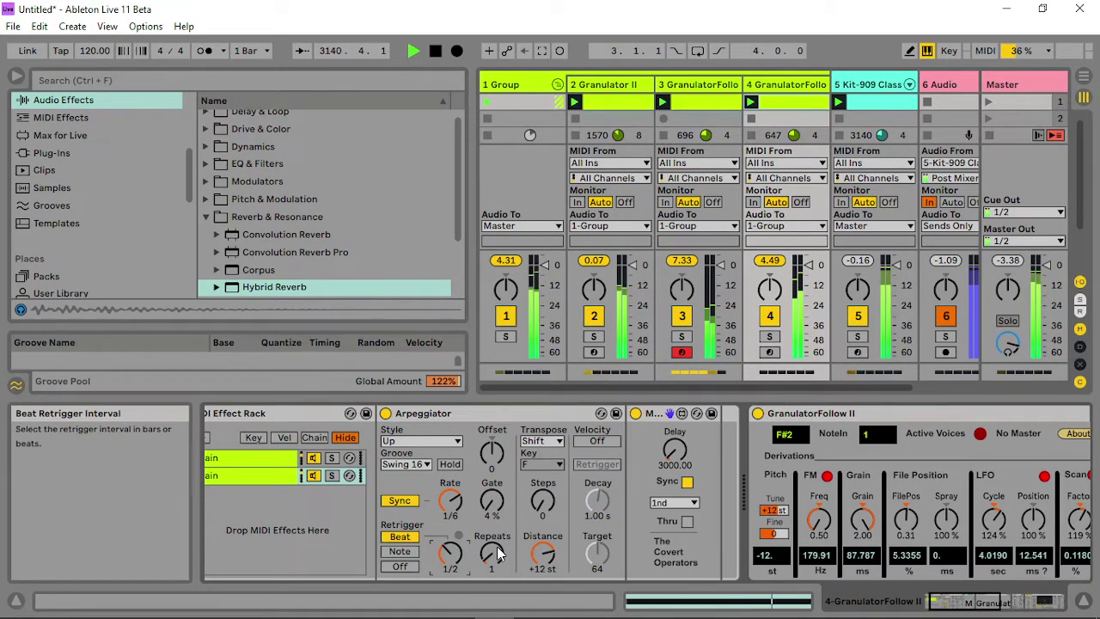
click(694, 501)
click(675, 290)
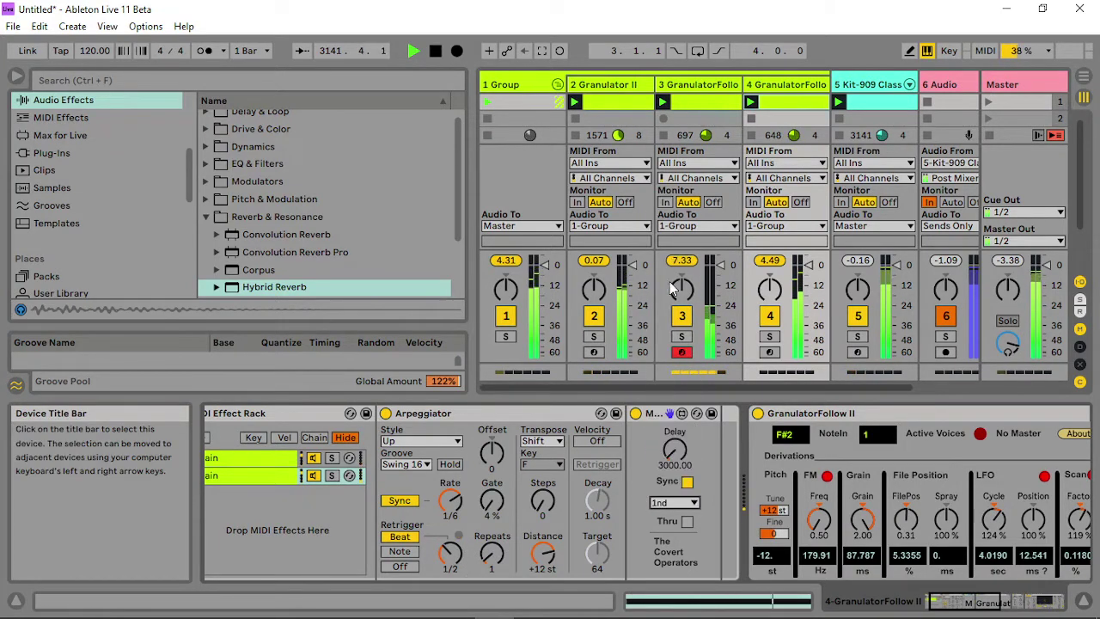
click(667, 505)
click(675, 325)
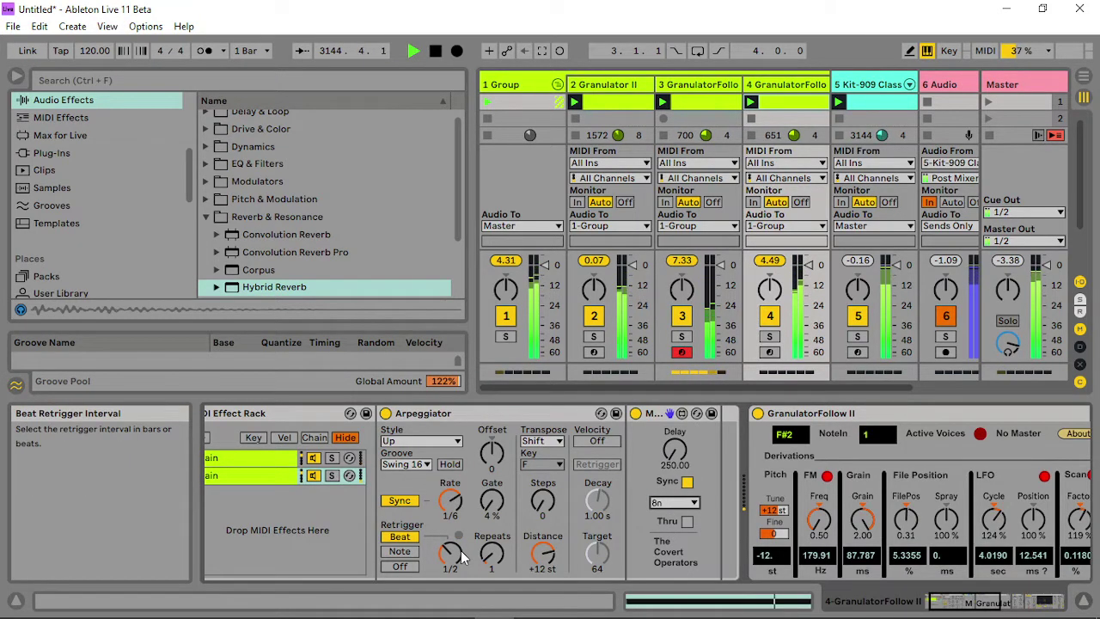
drag(973, 602, 999, 604)
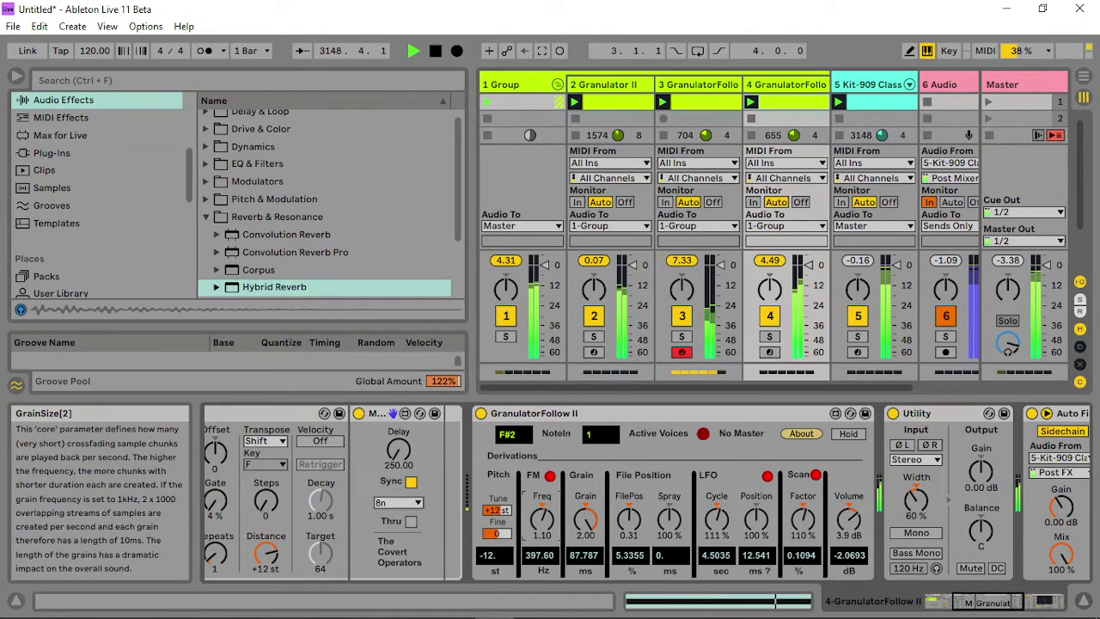
- Set track 2's Granulator II FM amount to 5.74, Filter A to 559 Hz, Filter B to 710 Hz and filter envelope attack to 2.94 s
click(610, 84)
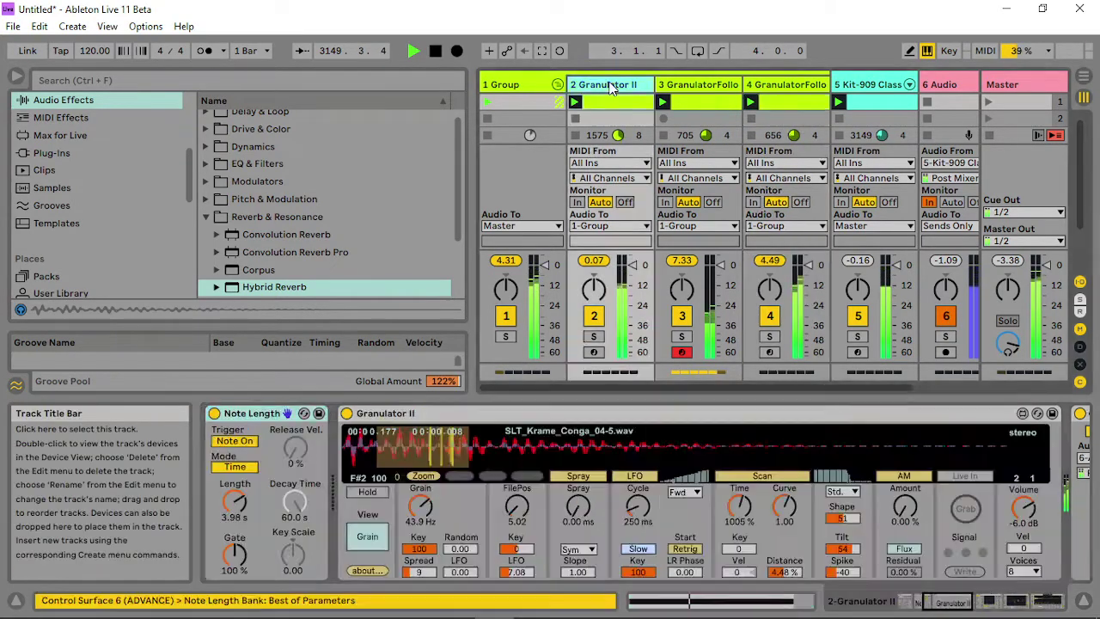
click(367, 536)
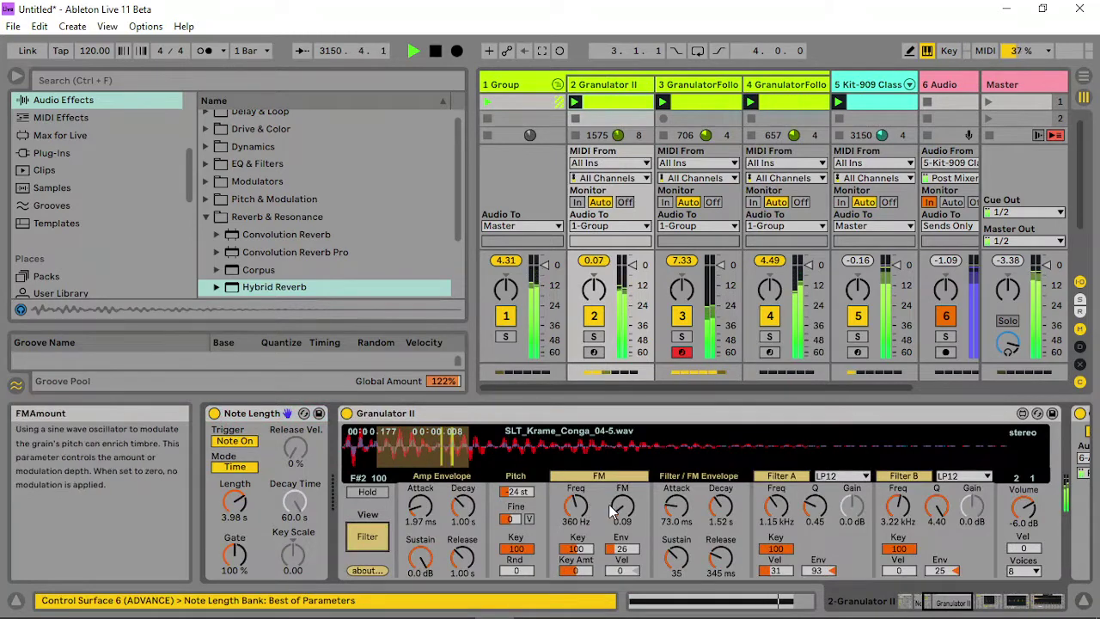
drag(622, 507, 622, 526)
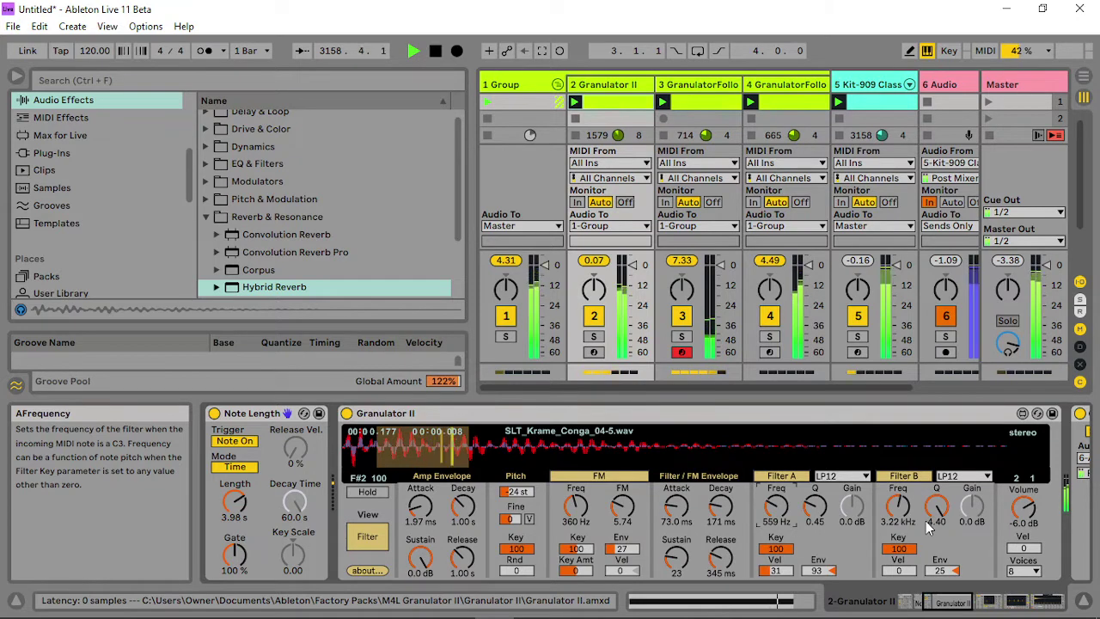
drag(898, 507, 898, 512)
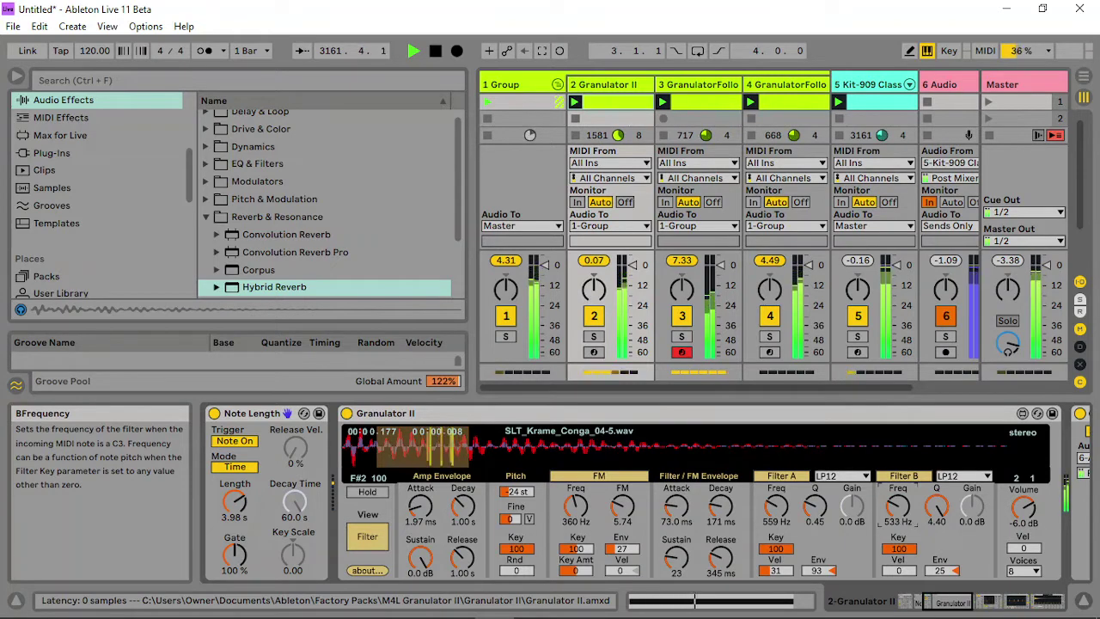
drag(677, 507, 676, 481)
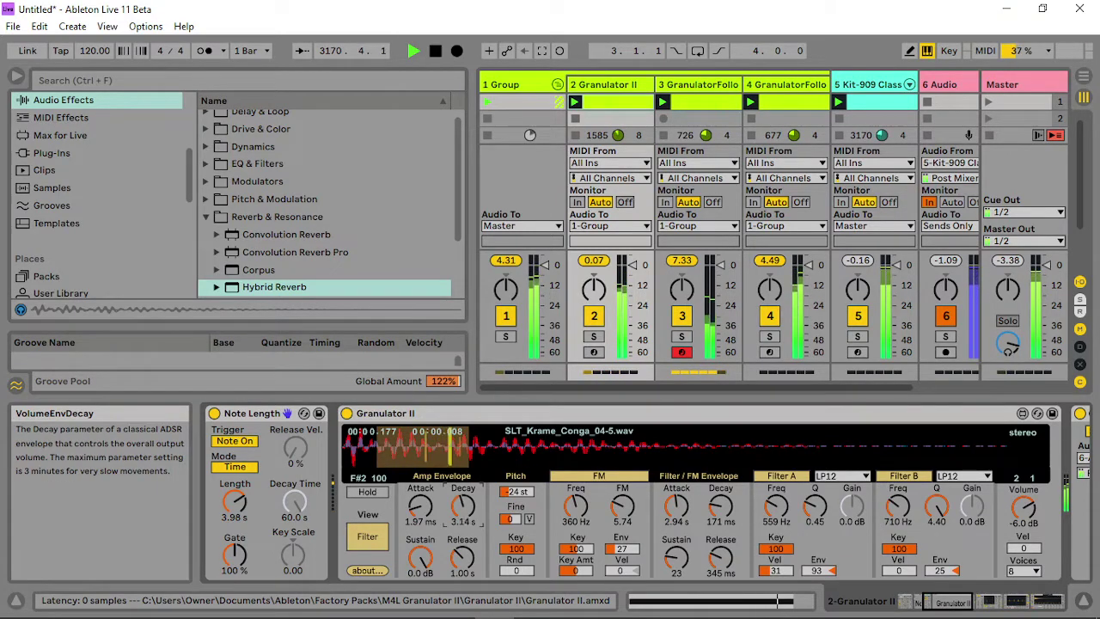
- Set track 2's Granulator II scan time to 100%, grain to 36.2 Hz, scan distance to 7.48%, shape to 18, tilt to 58 and spike to 24
click(366, 534)
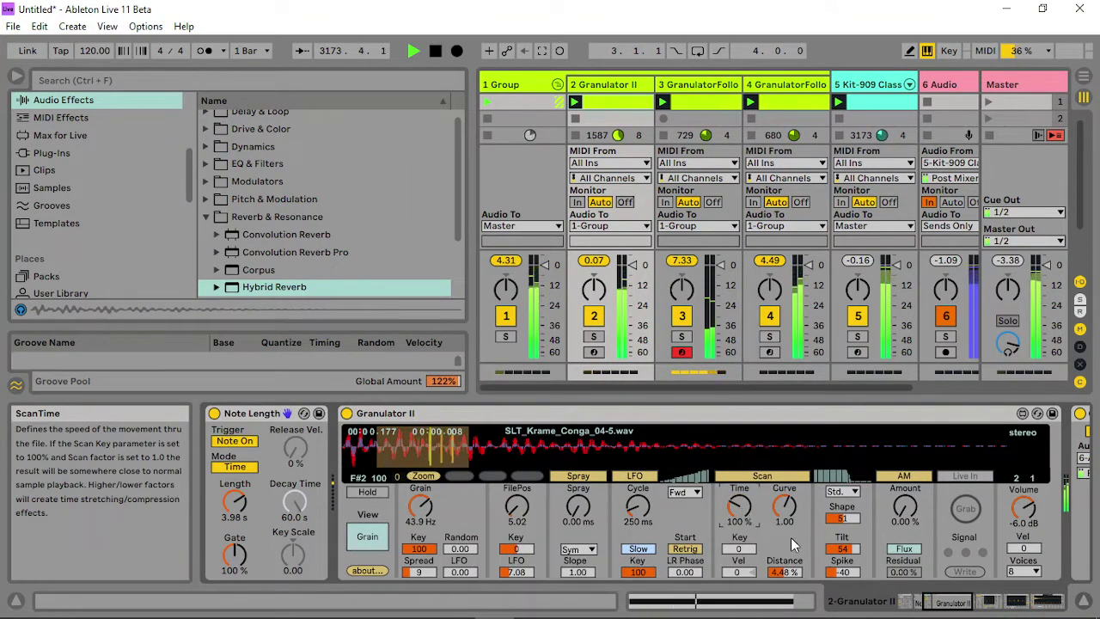
mouse_move(421, 507)
mouse_down()
mouse_move(421, 517)
mouse_move(421, 497)
mouse_up()
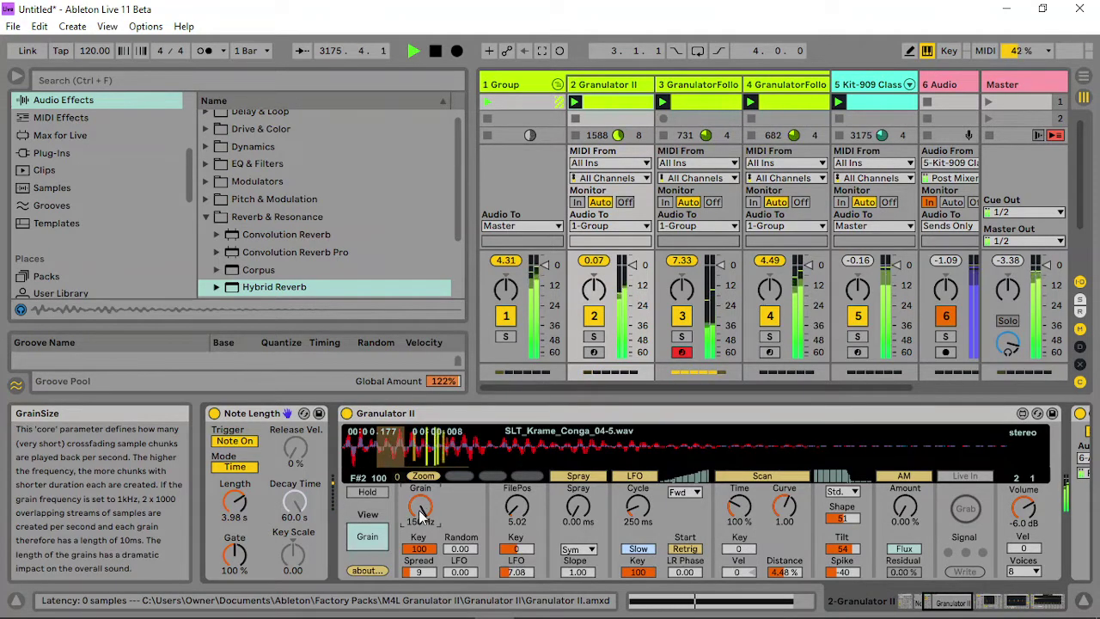
mouse_move(421, 512)
mouse_down()
mouse_move(420, 533)
mouse_move(420, 517)
mouse_up()
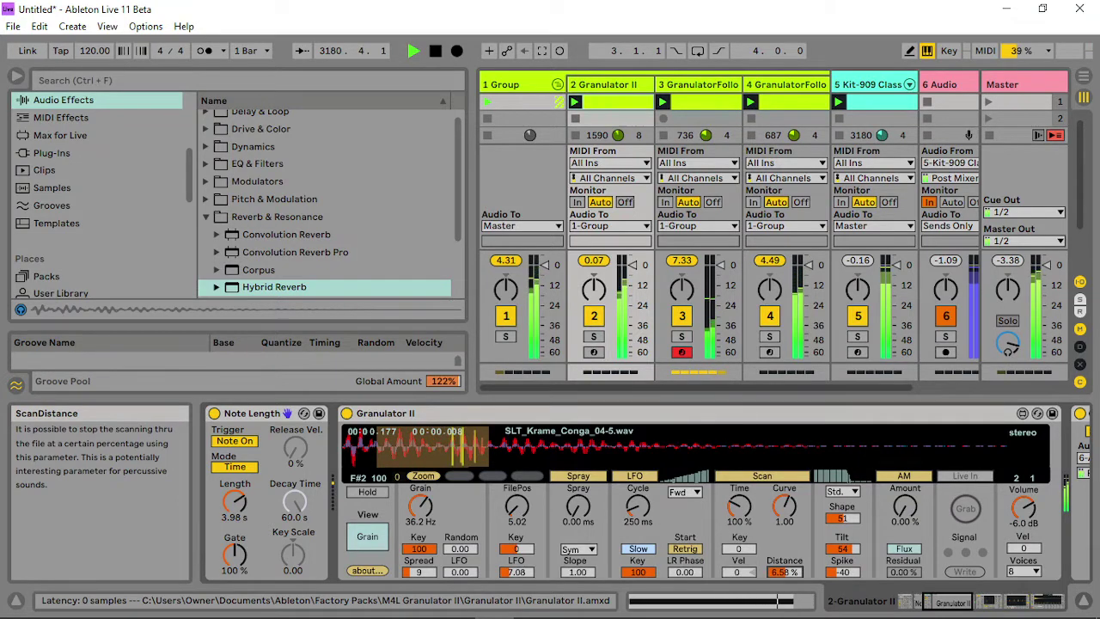
drag(787, 572, 787, 565)
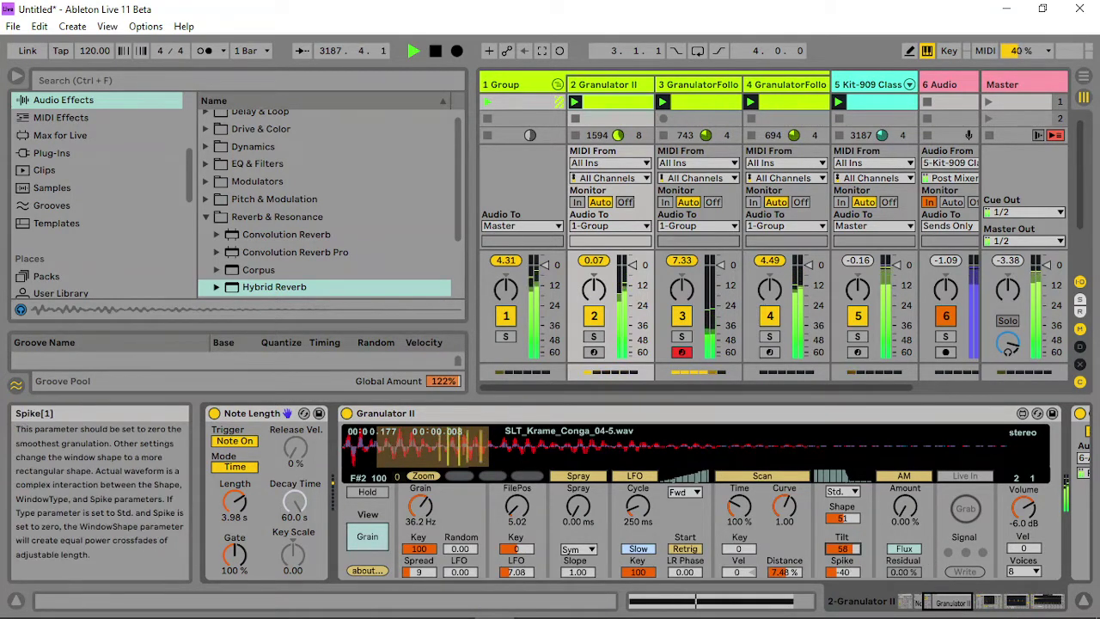
drag(845, 582, 843, 524)
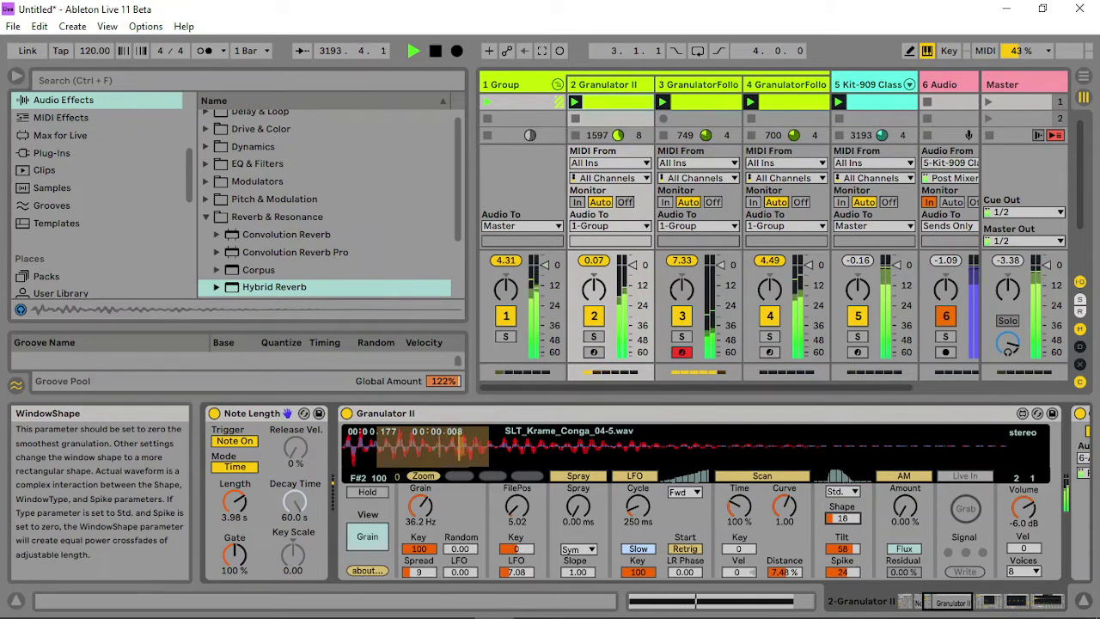
- Set track 2's Granulator II spike to -4, filter envelope attack to 157 ms and Filter A frequency to 682 Hz
mouse_move(846, 573)
mouse_down()
mouse_move(846, 562)
mouse_move(846, 585)
mouse_up()
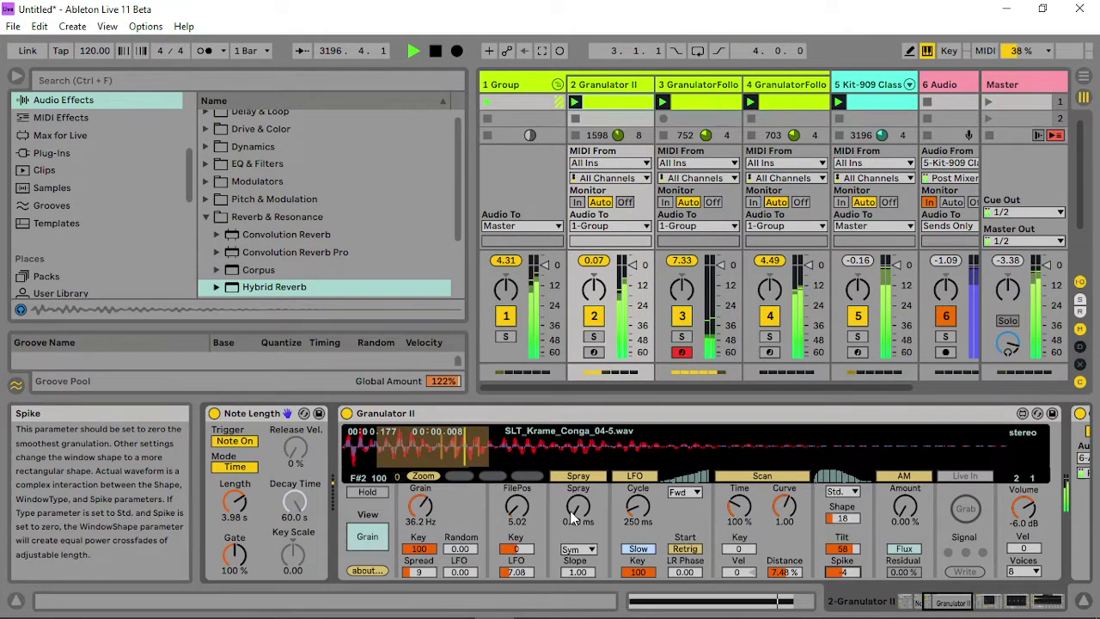
click(367, 537)
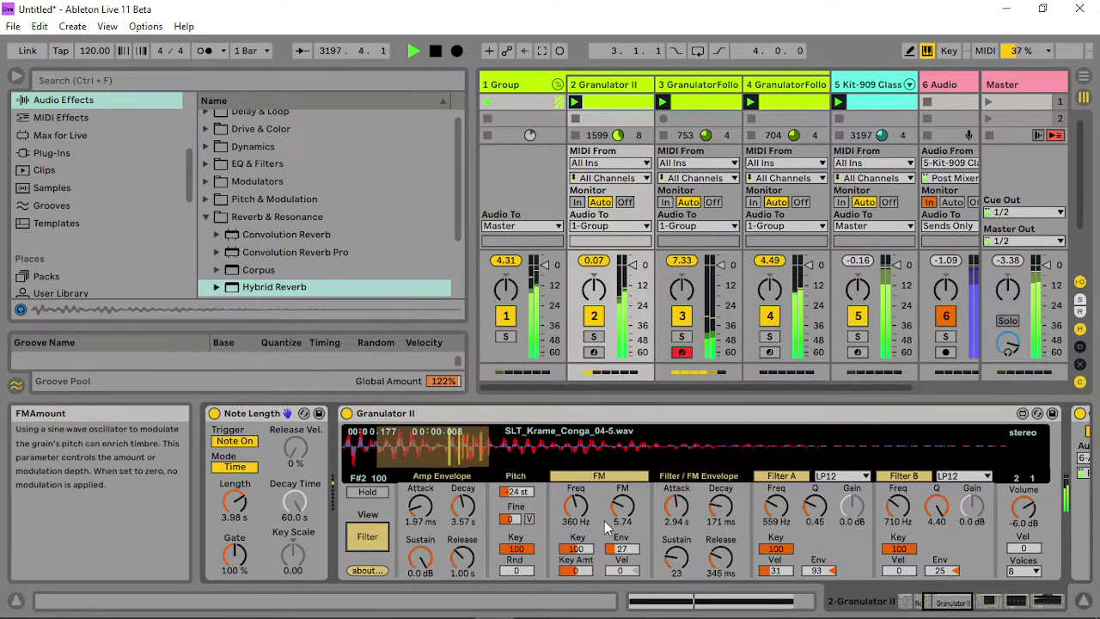
mouse_move(677, 508)
mouse_down()
mouse_move(677, 492)
mouse_move(675, 514)
mouse_up()
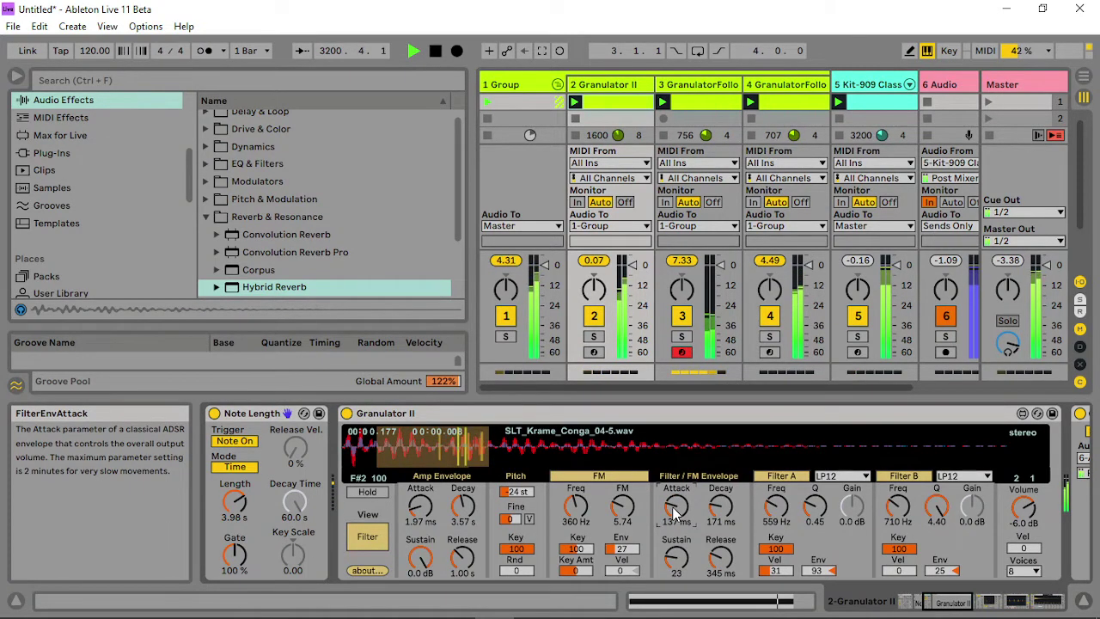
drag(776, 507, 777, 498)
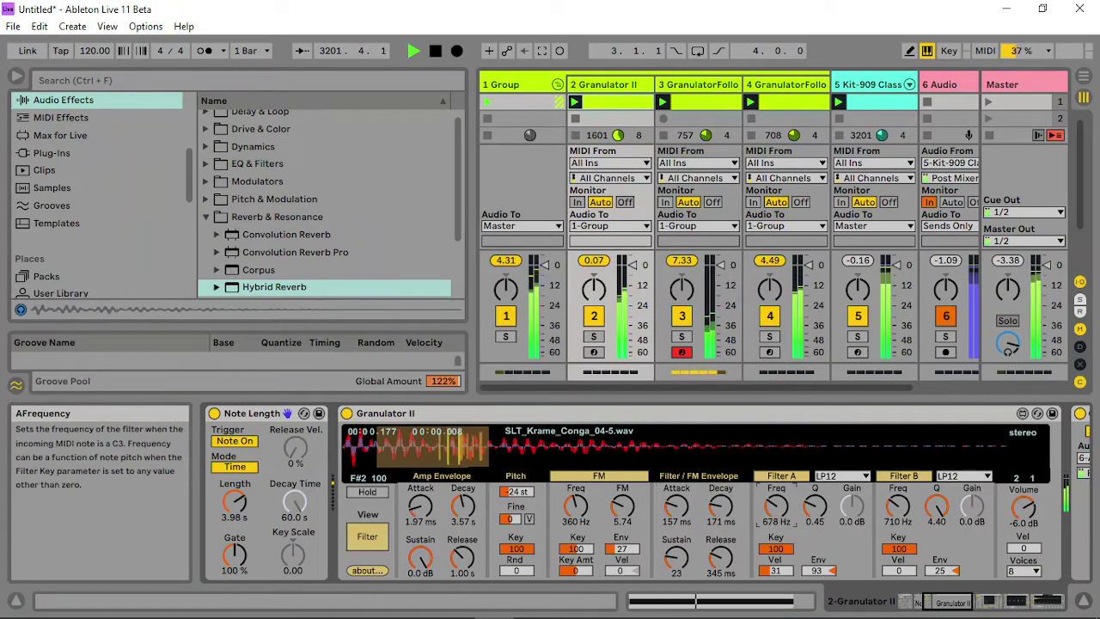
- Set Filter B's envelope amount to 69, filter envelope sustain to 17 and release to 7.77 s, amp release to 493 ms, Filter A to 874 Hz and Filter B to 979 Hz
drag(943, 571, 943, 534)
drag(686, 575, 720, 525)
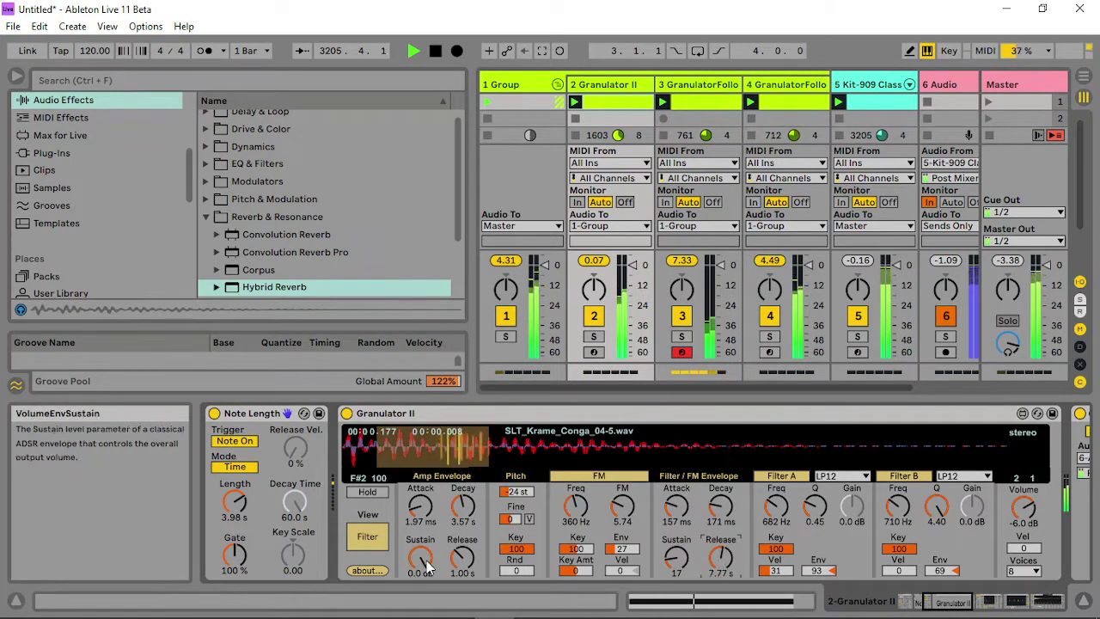
mouse_move(462, 557)
mouse_down()
mouse_move(463, 533)
mouse_move(462, 552)
mouse_up()
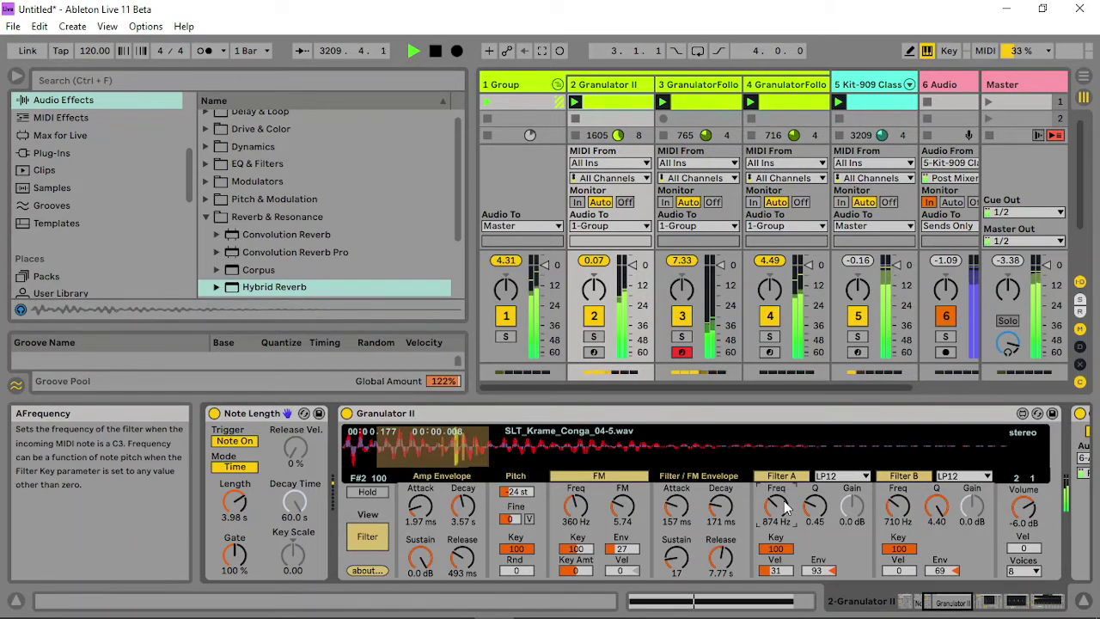
mouse_move(899, 509)
mouse_down()
mouse_move(899, 491)
mouse_move(898, 511)
mouse_up()
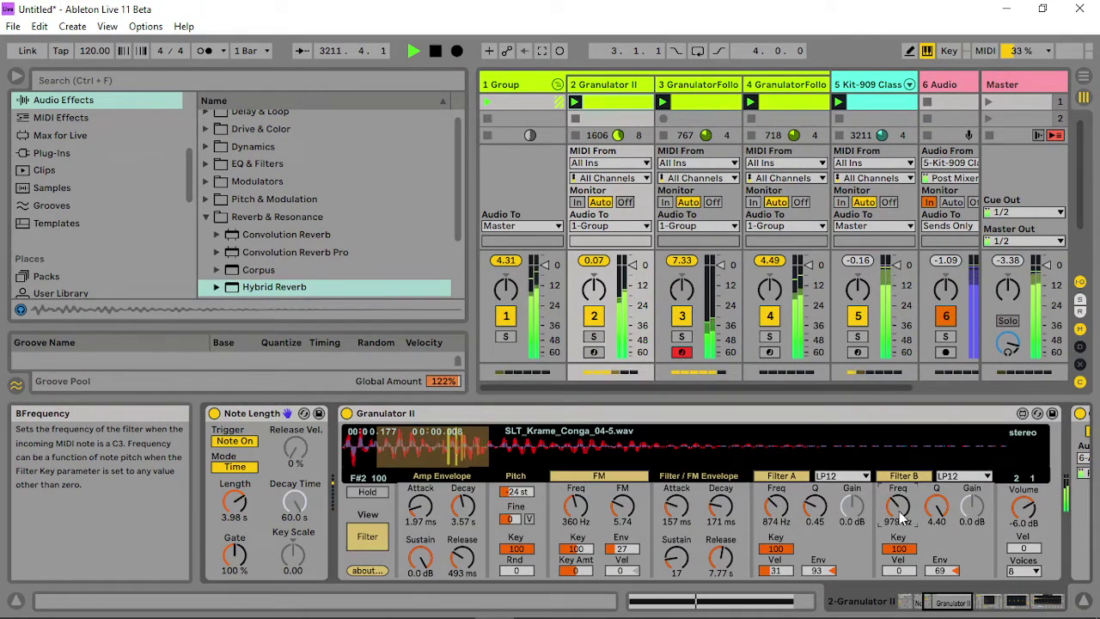
- Set track 2's Granulator II scan distance to 0.31%, grain LFO amount to 1.45 and file position LFO amount to 100
click(367, 536)
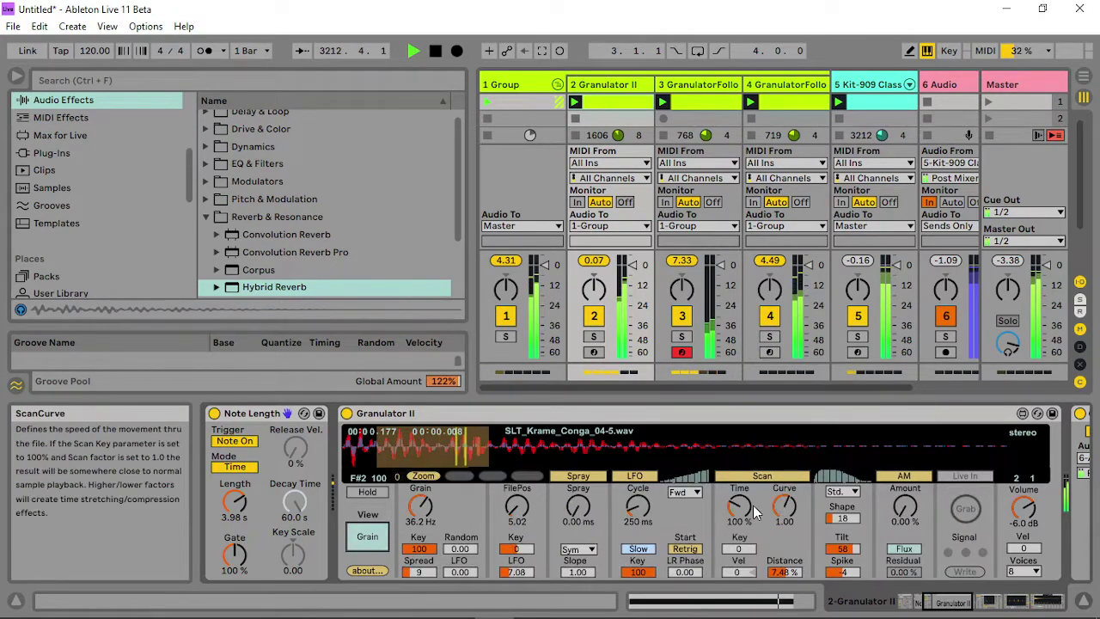
drag(784, 572, 783, 578)
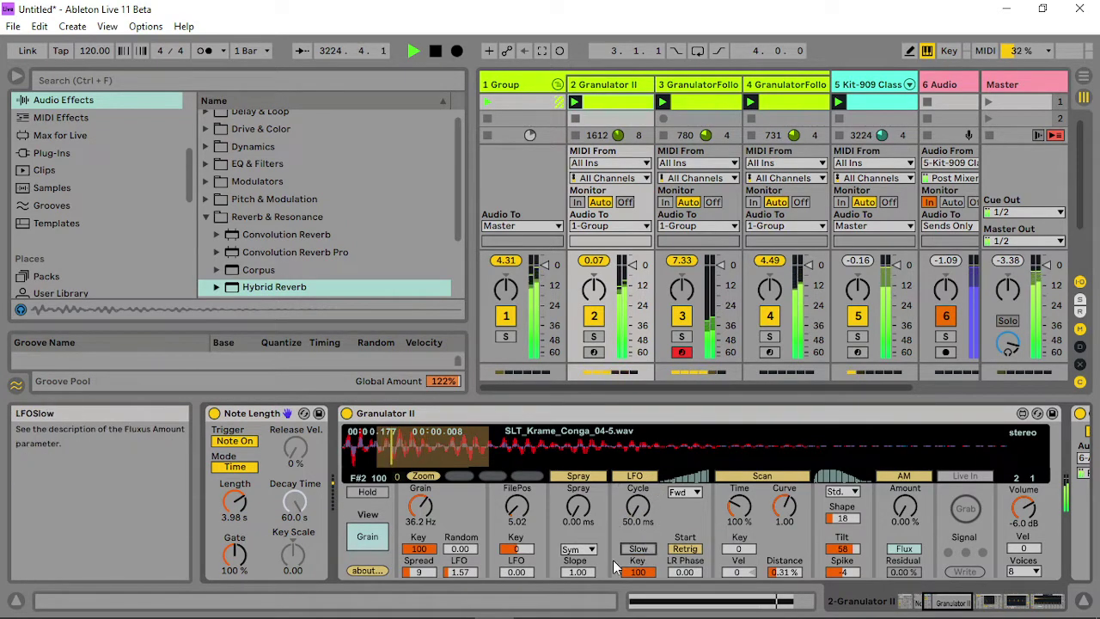
drag(460, 572, 459, 559)
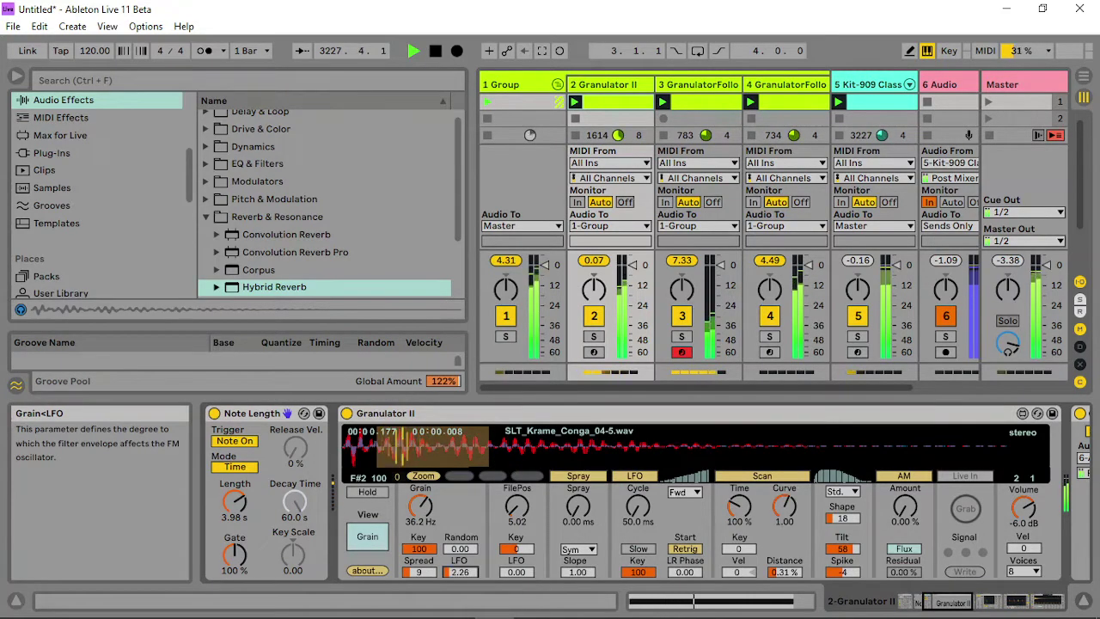
drag(515, 572, 515, 481)
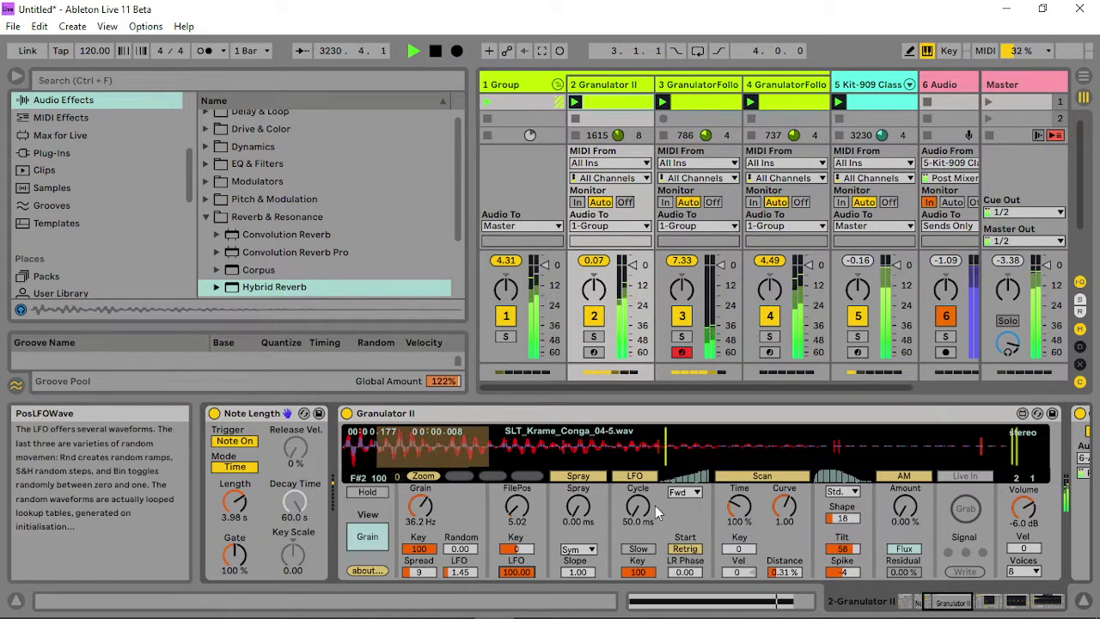
- Switch Granulator II's LFO to Slow with a 250 ms cycle and key tracking of 24, and set scan distance to 14.8%
click(637, 549)
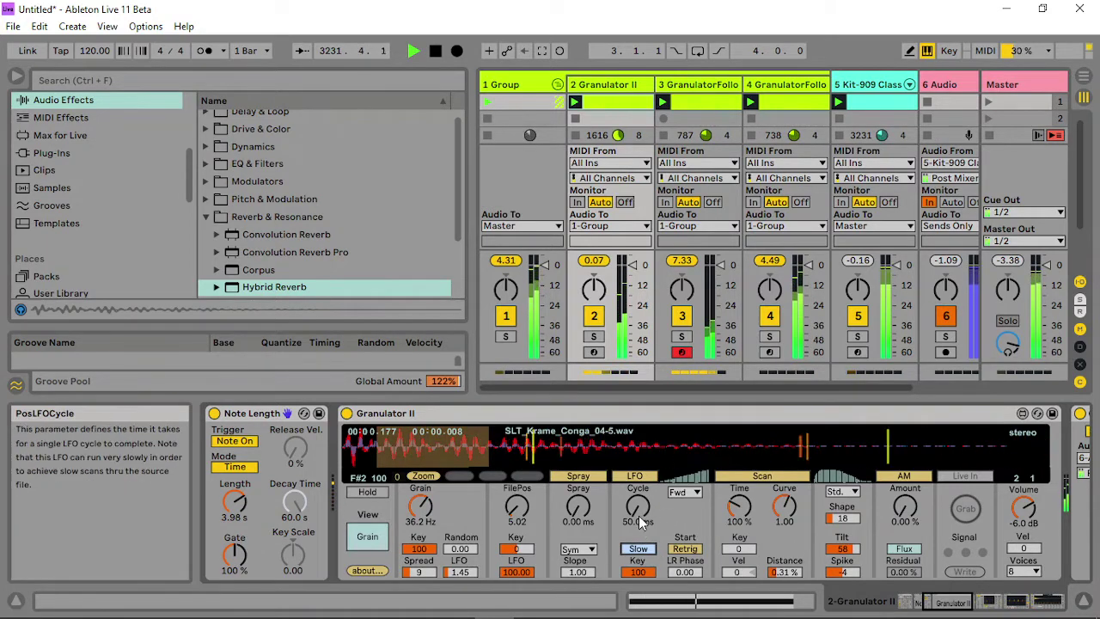
drag(639, 515, 639, 494)
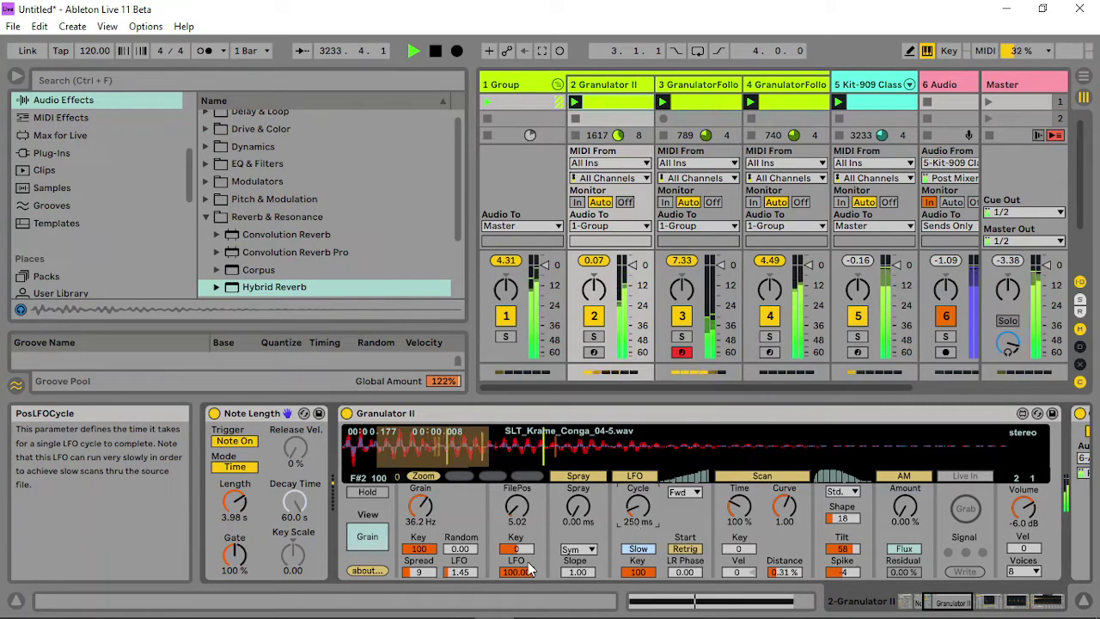
drag(637, 573, 638, 617)
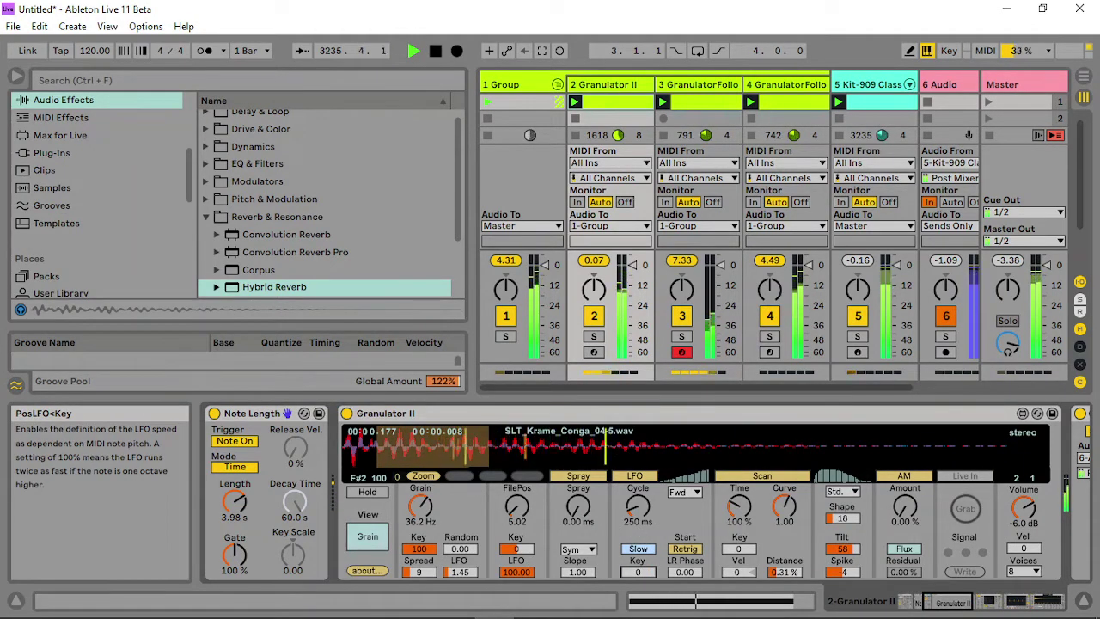
drag(646, 572, 646, 551)
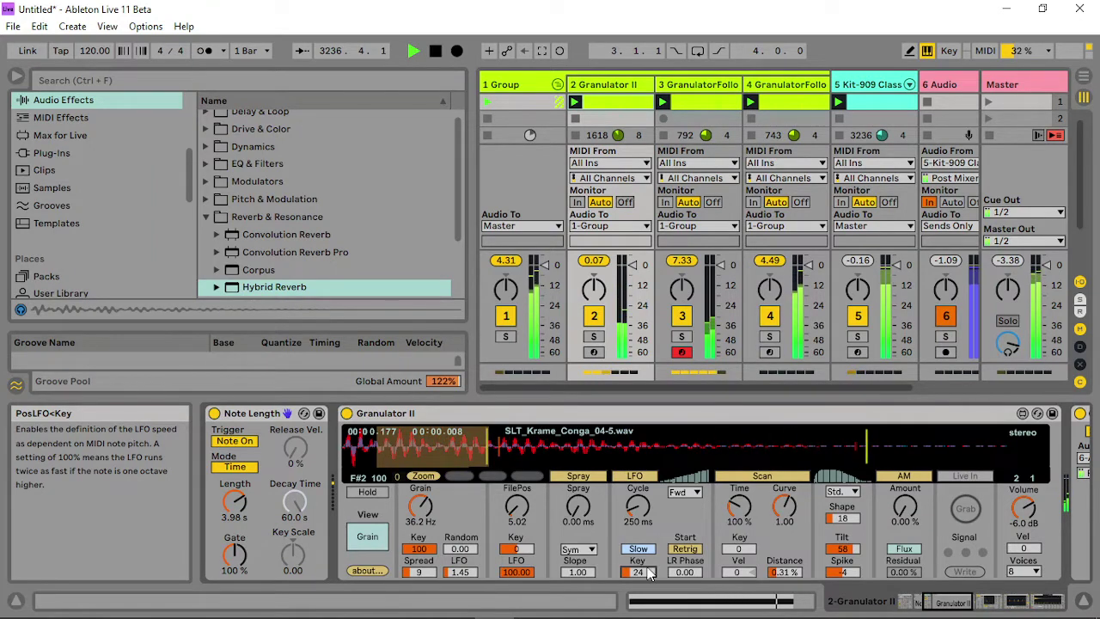
drag(784, 572, 784, 546)
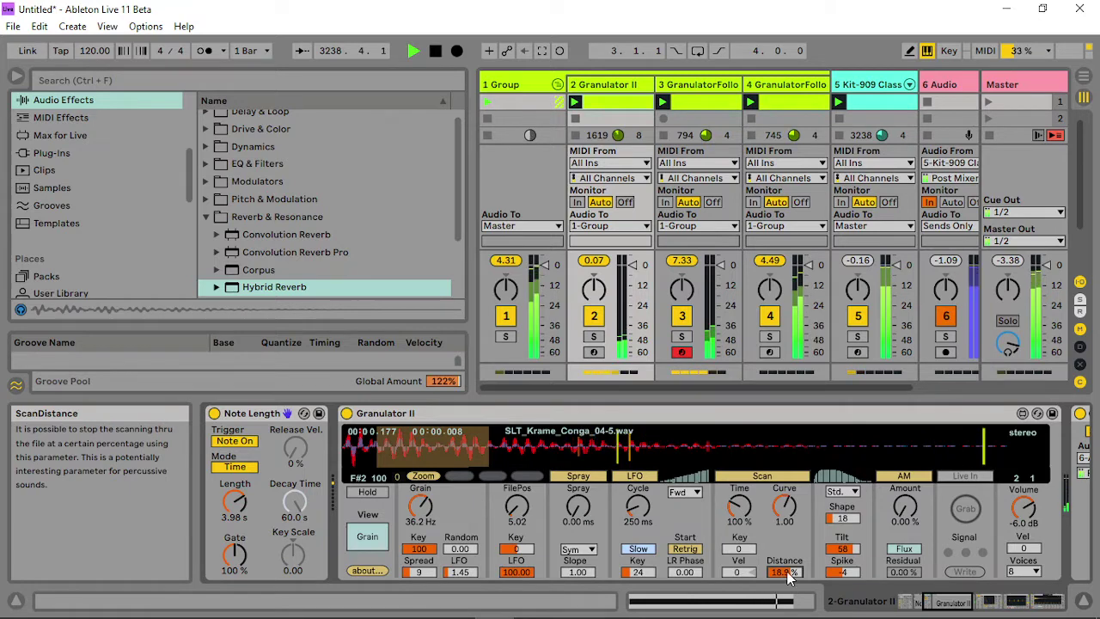
scroll(789, 573, down, 4)
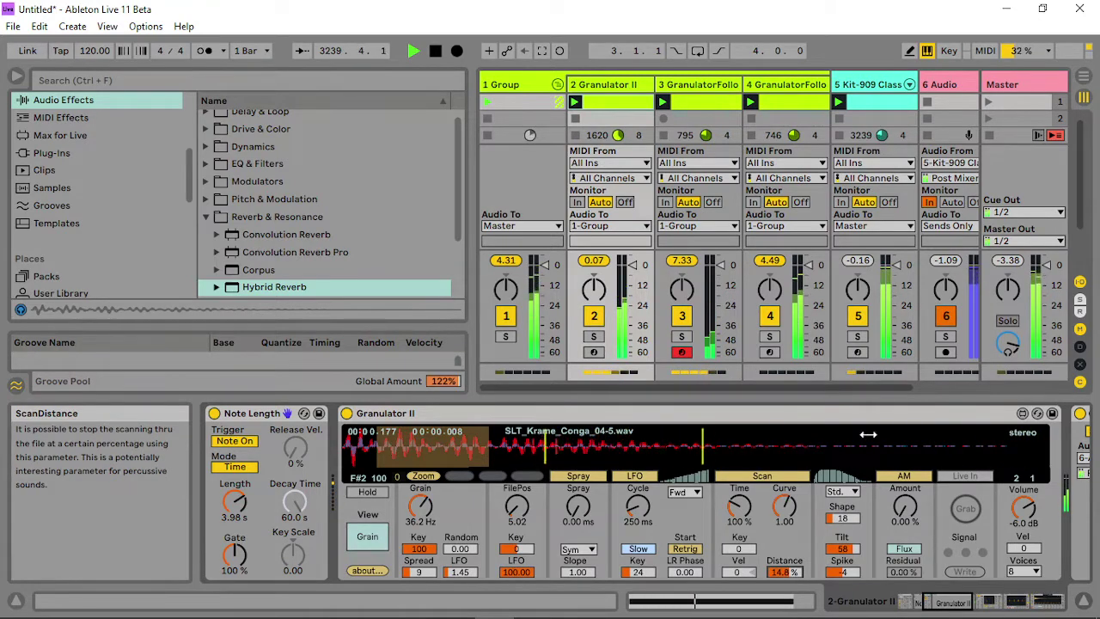
- Set Granulator II's AM amount to 62.2%, and the grain window's shape to 43, tilt to 61 and spike to -33
drag(904, 507, 904, 476)
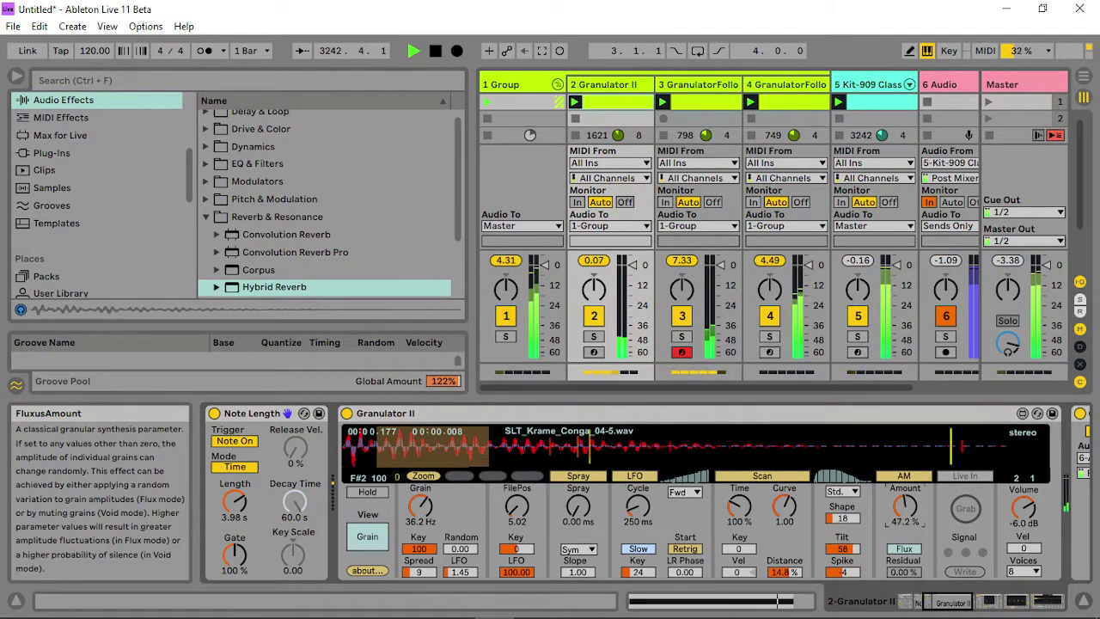
drag(832, 526, 834, 555)
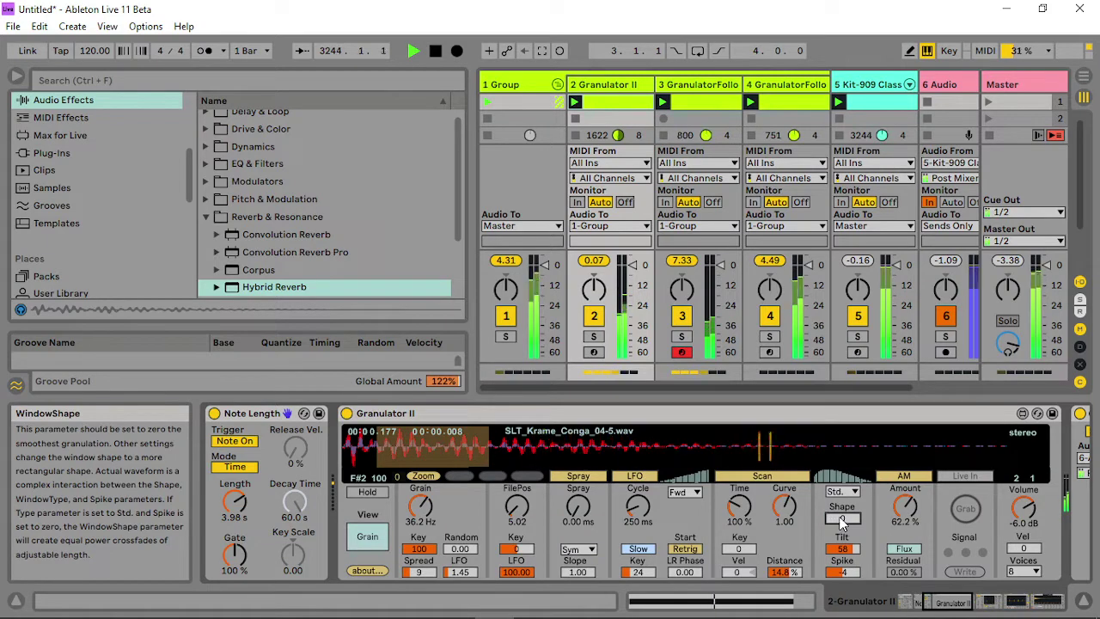
double_click(843, 575)
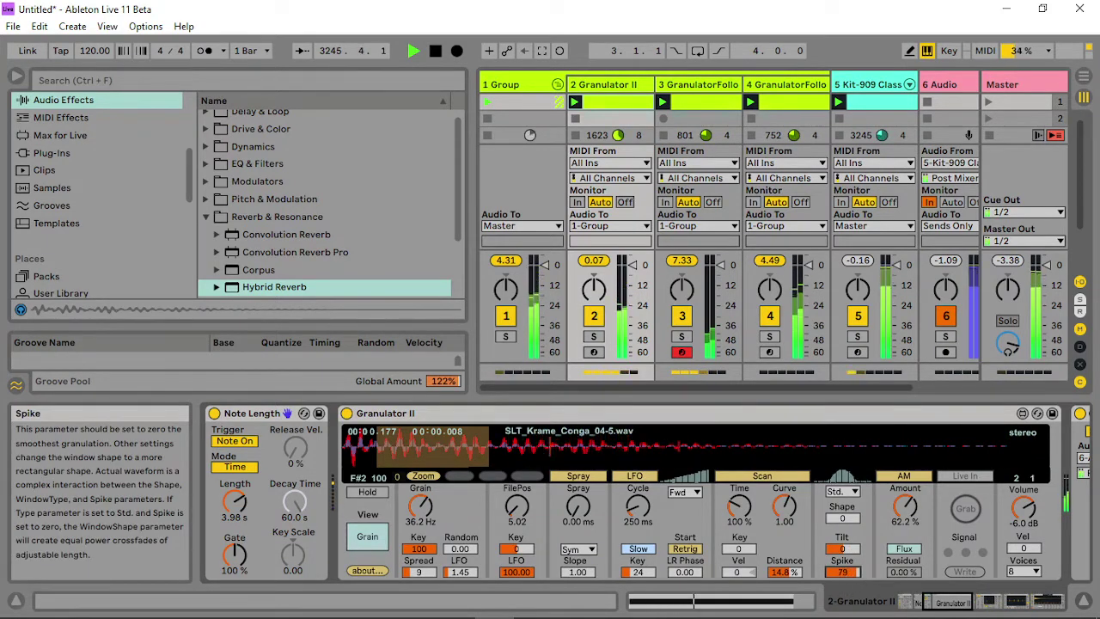
drag(843, 572, 843, 601)
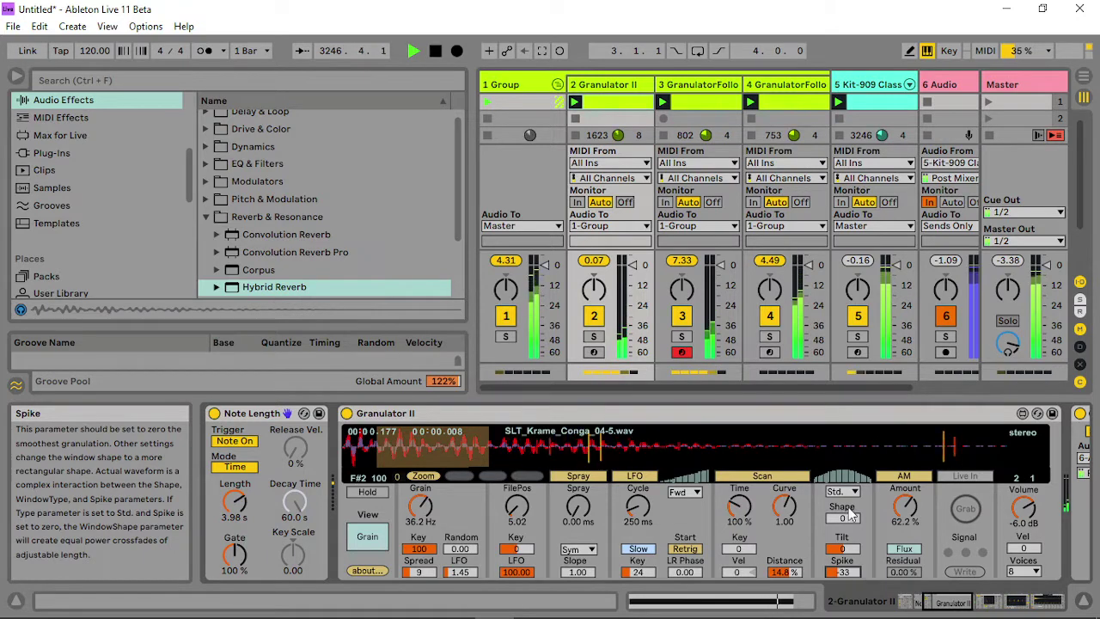
drag(849, 514, 849, 477)
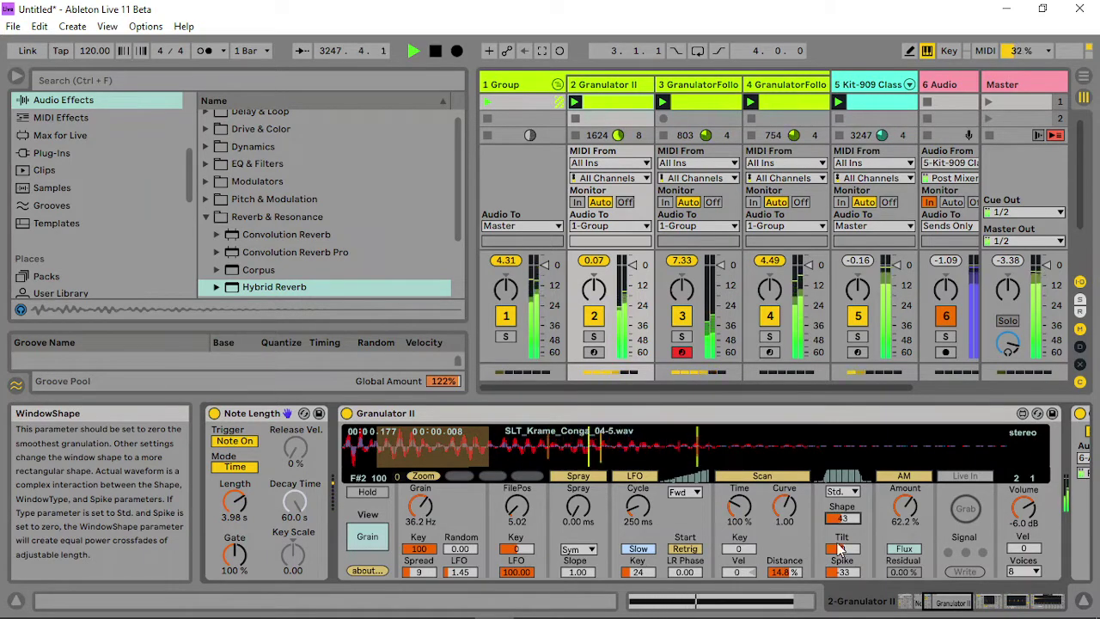
drag(842, 550, 841, 516)
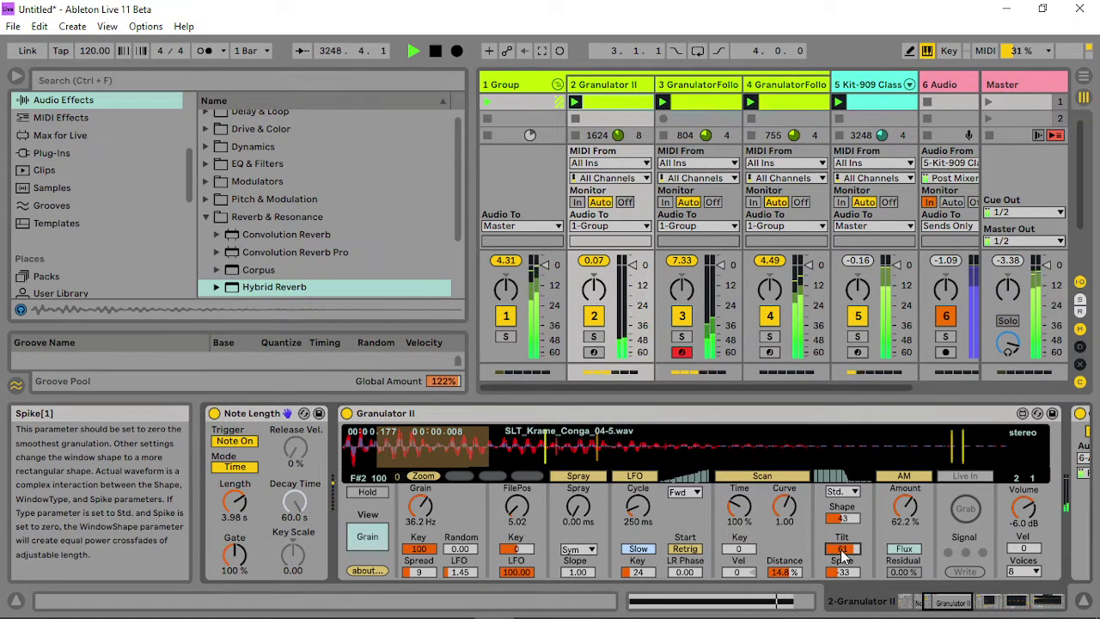
- Change the grain window type to Fall with tilt 45 and spike 15, and set the AM amount to 0%
click(846, 492)
click(842, 522)
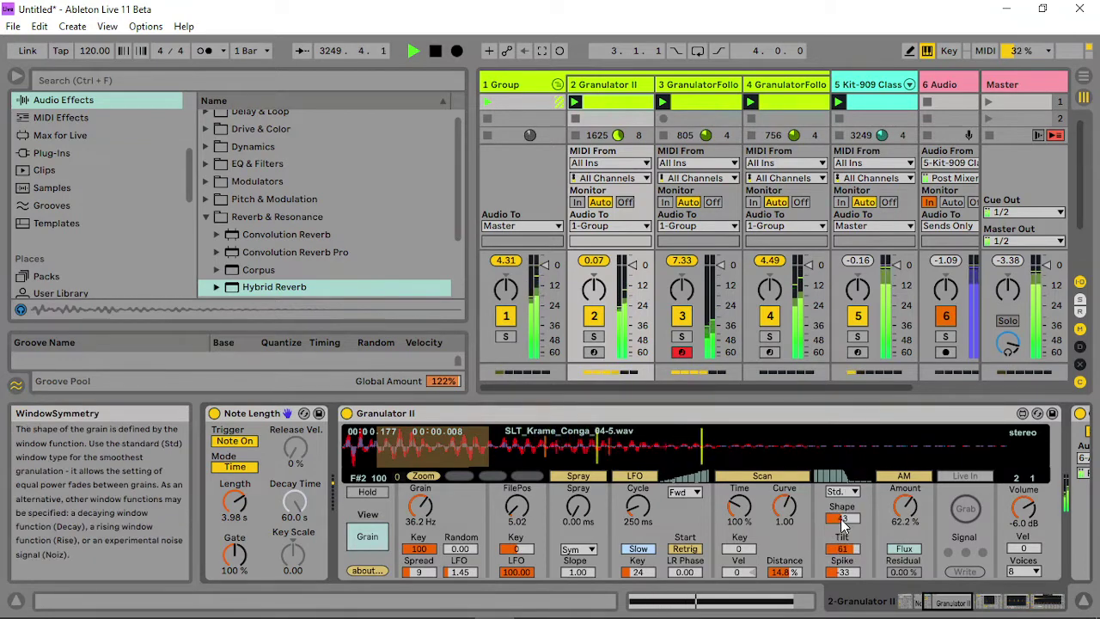
mouse_move(847, 549)
mouse_down()
mouse_move(846, 584)
mouse_move(847, 550)
mouse_up()
click(847, 572)
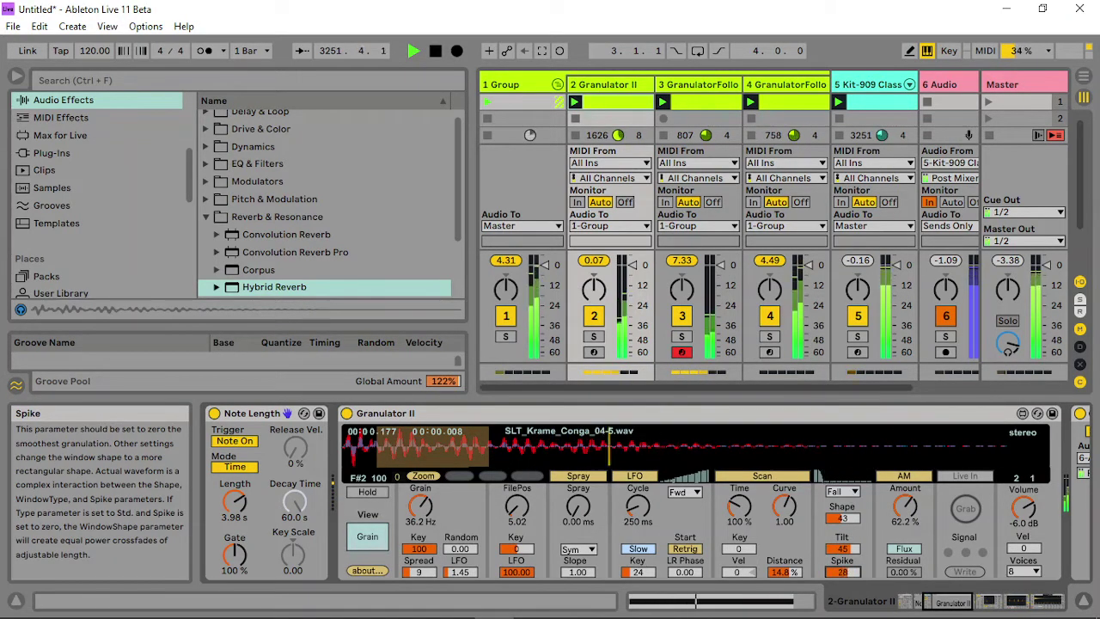
drag(899, 509, 899, 584)
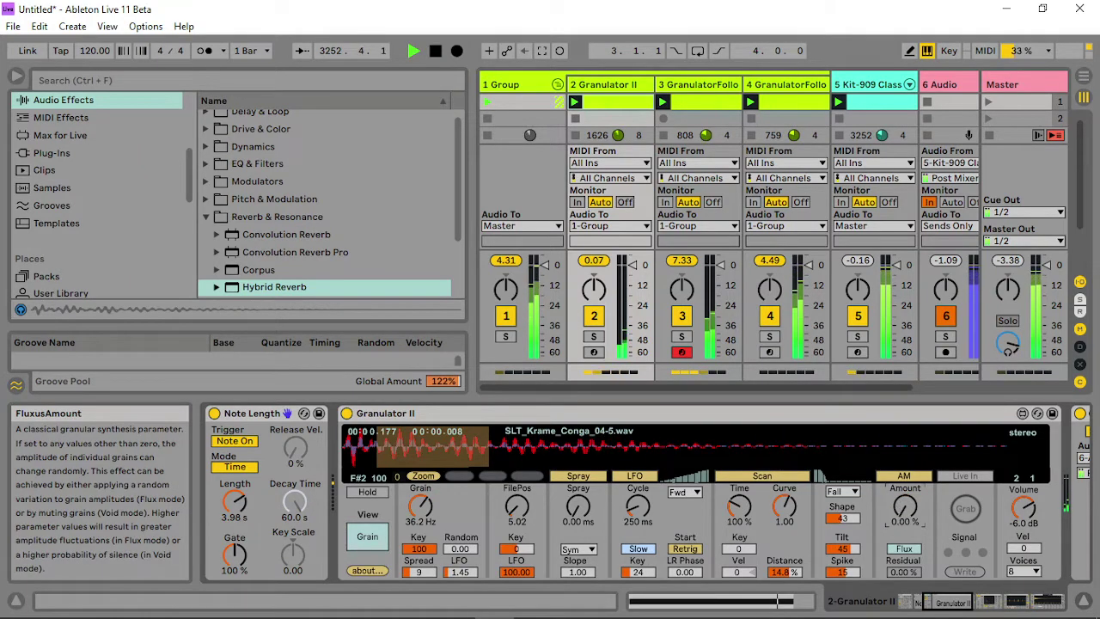
- Set the grain window type to Std. with shape and tilt at 0, scan distance to 0.96% and scan velocity amount to 100
click(846, 492)
click(844, 507)
drag(847, 519, 842, 589)
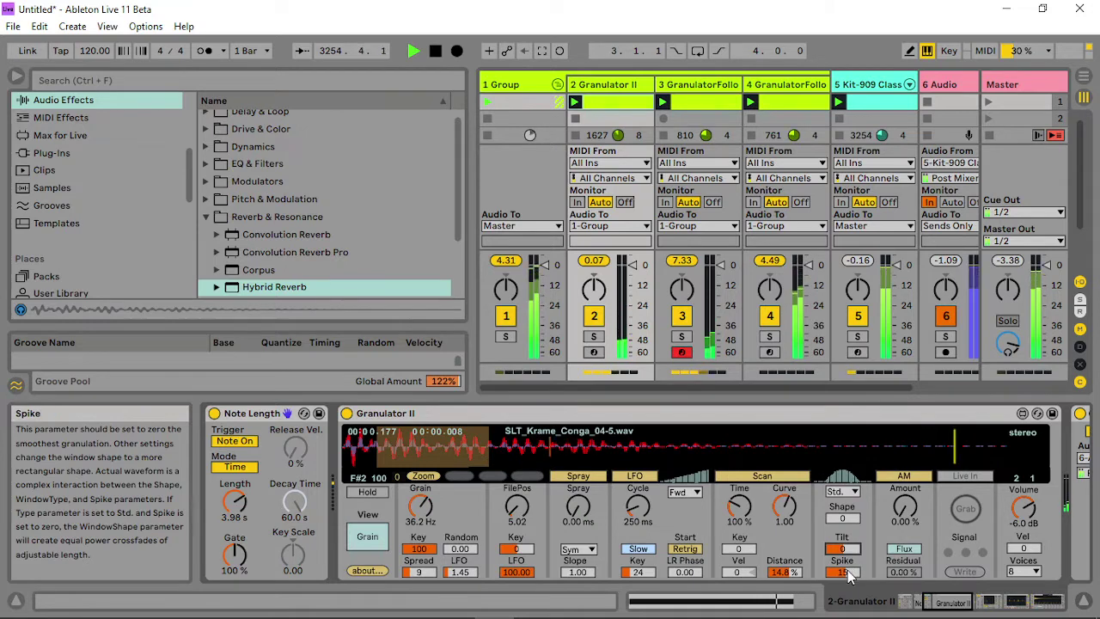
drag(784, 571, 784, 602)
drag(736, 572, 737, 541)
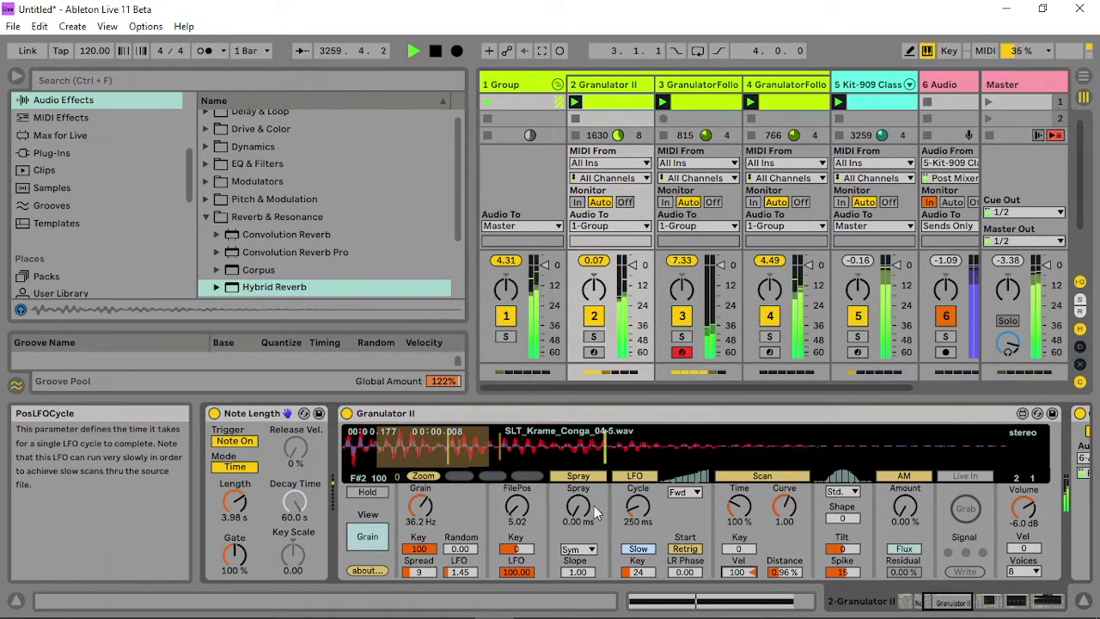
- Set track 3's Auto Filter frequency to 301 Hz and its GranulatorFollow II grain factor to 0.50
click(710, 93)
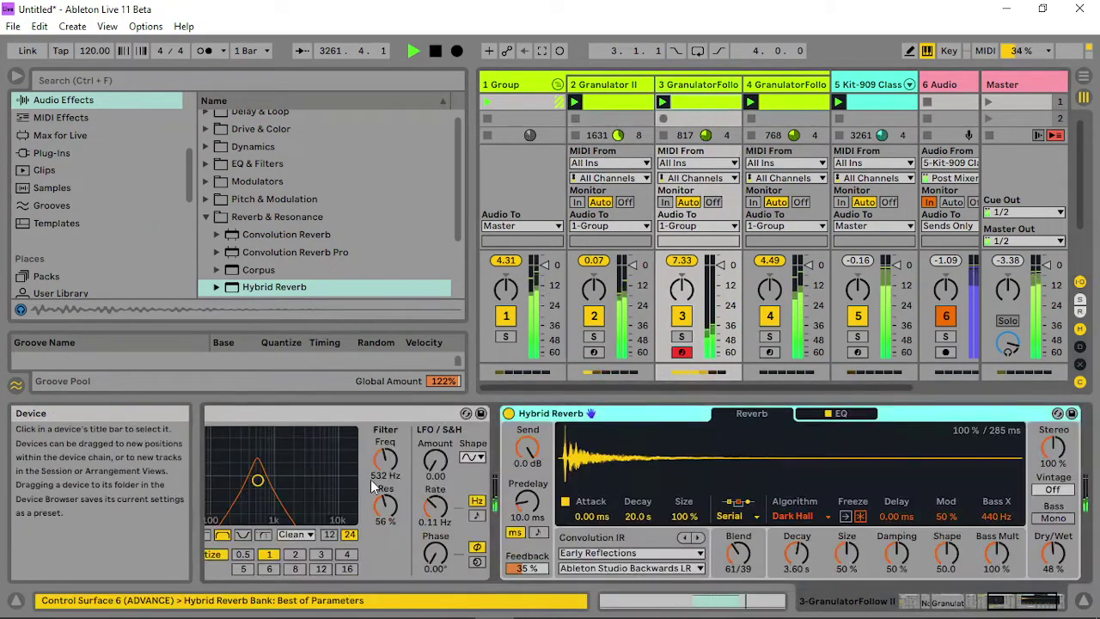
drag(258, 480, 243, 480)
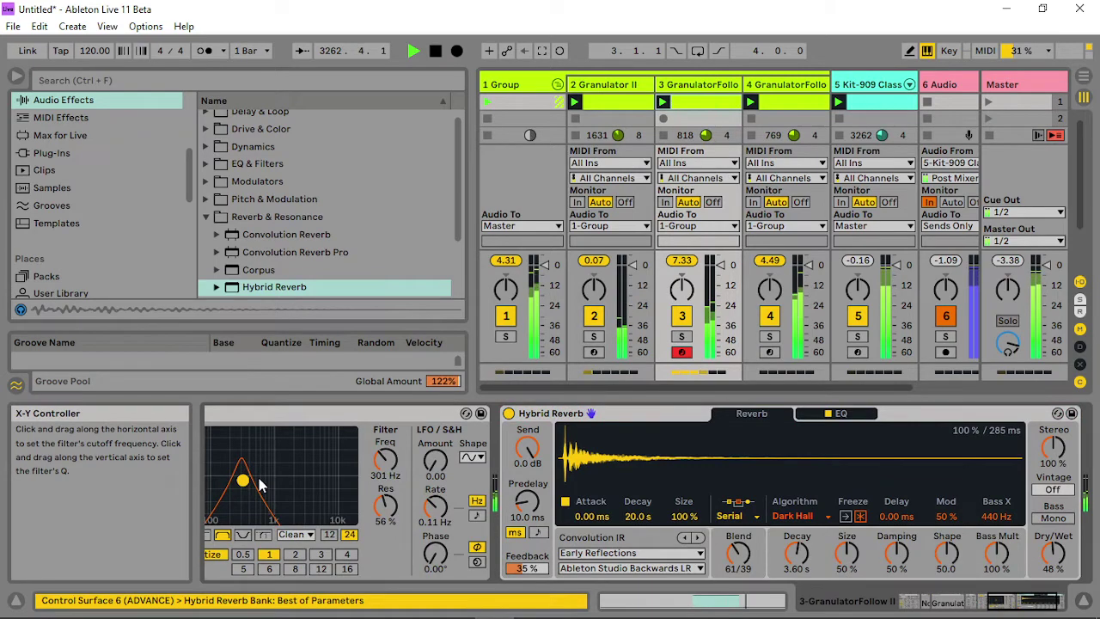
drag(1021, 606, 966, 611)
drag(311, 521, 311, 537)
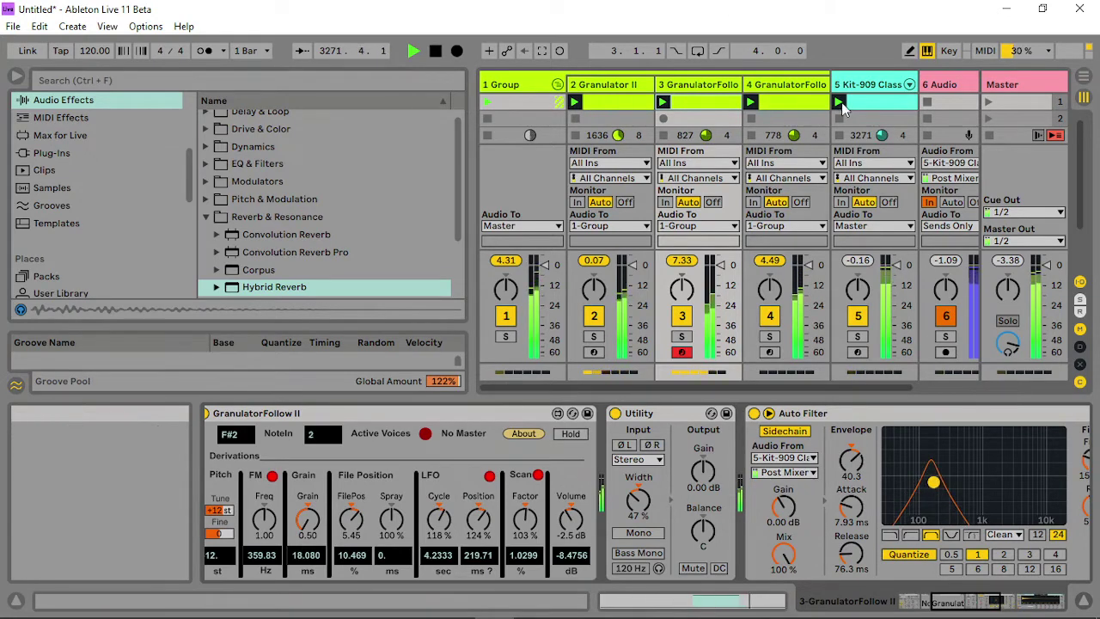
- Set track 4's GranulatorFollow II volume to 4.9 dB and raise its Arpeggiator gate to about 160%
click(786, 86)
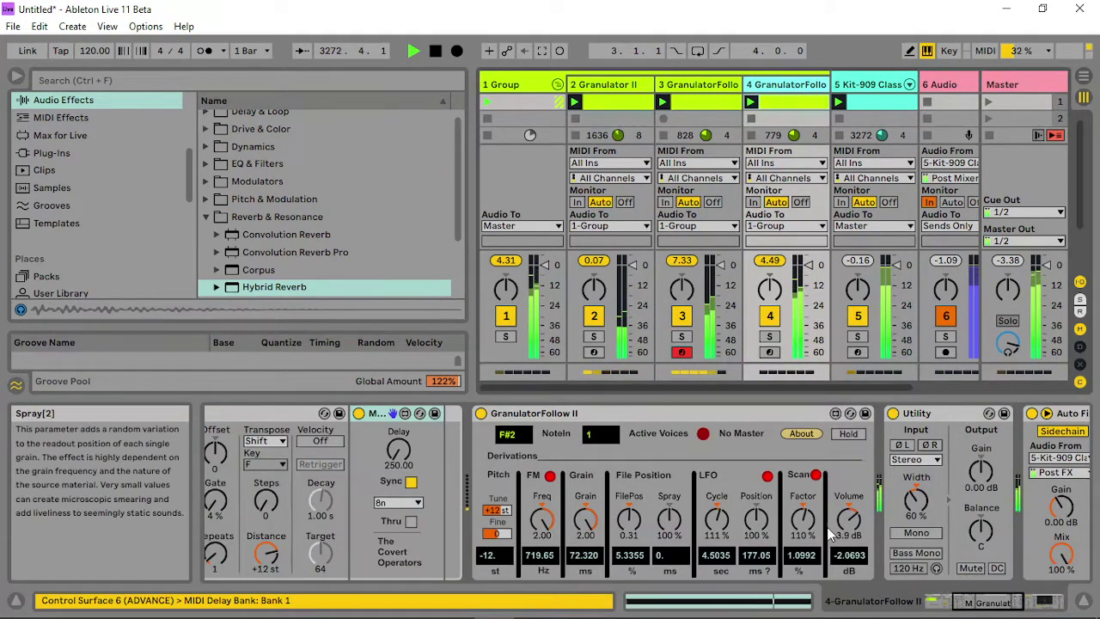
drag(849, 519, 850, 514)
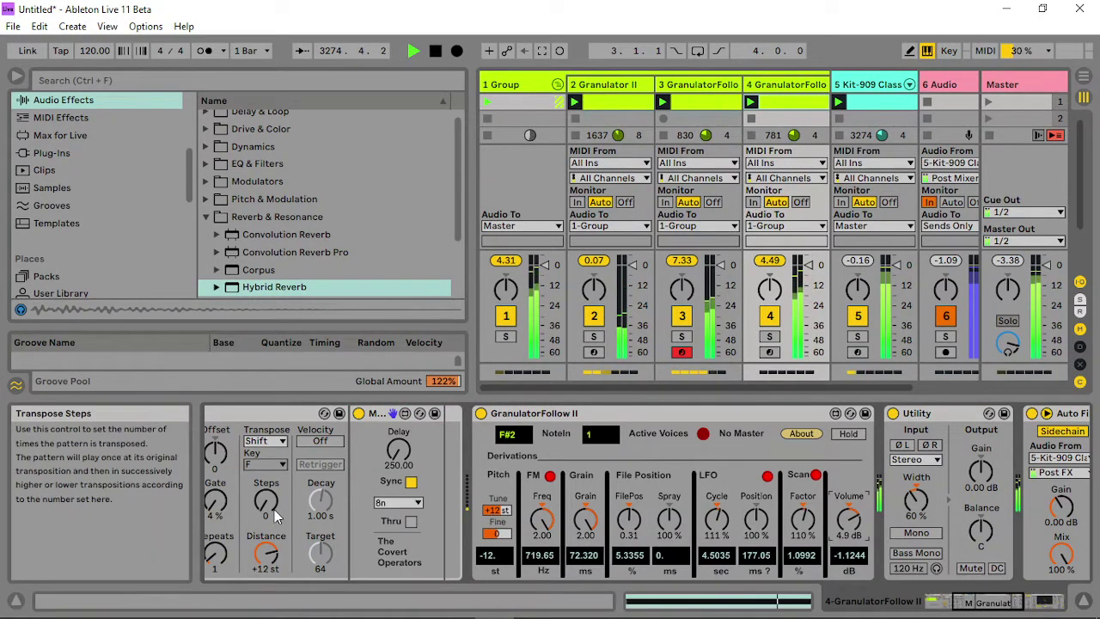
drag(999, 606, 978, 609)
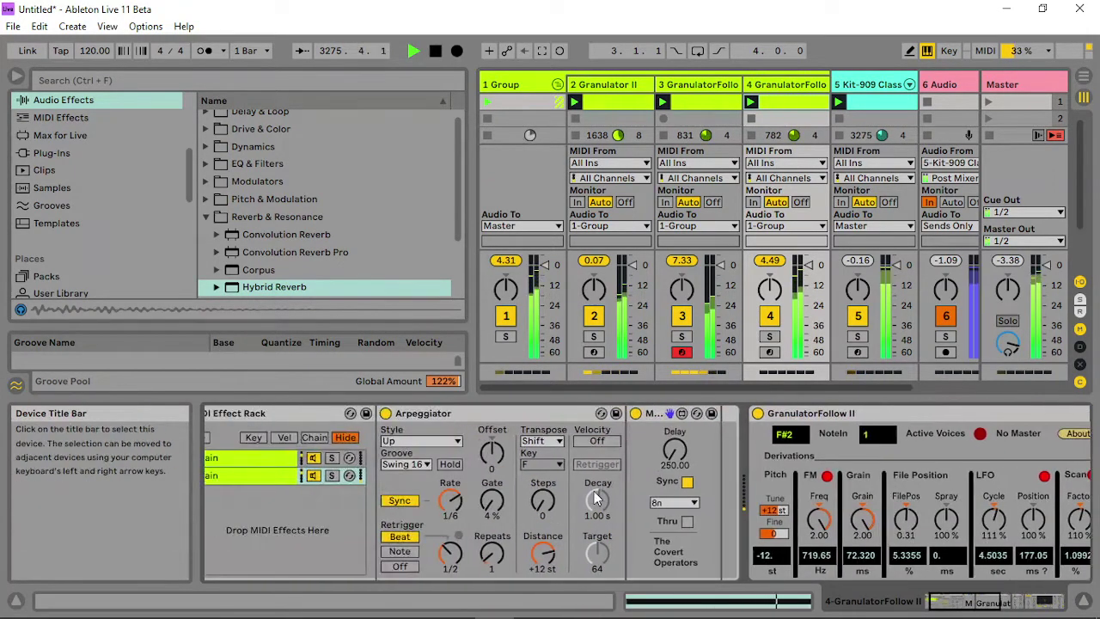
drag(492, 502, 492, 459)
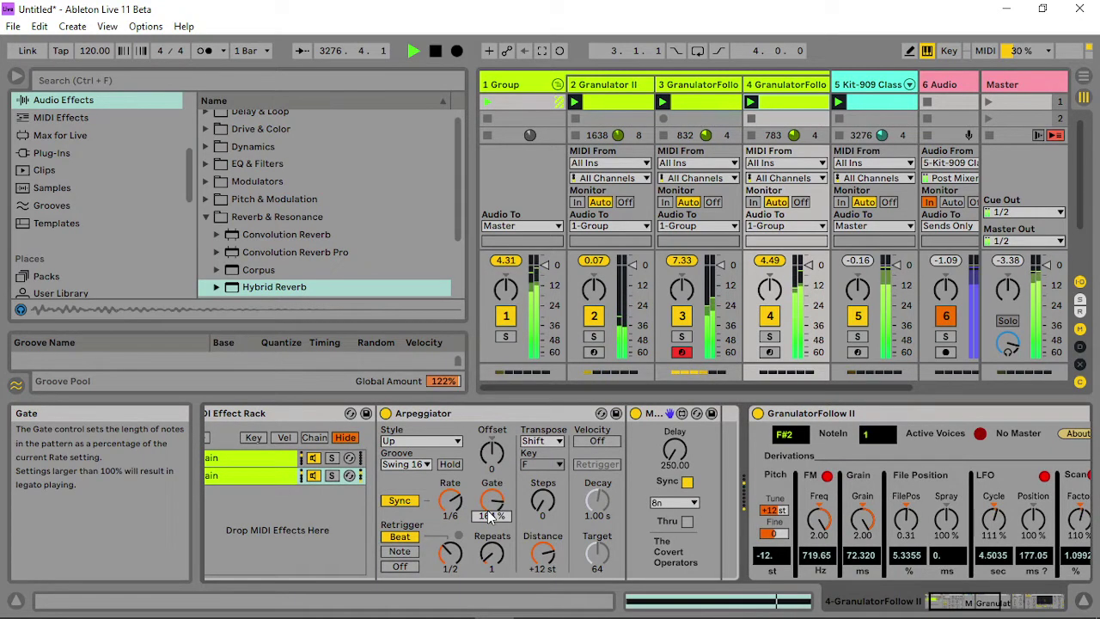
- Adjust track 4's Arpeggiator to a 1/4 beat retrigger interval and a gate of 1%
drag(492, 516, 491, 490)
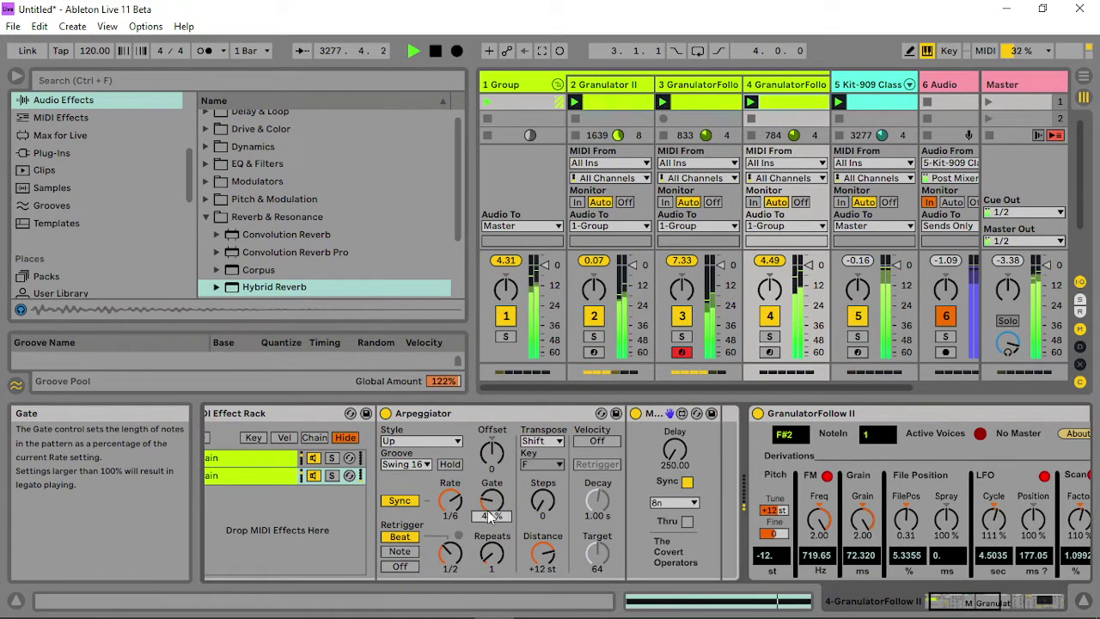
drag(450, 555, 449, 542)
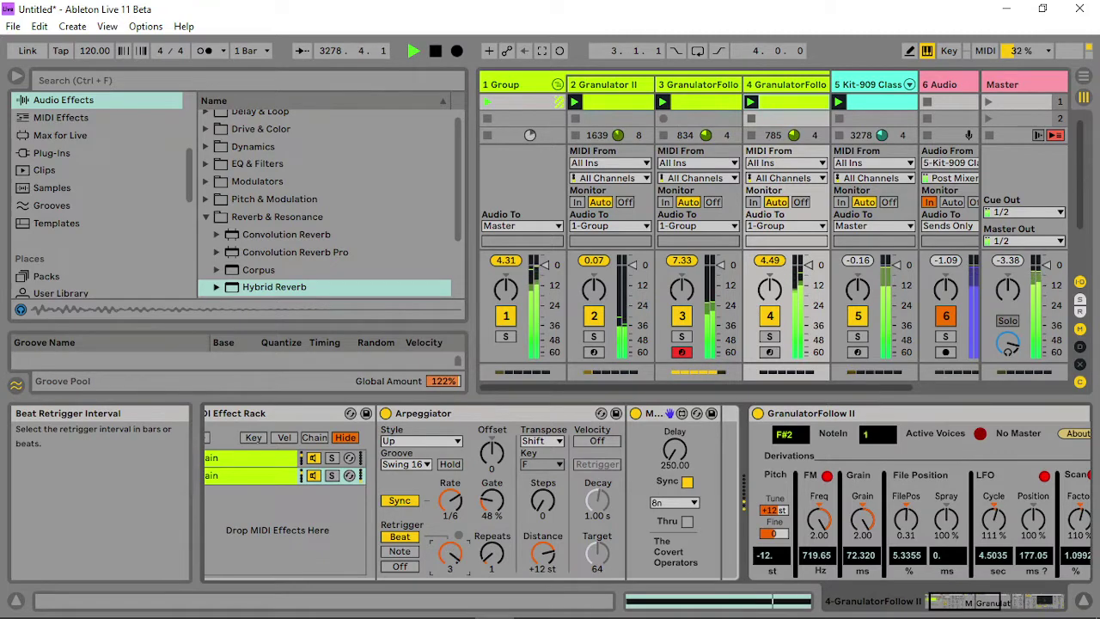
drag(502, 501, 503, 447)
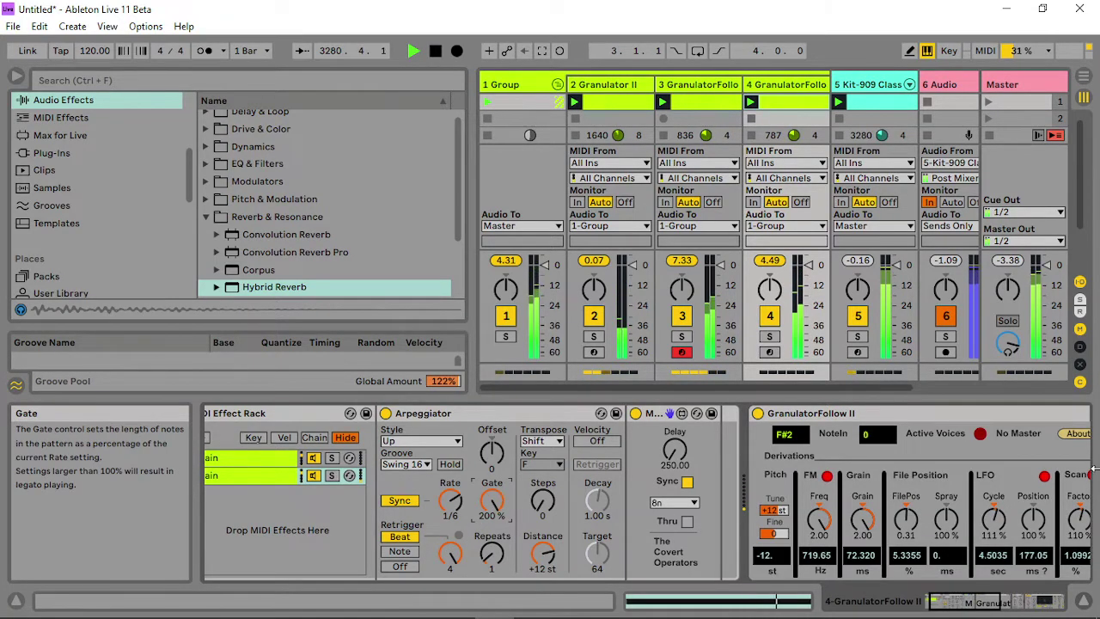
click(983, 604)
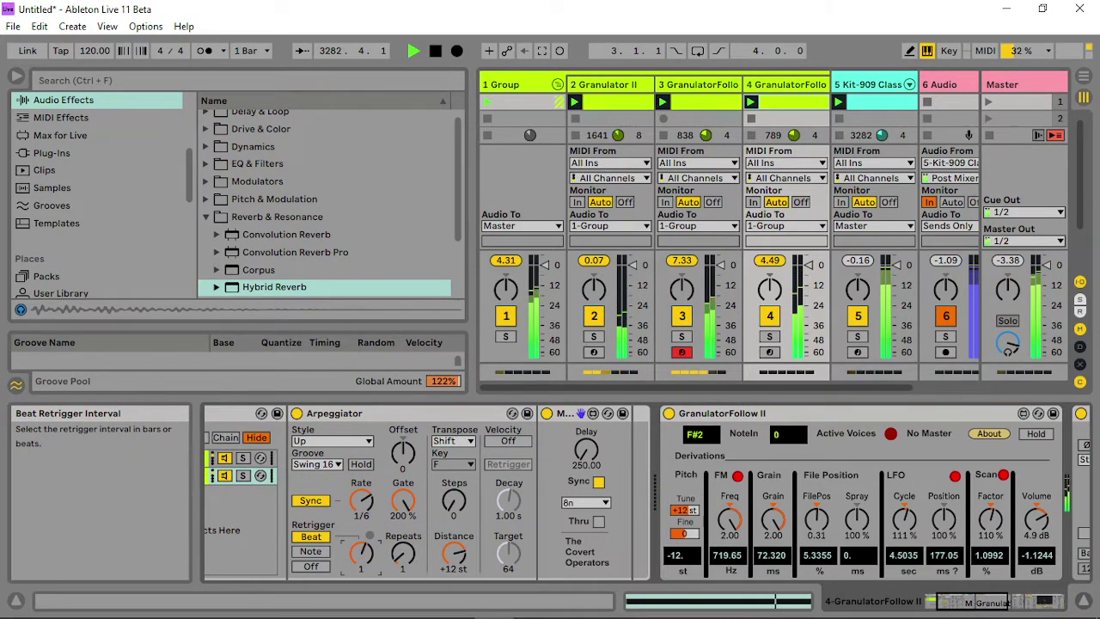
drag(412, 488, 412, 491)
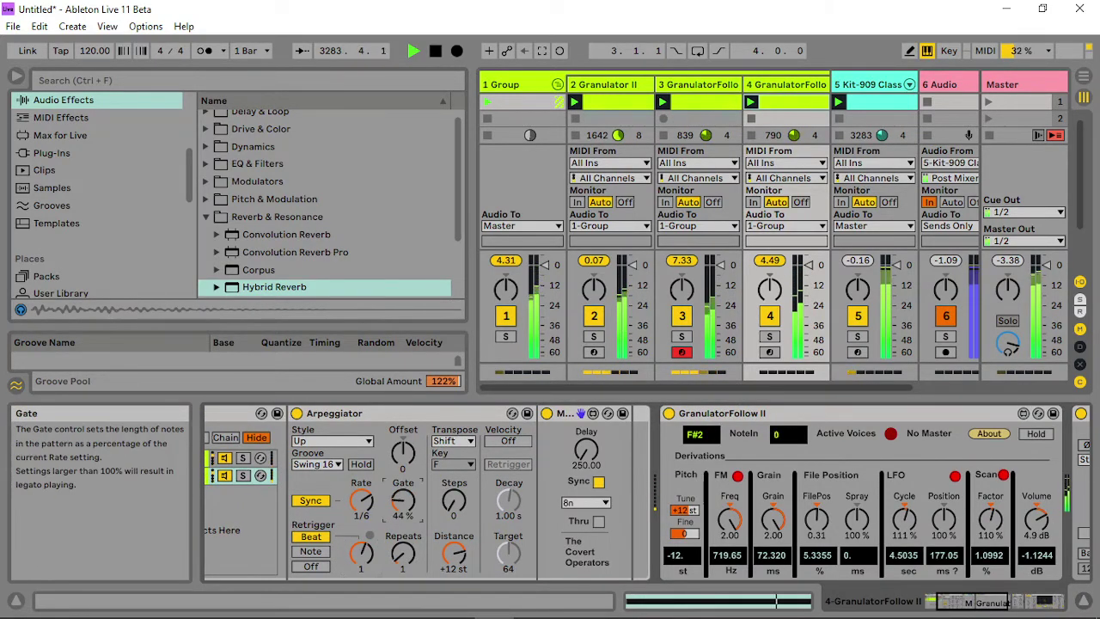
click(361, 553)
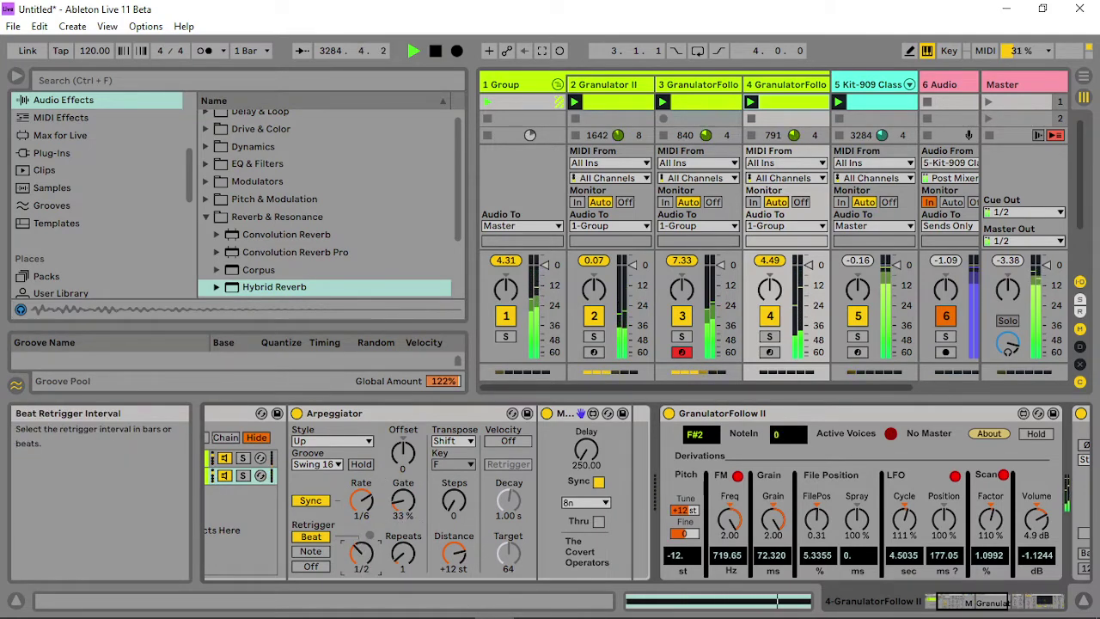
drag(361, 553, 361, 563)
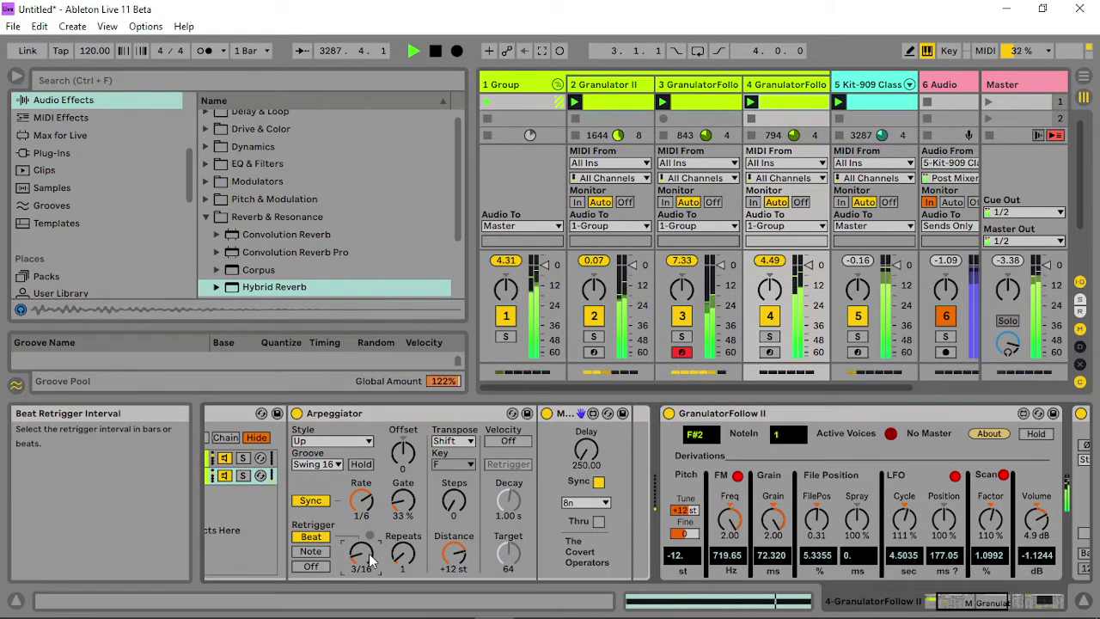
drag(361, 552, 361, 561)
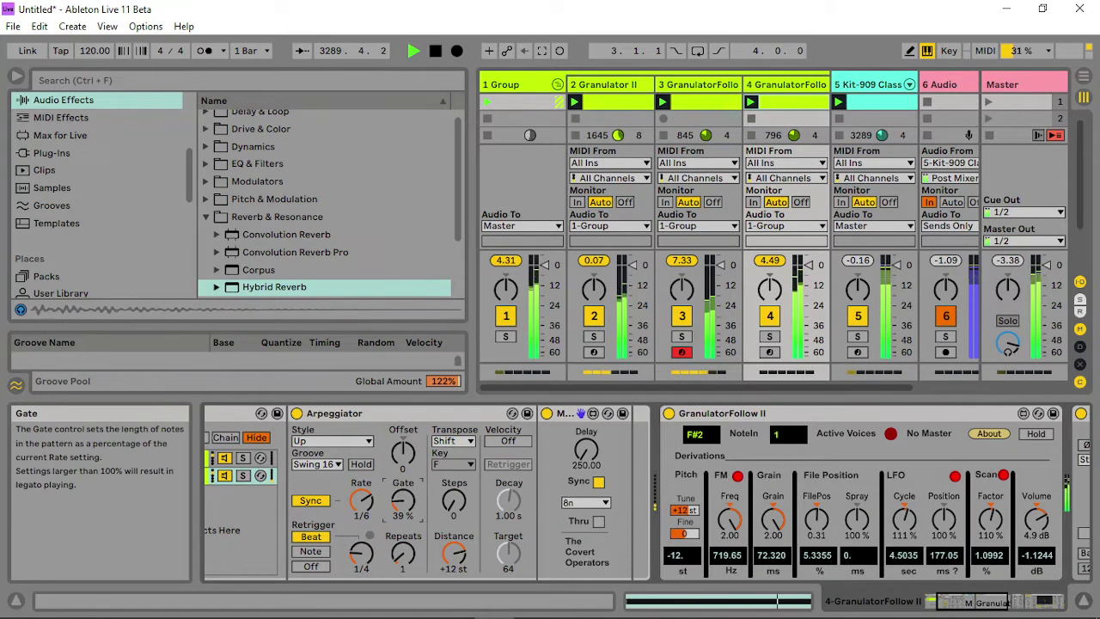
drag(404, 501, 403, 498)
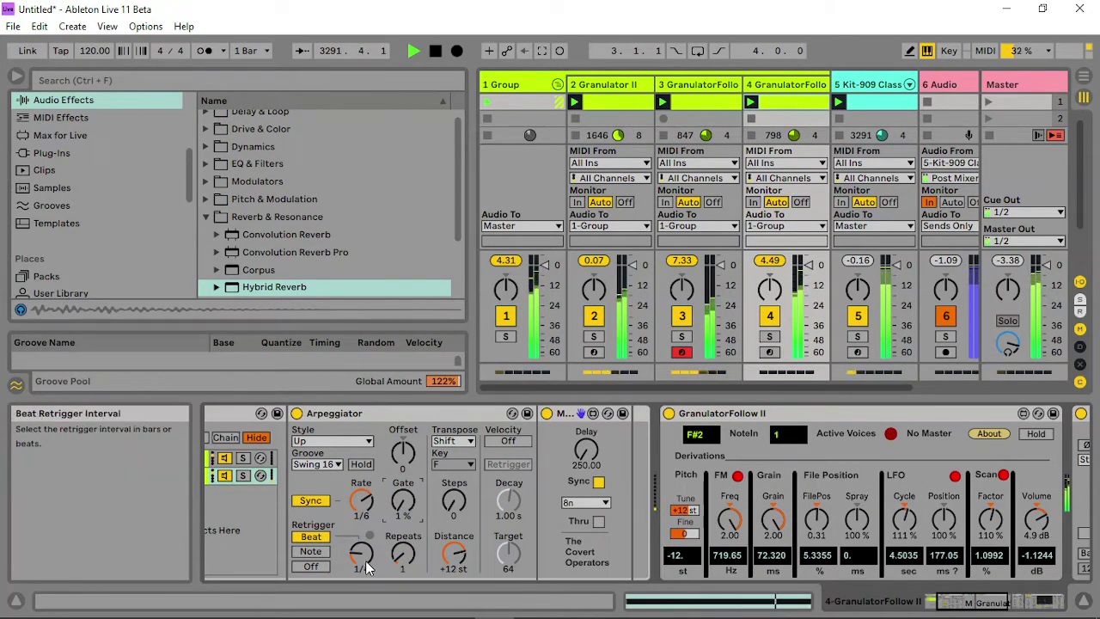
- Set the groove pool's global amount to 2% and track 4's GranulatorFollow II scan factor to 83.1% and volume to 6.0 dB
drag(443, 380, 443, 413)
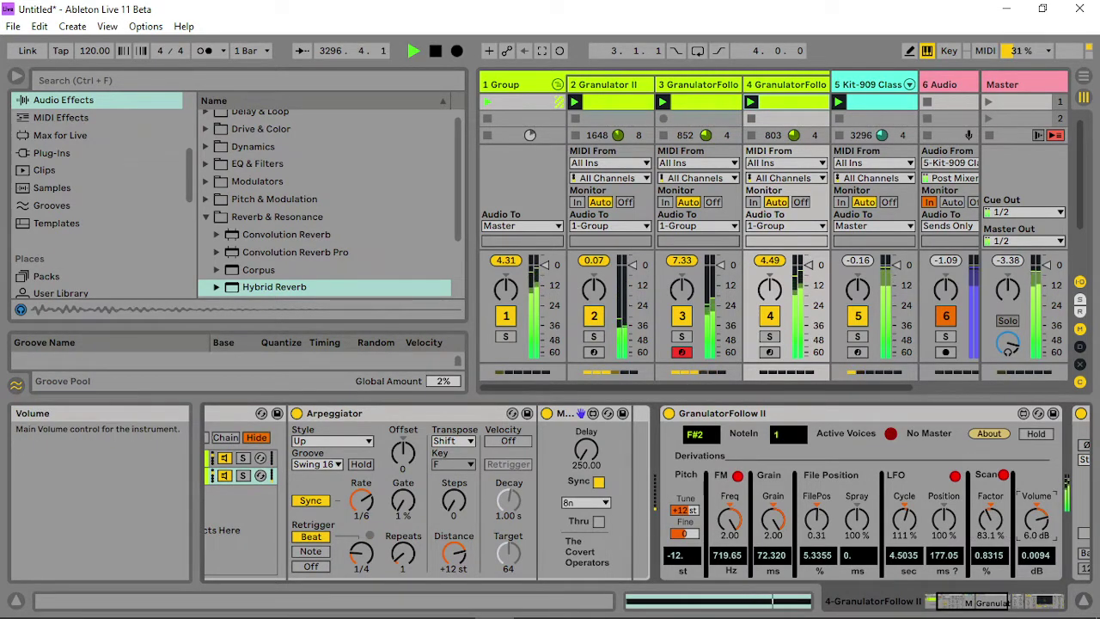
- Set the band-pass frequency of track 3's Auto Filter to 335 Hz
click(710, 86)
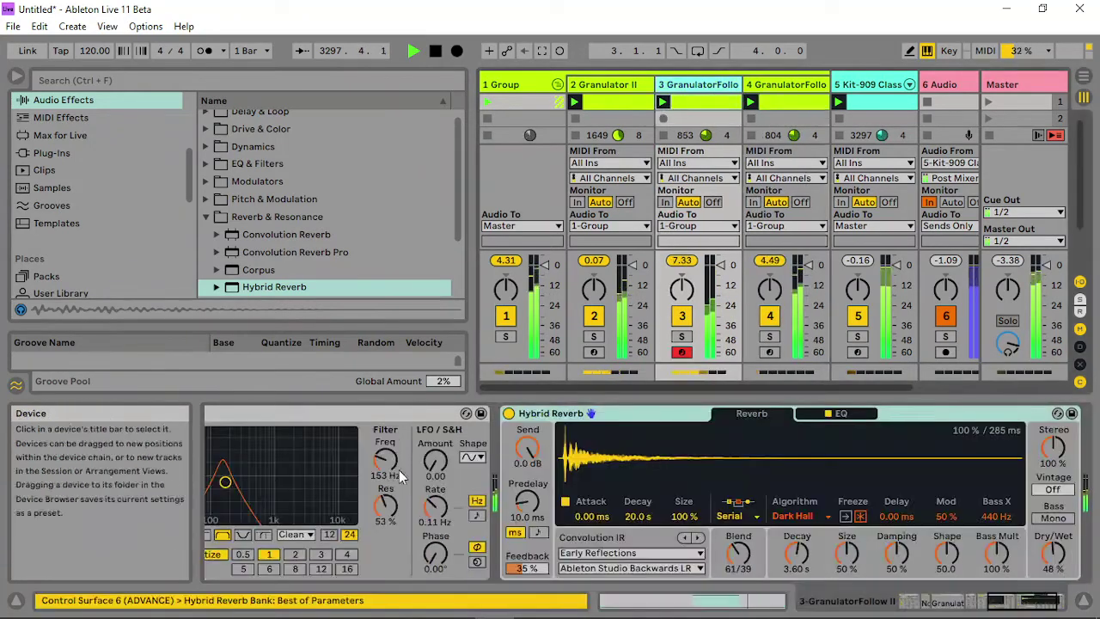
drag(237, 482, 246, 489)
click(997, 606)
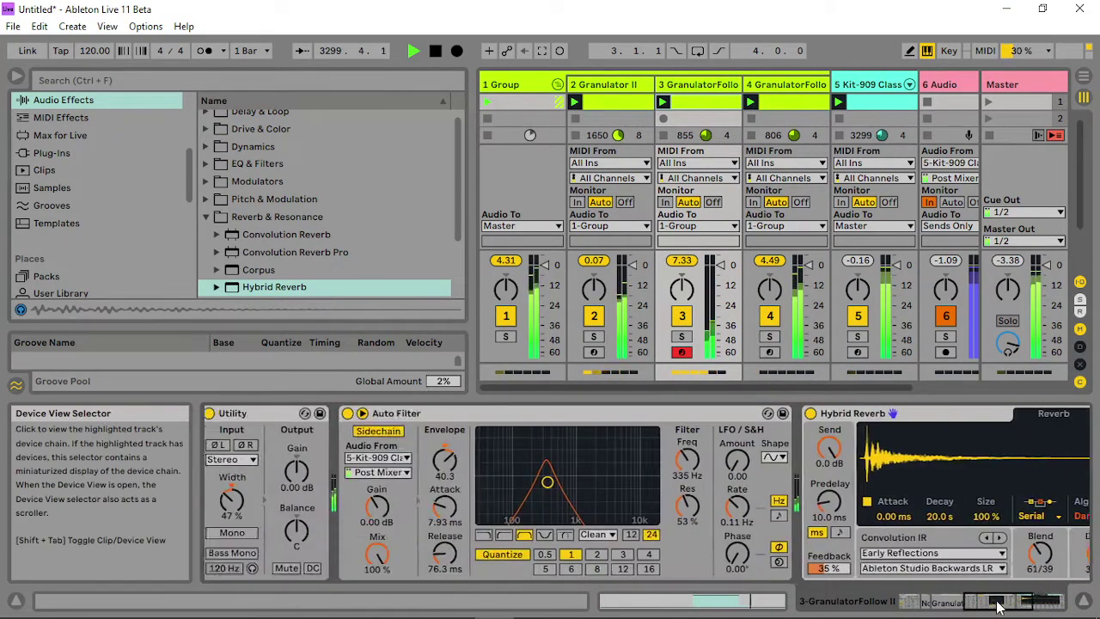
- Set track 3's GranulatorFollow II volume to 0.9 dB, grain factor to 1.00 and LFO cycle to 112%
drag(998, 607, 962, 607)
drag(607, 521, 607, 514)
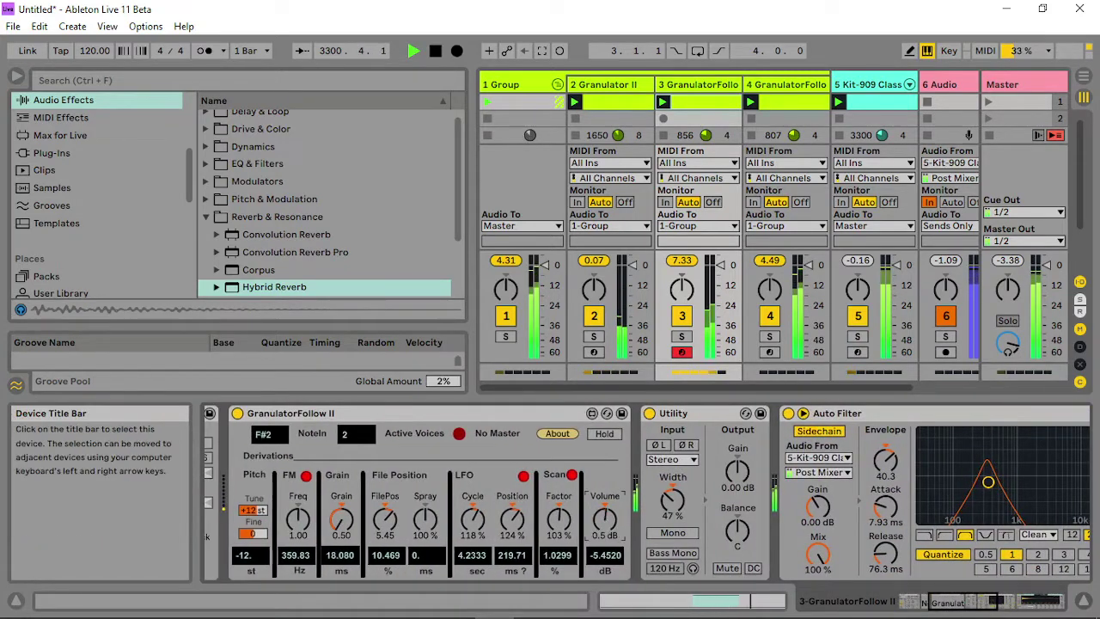
mouse_move(341, 519)
mouse_down()
mouse_move(342, 503)
mouse_move(343, 527)
mouse_up()
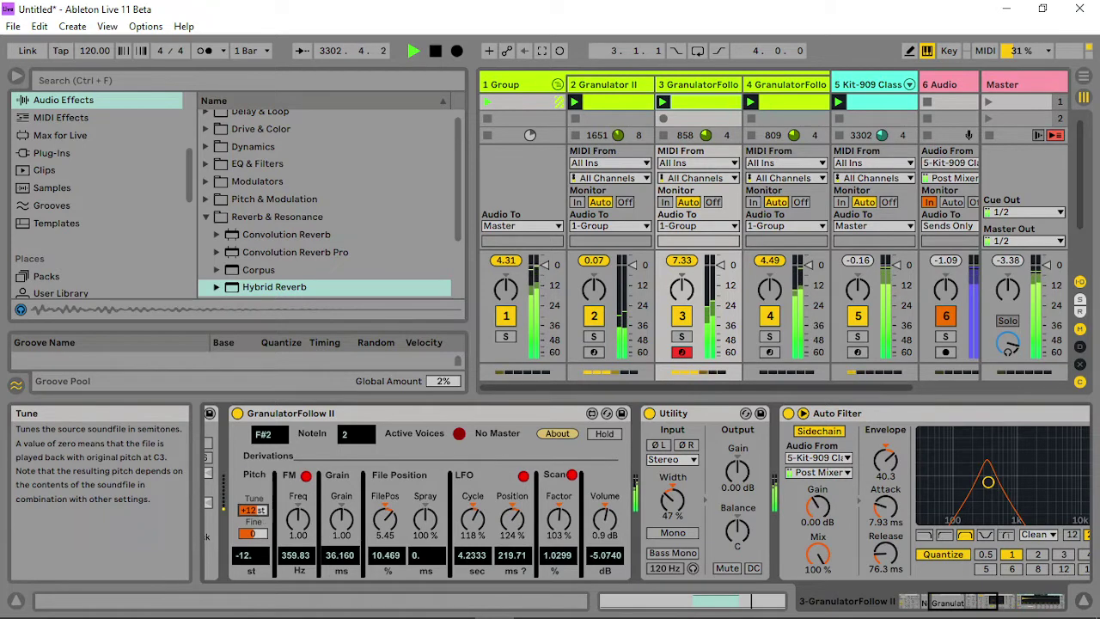
drag(476, 521, 476, 520)
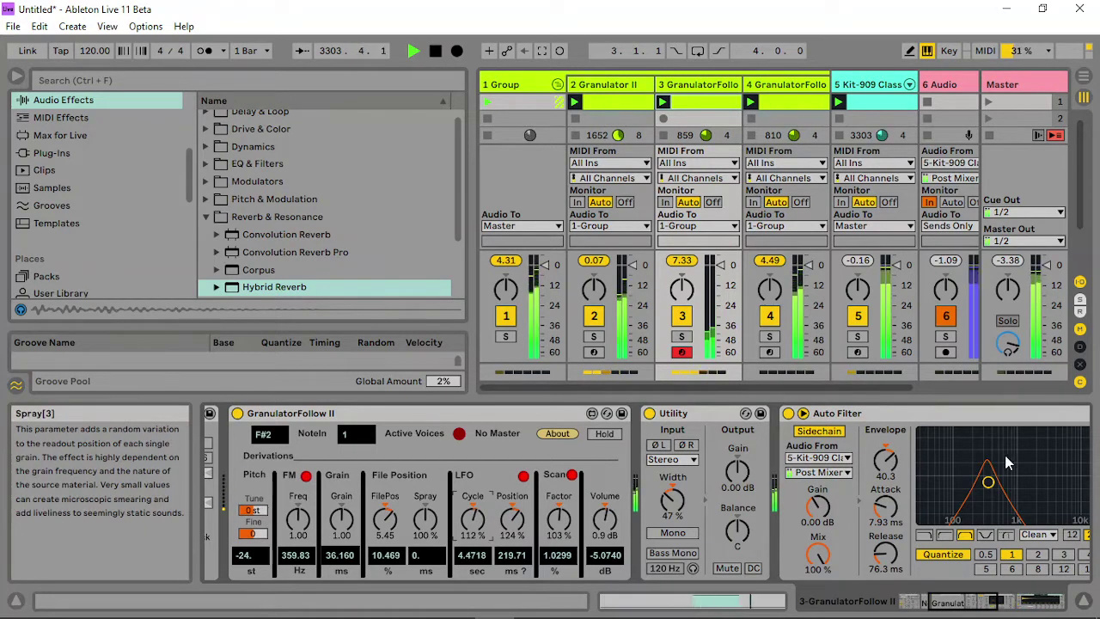
- Switch track 3's Auto Filter to low-pass and raise its cutoff to about 2 kHz
click(925, 534)
drag(989, 482, 1039, 482)
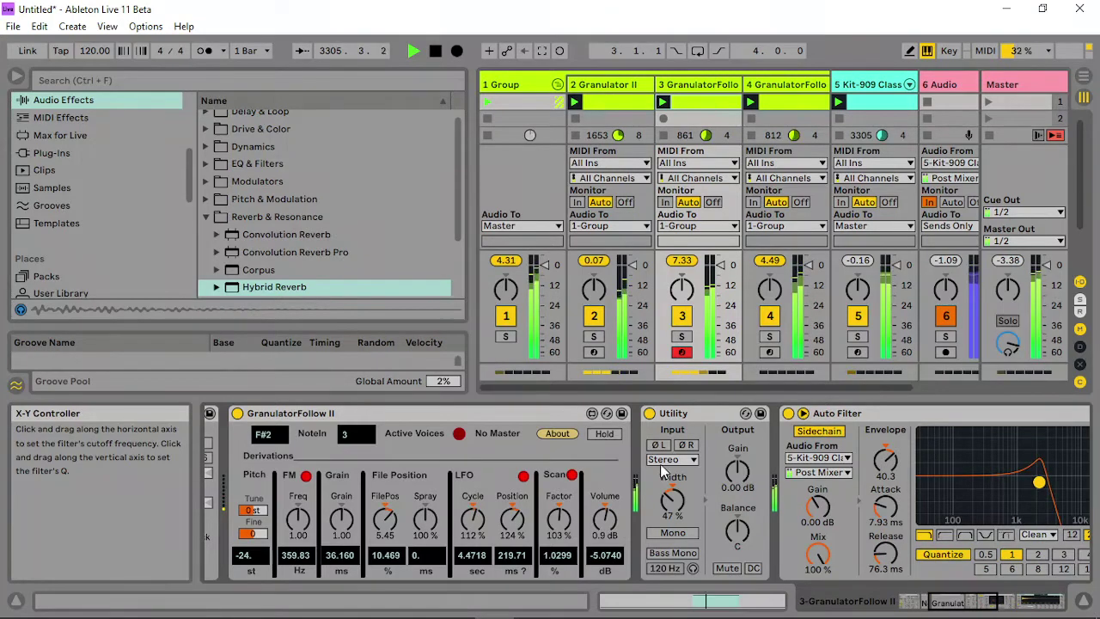
- Set track 3's GranulatorFollow II tune to +24 st and its file position to -4.00
click(252, 513)
drag(251, 513, 252, 482)
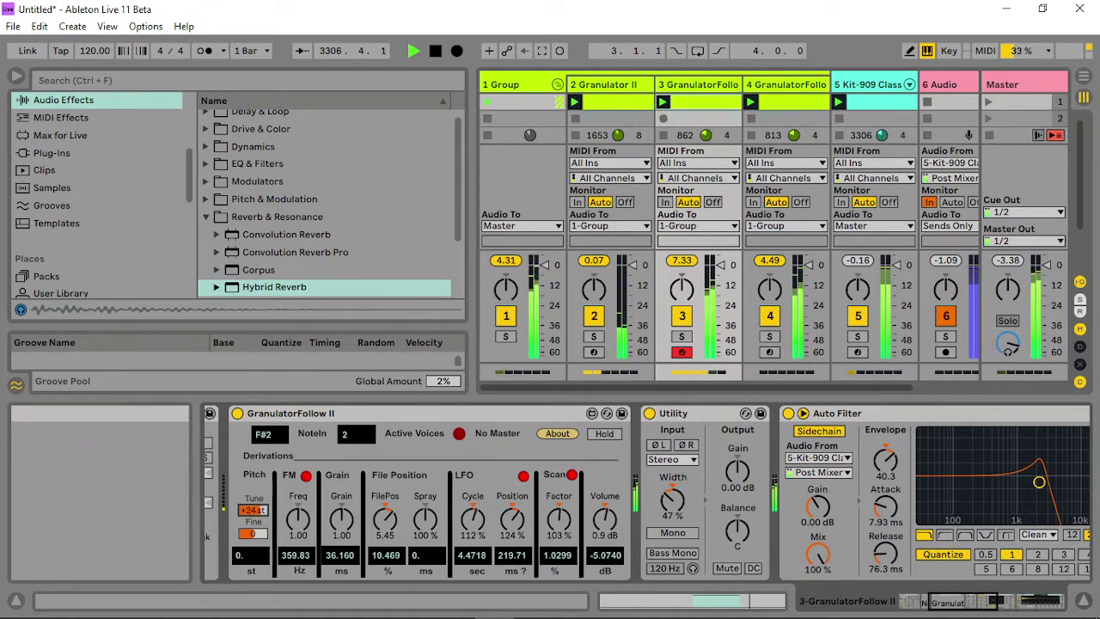
drag(395, 514, 394, 544)
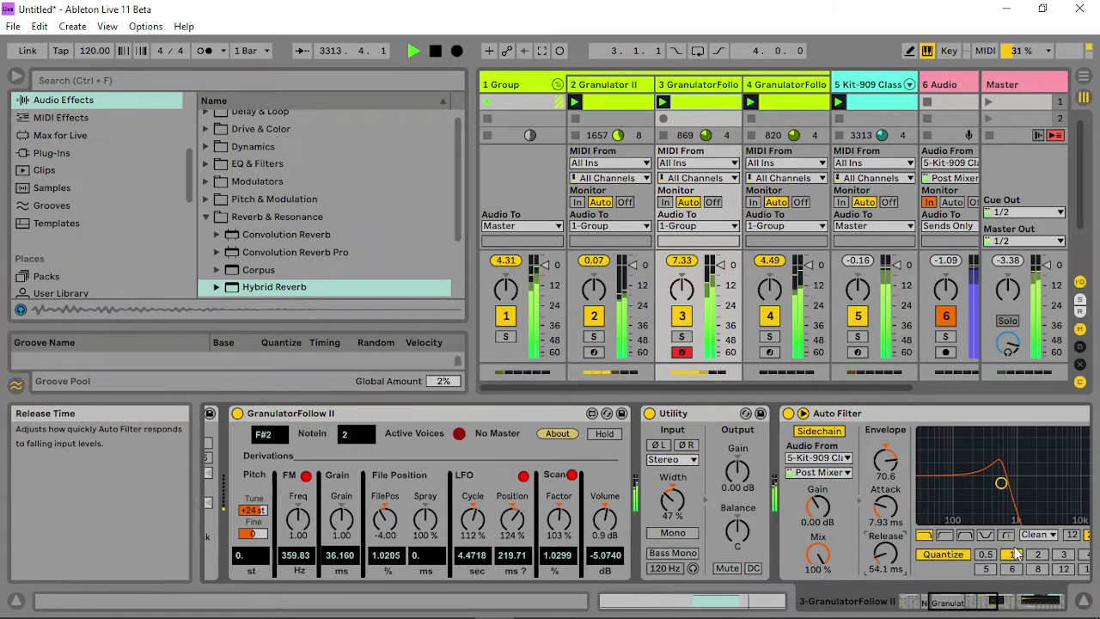
- Set the Auto Filter's quantize value to 3, envelope attack to 5.80 ms and envelope amount to 64.5 on track 3
click(1065, 555)
drag(884, 506, 884, 514)
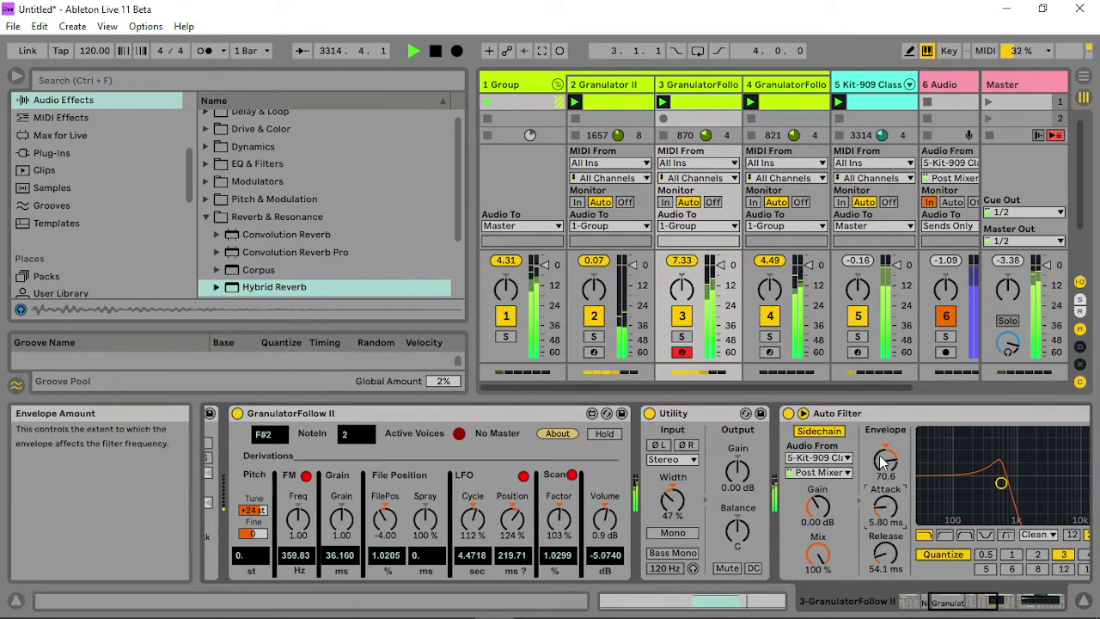
drag(883, 462, 883, 486)
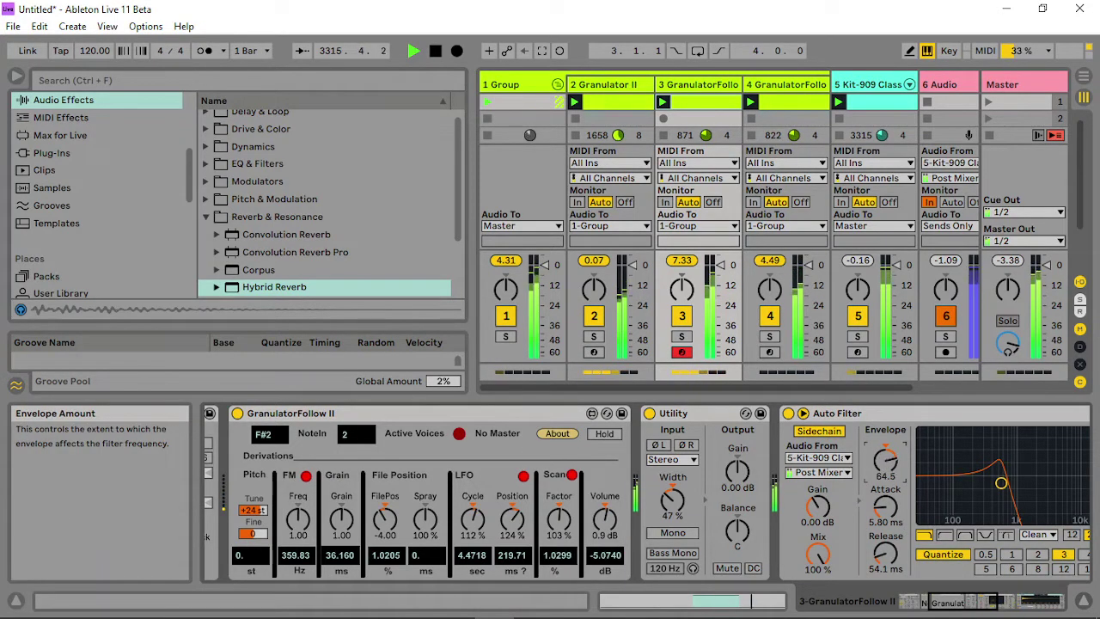
- Lower the Auto Filter to 153 Hz with 43% resonance, and set its envelope release to 89.0 ms and amount to 68.5
drag(1002, 484, 971, 480)
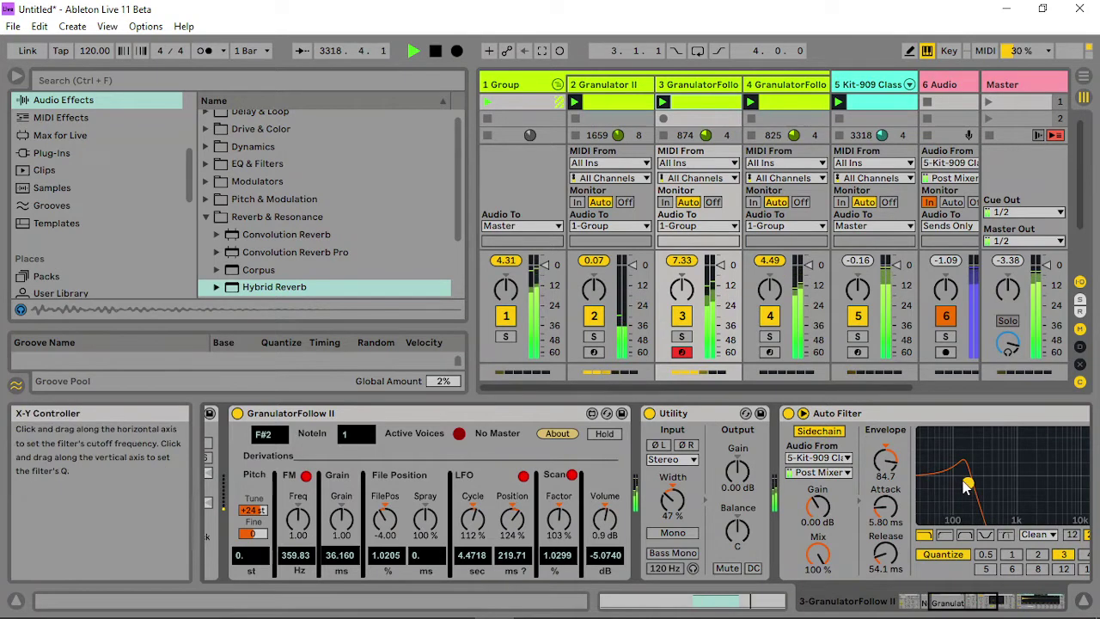
drag(966, 486, 968, 490)
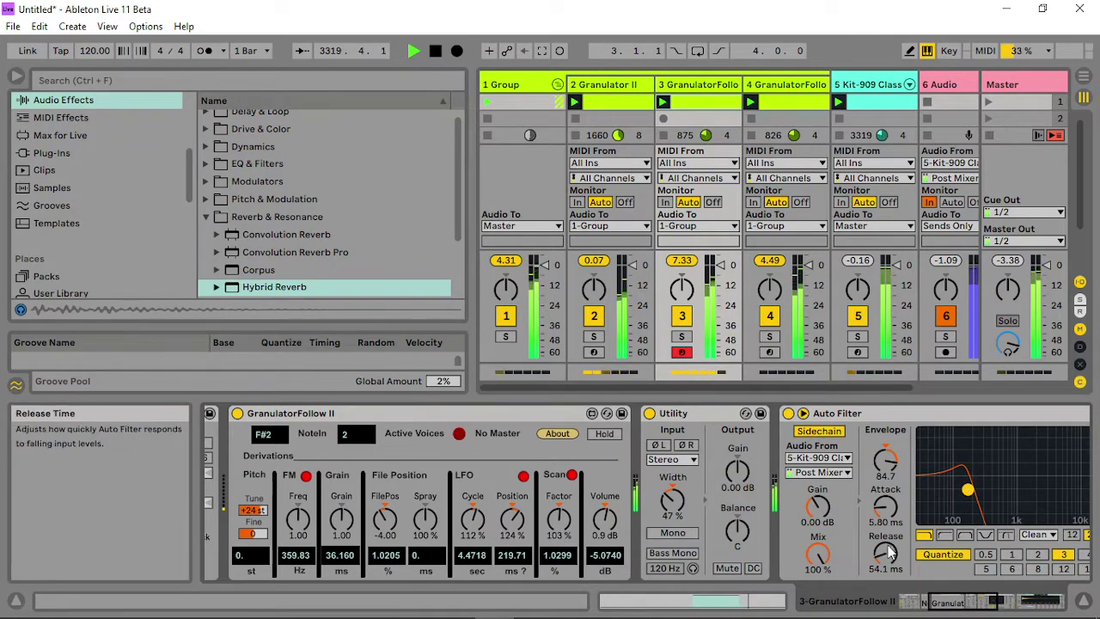
drag(886, 554, 886, 537)
drag(886, 460, 885, 475)
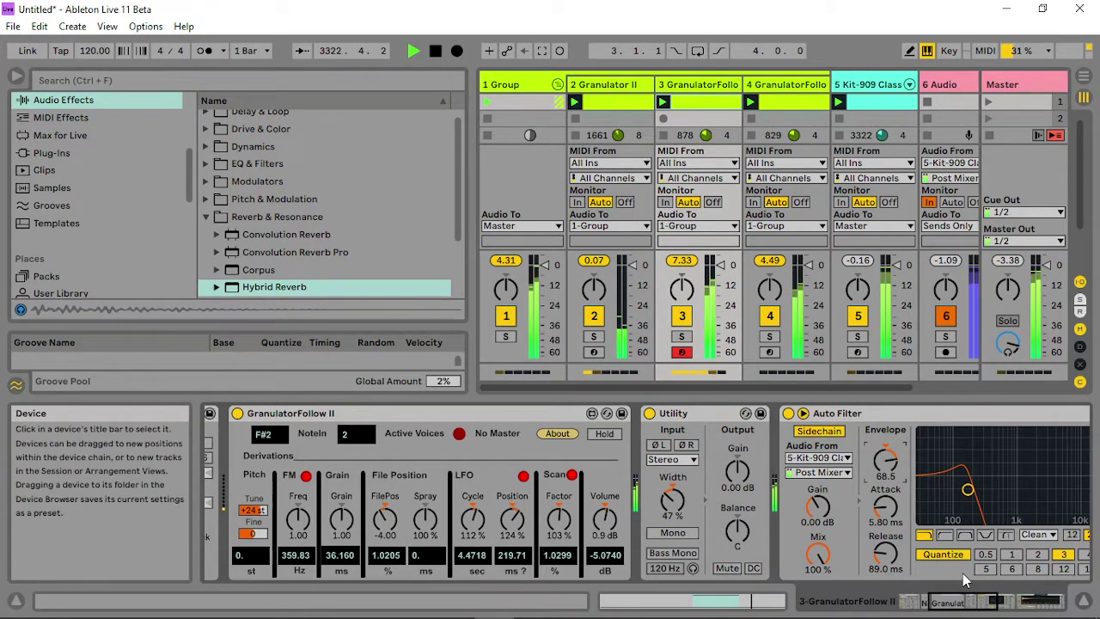
- Set track 3's Hybrid Reverb dry/wet to 25% and briefly check track 2's Granulator II settings
click(1038, 601)
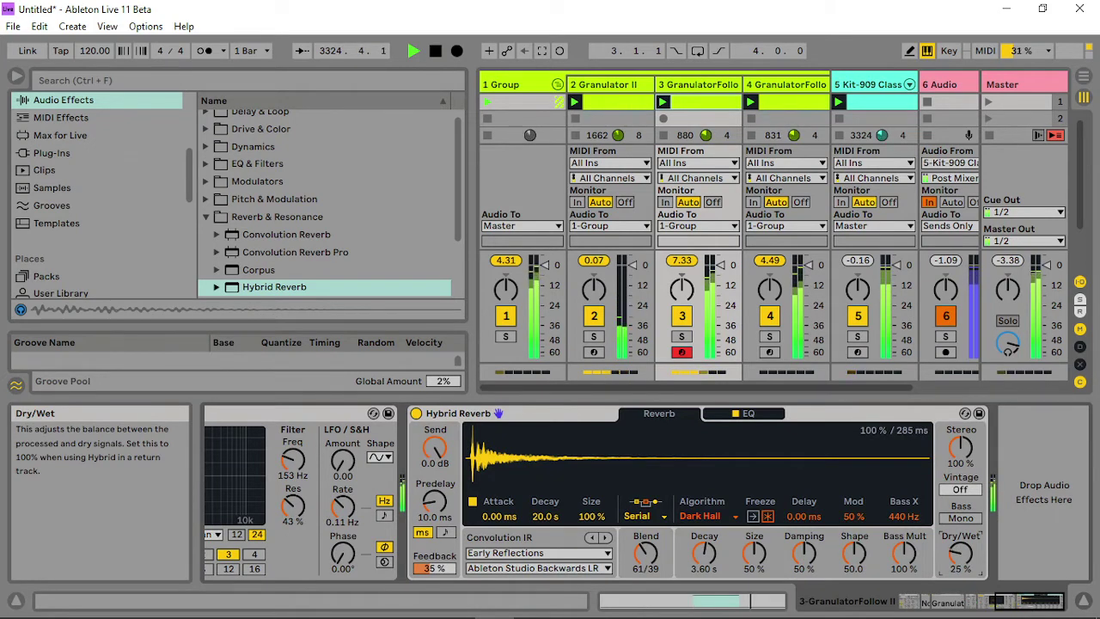
click(624, 93)
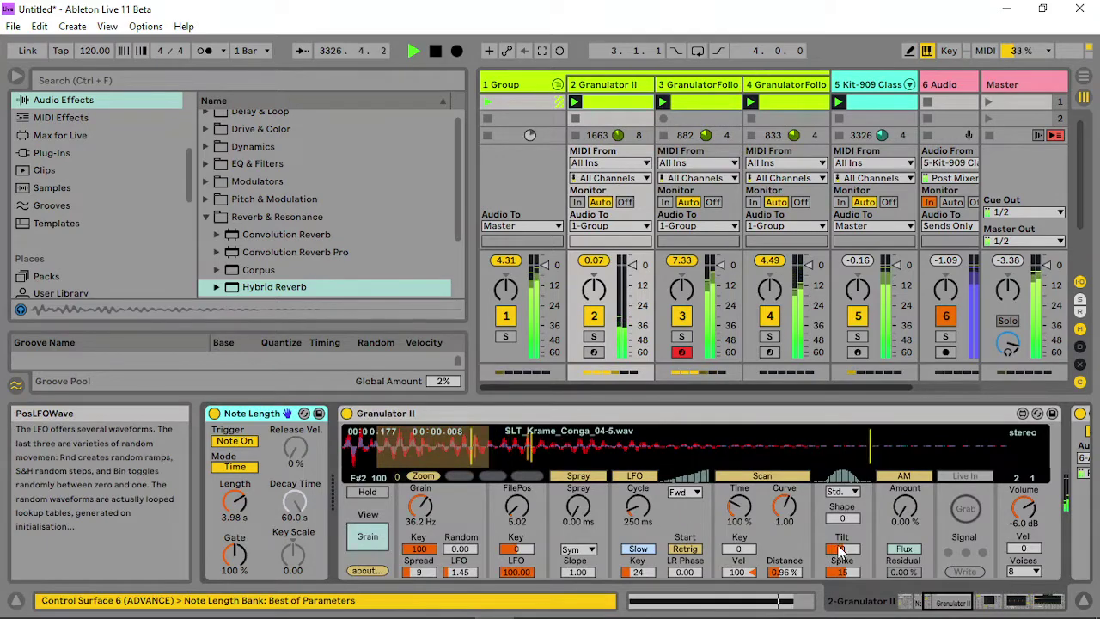
click(708, 87)
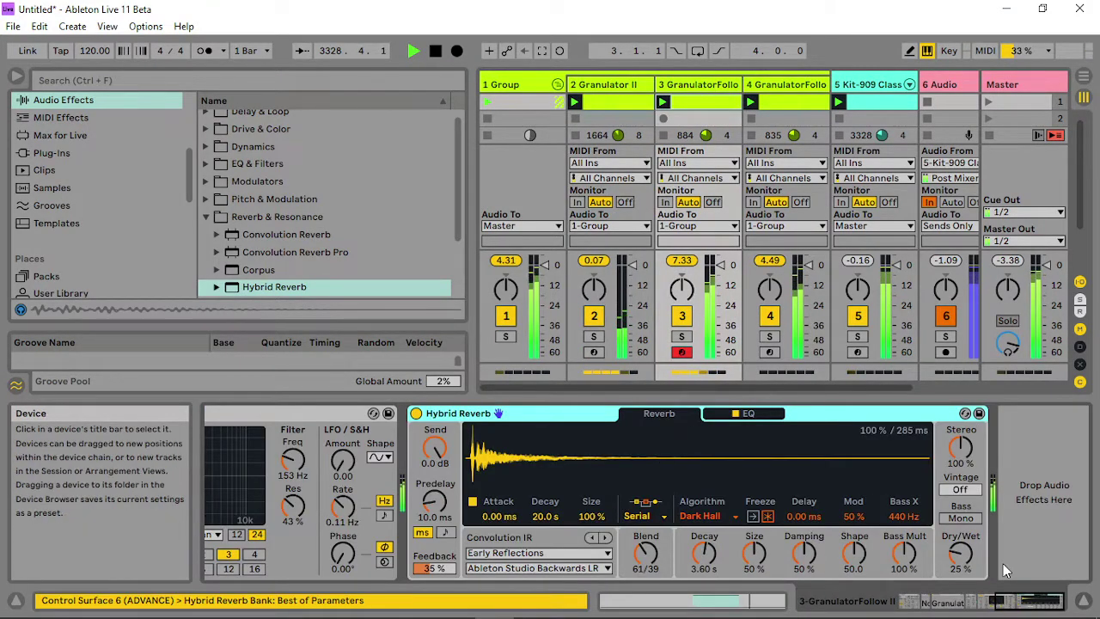
- Set the gate of track 3's Arpeggiator to 138%
drag(1027, 604, 943, 604)
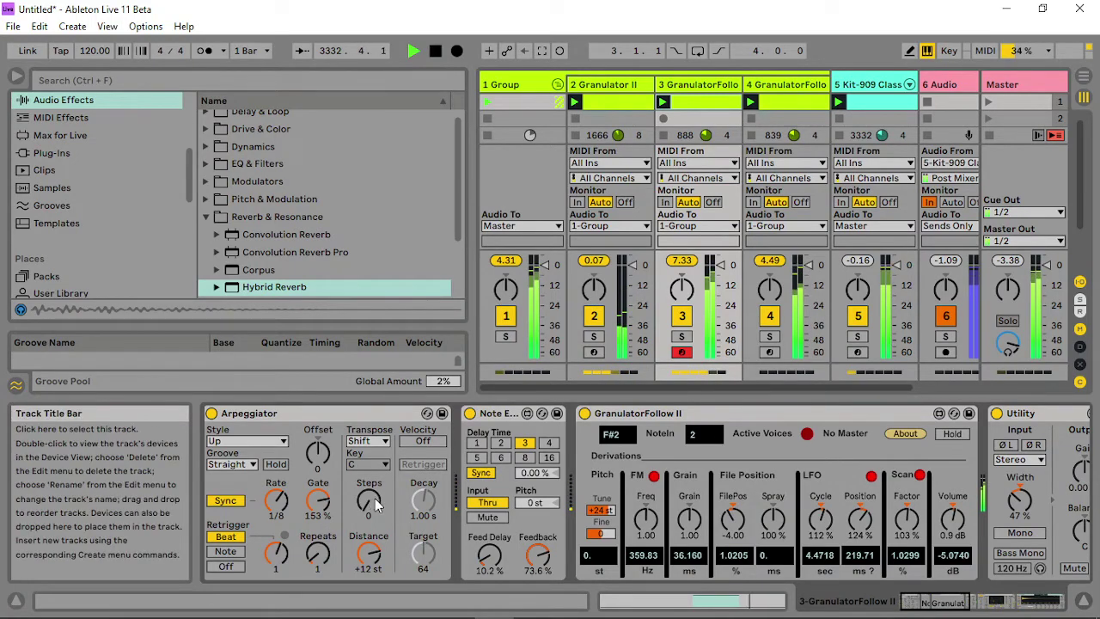
drag(318, 501, 322, 447)
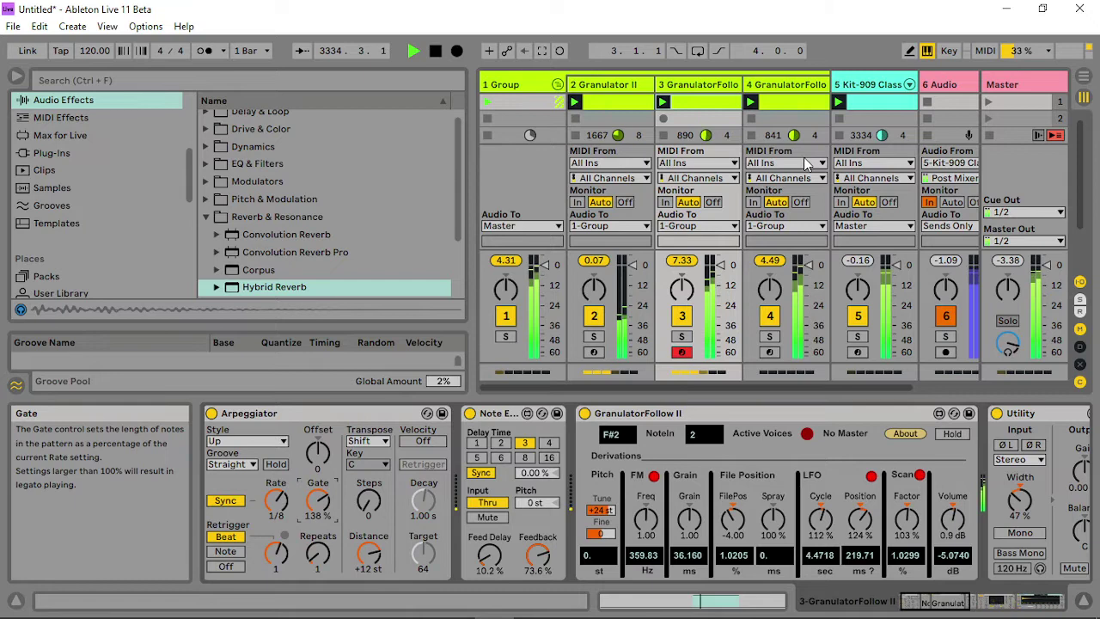
click(790, 84)
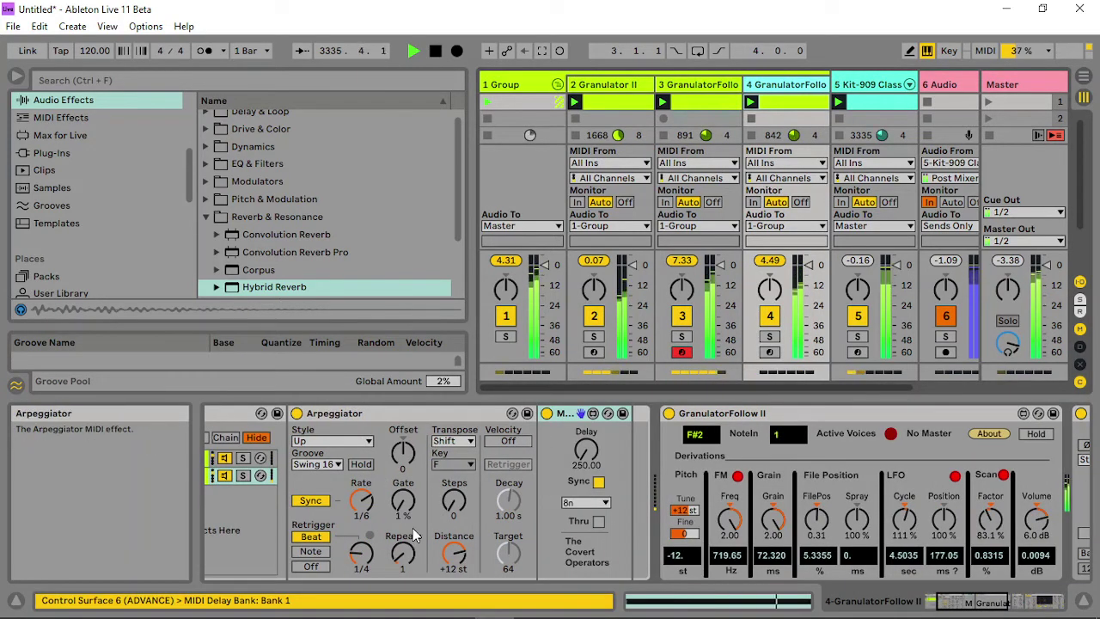
- Set track 3's Note Echo feed delay to 71.7% and try its Time mode before returning to Sync
click(708, 85)
drag(1033, 600, 928, 600)
mouse_move(501, 564)
mouse_down()
mouse_move(501, 551)
mouse_move(503, 571)
mouse_up()
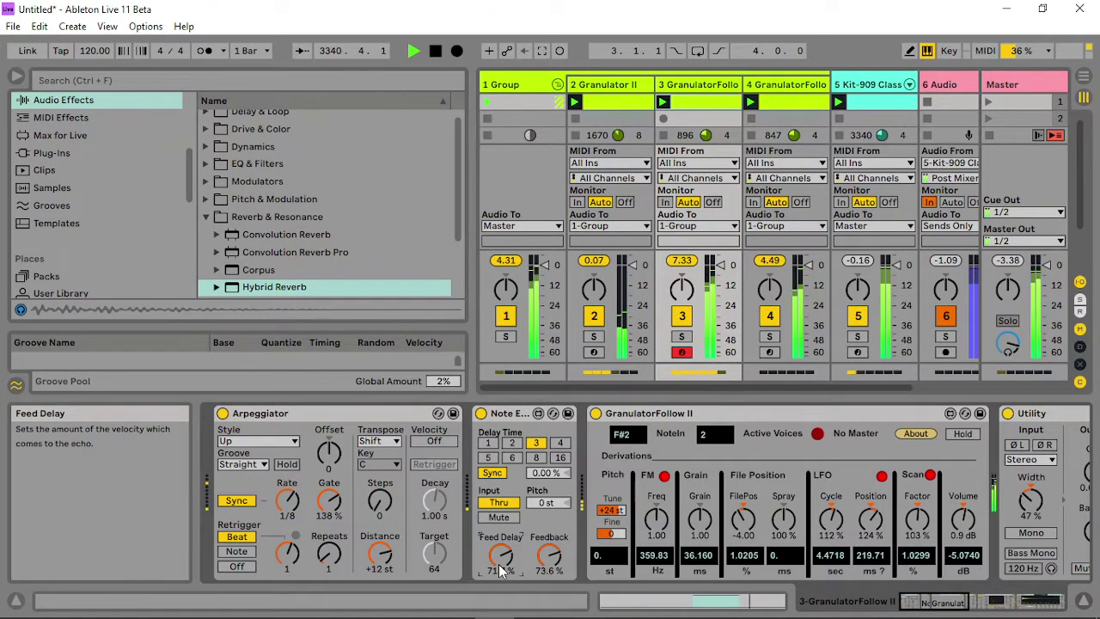
click(492, 473)
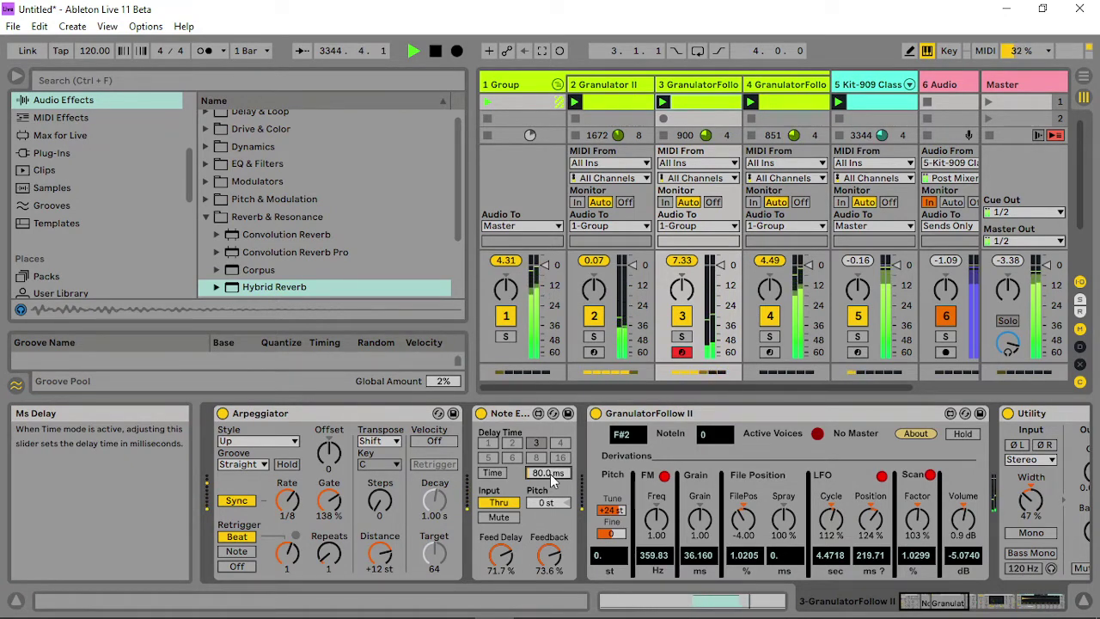
click(492, 473)
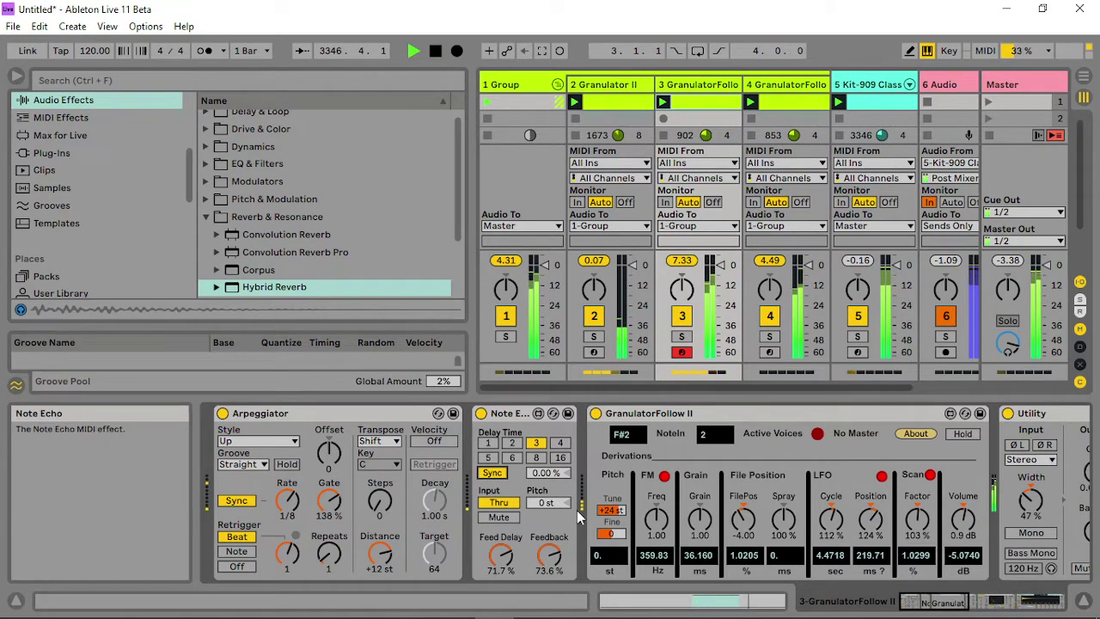
- Set track 3's GranulatorFollow II tune to 0 st, file position to 3.24 and volume to 3.6 dB
double_click(610, 513)
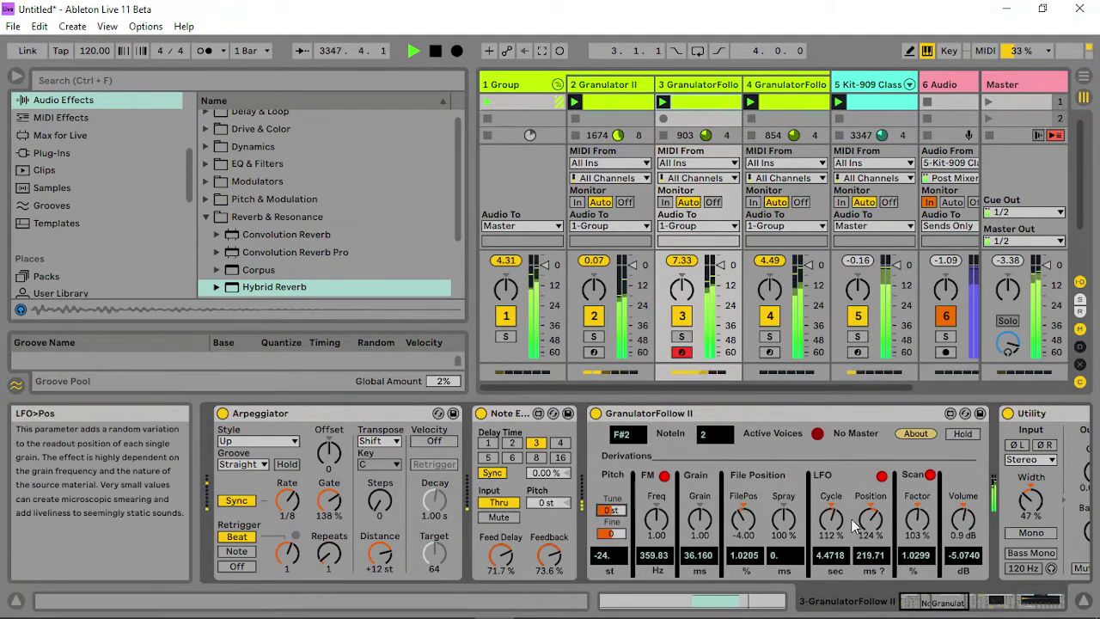
drag(735, 529, 734, 515)
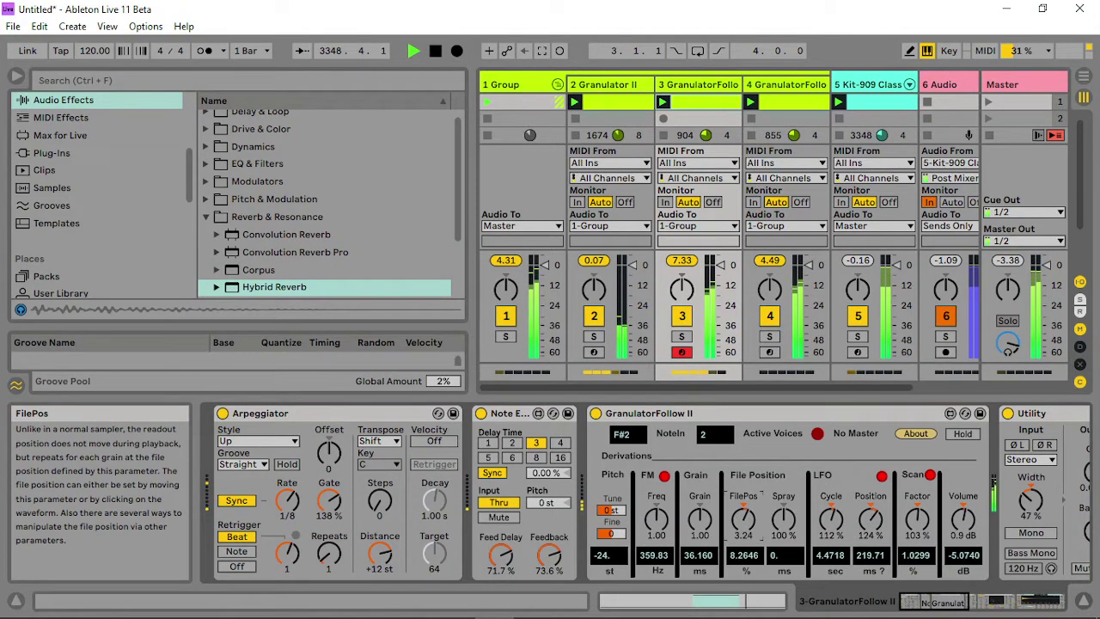
drag(963, 519, 963, 507)
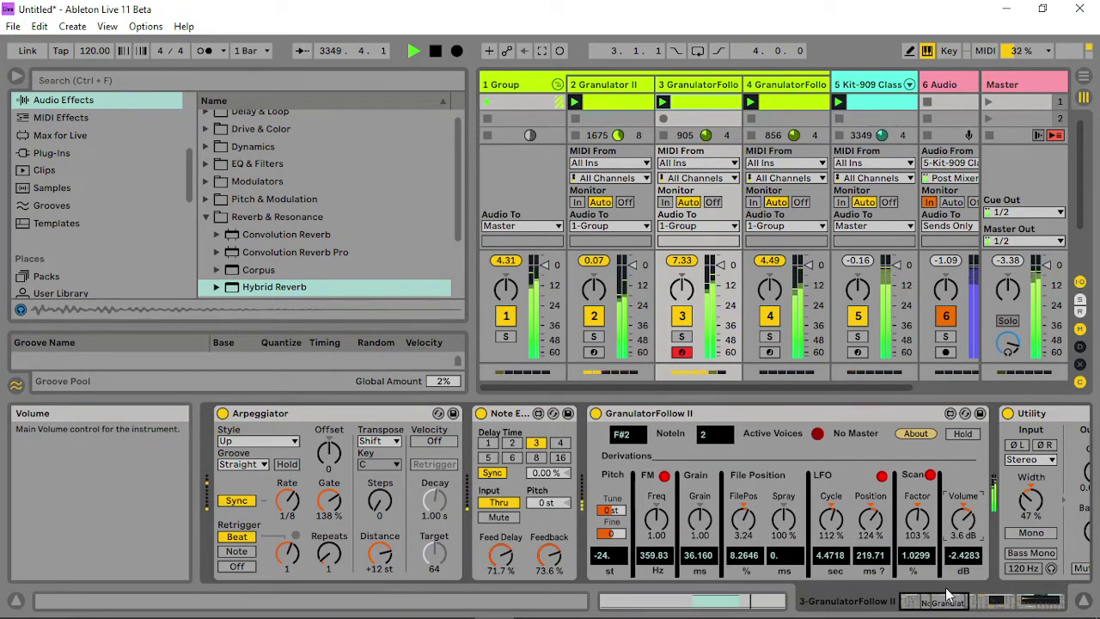
- Set track 3's Auto Filter cutoff to 335 Hz and resonance to 60%
drag(948, 599, 1004, 600)
drag(631, 490, 650, 477)
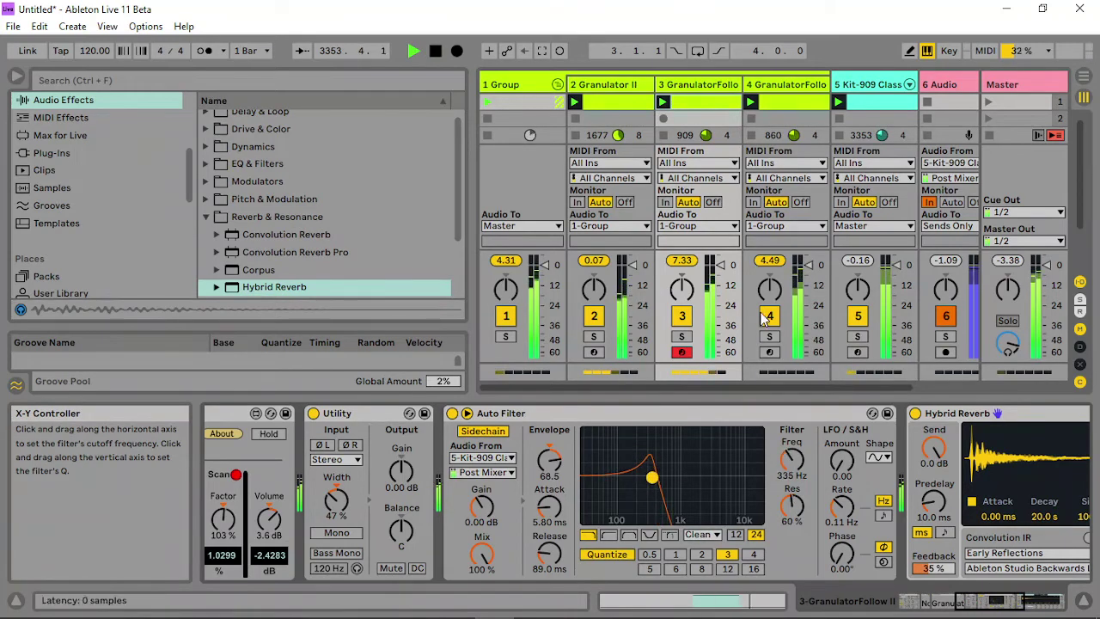
- Set the Arpeggiator gate on track 4 to 1% in the rack's second chain and 170% in the first chain
click(806, 86)
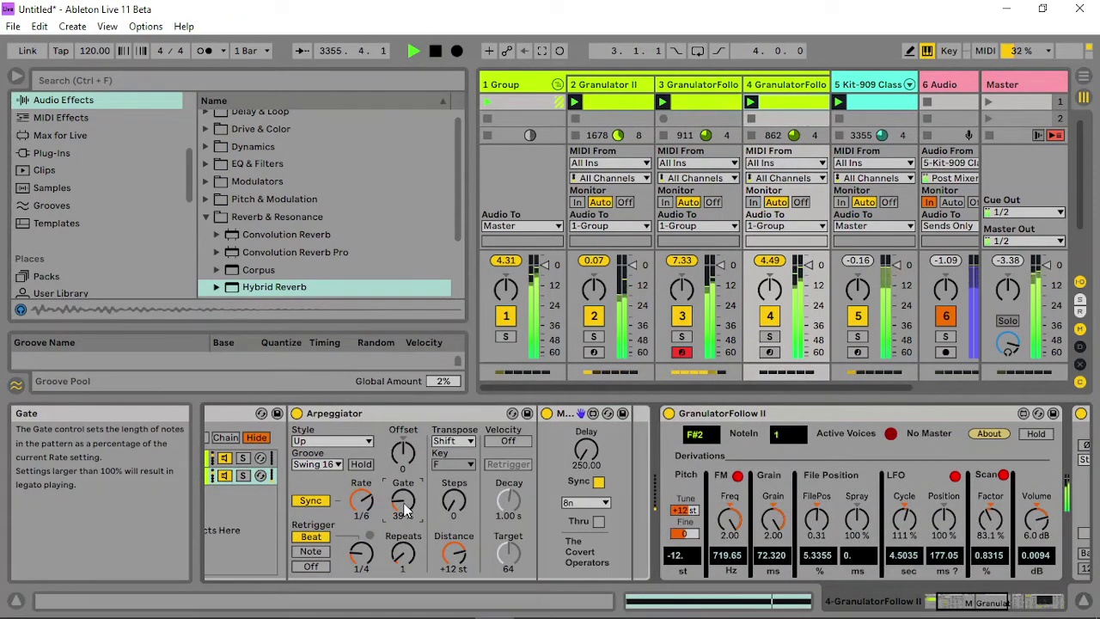
drag(403, 503, 404, 497)
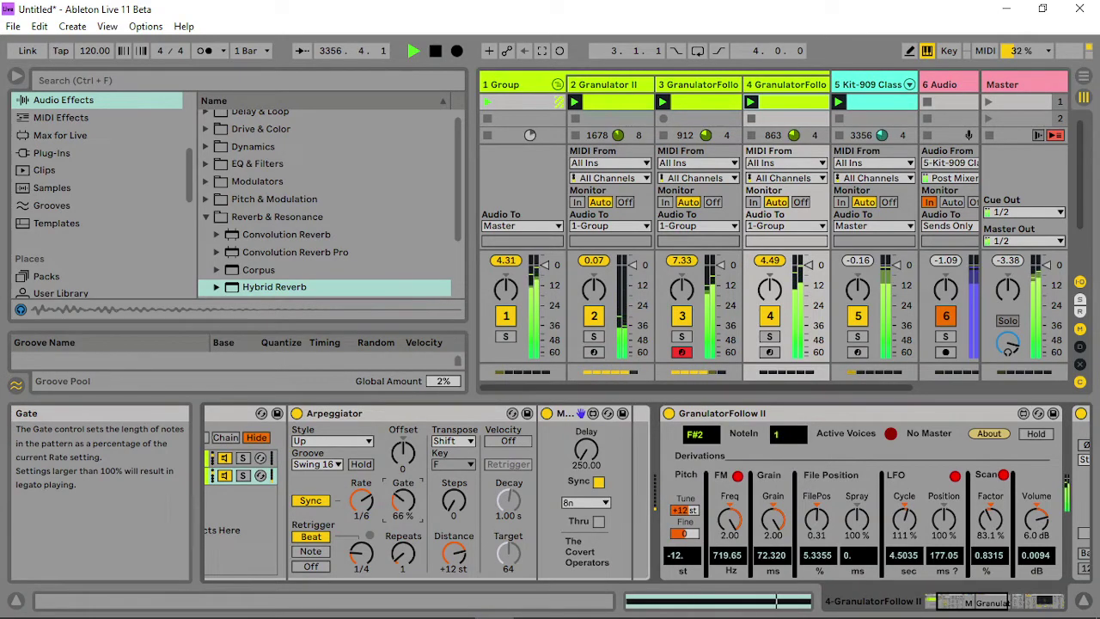
drag(404, 509, 404, 576)
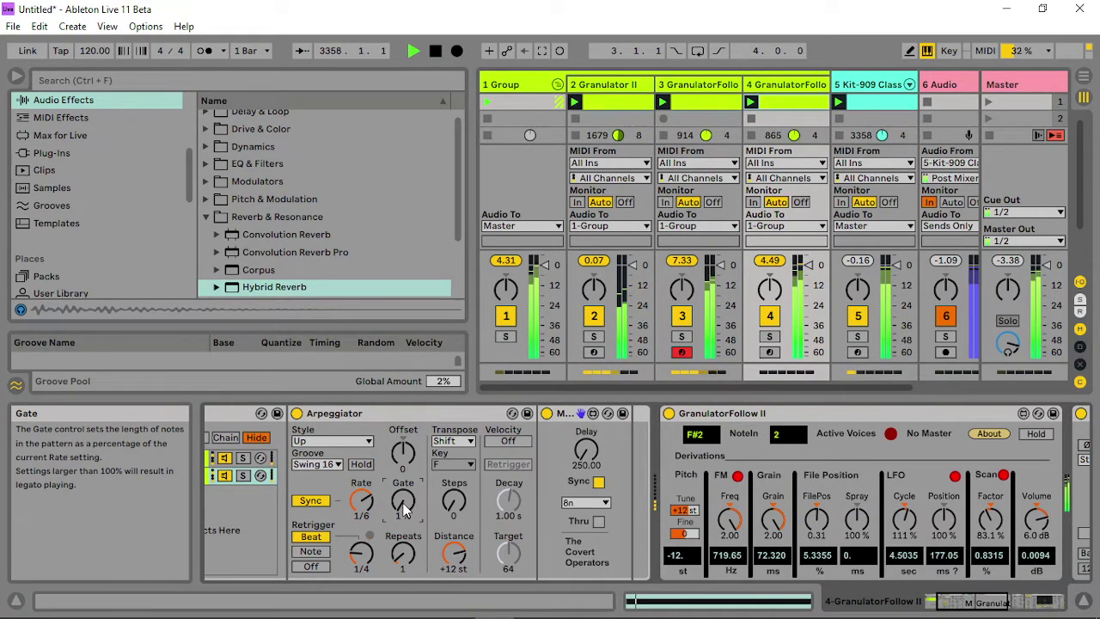
click(274, 459)
drag(411, 508, 411, 415)
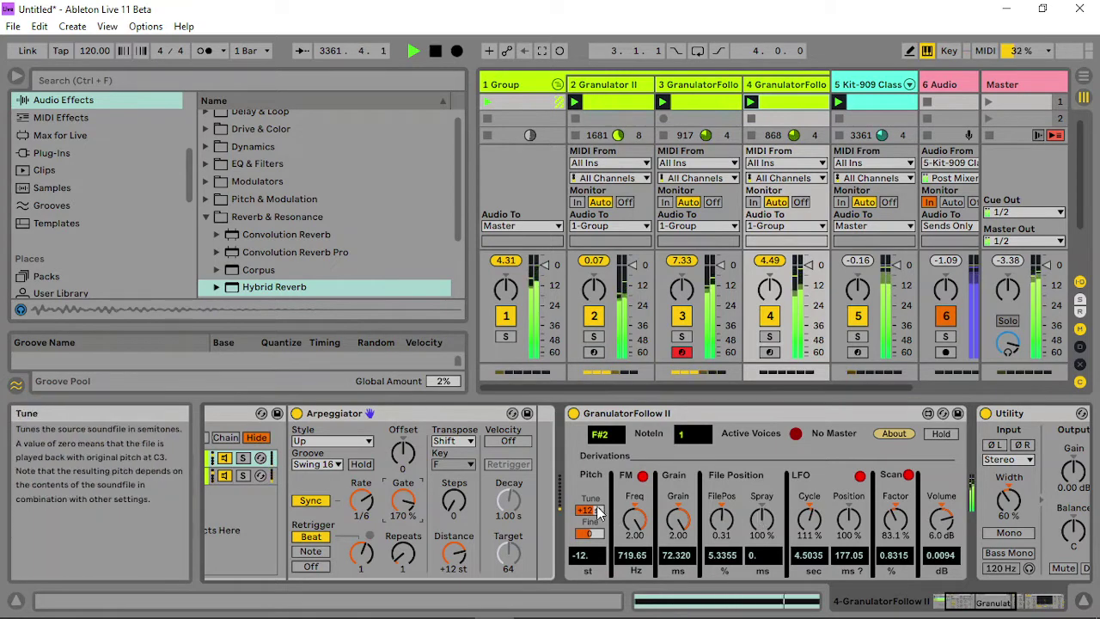
- Set track 4's GranulatorFollow II tune to +24 st and volume to 5.6 dB
drag(599, 512, 599, 500)
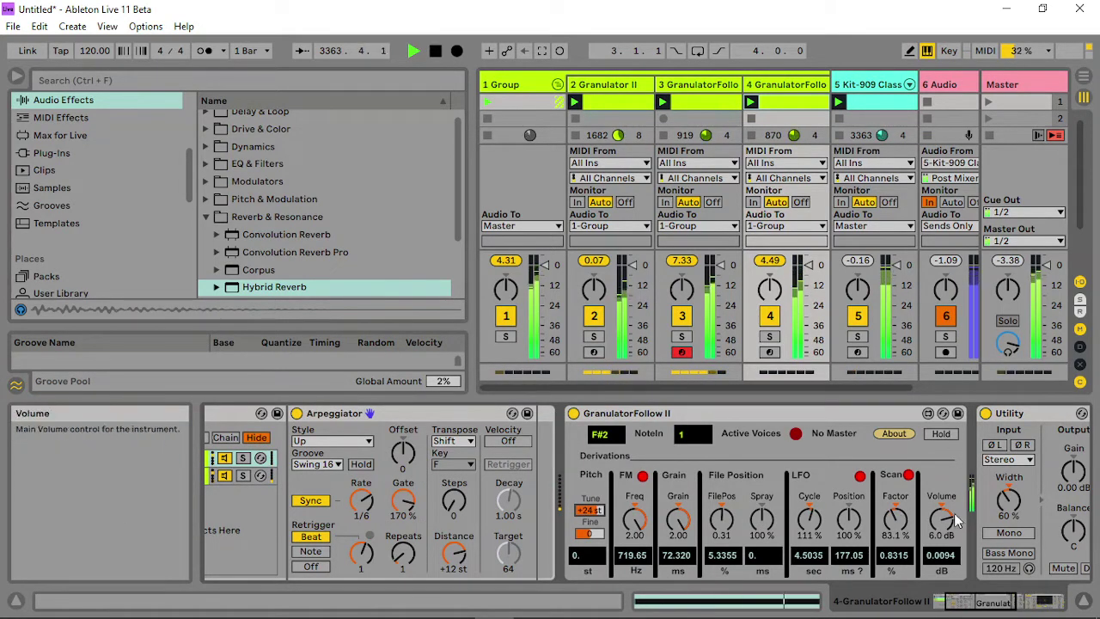
mouse_move(941, 518)
mouse_down()
mouse_move(941, 531)
mouse_move(941, 518)
mouse_up()
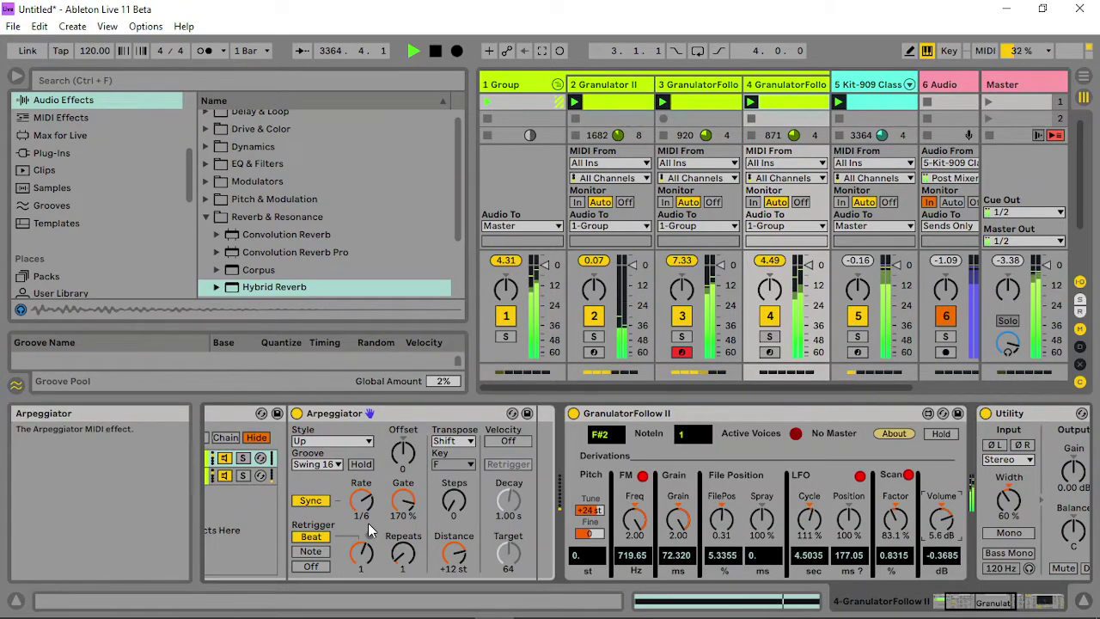
- Set track 4's Arpeggiator beat retrigger interval to 2 in the first chain and 1 in the second chain
drag(368, 552, 368, 546)
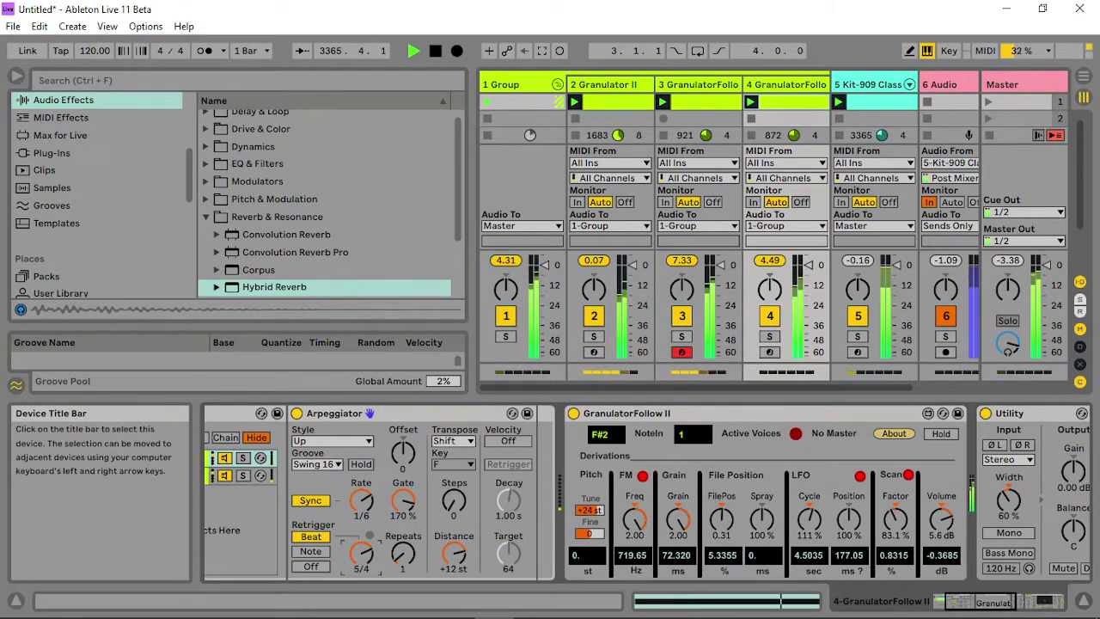
click(272, 480)
drag(361, 551, 361, 545)
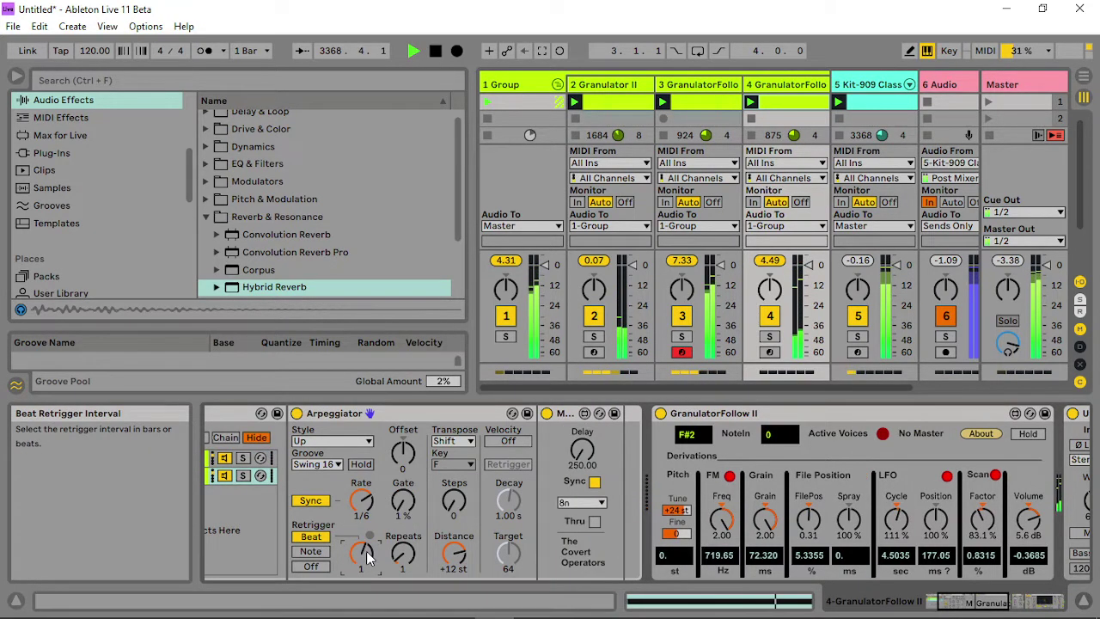
- Set the second chain's MIDI Delay to 2n and track 4's GranulatorFollow II scan factor to 115% with file position 3.46
click(585, 502)
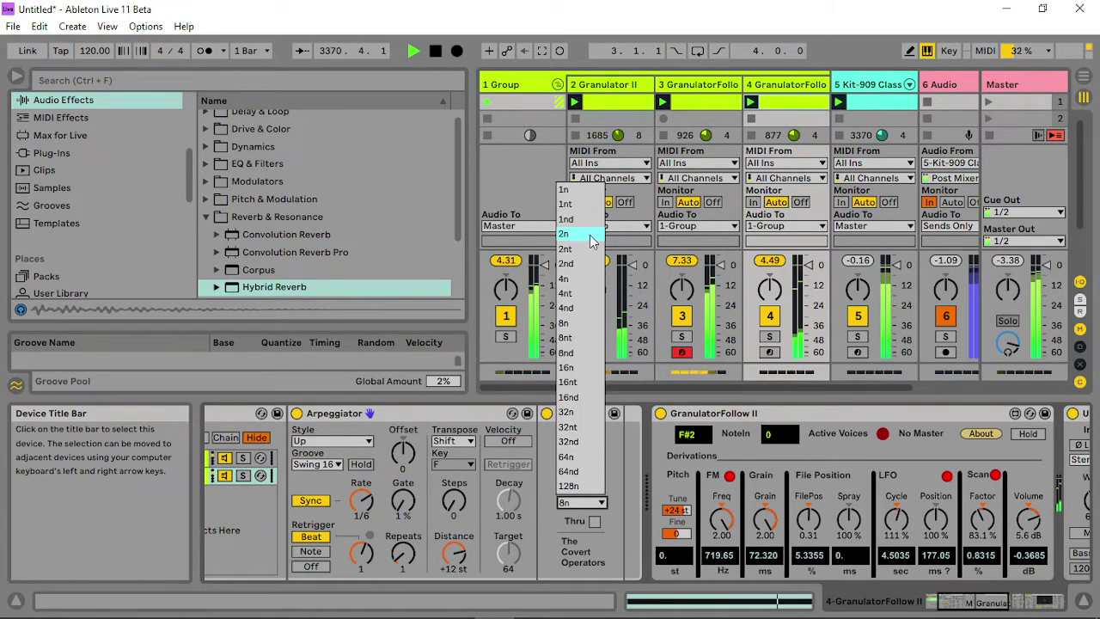
click(575, 234)
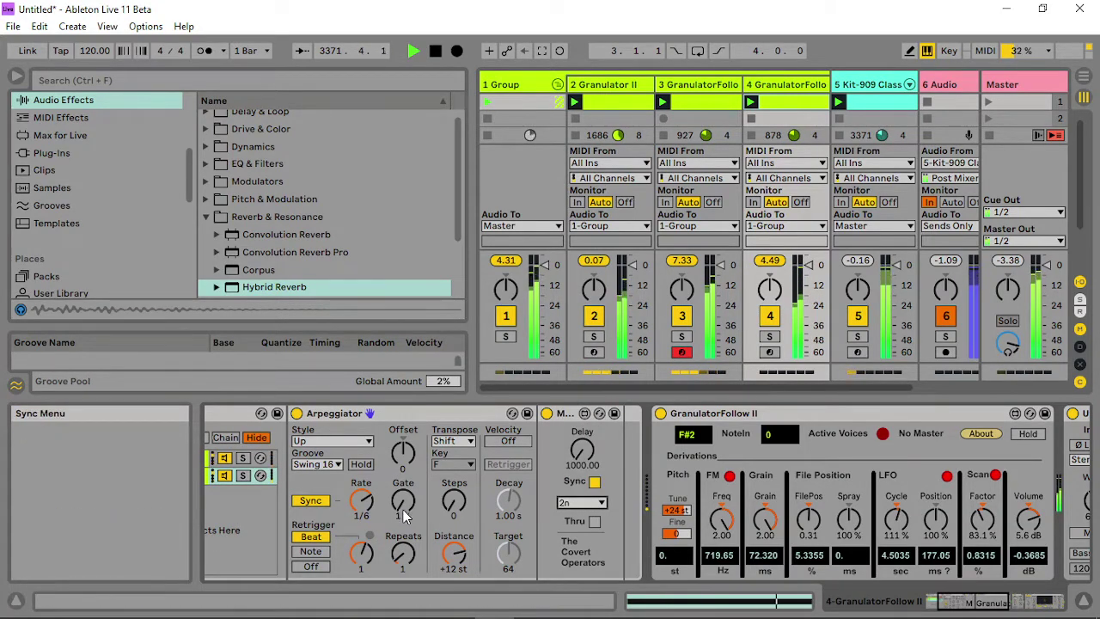
drag(988, 519, 989, 415)
drag(811, 519, 812, 516)
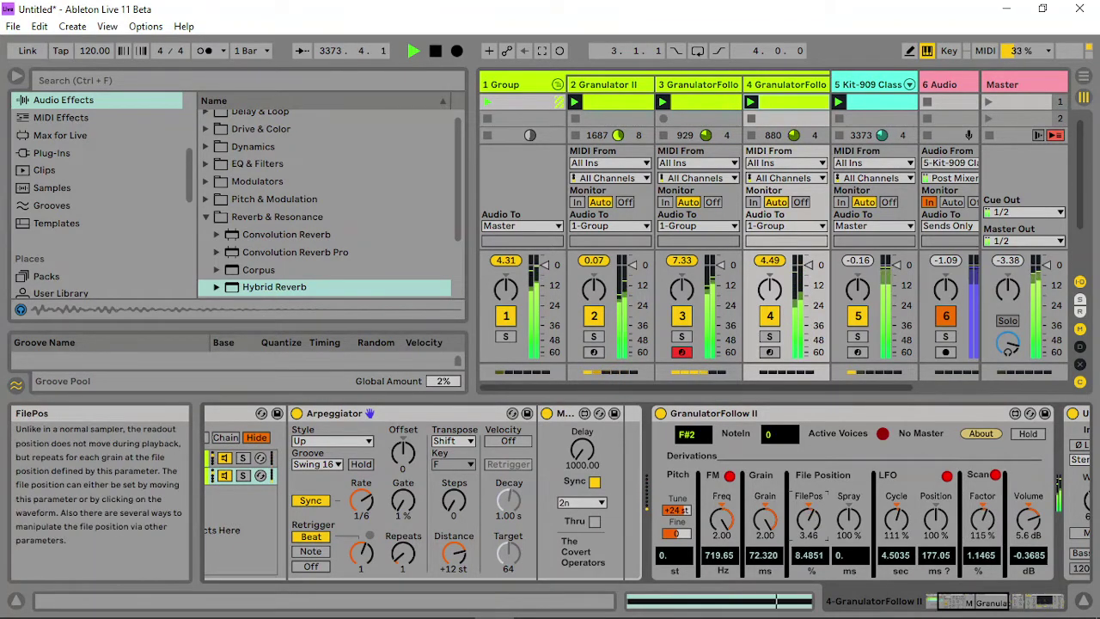
- Set the first chain's Arpeggiator retrigger interval to 1/4 and track 4's GranulatorFollow II grain to 0.90
click(271, 459)
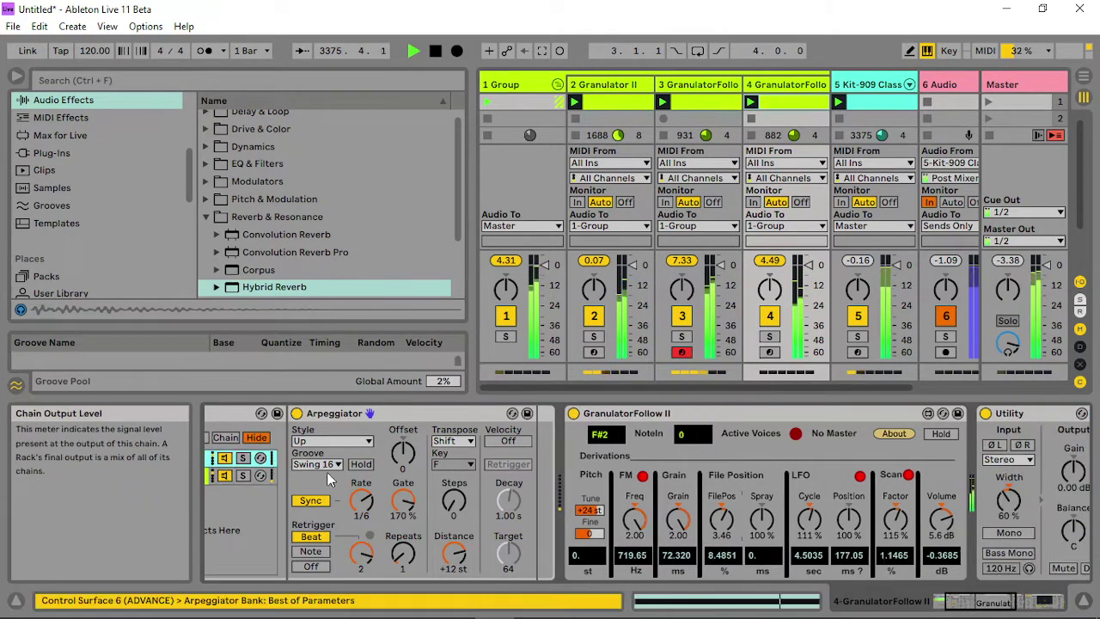
drag(361, 555, 361, 578)
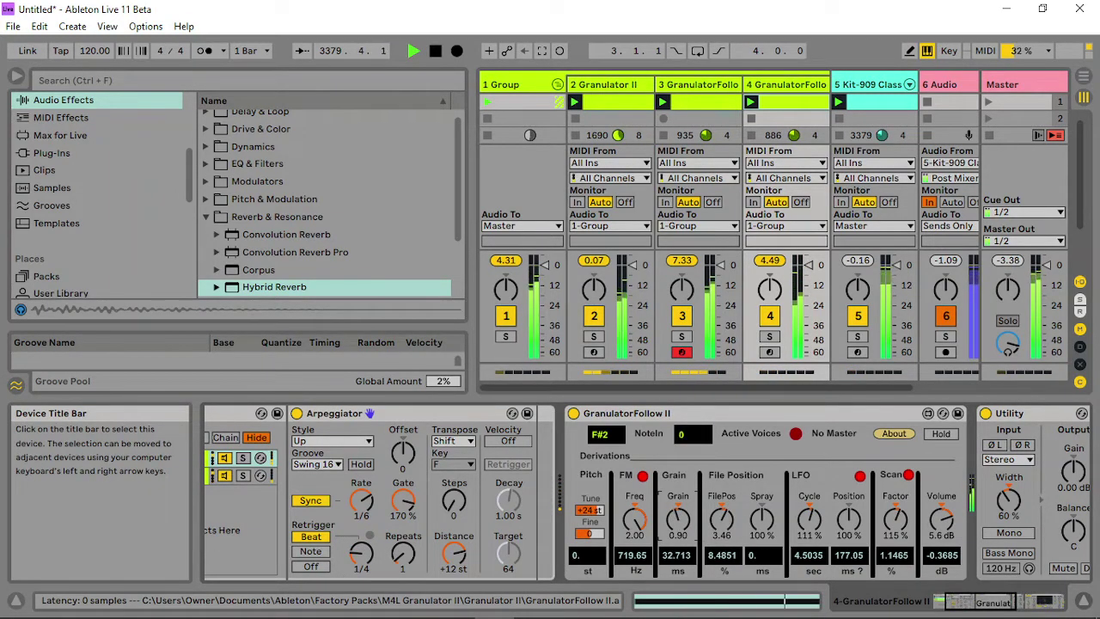
- Set the Grain Key amount of track 2's Granulator II to 0 and its grain frequency to 48.1 Hz
click(604, 84)
click(370, 537)
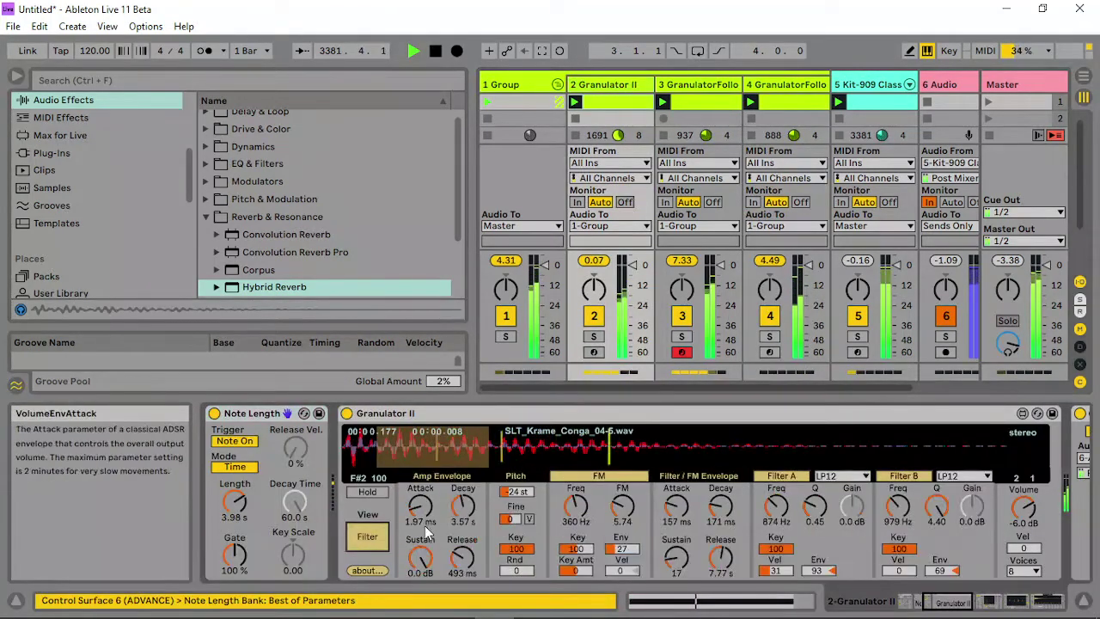
click(370, 537)
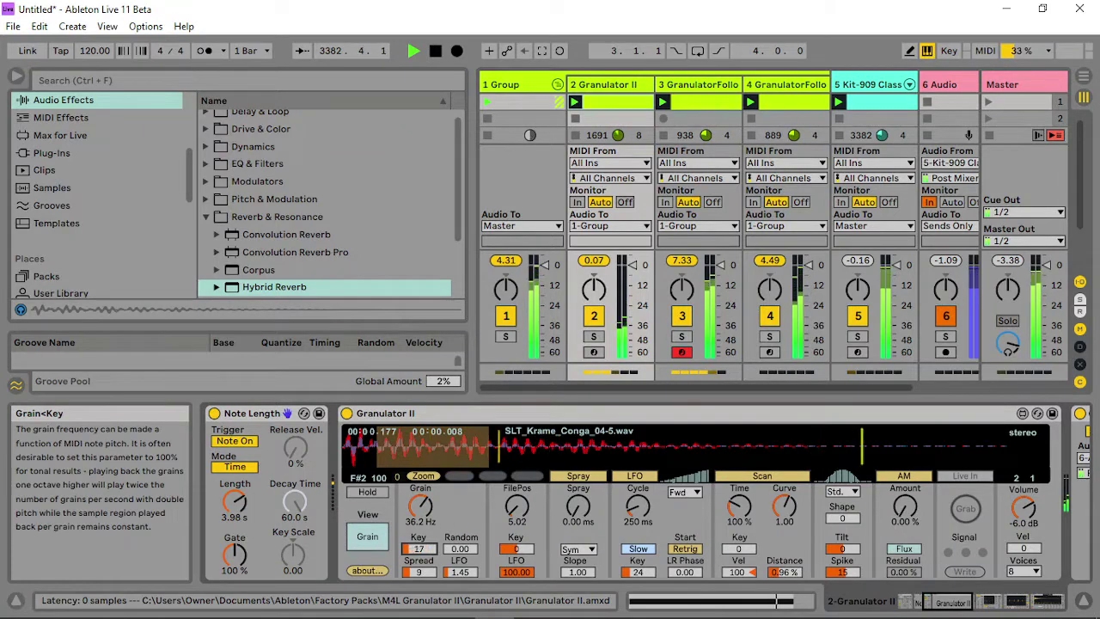
drag(420, 548, 419, 563)
drag(421, 509, 421, 500)
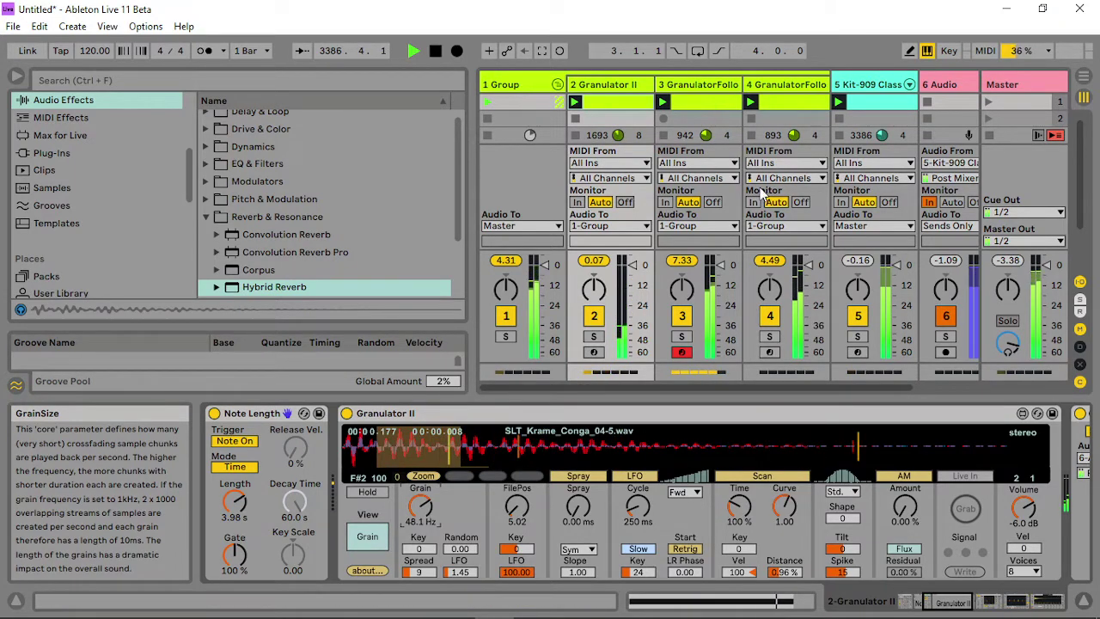
- Reset the Kick 909's pitch to 0 st in track 5's drum rack and check the snare, clap and closed hi-hat settings
click(868, 84)
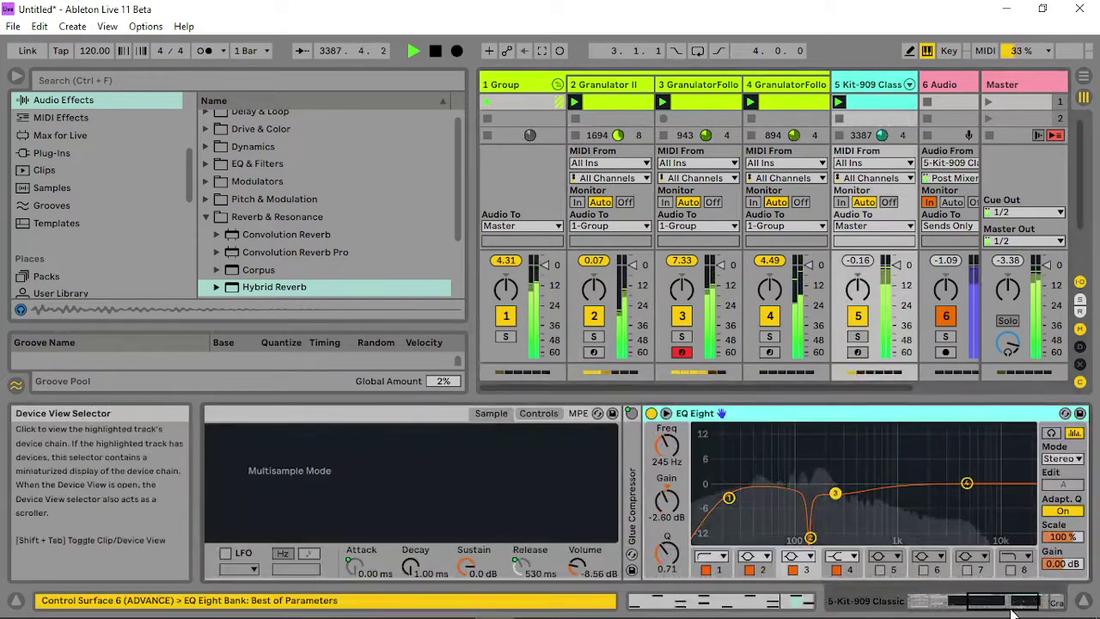
drag(1011, 608, 944, 603)
click(290, 549)
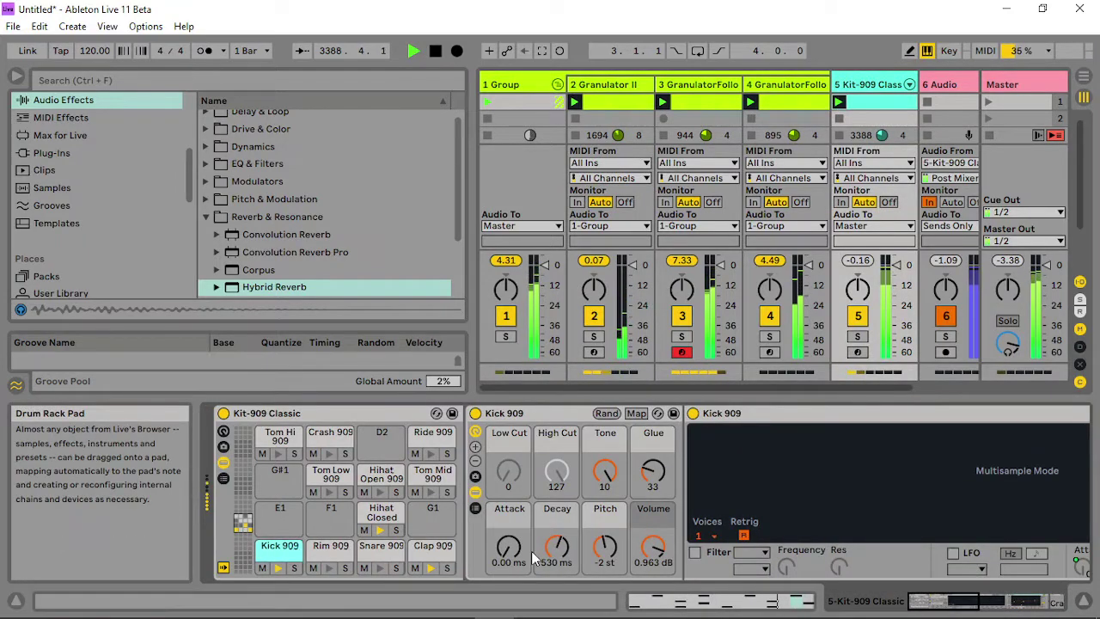
double_click(604, 555)
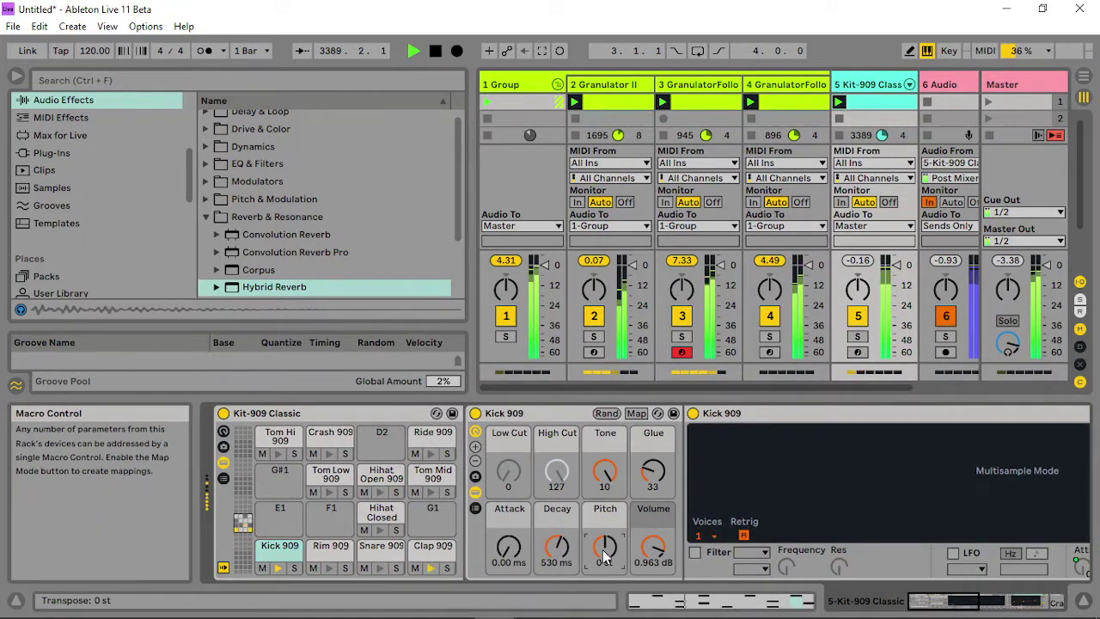
click(383, 547)
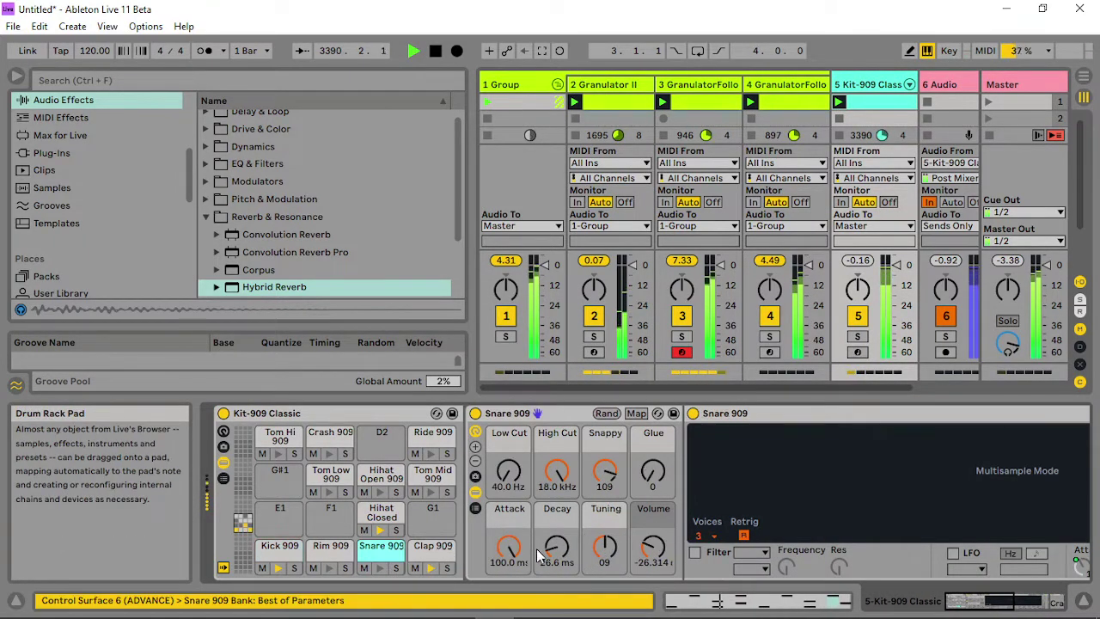
click(433, 548)
click(382, 512)
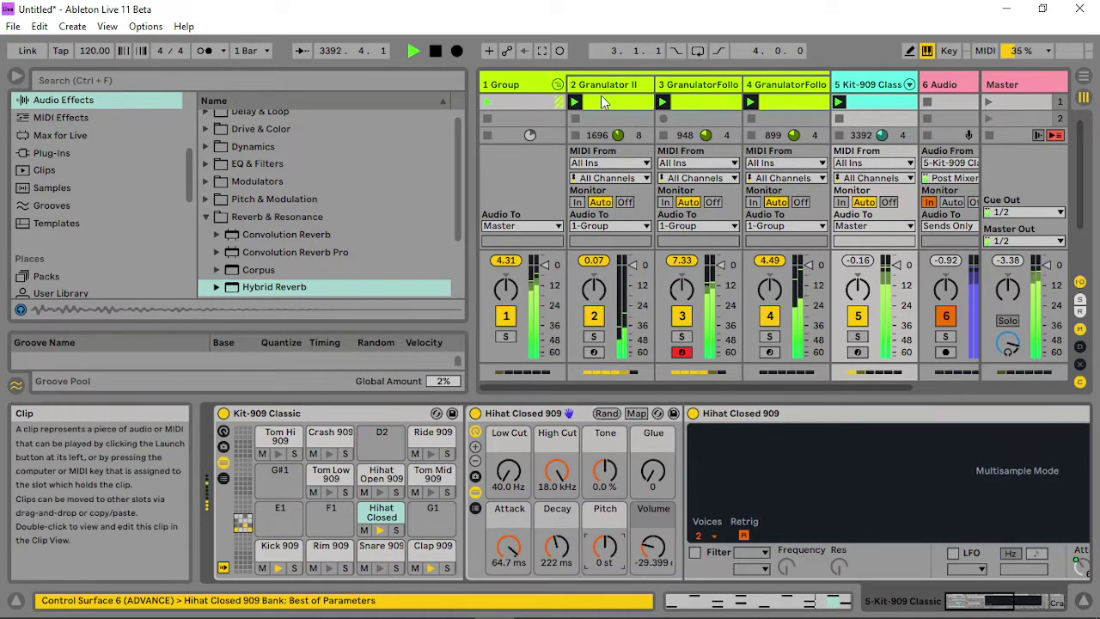
- Set track 3's Auto Filter cutoff to 814 Hz and resonance to 40%
click(709, 85)
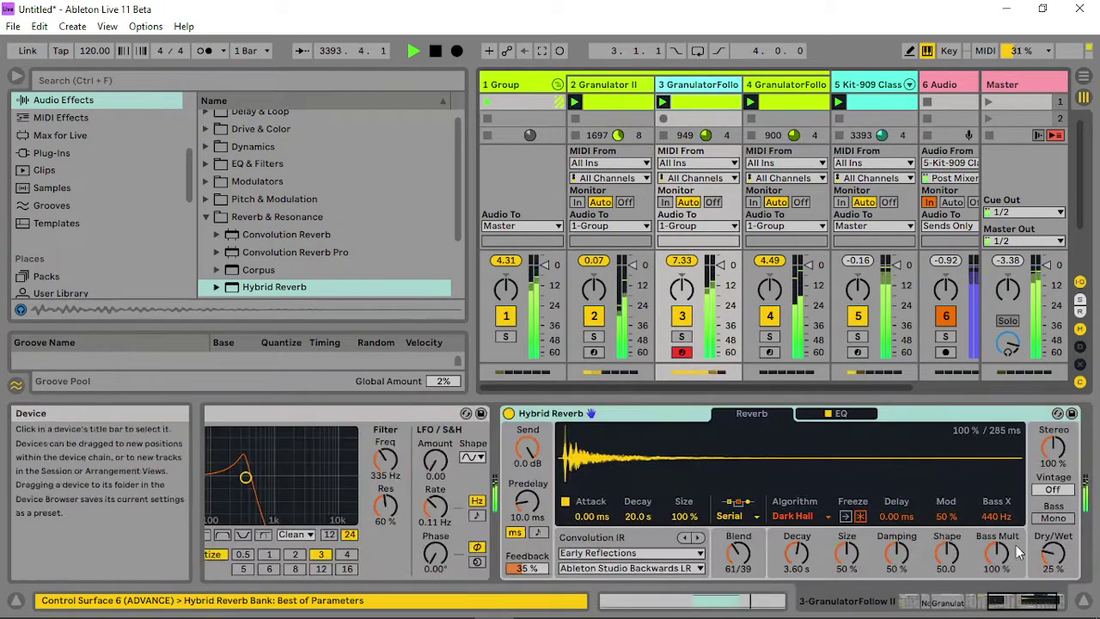
drag(1020, 600, 973, 601)
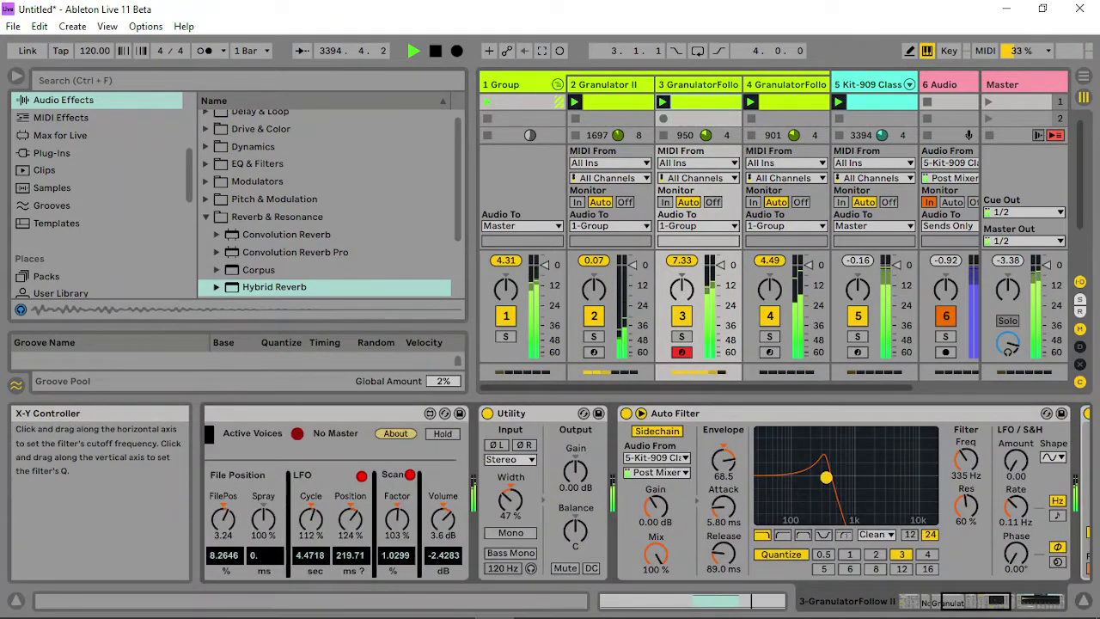
drag(890, 462, 924, 473)
drag(860, 489, 849, 492)
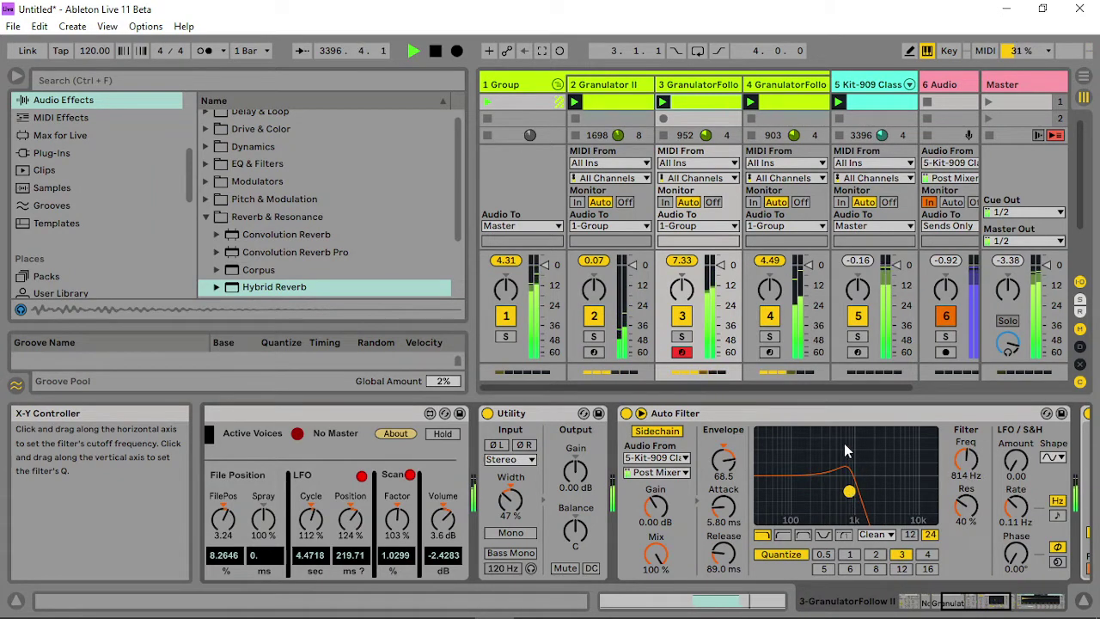
- Compare the mix with and without track 3 and leave the track deactivated
click(679, 317)
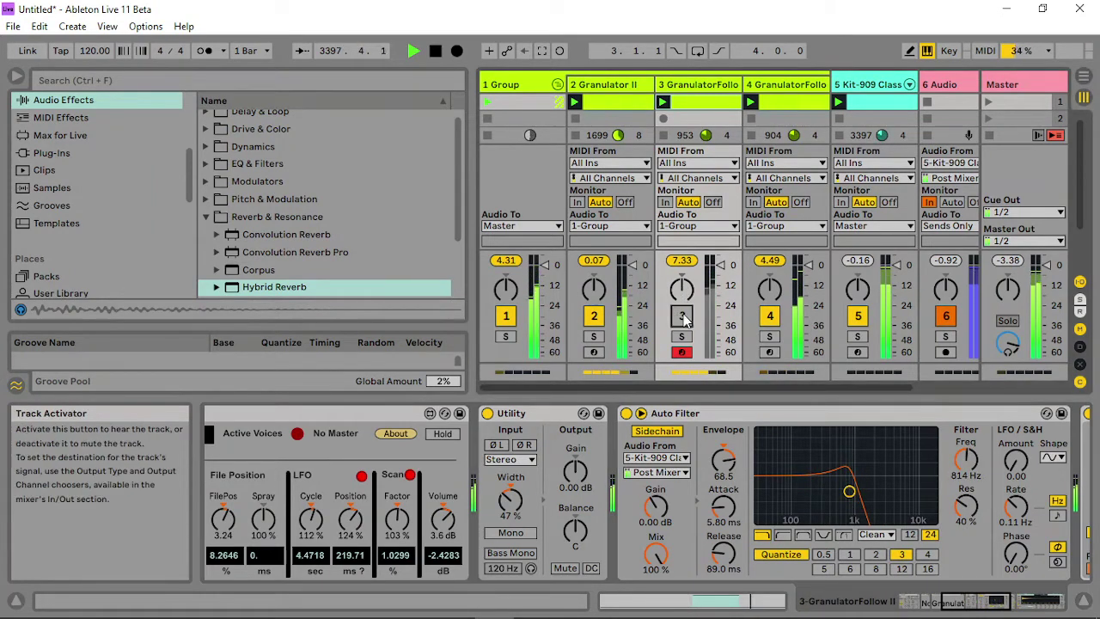
click(682, 317)
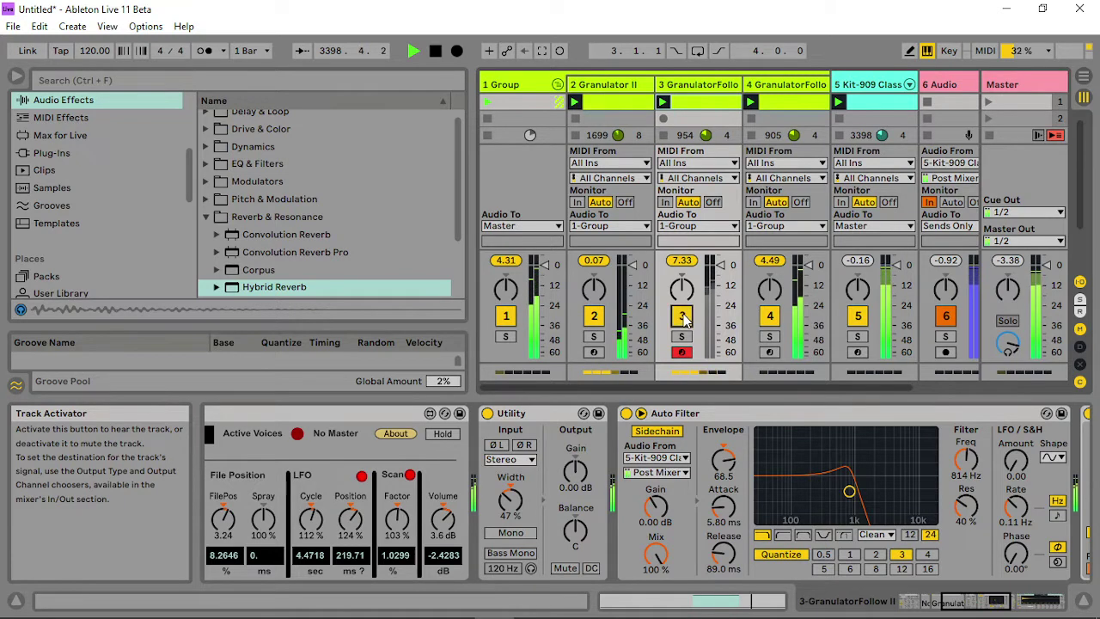
click(684, 318)
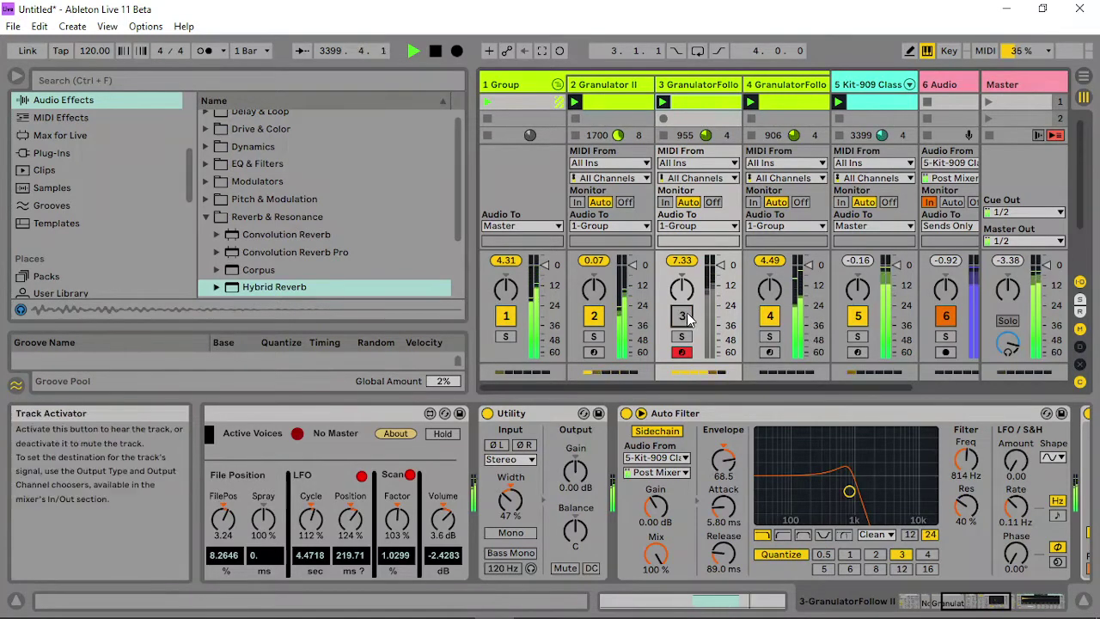
- Set the first chain's Arpeggiator gate on track 4 to 15%
click(630, 96)
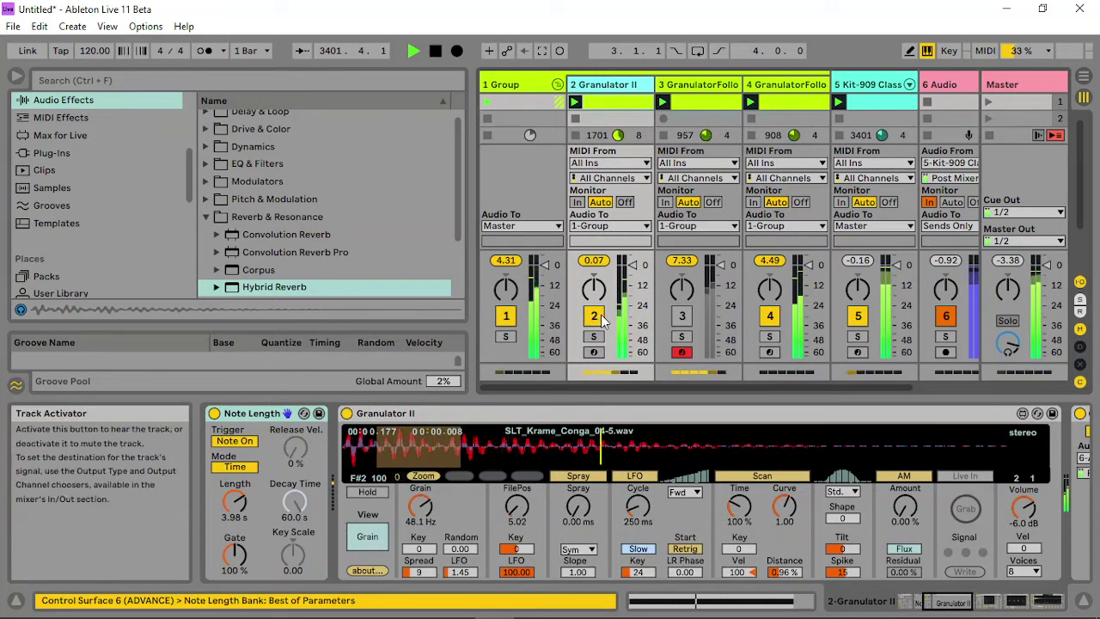
click(770, 84)
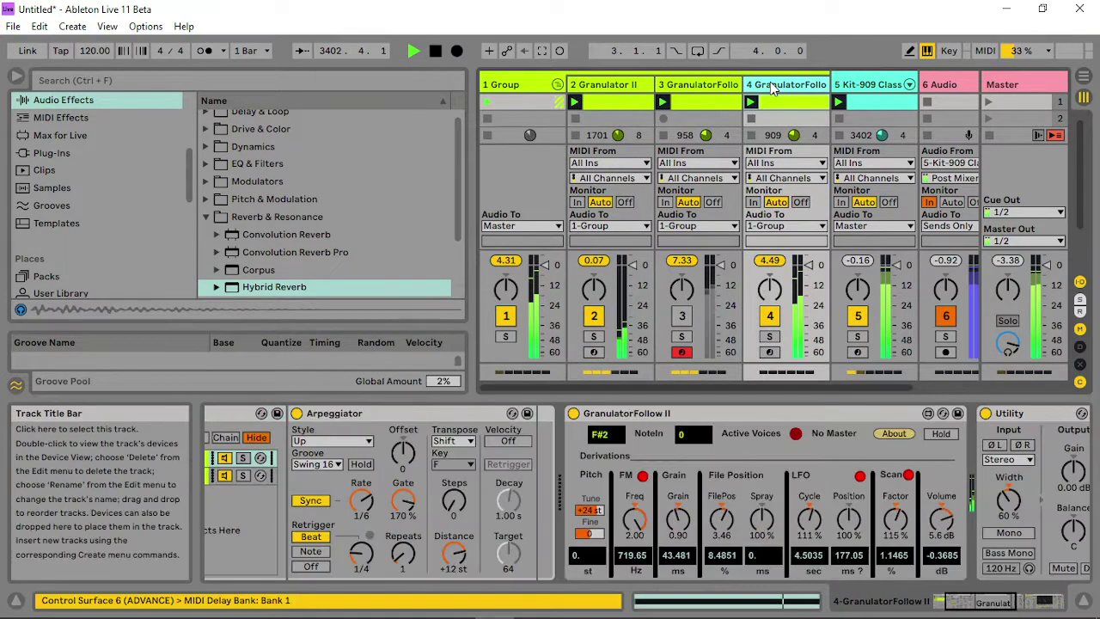
drag(421, 501, 421, 593)
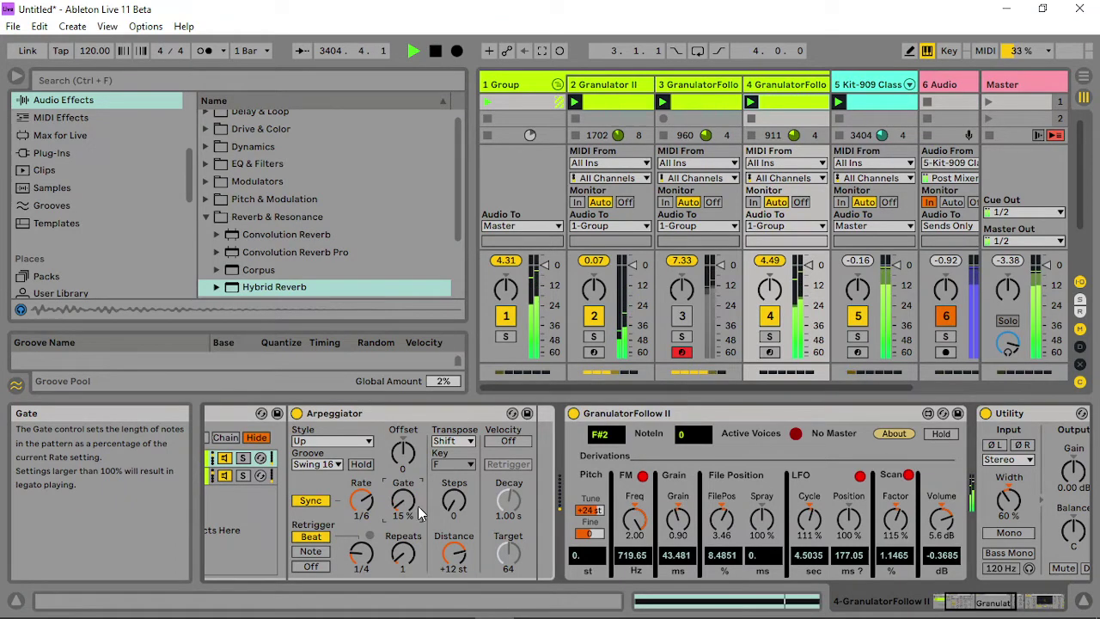
- Add a Note Echo after track 4's Arpeggiator with delay time 3, feed delay 18.1% and feedback 24.8%
click(75, 117)
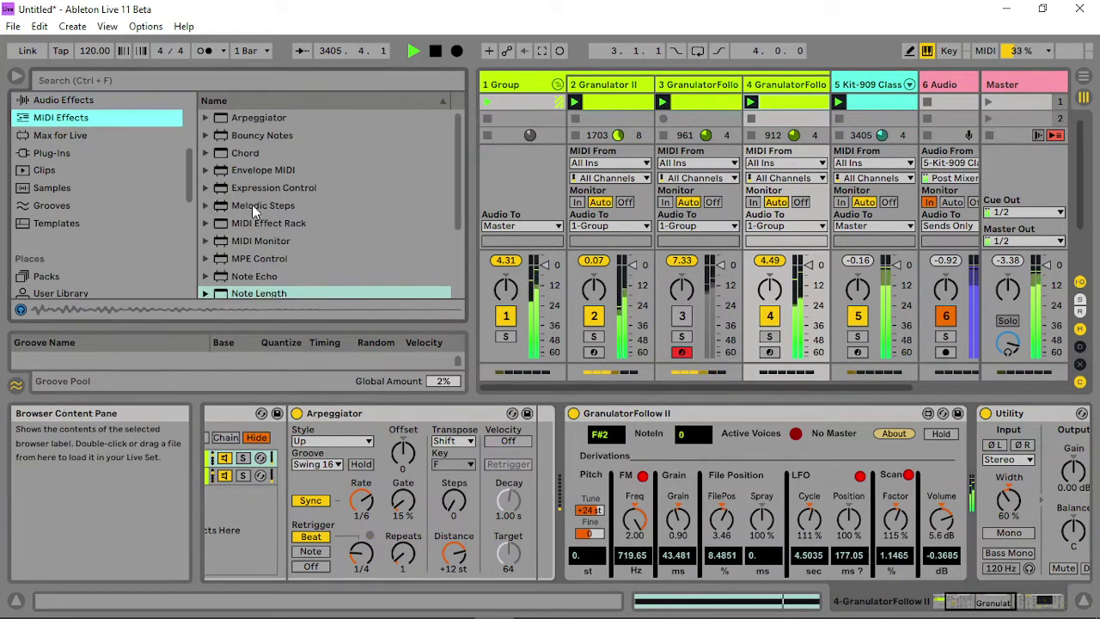
drag(265, 276, 534, 494)
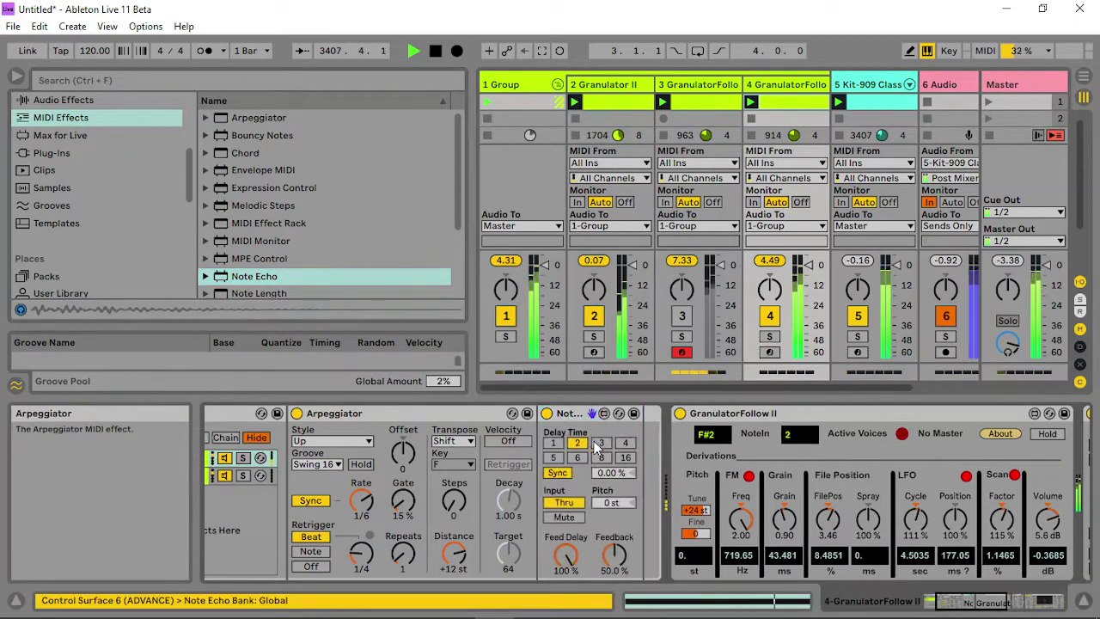
drag(565, 552, 567, 560)
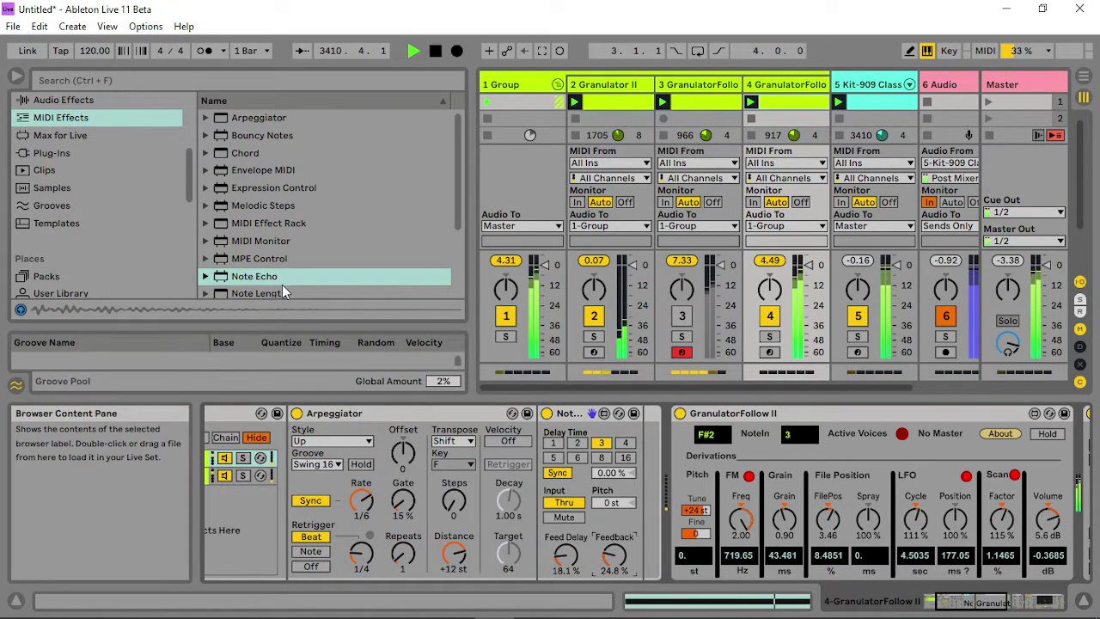
- Add a Note Length device after track 4's Note Echo and set its length to 16.7 ms
mouse_move(280, 290)
mouse_down()
mouse_move(578, 415)
mouse_move(650, 499)
mouse_up()
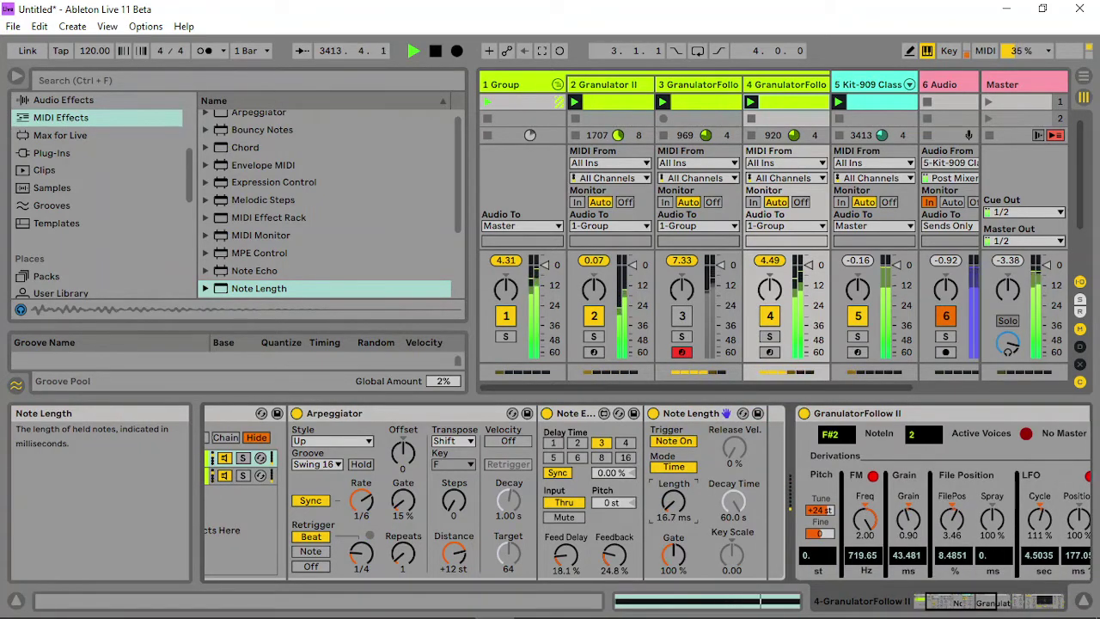
- Set the FilePos of track 4's GranulatorFollow II to 0.91
click(1015, 602)
drag(1012, 600, 1016, 600)
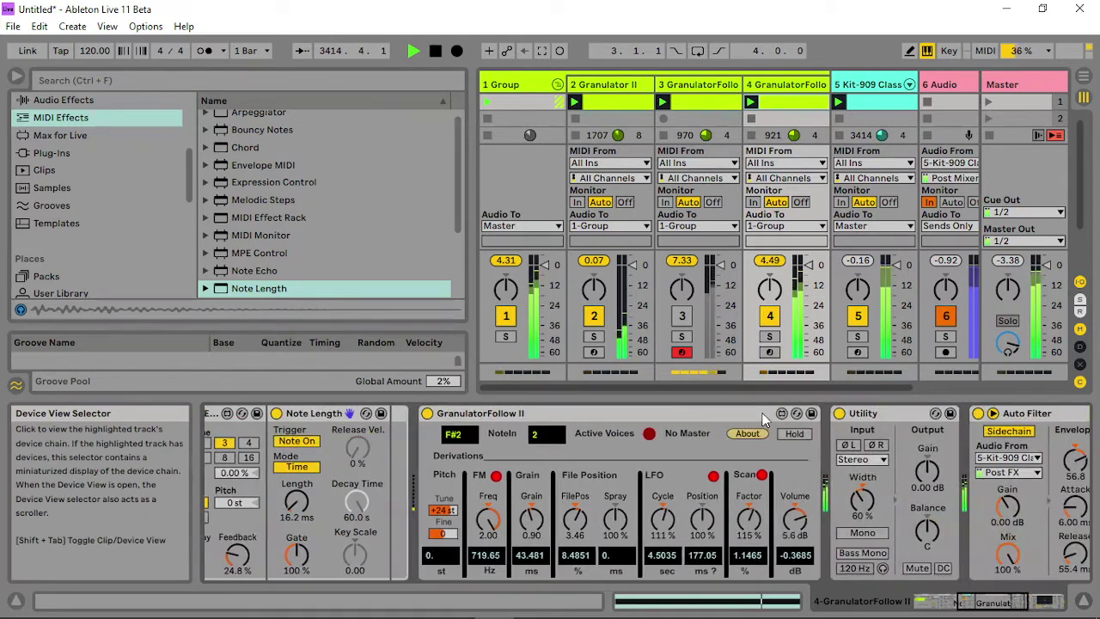
drag(575, 520, 575, 526)
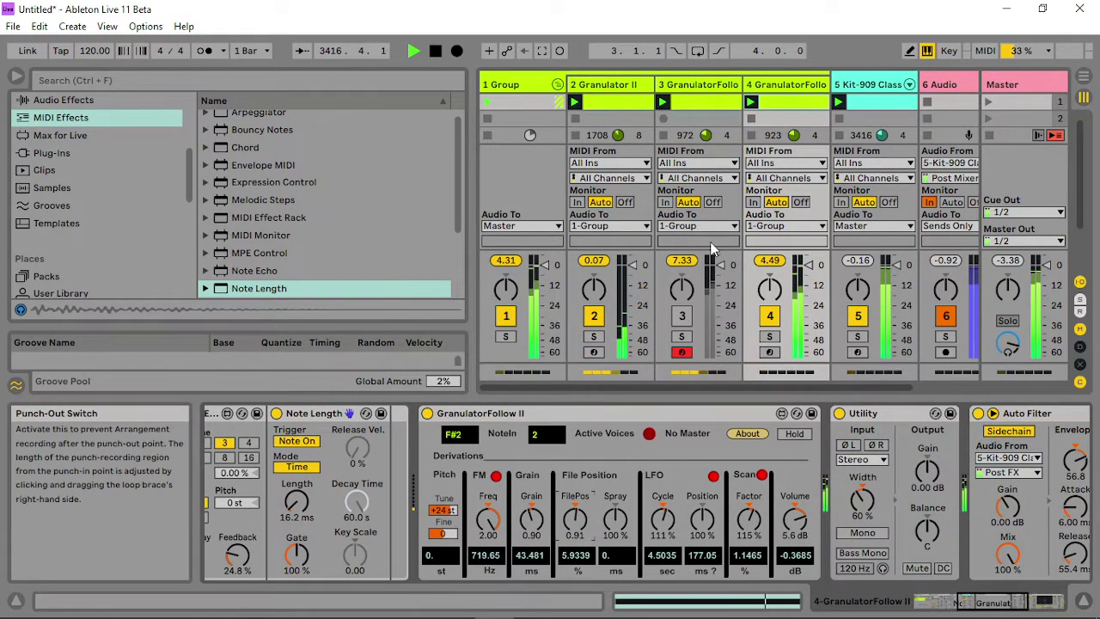
- Reactivate track 3 and lower its GranulatorFollow II volume to 2.6 dB
click(682, 316)
click(701, 86)
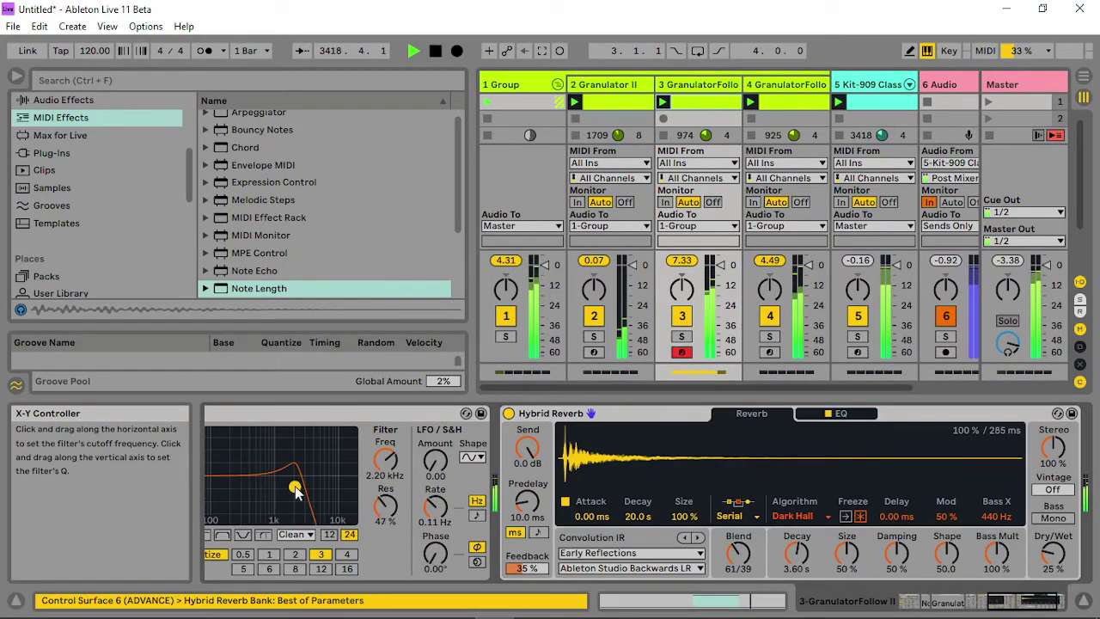
drag(1010, 606, 934, 606)
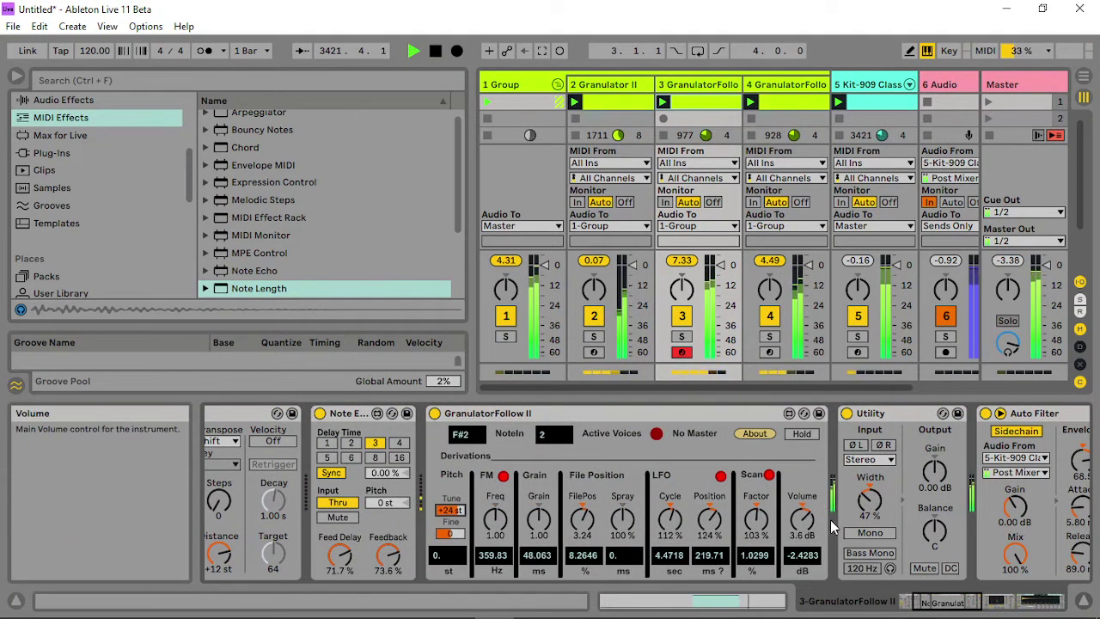
drag(806, 521, 806, 549)
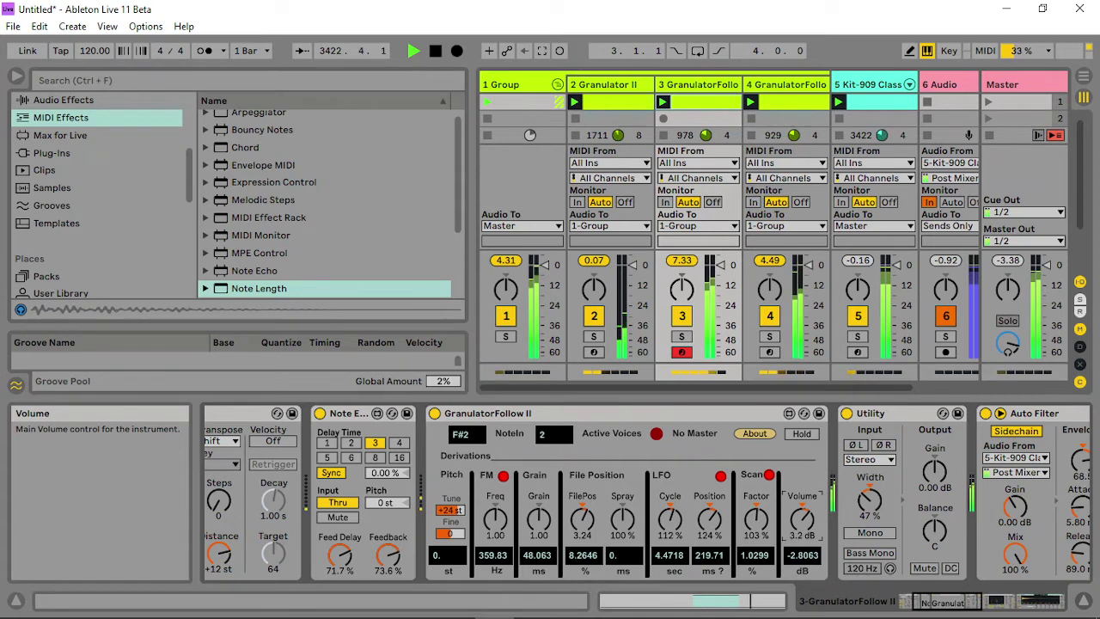
- Add a Note Length device set to 10.0 ms after track 3's Note Echo and raise the GranulatorFollow II volume to 6.7 dB
drag(971, 604, 954, 606)
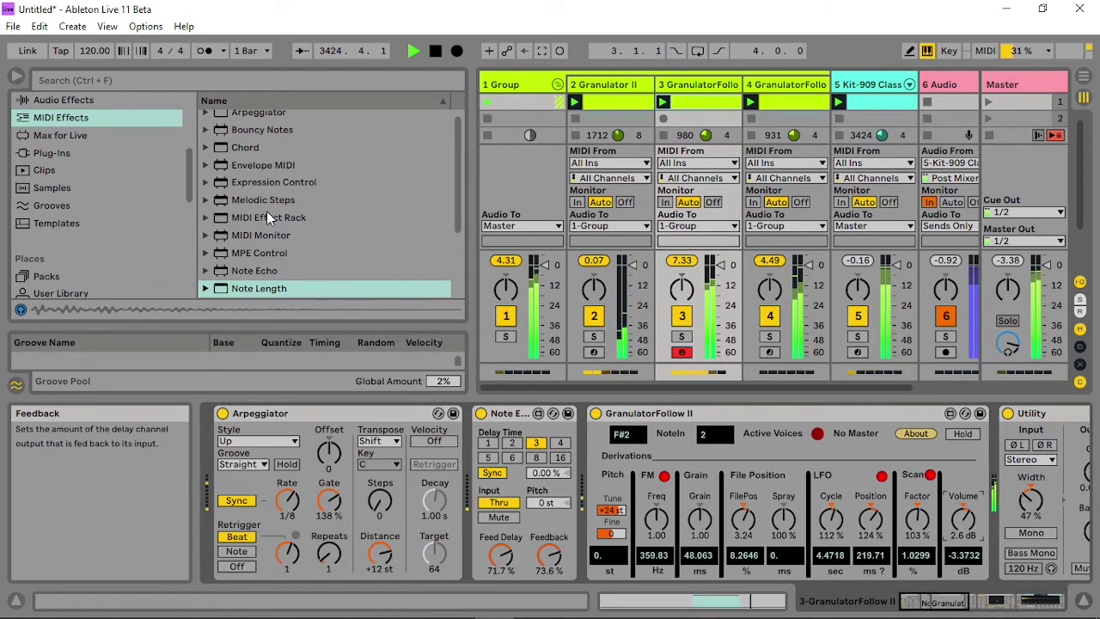
drag(257, 287, 585, 478)
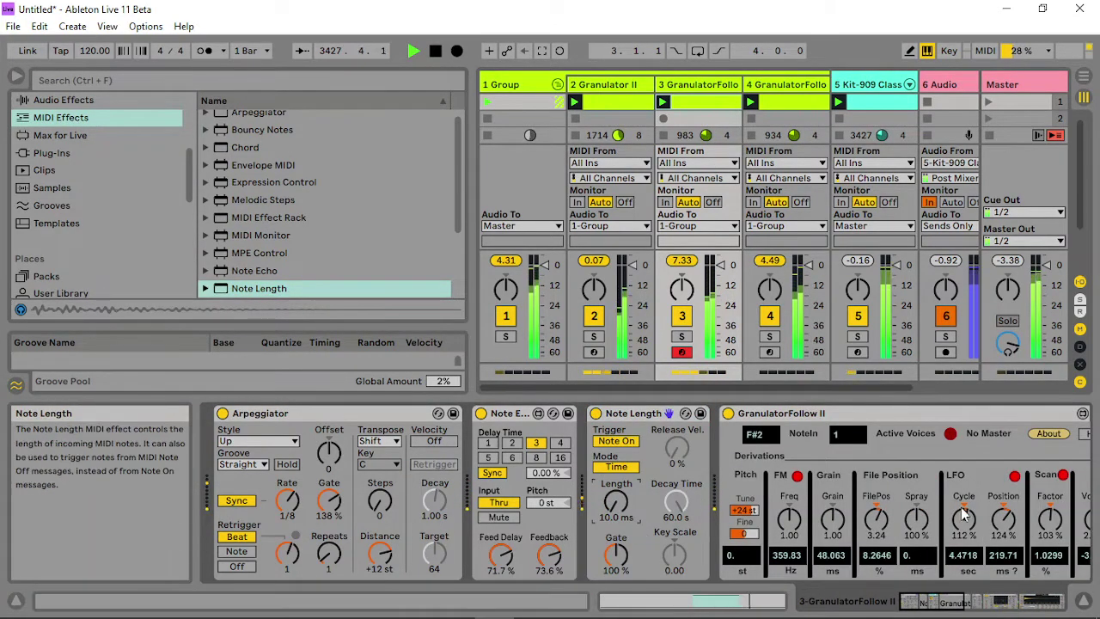
drag(942, 603, 969, 605)
drag(716, 526, 716, 503)
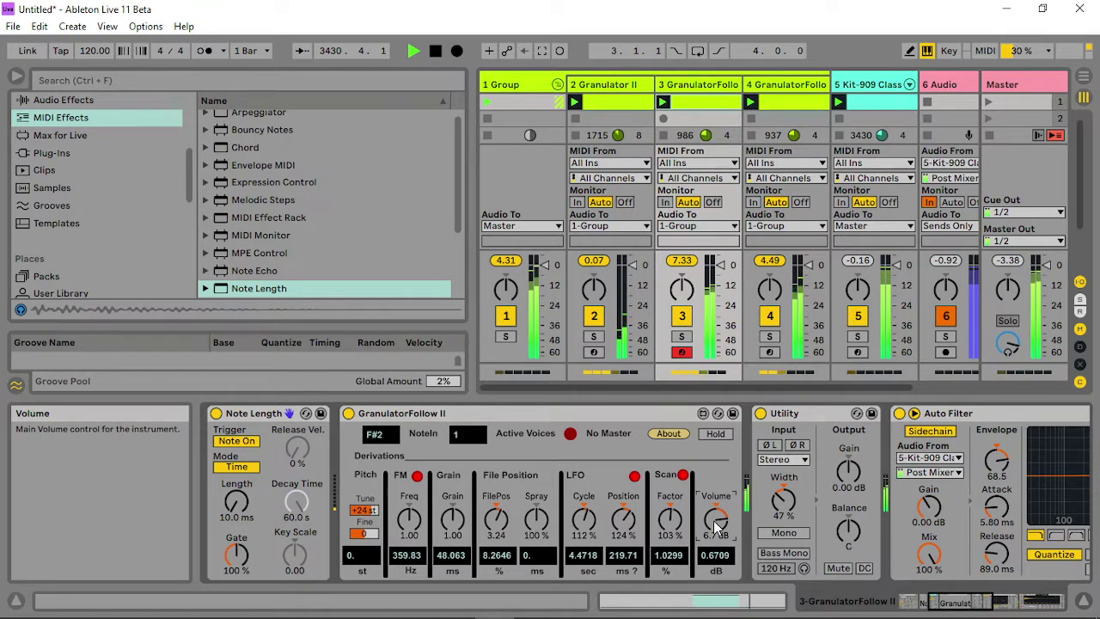
- Set track 2's Note Length to 196 ms and show the Filter view of its Granulator II
click(618, 84)
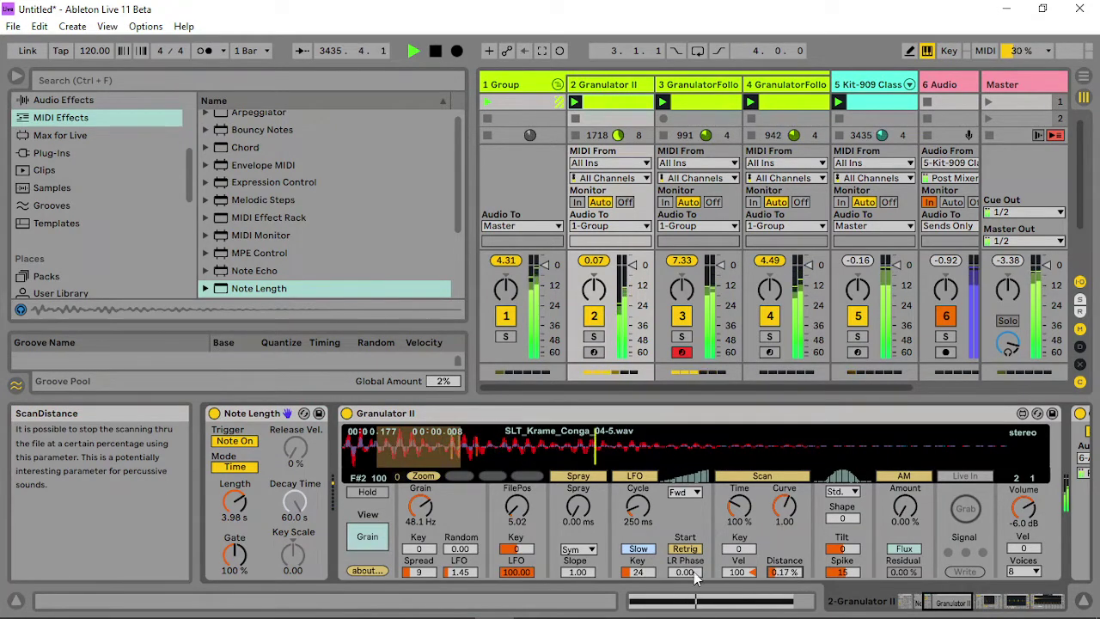
drag(236, 511, 237, 545)
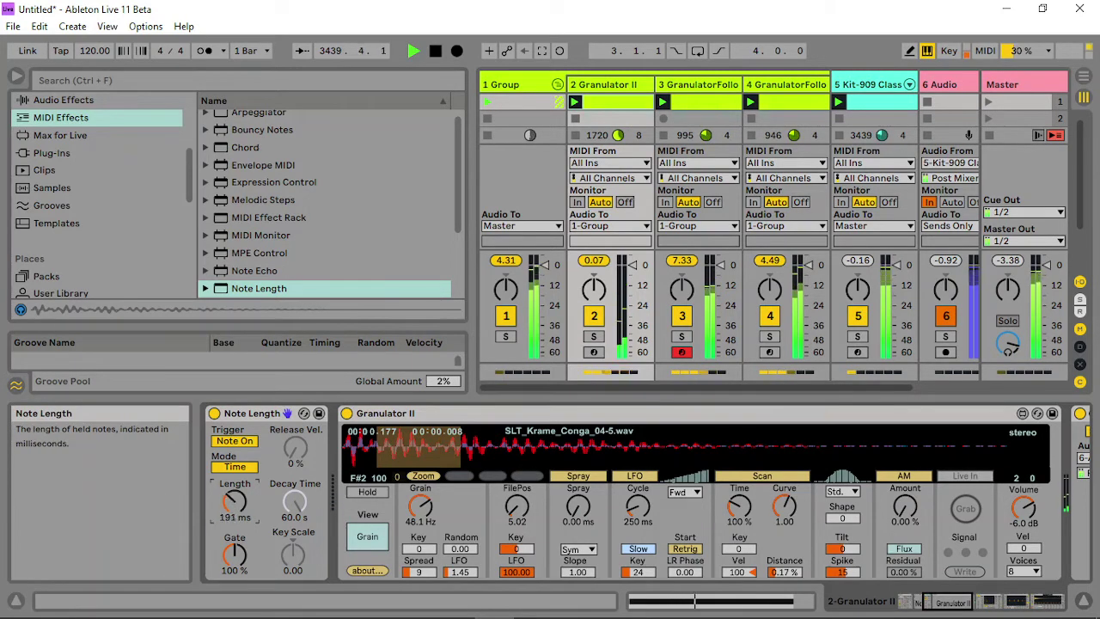
click(377, 536)
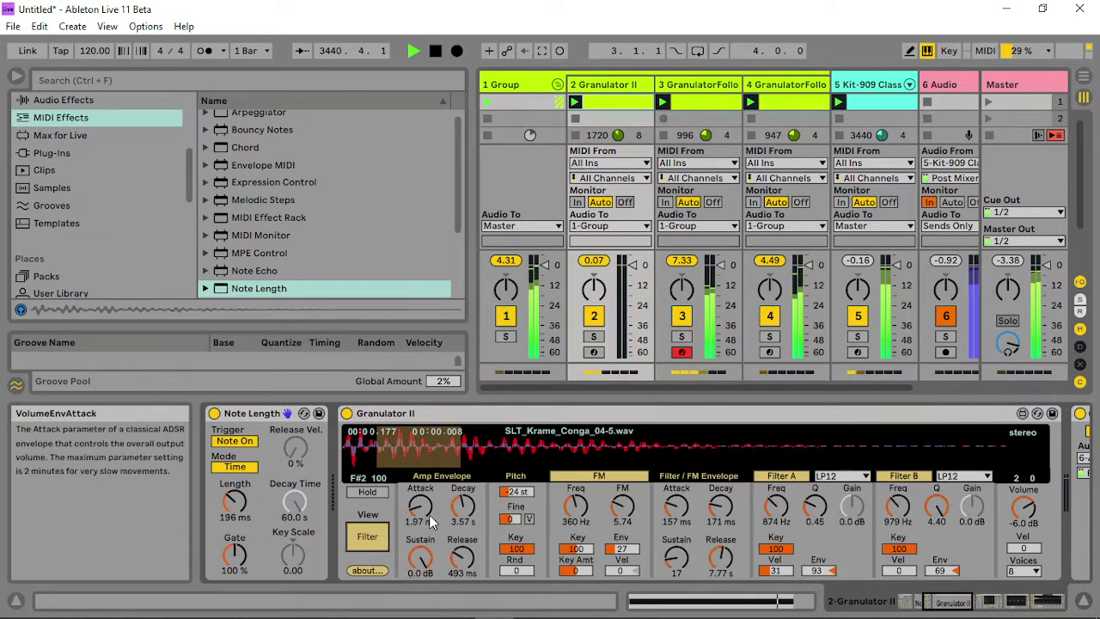
click(370, 536)
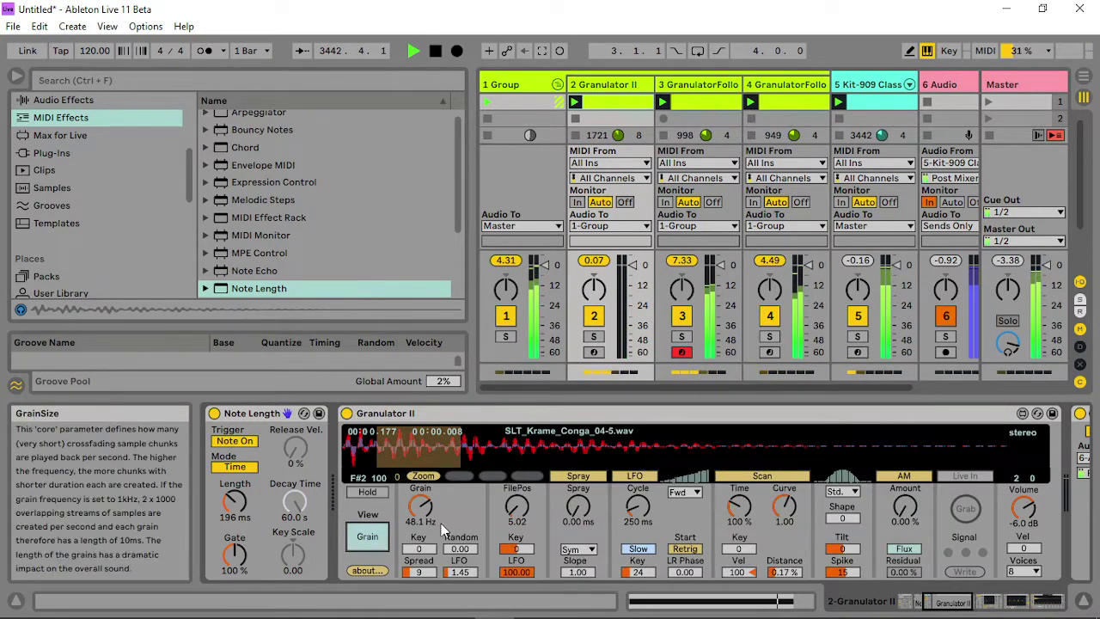
click(367, 536)
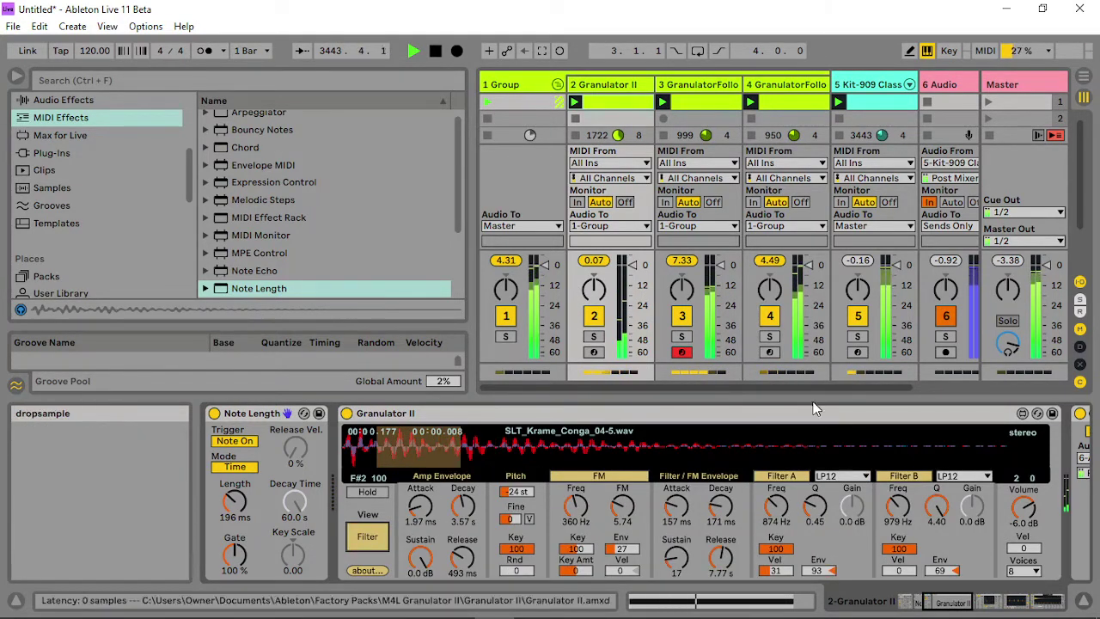
- Try Filter A at 1.03 kHz and Filter B at 440 Hz in track 2's Granulator II
mouse_move(776, 507)
mouse_down()
mouse_move(776, 496)
mouse_move(784, 517)
mouse_up()
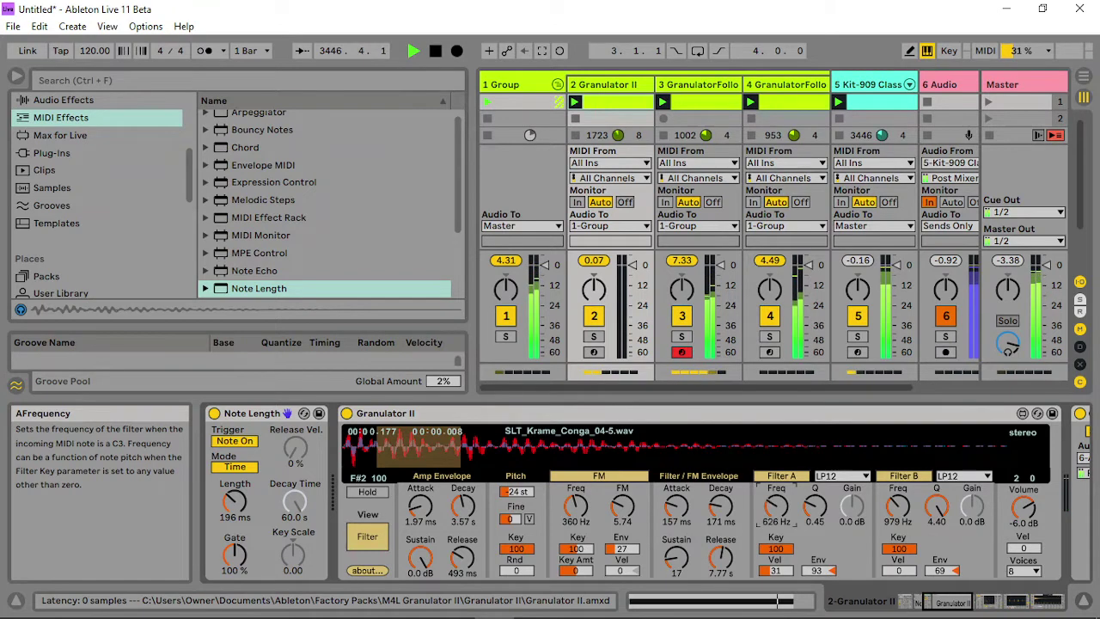
drag(776, 507, 776, 497)
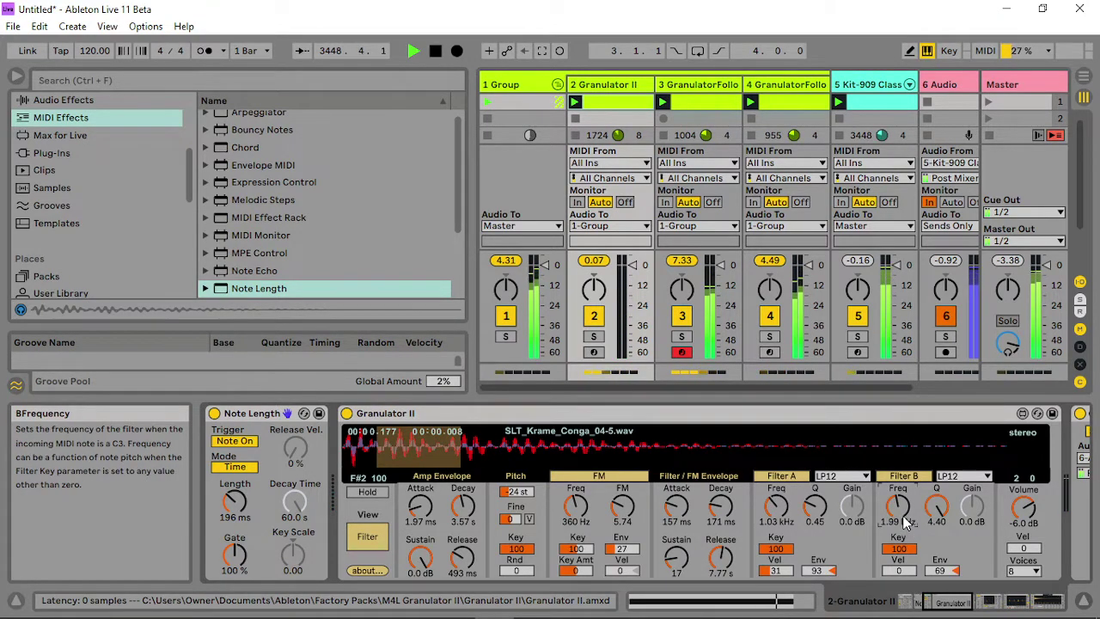
drag(907, 521, 907, 535)
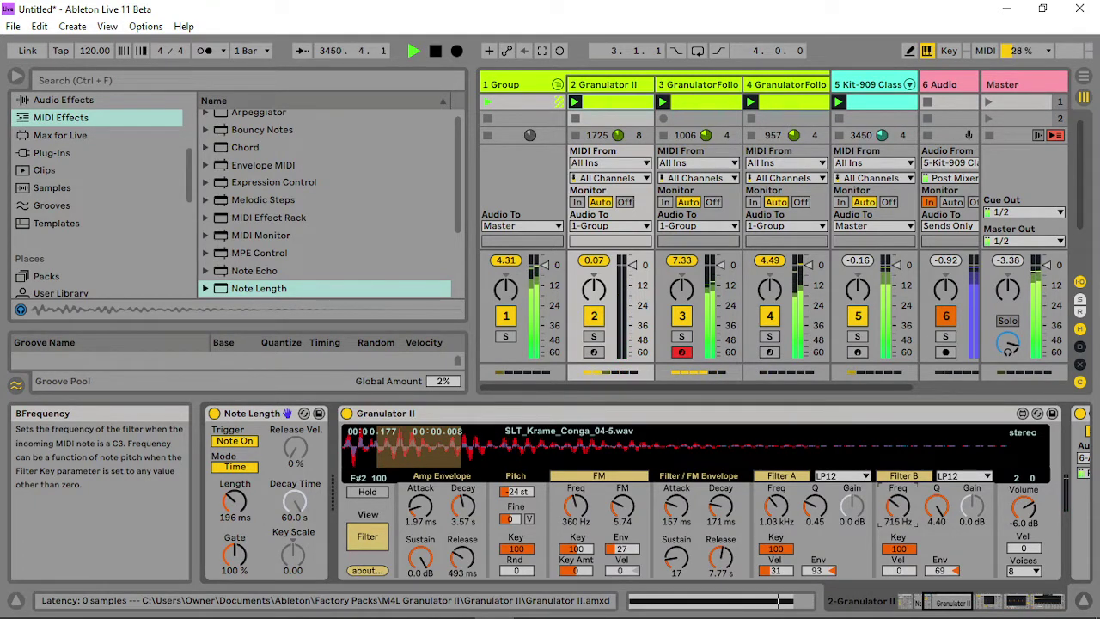
drag(898, 507, 898, 525)
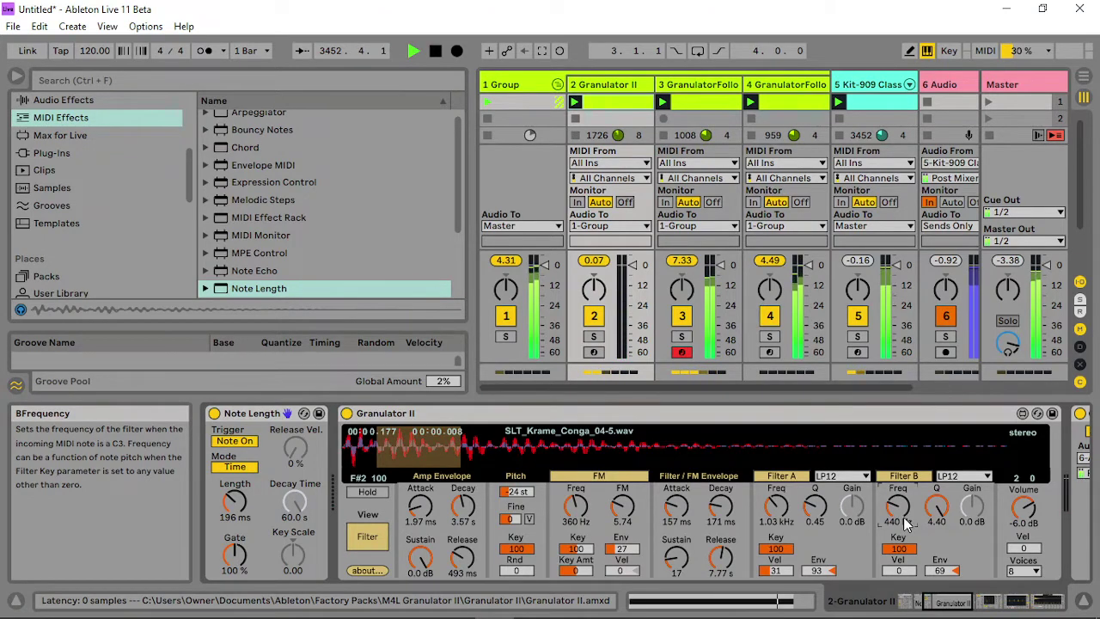
- Set Granulator II's Filter B envelope amount to 74, Filter A's to 95, Filter A frequency to 1.06 kHz and filter envelope decay to 164 ms
drag(941, 570, 941, 564)
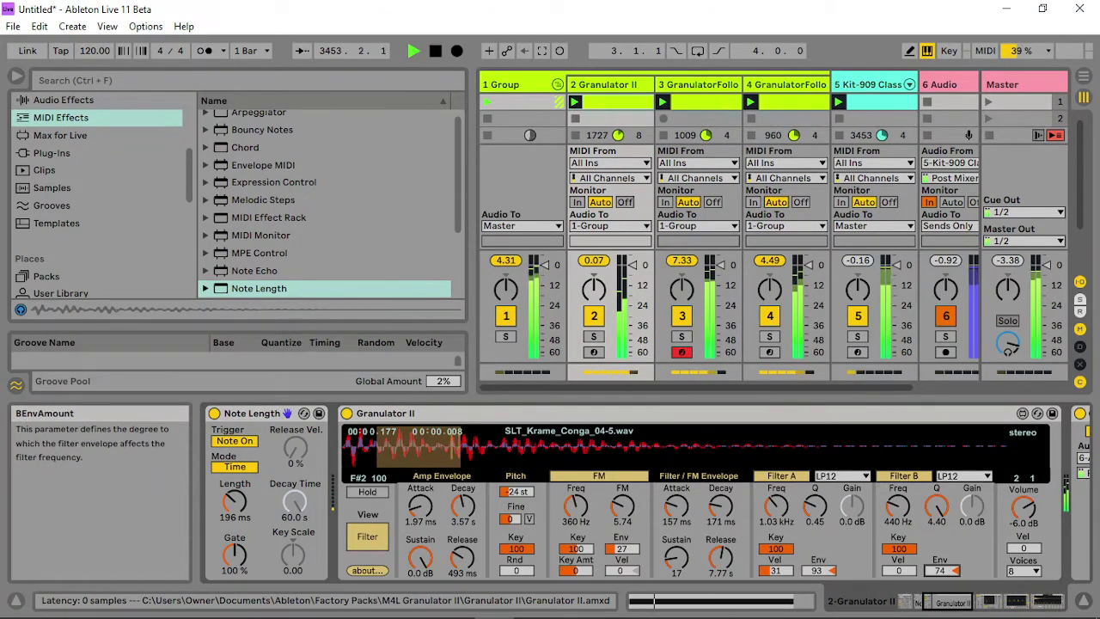
click(818, 570)
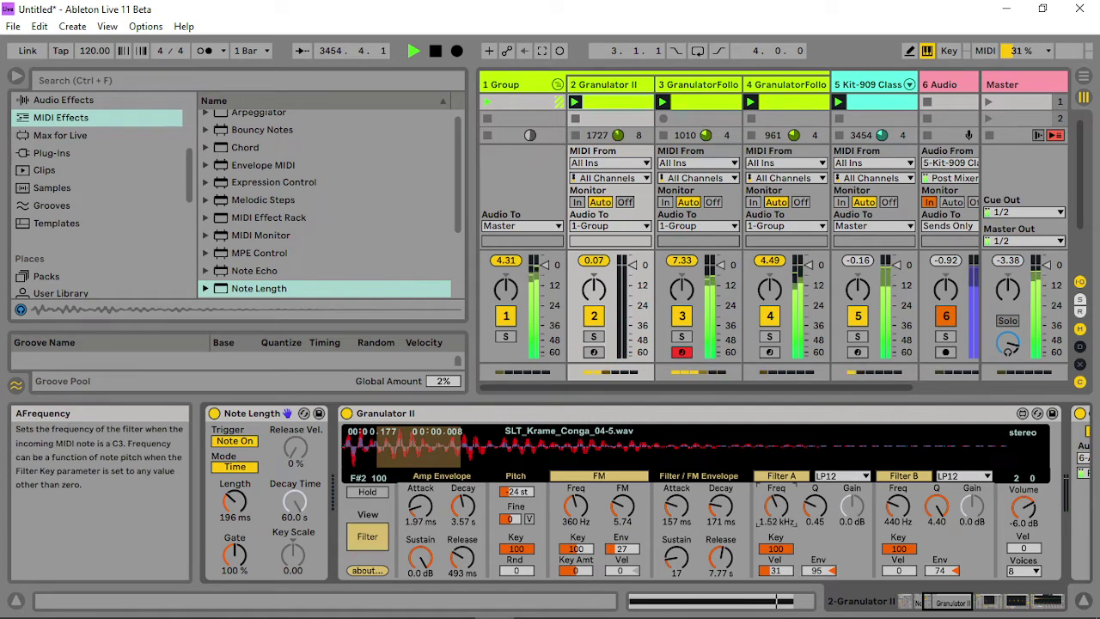
drag(776, 507, 720, 497)
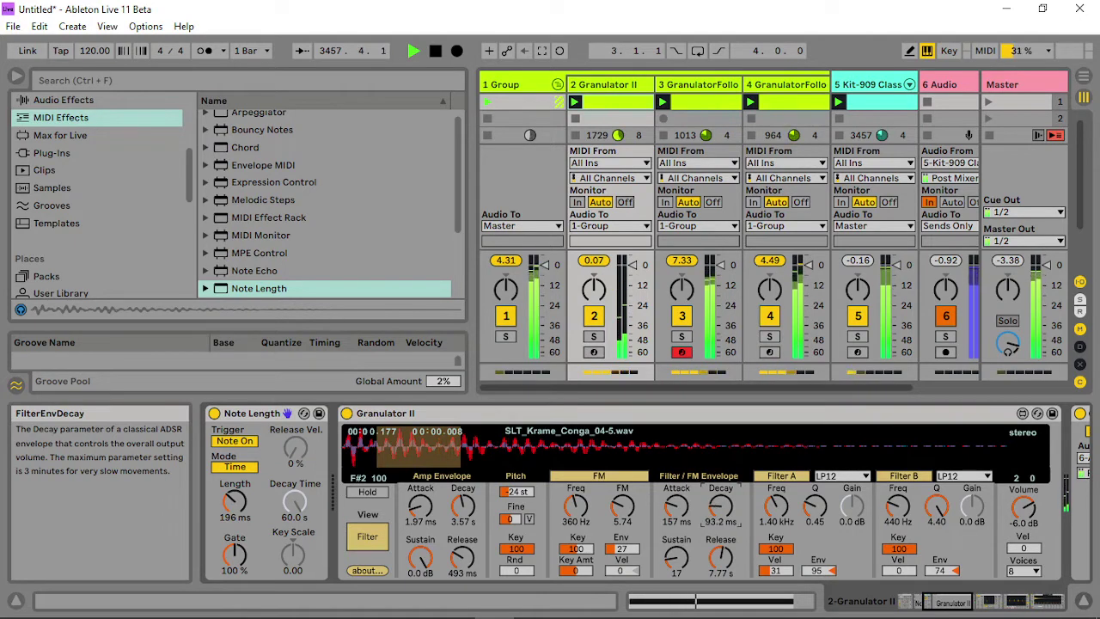
drag(777, 507, 815, 493)
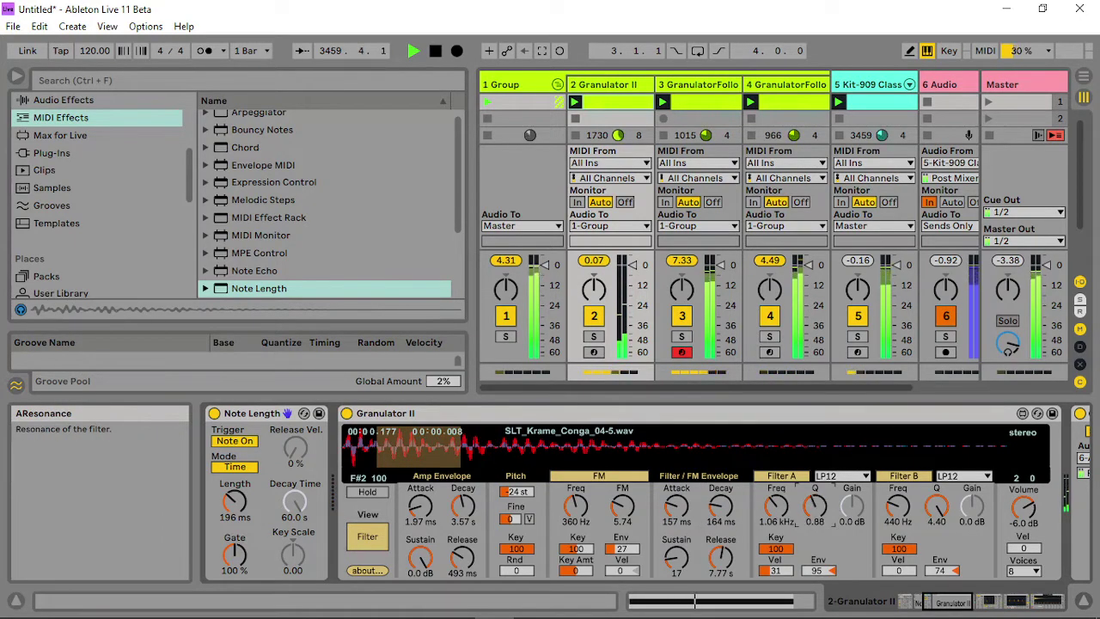
- Set Filter B of track 2's Granulator II to a frequency of 889 Hz and a Q of 1.60
click(898, 509)
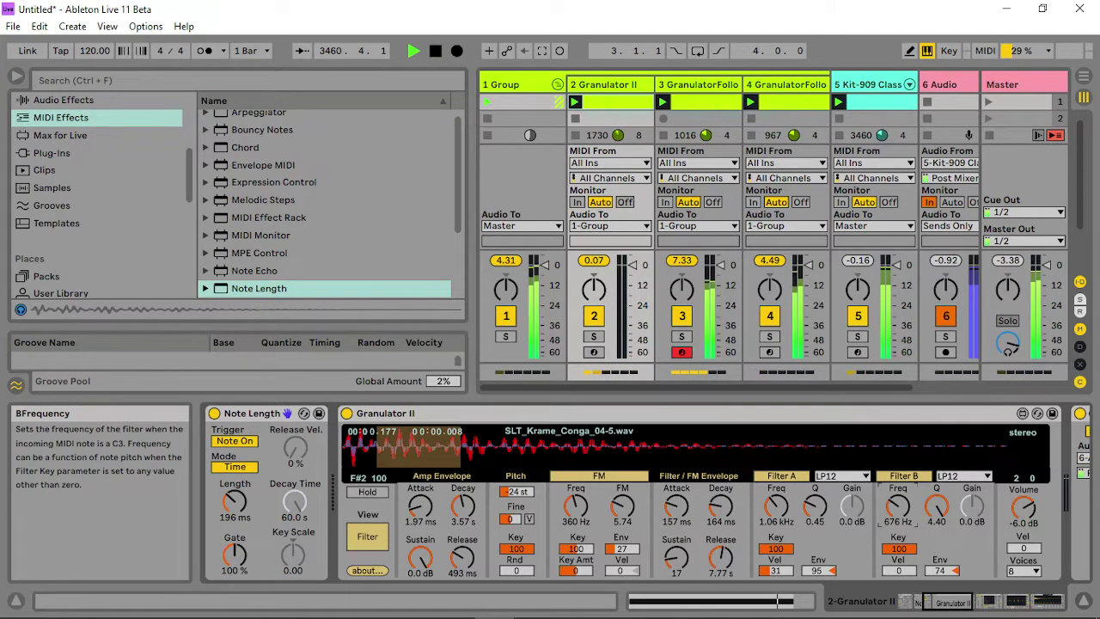
drag(899, 509, 898, 507)
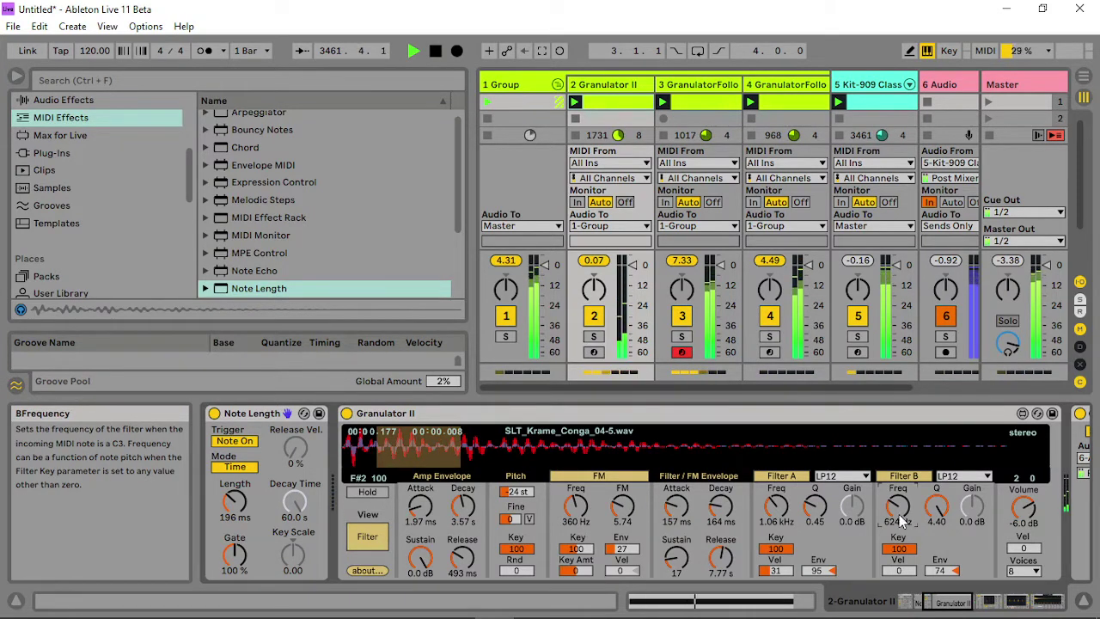
mouse_move(905, 551)
mouse_down()
mouse_move(904, 567)
mouse_move(904, 551)
mouse_up()
drag(937, 505, 937, 558)
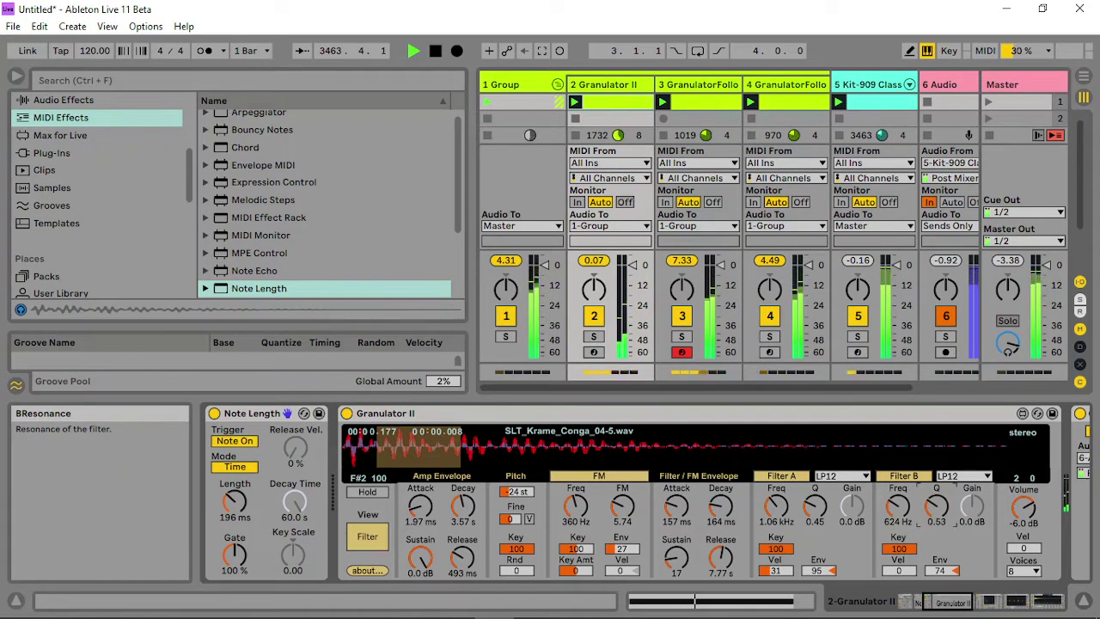
drag(937, 515, 898, 504)
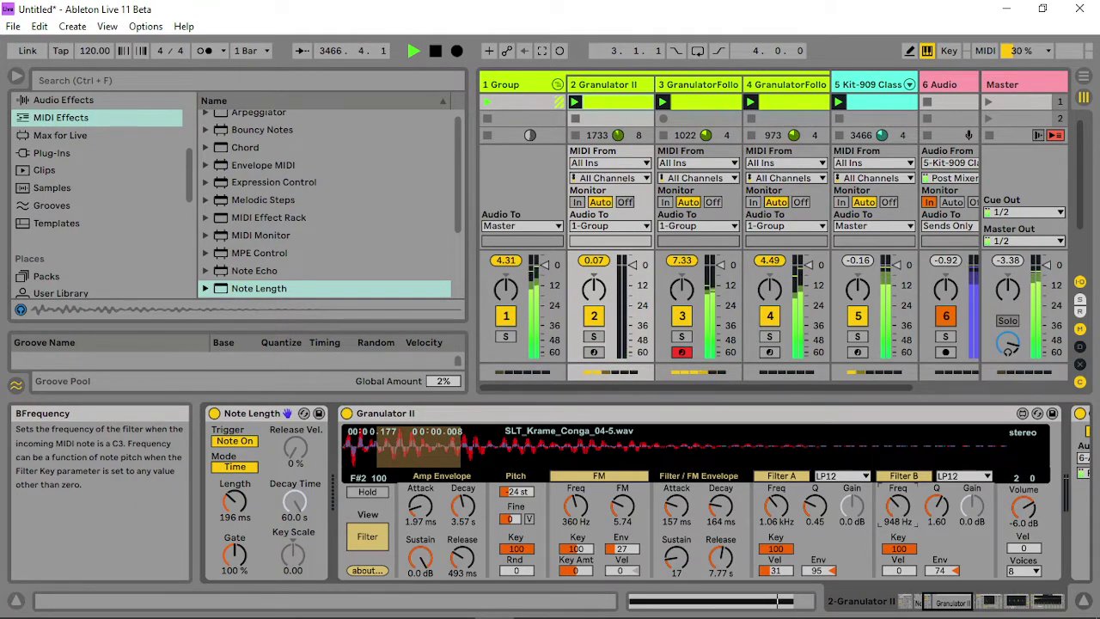
drag(899, 507, 898, 514)
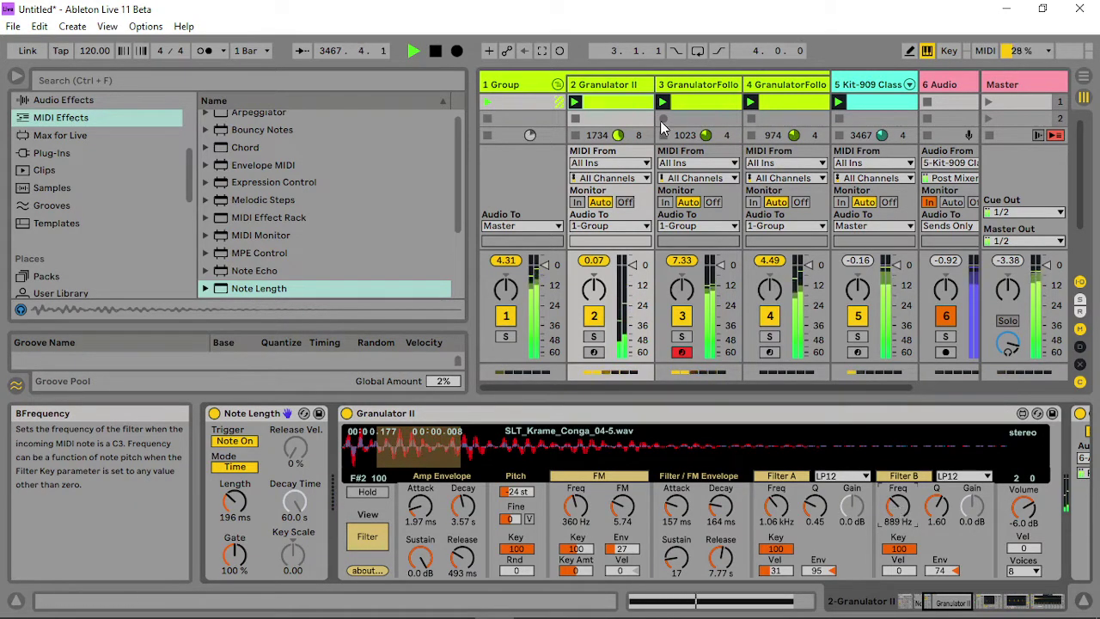
- Set track 4's GranulatorFollow II volume to 7.5 dB and its FM frequency and Grain factors to 1.00
click(793, 86)
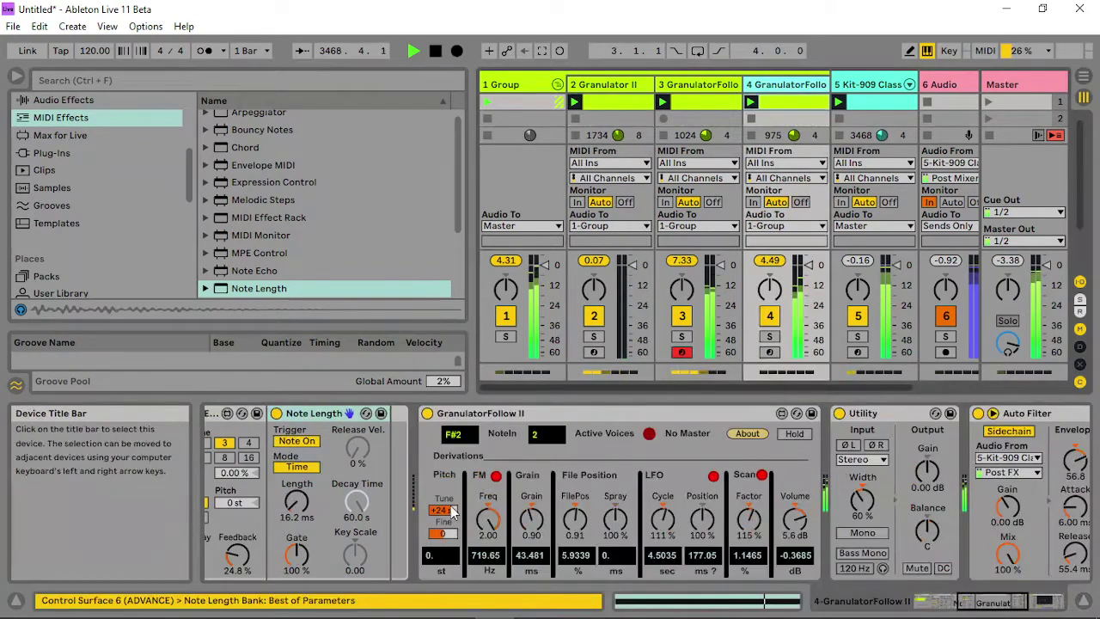
drag(795, 518, 795, 509)
drag(487, 518, 488, 541)
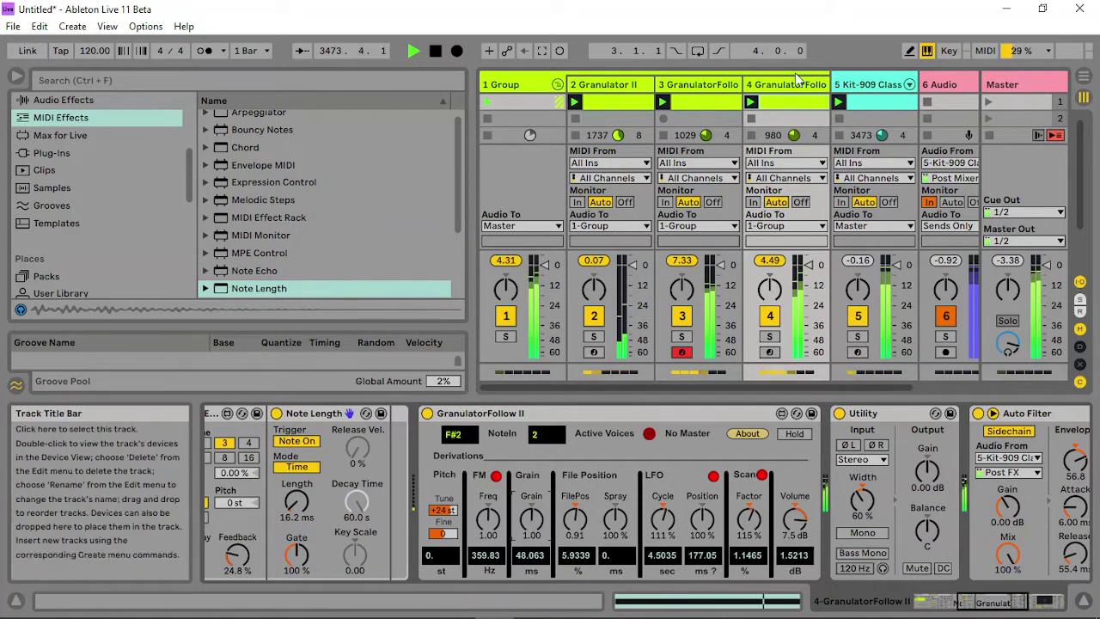
- Show the Grain automation of track 3's GranulatorFollow II, unlink the envelope from the clip and set its loop length to 4 bars
click(696, 97)
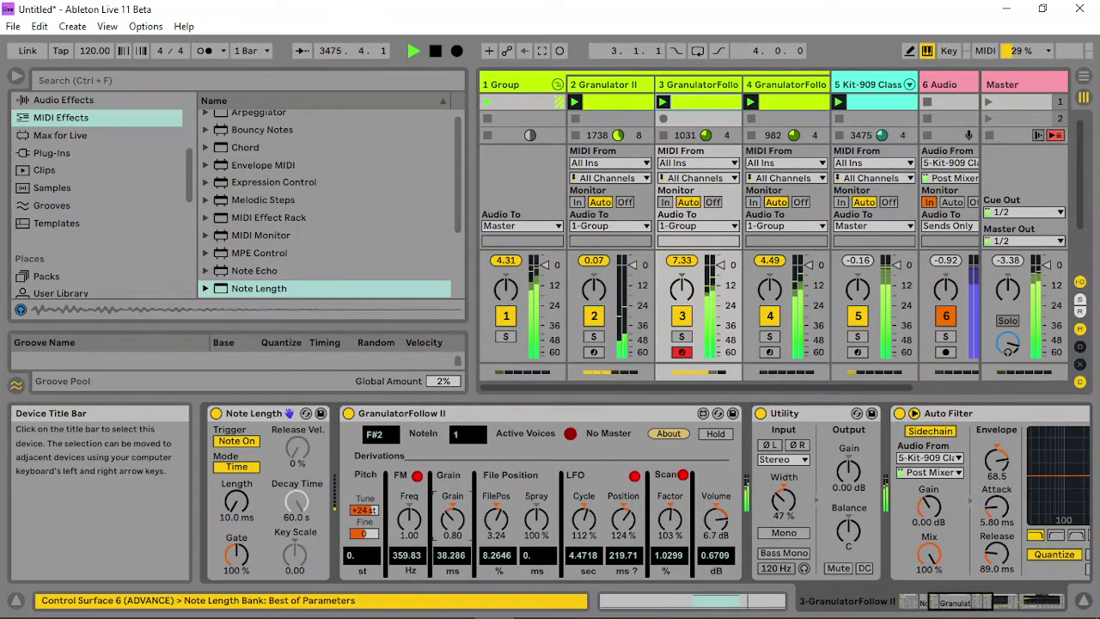
right_click(451, 522)
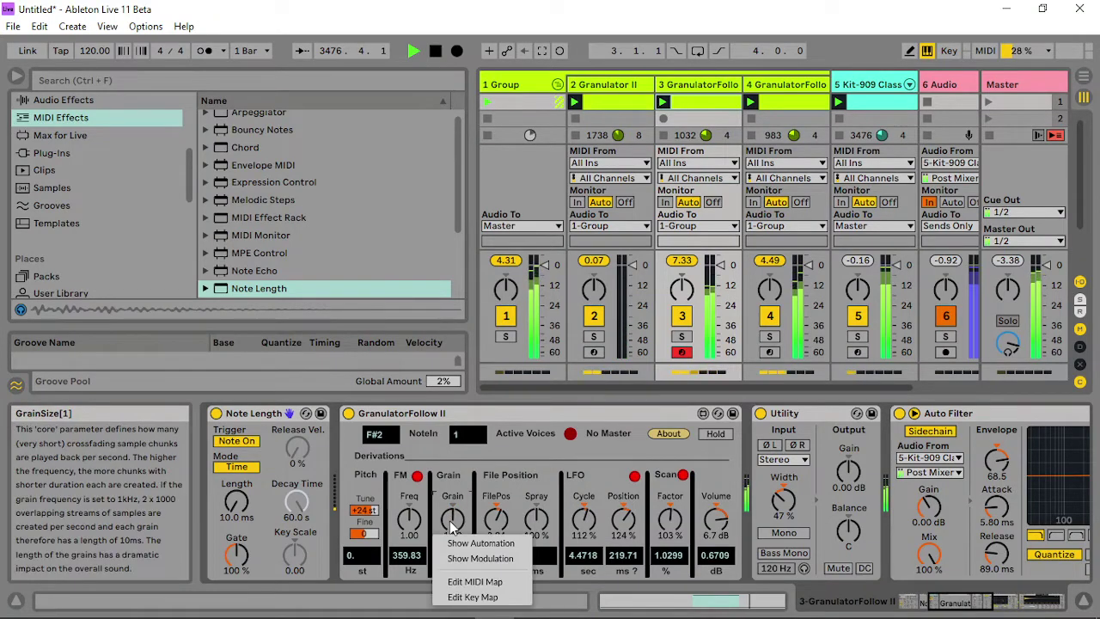
click(478, 543)
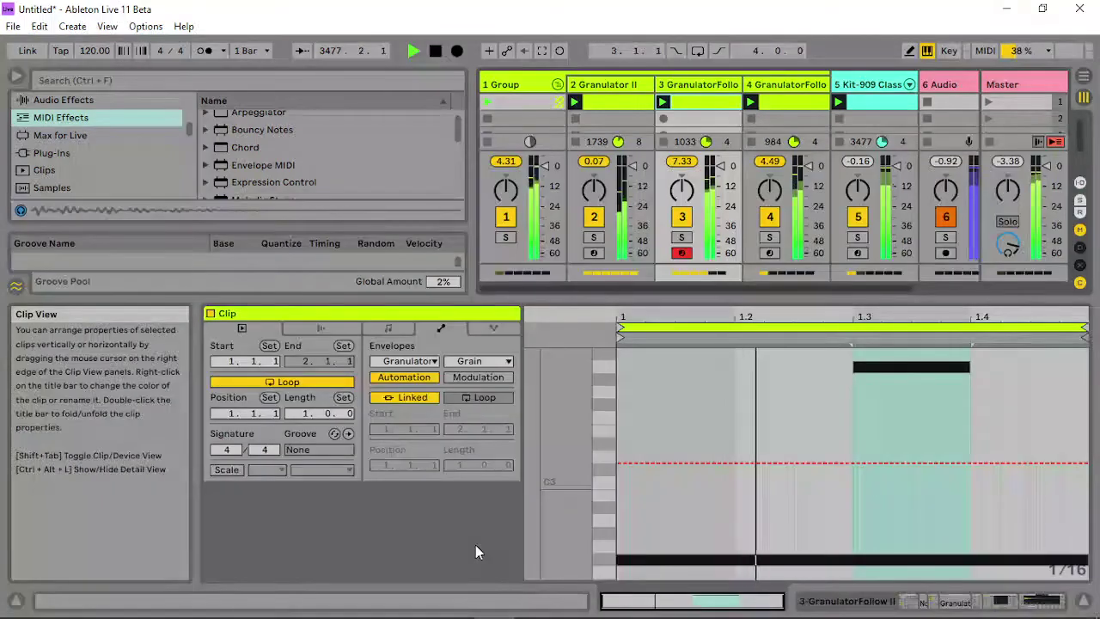
click(428, 398)
drag(459, 465, 460, 440)
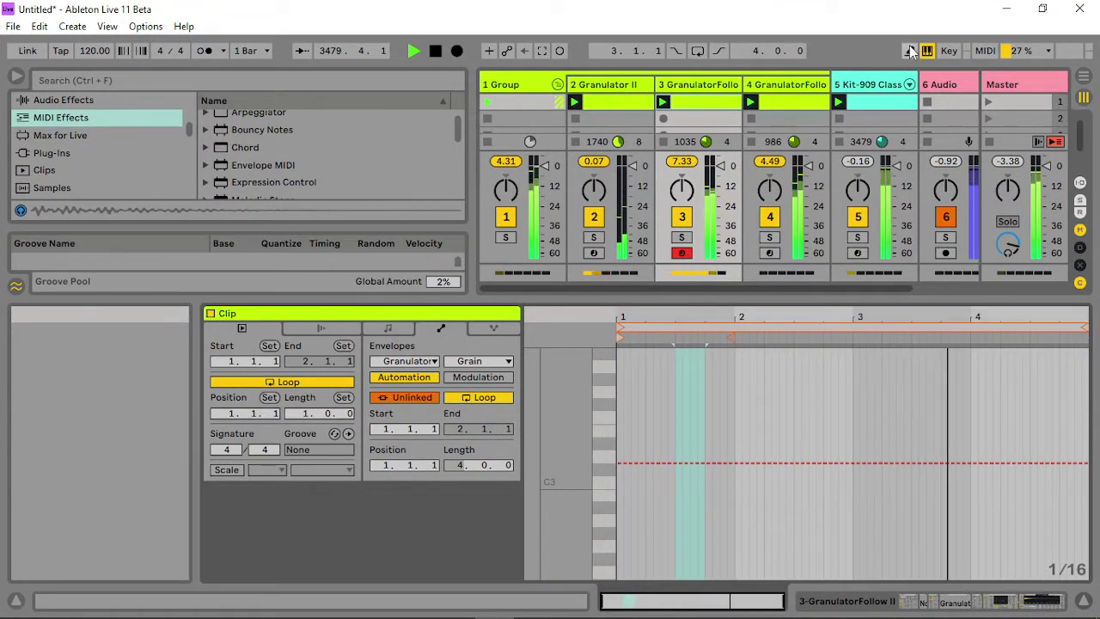
- Draw a 1/16 dip in the Grain envelope at the start of bar 3 and leave Draw Mode
click(910, 51)
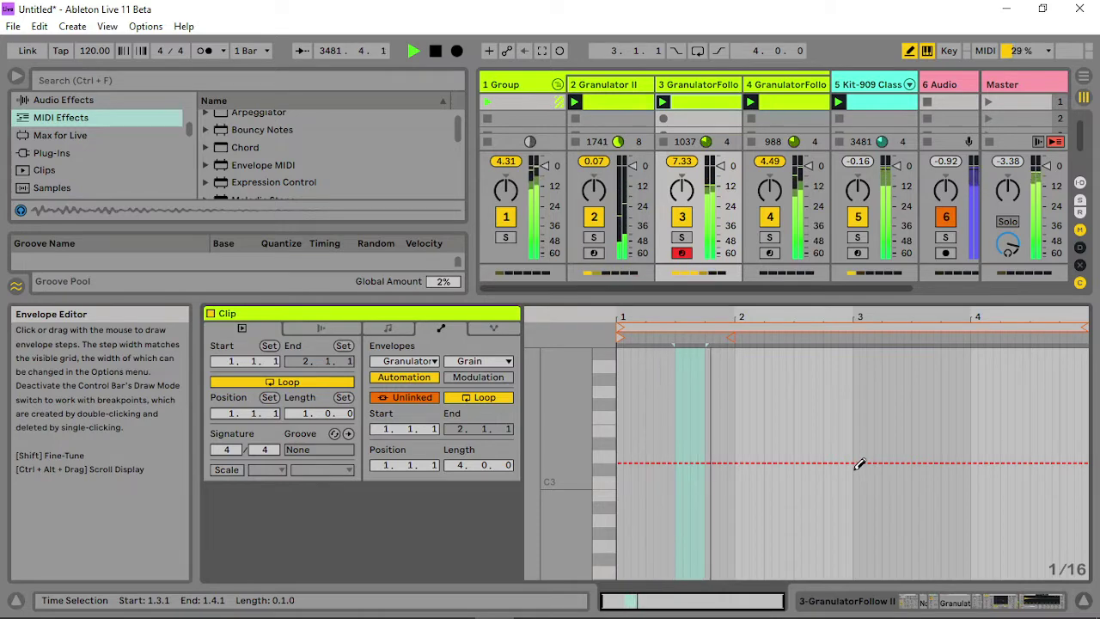
drag(856, 468, 856, 479)
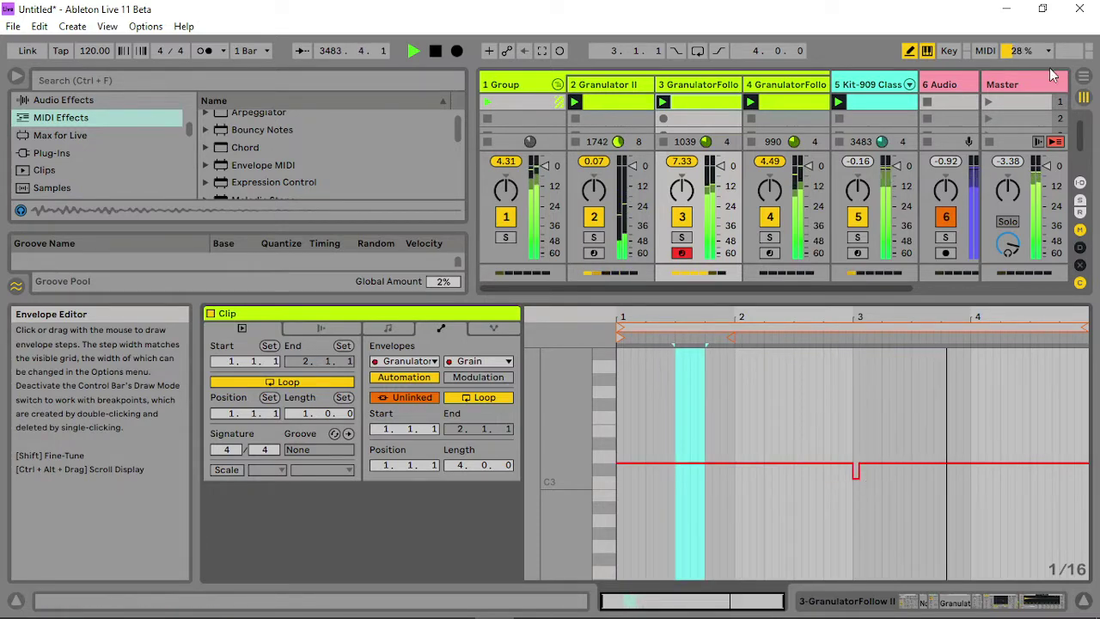
click(910, 51)
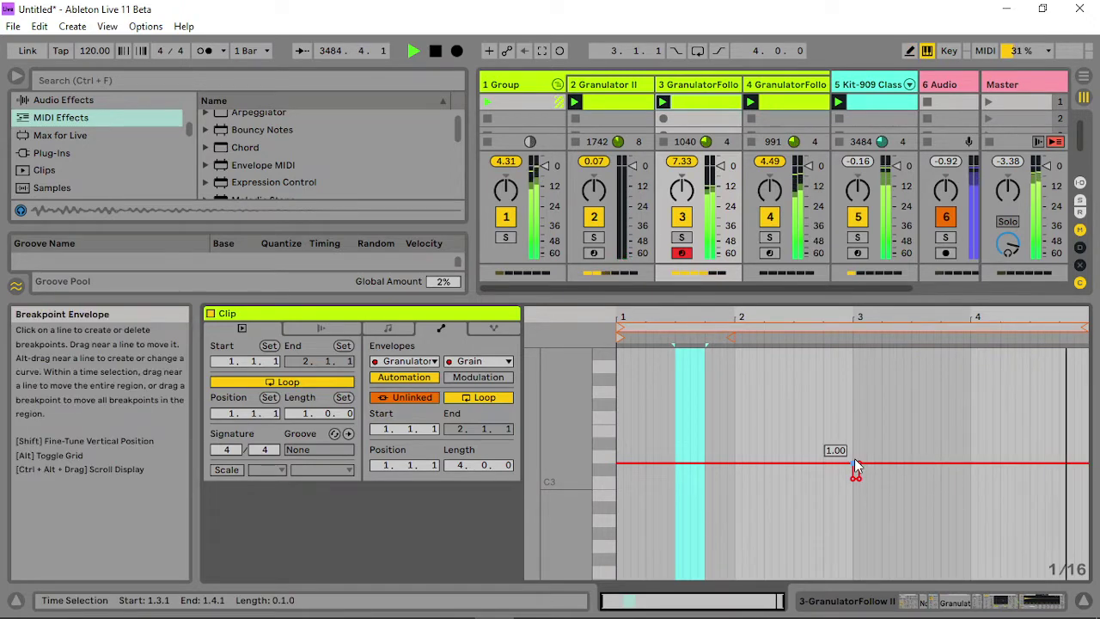
- Reshape track 3's Grain envelope so it holds a flat, lower level through bar 3 and steps up to 0.90 from bar 4
click(859, 465)
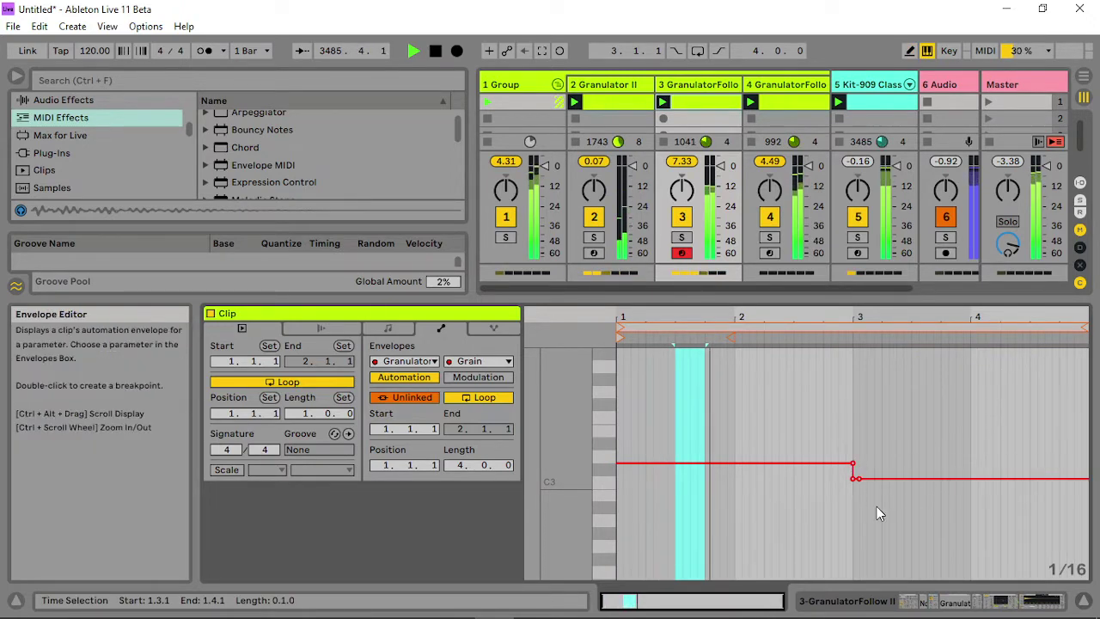
drag(854, 480, 853, 489)
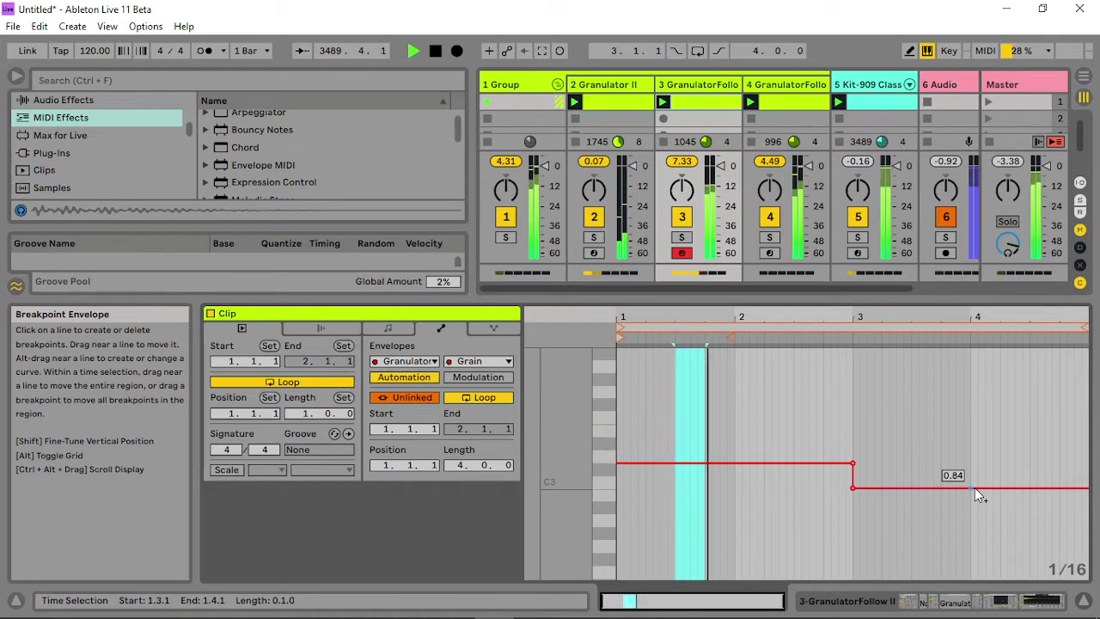
drag(975, 487, 971, 478)
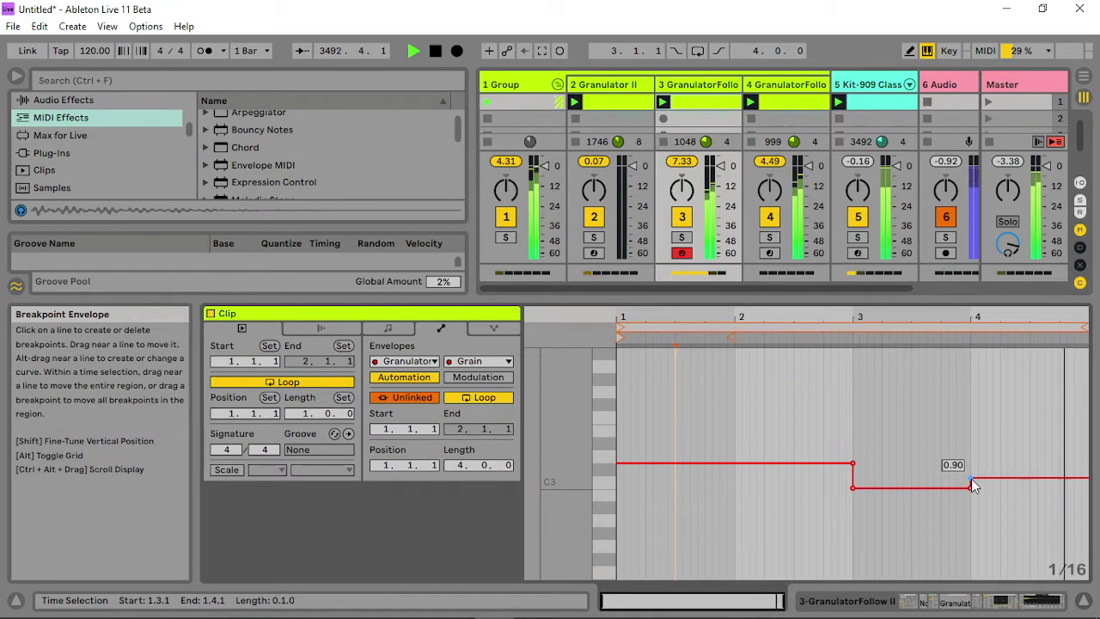
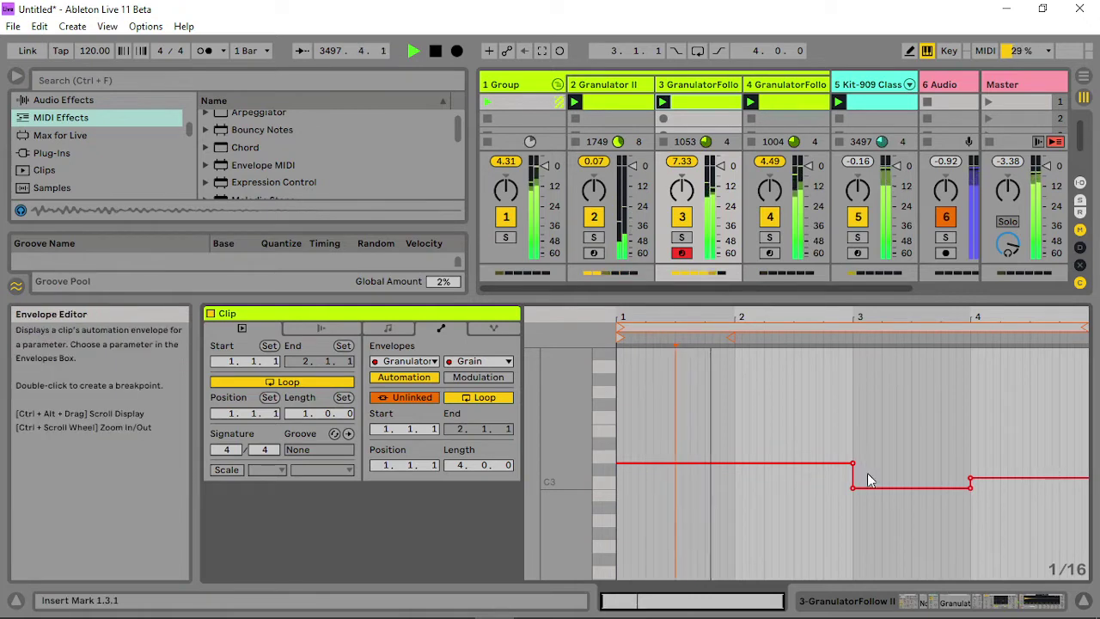
drag(853, 487, 853, 485)
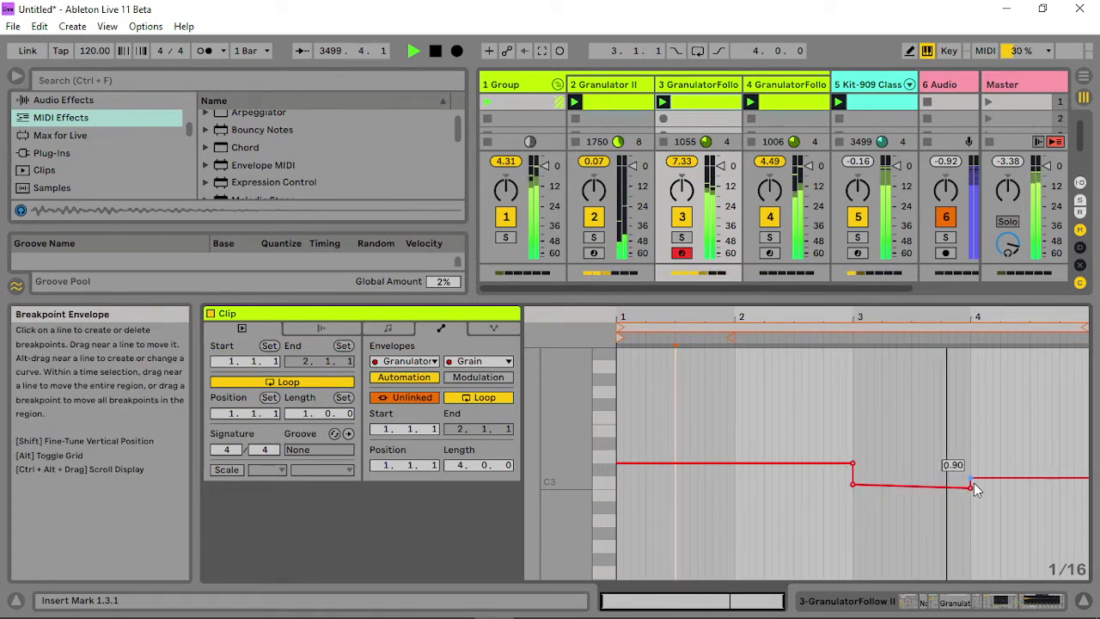
drag(970, 487, 970, 485)
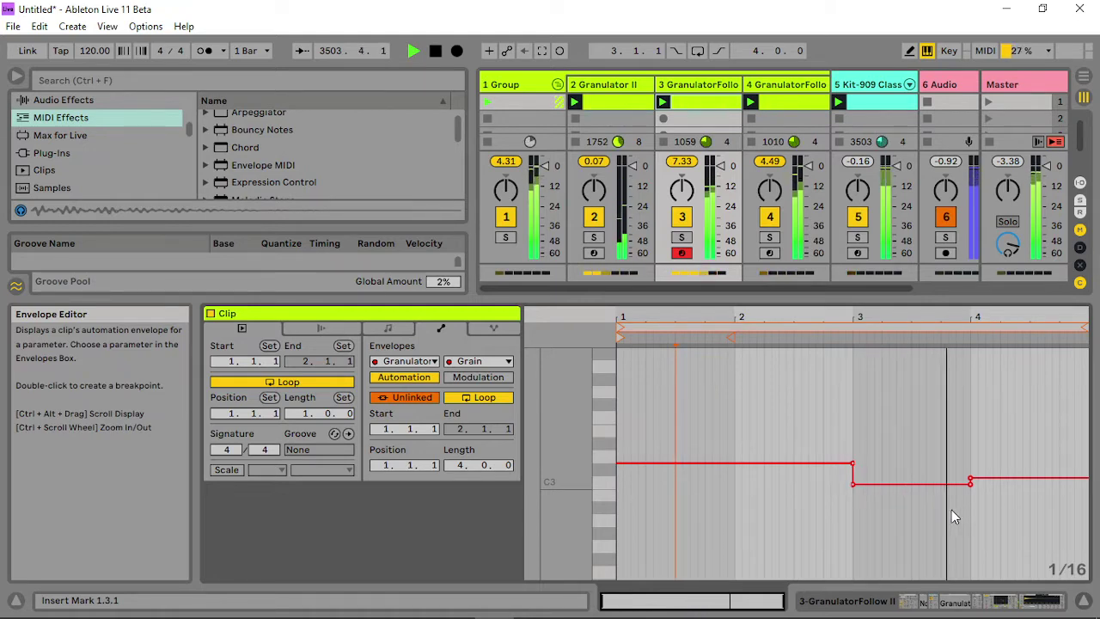
- On track 2, set Note Length's length to 6.03 s and Granulator II's Filter A to 1.71 kHz and Filter B to 1.31 kHz
double_click(611, 87)
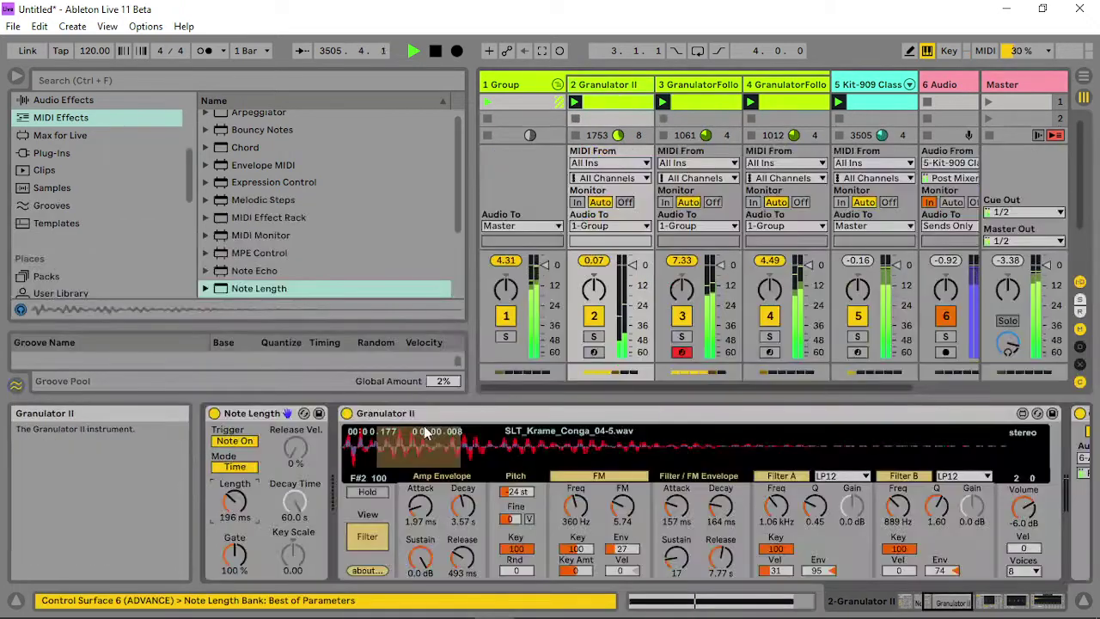
mouse_move(237, 509)
mouse_down()
mouse_move(237, 481)
mouse_move(239, 502)
mouse_up()
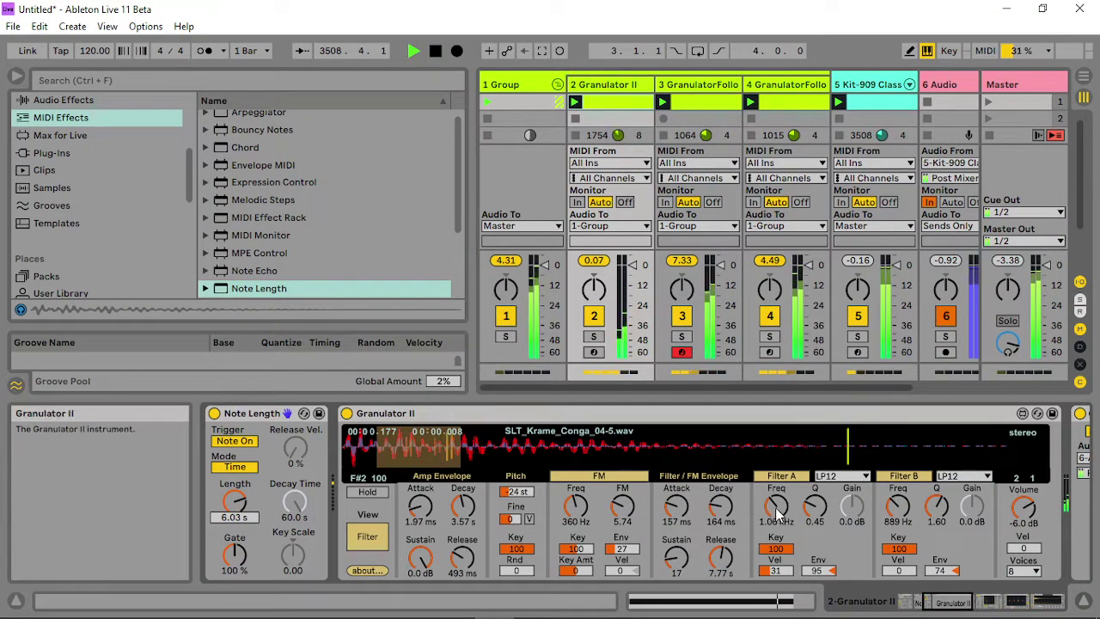
drag(776, 508, 776, 496)
drag(898, 507, 898, 498)
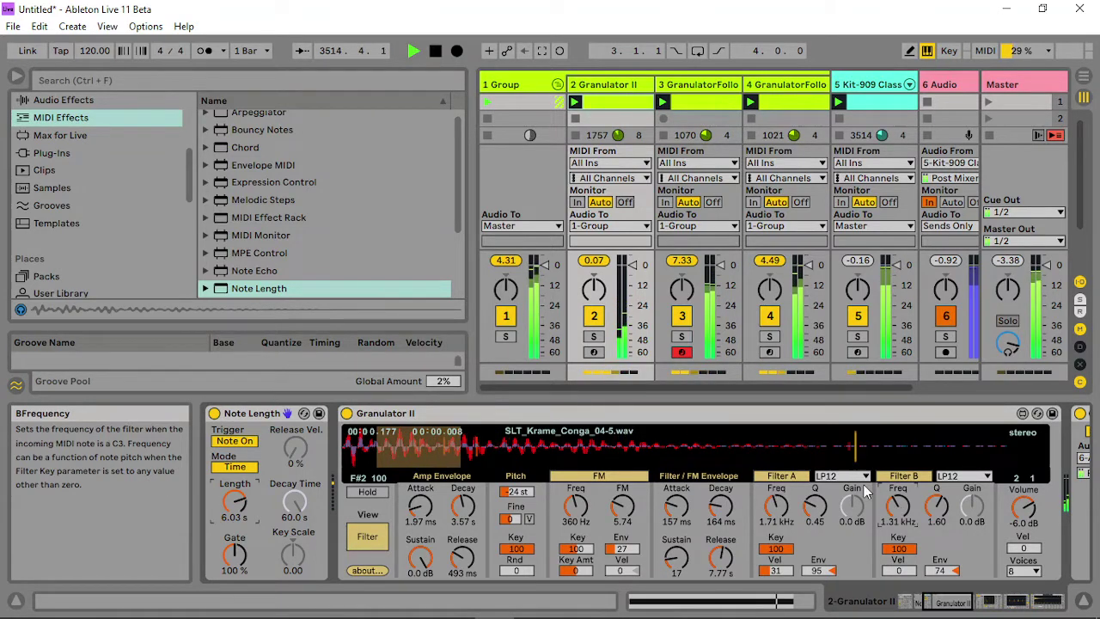
- Set the Grain frequency of track 2's Granulator II to 60.0 Hz
click(373, 540)
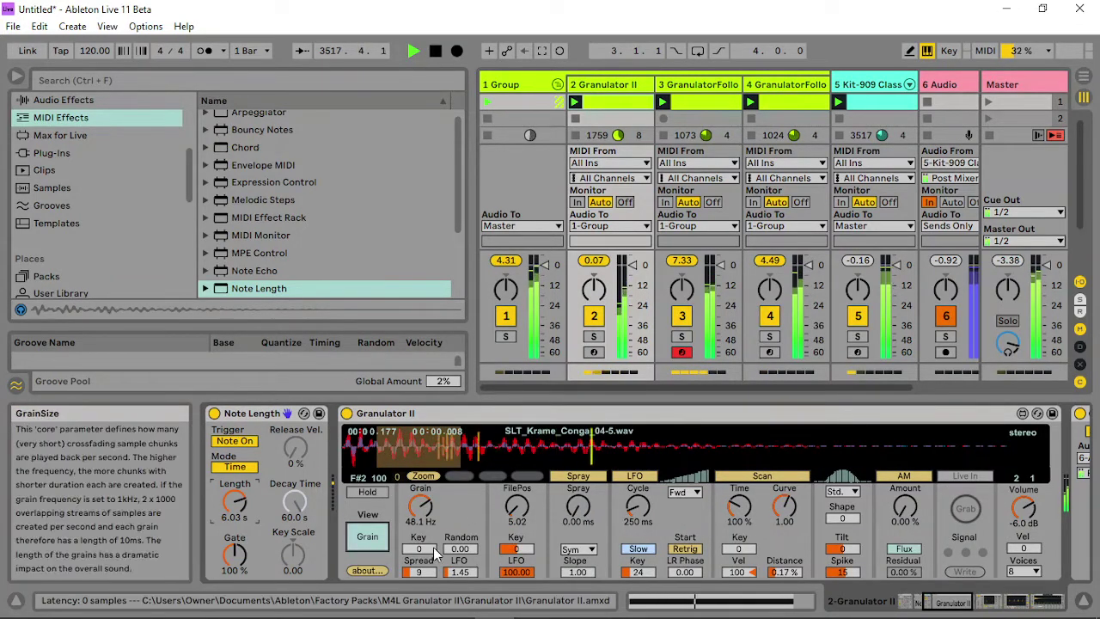
drag(424, 510, 424, 495)
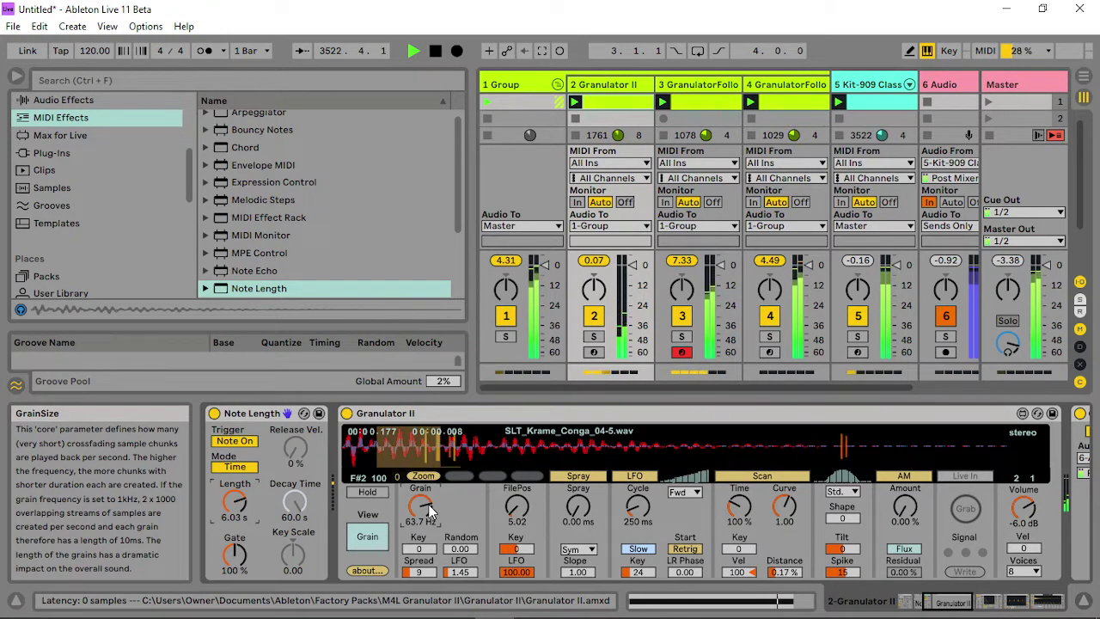
drag(431, 512, 432, 521)
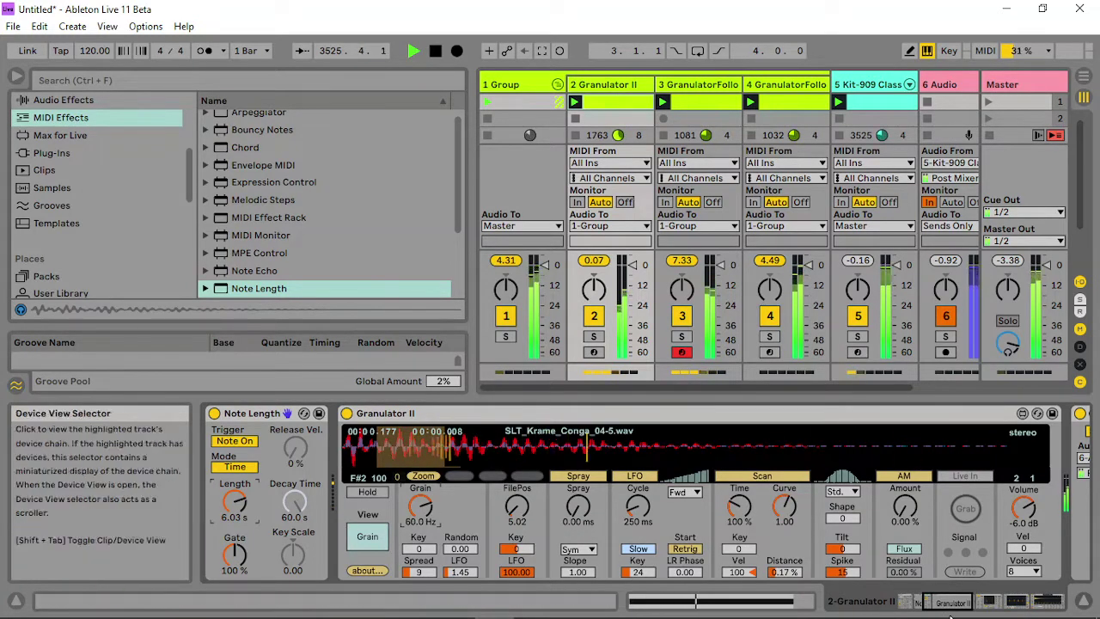
- Enlarge track 2's EQ Eight spectrum as a reference and set Granulator II's Grain to 47.6 Hz with a Grain Key of 100
drag(941, 599, 1014, 599)
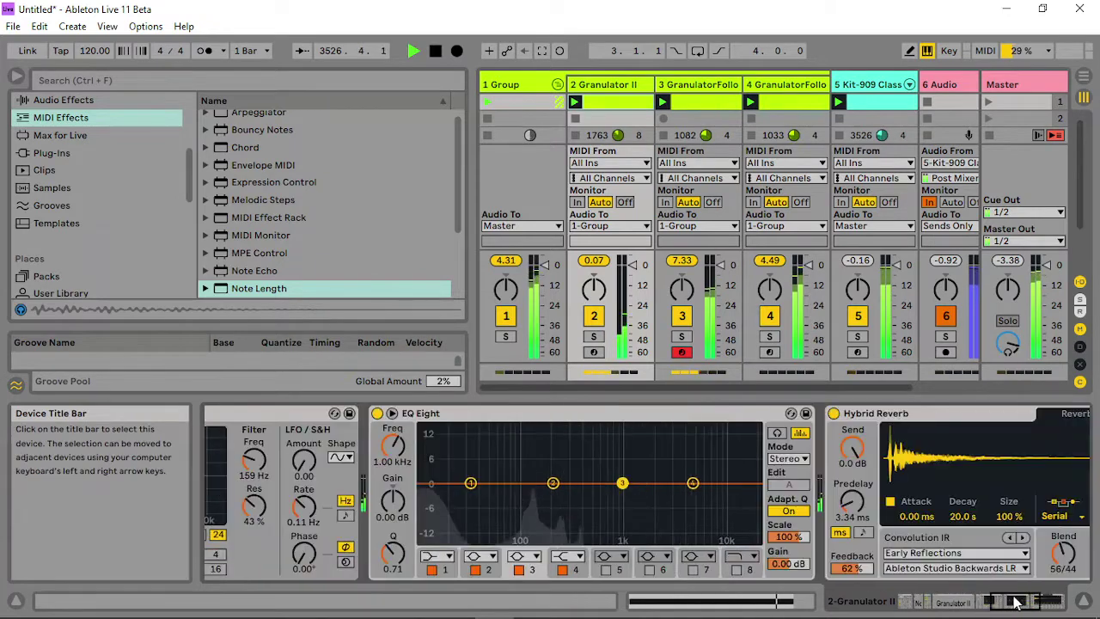
double_click(607, 437)
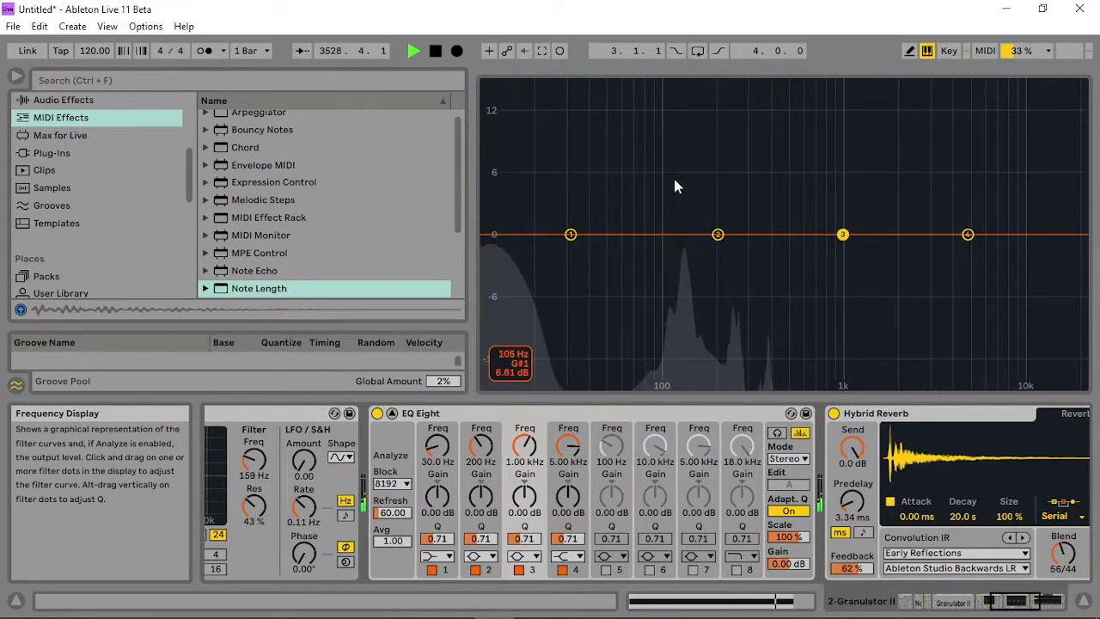
drag(1012, 599, 921, 606)
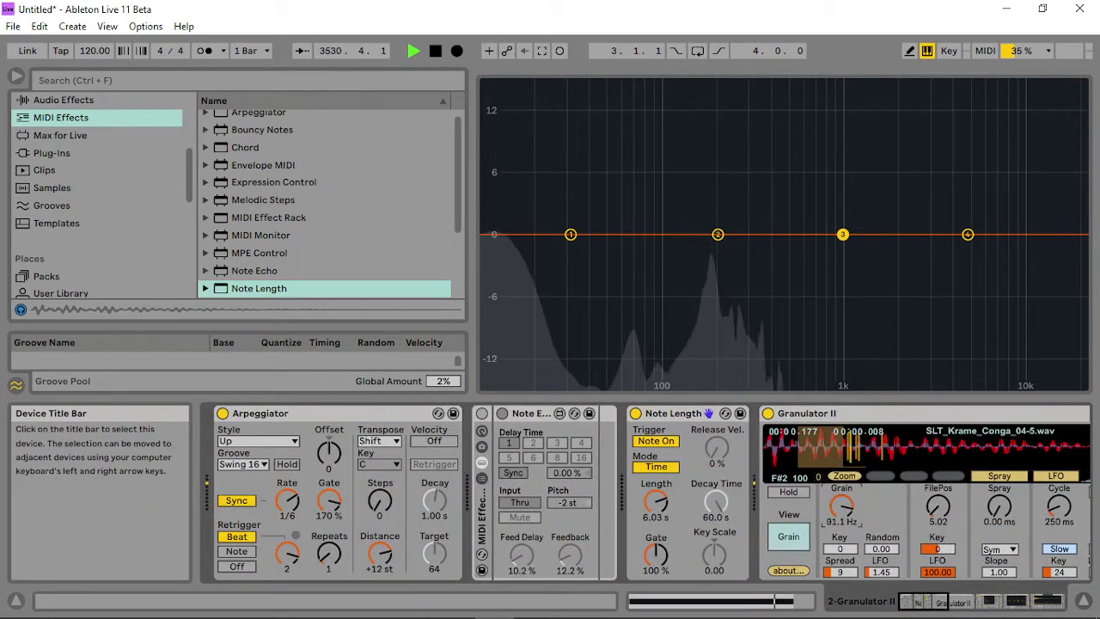
click(789, 536)
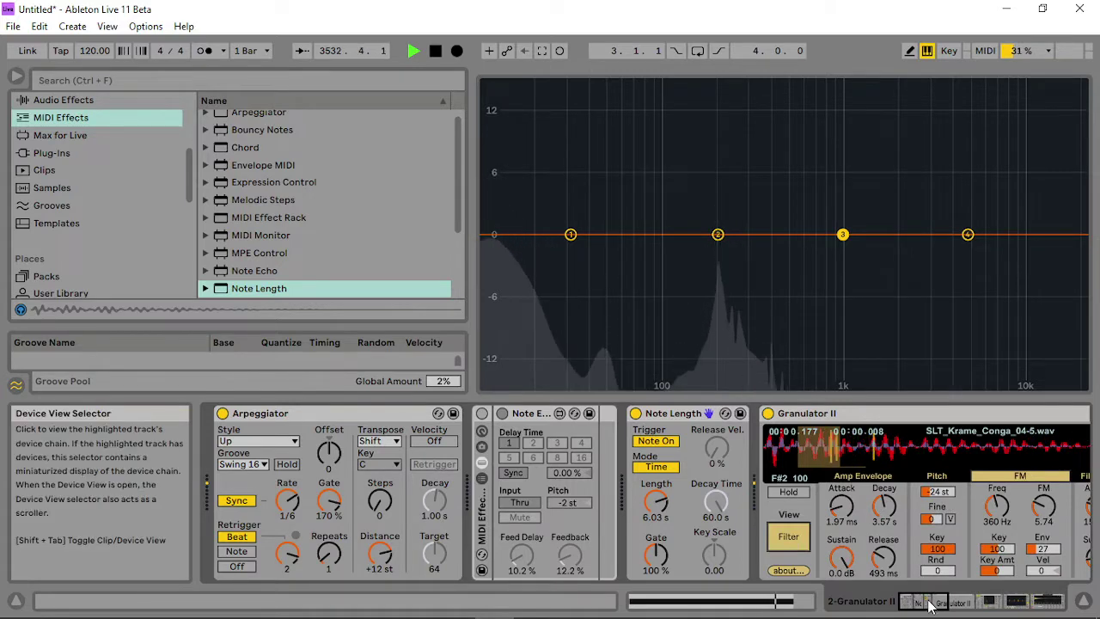
click(933, 596)
click(630, 536)
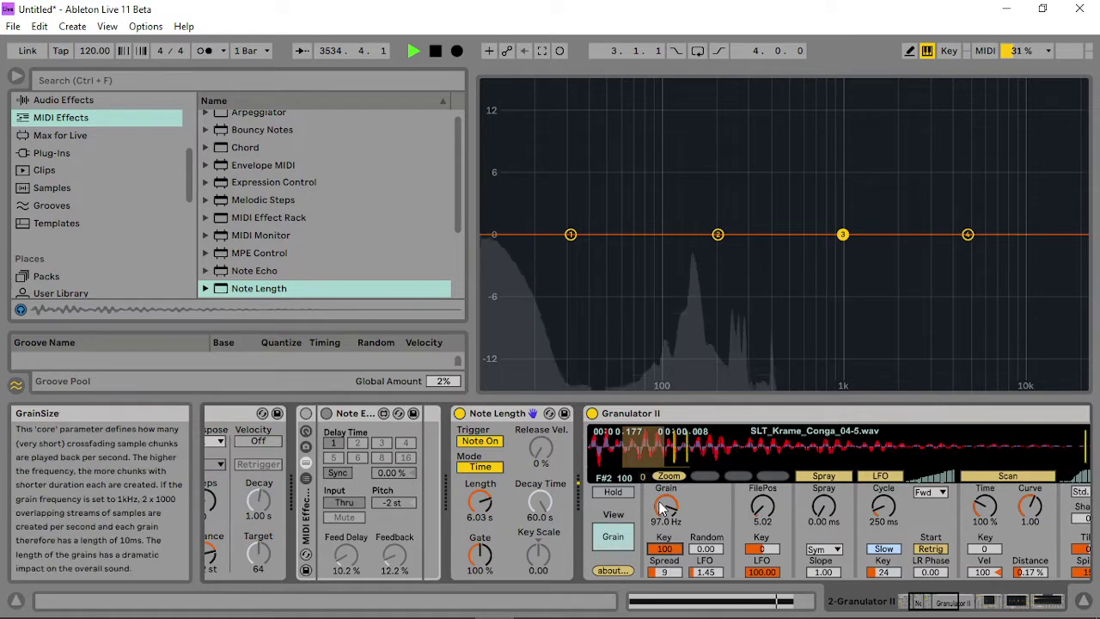
drag(667, 507, 667, 529)
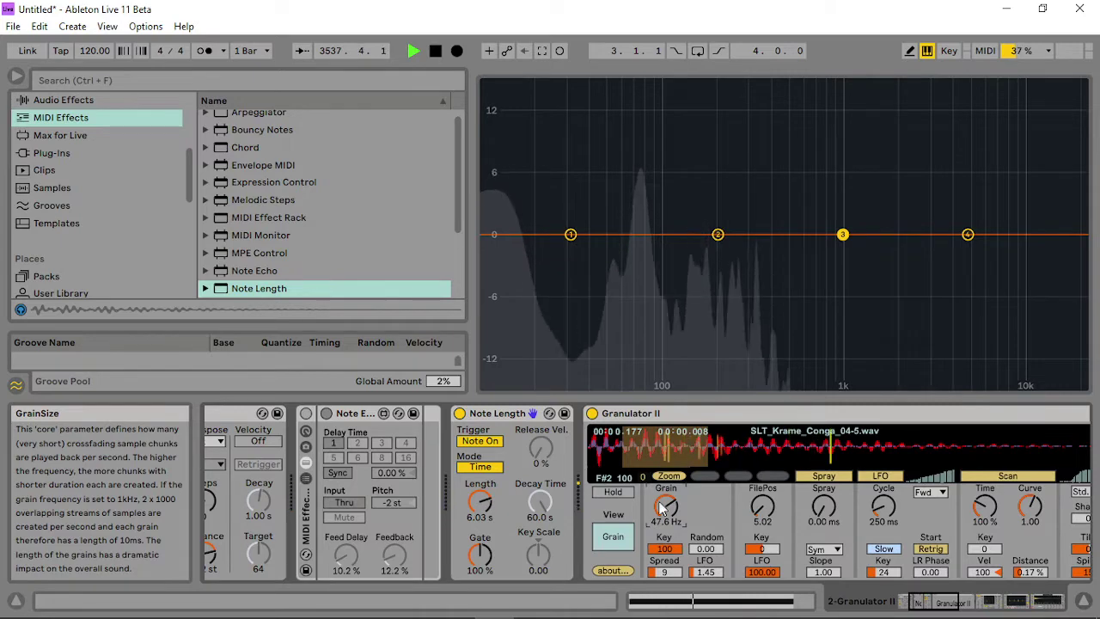
drag(947, 600, 972, 599)
key(Tab)
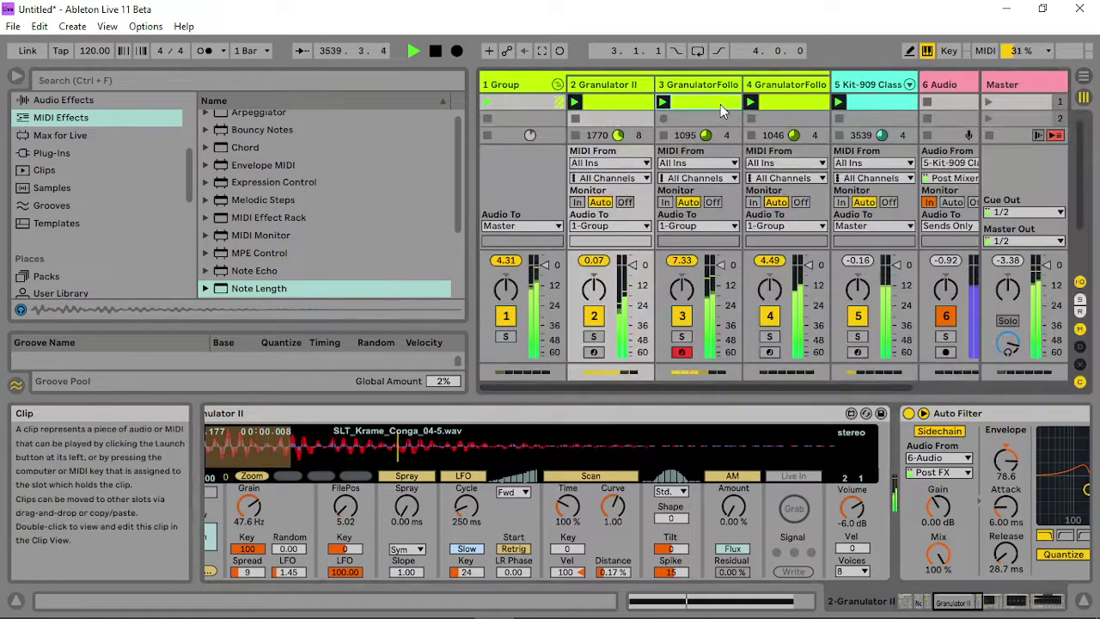
- Delete the Grain automation of track 3's GranulatorFollow II and set its FilePos factor to 1.29
click(720, 104)
key(Tab)
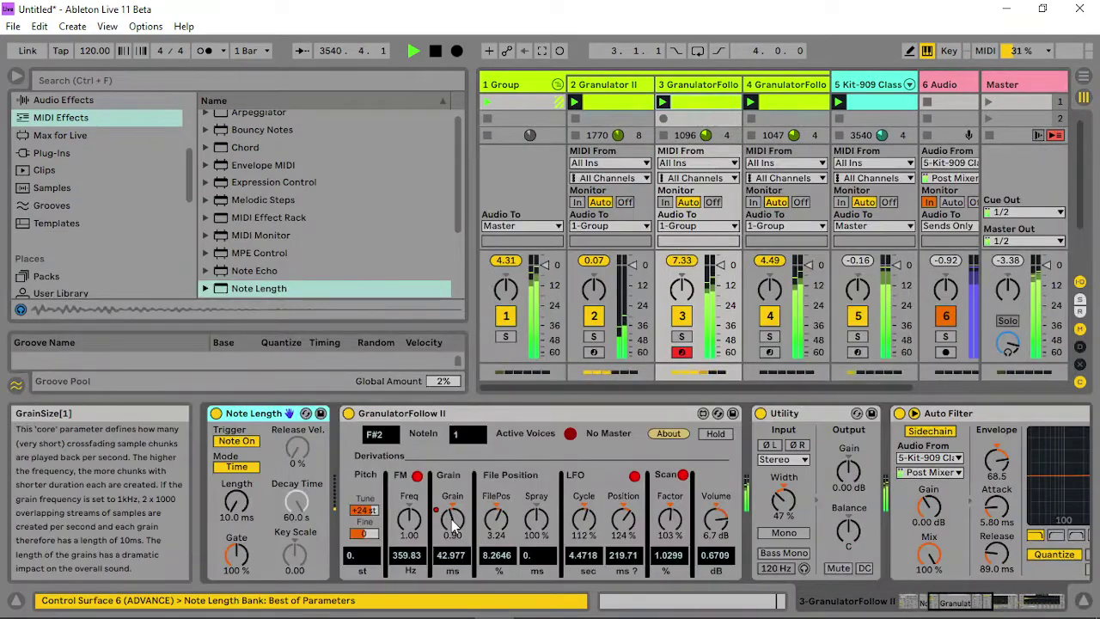
right_click(442, 410)
click(477, 446)
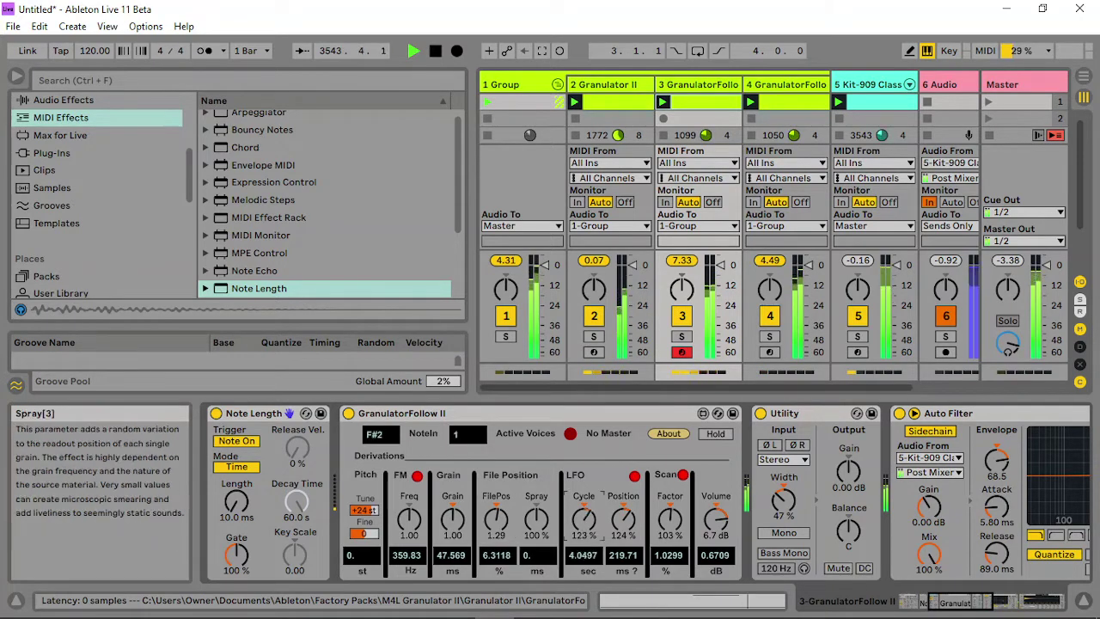
- Set track 3's Auto Filter cutoff to 682 Hz with 64% resonance, and GranulatorFollow II's Scan Factor to 112%
click(1000, 603)
drag(902, 486, 851, 477)
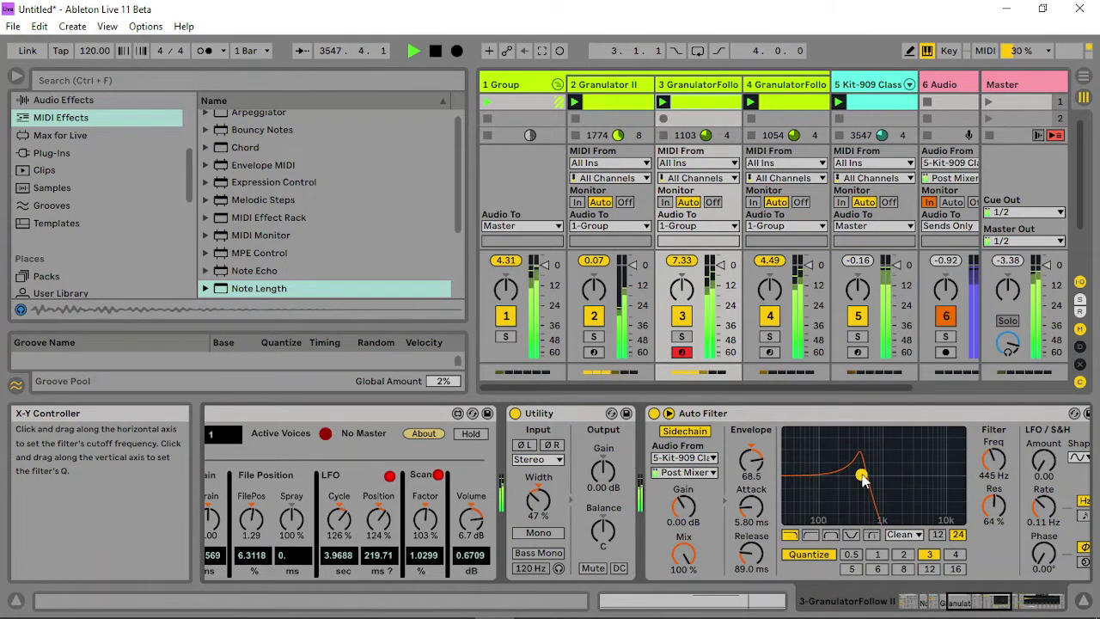
drag(864, 480, 872, 475)
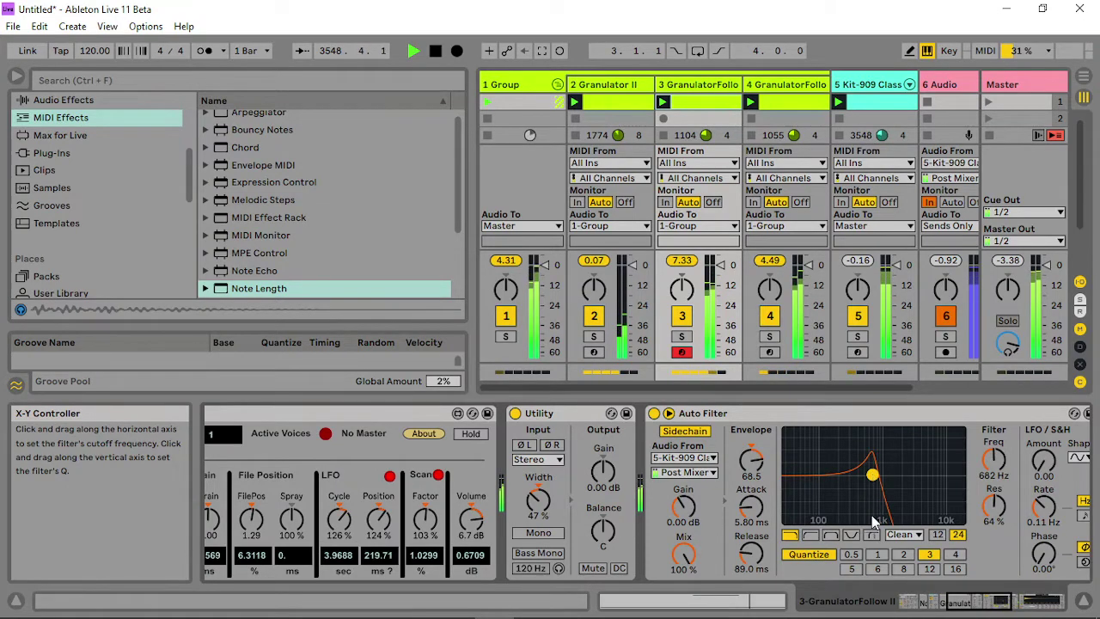
drag(989, 601, 954, 602)
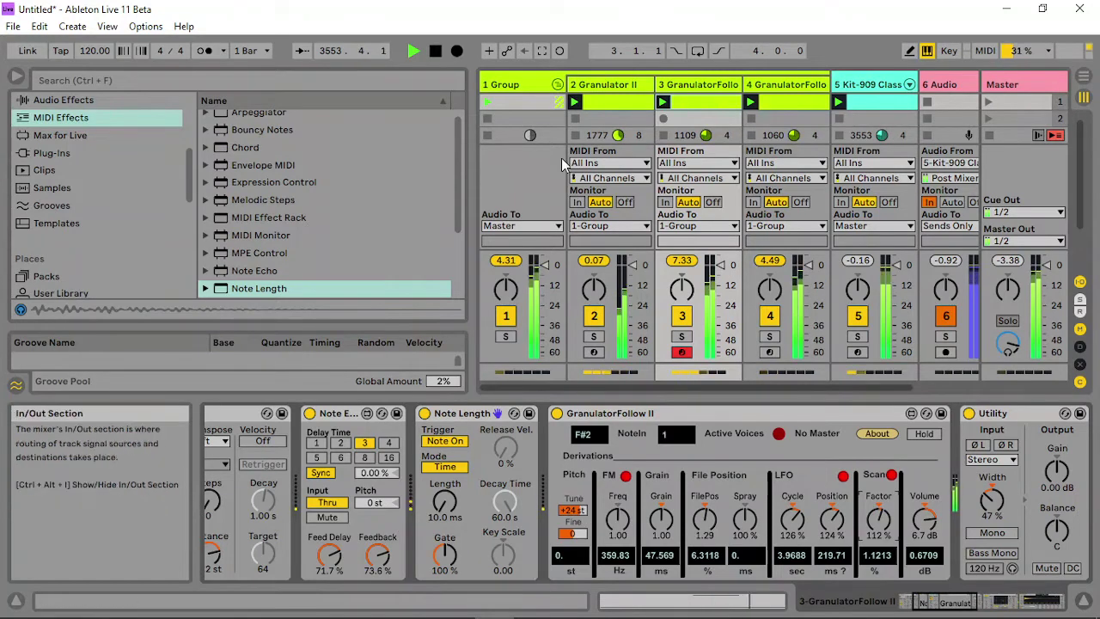
- Add an EQ Eight after the Glue Compressor on the 1 Group track
click(527, 81)
click(73, 101)
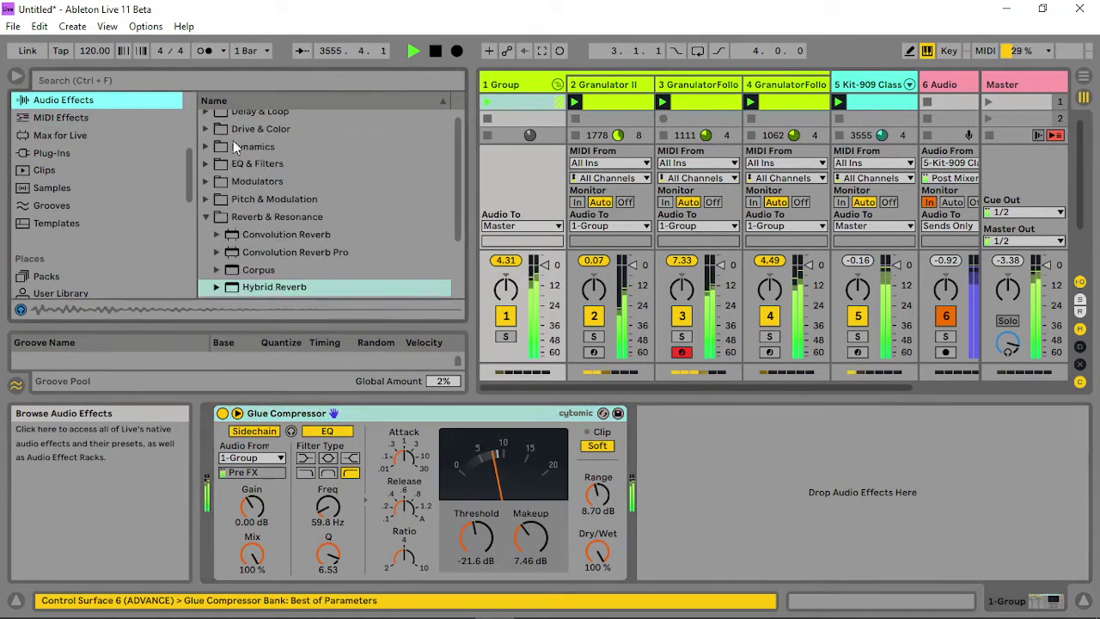
click(220, 172)
drag(261, 223, 731, 516)
- Turn band 1 of the group's EQ Eight into a low cut at 35.9 Hz with a Q of 0.78
click(736, 484)
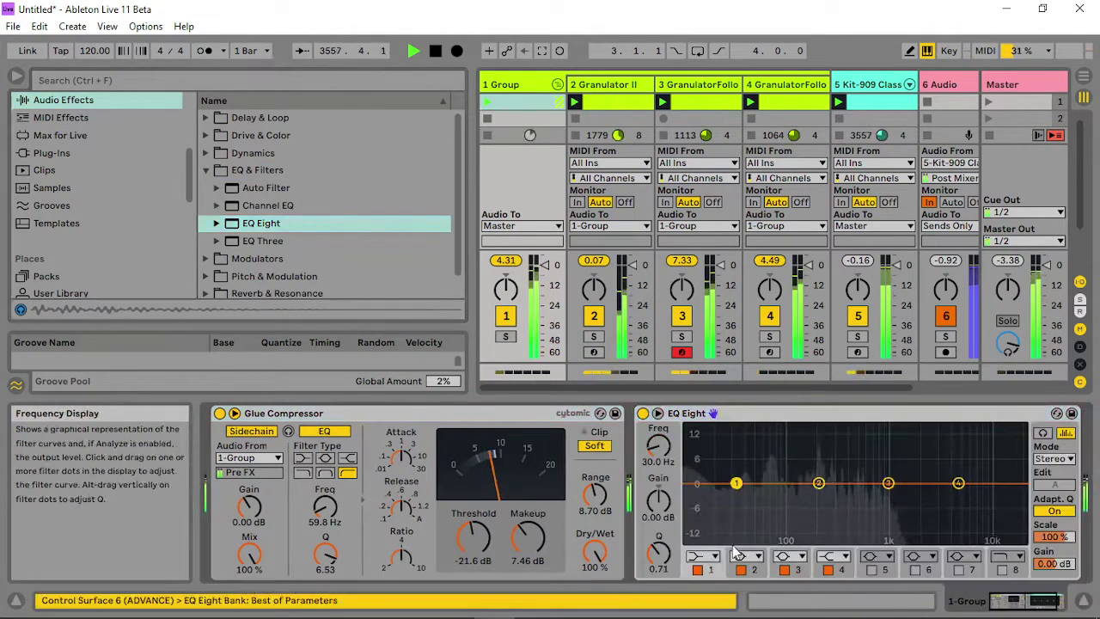
click(705, 557)
click(713, 459)
drag(737, 497, 744, 496)
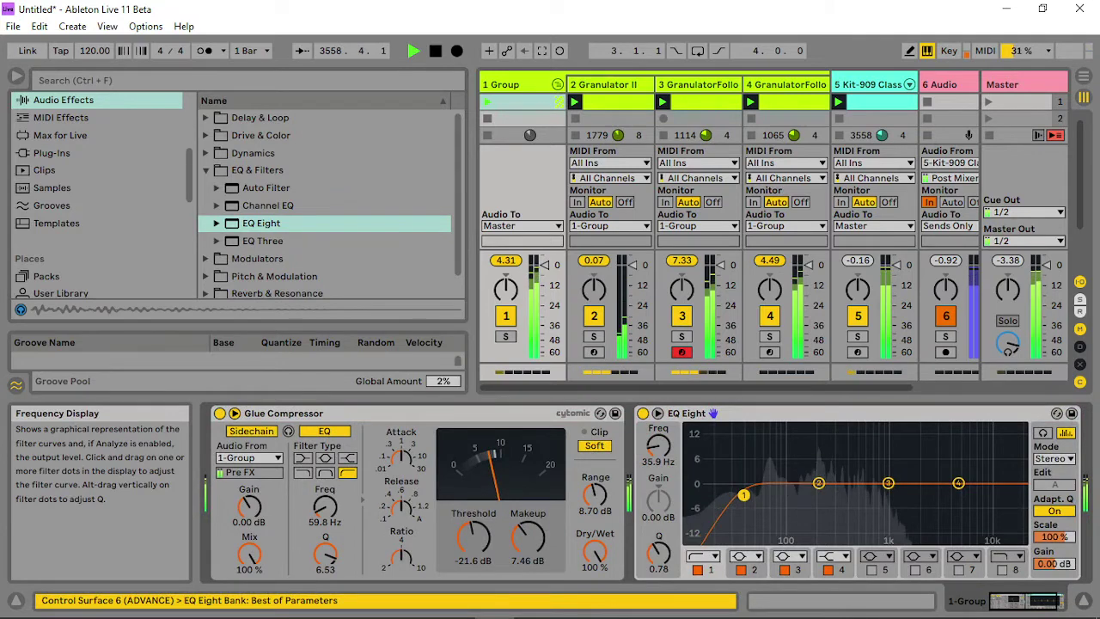
- Cut EQ Eight band 2 by 3.60 dB at 194 Hz with Q 2.49, and boost band 3 by 1.61 dB at 1.07 kHz
click(819, 483)
drag(658, 553, 659, 525)
mouse_move(819, 483)
mouse_down()
mouse_move(816, 468)
mouse_move(817, 497)
mouse_up()
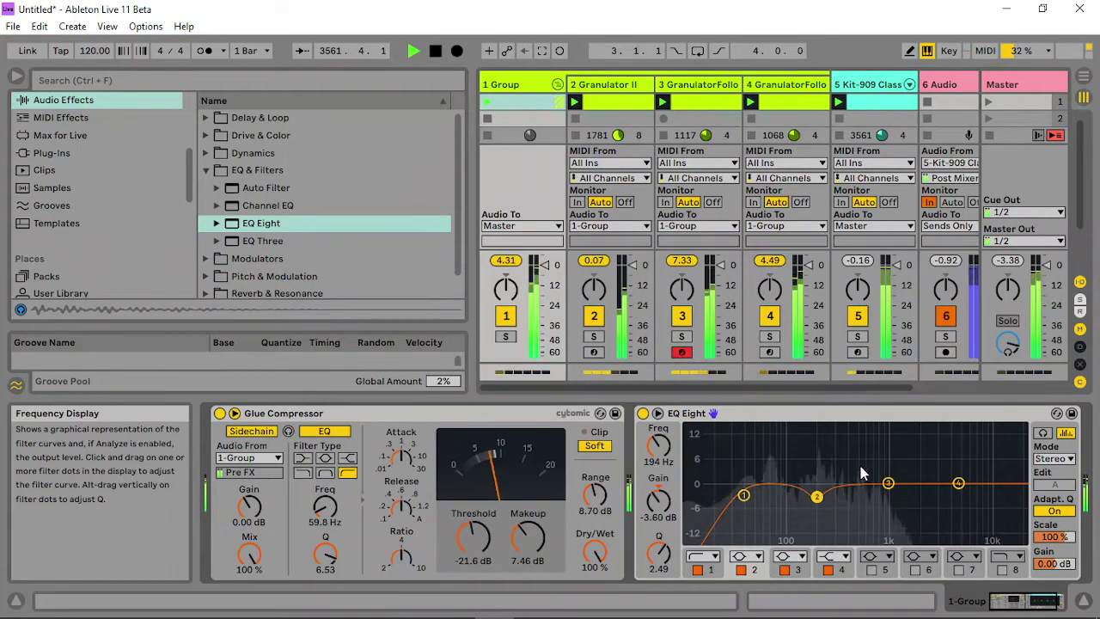
mouse_move(888, 483)
mouse_down()
mouse_move(813, 478)
mouse_move(891, 477)
mouse_up()
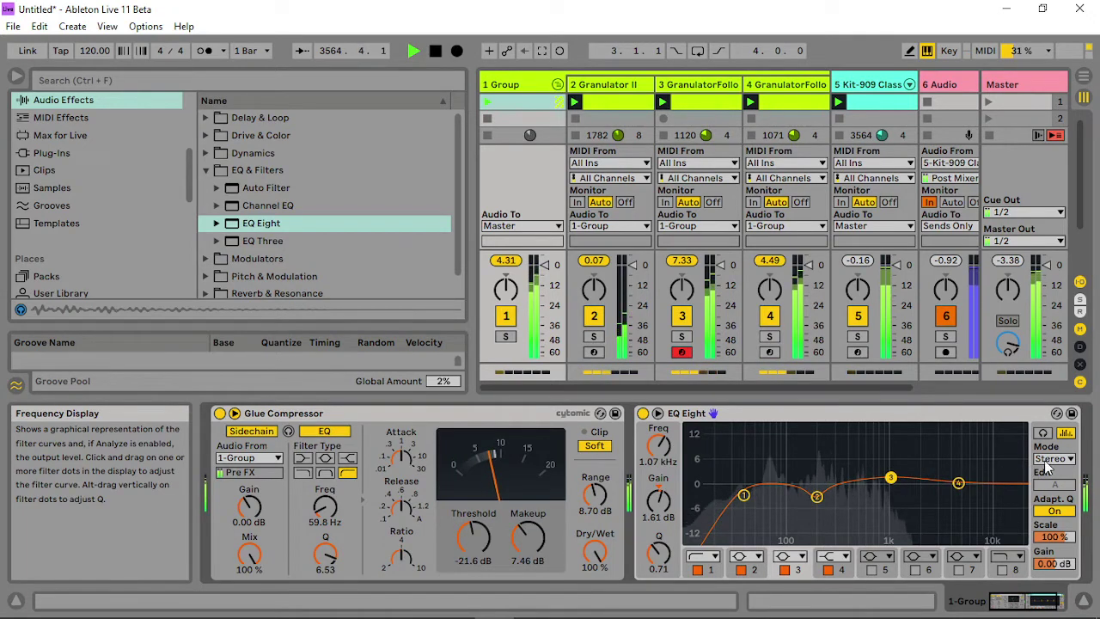
- Switch the group's EQ Eight to M/S mode and boost band 4 of the side signal by 3.10 dB at 445 Hz
click(1053, 458)
click(1050, 501)
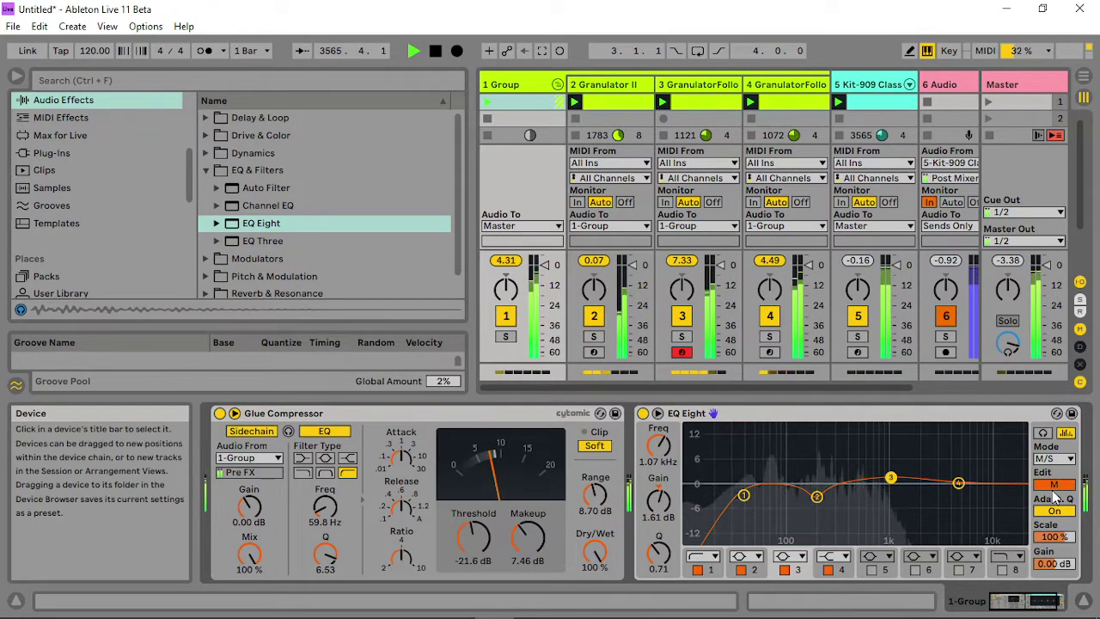
click(1054, 487)
drag(831, 460, 853, 472)
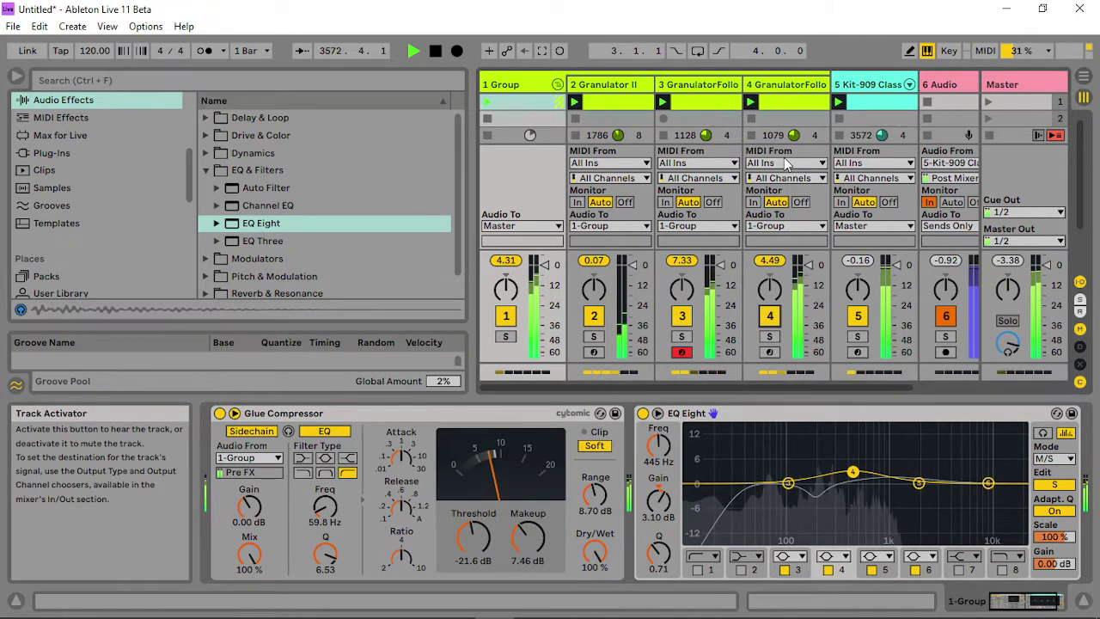
- Set the Tune of track 4's GranulatorFollow II to +19 st
click(791, 92)
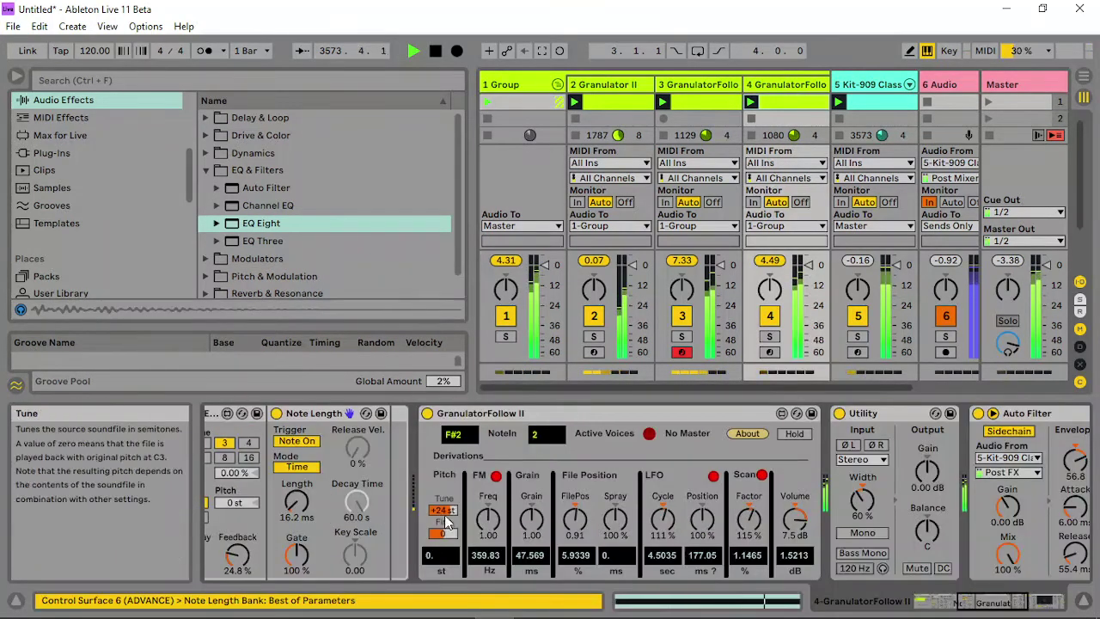
drag(444, 511, 444, 512)
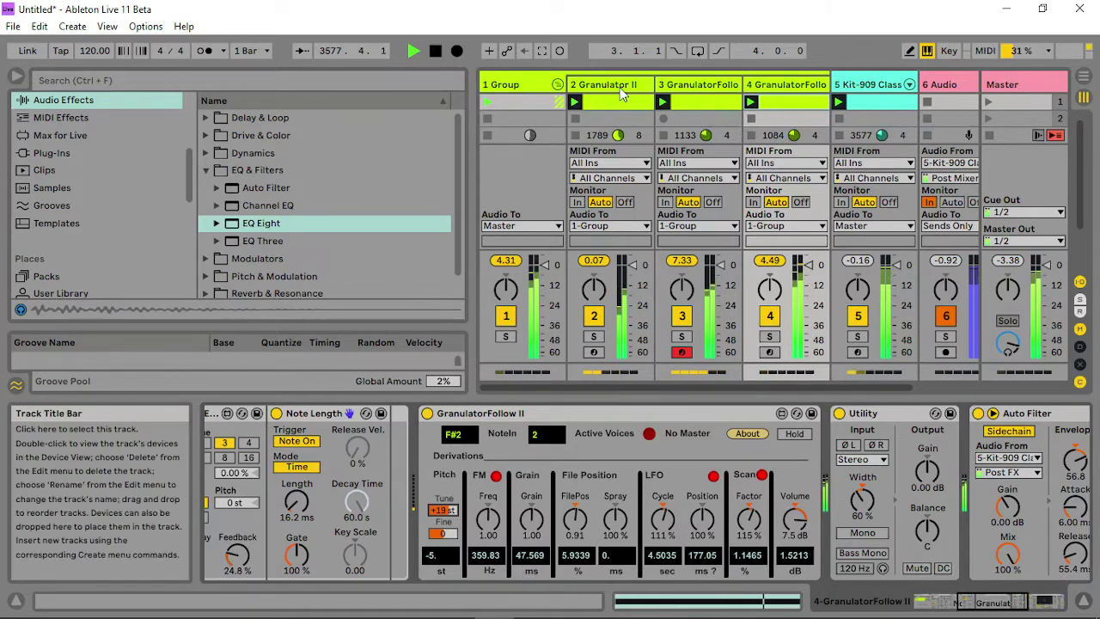
- Set the grain window of track 2's Granulator II to a Tilt of 2 and a Spike of -71
click(622, 93)
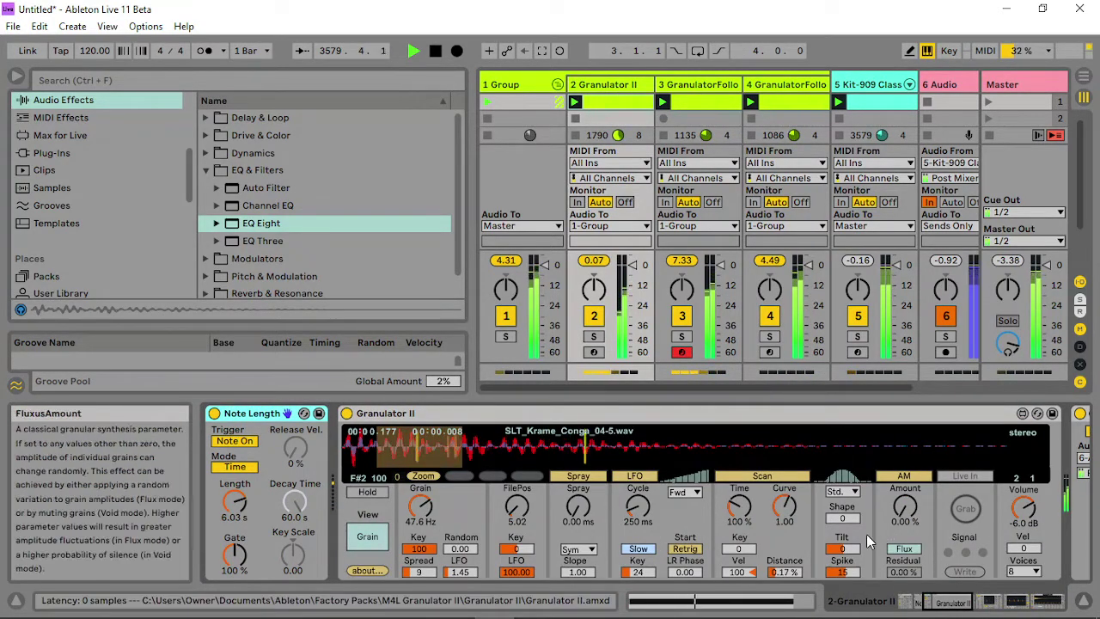
mouse_move(855, 550)
mouse_down()
mouse_move(855, 584)
mouse_move(855, 533)
mouse_up()
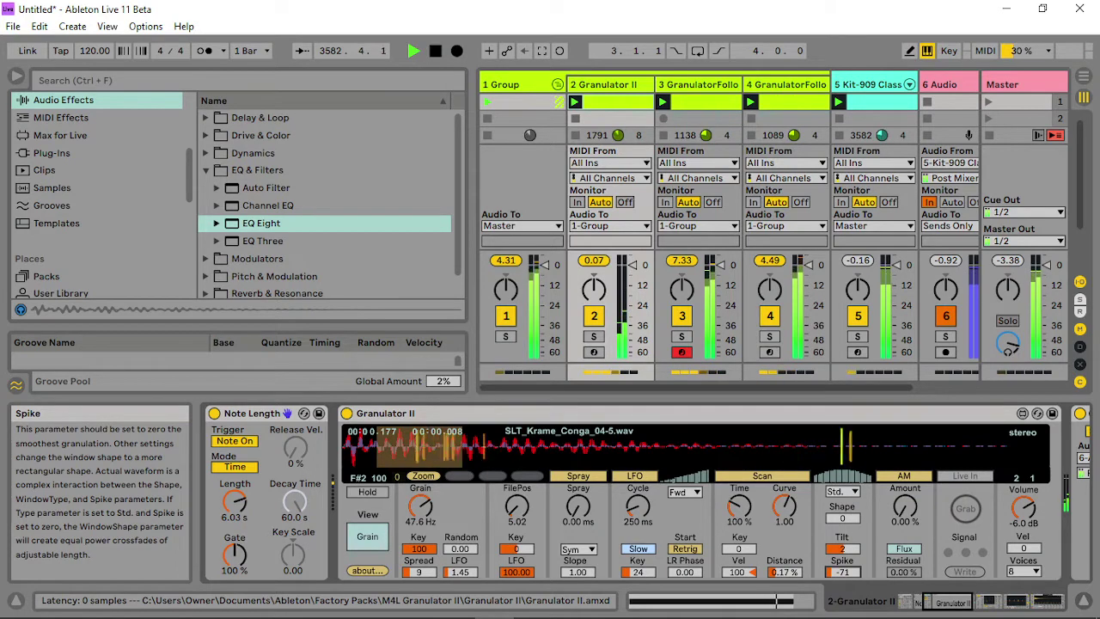
- Set the grain window of track 2's Granulator II to a Spike of 14 and a Shape of 15
drag(843, 572, 842, 578)
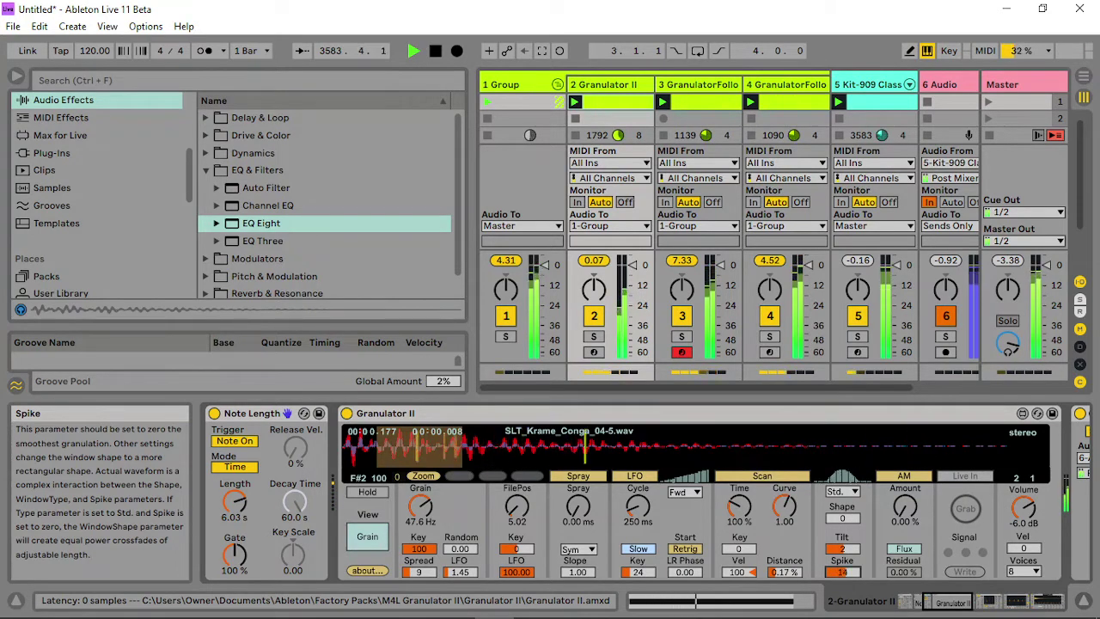
mouse_move(842, 518)
mouse_down()
mouse_move(842, 479)
mouse_move(842, 502)
mouse_up()
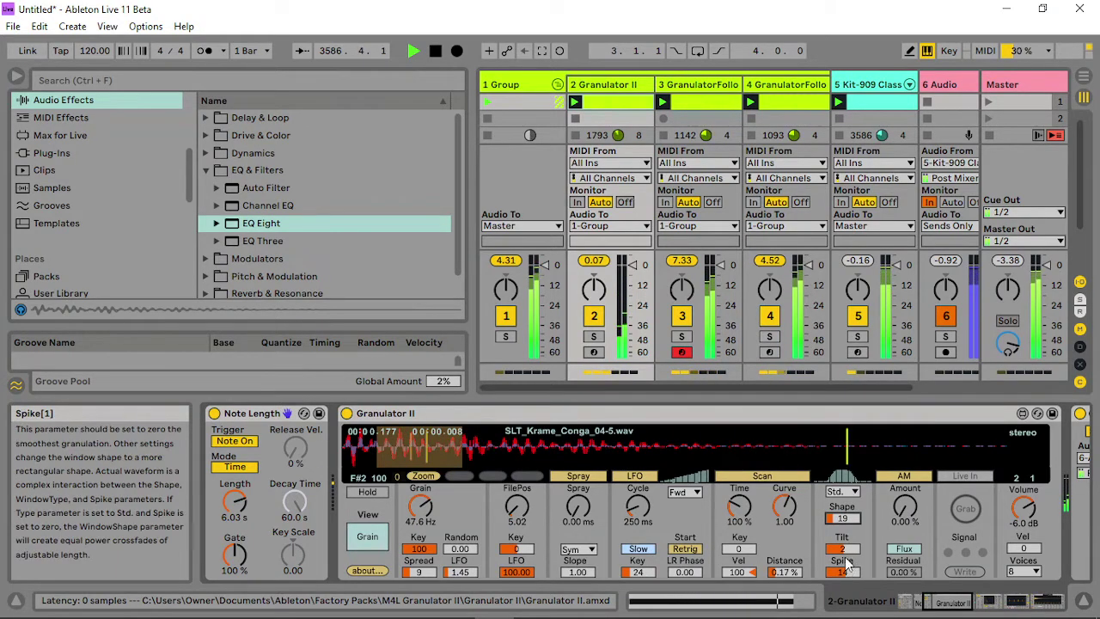
drag(842, 518, 842, 523)
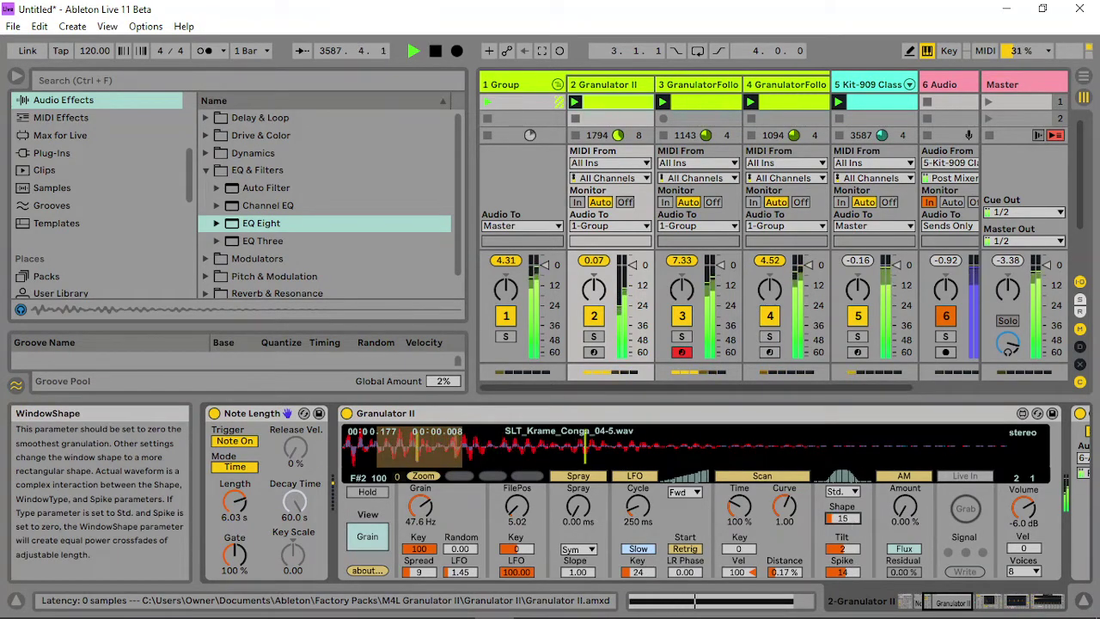
- Shorten track 2's Note Length to 396 ms, and set its Arpeggiator to a 168 % gate and a 1/4 beat retrigger interval
mouse_move(234, 502)
mouse_down()
mouse_move(234, 523)
mouse_move(234, 512)
mouse_up()
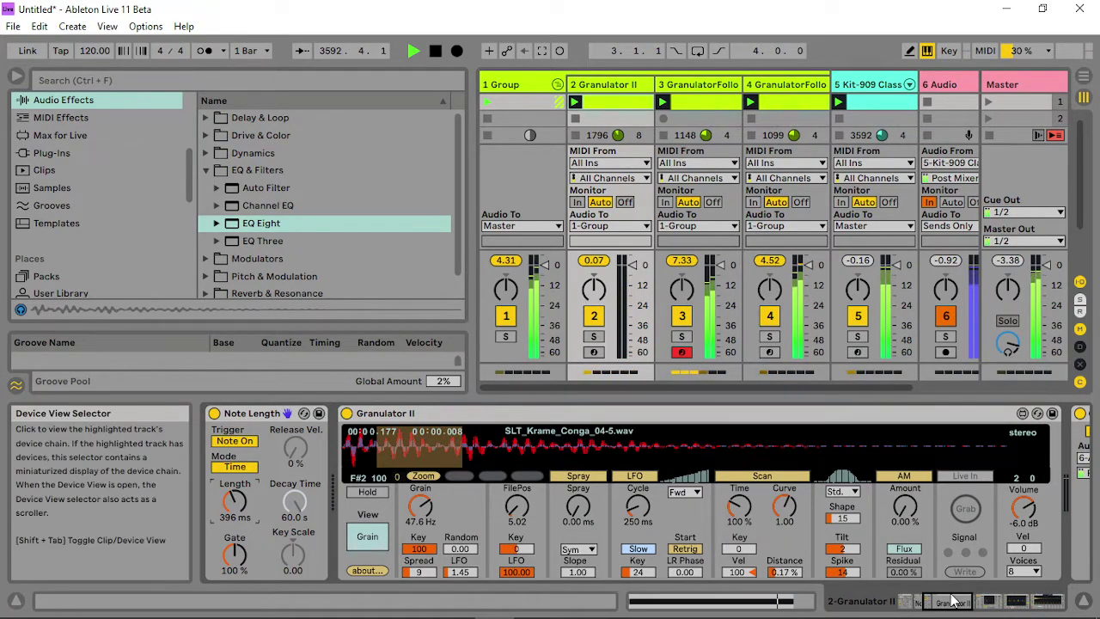
drag(947, 602, 915, 604)
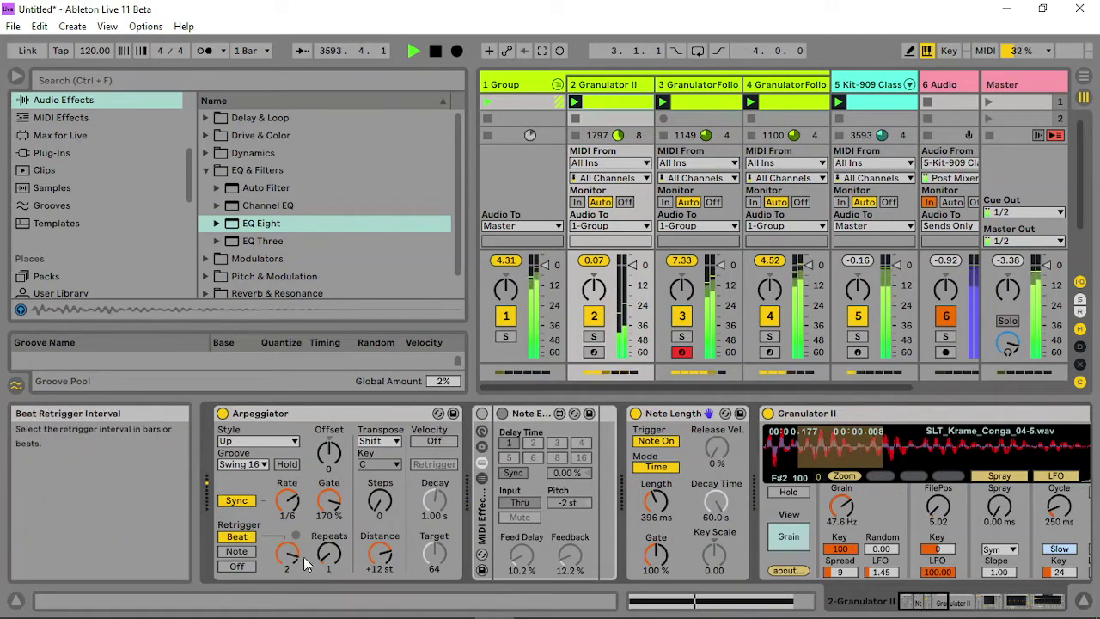
drag(287, 553, 288, 561)
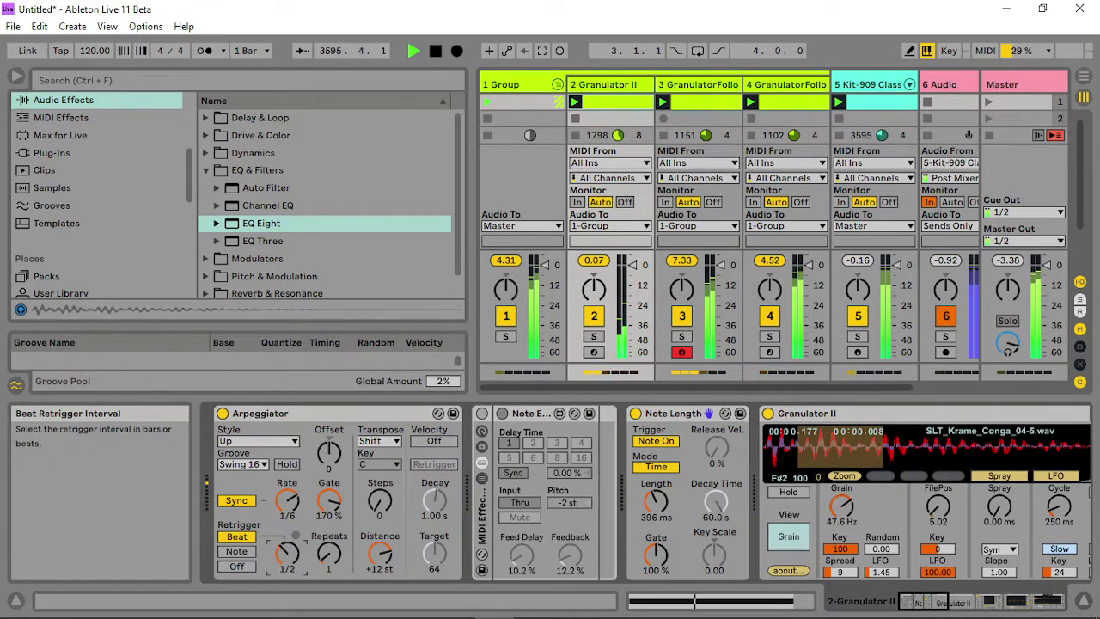
drag(330, 508, 330, 511)
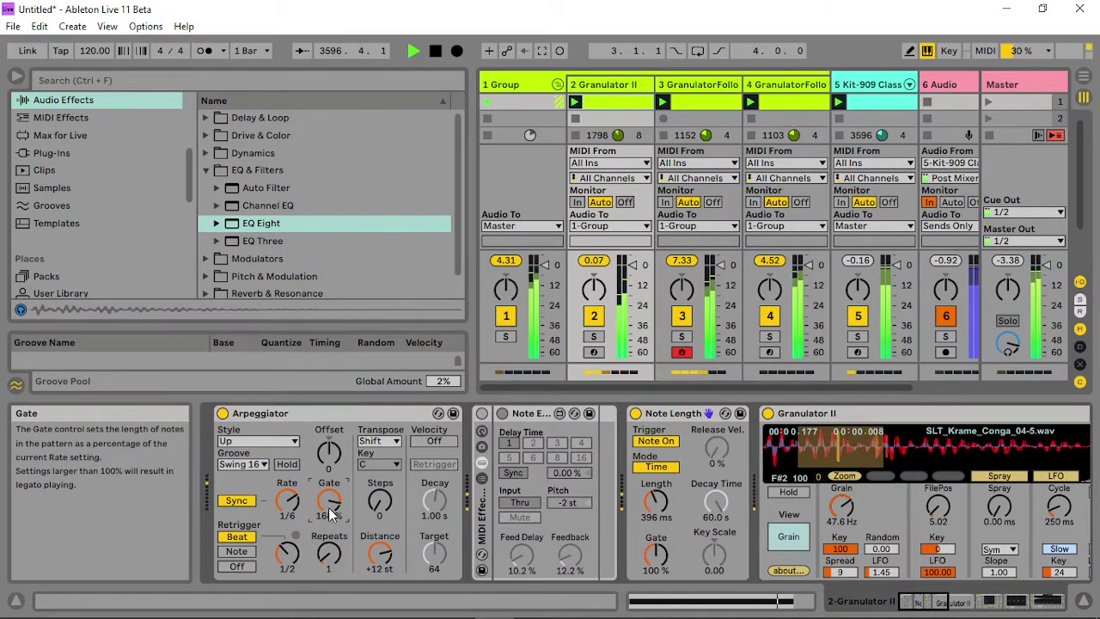
drag(289, 555, 289, 562)
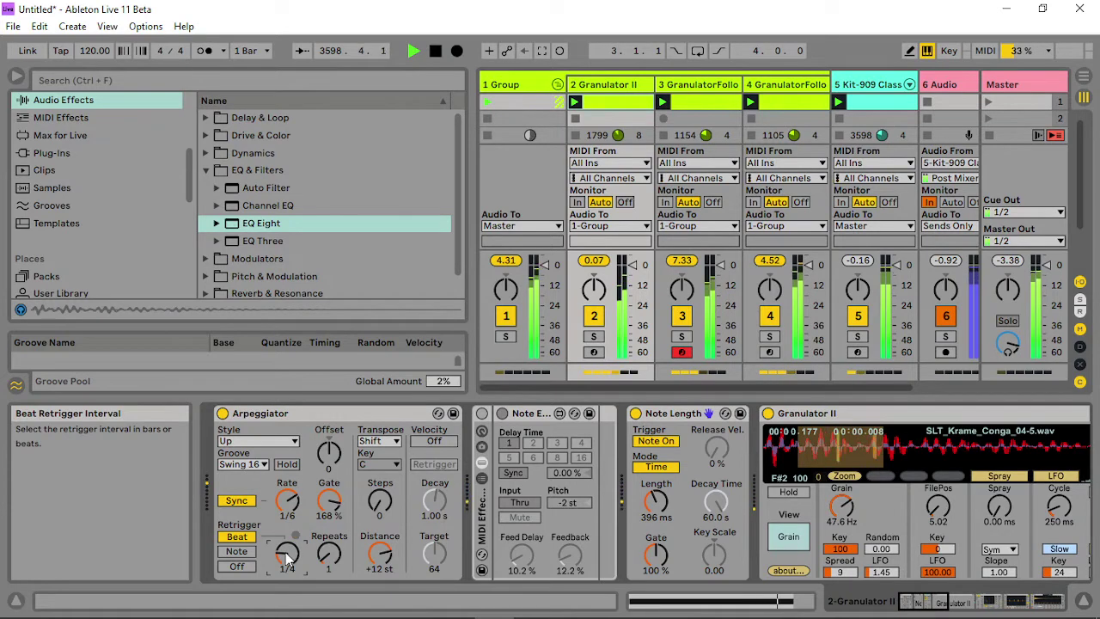
- Switch track 2's Granulator II to the Filter view and set its pitch Tune to -12 st
click(810, 532)
click(810, 533)
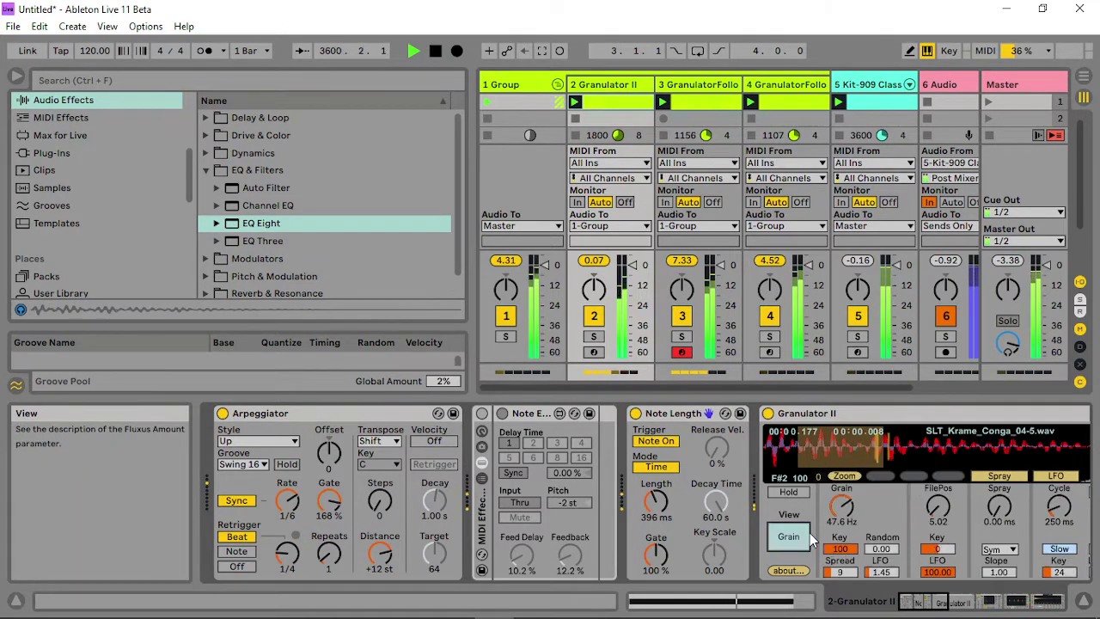
click(929, 602)
click(615, 536)
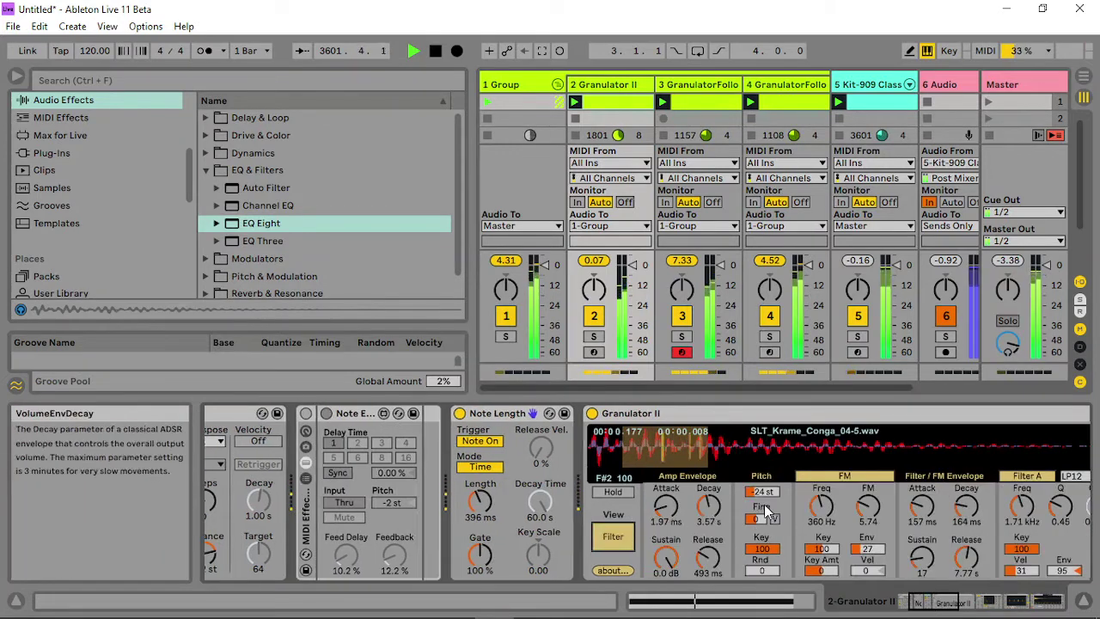
drag(763, 492, 762, 463)
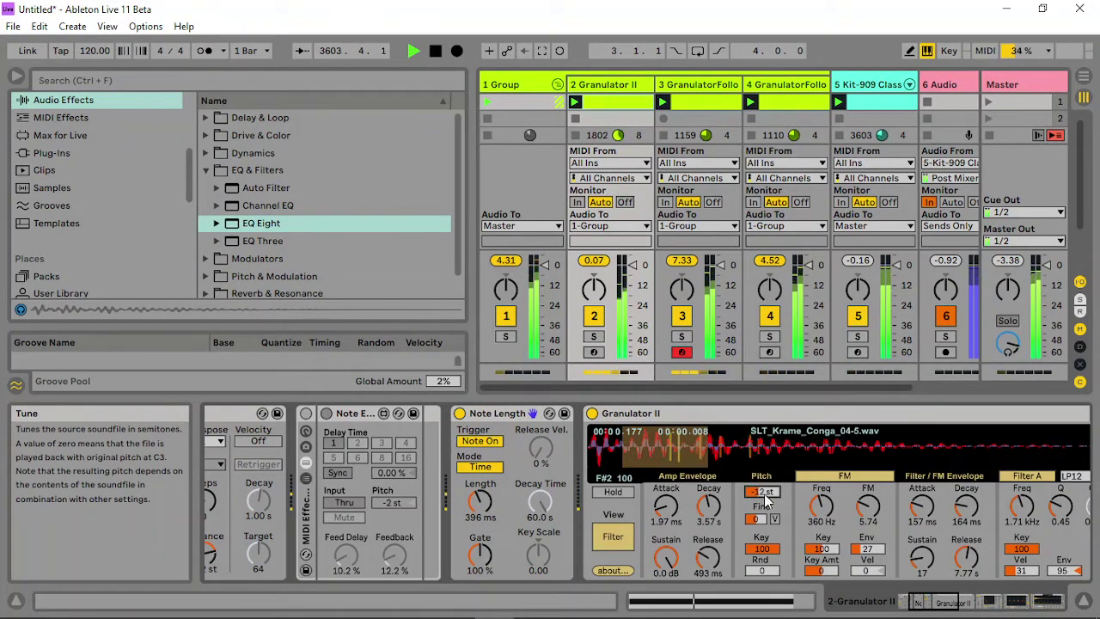
- Set track 2's Auto Filter to an envelope amount of 24.0, a cutoff of 938 Hz and a resonance of 32 %
click(961, 606)
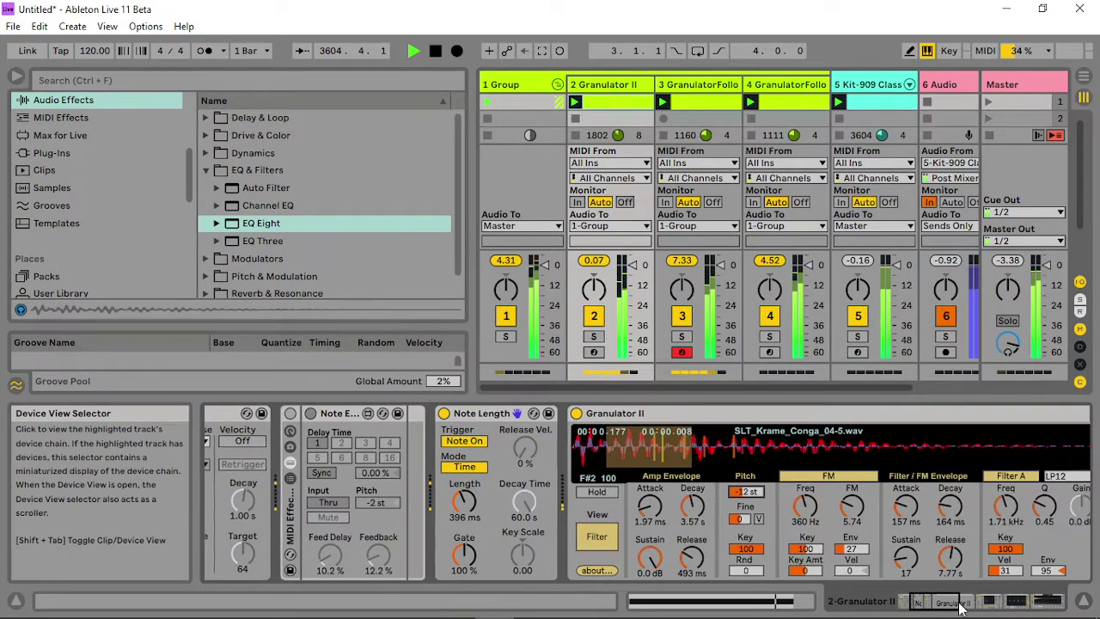
drag(961, 606, 1002, 604)
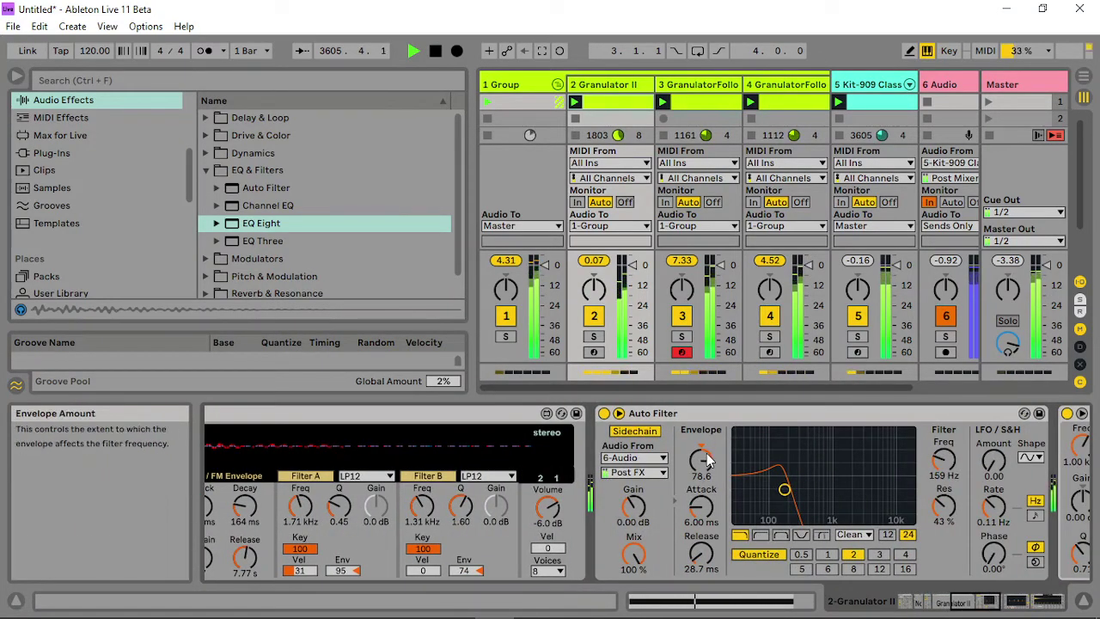
drag(701, 461, 701, 448)
drag(784, 490, 831, 497)
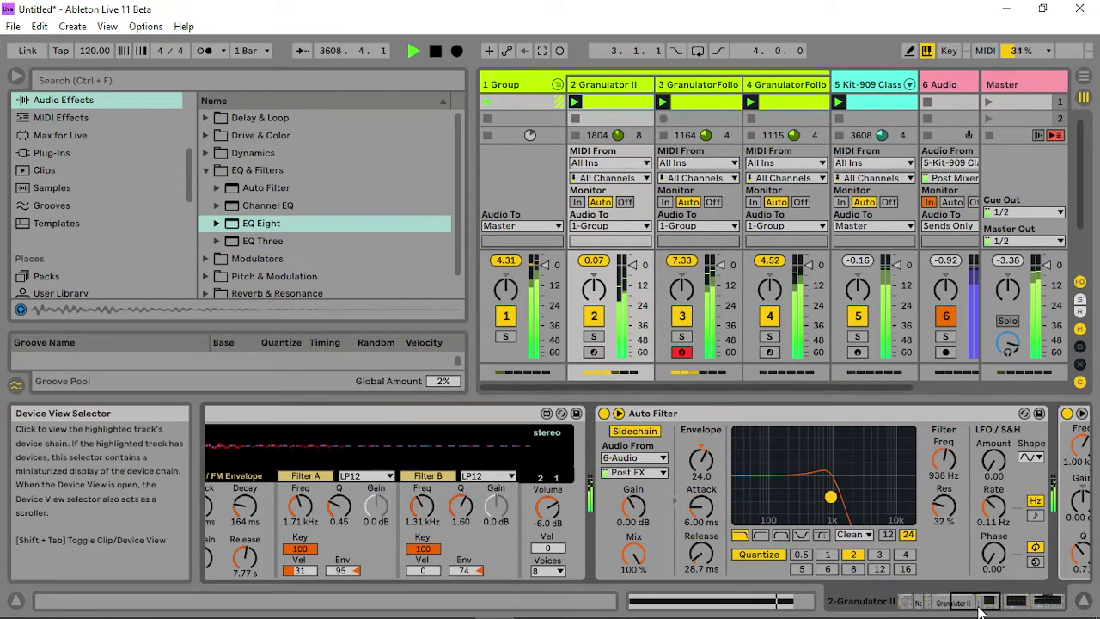
- Set the pitch Tune of track 2's Granulator II to -24 st and its filter envelope decay to 1.03 s
drag(979, 605, 944, 603)
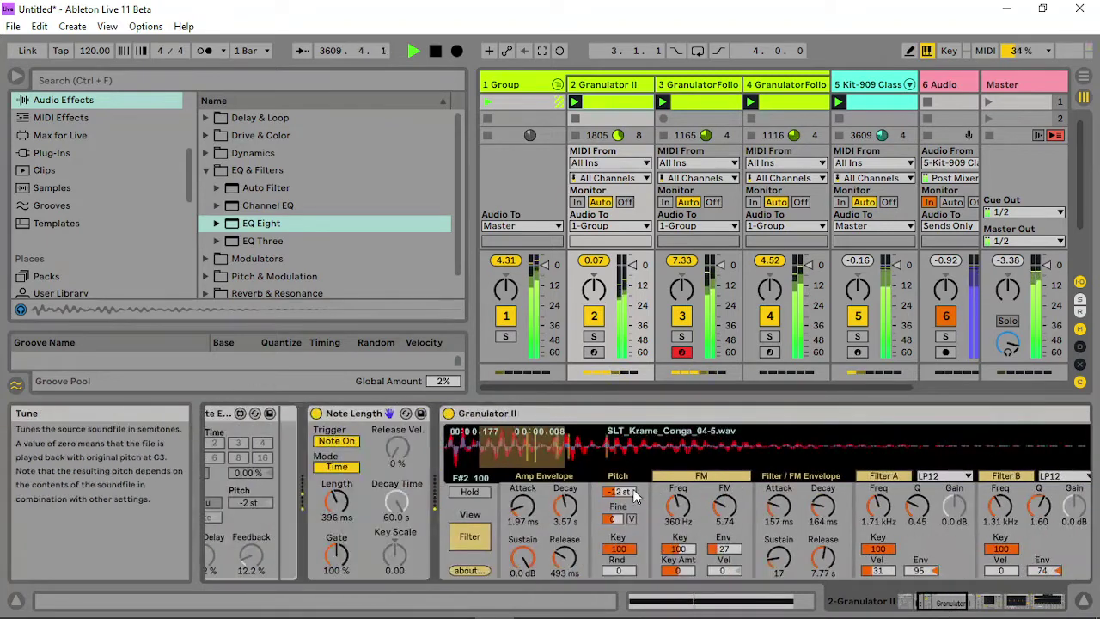
drag(632, 491, 632, 508)
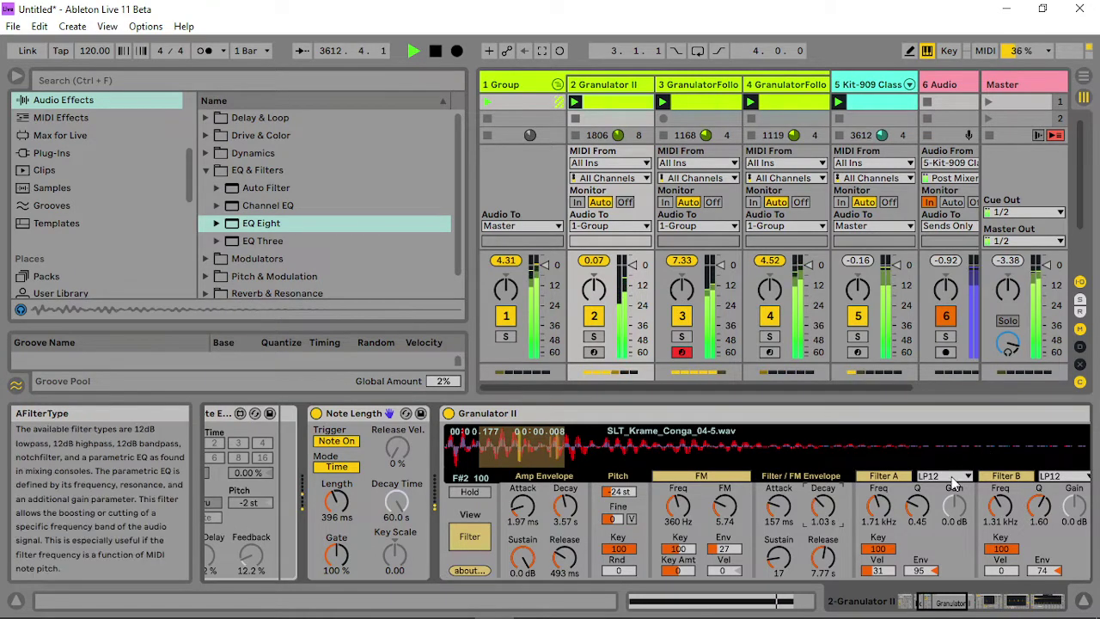
- Set Filter A to 3.31 kHz with Q 0.71, Filter B to 1.10 kHz, and the filter envelope to 1.61 s attack and 62.0 ms decay
drag(878, 507, 879, 481)
drag(1000, 507, 1001, 465)
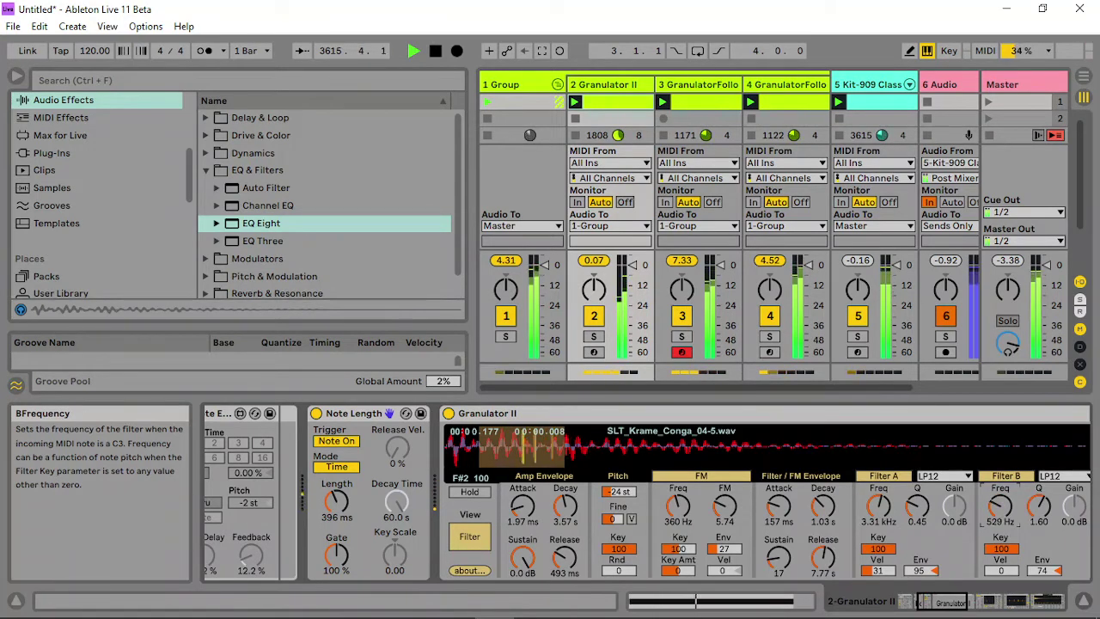
drag(1005, 507, 1006, 500)
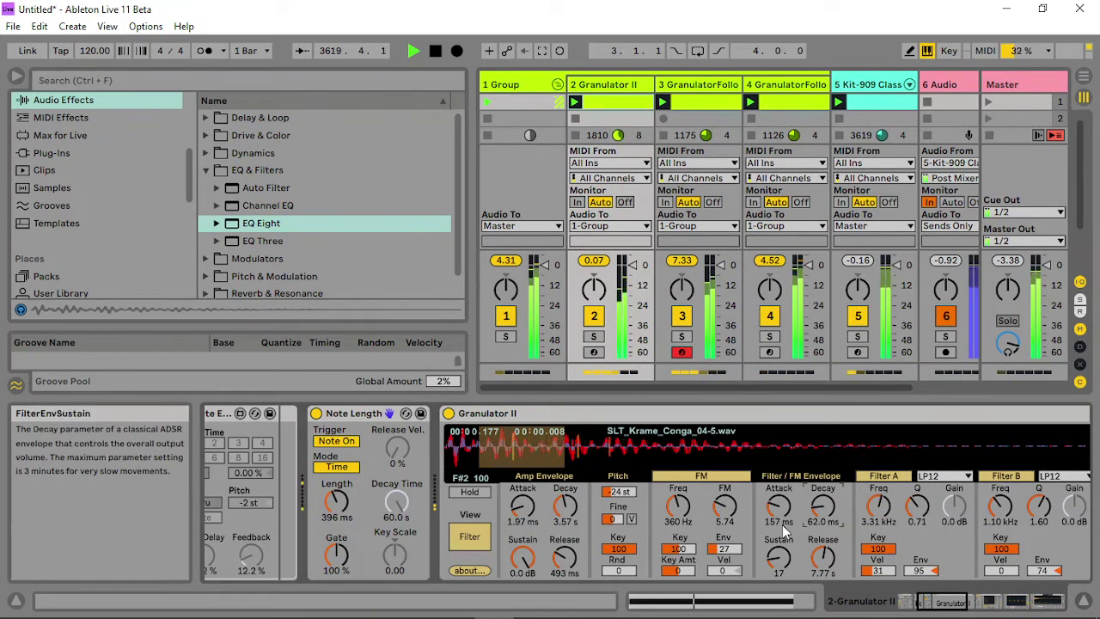
mouse_move(778, 509)
mouse_down()
mouse_move(777, 490)
mouse_move(777, 516)
mouse_up()
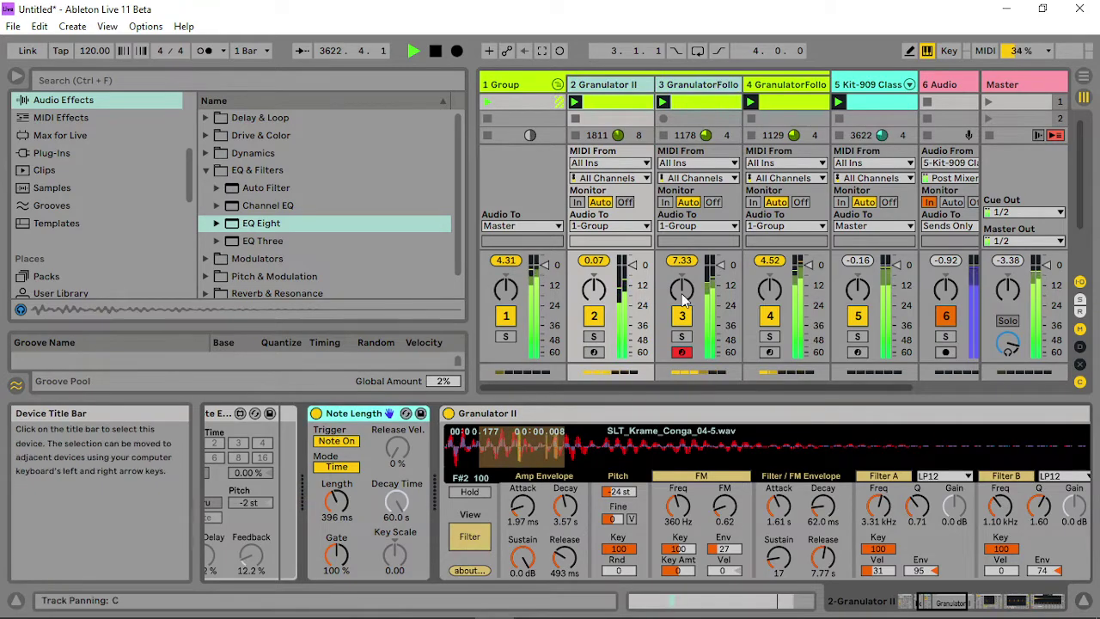
- Set the cutoff of track 3's Auto Filter to 291 Hz and its resonance to 70 %
click(719, 90)
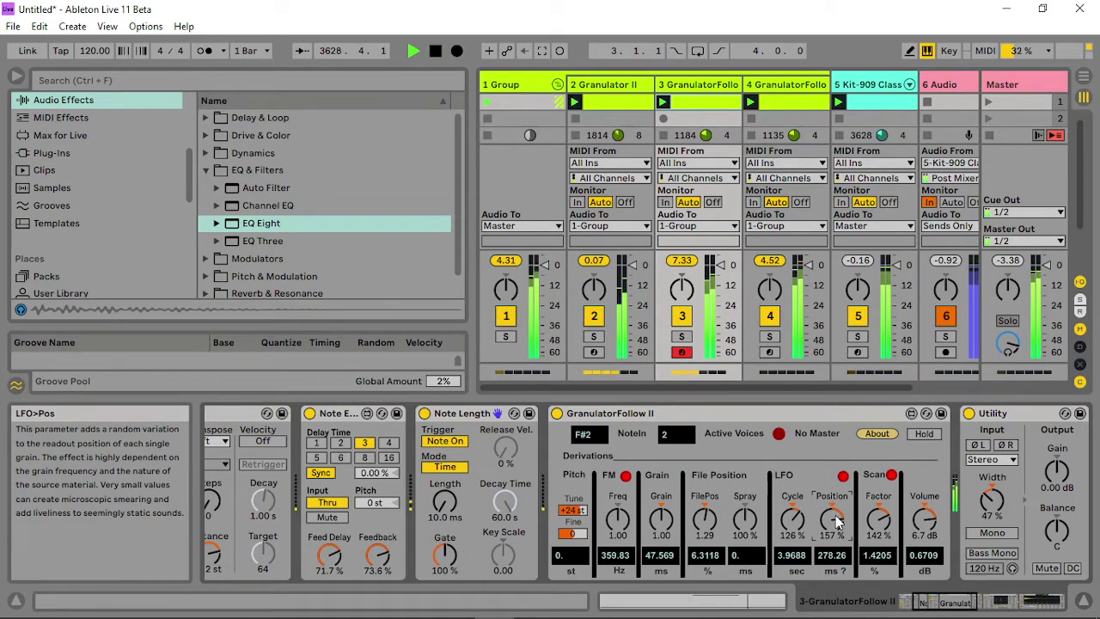
drag(973, 602, 1001, 600)
drag(789, 478, 764, 470)
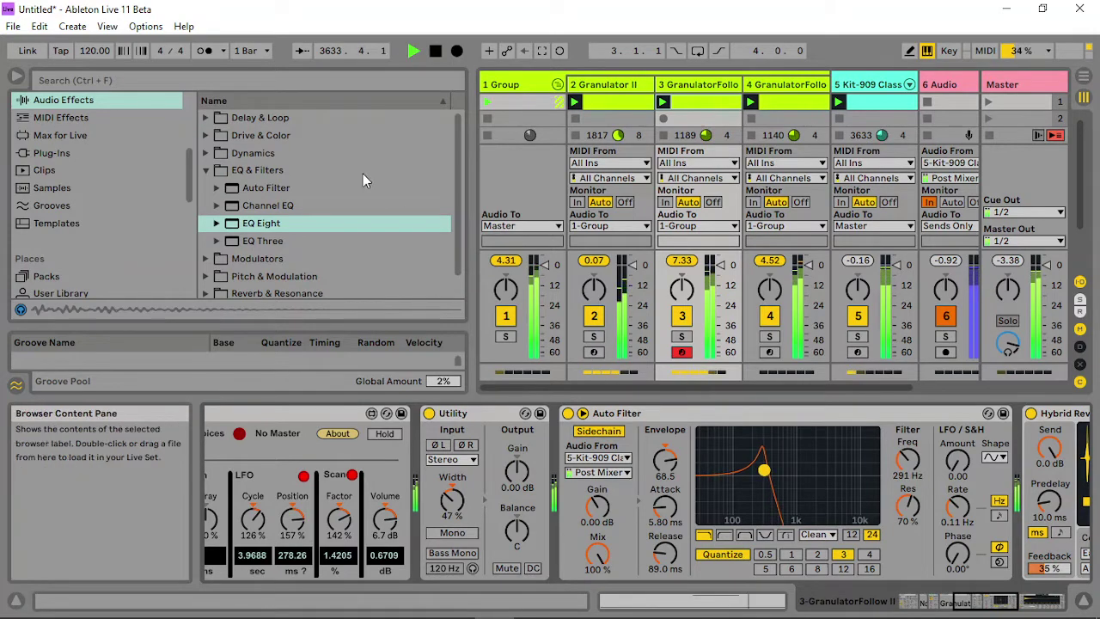
- Add a Compressor after track 3's Auto Filter and enable its external sidechain with 5-Kit-909 Classic as the source
click(205, 154)
click(256, 189)
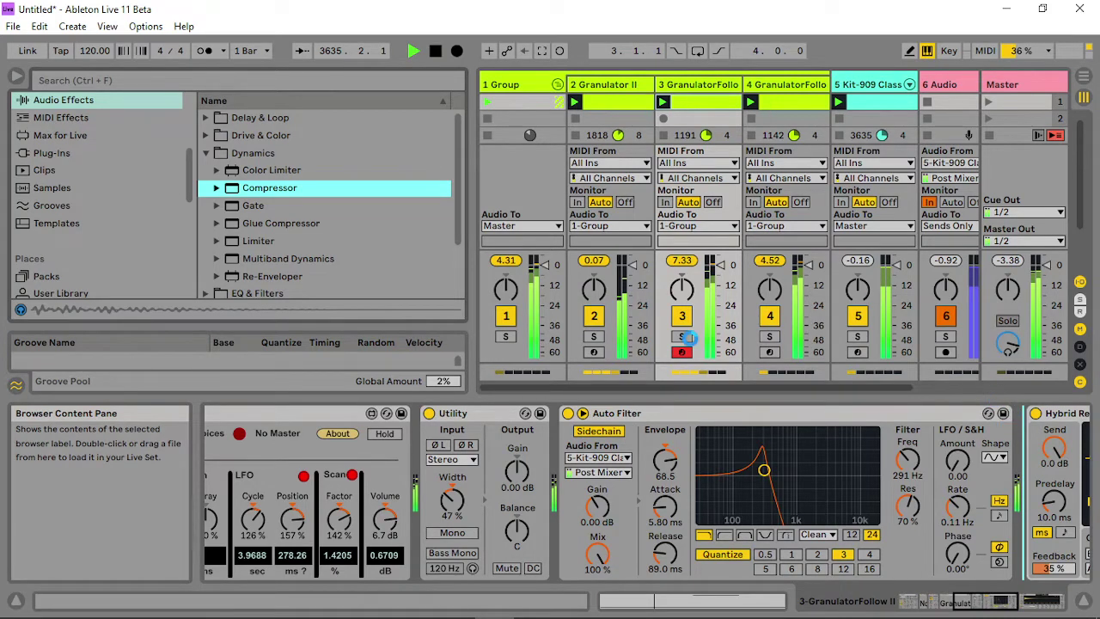
click(761, 413)
click(771, 434)
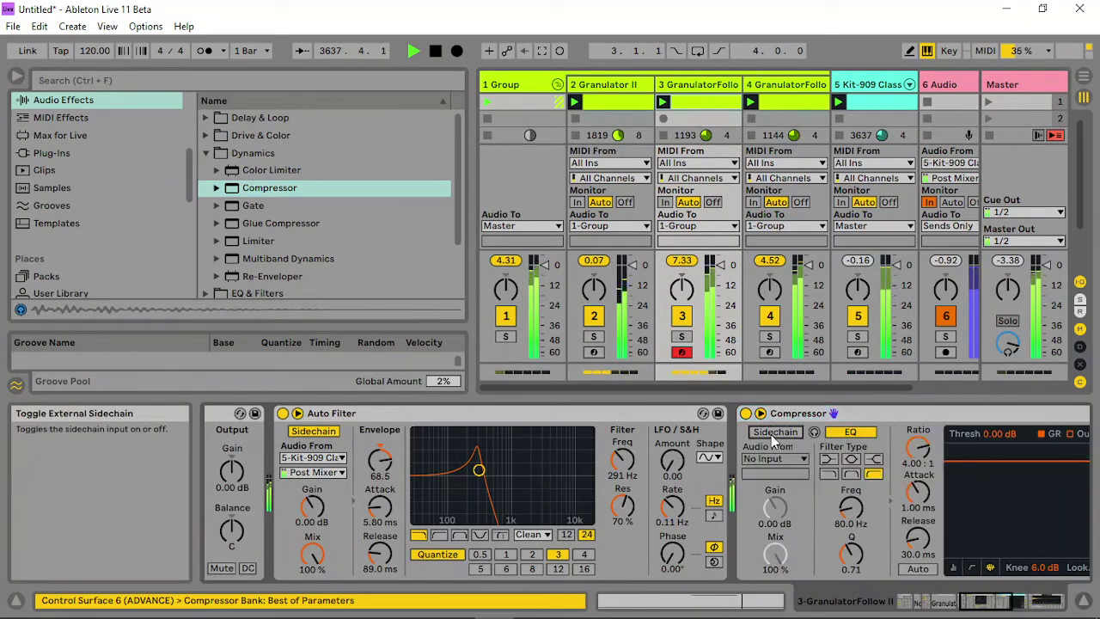
click(778, 459)
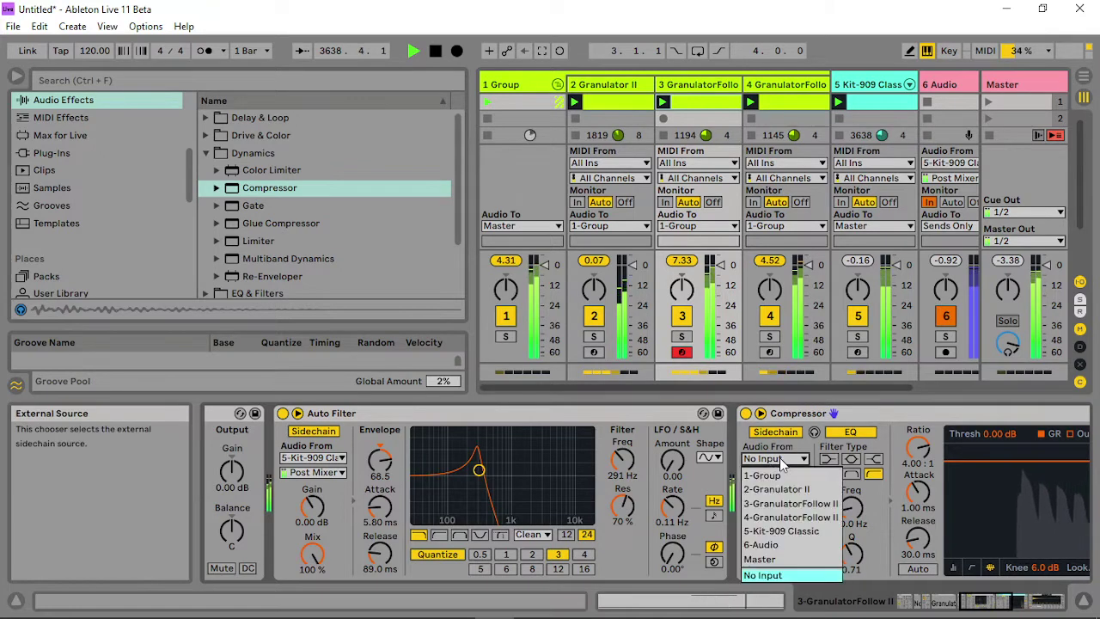
click(781, 530)
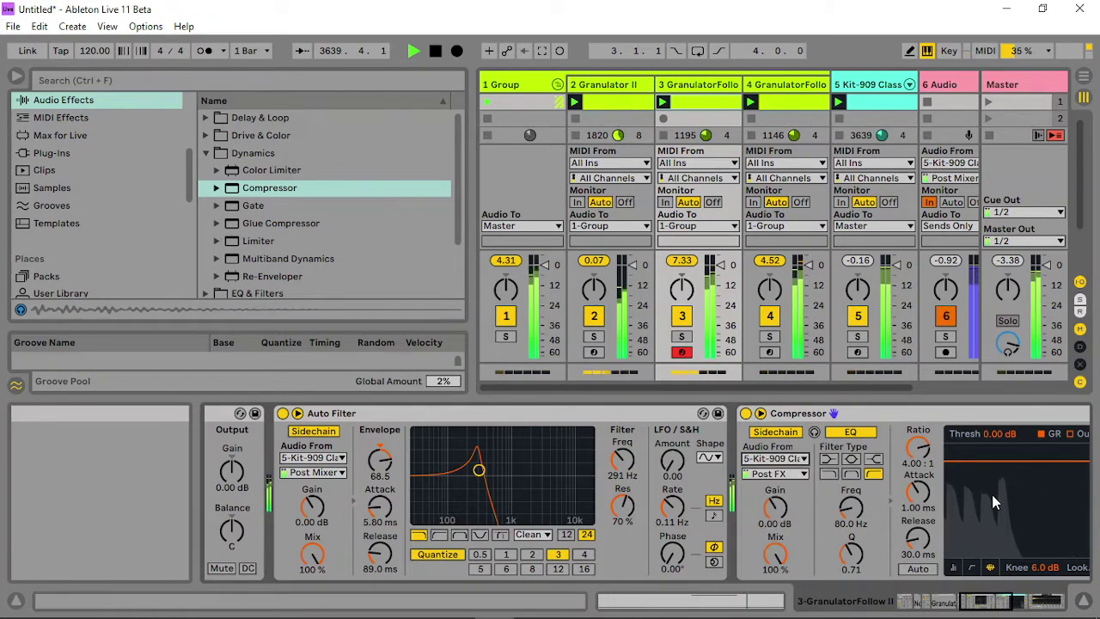
- Set the Compressor to -26.3 dB threshold, 2.00 ms attack and 85.7 ms release, and track 3's Auto Filter to 386 Hz with 72 % resonance
click(954, 567)
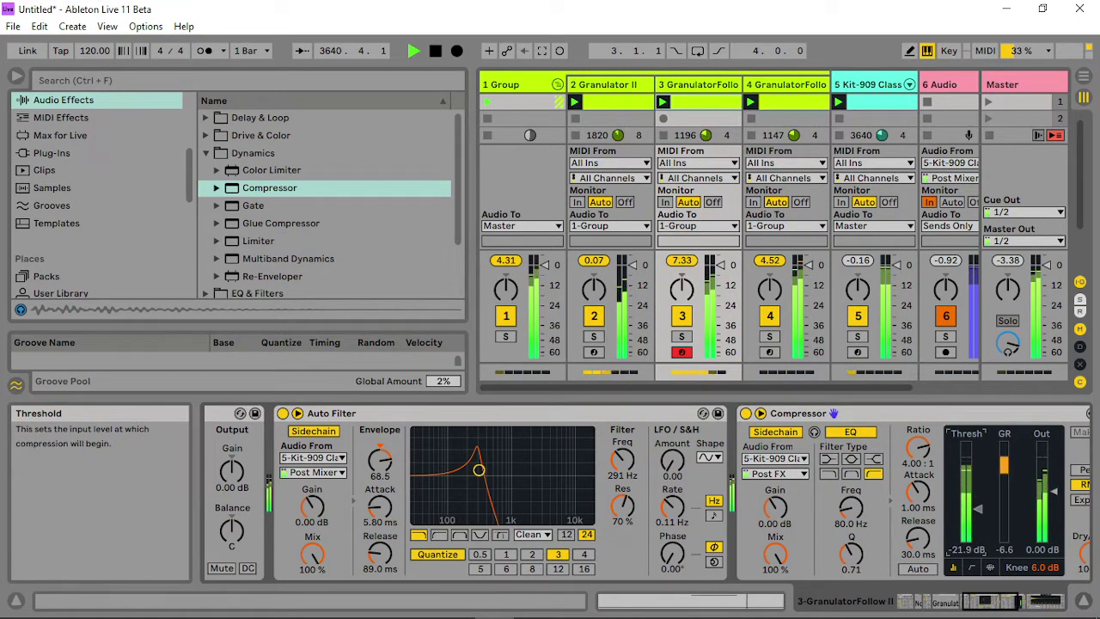
drag(918, 539, 943, 535)
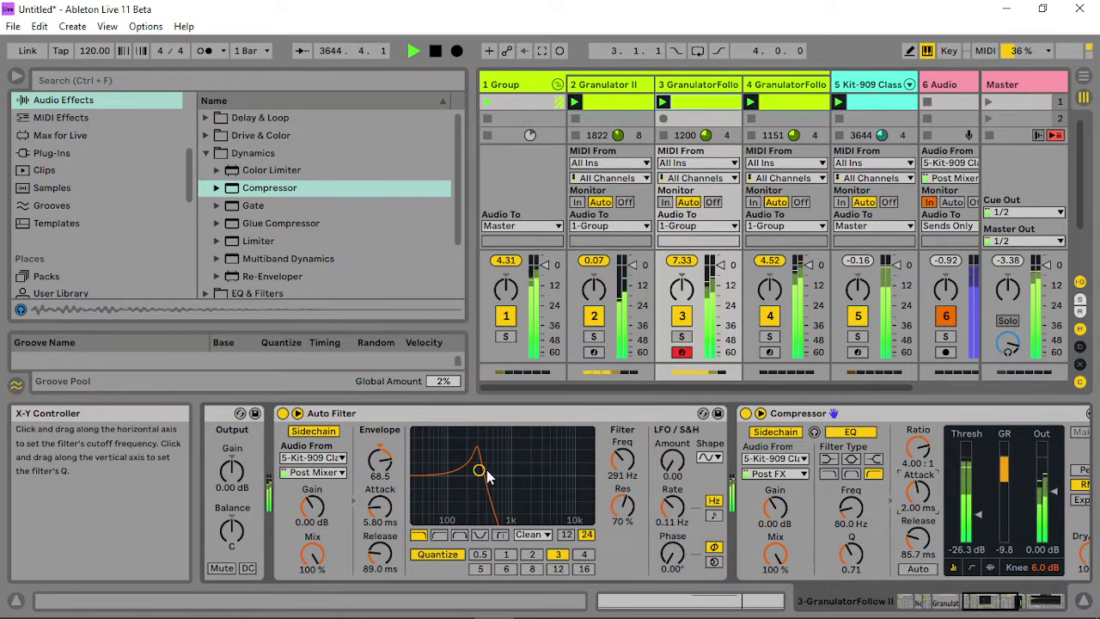
mouse_move(486, 476)
mouse_down()
mouse_move(495, 469)
mouse_move(432, 483)
mouse_move(487, 481)
mouse_move(486, 469)
mouse_up()
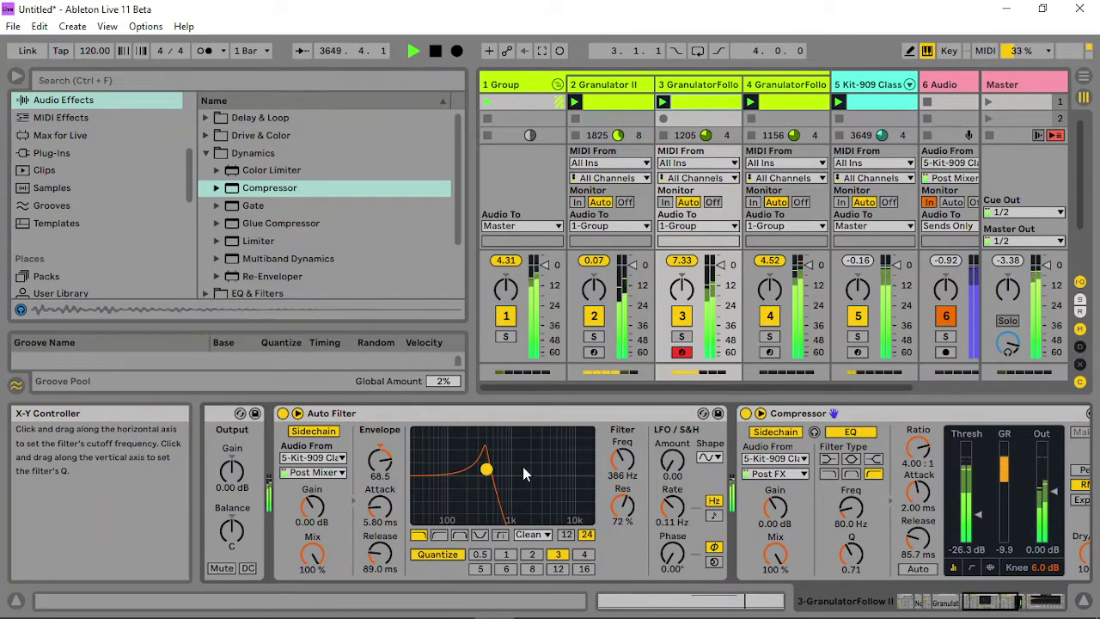
- Set the cutoff of track 4's Auto Filter to 613 Hz and its resonance to 48 %
click(799, 84)
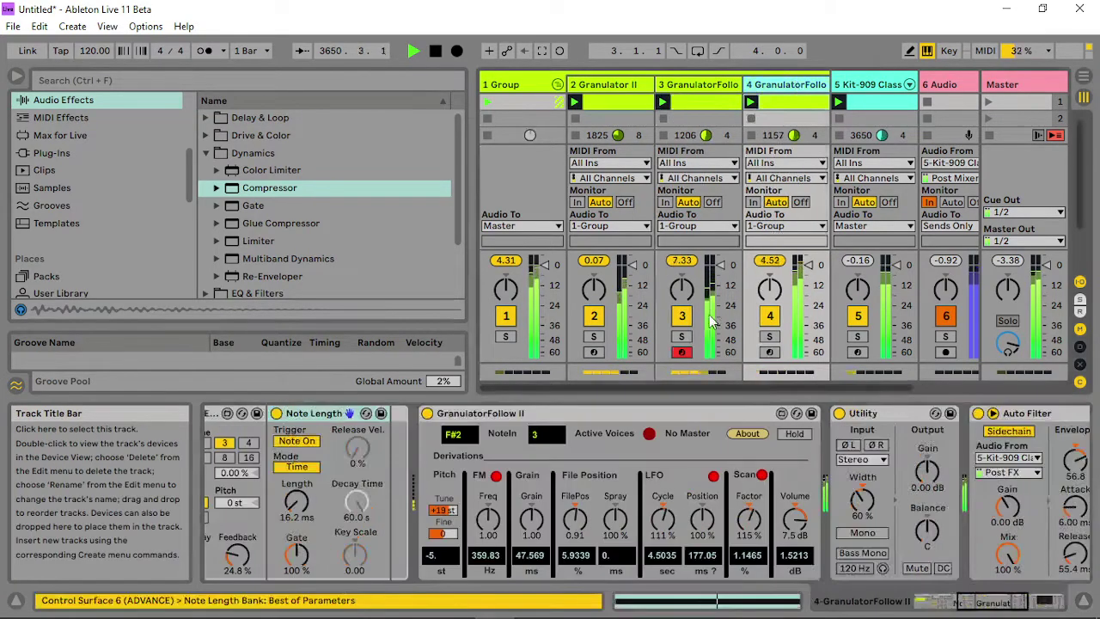
click(1000, 600)
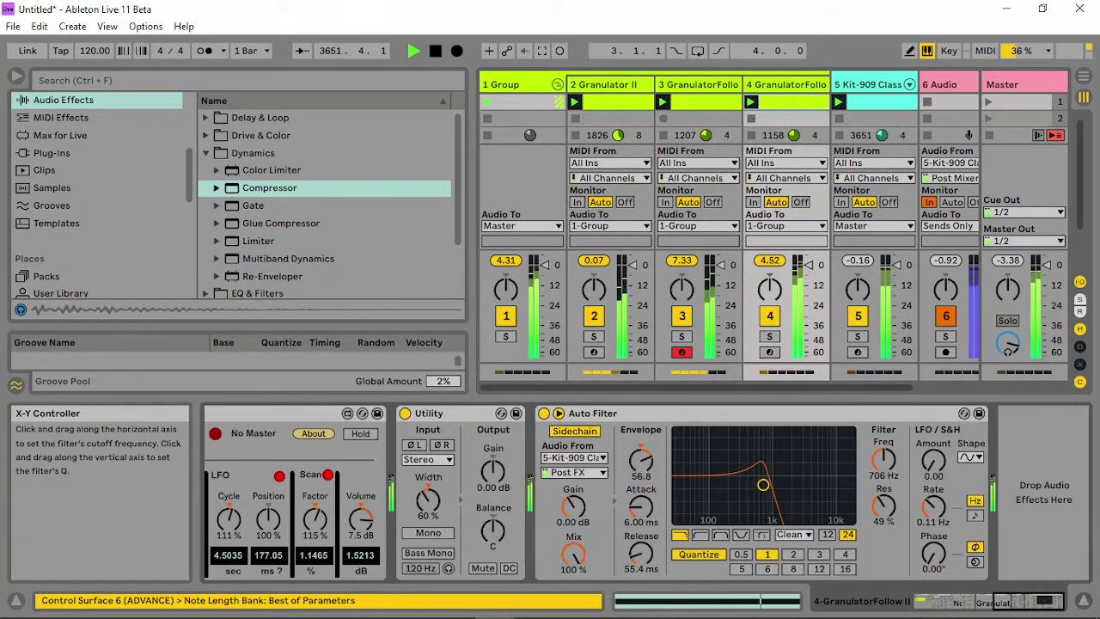
mouse_move(762, 485)
mouse_down()
mouse_move(717, 484)
mouse_move(760, 488)
mouse_up()
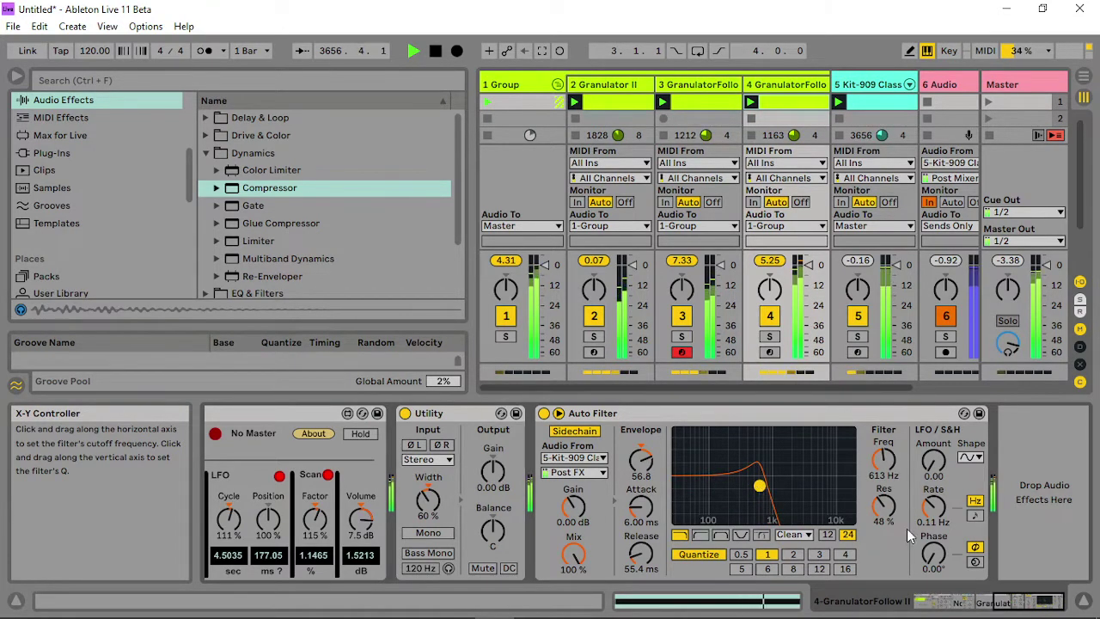
- Set the Grain factor of track 4's GranulatorFollow II to 0.50 and lengthen its Note Length to 26.3 ms
click(993, 610)
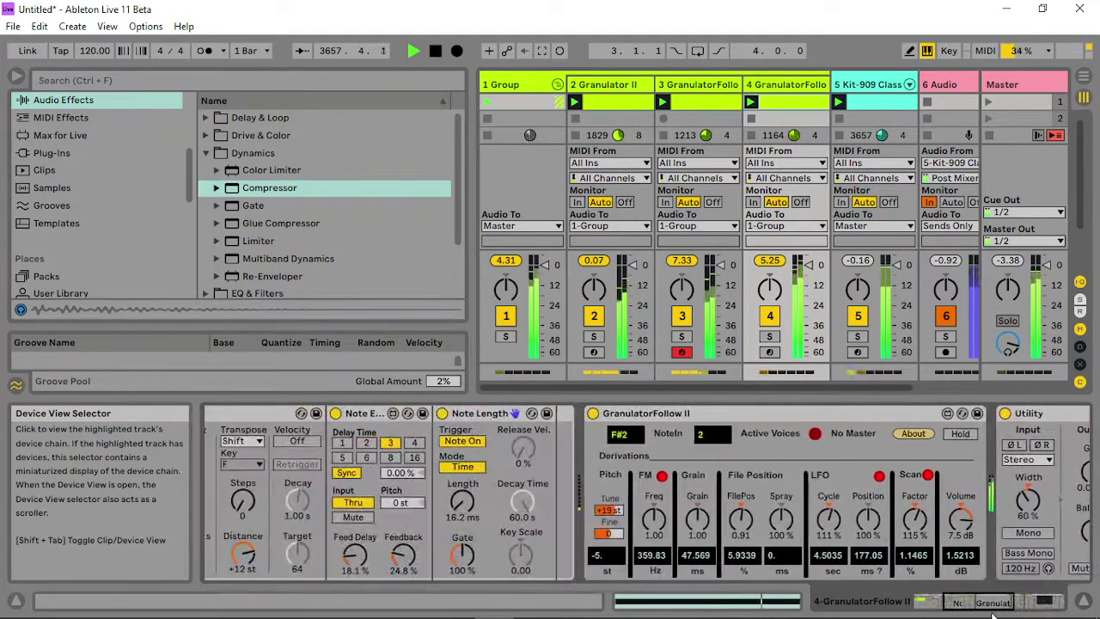
drag(993, 611, 1002, 613)
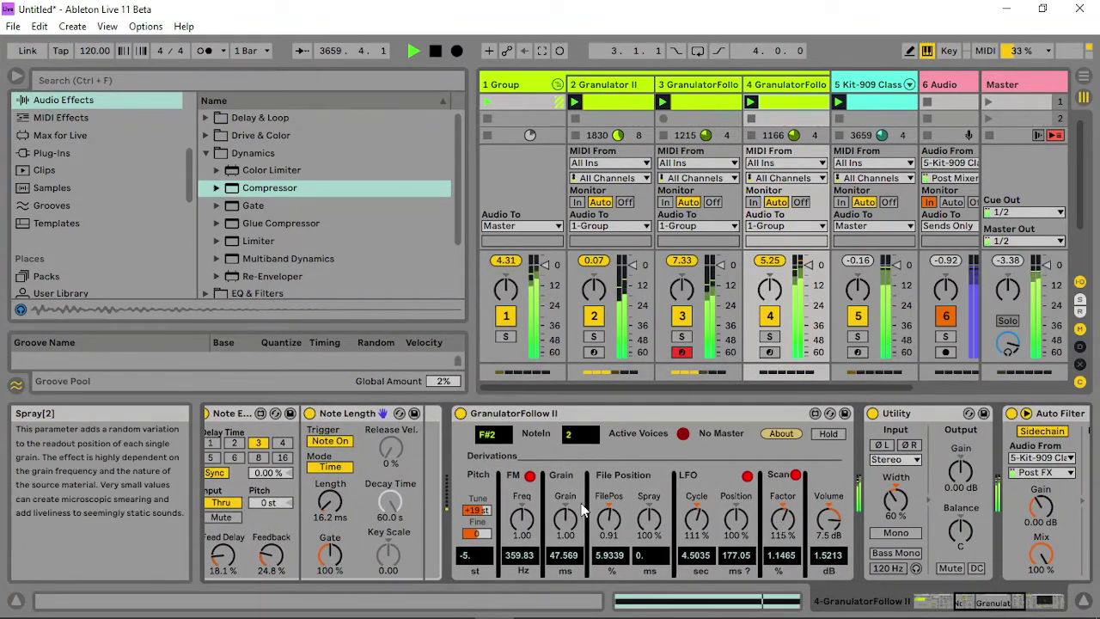
drag(567, 516, 564, 528)
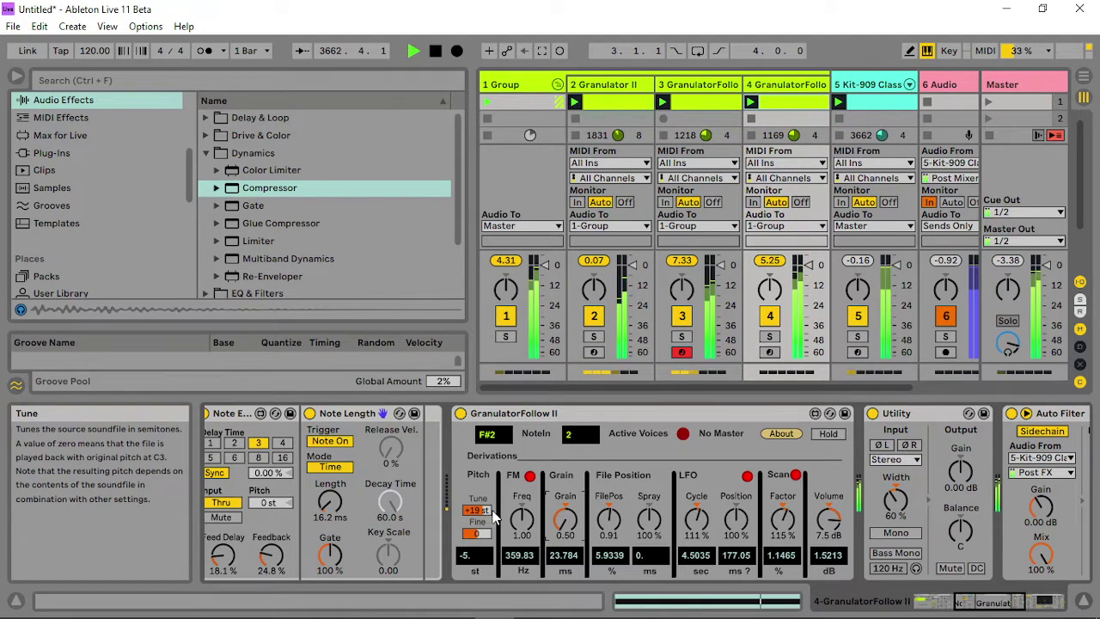
drag(331, 503, 331, 418)
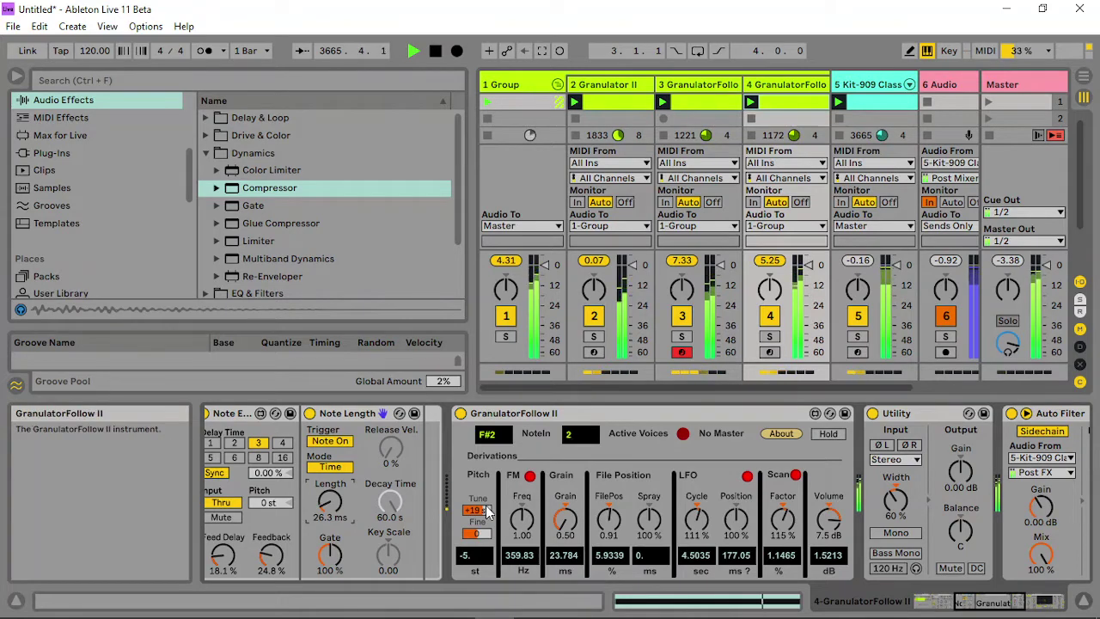
- Set track 4's GranulatorFollow II LFO Cycle to 113 % and Scan Factor to 126 %, and the Note Length's Gate to 44 %
drag(483, 509, 483, 417)
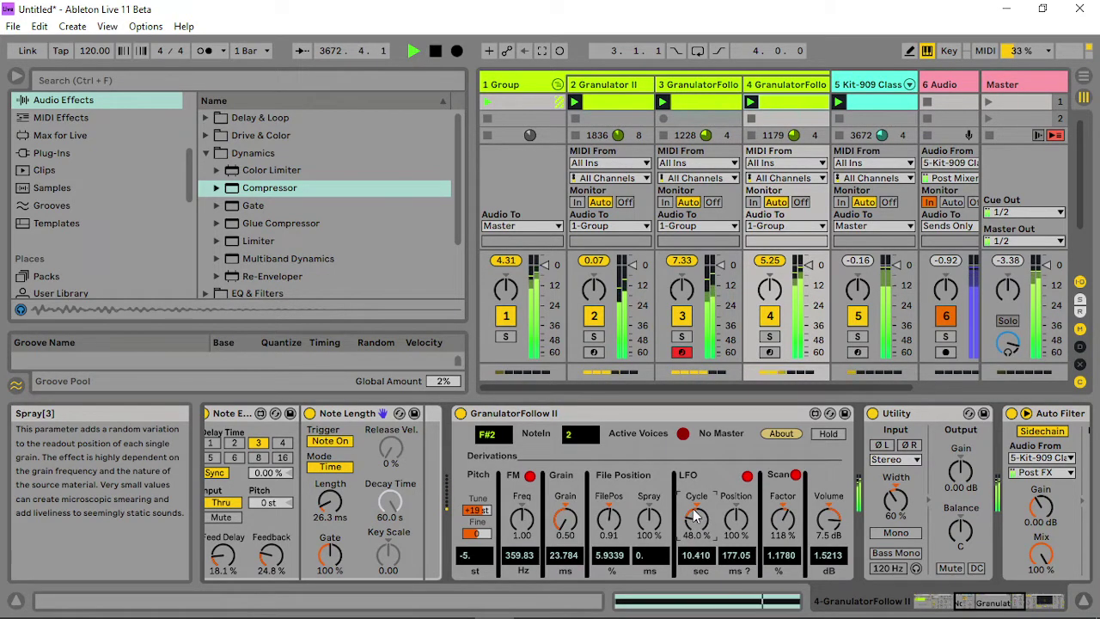
drag(699, 523, 699, 518)
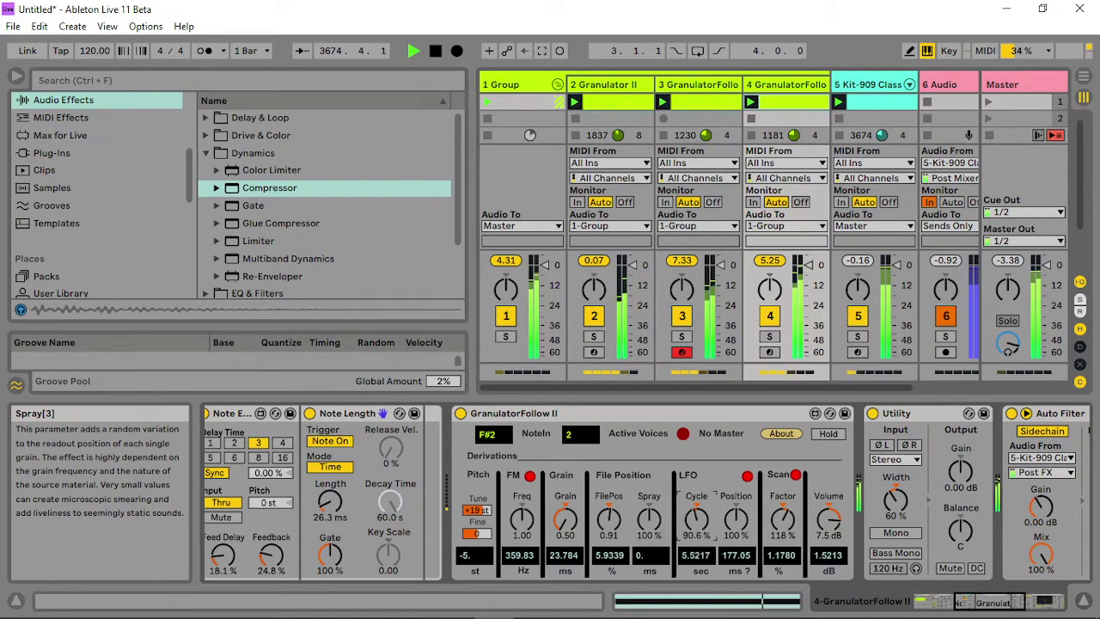
drag(696, 517, 696, 507)
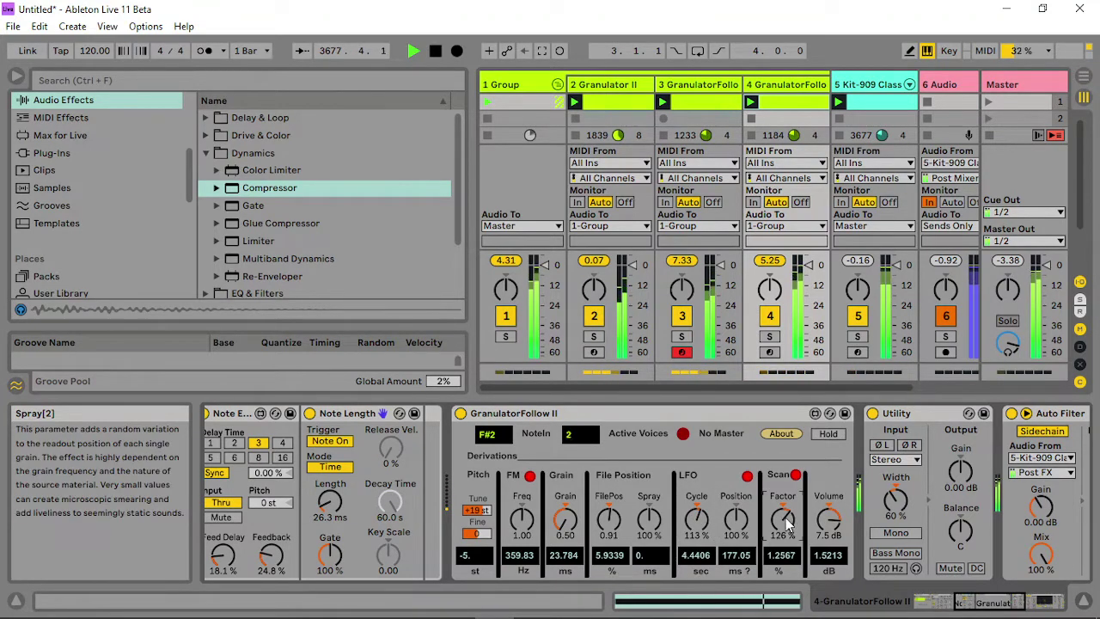
drag(330, 554, 330, 602)
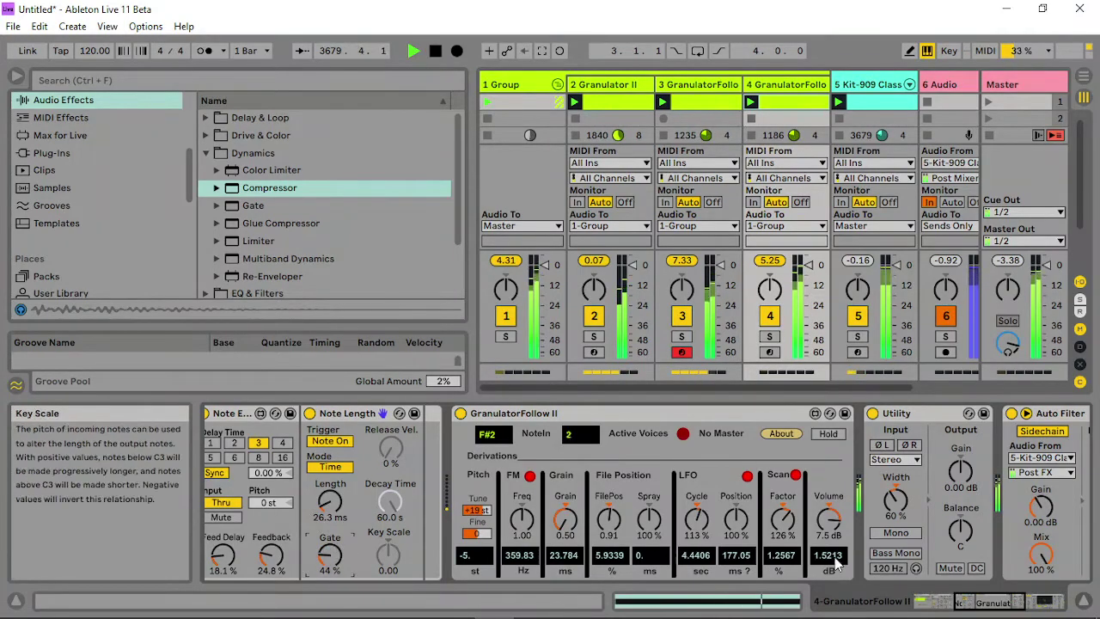
- Add a Note Length effect after the MIDI delay in the second chain of track 4's MIDI effect rack
drag(984, 601, 952, 600)
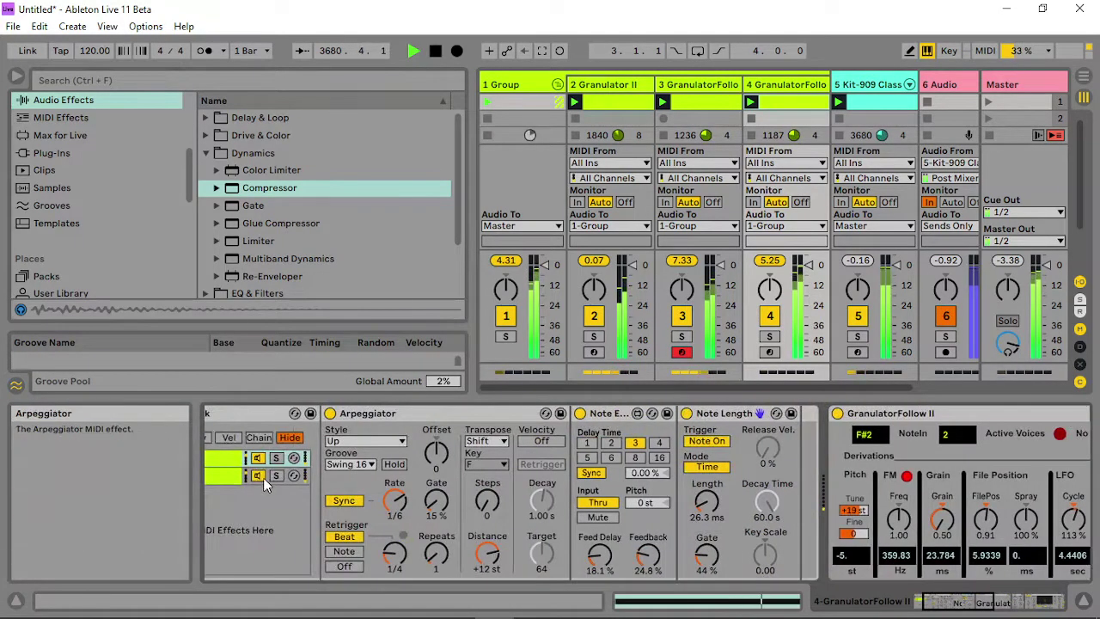
click(228, 474)
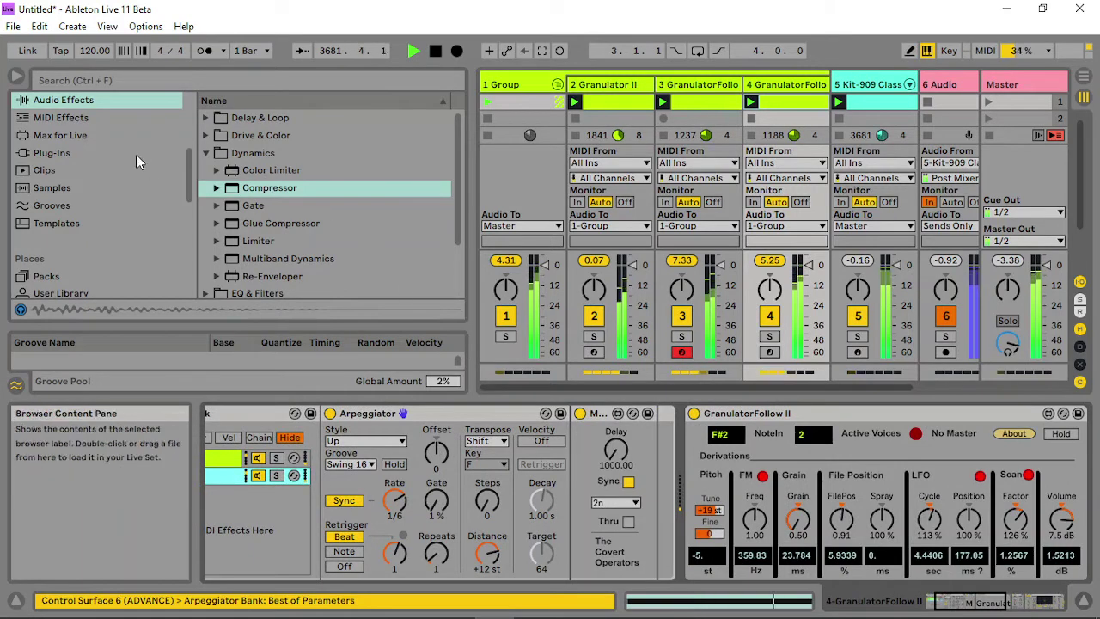
click(66, 117)
drag(277, 299, 655, 486)
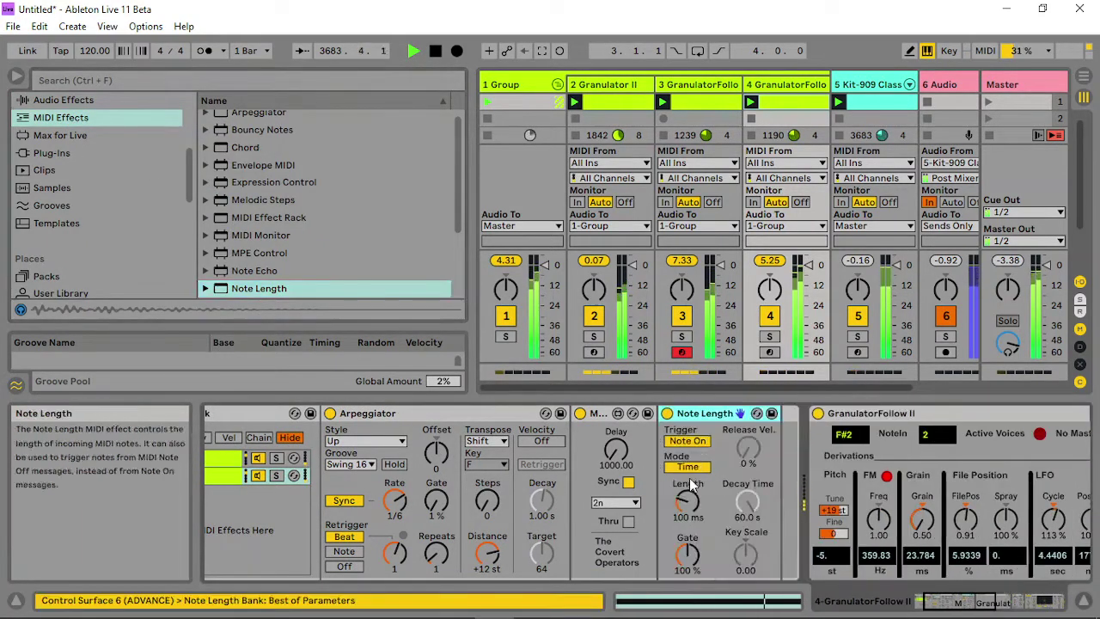
- Set the second chain's Note Length to 257 ms with 6 % Gate, and its Arpeggiator Gate to 146 %
drag(693, 551, 692, 593)
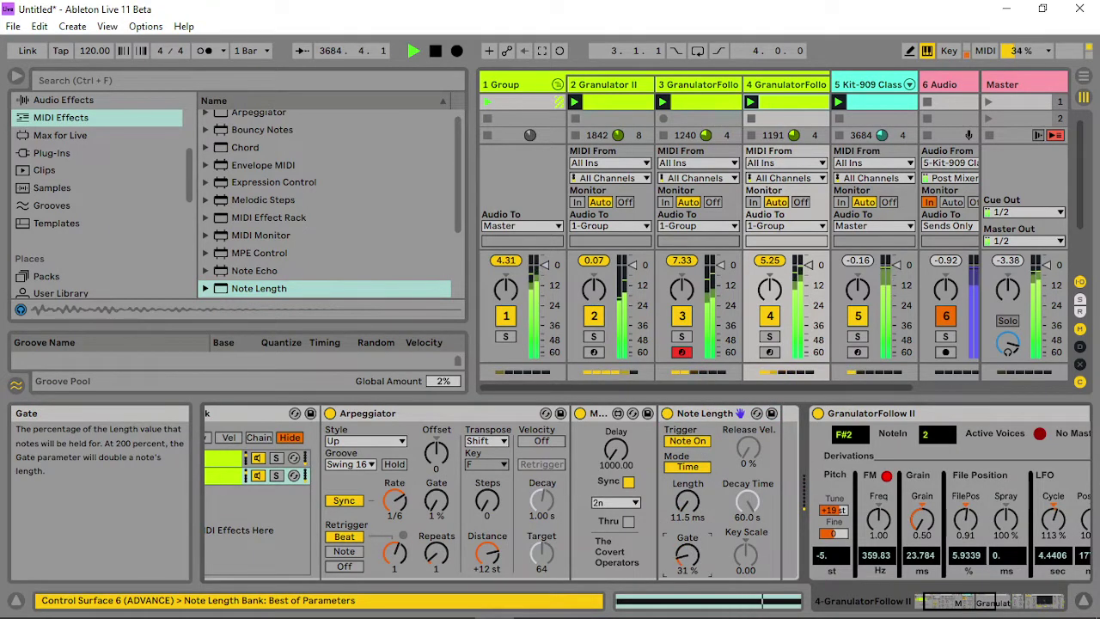
drag(687, 503, 688, 494)
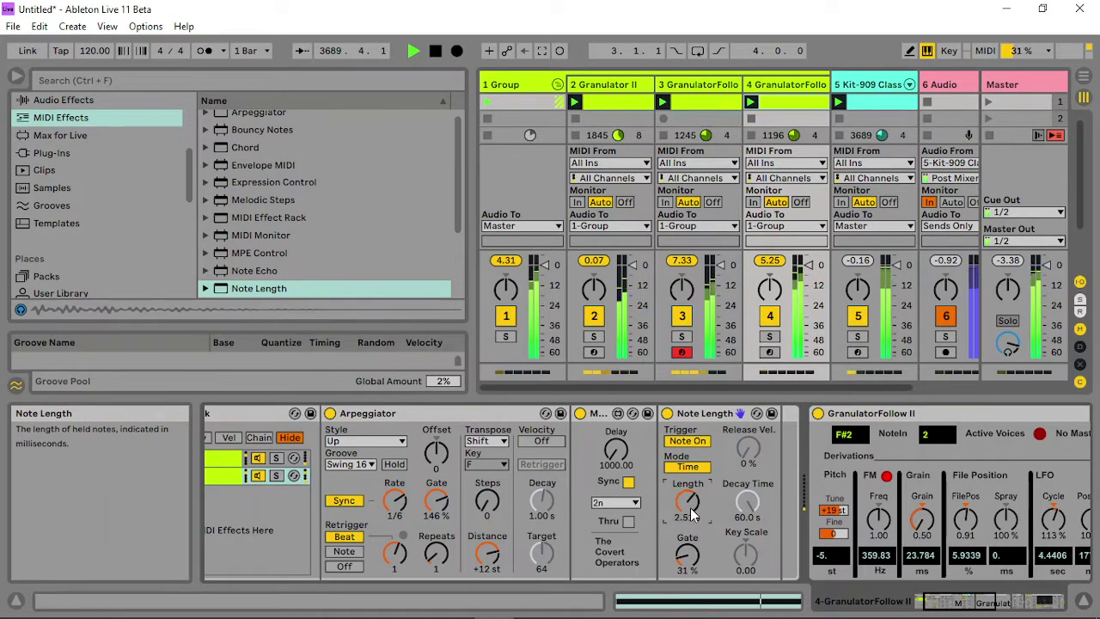
drag(688, 503, 688, 558)
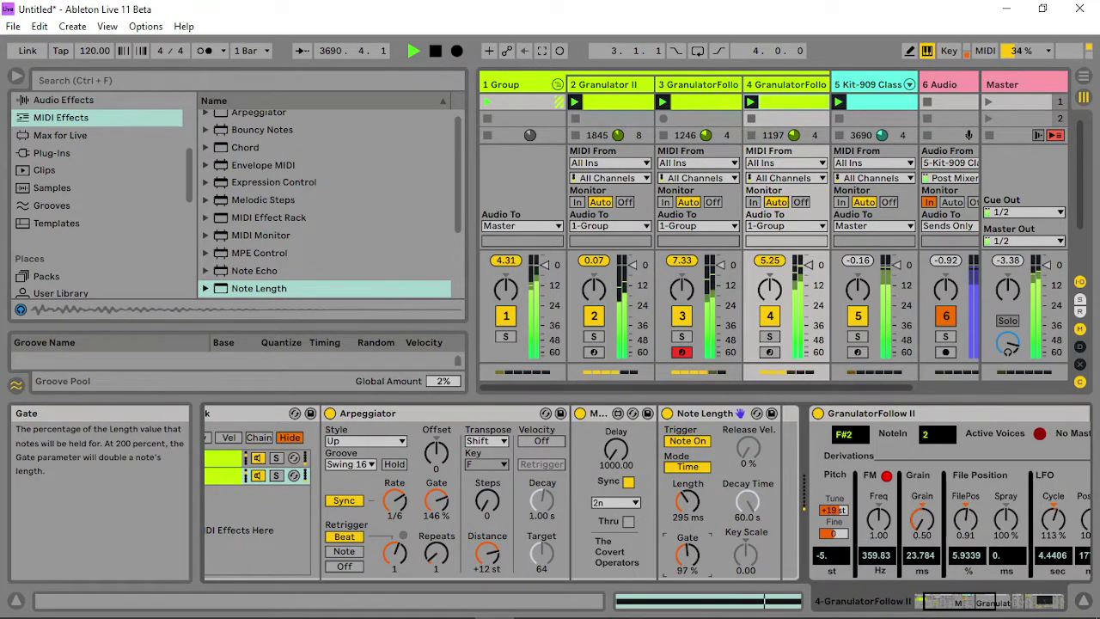
drag(687, 503, 688, 516)
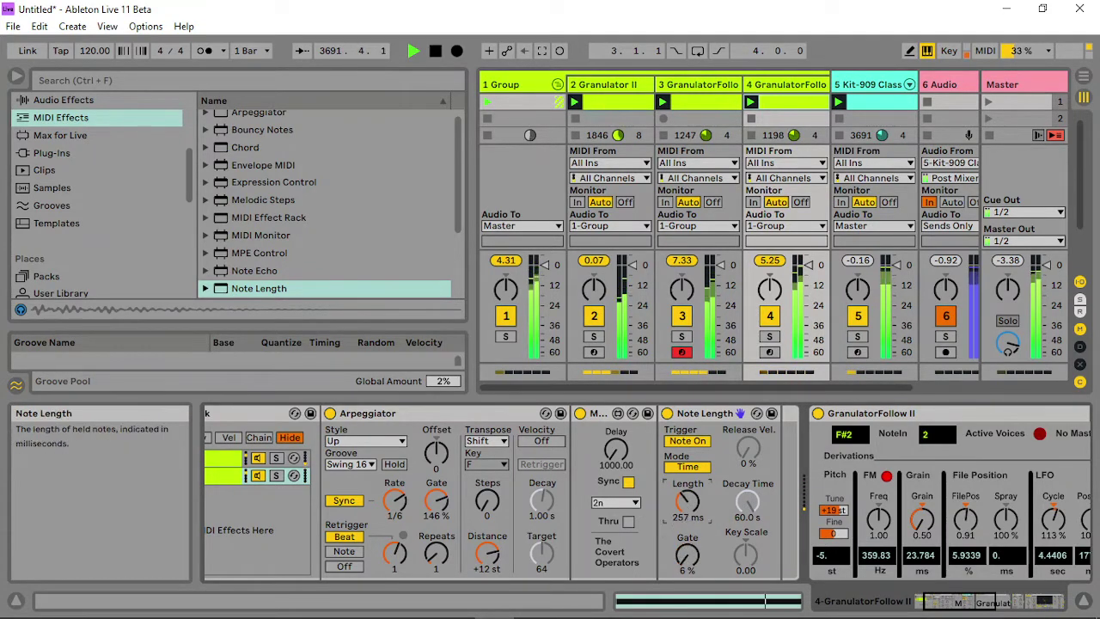
- Set the first chain's Arpeggiator retrigger interval to 1/2, and track 4's GranulatorFollow II FilePos to 0.00 and Spray to 157 %
click(305, 462)
drag(394, 555, 395, 542)
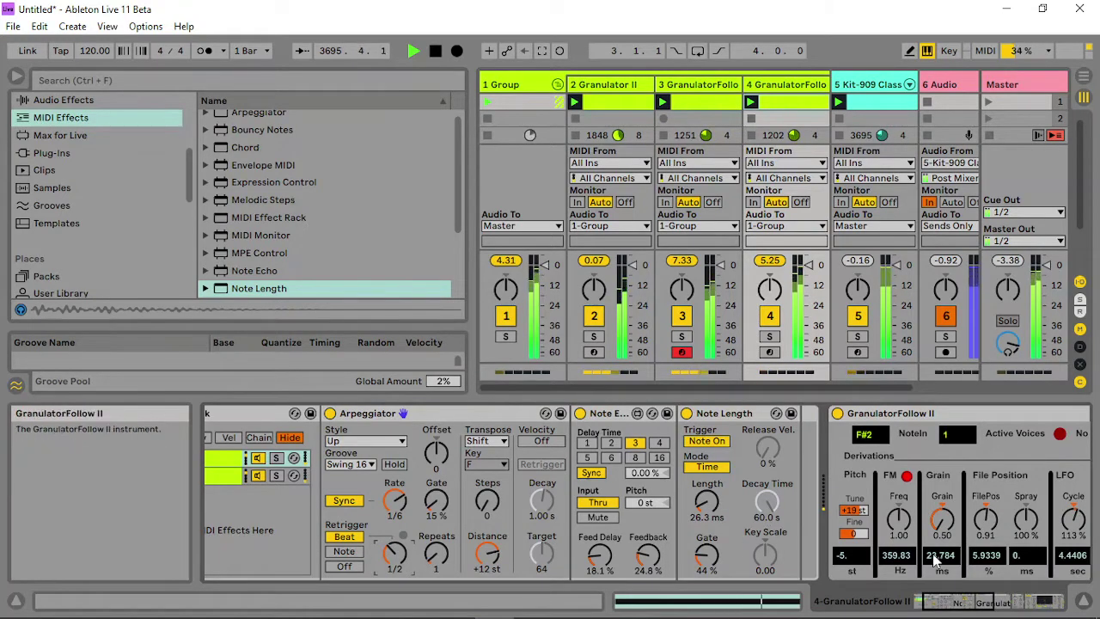
click(970, 604)
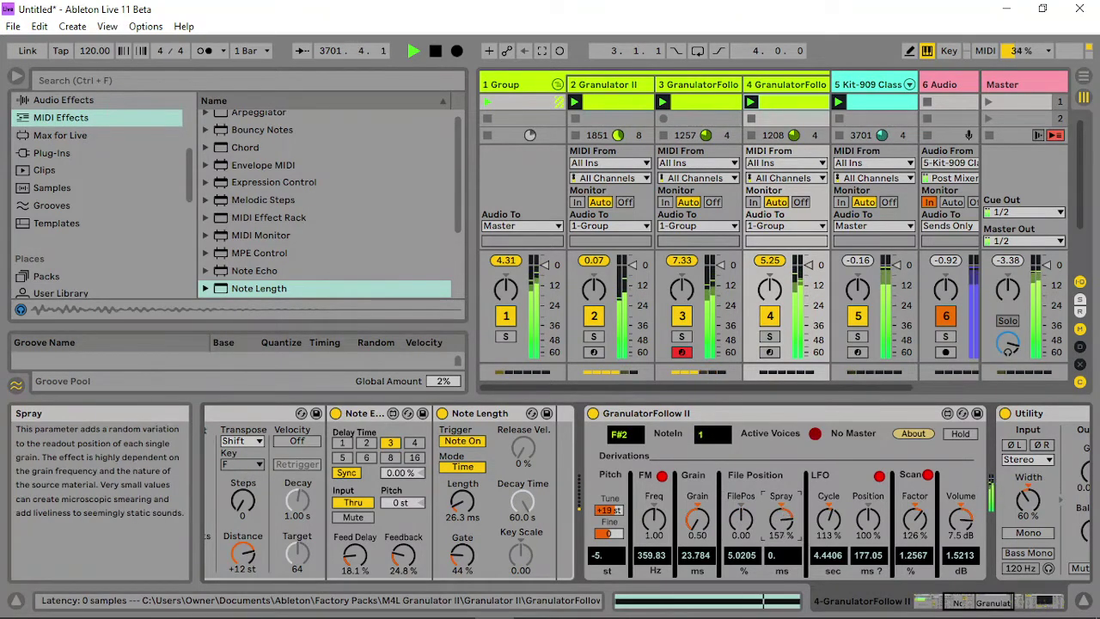
- Set the grain Spray of track 2's Granulator II to 0.04 ms, with direction Right and Slope 10.00
click(641, 85)
click(469, 537)
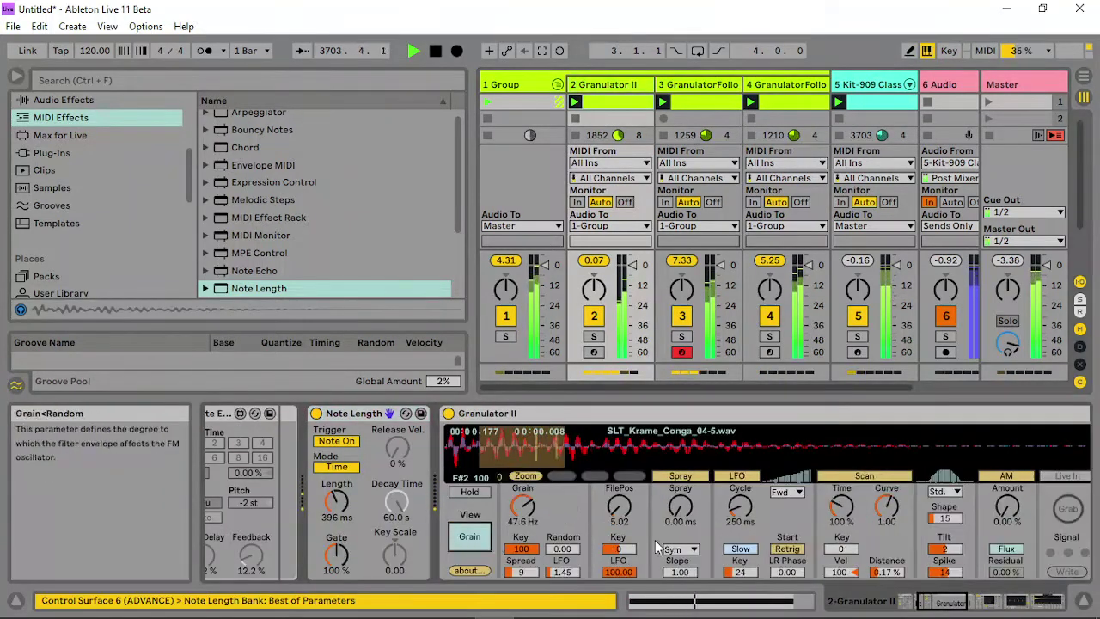
drag(681, 507, 681, 496)
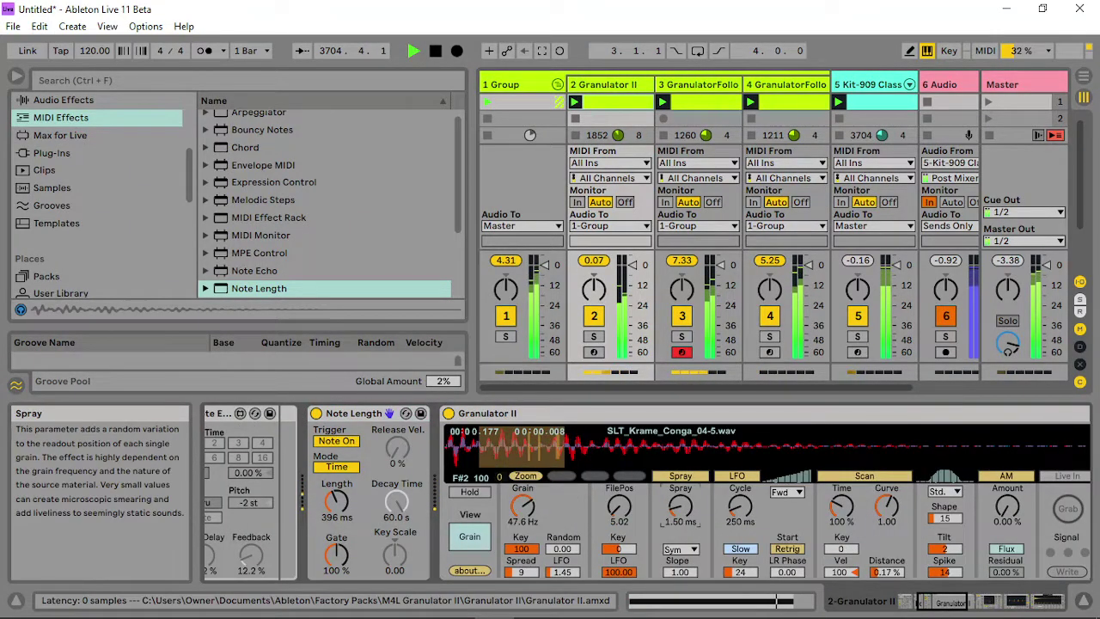
drag(679, 572, 679, 542)
click(680, 549)
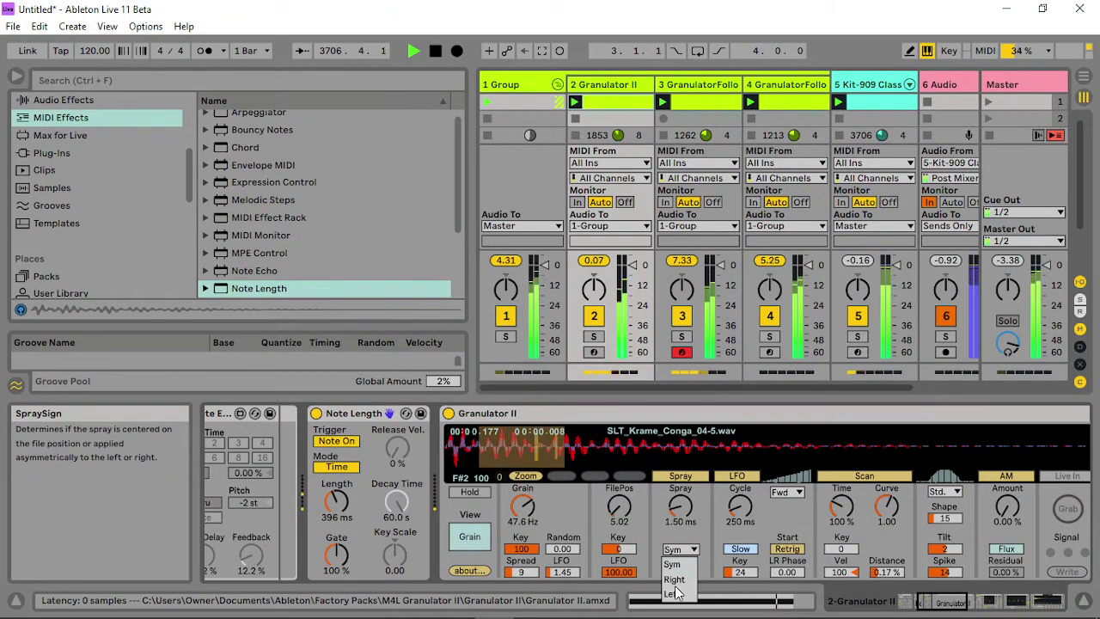
click(675, 579)
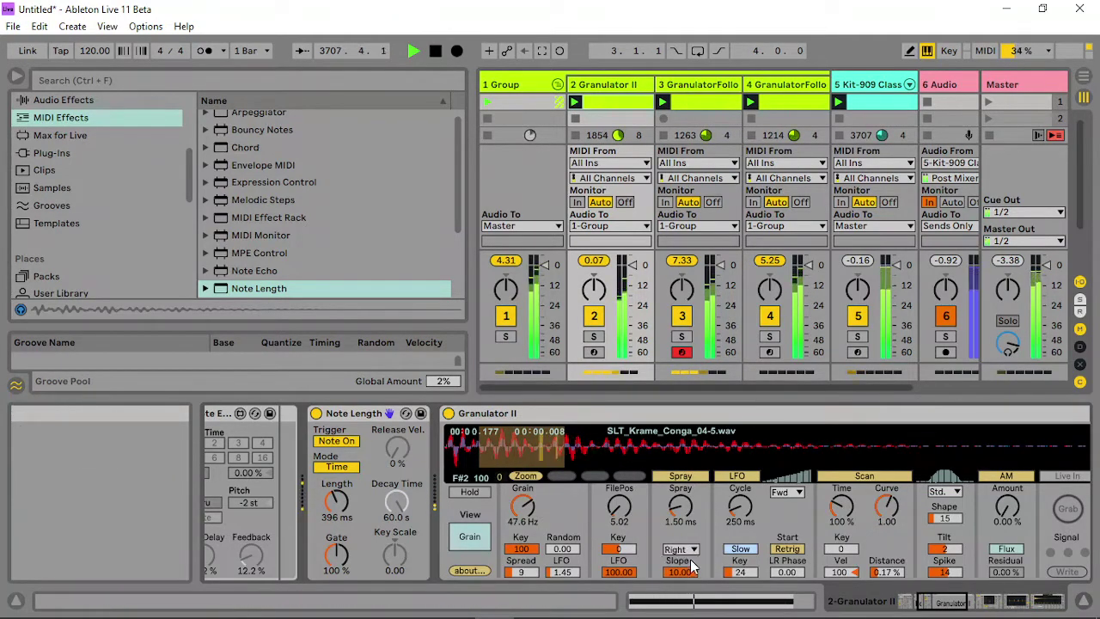
drag(680, 509, 680, 537)
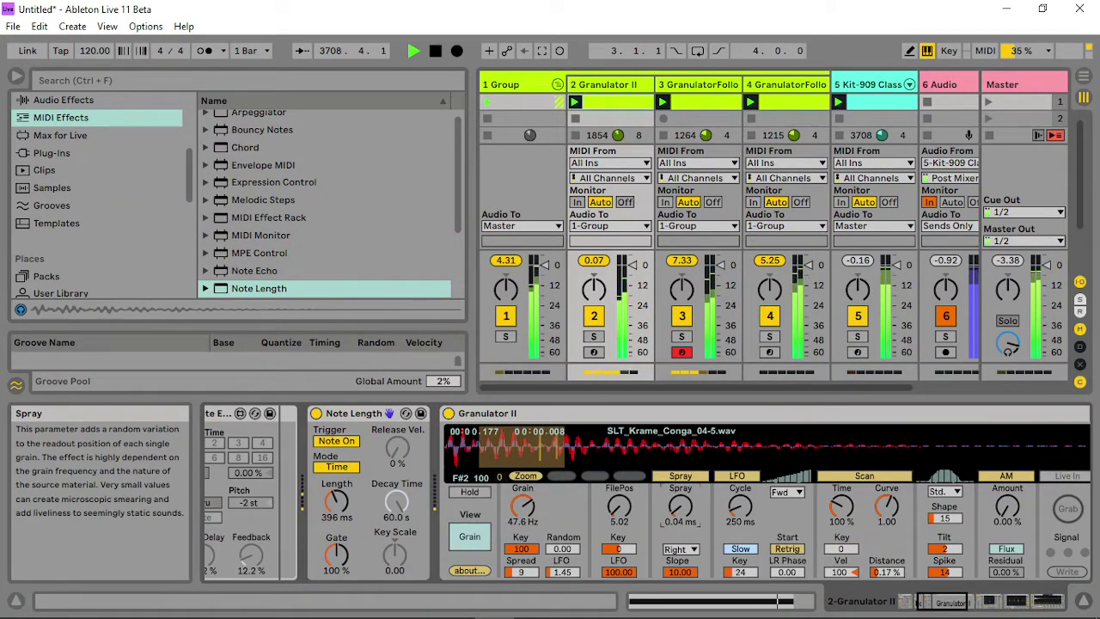
- Adjust the Spray factor of track 4's GranulatorFollow II
click(797, 86)
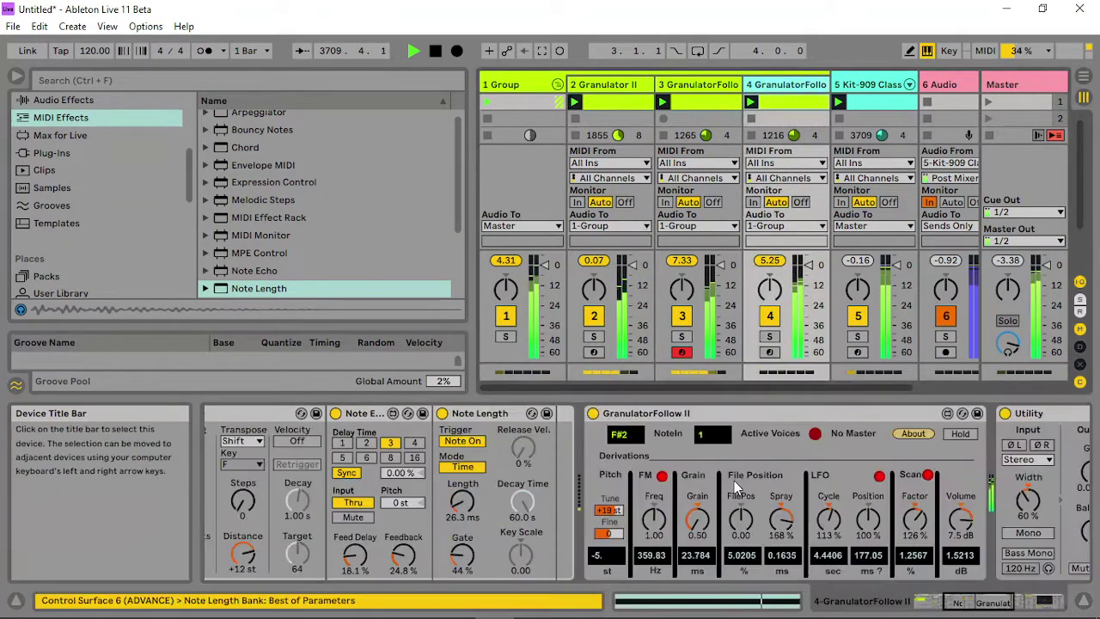
drag(777, 526, 777, 490)
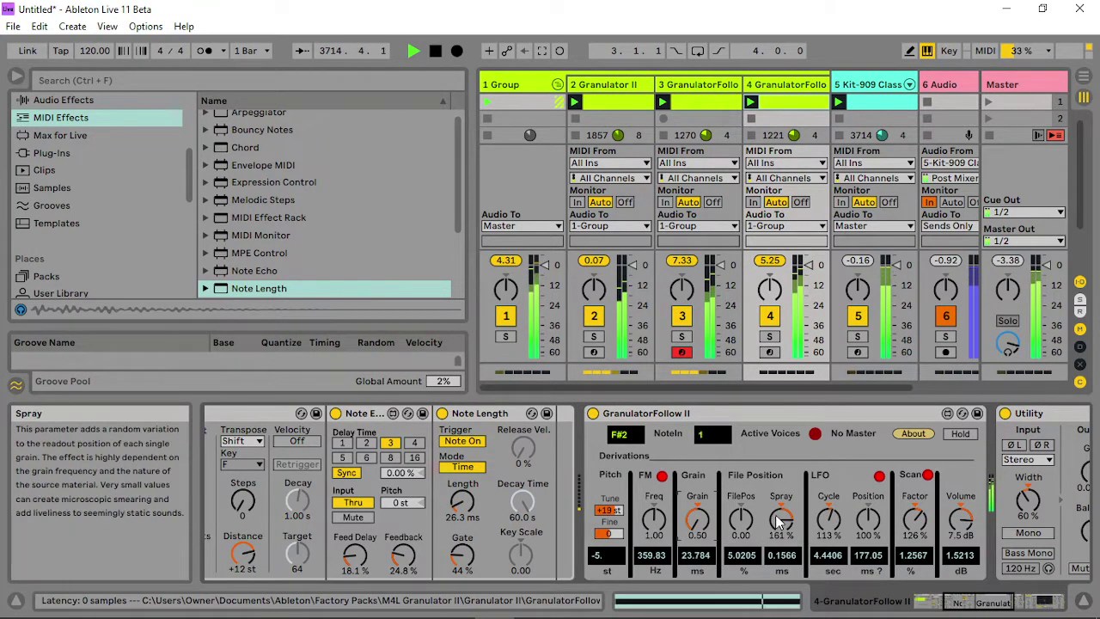
- Set the cutoff of track 3's Auto Filter to 360 Hz and its resonance to 78 %
click(701, 94)
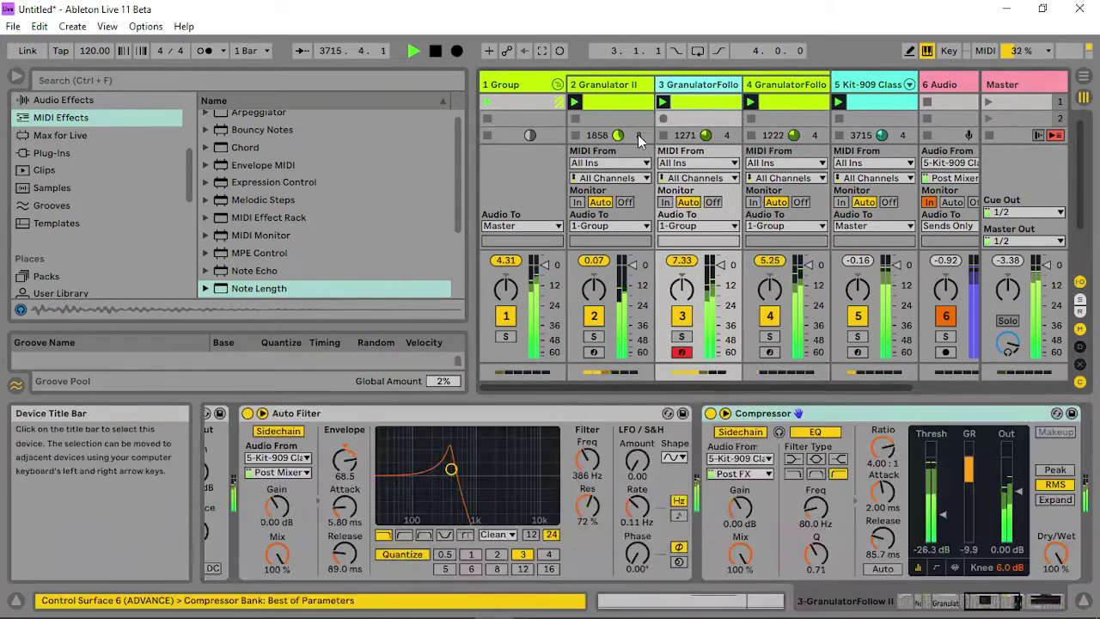
drag(464, 468, 449, 465)
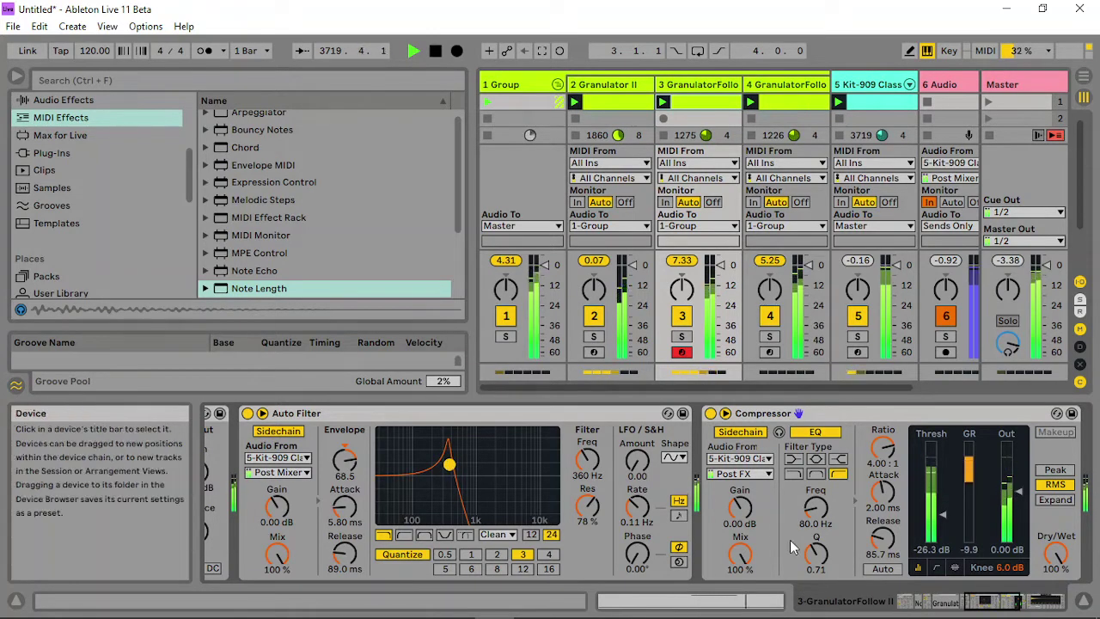
click(987, 605)
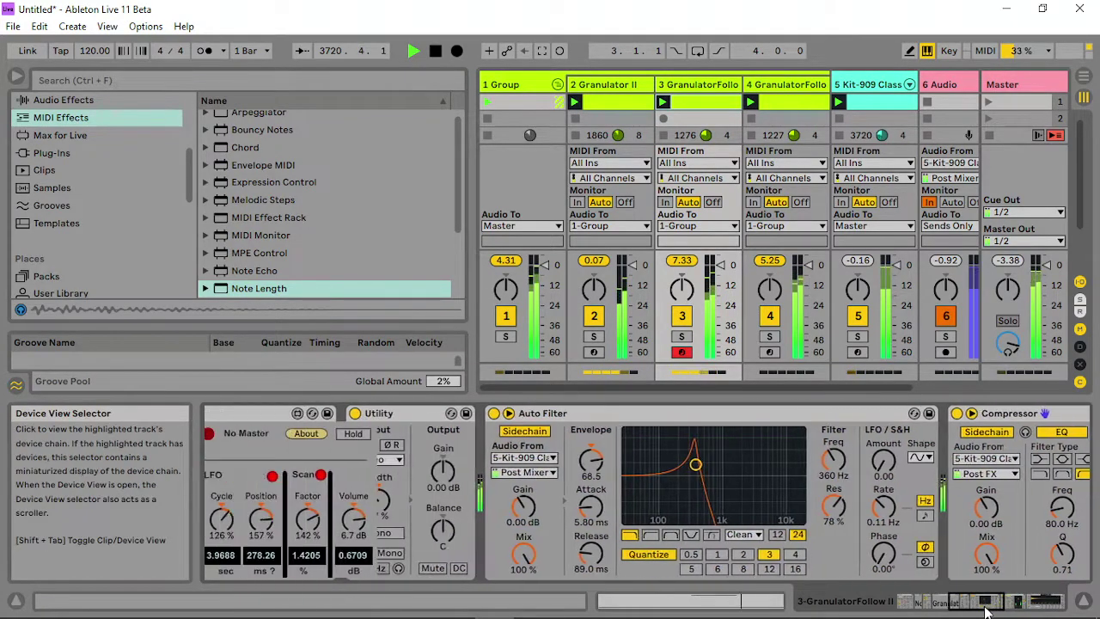
drag(987, 611, 938, 616)
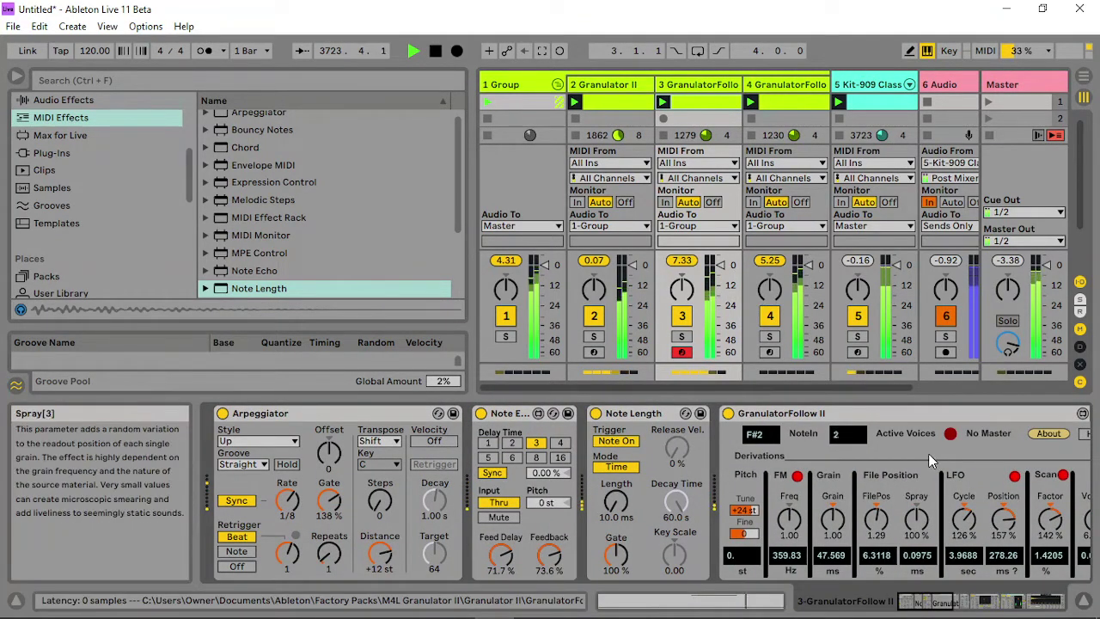
drag(927, 605, 980, 599)
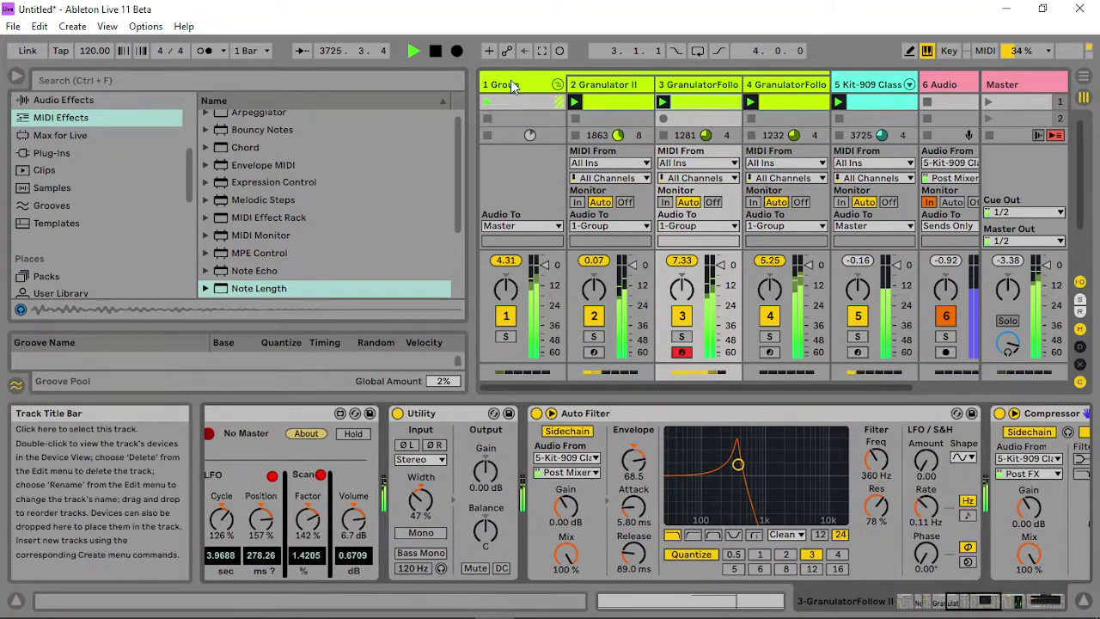
- Add a Hybrid Reverb after the EQ Eight on the group track
click(516, 84)
drag(1010, 602, 1044, 602)
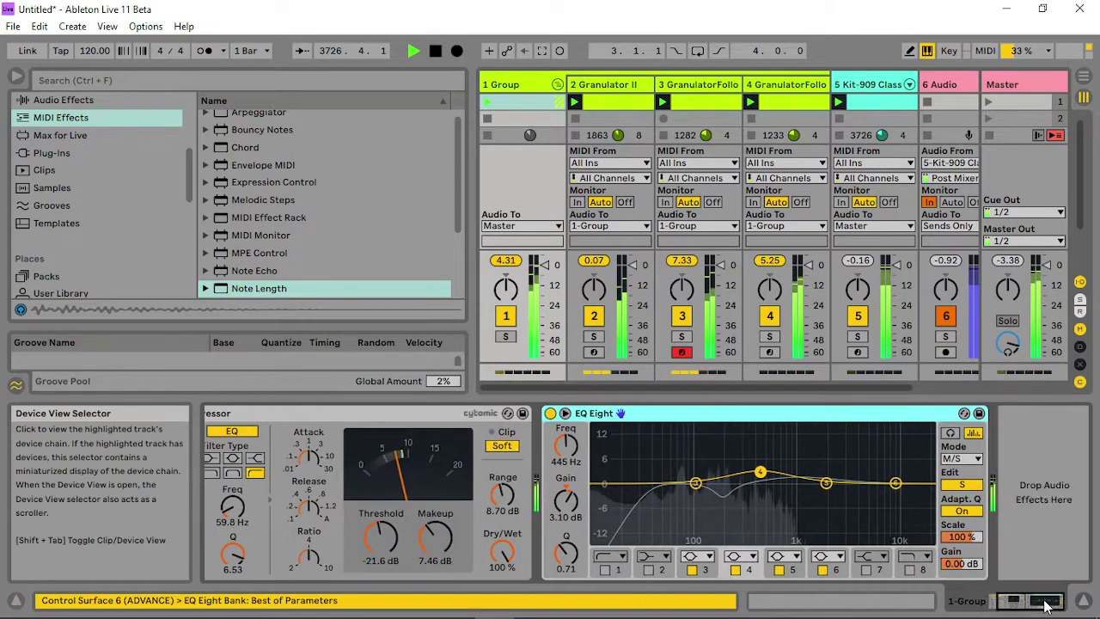
click(60, 100)
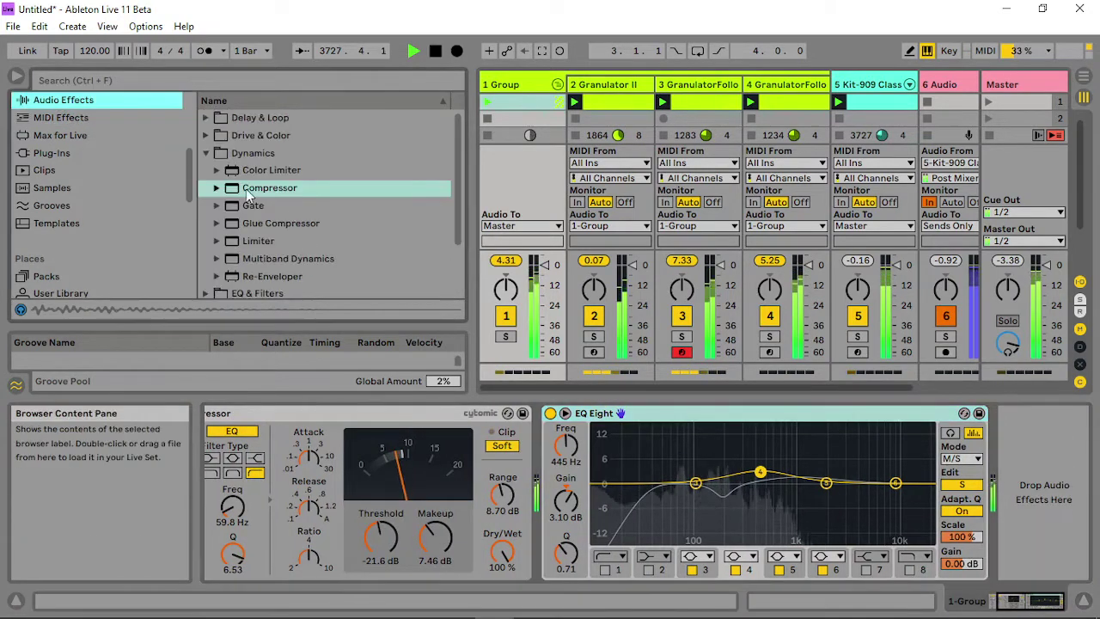
click(204, 153)
click(205, 223)
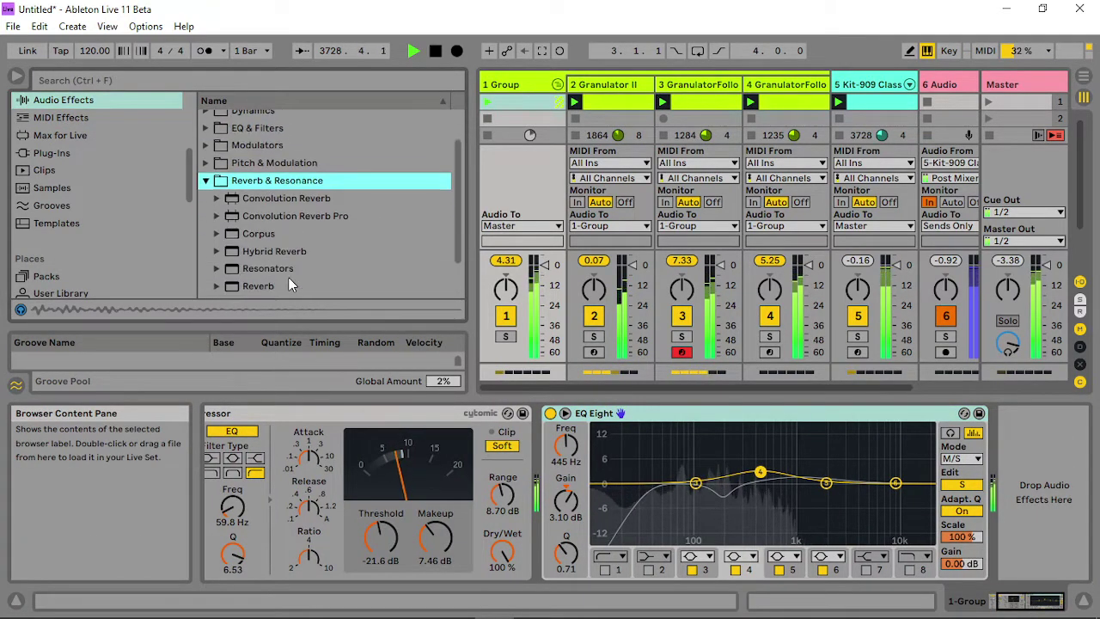
drag(274, 251, 1023, 507)
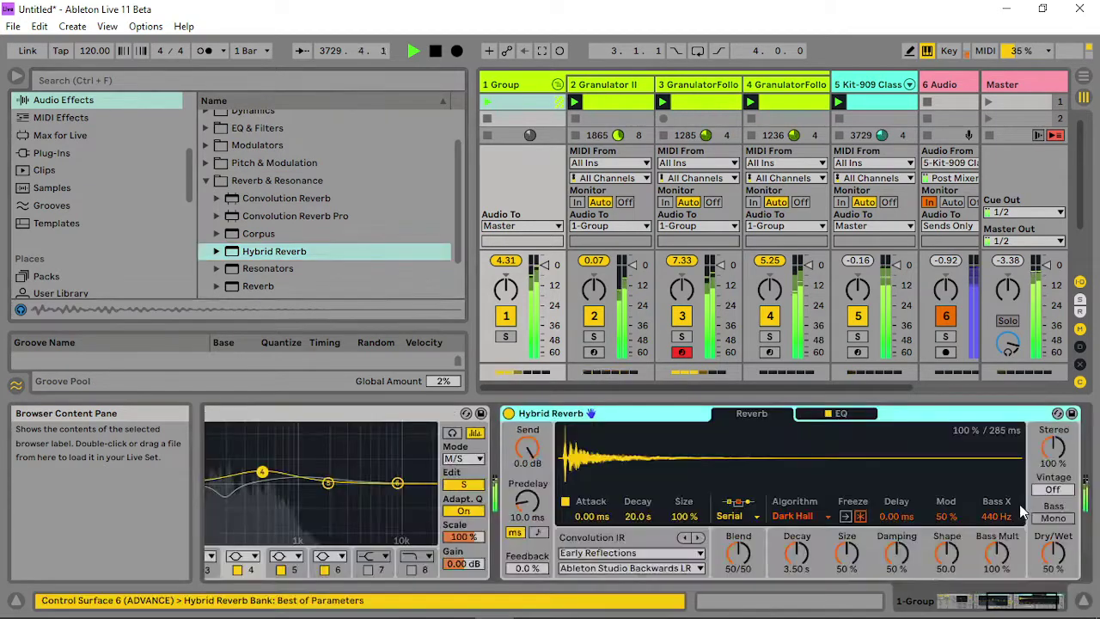
- Remove the deactivated Hybrid Reverb after track 3's Compressor
click(725, 102)
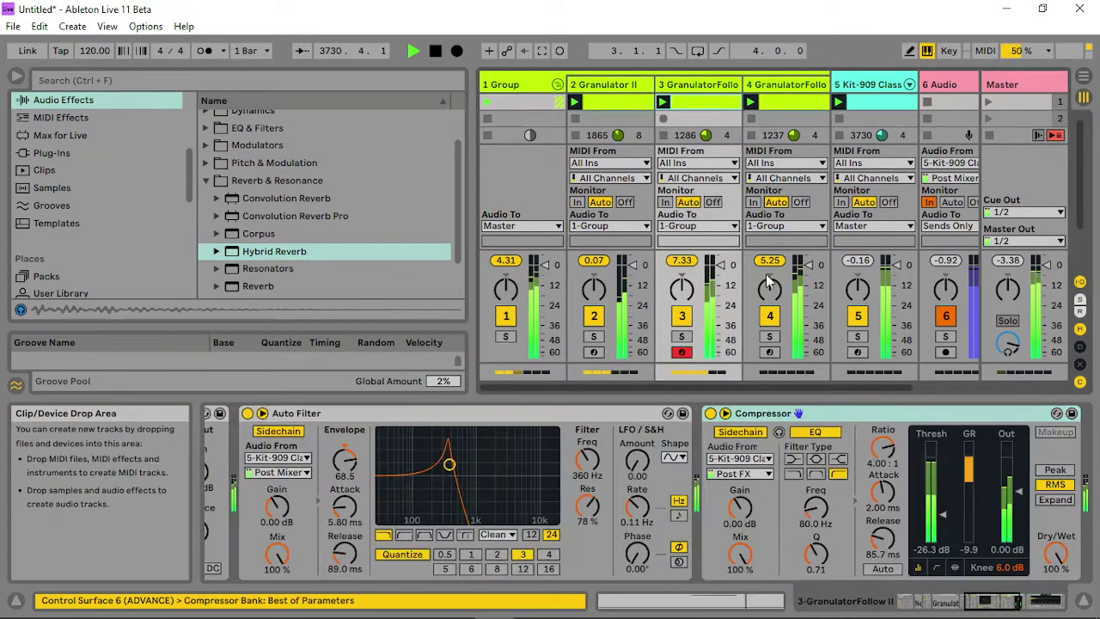
drag(994, 606, 1028, 603)
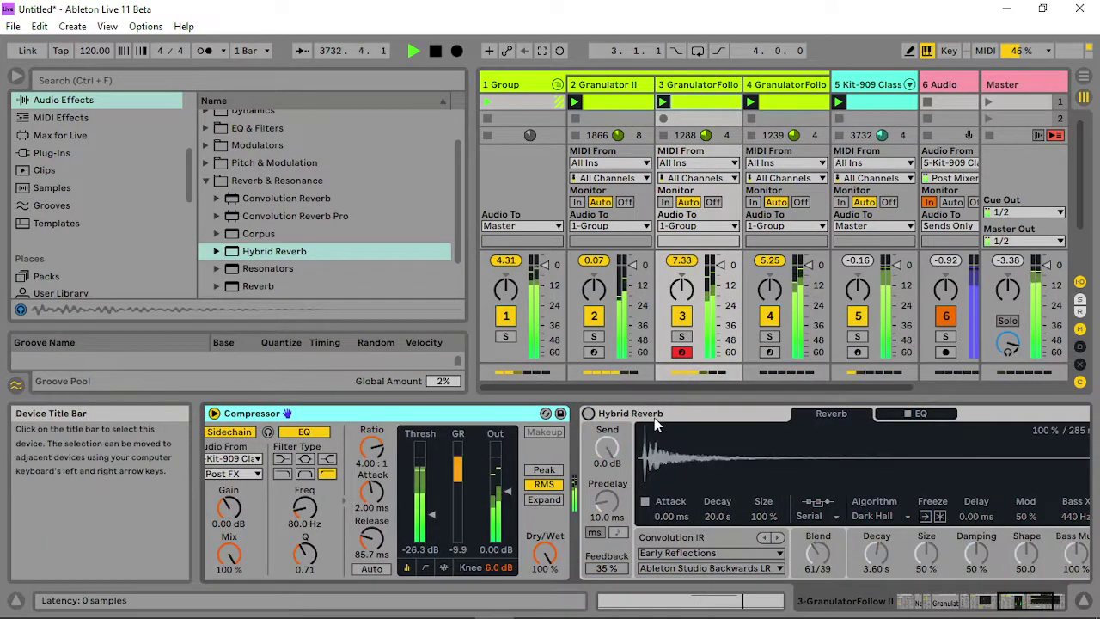
right_click(657, 414)
click(695, 191)
- Set the low cut in the group's Hybrid Reverb EQ to 223 Hz with an 18 dB slope, and its Dry/Wet to 28 %
click(512, 84)
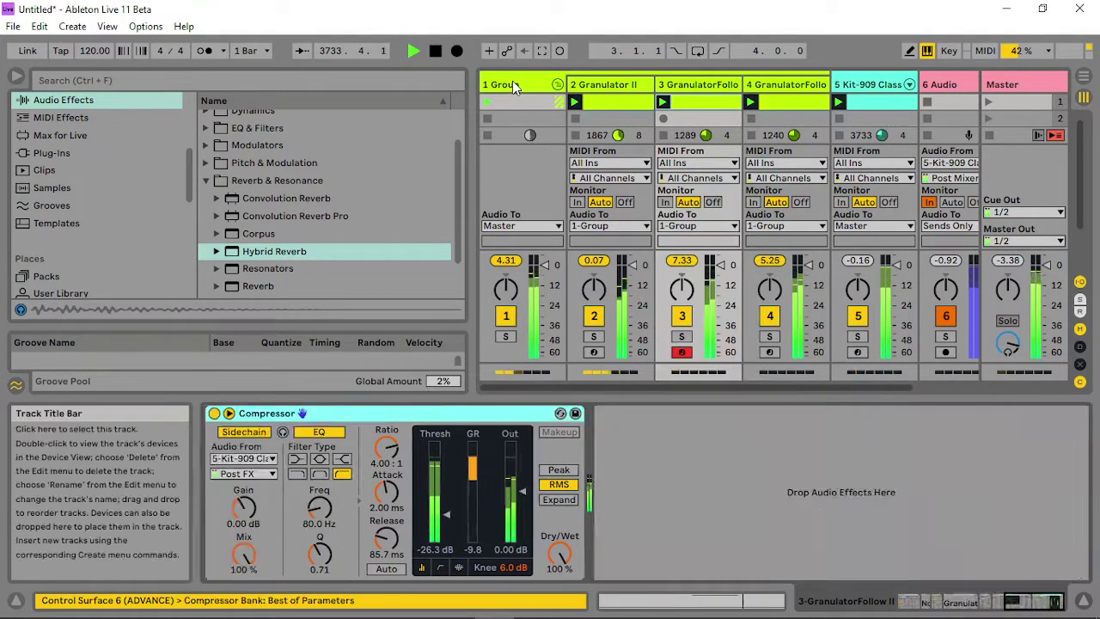
key(ctrl+v)
click(841, 414)
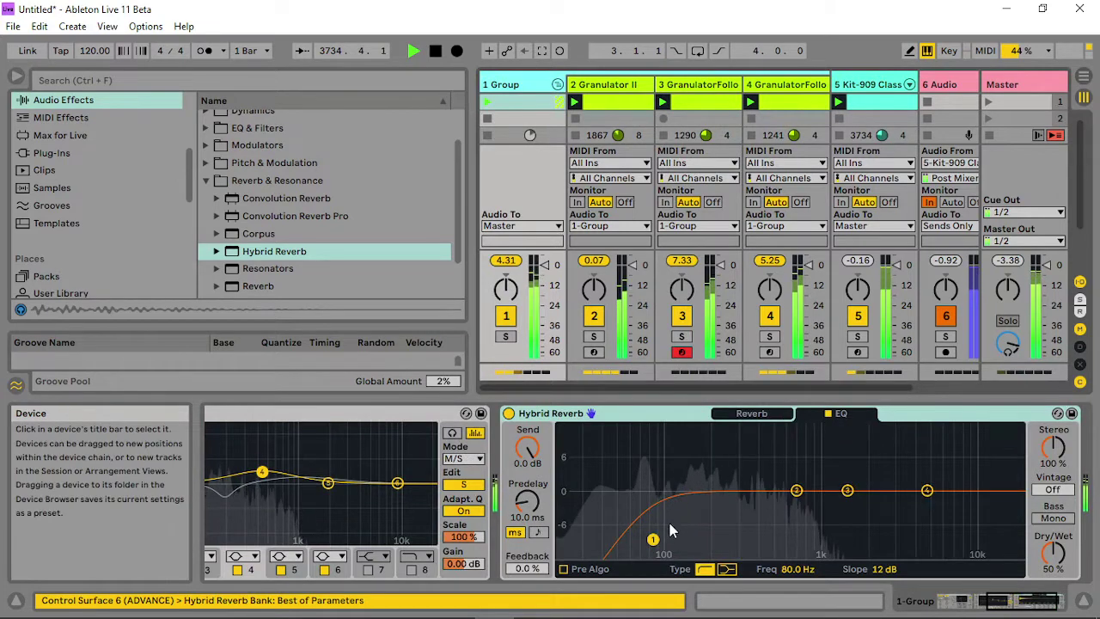
drag(650, 538, 721, 525)
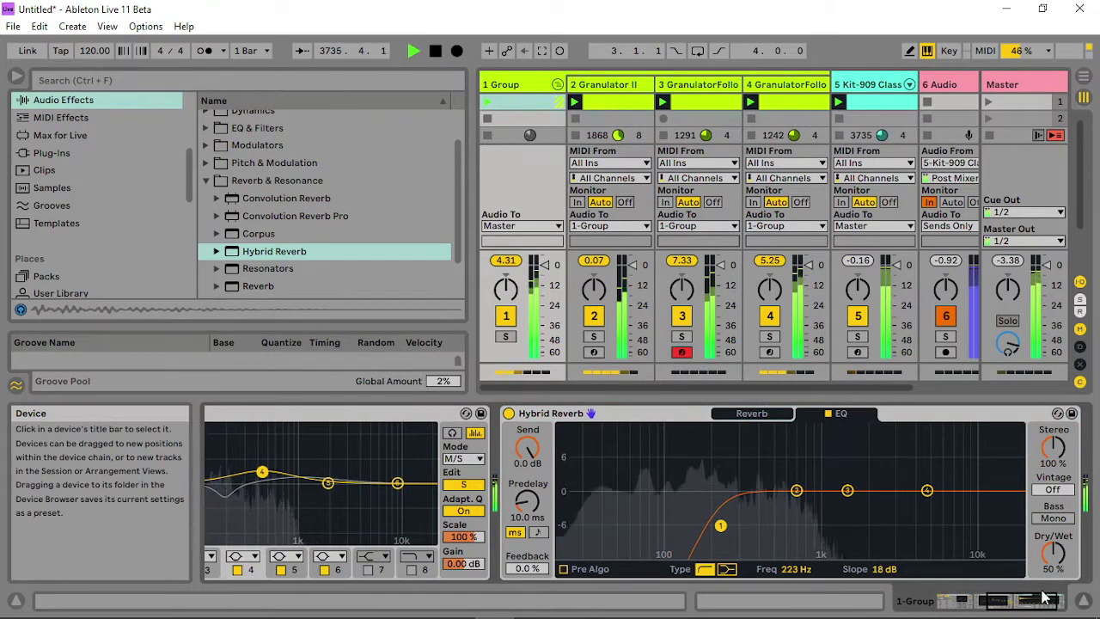
drag(1053, 554, 1053, 576)
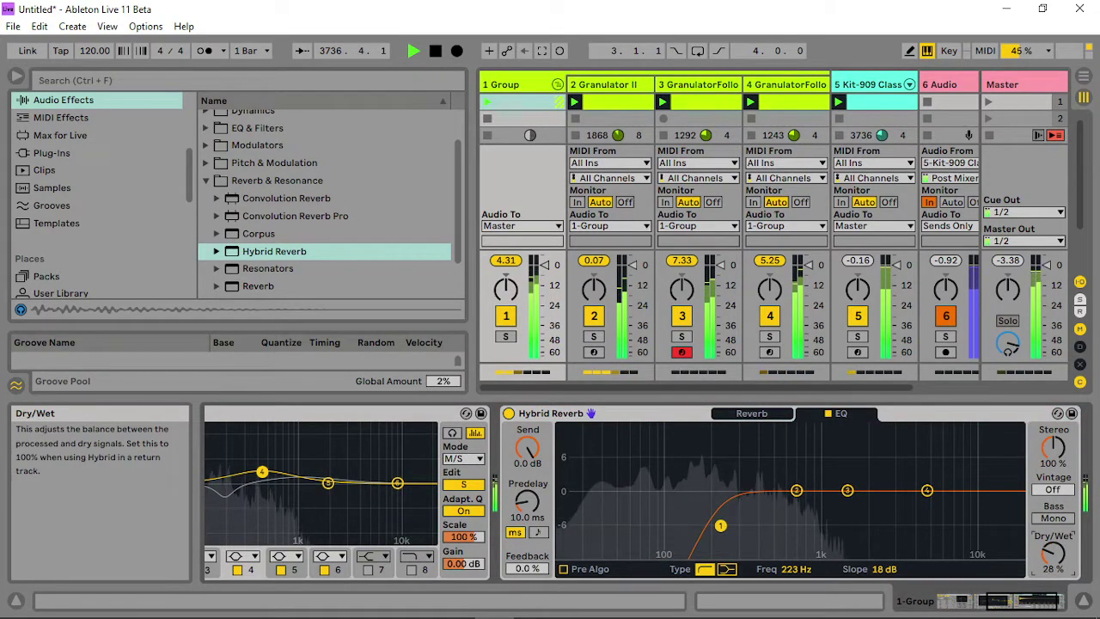
- Set the group's Hybrid Reverb Blend to 71/29, Feedback to 19 % and algorithm Decay to 1.46 s
click(746, 413)
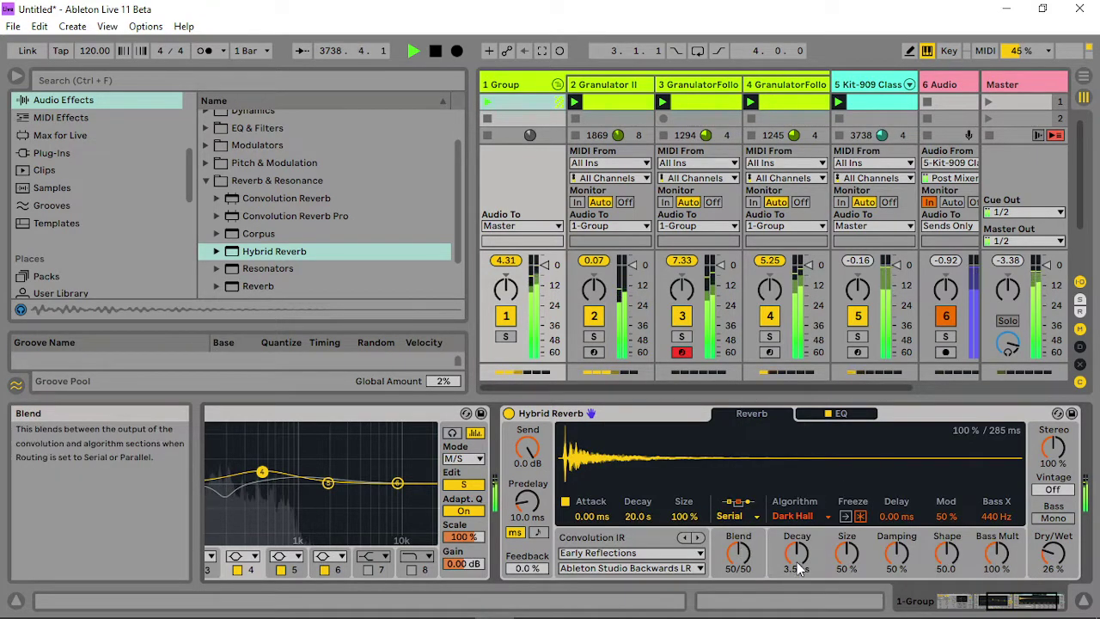
drag(737, 554, 738, 548)
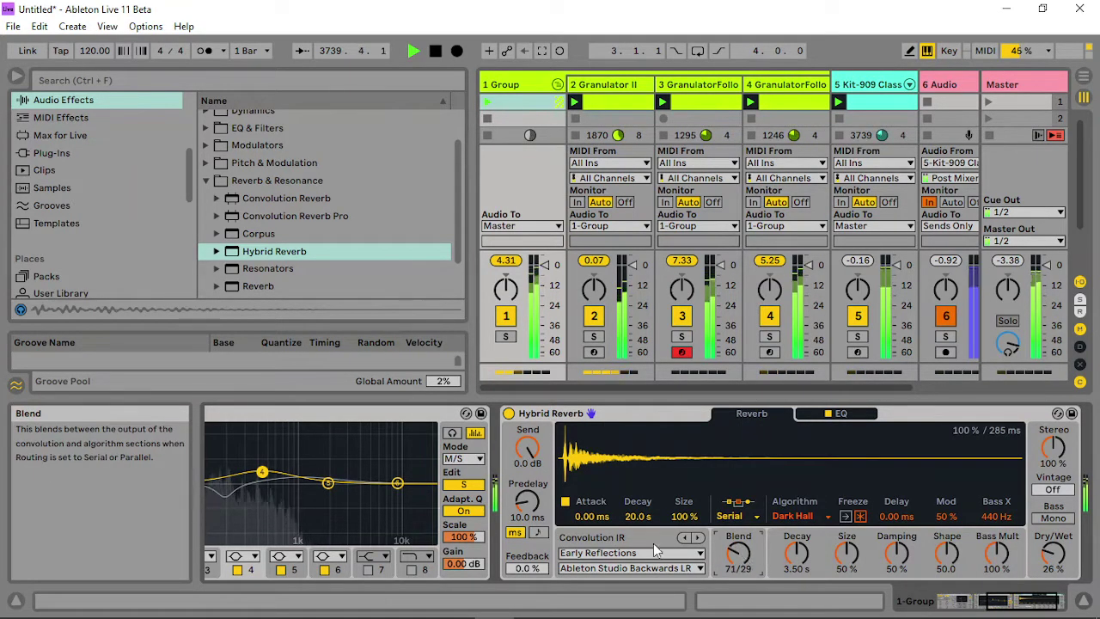
drag(514, 568, 514, 551)
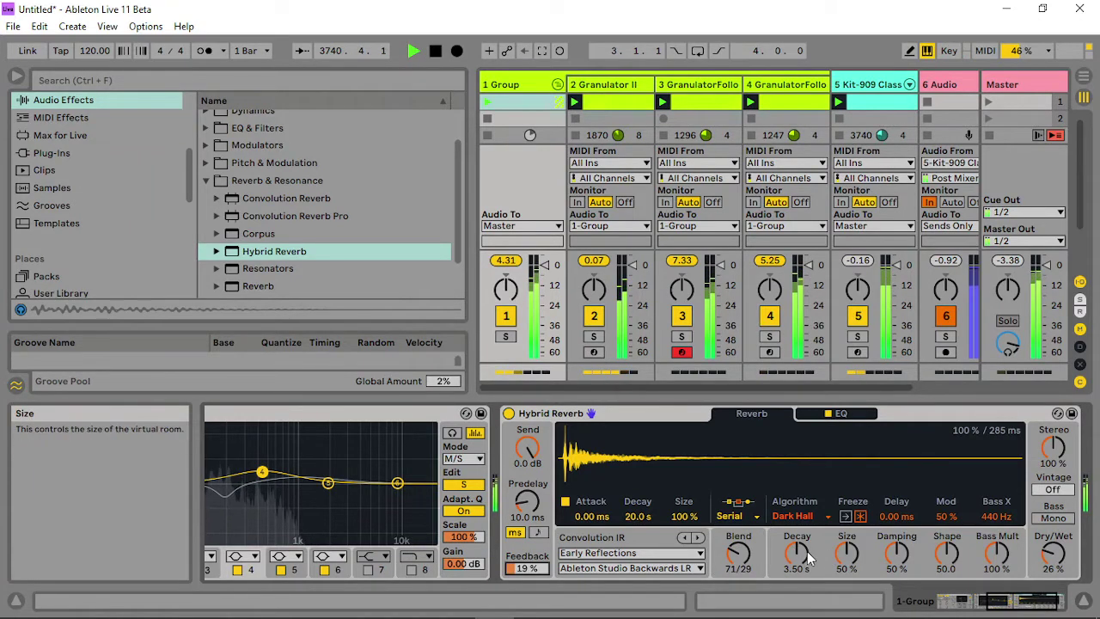
drag(798, 554, 799, 578)
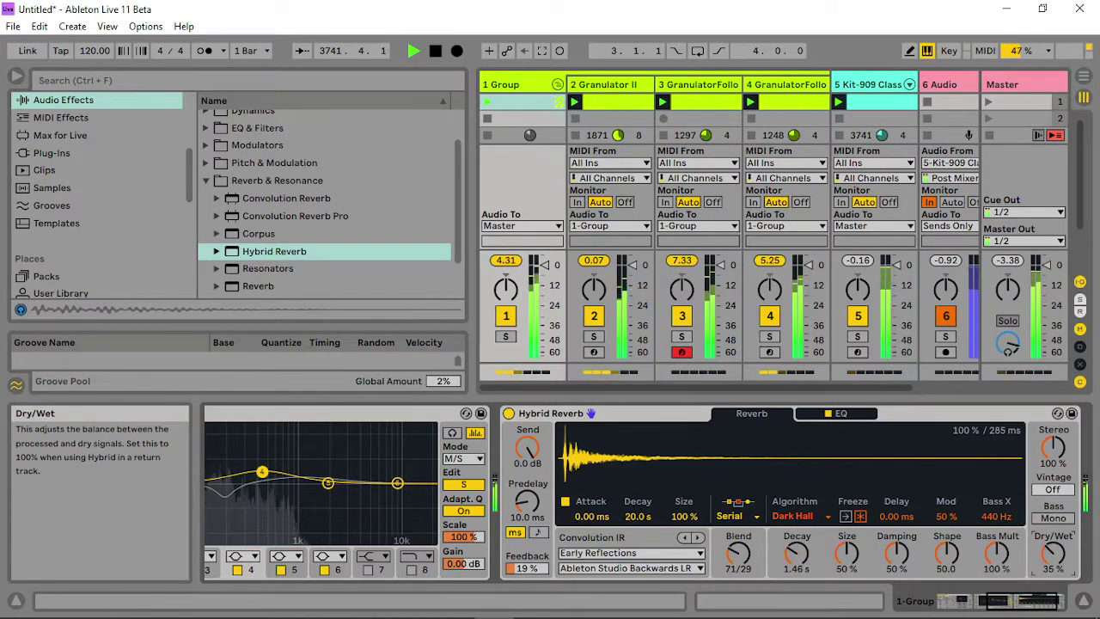
- Turn on Bass Mono in the Hybrid Reverb with Dry/Wet at 34 %, and set its EQ low cut to 116 Hz with a 24 dB slope
click(1053, 518)
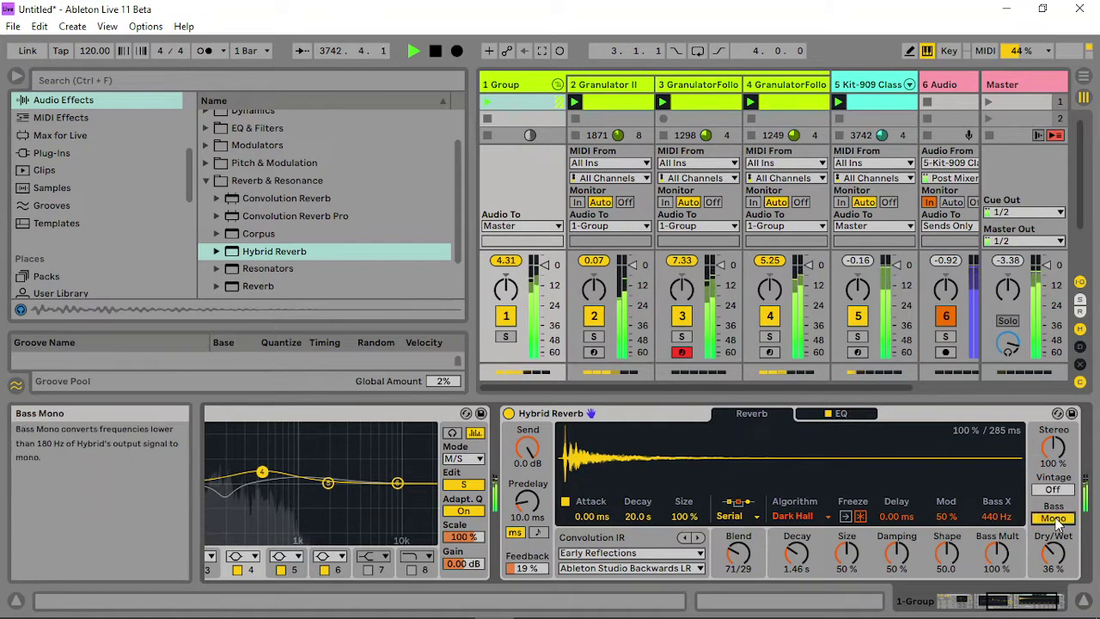
click(854, 420)
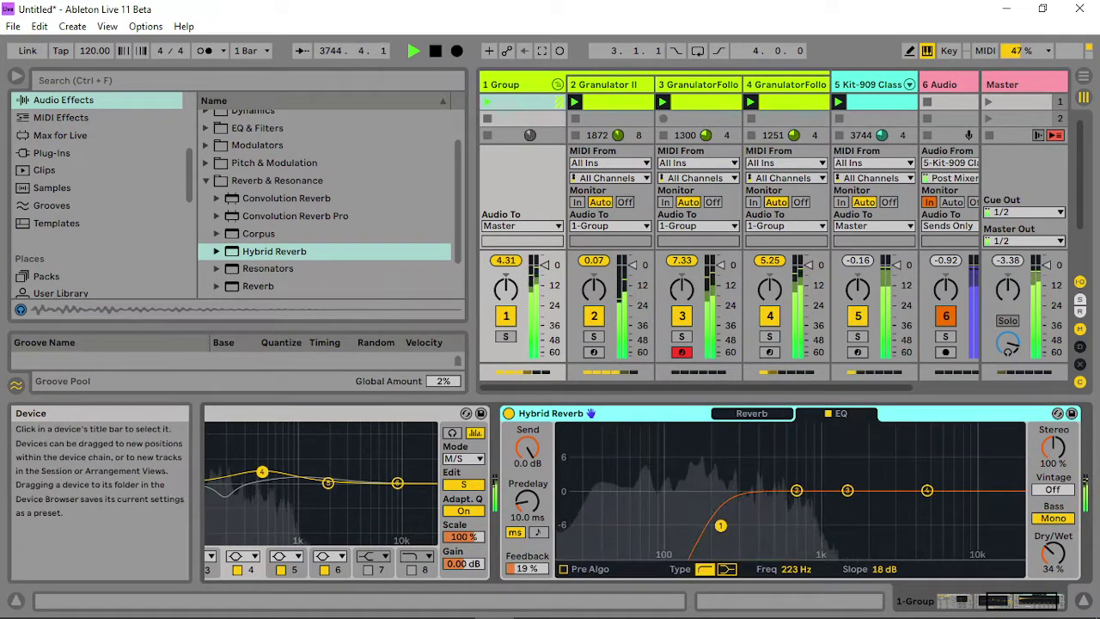
mouse_move(683, 511)
mouse_down()
mouse_move(664, 526)
mouse_move(678, 512)
mouse_up()
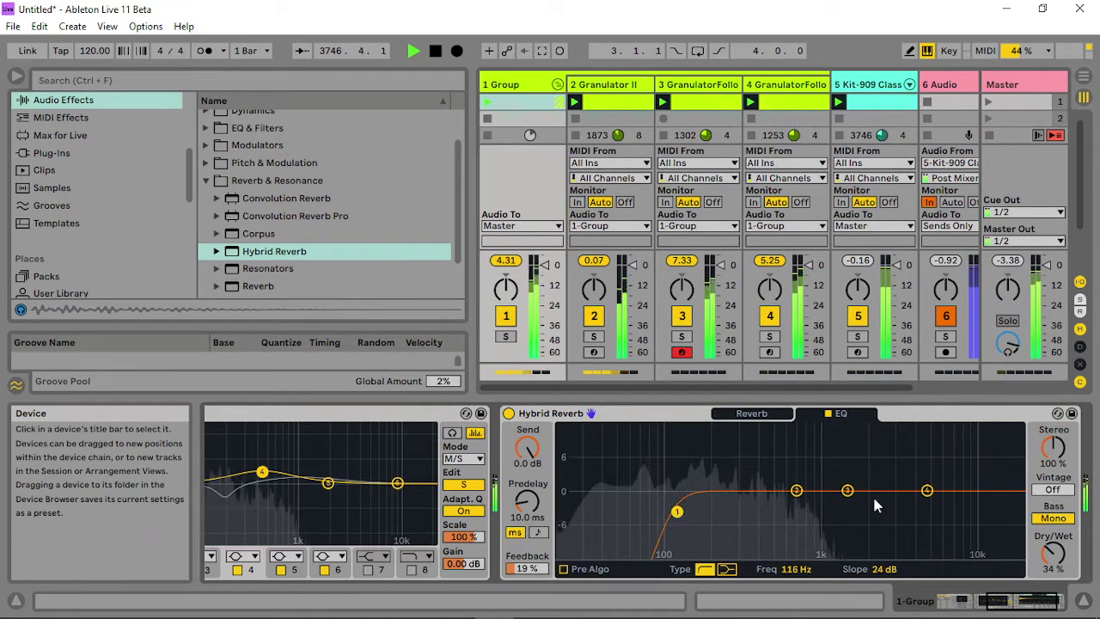